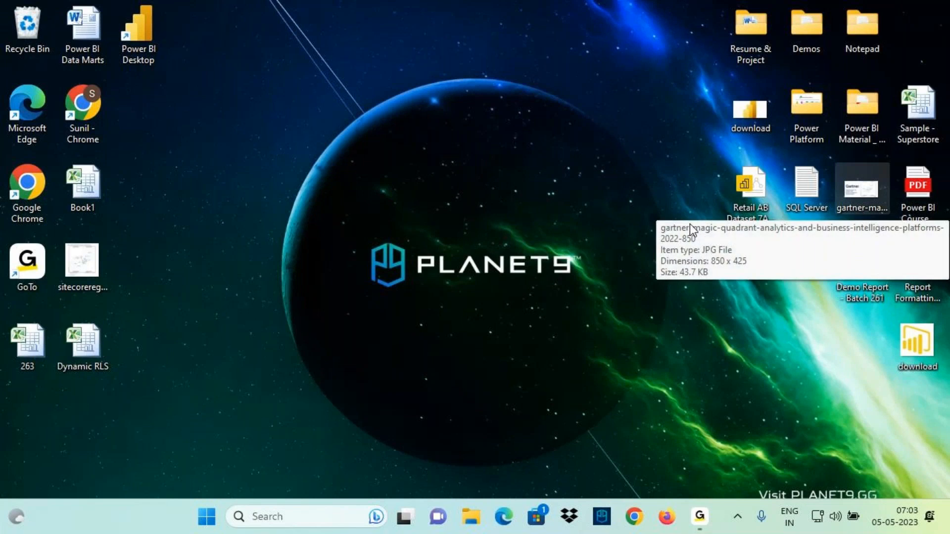
# - Open the text file 'Power BI Introduction - Batch 263' from the Demos folder on the Desktop
pyautogui.click(700, 516)
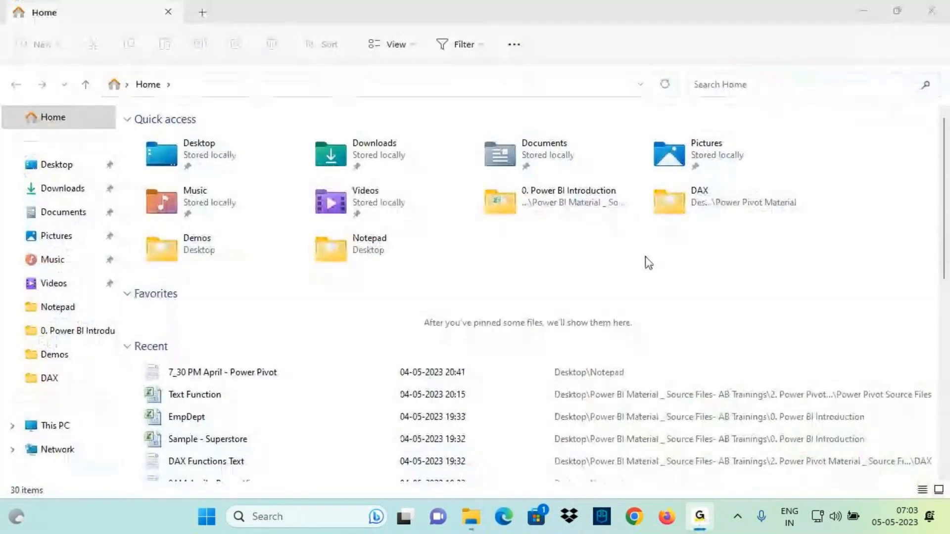
pyautogui.click(70, 311)
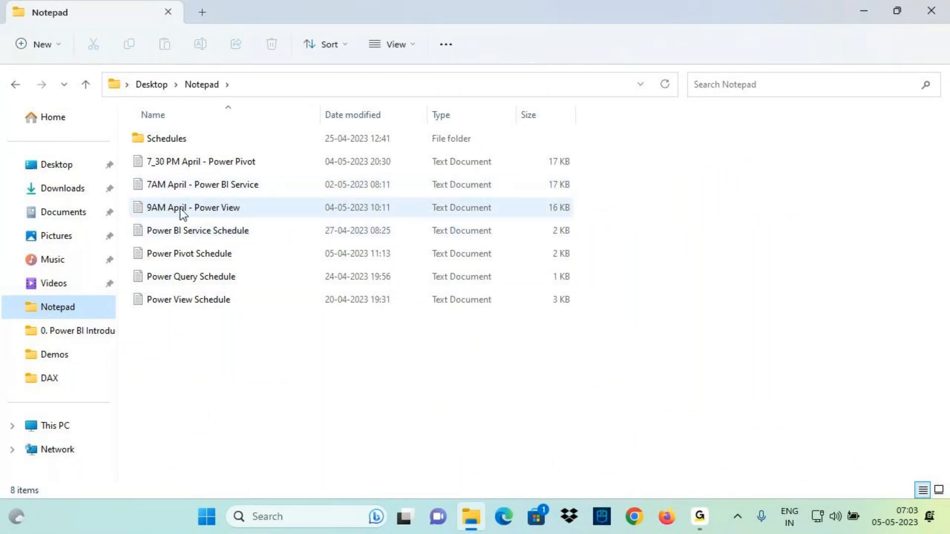
pyautogui.click(58, 357)
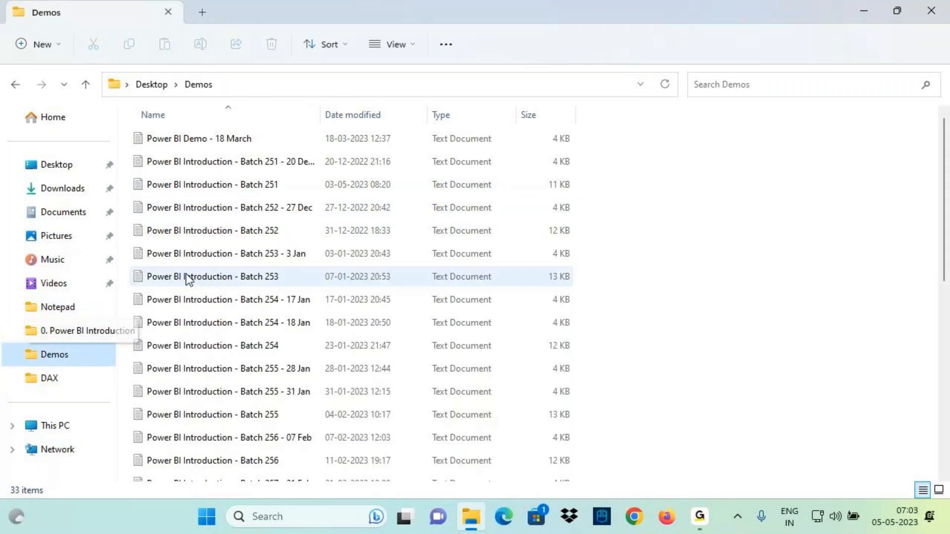
pyautogui.scroll(-6, 251, 322)
pyautogui.click(266, 448)
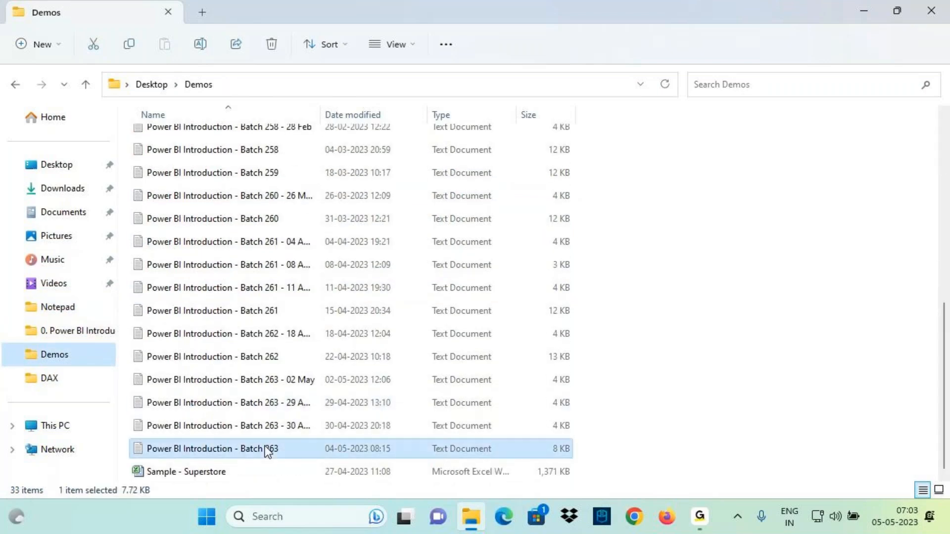
pyautogui.doubleClick(265, 448)
# - Maximize the notes window and scroll through the existing class notes to review them
pyautogui.click(754, 107)
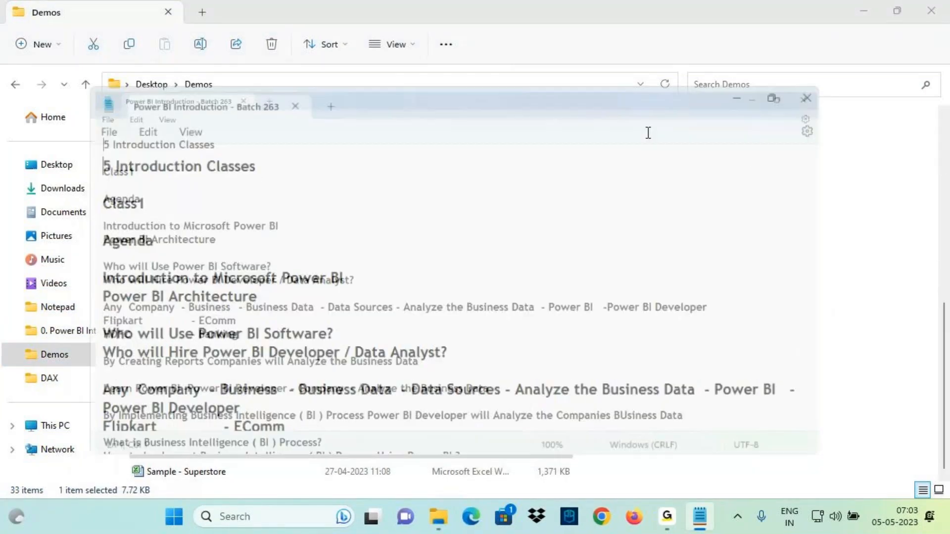
pyautogui.moveTo(15, 87); pyautogui.dragTo(72, 109)
pyautogui.click(114, 146)
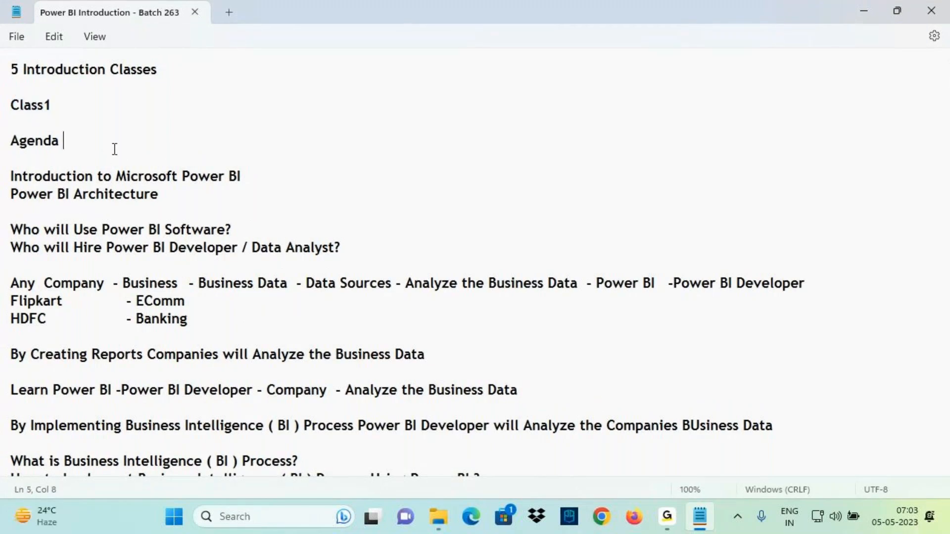
pyautogui.keyDown('ctrl'); pyautogui.scroll(1, 119, 148); pyautogui.keyUp('ctrl')
pyautogui.scroll(-4, 131, 200)
pyautogui.scroll(-4, 132, 196)
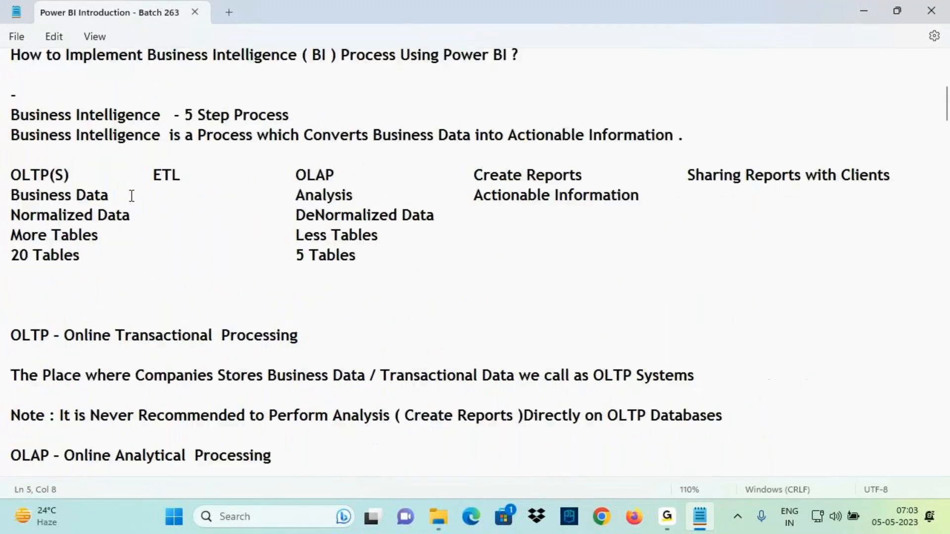
pyautogui.scroll(8, 131, 195)
pyautogui.moveTo(171, 73); pyautogui.dragTo(11, 74)
pyautogui.scroll(-20, 42, 98)
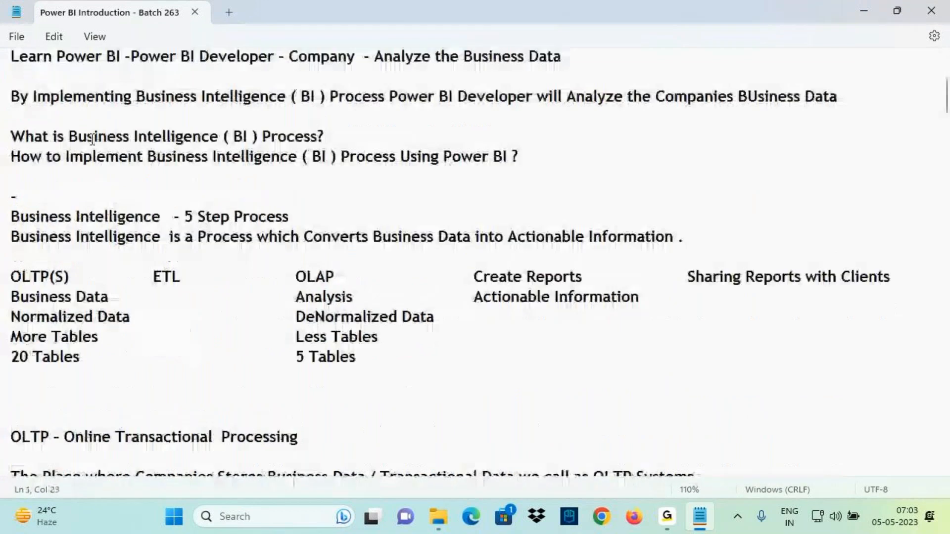
pyautogui.scroll(-20, 139, 208)
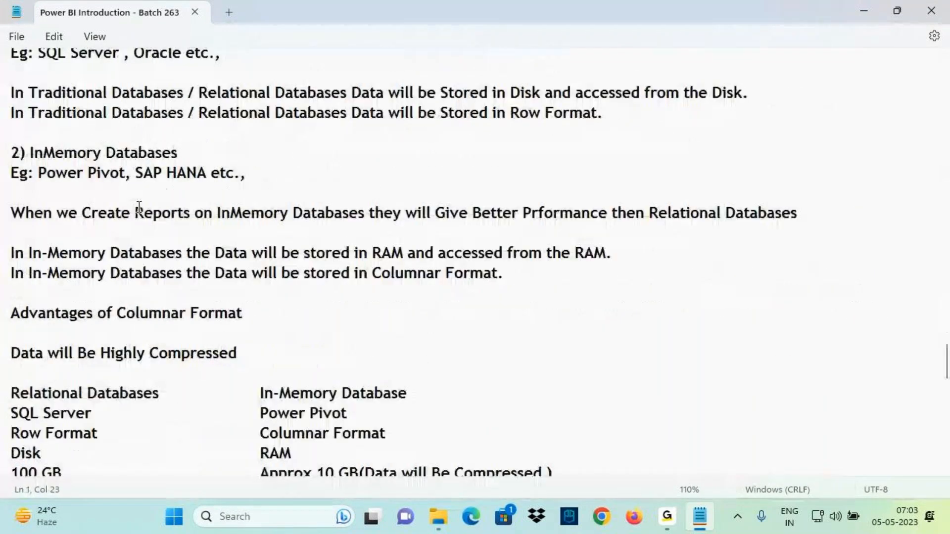
# - At the end of the notes, add a '----------' separator line and a 'Class 4' heading, then save the file
pyautogui.click(47, 333)
pyautogui.press('Return')
pyautogui.press('Return')
pyautogui.press('Return')
pyautogui.press('Return')
pyautogui.press('Return')
pyautogui.press('Return')
pyautogui.press('Return')
pyautogui.press('Return')
pyautogui.press('Return')
pyautogui.press('Return')
pyautogui.press('Return')
pyautogui.press('Return')
pyautogui.press('Return')
pyautogui.press('Return')
pyautogui.press('Return')
pyautogui.press('Return')
pyautogui.press('Return')
pyautogui.press('Return')
pyautogui.press('Return')
pyautogui.press('Return')
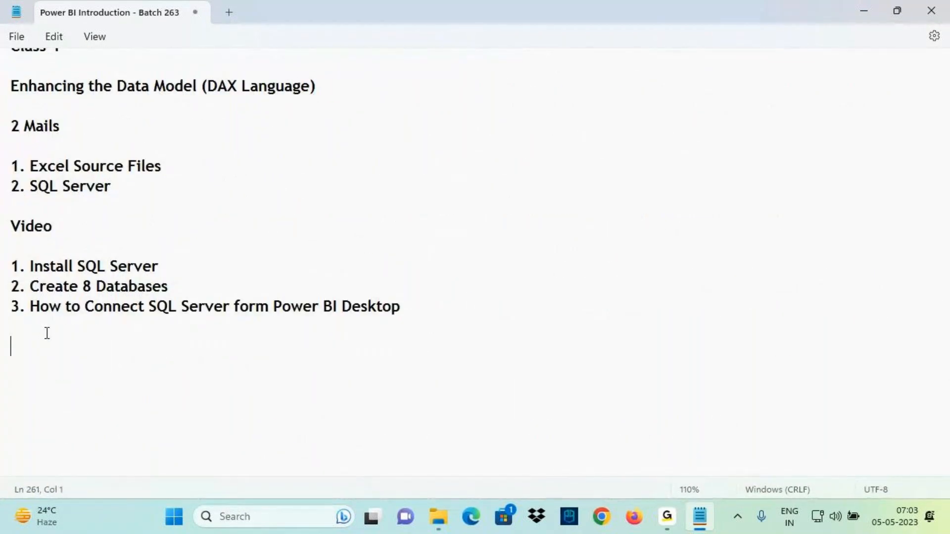
pyautogui.scroll(4, 123, 321)
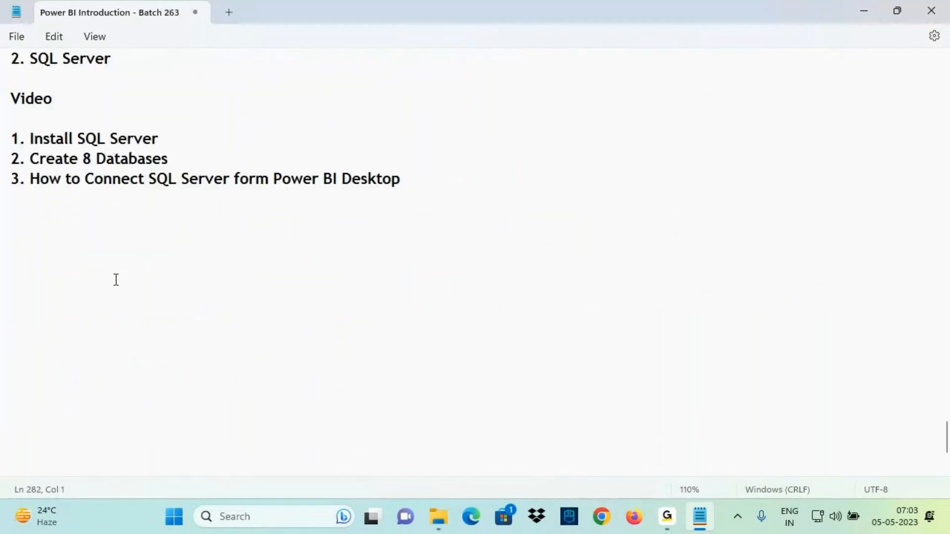
pyautogui.click(34, 275)
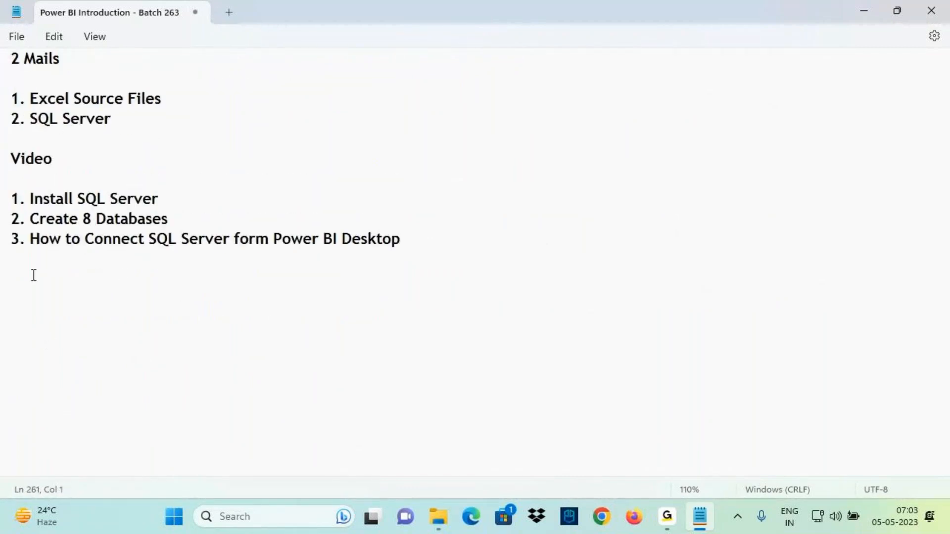
pyautogui.write('----------')
pyautogui.press('Return')
pyautogui.write('Class 4')
pyautogui.press('Return')
pyautogui.press('Return')
pyautogui.hotkey('ctrl', 's')
# - Select the 'Class 4' heading text to point it out
pyautogui.click(2, 296)
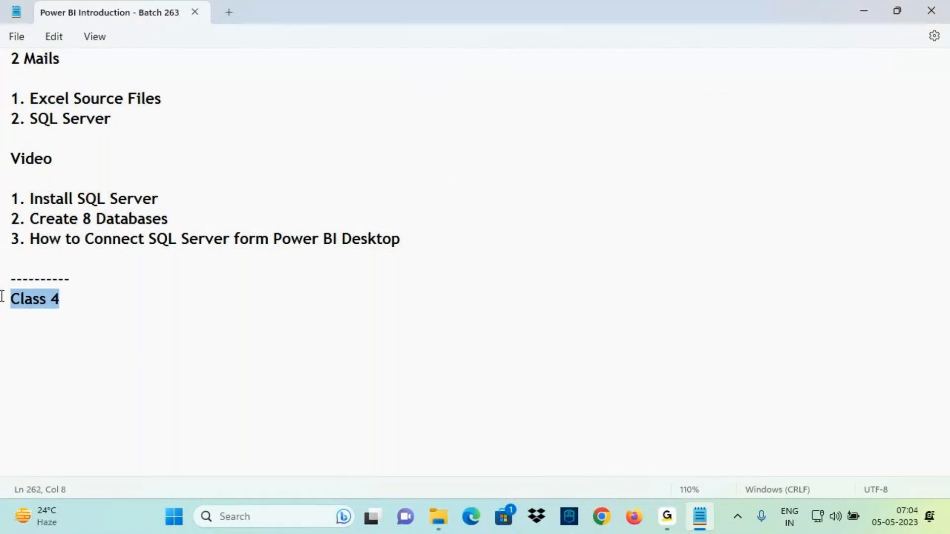
pyautogui.moveTo(11, 296); pyautogui.dragTo(83, 296)
pyautogui.click(67, 327)
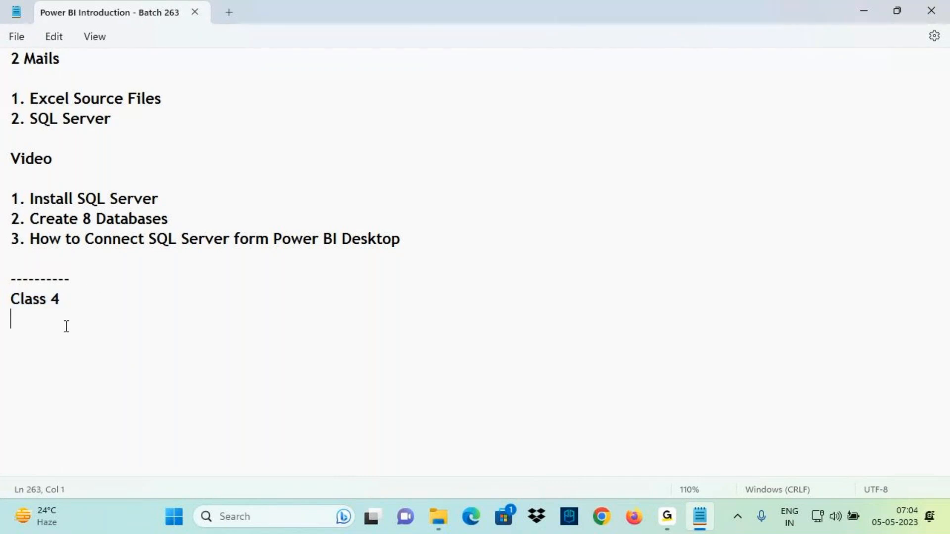
pyautogui.moveTo(17, 299); pyautogui.dragTo(84, 306)
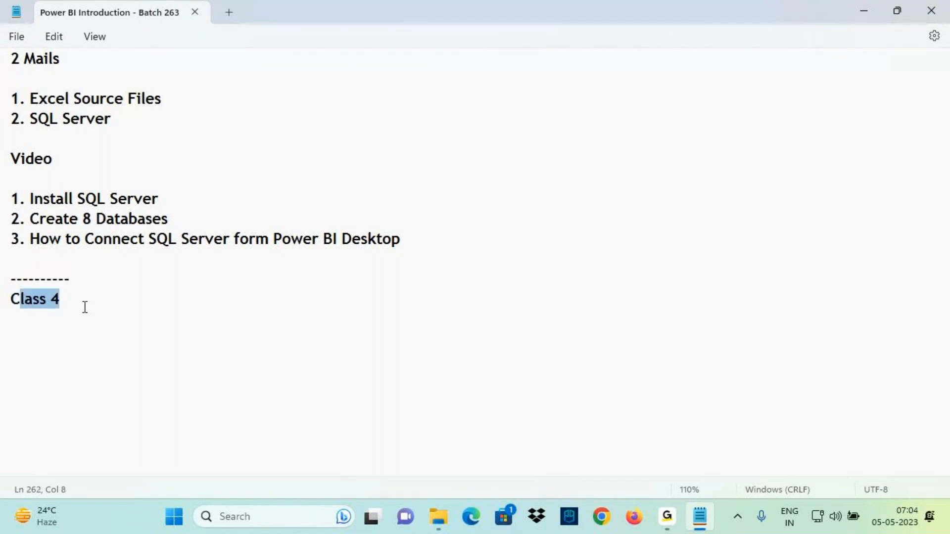
# - Open the Word document 'Power BI Architecture' from the '0. Power BI Introduction' folder
pyautogui.click(439, 525)
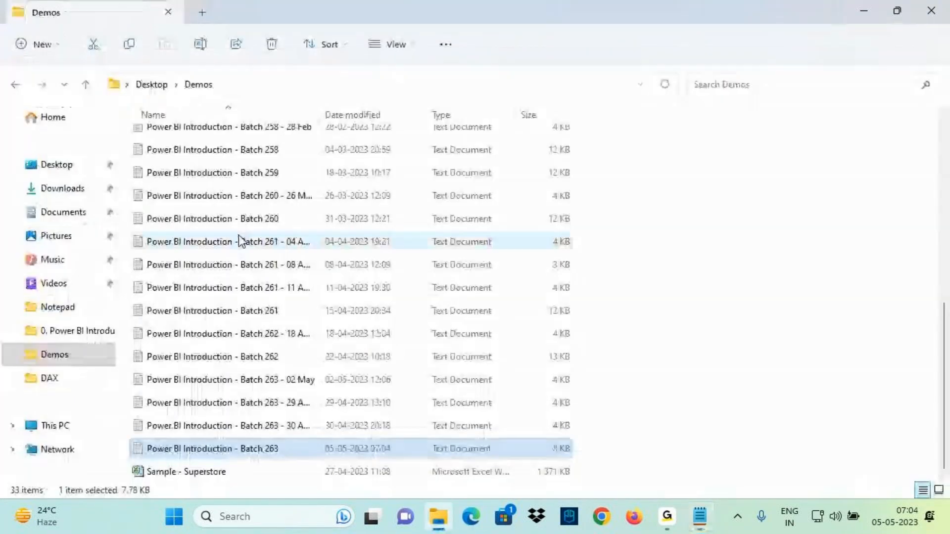
pyautogui.click(75, 341)
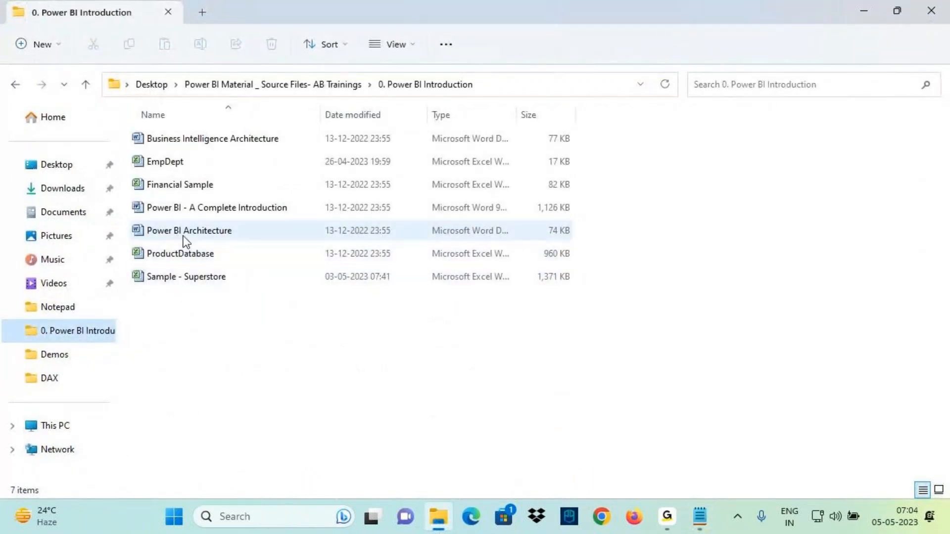
pyautogui.doubleClick(184, 231)
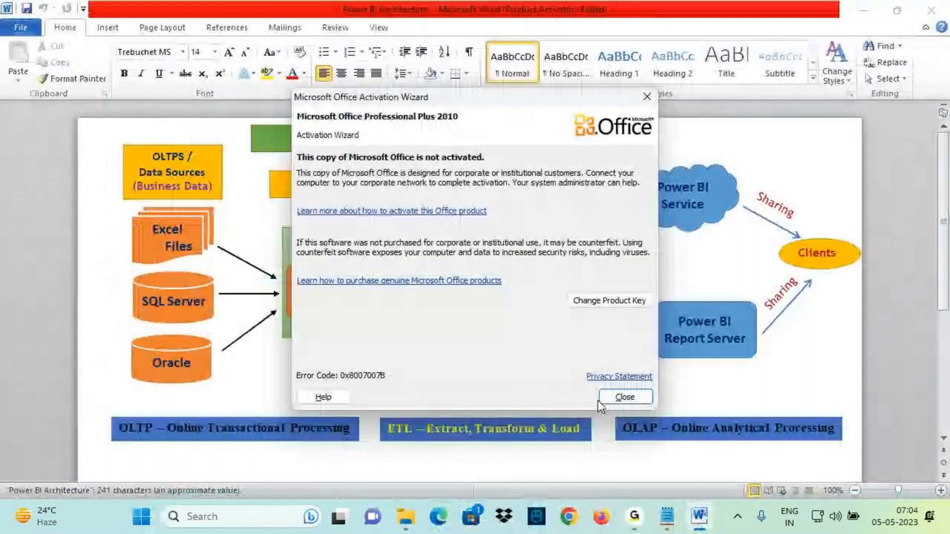
# - Examine the Power Query stage inside Power BI Desktop on the architecture diagram
pyautogui.hotkey('ctrl', '2')
pyautogui.moveTo(485, 233)
pyautogui.mouseDown()
pyautogui.moveTo(346, 223)
pyautogui.moveTo(323, 271)
pyautogui.moveTo(288, 275)
pyautogui.moveTo(342, 263)
pyautogui.mouseUp()
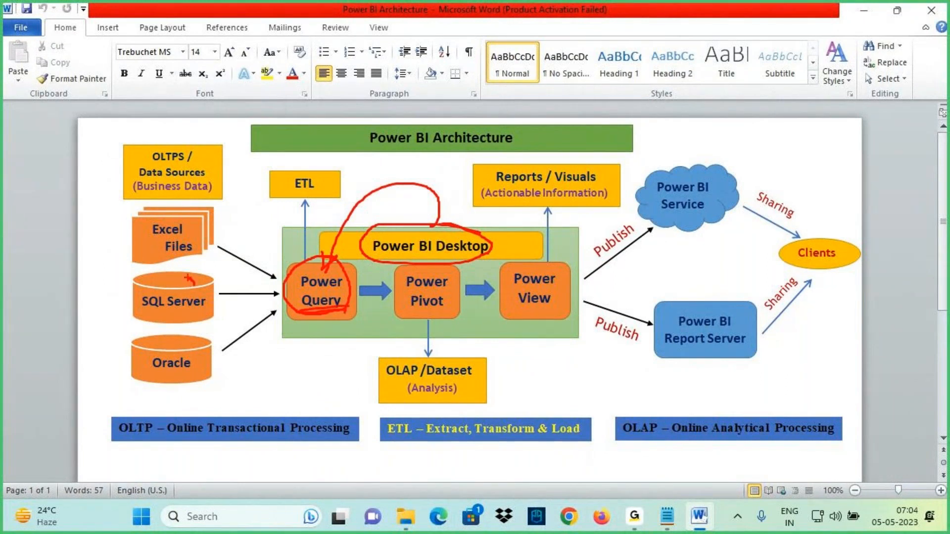
pyautogui.moveTo(130, 181); pyautogui.dragTo(191, 173)
pyautogui.moveTo(197, 297); pyautogui.dragTo(283, 296)
pyautogui.moveTo(265, 281)
pyautogui.mouseDown()
pyautogui.moveTo(284, 295)
pyautogui.moveTo(249, 321)
pyautogui.mouseUp()
pyautogui.press('Escape')
# - Return to the notes and add the line 'Connecting to Data Sources and Extract the Tables' under the Class 4 heading
pyautogui.click(667, 516)
pyautogui.click(43, 324)
pyautogui.press('Return')
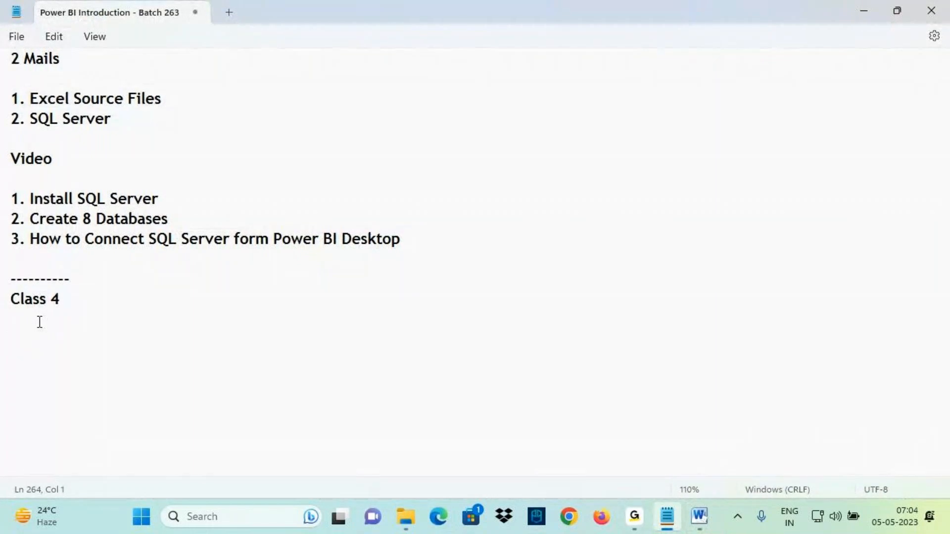
pyautogui.write('Connecting to Data Sources and Extract')
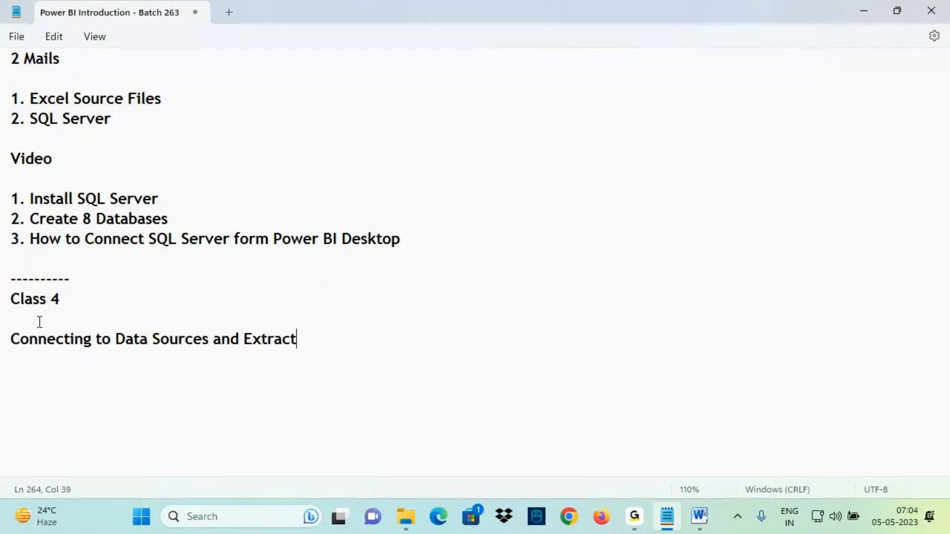
pyautogui.write(' the Tables')
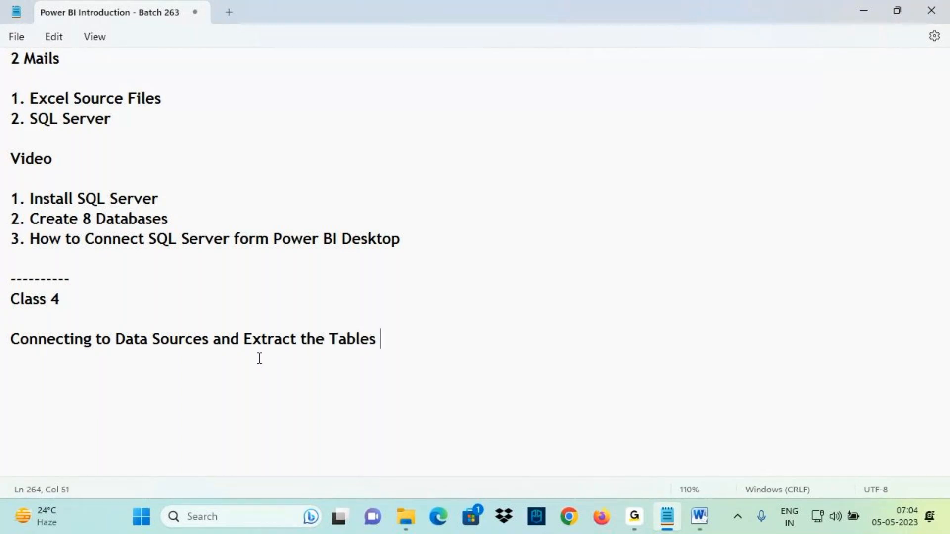
# - Insert '/ Bring' after 'Extract' and append 'to Power QUery' to the end of that line
pyautogui.click(297, 339)
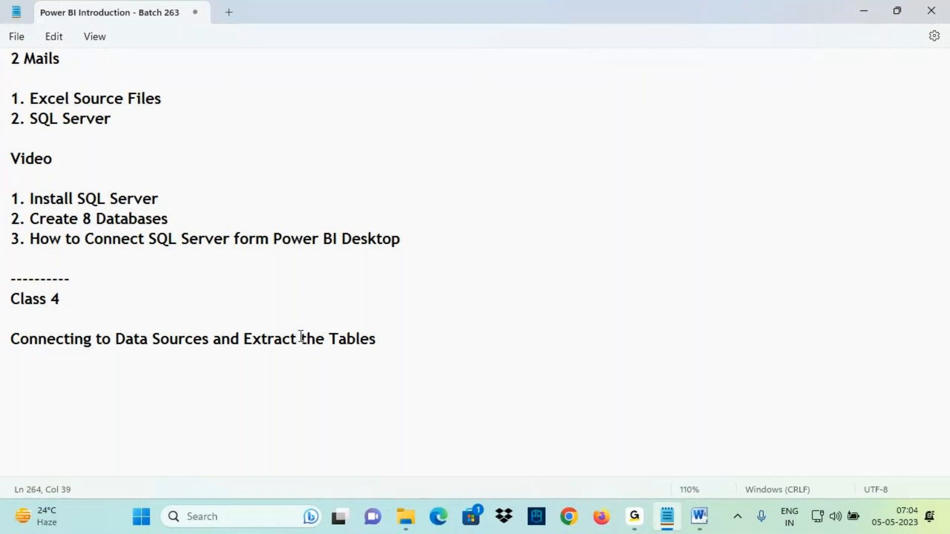
pyautogui.write('/ Bri')
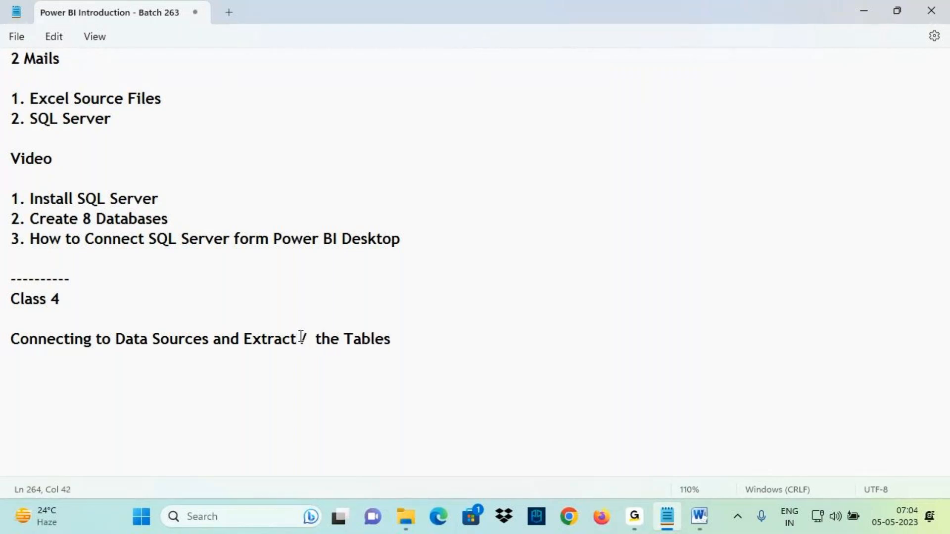
pyautogui.write('ng')
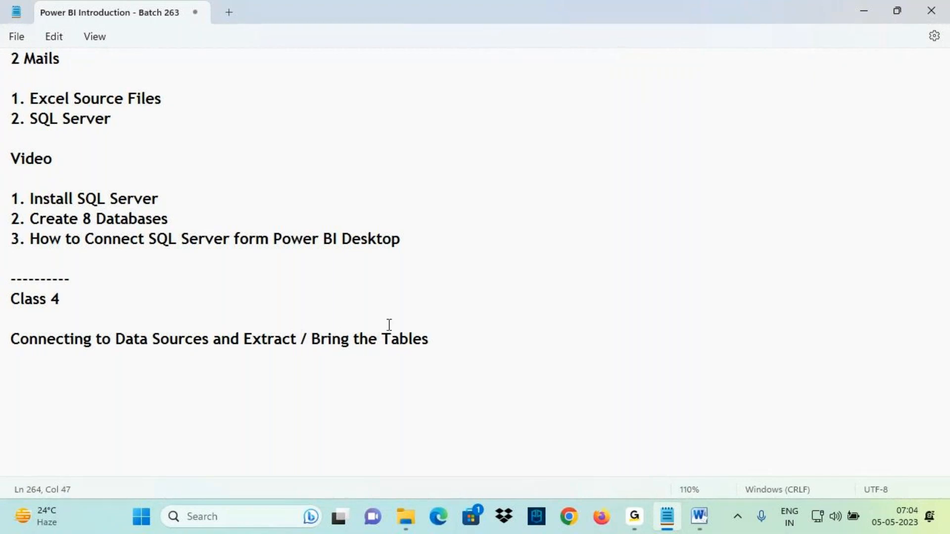
pyautogui.click(449, 336)
pyautogui.write('to Power QUery')
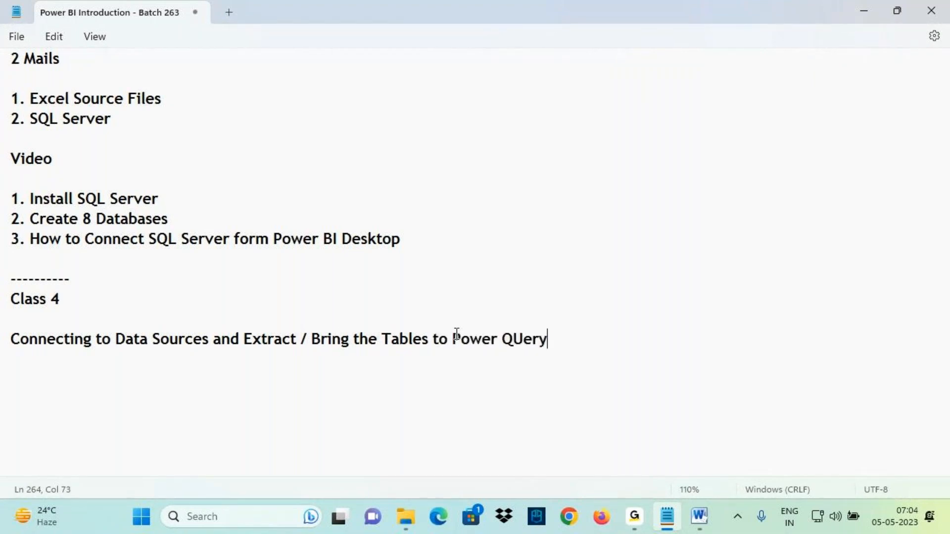
# - Switch to the architecture diagram and examine the path from data sources into Power Query
pyautogui.click(700, 517)
pyautogui.moveTo(228, 285)
pyautogui.mouseDown()
pyautogui.moveTo(293, 297)
pyautogui.moveTo(306, 341)
pyautogui.moveTo(295, 379)
pyautogui.mouseUp()
pyautogui.moveTo(273, 362)
pyautogui.mouseDown()
pyautogui.moveTo(312, 377)
pyautogui.moveTo(357, 364)
pyautogui.mouseUp()
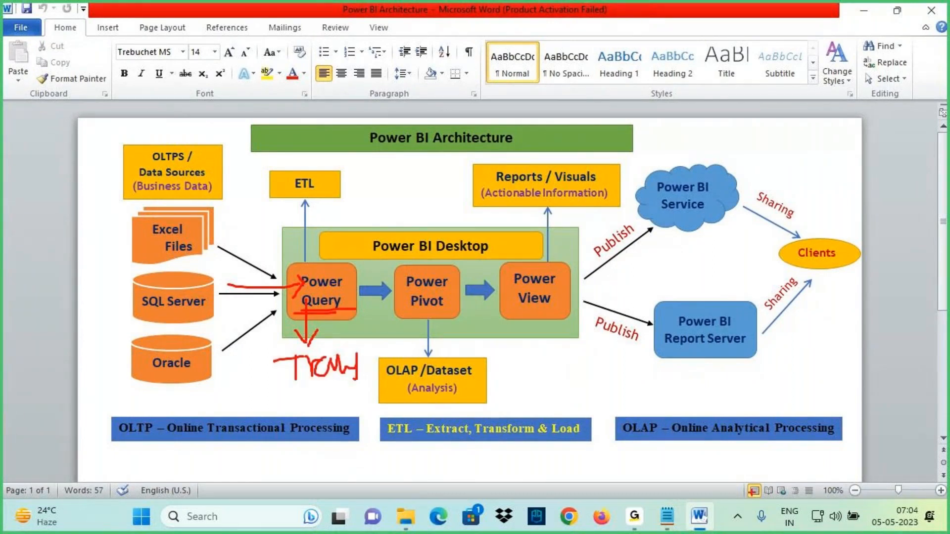
# - Back in the notes, add the line 'Transform Data in the Tables as per Client Requirement in Power Query'
pyautogui.hotkey('alt', 'Tab')
pyautogui.press('Return')
pyautogui.write('Transform Dat')
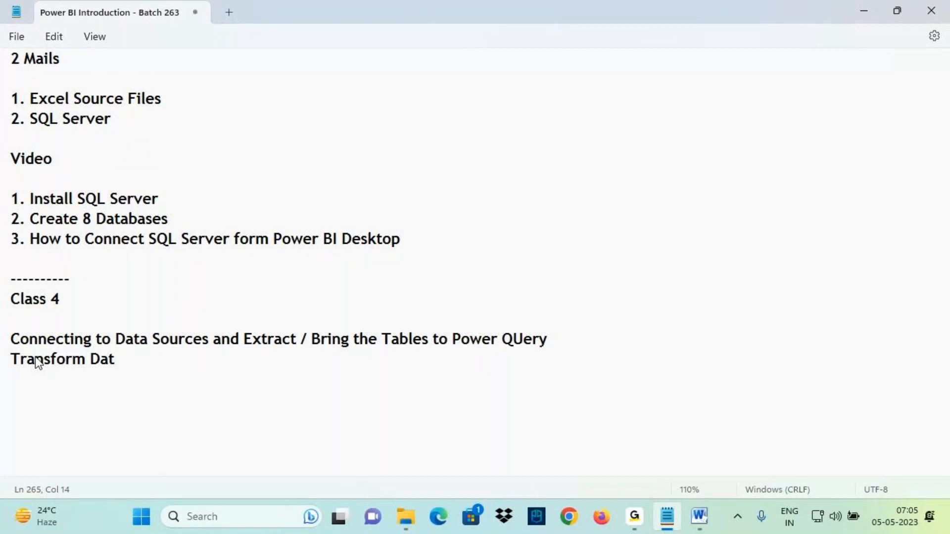
pyautogui.write('a ion')
pyautogui.press('BackSpace')
pyautogui.press('BackSpace')
pyautogui.press('BackSpace')
pyautogui.write('n the Ta')
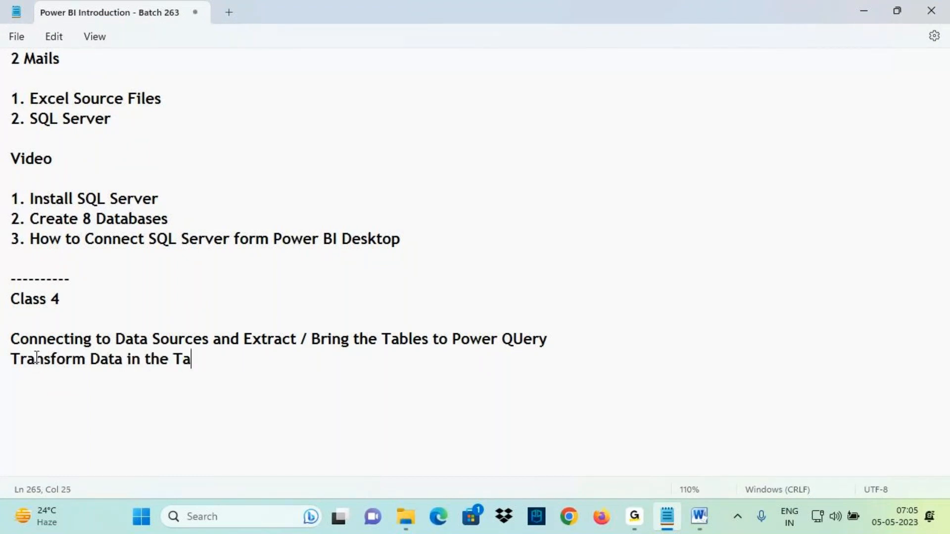
pyautogui.write('bles as p')
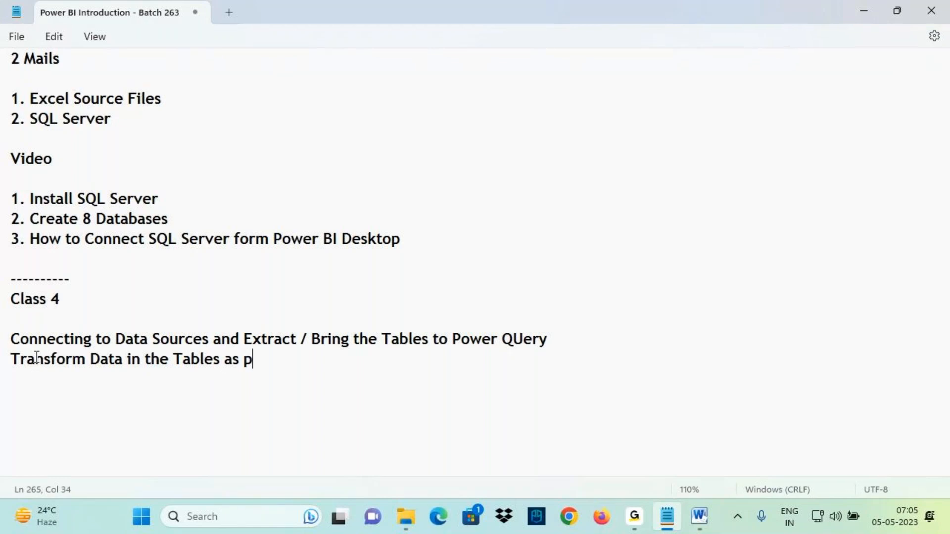
pyautogui.write('er Clien')
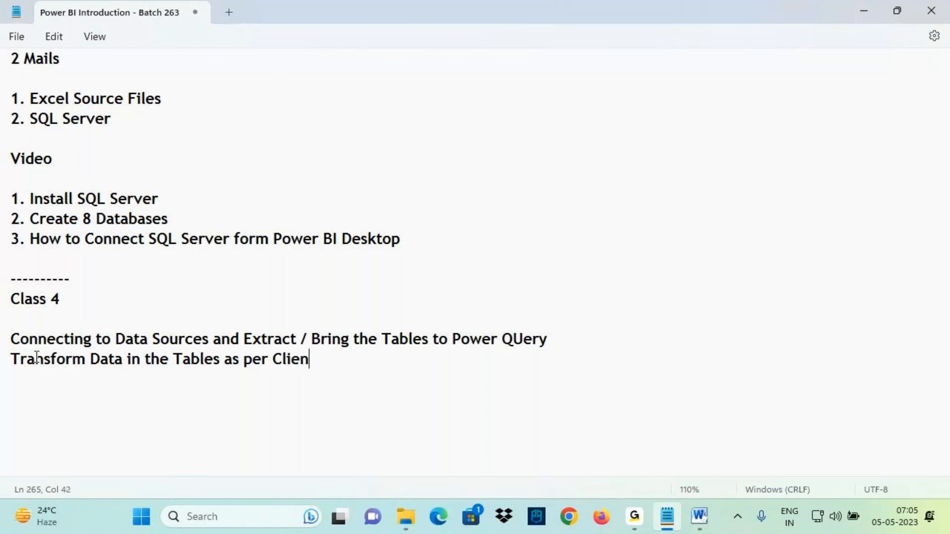
pyautogui.write('t Requirement in Power ')
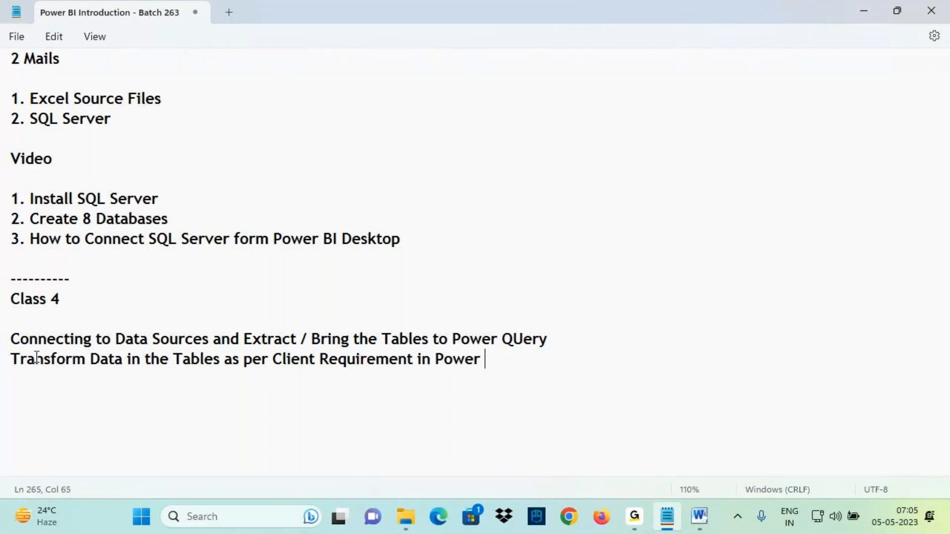
pyautogui.write('Query')
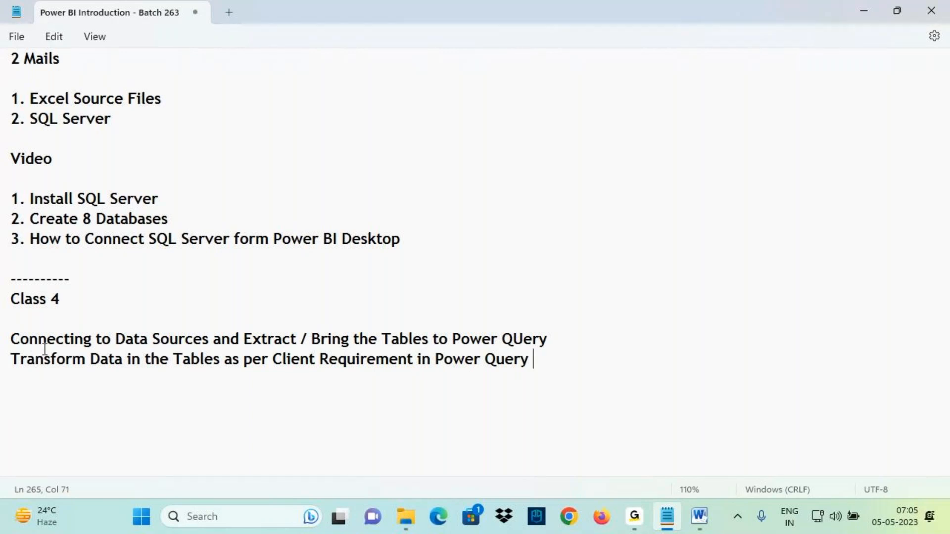
# - Switch to the architecture diagram and examine the step from Power Query to Power Pivot
pyautogui.click(711, 531)
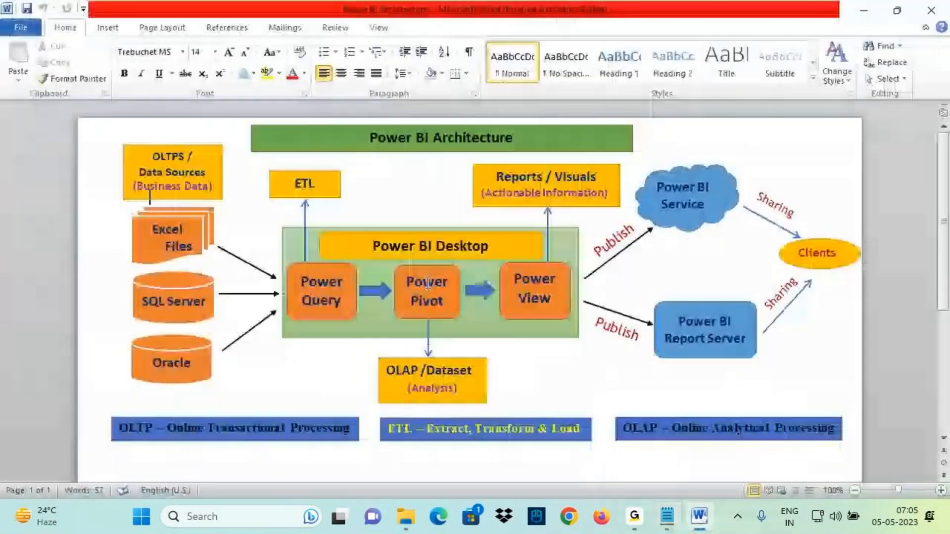
pyautogui.moveTo(341, 290)
pyautogui.mouseDown()
pyautogui.moveTo(411, 286)
pyautogui.moveTo(396, 292)
pyautogui.moveTo(421, 302)
pyautogui.mouseUp()
pyautogui.press('Escape')
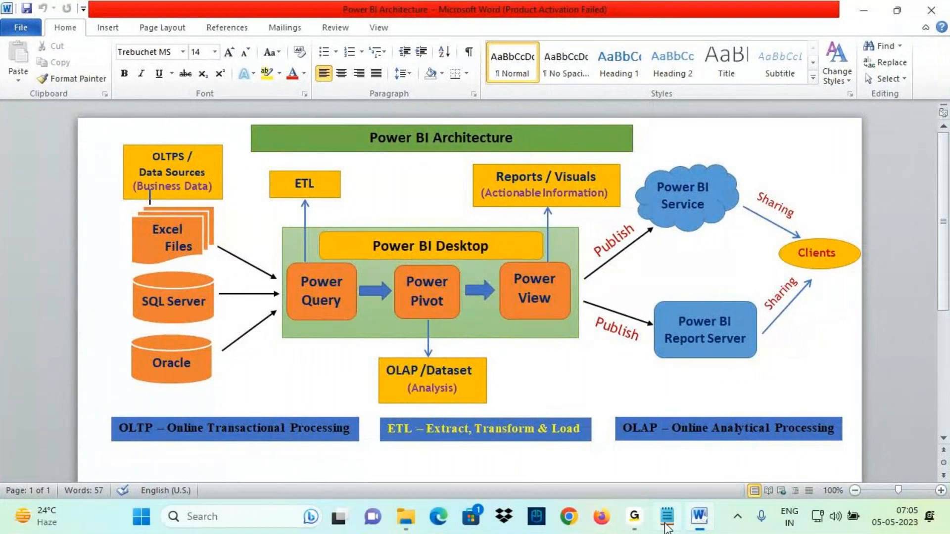
# - Back in the notes, add the line 'Load Tables from Power QUery to Power Pivot' and start a new line below it
pyautogui.click(667, 516)
pyautogui.write('L')
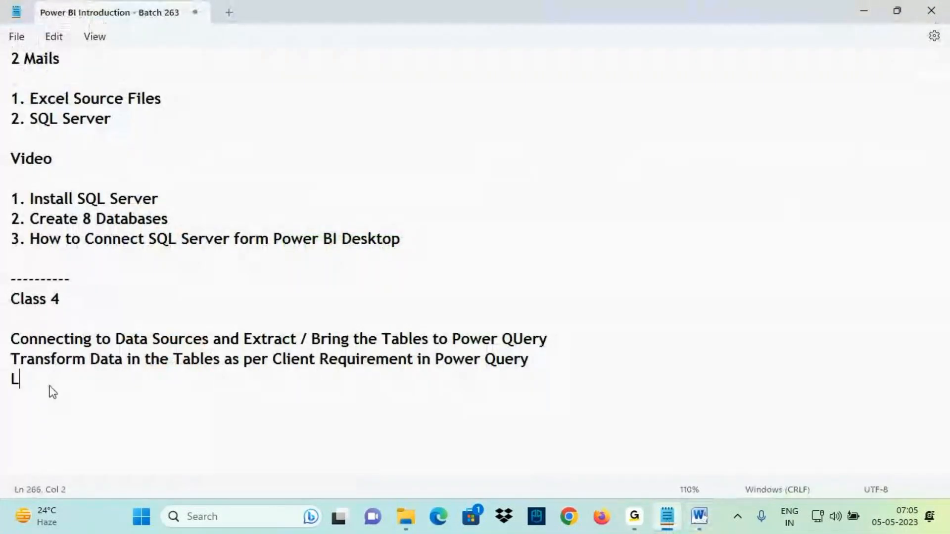
pyautogui.write('oad Tables from Pow')
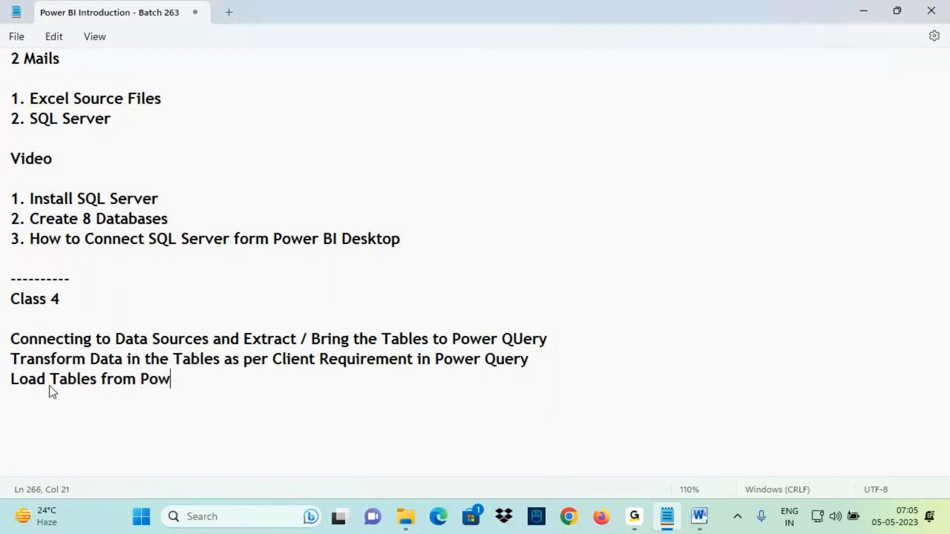
pyautogui.write('er QUery t')
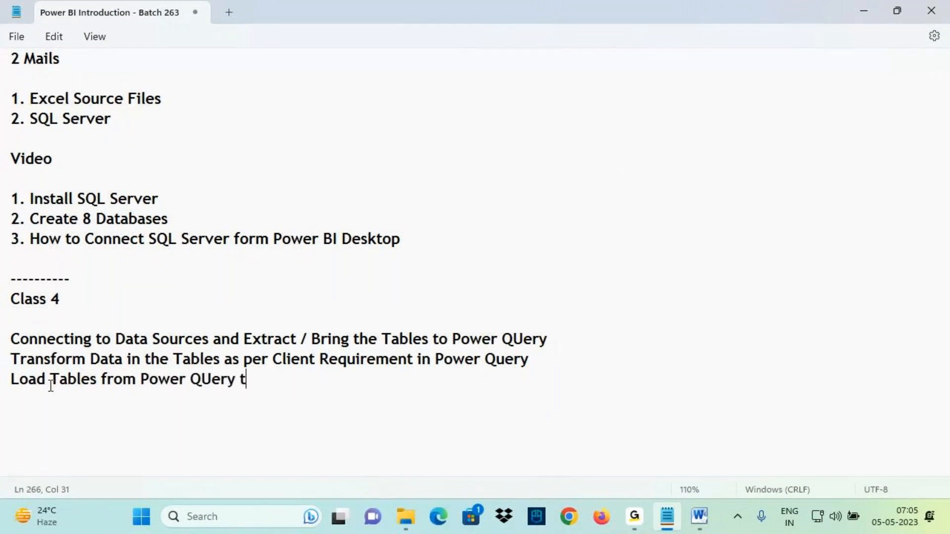
pyautogui.write('o Power Pivot')
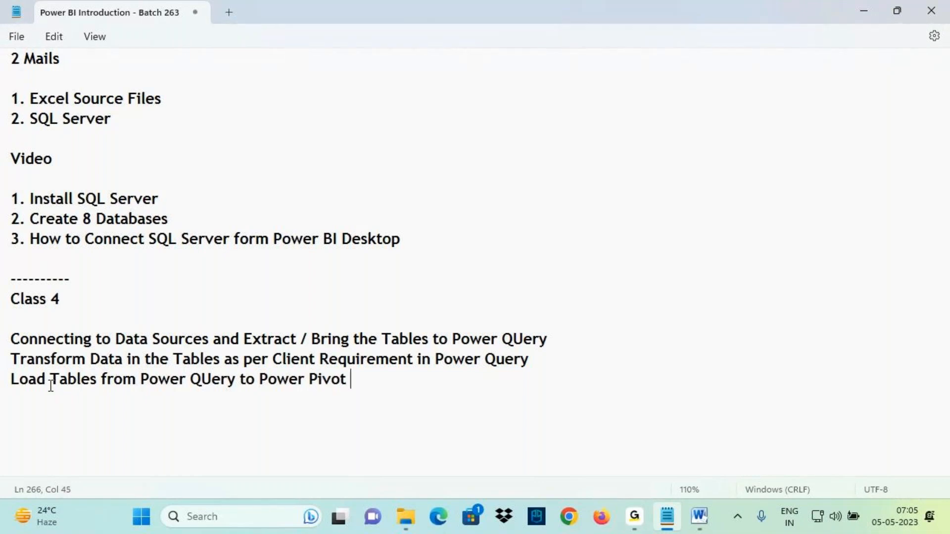
pyautogui.moveTo(367, 376); pyautogui.dragTo(7, 340)
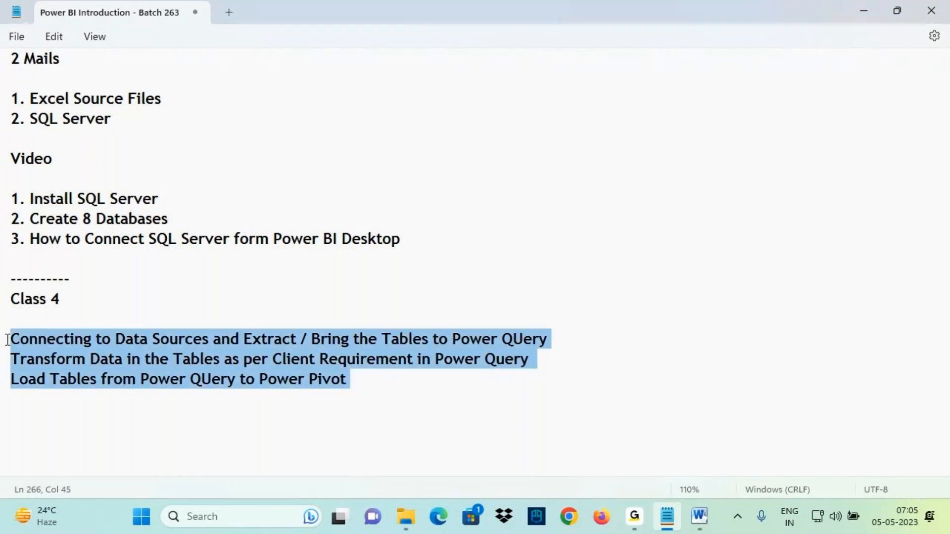
pyautogui.scroll(-4, 143, 307)
pyautogui.click(365, 145)
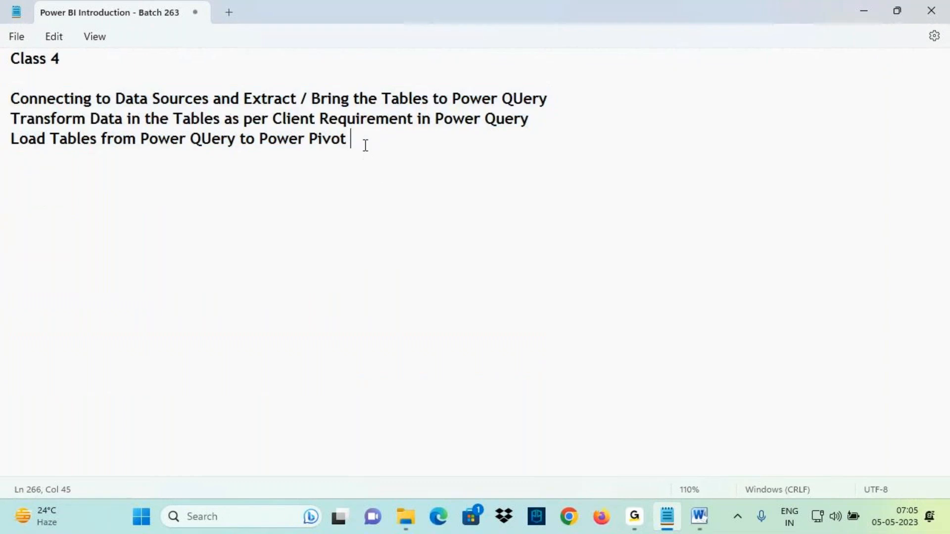
pyautogui.press('Return')
# - Switch to the architecture diagram and examine the Power Pivot stage
pyautogui.click(705, 527)
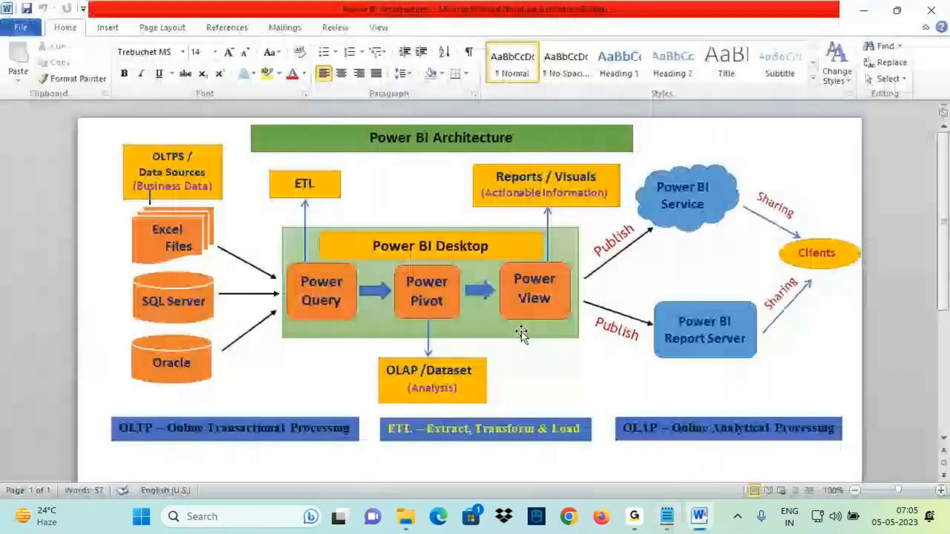
pyautogui.click(440, 287)
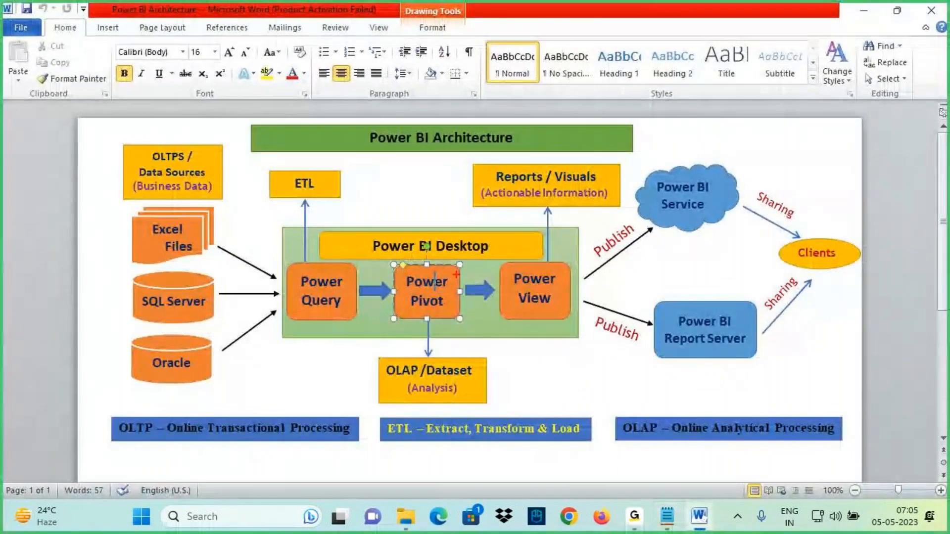
pyautogui.moveTo(455, 274)
pyautogui.mouseDown()
pyautogui.moveTo(459, 286)
pyautogui.moveTo(437, 300)
pyautogui.mouseUp()
pyautogui.moveTo(369, 308)
pyautogui.mouseDown()
pyautogui.moveTo(396, 337)
pyautogui.moveTo(478, 353)
pyautogui.mouseUp()
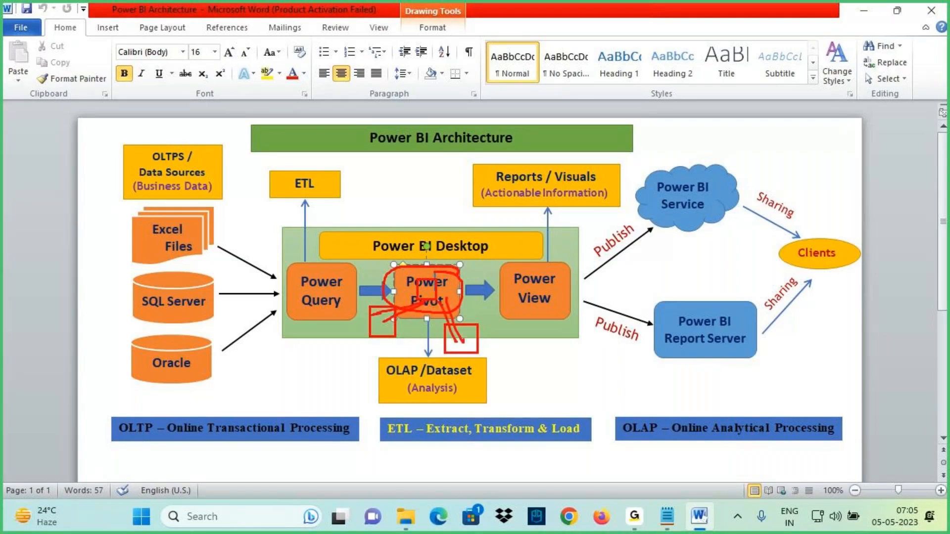
pyautogui.press('Escape')
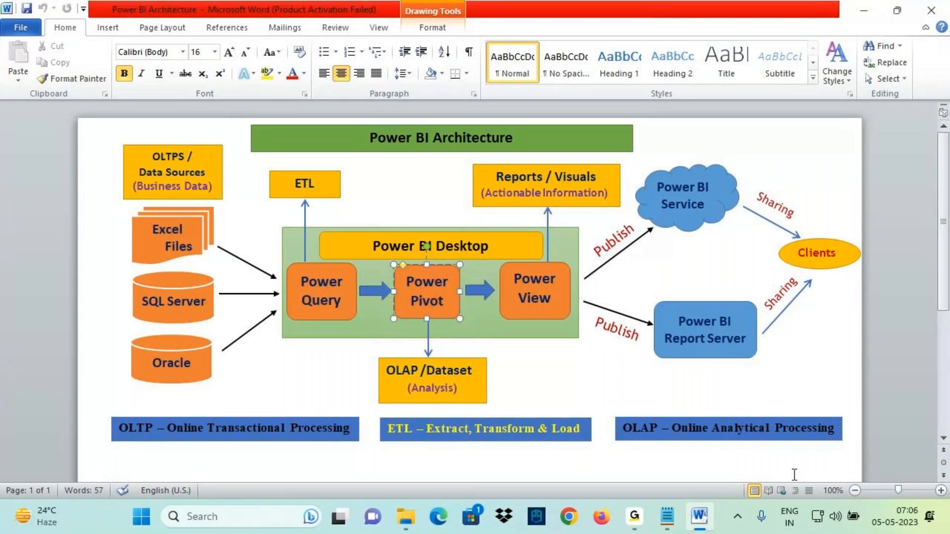
# - Back in the notes, add the line 'Establish the Relationships Between Tables ( Data Modeling) in Power Pivot'
pyautogui.click(671, 525)
pyautogui.write('E')
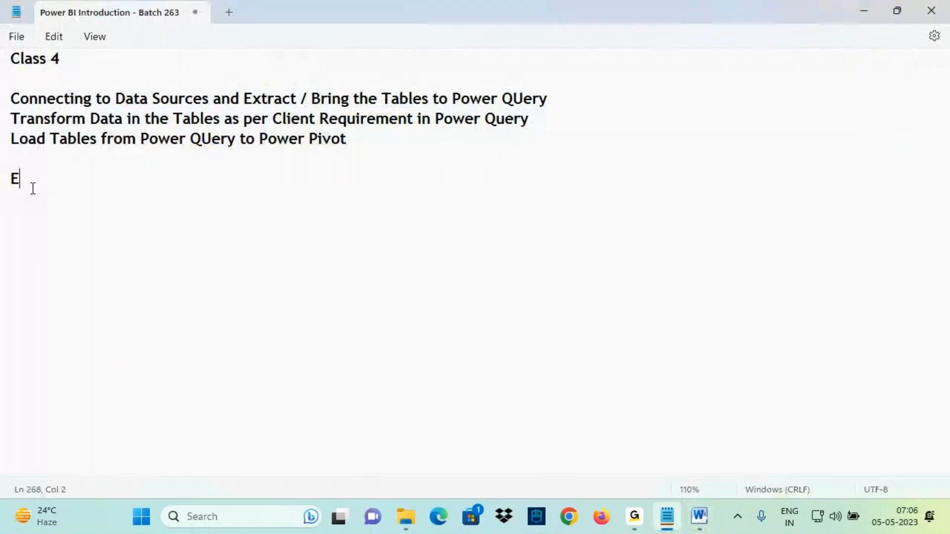
pyautogui.write('stablish the R')
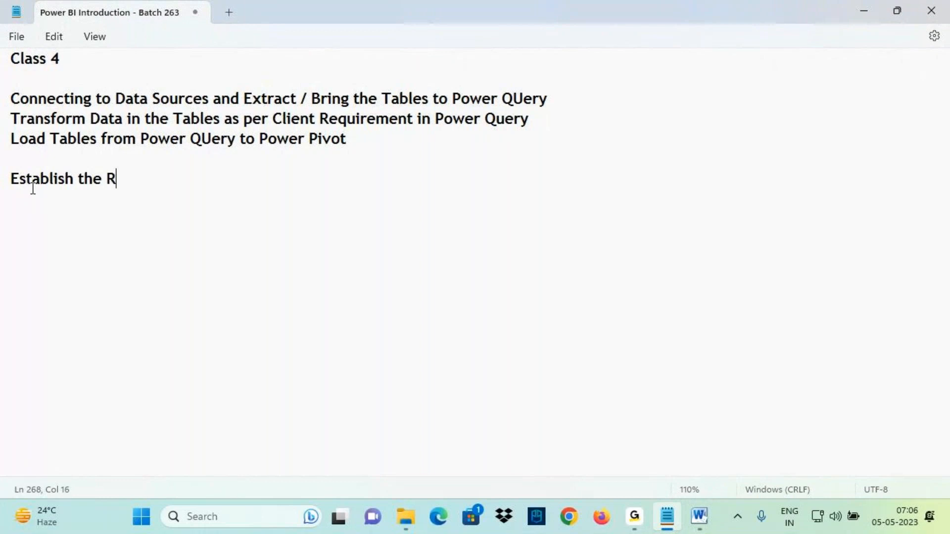
pyautogui.write('elationshi')
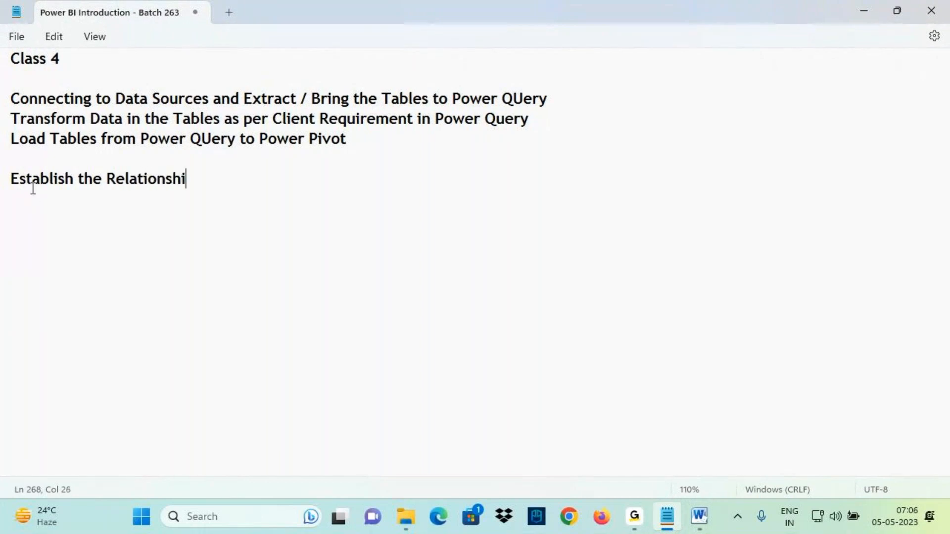
pyautogui.write('ps Betwee')
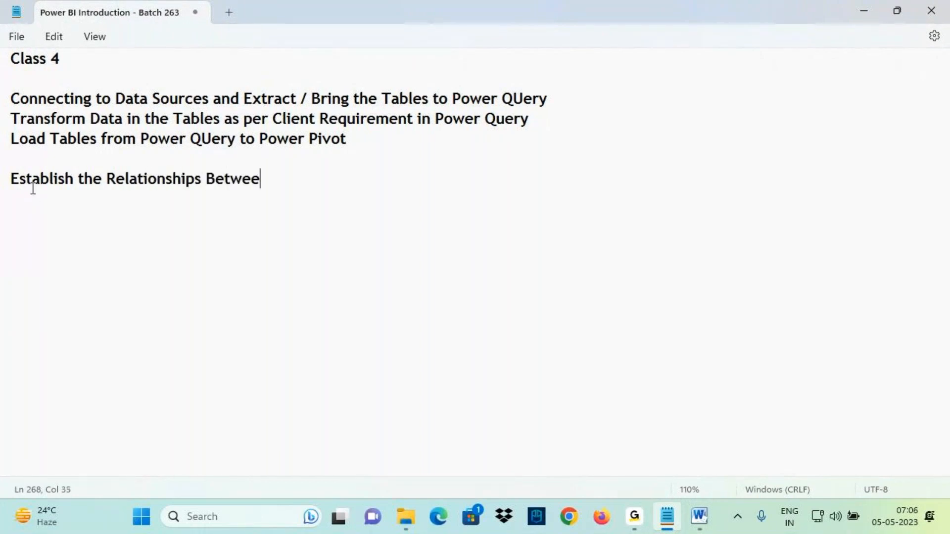
pyautogui.write('n Tables')
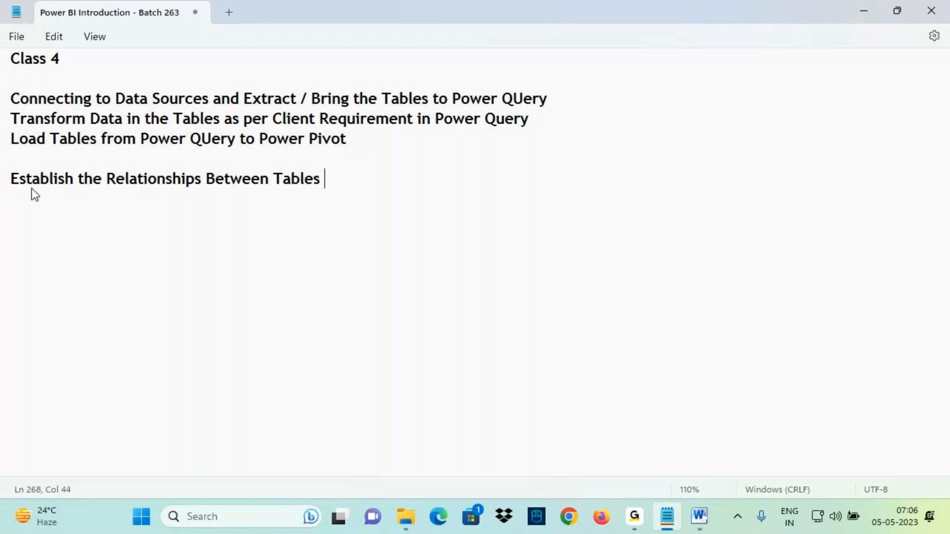
pyautogui.write(' ( Data Modeling')
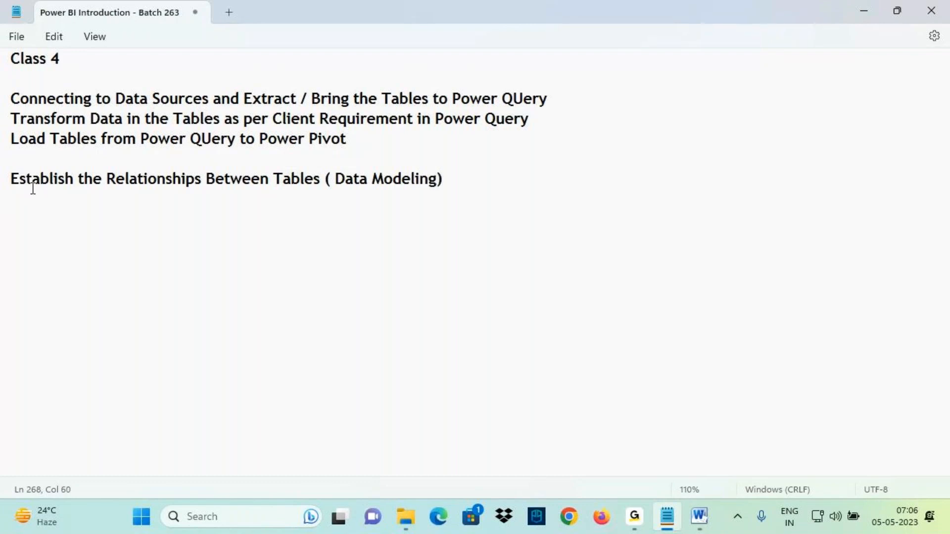
pyautogui.write(') in Powe')
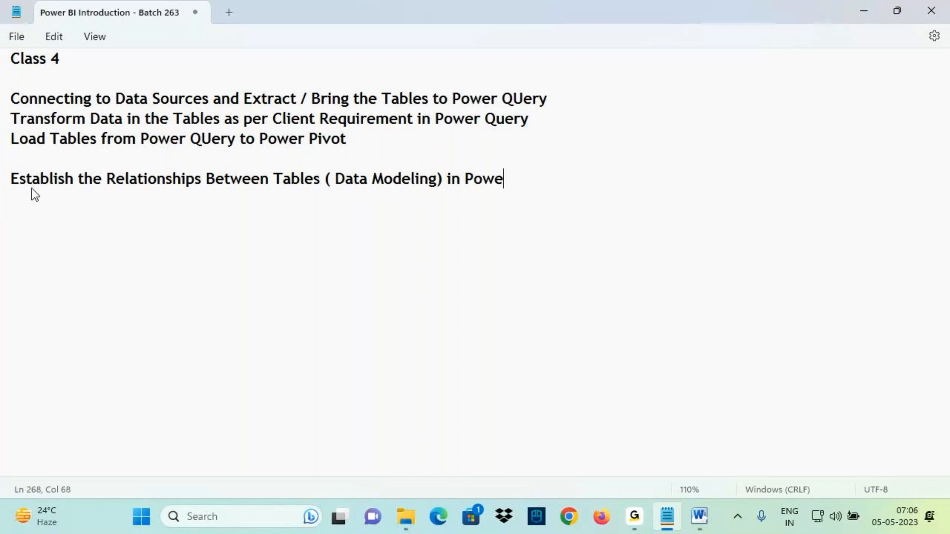
pyautogui.write('r Pivot')
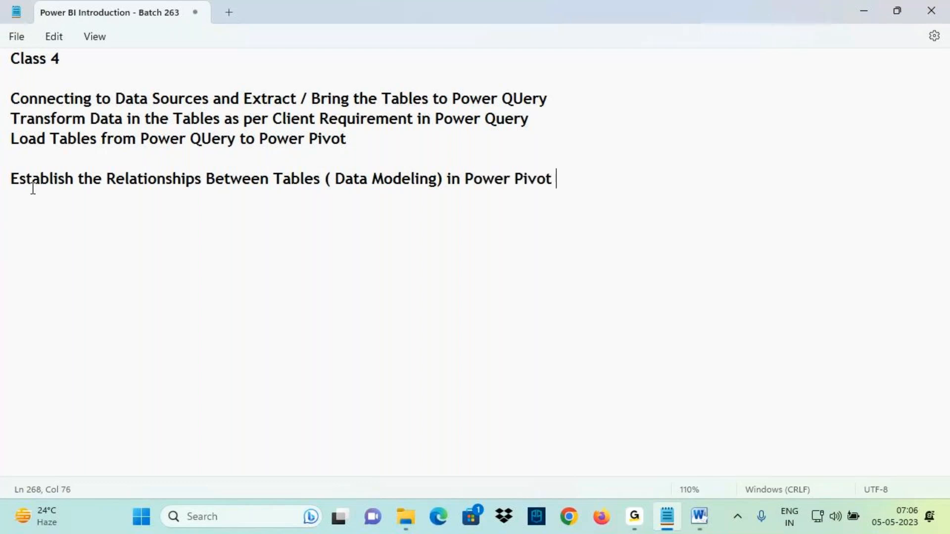
pyautogui.moveTo(54, 179); pyautogui.dragTo(547, 191)
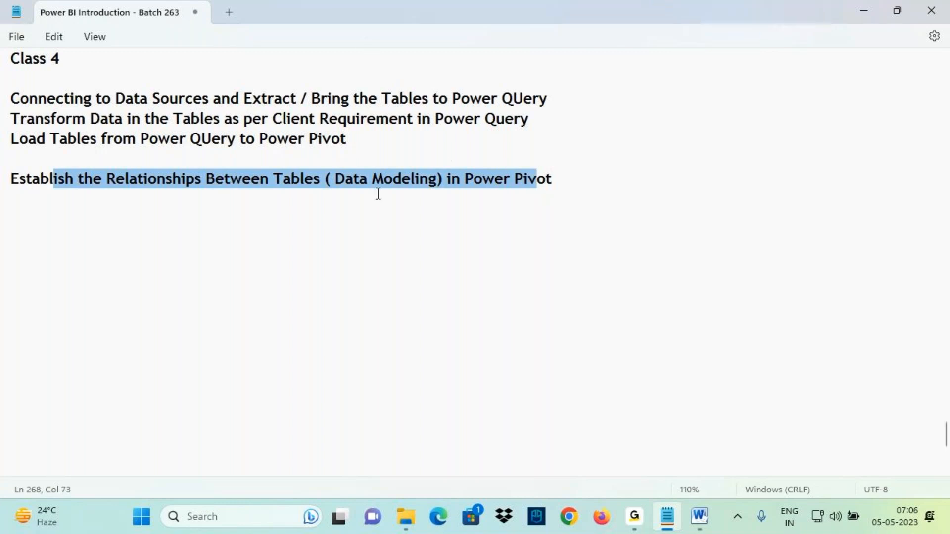
pyautogui.hotkey('ctrl', '2')
pyautogui.moveTo(218, 207); pyautogui.dragTo(254, 242)
pyautogui.moveTo(114, 256); pyautogui.dragTo(144, 290)
pyautogui.moveTo(258, 271); pyautogui.dragTo(299, 316)
pyautogui.moveTo(223, 243); pyautogui.dragTo(142, 259)
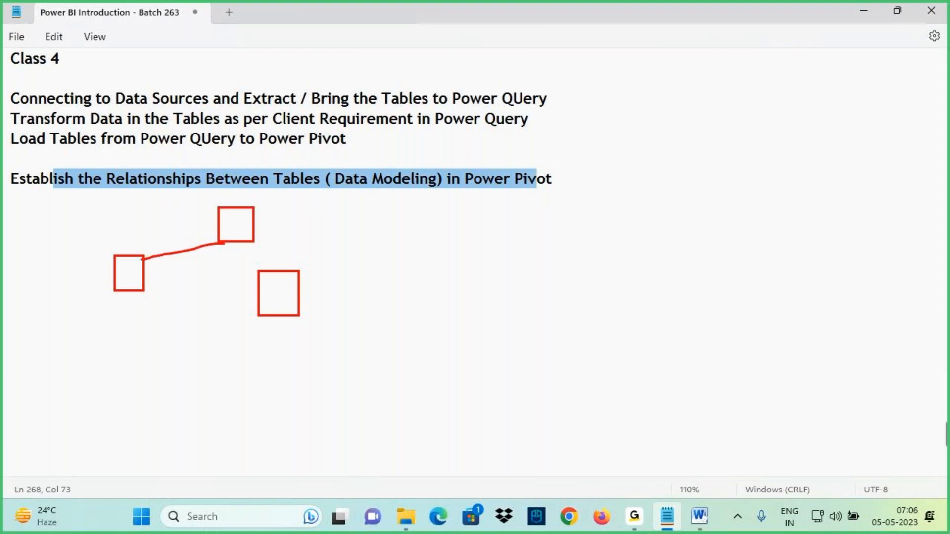
pyautogui.moveTo(291, 234)
pyautogui.mouseDown()
pyautogui.moveTo(183, 193)
pyautogui.moveTo(277, 354)
pyautogui.moveTo(258, 208)
pyautogui.mouseUp()
pyautogui.moveTo(104, 256); pyautogui.dragTo(153, 300)
pyautogui.moveTo(254, 272); pyautogui.dragTo(297, 326)
pyautogui.moveTo(331, 244)
pyautogui.mouseDown()
pyautogui.moveTo(431, 223)
pyautogui.moveTo(399, 254)
pyautogui.mouseUp()
pyautogui.moveTo(449, 208); pyautogui.dragTo(449, 248)
pyautogui.moveTo(449, 210)
pyautogui.mouseDown()
pyautogui.moveTo(472, 225)
pyautogui.moveTo(440, 237)
pyautogui.mouseUp()
pyautogui.moveTo(451, 234)
pyautogui.mouseDown()
pyautogui.moveTo(488, 253)
pyautogui.moveTo(512, 199)
pyautogui.moveTo(520, 254)
pyautogui.mouseUp()
pyautogui.moveTo(547, 243); pyautogui.dragTo(554, 244)
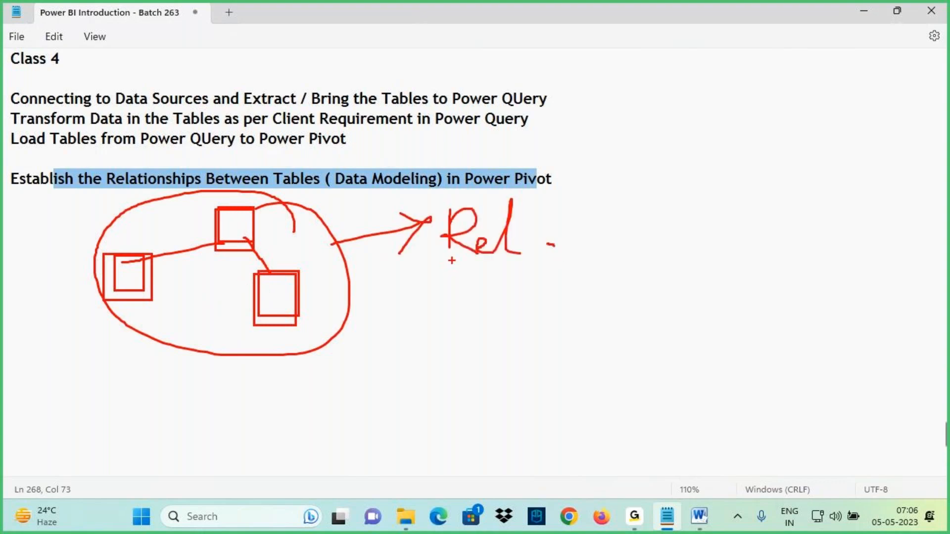
pyautogui.hotkey('ctrl', 'z')
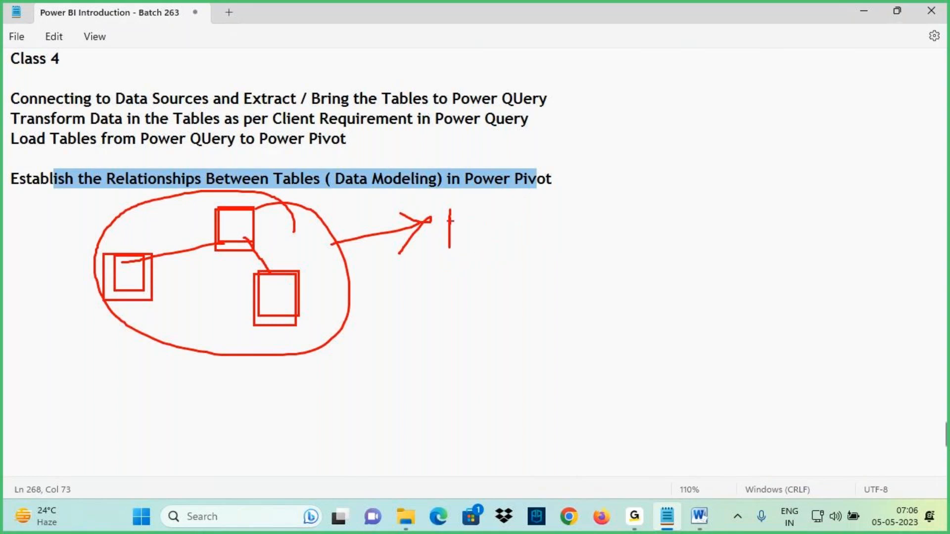
pyautogui.moveTo(449, 250)
pyautogui.mouseDown()
pyautogui.moveTo(482, 214)
pyautogui.moveTo(493, 242)
pyautogui.moveTo(515, 218)
pyautogui.moveTo(565, 214)
pyautogui.moveTo(573, 226)
pyautogui.moveTo(547, 229)
pyautogui.mouseUp()
pyautogui.click(498, 206)
pyautogui.moveTo(215, 294); pyautogui.dragTo(267, 290)
pyautogui.moveTo(460, 278); pyautogui.dragTo(614, 224)
pyautogui.moveTo(542, 260)
pyautogui.mouseDown()
pyautogui.moveTo(542, 302)
pyautogui.moveTo(569, 287)
pyautogui.moveTo(561, 282)
pyautogui.mouseUp()
pyautogui.moveTo(575, 270)
pyautogui.mouseDown()
pyautogui.moveTo(577, 300)
pyautogui.moveTo(600, 245)
pyautogui.mouseUp()
pyautogui.moveTo(595, 248)
pyautogui.mouseDown()
pyautogui.moveTo(604, 271)
pyautogui.moveTo(621, 237)
pyautogui.moveTo(437, 217)
pyautogui.mouseUp()
pyautogui.moveTo(235, 213); pyautogui.dragTo(271, 255)
pyautogui.moveTo(116, 258); pyautogui.dragTo(158, 305)
pyautogui.moveTo(249, 275); pyautogui.dragTo(303, 327)
pyautogui.moveTo(554, 194); pyautogui.dragTo(610, 133)
pyautogui.moveTo(625, 168)
pyautogui.mouseDown()
pyautogui.moveTo(642, 121)
pyautogui.moveTo(638, 152)
pyautogui.moveTo(668, 119)
pyautogui.moveTo(692, 118)
pyautogui.moveTo(688, 132)
pyautogui.mouseUp()
pyautogui.moveTo(730, 99)
pyautogui.mouseDown()
pyautogui.moveTo(710, 129)
pyautogui.moveTo(768, 99)
pyautogui.mouseUp()
pyautogui.moveTo(825, 84); pyautogui.dragTo(794, 123)
pyautogui.click(802, 94)
pyautogui.click(823, 101)
pyautogui.moveTo(639, 167); pyautogui.dragTo(804, 135)
pyautogui.moveTo(677, 178); pyautogui.dragTo(773, 150)
pyautogui.moveTo(704, 34)
pyautogui.mouseDown()
pyautogui.moveTo(728, 76)
pyautogui.moveTo(719, 95)
pyautogui.mouseUp()
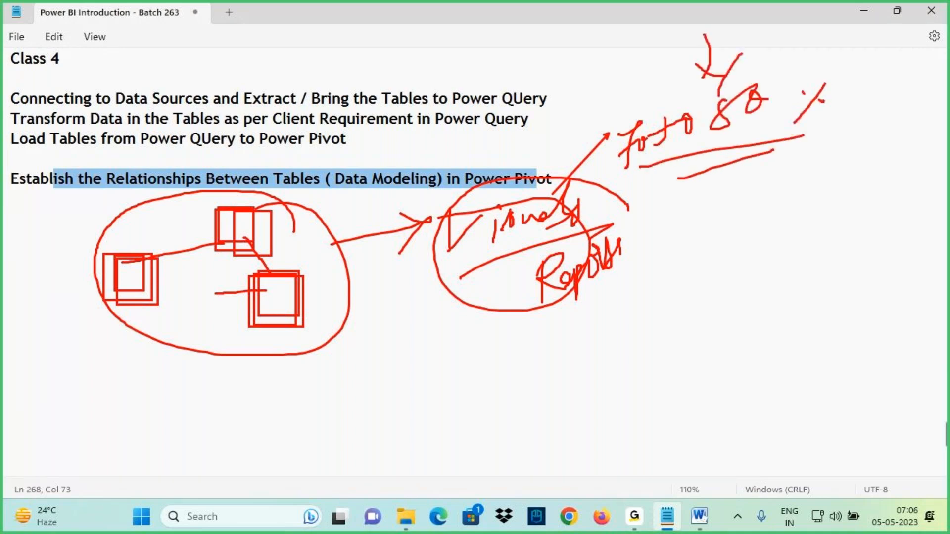
pyautogui.moveTo(499, 254); pyautogui.dragTo(497, 328)
pyautogui.moveTo(484, 311)
pyautogui.mouseDown()
pyautogui.moveTo(497, 331)
pyautogui.moveTo(488, 335)
pyautogui.moveTo(529, 331)
pyautogui.mouseUp()
pyautogui.moveTo(520, 331); pyautogui.dragTo(537, 349)
pyautogui.moveTo(548, 321)
pyautogui.mouseDown()
pyautogui.moveTo(542, 349)
pyautogui.moveTo(574, 341)
pyautogui.mouseUp()
pyautogui.moveTo(581, 336); pyautogui.dragTo(614, 322)
pyautogui.moveTo(623, 324)
pyautogui.mouseDown()
pyautogui.moveTo(643, 296)
pyautogui.moveTo(659, 312)
pyautogui.moveTo(636, 324)
pyautogui.mouseUp()
pyautogui.moveTo(566, 357); pyautogui.dragTo(654, 316)
pyautogui.moveTo(256, 189)
pyautogui.mouseDown()
pyautogui.moveTo(122, 260)
pyautogui.moveTo(170, 341)
pyautogui.moveTo(310, 205)
pyautogui.mouseUp()
pyautogui.moveTo(651, 288)
pyautogui.mouseDown()
pyautogui.moveTo(577, 299)
pyautogui.moveTo(643, 286)
pyautogui.mouseUp()
pyautogui.moveTo(599, 348); pyautogui.dragTo(596, 397)
pyautogui.moveTo(599, 349)
pyautogui.mouseDown()
pyautogui.moveTo(575, 377)
pyautogui.moveTo(632, 372)
pyautogui.mouseUp()
pyautogui.moveTo(272, 303)
pyautogui.mouseDown()
pyautogui.moveTo(267, 325)
pyautogui.moveTo(249, 330)
pyautogui.moveTo(539, 353)
pyautogui.moveTo(515, 379)
pyautogui.mouseUp()
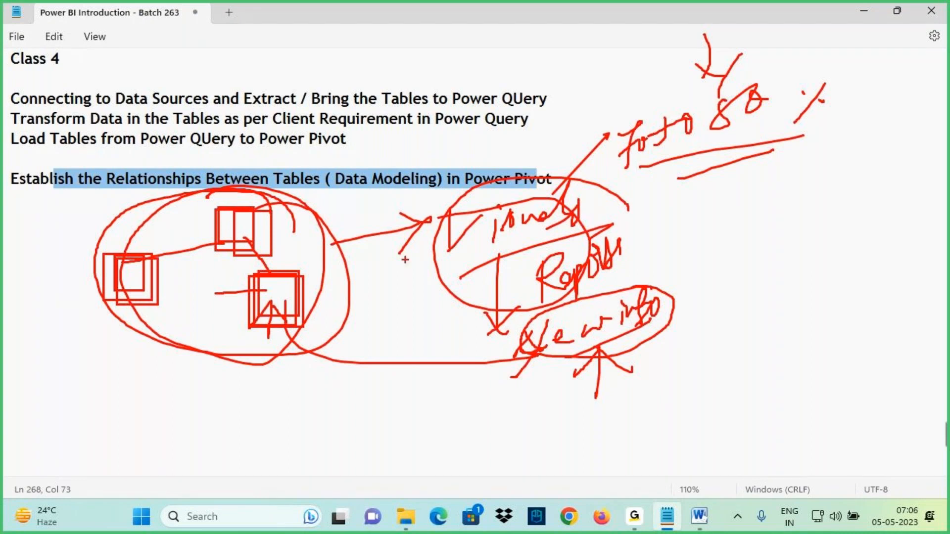
pyautogui.press('Escape')
# - Delete the block of notes between the two dashed separator lines above 'New Meeting Link'
pyautogui.moveTo(334, 180); pyautogui.dragTo(420, 179)
pyautogui.scroll(3, 277, 234)
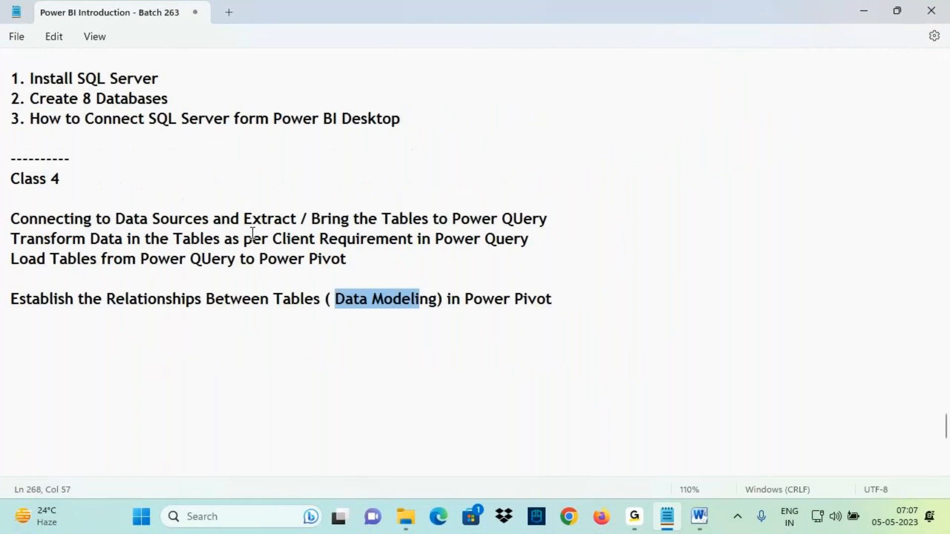
pyautogui.scroll(6, 251, 231)
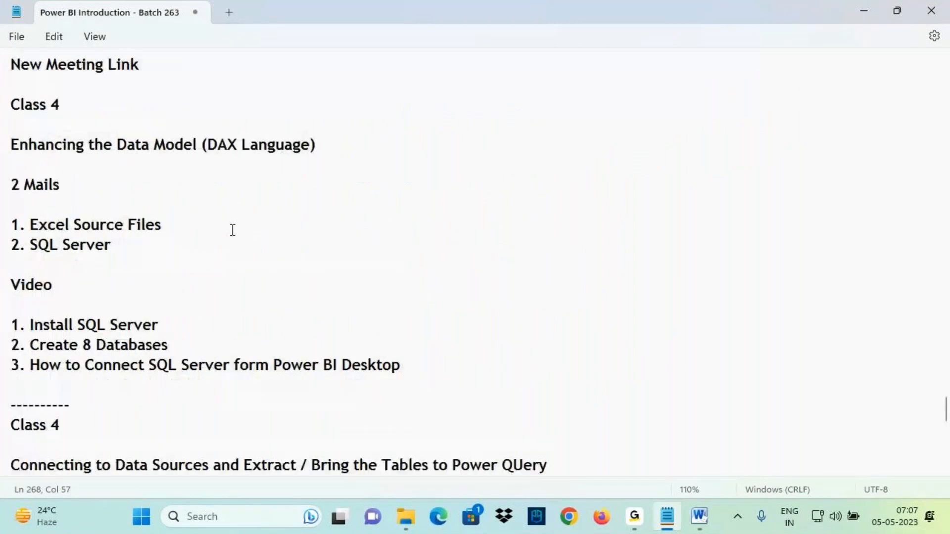
pyautogui.moveTo(35, 298); pyautogui.dragTo(266, 304)
pyautogui.scroll(1, 249, 293)
pyautogui.scroll(1, 250, 292)
pyautogui.moveTo(420, 281); pyautogui.dragTo(3, 118)
pyautogui.hotkey('ctrl', 'c')
pyautogui.press('Delete')
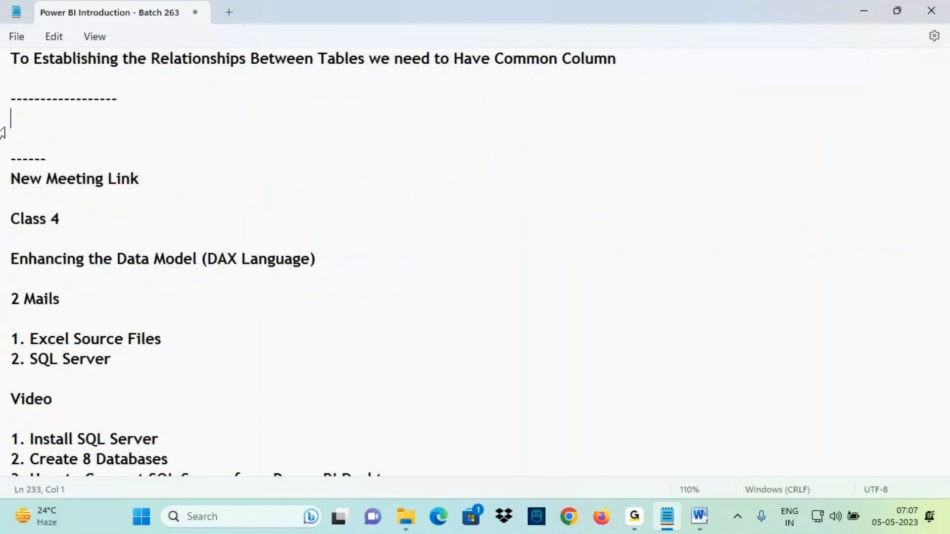
pyautogui.press('Delete')
pyautogui.press('Delete')
# - Paste the copied notes on the empty line below the 'Establish the Relationships' line
pyautogui.scroll(-10, 131, 239)
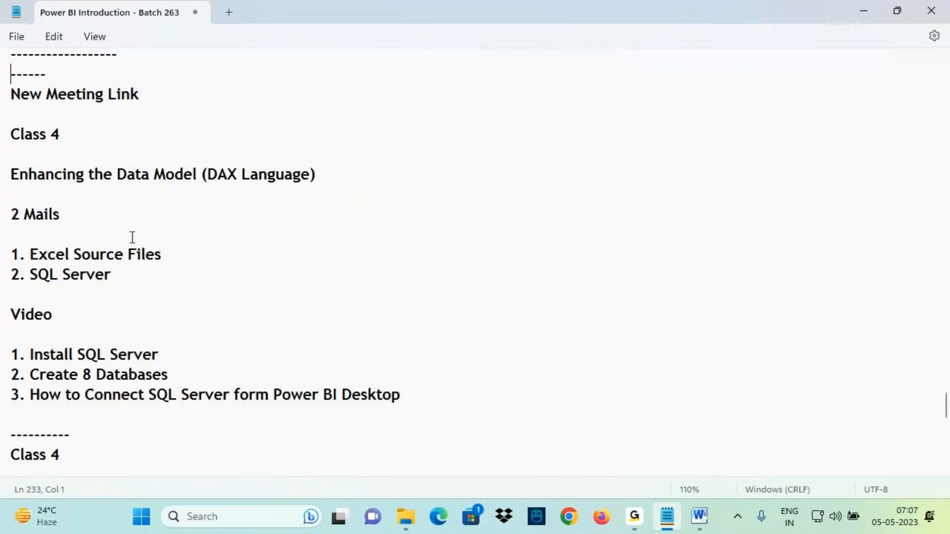
pyautogui.click(46, 152)
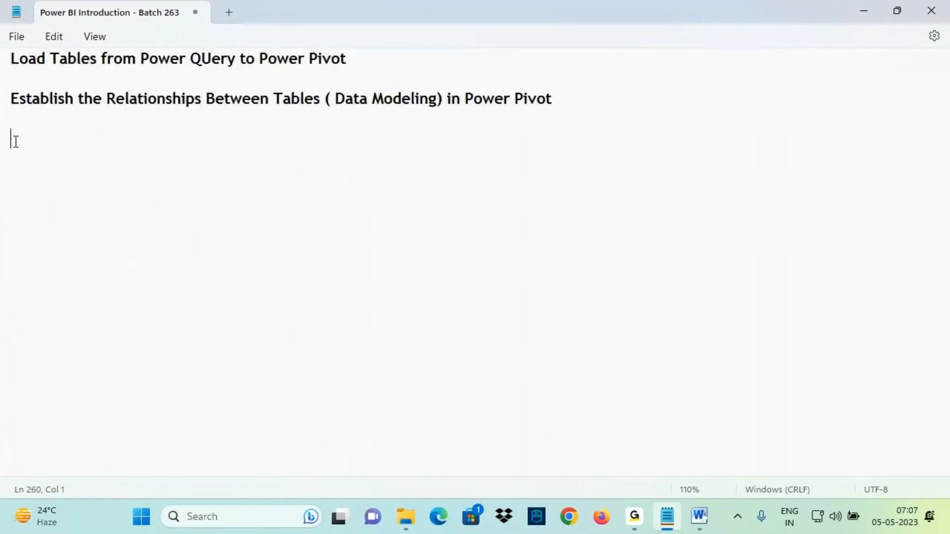
pyautogui.hotkey('ctrl', 'v')
pyautogui.hotkey('ctrl', '2')
pyautogui.moveTo(341, 150)
pyautogui.mouseDown()
pyautogui.moveTo(380, 151)
pyautogui.moveTo(355, 128)
pyautogui.moveTo(326, 136)
pyautogui.moveTo(383, 151)
pyautogui.mouseUp()
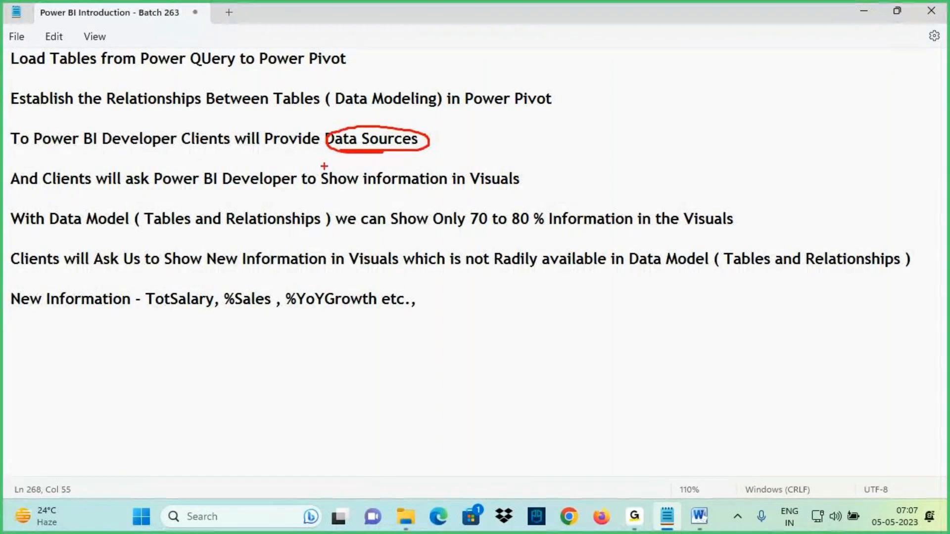
pyautogui.moveTo(143, 186); pyautogui.dragTo(329, 189)
pyautogui.moveTo(378, 188); pyautogui.dragTo(508, 183)
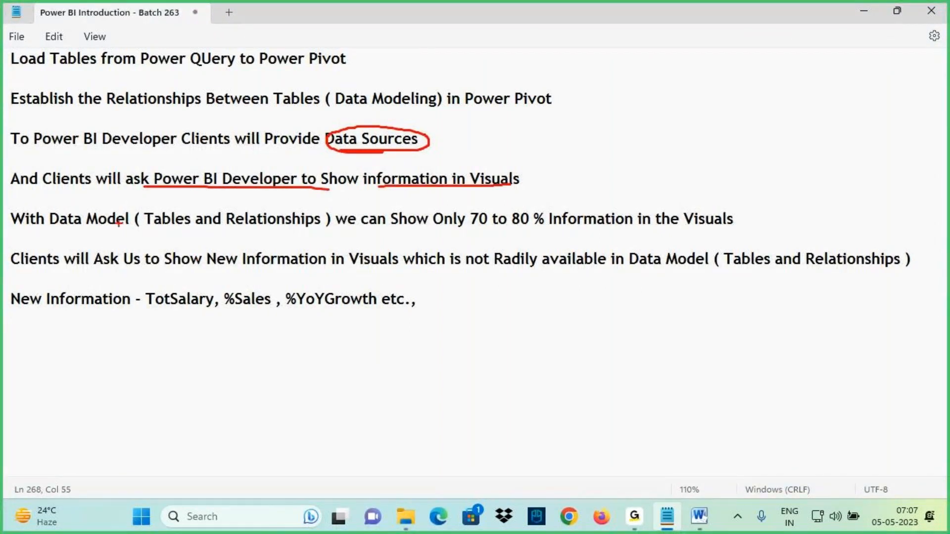
pyautogui.moveTo(61, 226); pyautogui.dragTo(148, 223)
pyautogui.moveTo(523, 263)
pyautogui.mouseDown()
pyautogui.moveTo(524, 222)
pyautogui.moveTo(539, 242)
pyautogui.moveTo(609, 226)
pyautogui.mouseUp()
pyautogui.moveTo(666, 234); pyautogui.dragTo(760, 229)
pyautogui.moveTo(76, 273); pyautogui.dragTo(166, 266)
pyautogui.moveTo(243, 270); pyautogui.dragTo(391, 267)
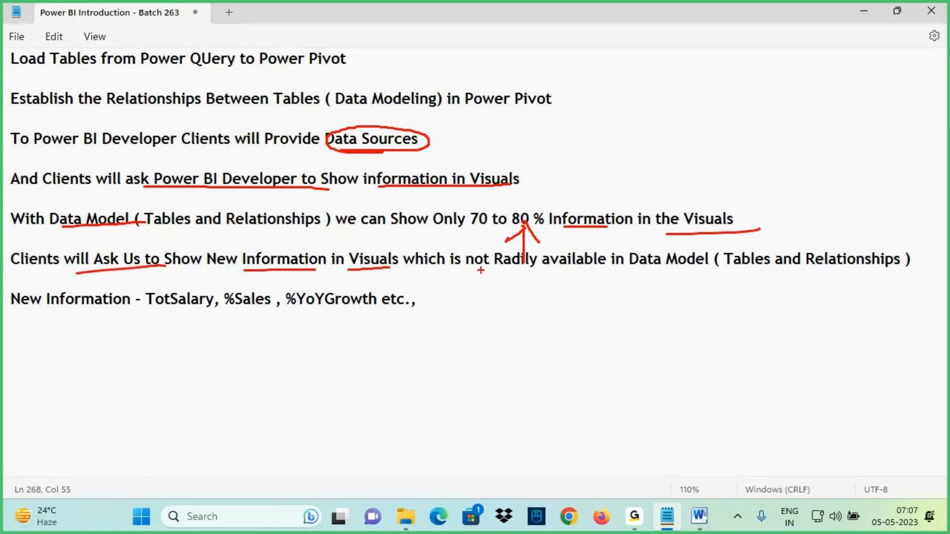
pyautogui.moveTo(466, 269); pyautogui.dragTo(741, 263)
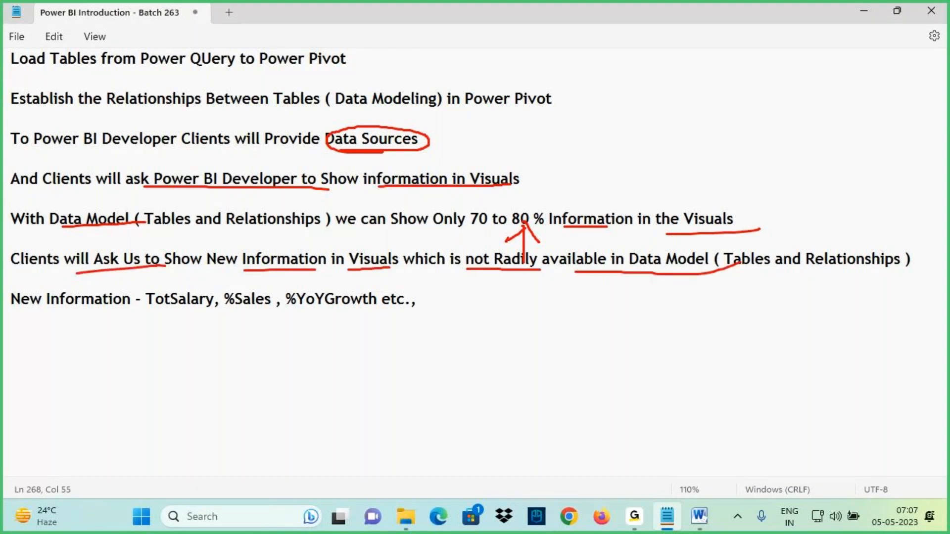
pyautogui.moveTo(14, 310); pyautogui.dragTo(95, 307)
pyautogui.moveTo(171, 337)
pyautogui.mouseDown()
pyautogui.moveTo(171, 305)
pyautogui.moveTo(189, 322)
pyautogui.moveTo(203, 310)
pyautogui.mouseUp()
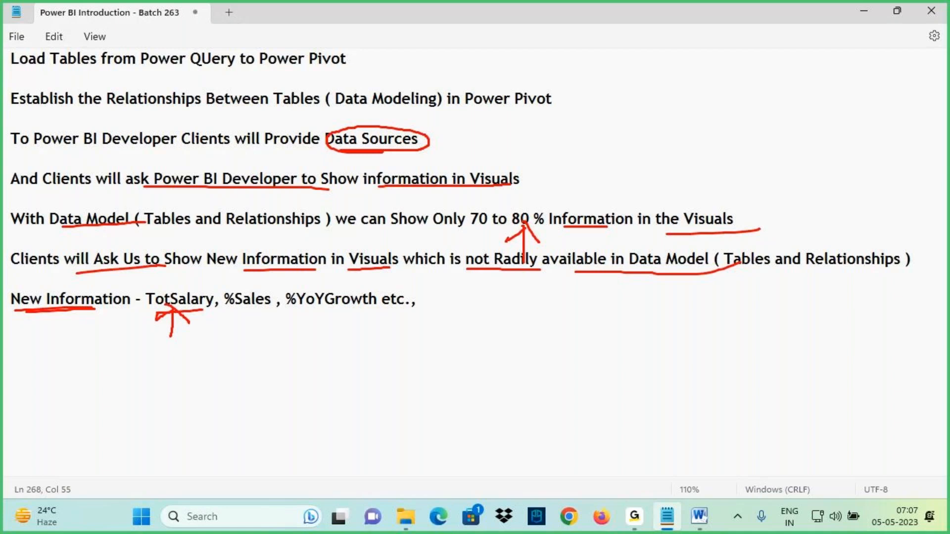
pyautogui.moveTo(173, 266); pyautogui.dragTo(170, 225)
pyautogui.moveTo(155, 250)
pyautogui.mouseDown()
pyautogui.moveTo(171, 226)
pyautogui.moveTo(188, 253)
pyautogui.mouseUp()
pyautogui.moveTo(230, 313); pyautogui.dragTo(273, 307)
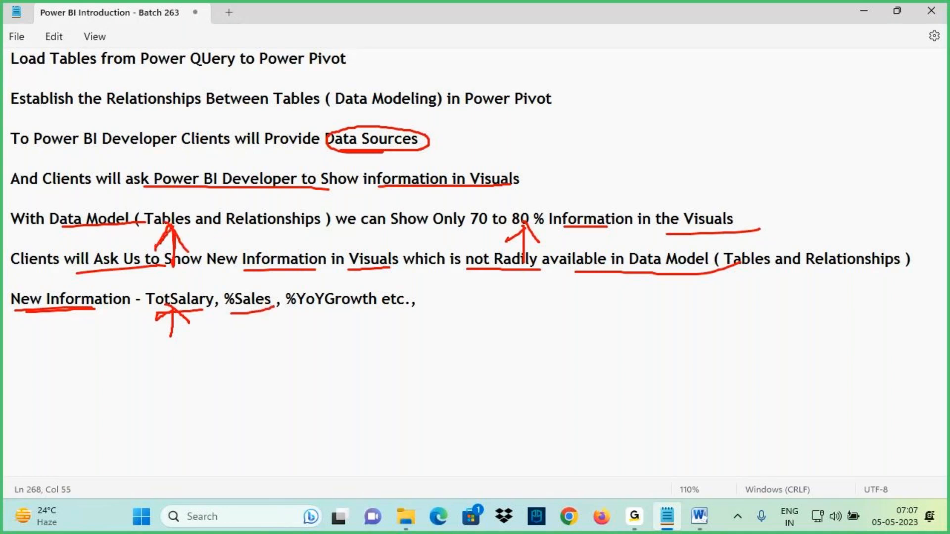
pyautogui.moveTo(309, 312); pyautogui.dragTo(384, 316)
pyautogui.moveTo(248, 227)
pyautogui.mouseDown()
pyautogui.moveTo(296, 289)
pyautogui.moveTo(246, 258)
pyautogui.moveTo(286, 261)
pyautogui.mouseUp()
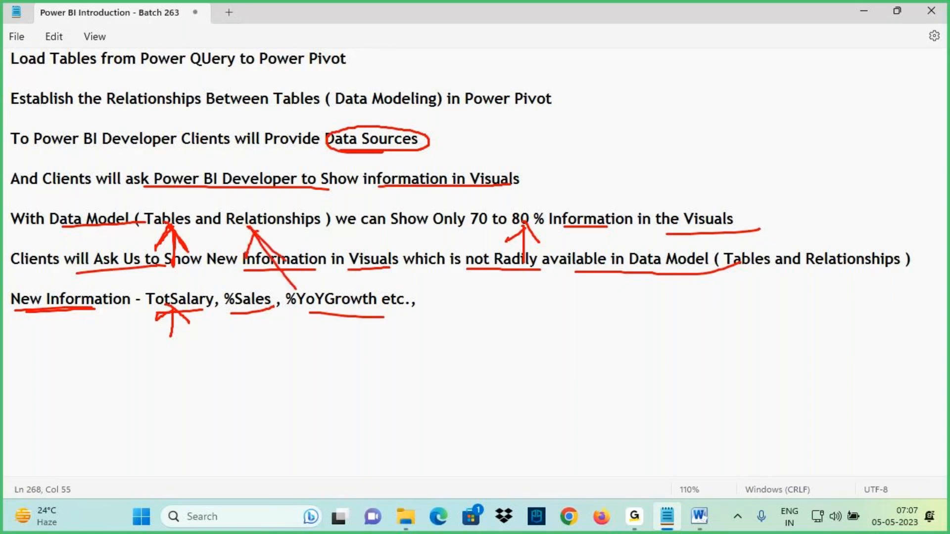
pyautogui.moveTo(311, 314)
pyautogui.mouseDown()
pyautogui.moveTo(400, 320)
pyautogui.moveTo(384, 318)
pyautogui.mouseUp()
pyautogui.moveTo(207, 312); pyautogui.dragTo(408, 317)
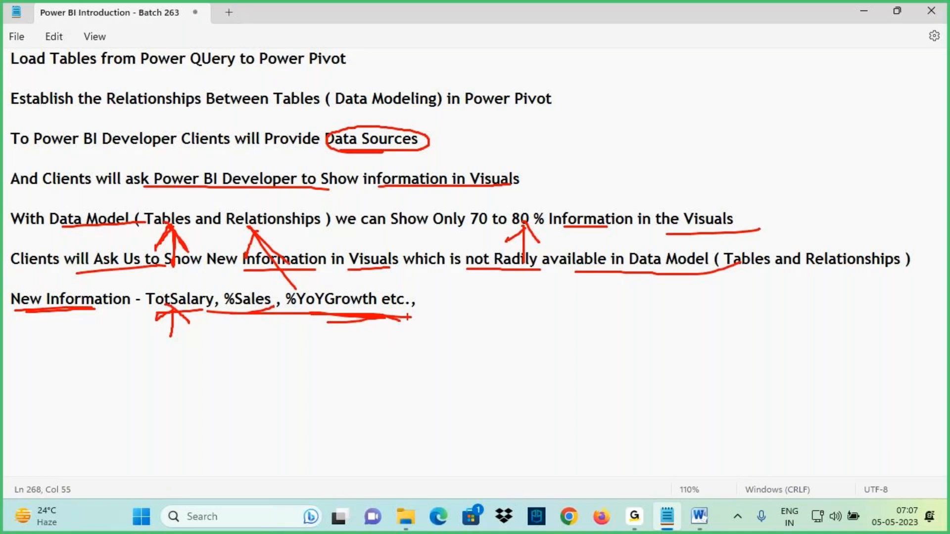
pyautogui.moveTo(357, 121)
pyautogui.mouseDown()
pyautogui.moveTo(207, 270)
pyautogui.moveTo(305, 307)
pyautogui.moveTo(351, 86)
pyautogui.moveTo(308, 90)
pyautogui.mouseUp()
pyautogui.press('Escape')
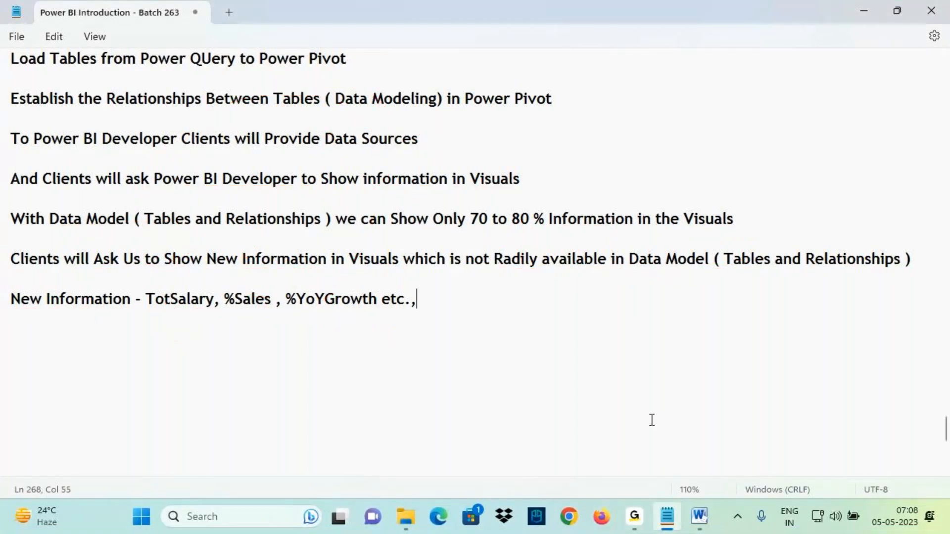
# - Switch to Power BI Desktop and close its welcome screen
pyautogui.click(635, 529)
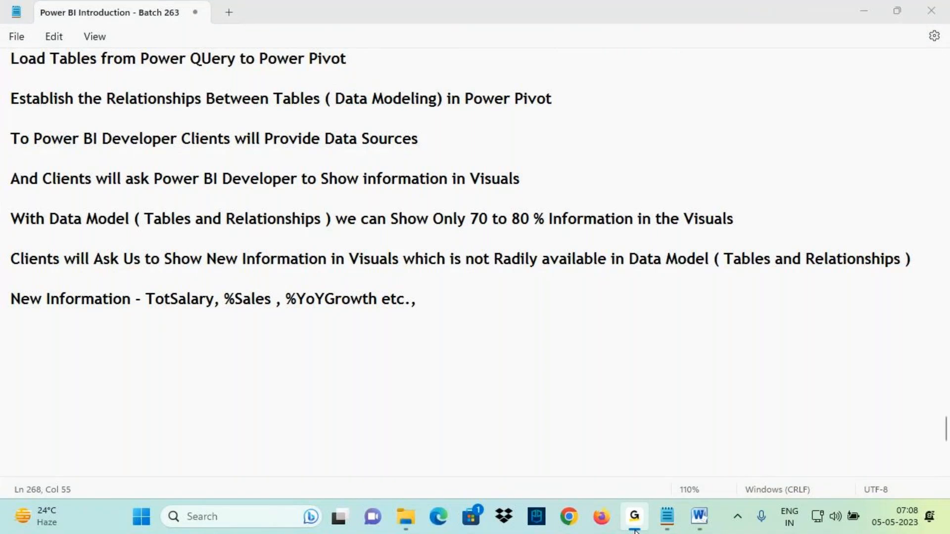
pyautogui.click(634, 531)
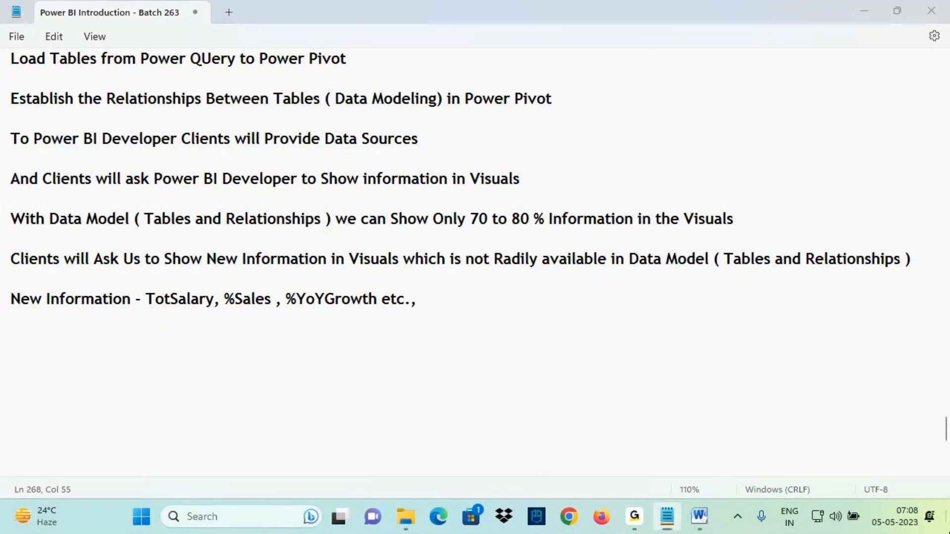
pyautogui.click(948, 531)
pyautogui.doubleClick(137, 30)
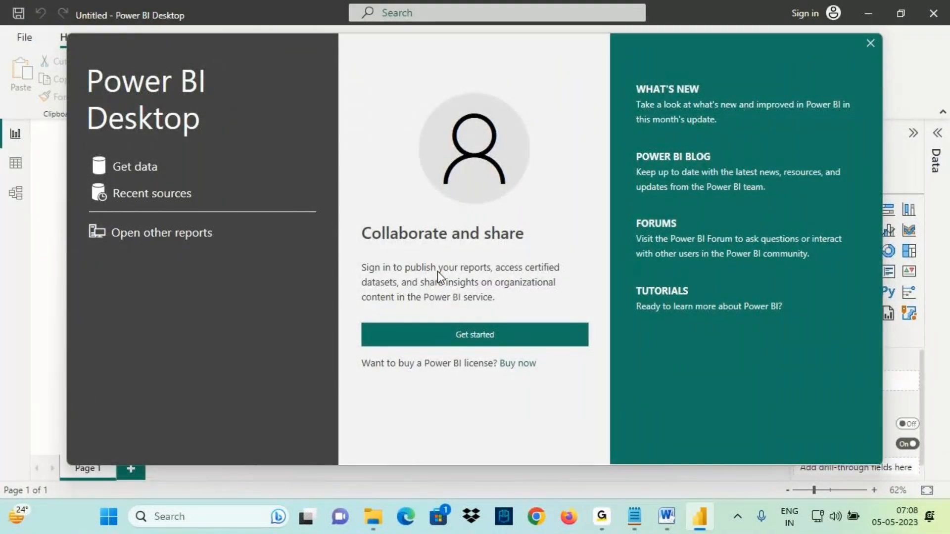
pyautogui.click(870, 44)
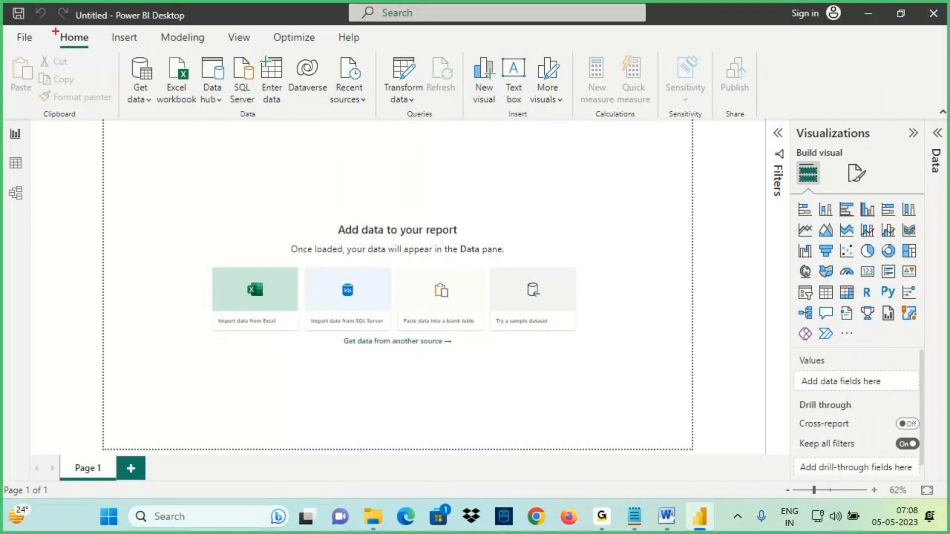
# - Return to the notes and review the Class 4 lines on extracting, transforming and loading tables
pyautogui.click(634, 517)
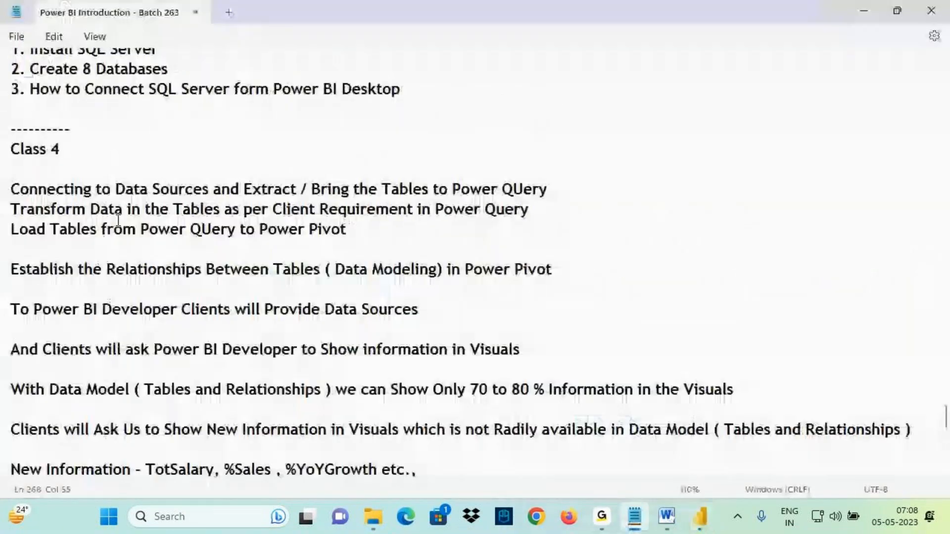
pyautogui.scroll(3, 155, 304)
pyautogui.scroll(-2, 154, 303)
pyautogui.moveTo(349, 260); pyautogui.dragTo(11, 218)
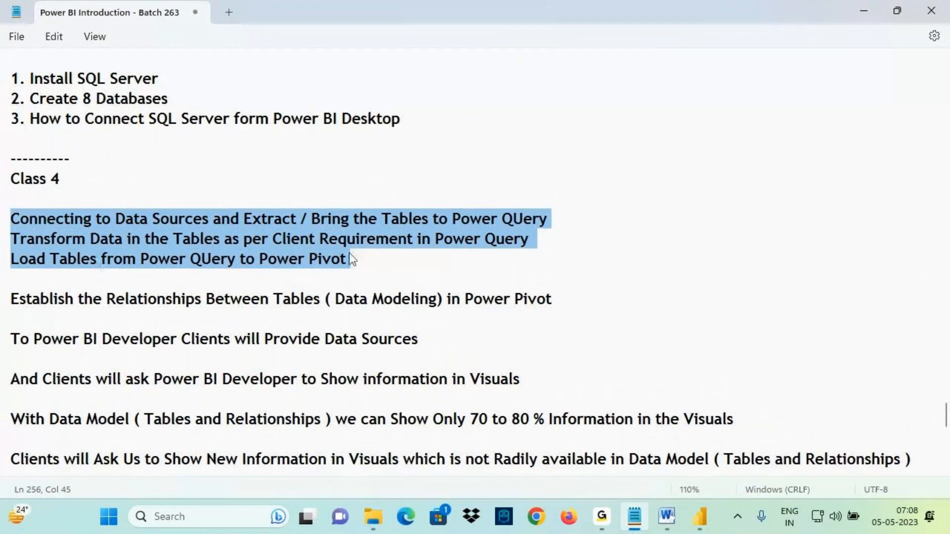
pyautogui.keyDown('shift'); pyautogui.click(191, 238); pyautogui.keyUp('shift')
pyautogui.moveTo(191, 238); pyautogui.dragTo(10, 238)
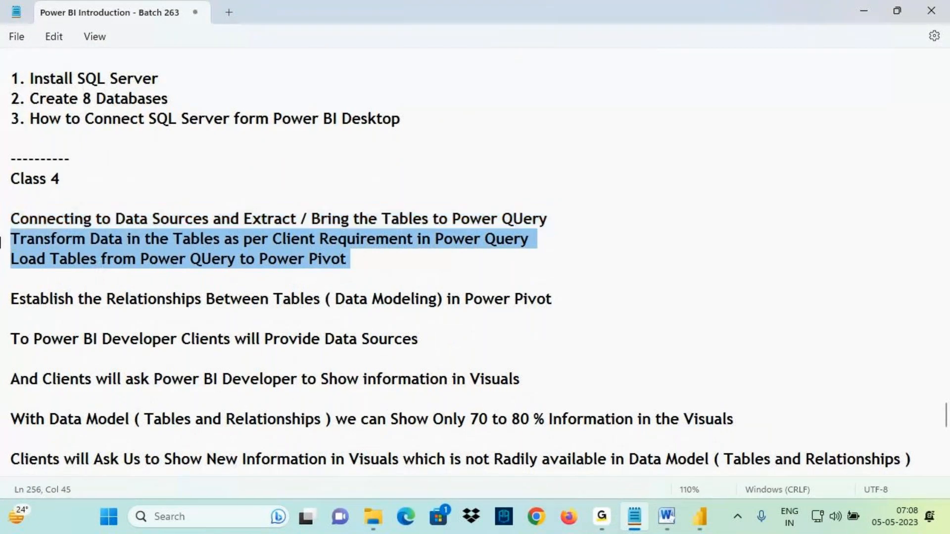
# - Open the Power Query Editor and connect to the Sample - Superstore Excel workbook as a new source
pyautogui.click(700, 517)
pyautogui.click(402, 75)
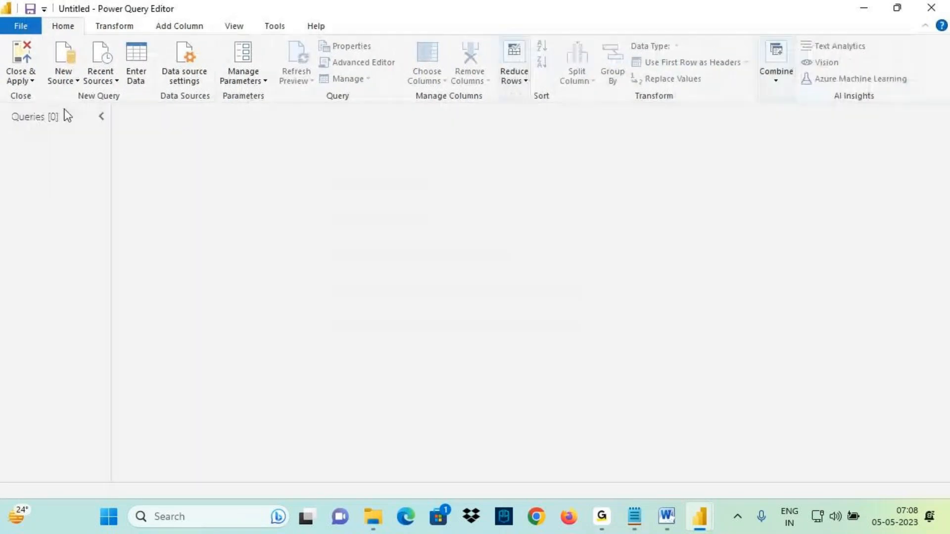
pyautogui.click(65, 77)
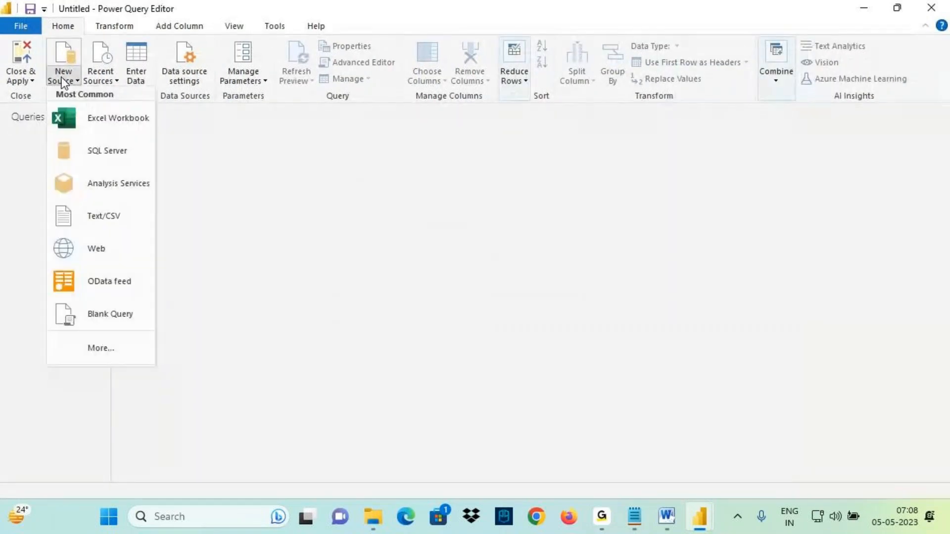
pyautogui.click(99, 120)
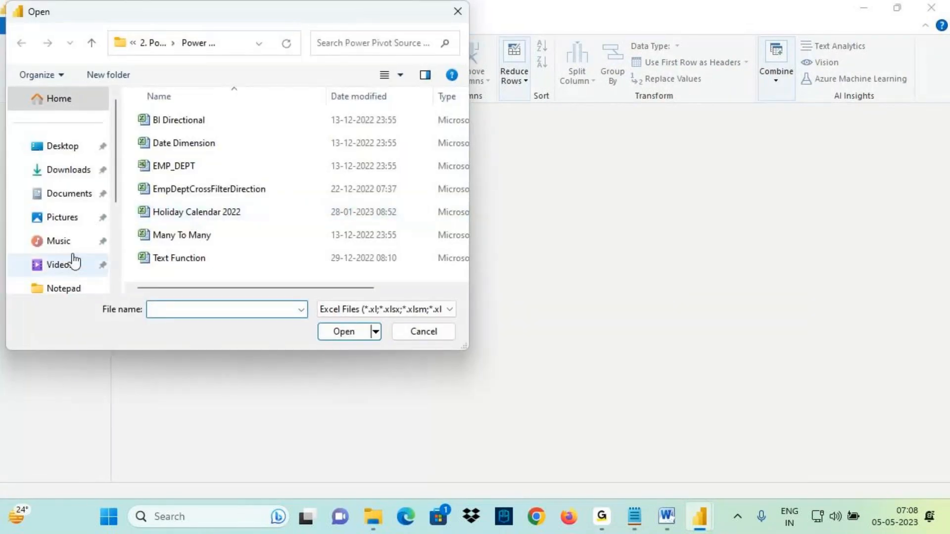
pyautogui.scroll(-1, 74, 259)
pyautogui.click(99, 246)
pyautogui.click(176, 192)
pyautogui.click(346, 333)
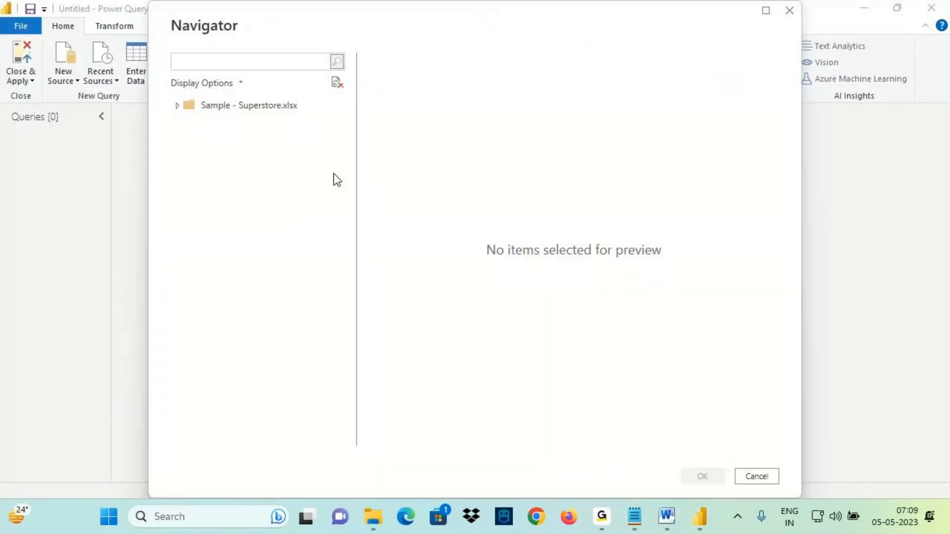
# - Select the Orders, People and Returns sheets in the navigator and load them as queries
pyautogui.click(194, 124)
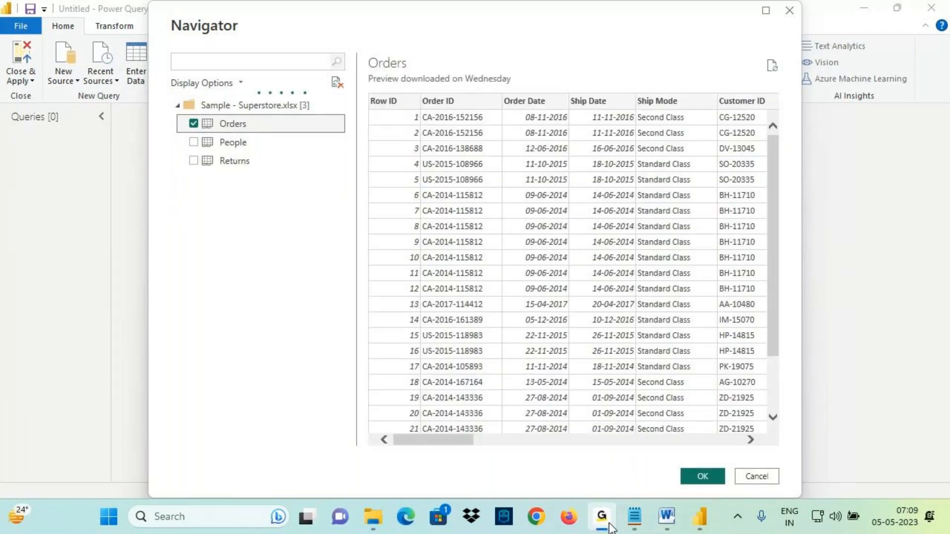
pyautogui.click(194, 142)
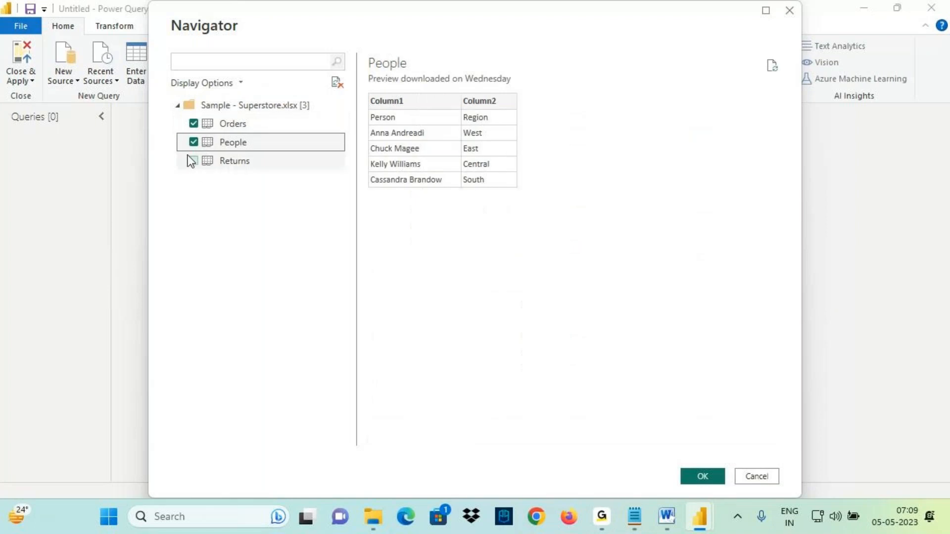
pyautogui.click(194, 160)
pyautogui.click(701, 476)
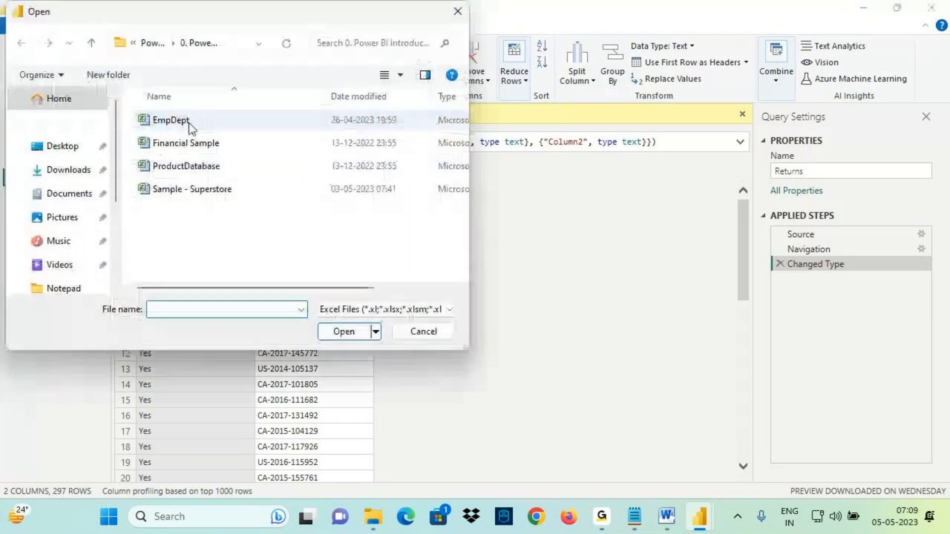
# - Connect to the EmpDept workbook and add its Emp, Dept and Manager tables as queries
pyautogui.click(189, 121)
pyautogui.click(341, 333)
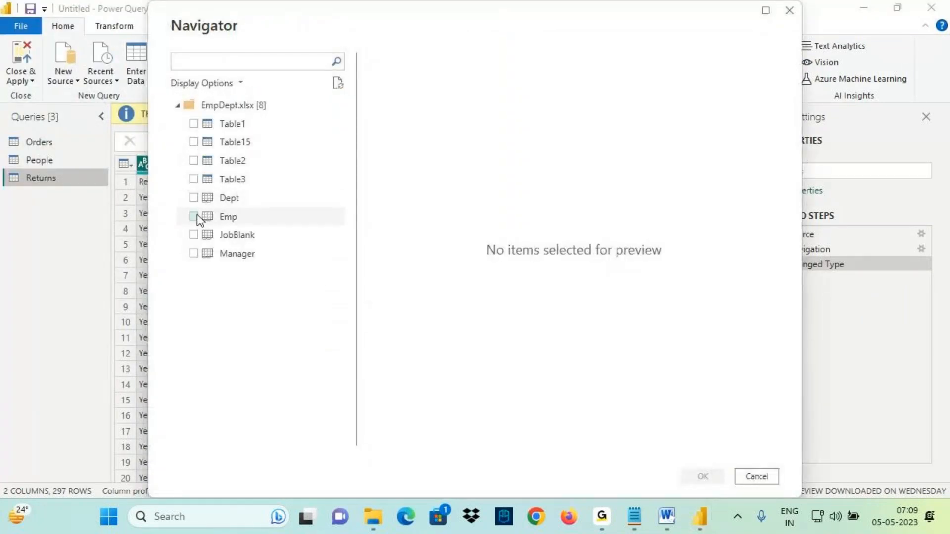
pyautogui.click(193, 216)
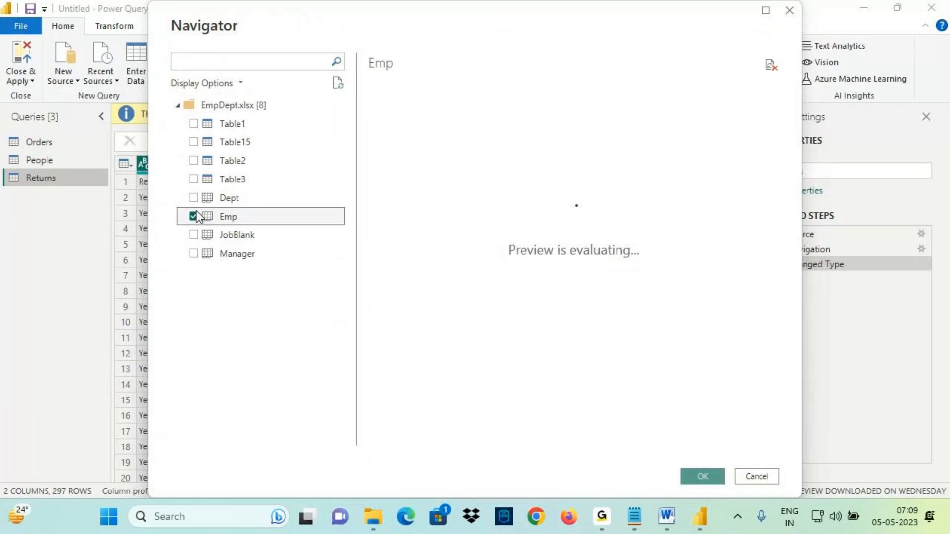
pyautogui.click(197, 198)
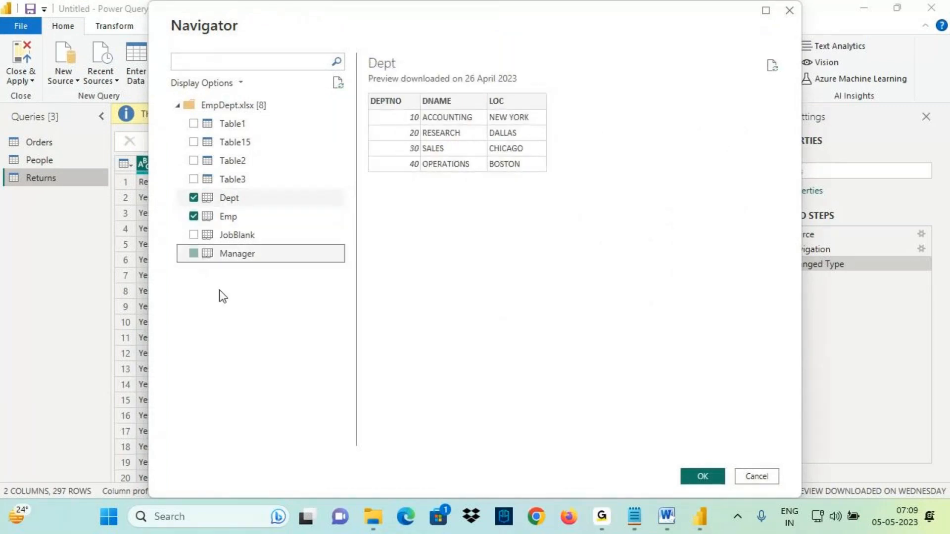
pyautogui.click(695, 473)
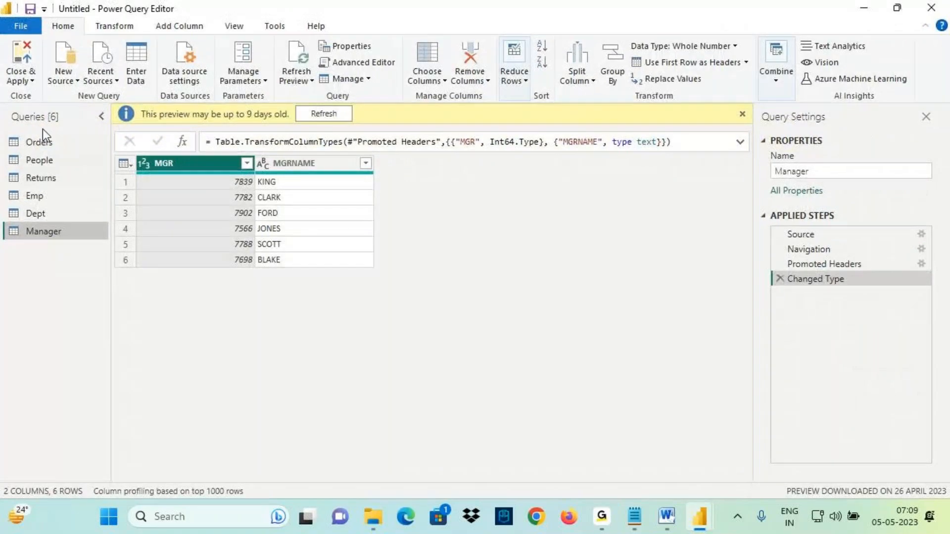
# - Examine the list of loaded queries and the Orders query's data
pyautogui.hotkey('ctrl', '2')
pyautogui.moveTo(71, 132)
pyautogui.mouseDown()
pyautogui.moveTo(80, 164)
pyautogui.moveTo(30, 252)
pyautogui.mouseUp()
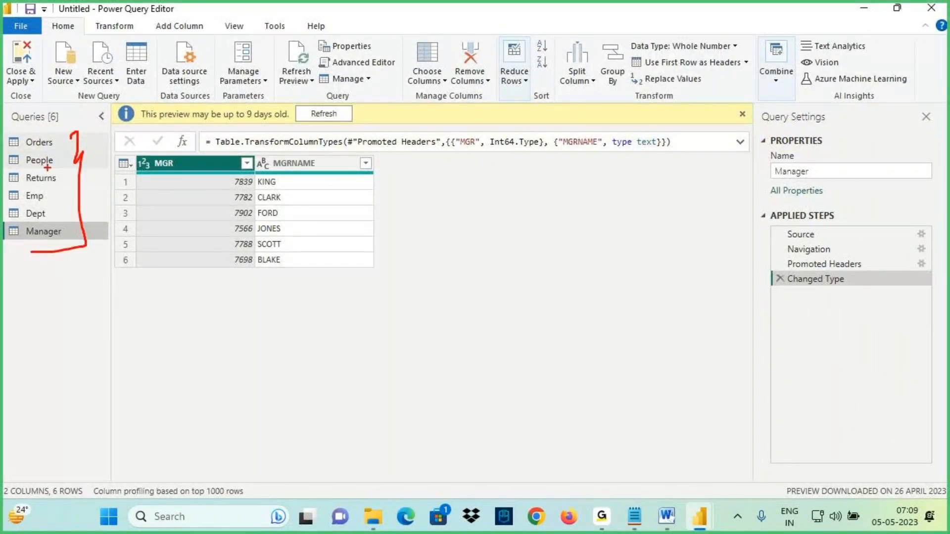
pyautogui.press('Escape')
pyautogui.click(40, 143)
pyautogui.hotkey('ctrl', '2')
pyautogui.moveTo(323, 211)
pyautogui.mouseDown()
pyautogui.moveTo(349, 251)
pyautogui.moveTo(601, 155)
pyautogui.mouseUp()
pyautogui.press('Escape')
# - Promote the first row to headers in the People and Returns queries
pyautogui.click(60, 162)
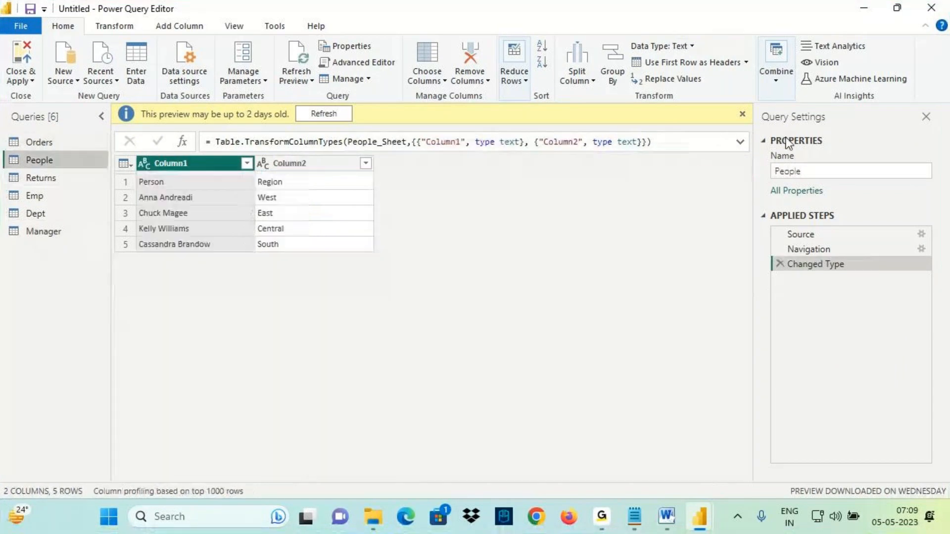
pyautogui.hotkey('ctrl', '2')
pyautogui.moveTo(631, 53); pyautogui.dragTo(749, 71)
pyautogui.press('Escape')
pyautogui.click(688, 64)
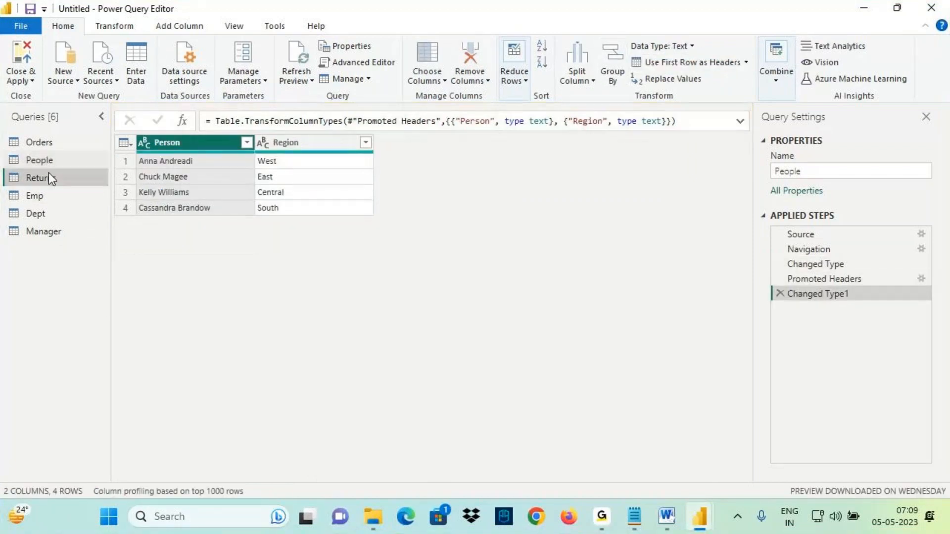
pyautogui.click(48, 176)
pyautogui.click(688, 63)
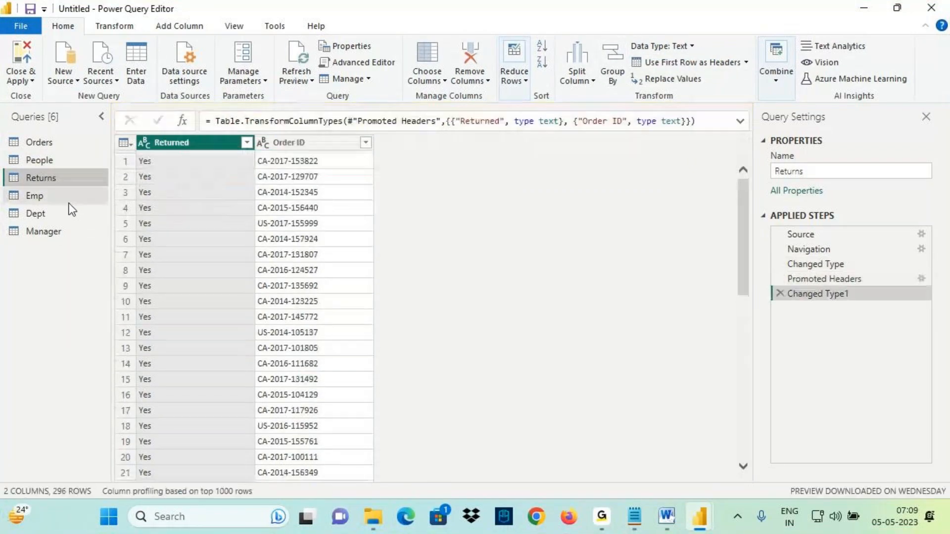
# - Close the Power Query Editor and apply the queries to load the tables into the model
pyautogui.click(59, 198)
pyautogui.moveTo(57, 210)
pyautogui.mouseDown()
pyautogui.moveTo(86, 199)
pyautogui.moveTo(101, 214)
pyautogui.mouseUp()
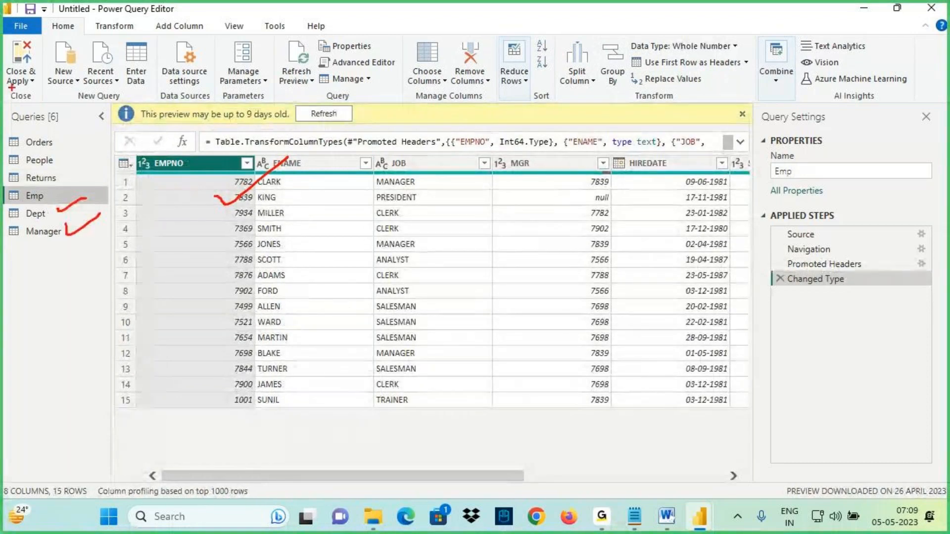
pyautogui.moveTo(11, 87); pyautogui.dragTo(5, 79)
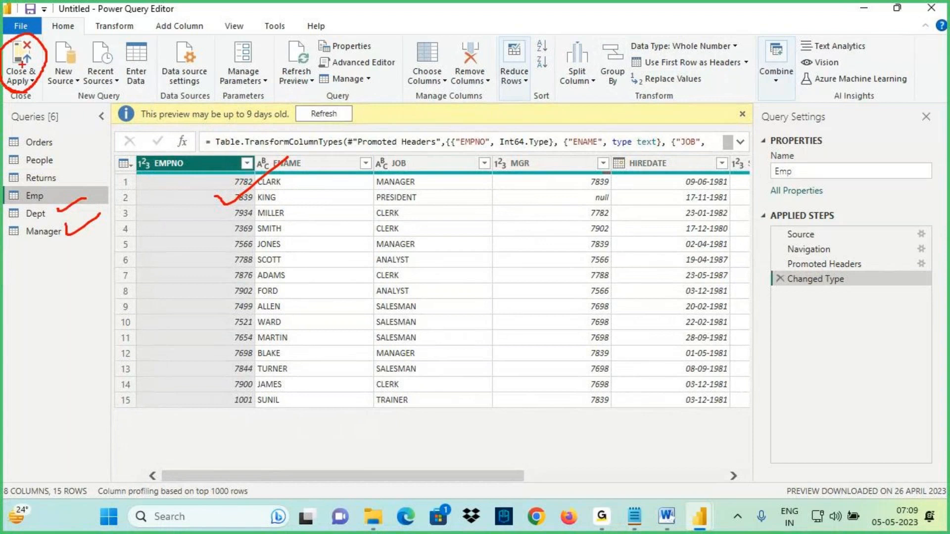
pyautogui.click(20, 54)
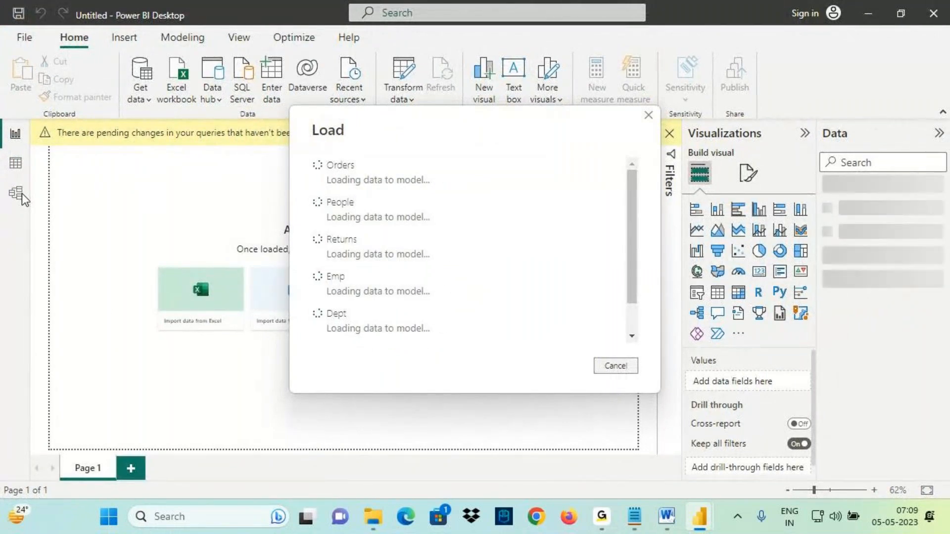
# - Open the model view, fit it to the page and rearrange the table cards
pyautogui.click(21, 195)
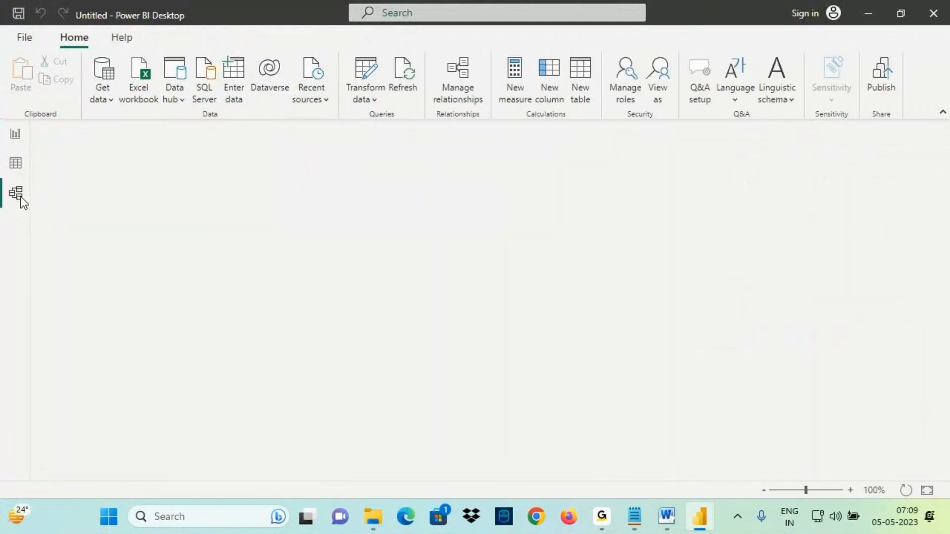
pyautogui.click(725, 135)
pyautogui.click(928, 139)
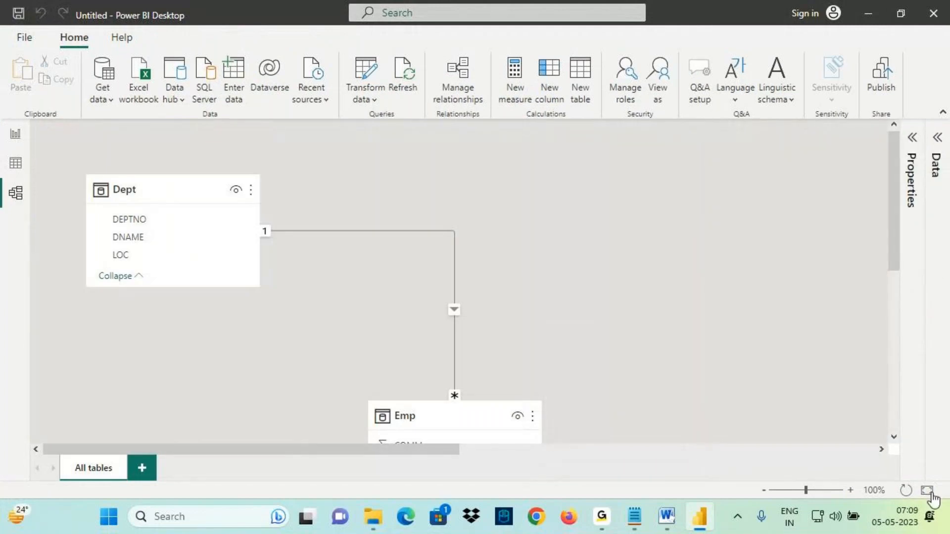
pyautogui.click(927, 491)
pyautogui.moveTo(375, 392); pyautogui.dragTo(346, 161)
pyautogui.moveTo(515, 266); pyautogui.dragTo(472, 229)
pyautogui.moveTo(623, 383); pyautogui.dragTo(604, 280)
pyautogui.moveTo(770, 301); pyautogui.dragTo(588, 170)
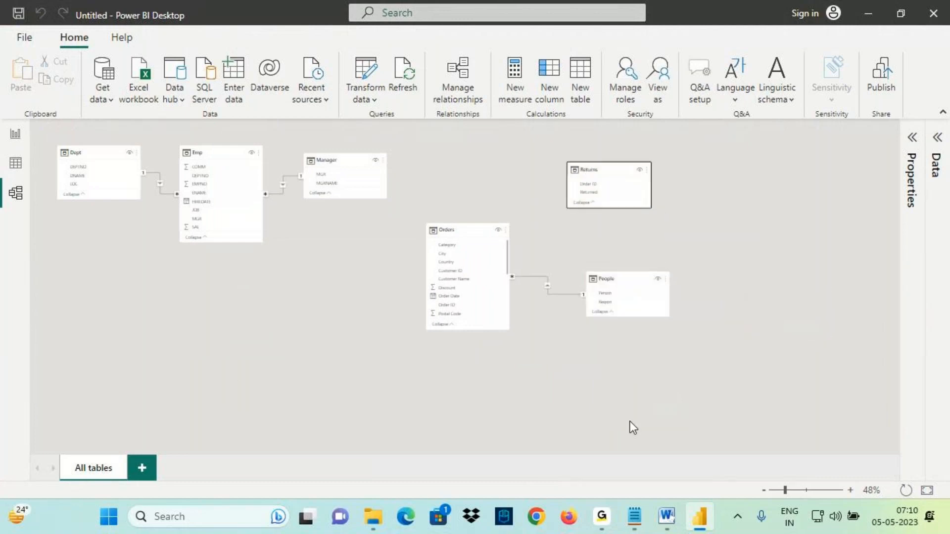
# - Back in the notes, number the 'Connecting to Data Sources' line as item 1
pyautogui.click(626, 503)
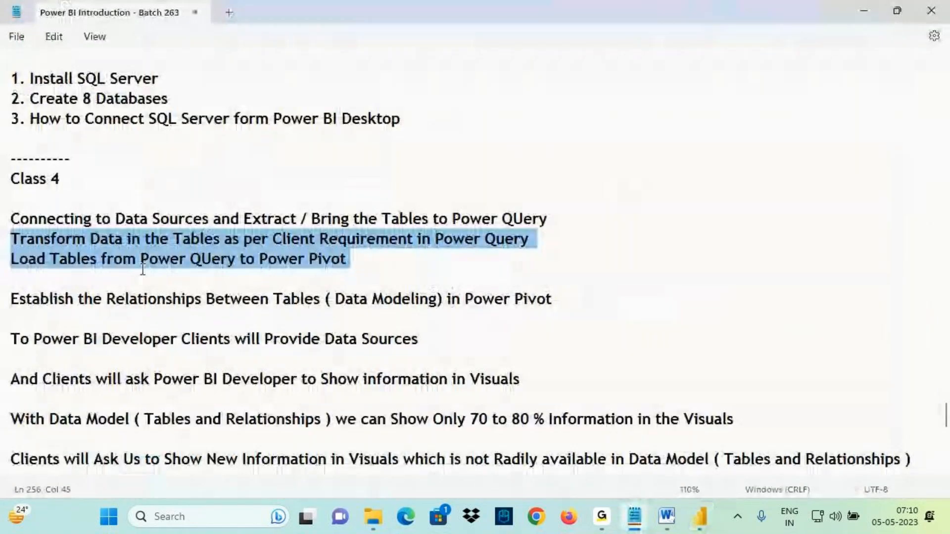
pyautogui.moveTo(45, 216); pyautogui.dragTo(195, 219)
pyautogui.moveTo(282, 219); pyautogui.dragTo(548, 220)
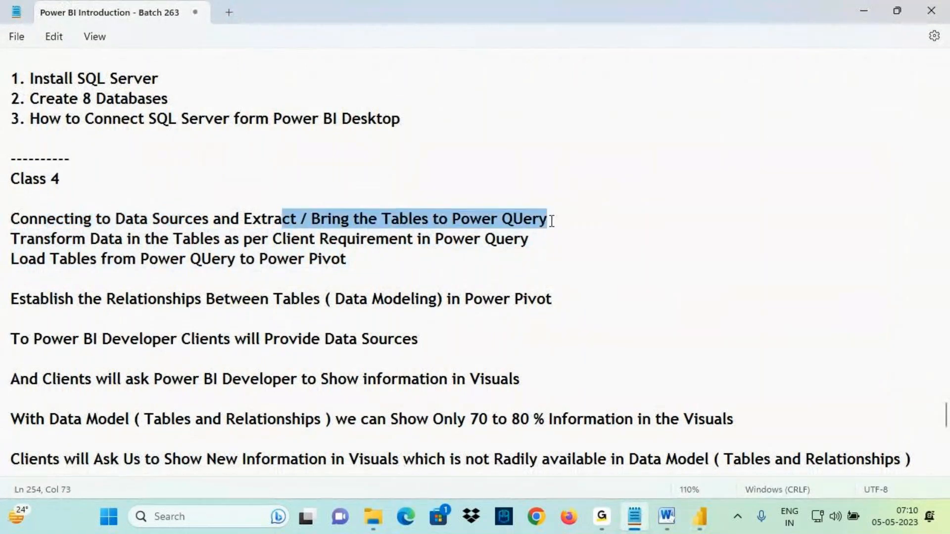
pyautogui.moveTo(101, 240); pyautogui.dragTo(537, 242)
pyautogui.moveTo(58, 260); pyautogui.dragTo(361, 263)
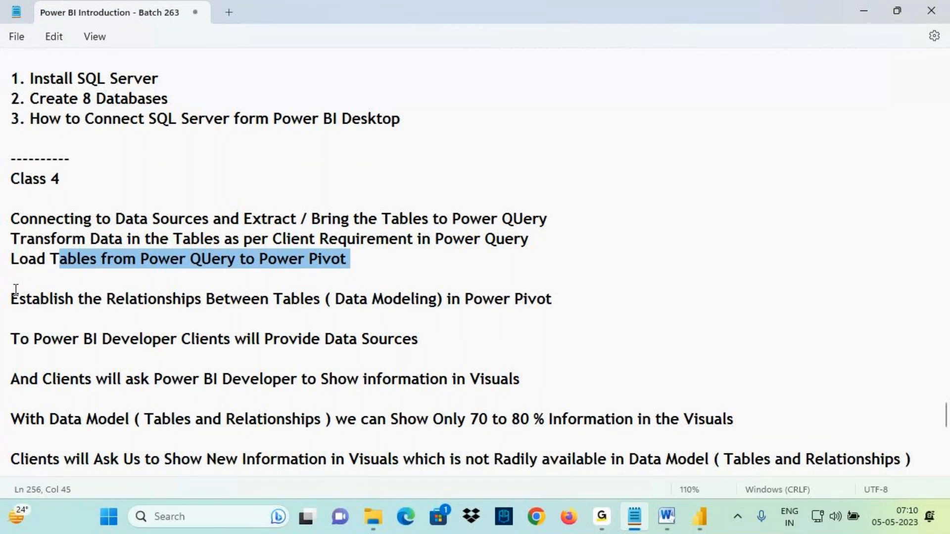
pyautogui.click(12, 220)
pyautogui.write('1. ')
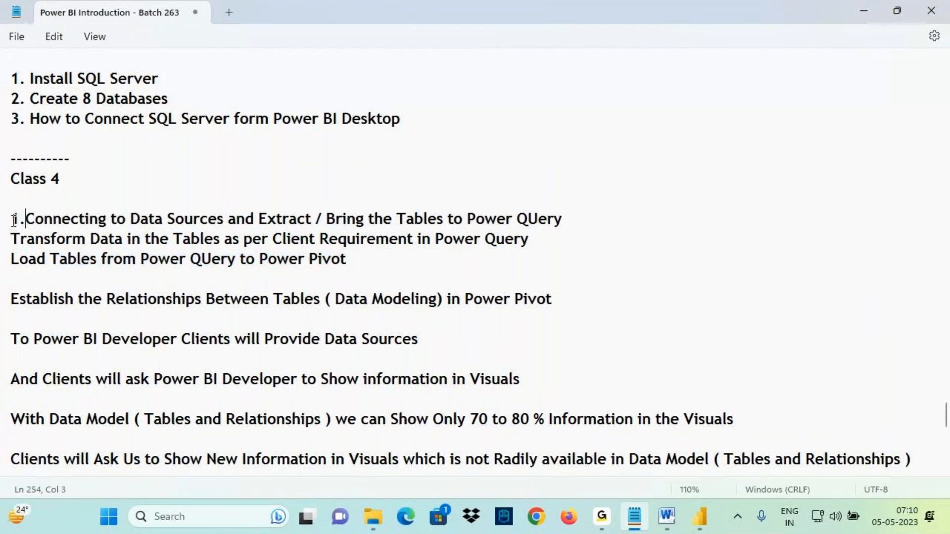
pyautogui.write('2.')
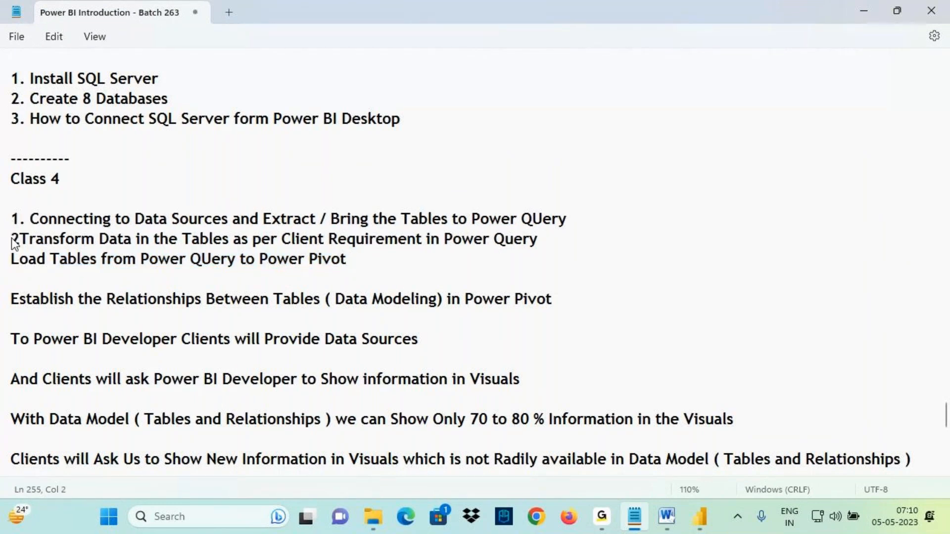
# - Number the Transform, Load and Establish lines in the Class 4 notes as items 2, 3 and 4
pyautogui.click(12, 260)
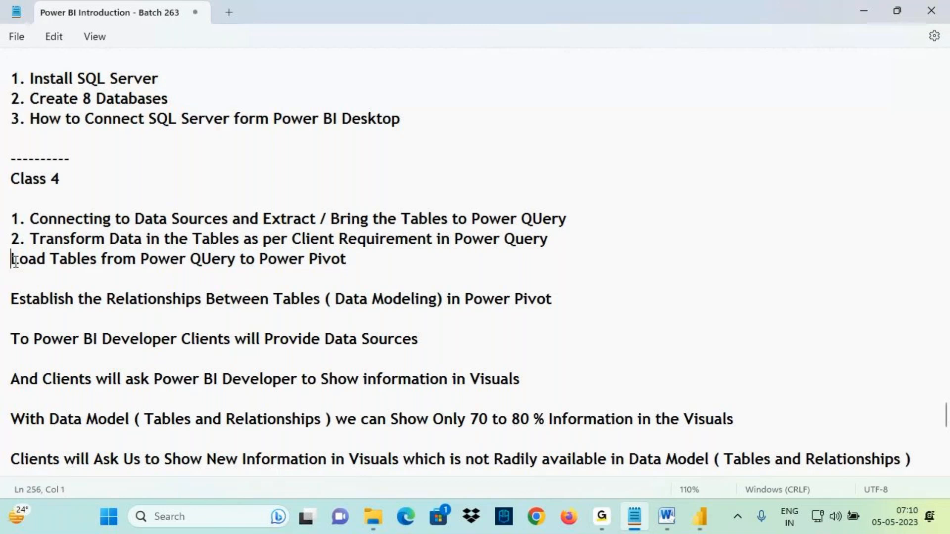
pyautogui.write('3. ')
pyautogui.write('4.')
# - Select the phrase 'the Relationships Between Tables' in item 4 and switch to Power BI Desktop
pyautogui.click(84, 300)
pyautogui.moveTo(85, 300); pyautogui.dragTo(338, 304)
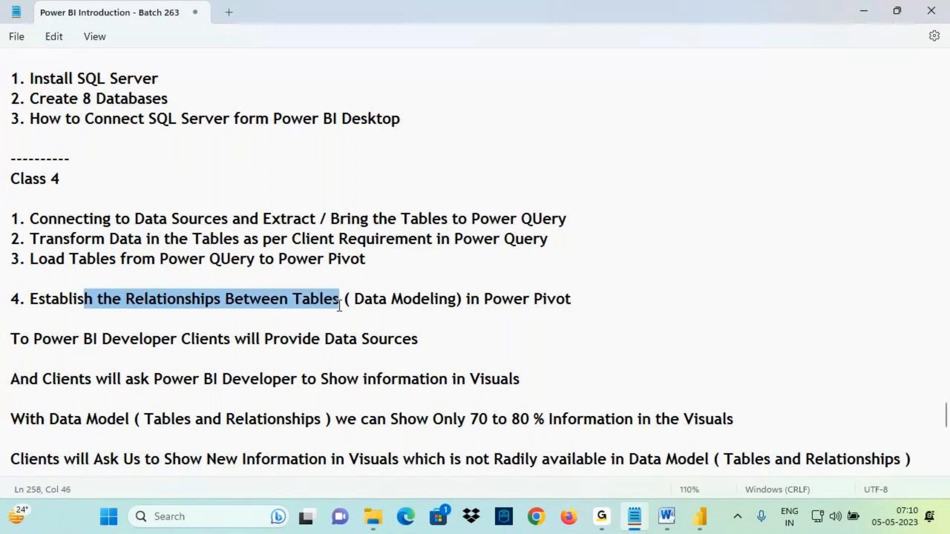
pyautogui.click(700, 517)
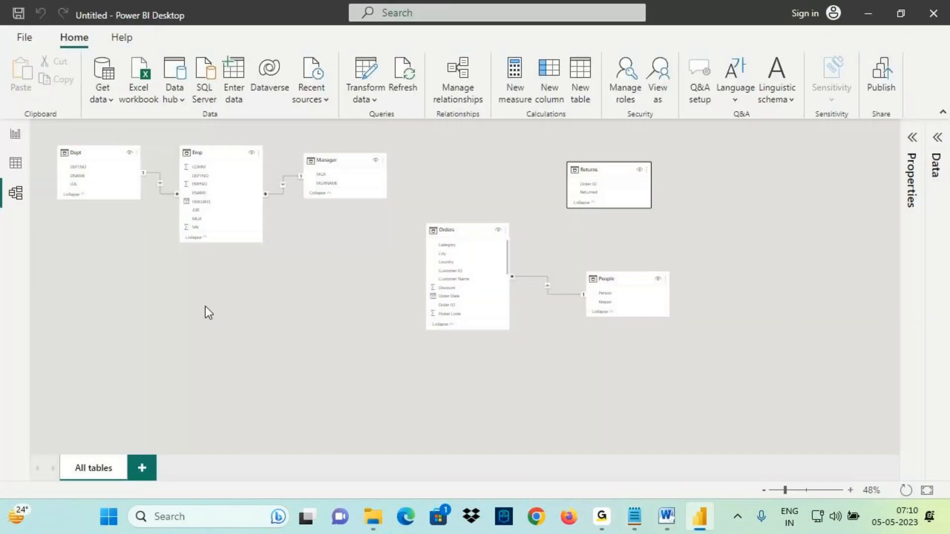
# - Fit the model diagram to the page and reposition the Orders and Returns table cards
pyautogui.click(926, 491)
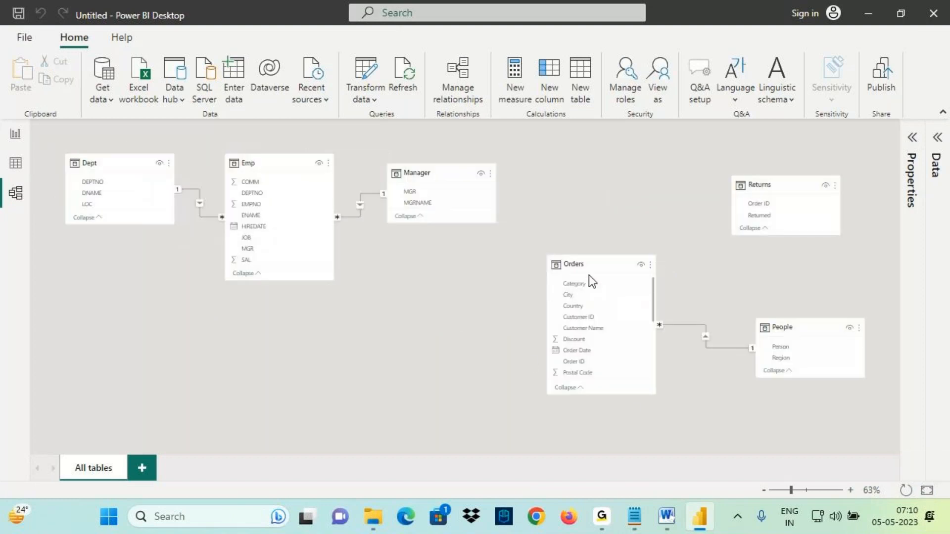
pyautogui.moveTo(589, 269); pyautogui.dragTo(586, 222)
pyautogui.moveTo(747, 184); pyautogui.dragTo(759, 190)
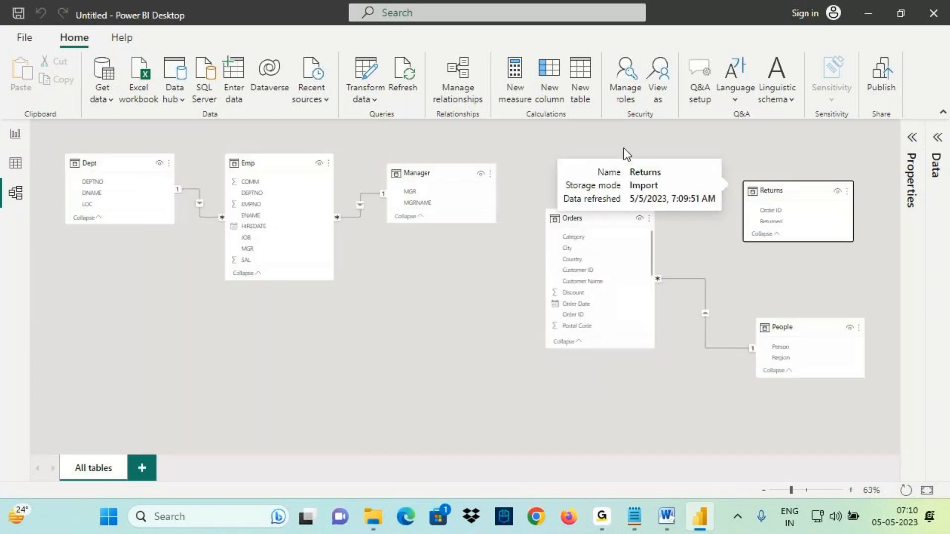
pyautogui.moveTo(611, 87); pyautogui.dragTo(718, 148)
pyautogui.moveTo(636, 144); pyautogui.dragTo(592, 241)
pyautogui.moveTo(700, 126); pyautogui.dragTo(763, 184)
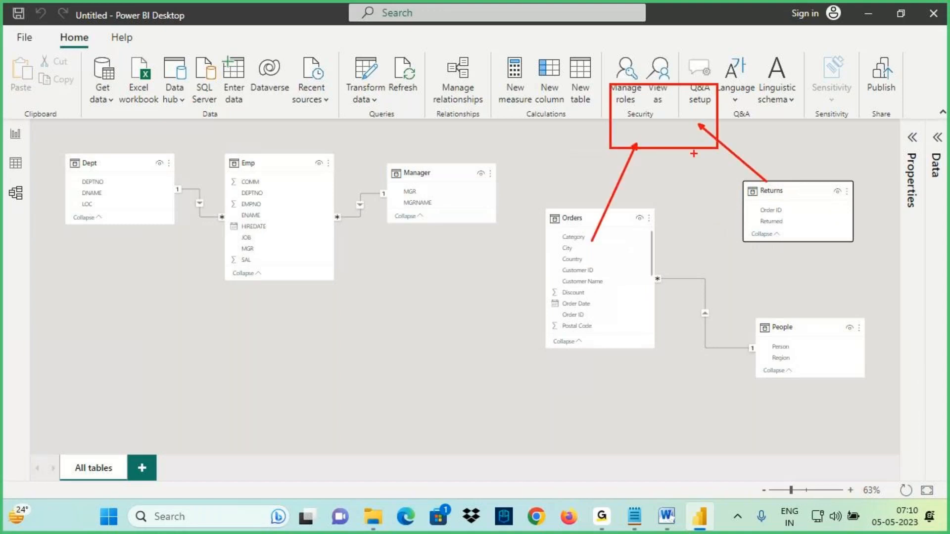
pyautogui.moveTo(637, 86)
pyautogui.mouseDown()
pyautogui.moveTo(673, 88)
pyautogui.moveTo(658, 127)
pyautogui.moveTo(634, 83)
pyautogui.mouseUp()
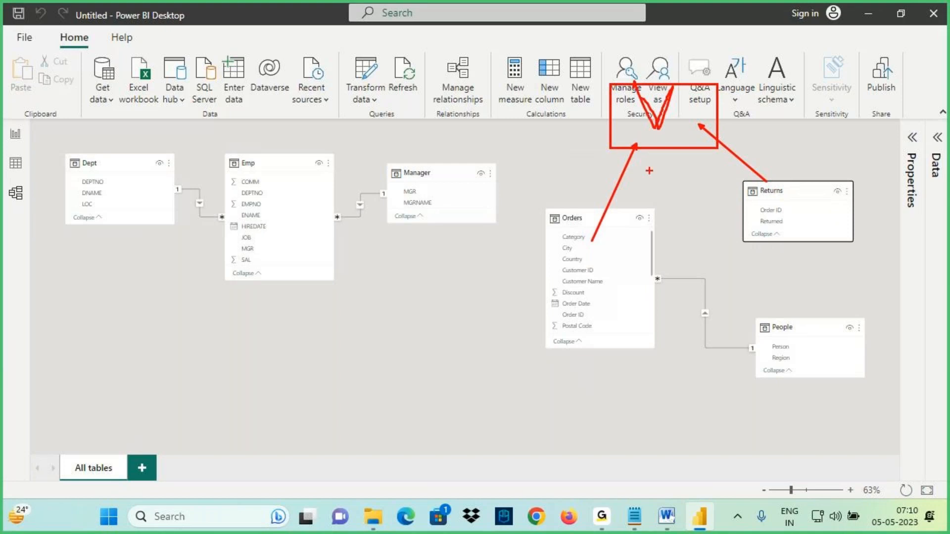
pyautogui.moveTo(646, 240); pyautogui.dragTo(748, 188)
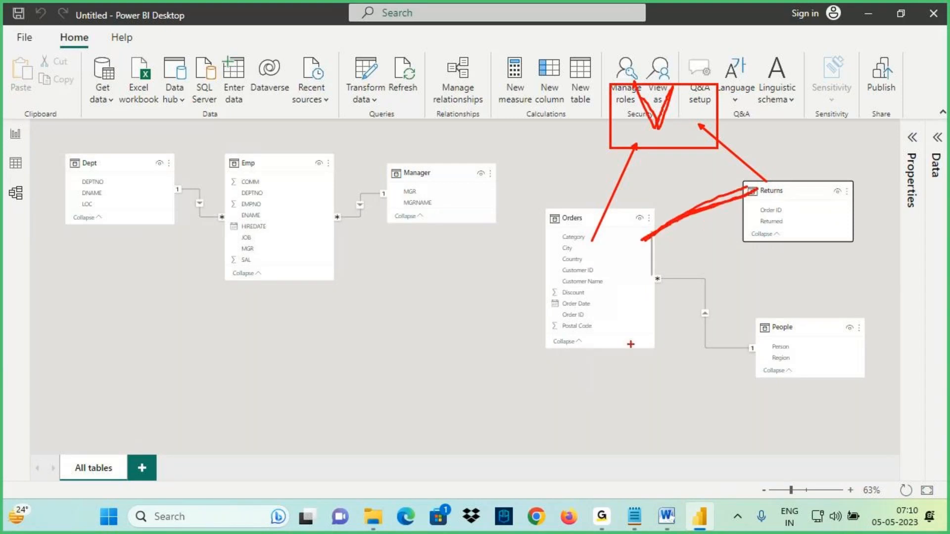
# - Create a relationship from the Orders table's Order ID to the Returns table's Order ID
pyautogui.press('Escape')
pyautogui.scroll(2, 596, 384)
pyautogui.moveTo(582, 447); pyautogui.dragTo(657, 448)
pyautogui.hotkey('ctrl', '2')
pyautogui.moveTo(439, 360); pyautogui.dragTo(507, 372)
pyautogui.moveTo(673, 228); pyautogui.dragTo(740, 245)
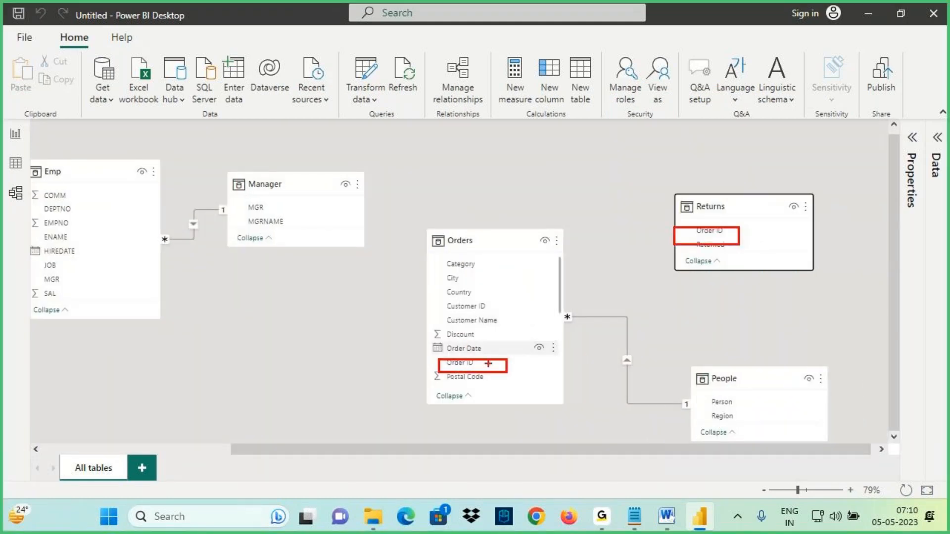
pyautogui.press('Escape')
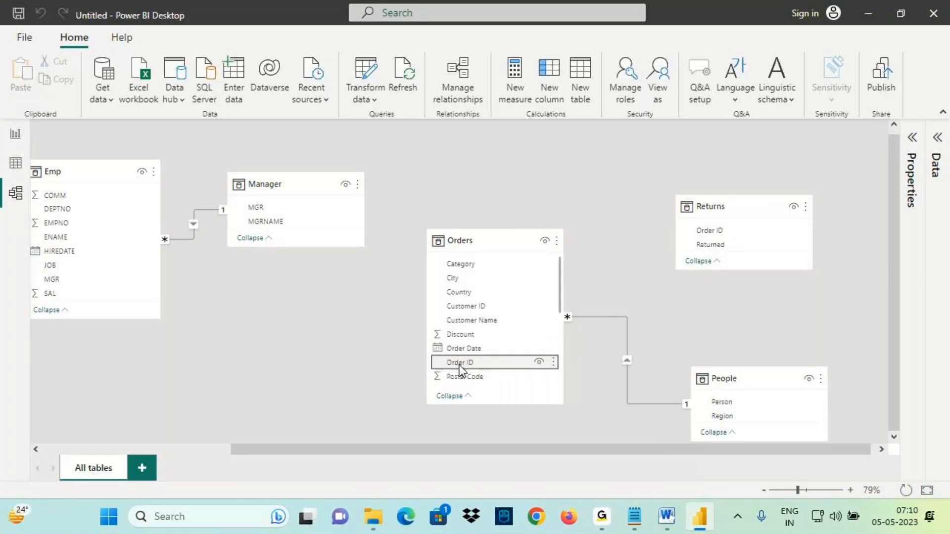
pyautogui.moveTo(442, 372); pyautogui.dragTo(693, 230)
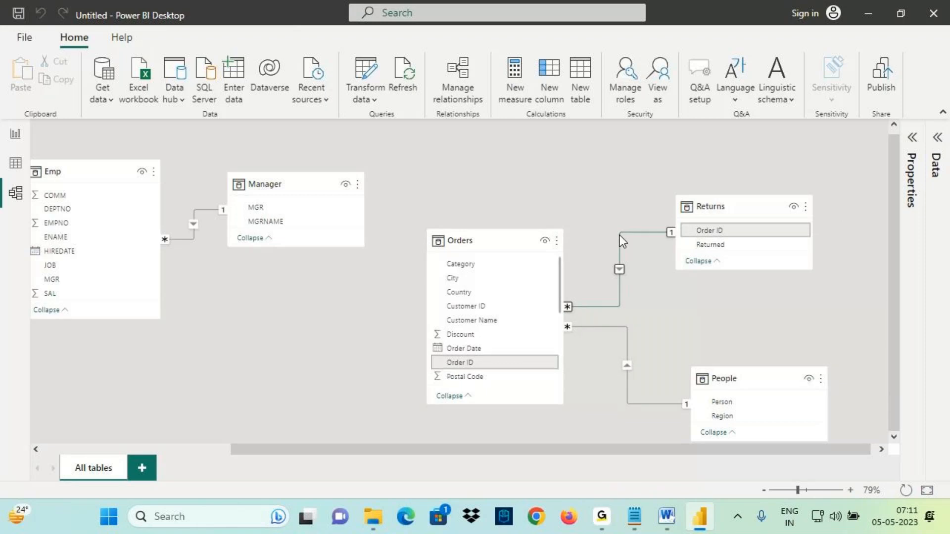
pyautogui.click(928, 492)
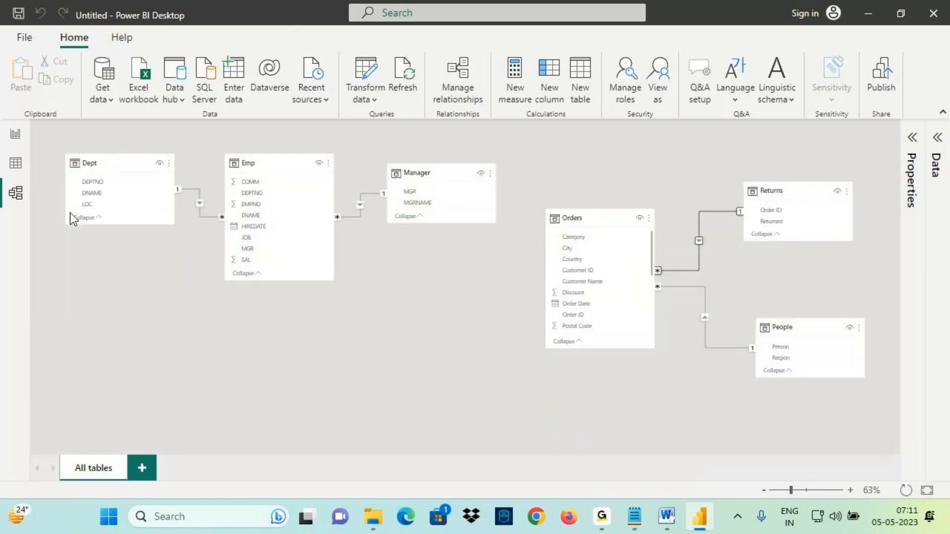
pyautogui.moveTo(4, 182); pyautogui.dragTo(63, 219)
pyautogui.moveTo(76, 124)
pyautogui.mouseDown()
pyautogui.moveTo(515, 373)
pyautogui.moveTo(870, 456)
pyautogui.mouseUp()
pyautogui.moveTo(661, 273); pyautogui.dragTo(797, 203)
pyautogui.moveTo(677, 290)
pyautogui.mouseDown()
pyautogui.moveTo(705, 348)
pyautogui.moveTo(832, 347)
pyautogui.mouseUp()
pyautogui.moveTo(424, 134)
pyautogui.mouseDown()
pyautogui.moveTo(407, 141)
pyautogui.moveTo(479, 154)
pyautogui.mouseUp()
pyautogui.moveTo(411, 177); pyautogui.dragTo(495, 161)
pyautogui.moveTo(522, 129)
pyautogui.mouseDown()
pyautogui.moveTo(322, 154)
pyautogui.moveTo(526, 382)
pyautogui.moveTo(427, 124)
pyautogui.moveTo(203, 23)
pyautogui.moveTo(31, 117)
pyautogui.moveTo(47, 124)
pyautogui.moveTo(38, 115)
pyautogui.mouseUp()
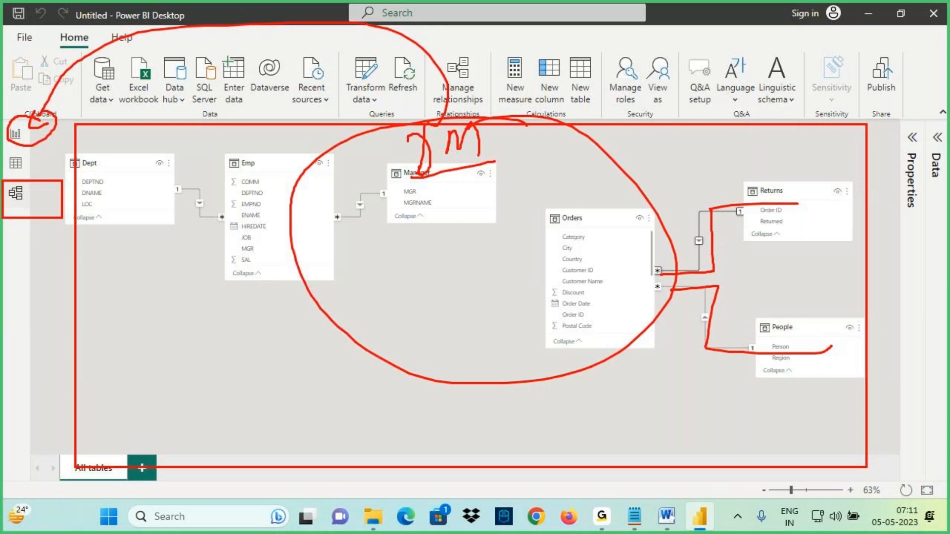
pyautogui.press('Escape')
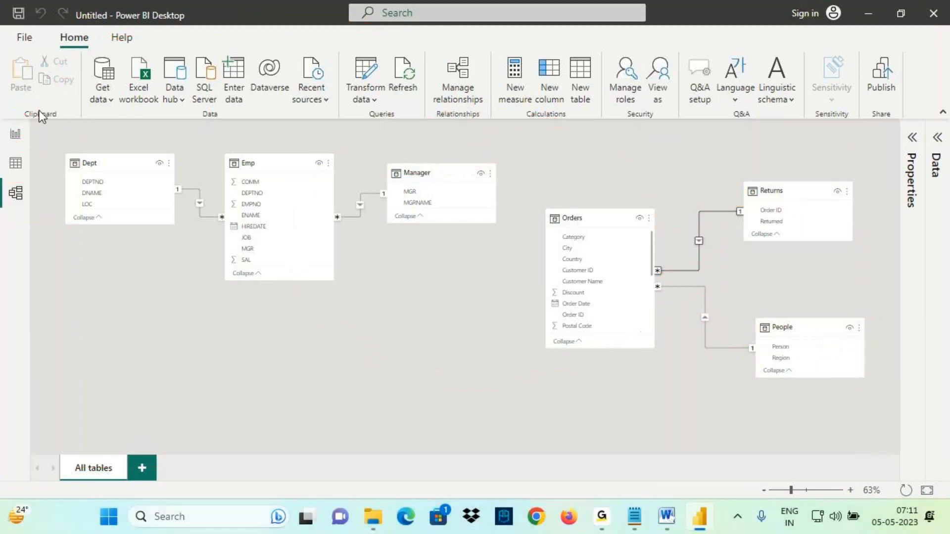
# - Open the report view
pyautogui.click(15, 136)
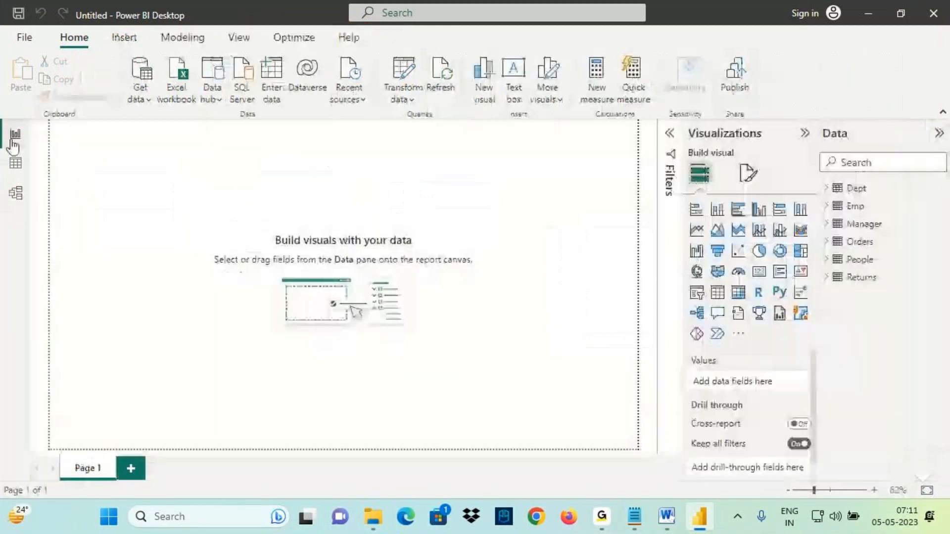
pyautogui.moveTo(5, 121)
pyautogui.mouseDown()
pyautogui.moveTo(94, 198)
pyautogui.moveTo(563, 447)
pyautogui.moveTo(652, 451)
pyautogui.mouseUp()
pyautogui.moveTo(87, 128); pyautogui.dragTo(160, 187)
pyautogui.moveTo(112, 142)
pyautogui.mouseDown()
pyautogui.moveTo(120, 169)
pyautogui.moveTo(140, 130)
pyautogui.mouseUp()
pyautogui.moveTo(117, 73); pyautogui.dragTo(121, 128)
pyautogui.moveTo(102, 113); pyautogui.dragTo(126, 118)
pyautogui.moveTo(188, 128)
pyautogui.mouseDown()
pyautogui.moveTo(206, 146)
pyautogui.moveTo(233, 146)
pyautogui.moveTo(185, 169)
pyautogui.mouseUp()
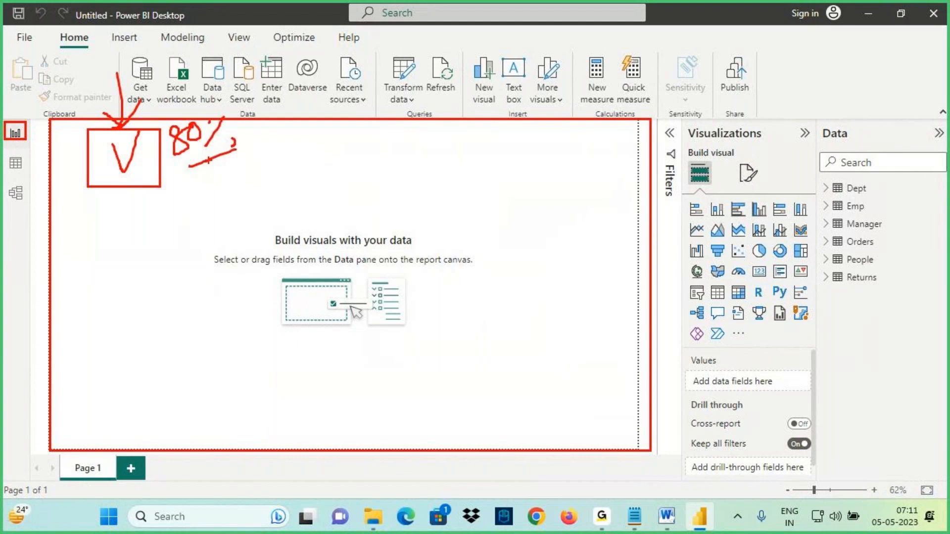
pyautogui.press('Escape')
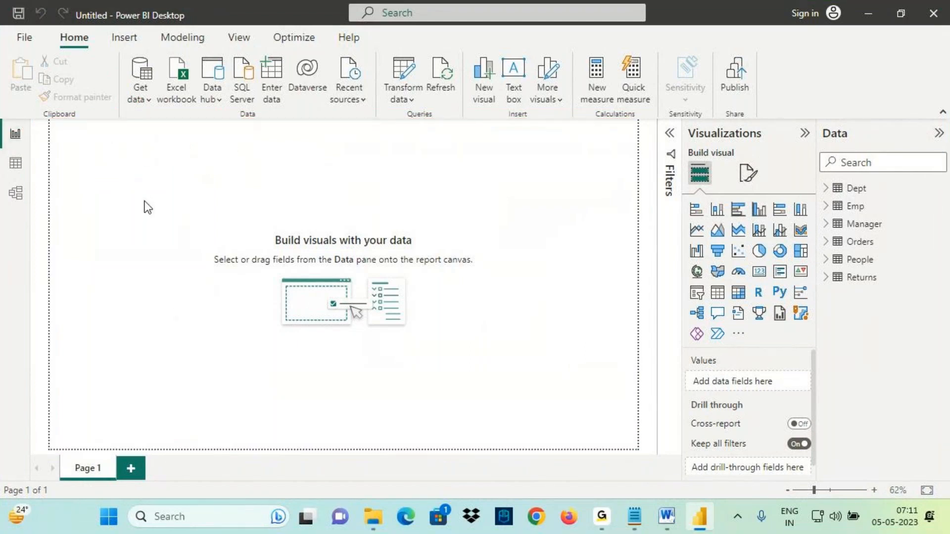
# - Insert a table visual on the report canvas and move it to the top
pyautogui.scroll(2, 147, 206)
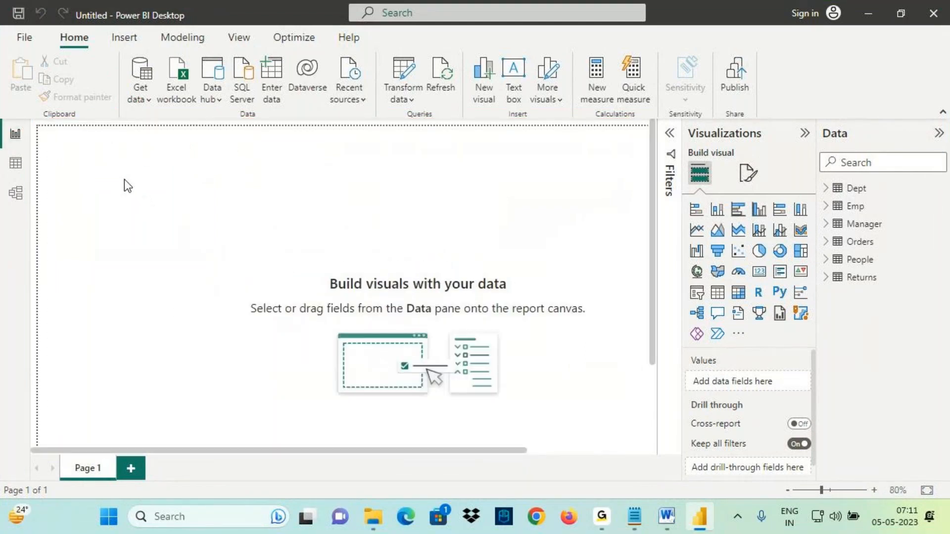
pyautogui.moveTo(89, 154); pyautogui.dragTo(191, 337)
pyautogui.click(717, 292)
pyautogui.moveTo(128, 228); pyautogui.dragTo(161, 349)
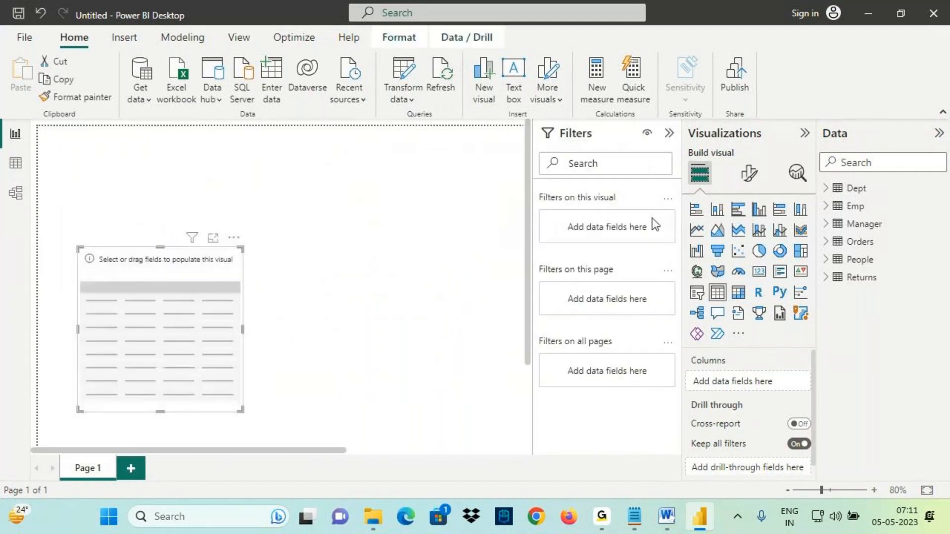
pyautogui.click(669, 133)
pyautogui.moveTo(163, 244); pyautogui.dragTo(149, 139)
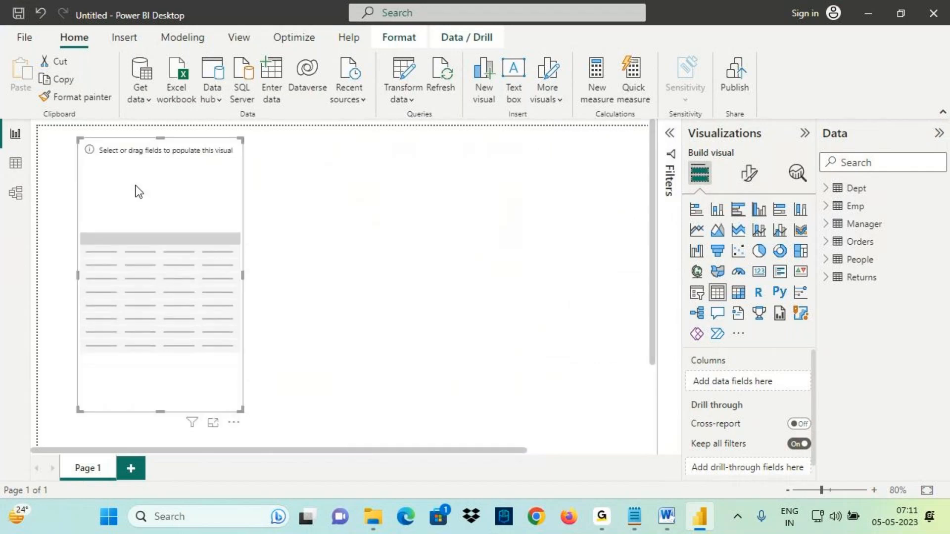
# - Expand the Emp table's fields and delete the empty table visual
pyautogui.click(841, 208)
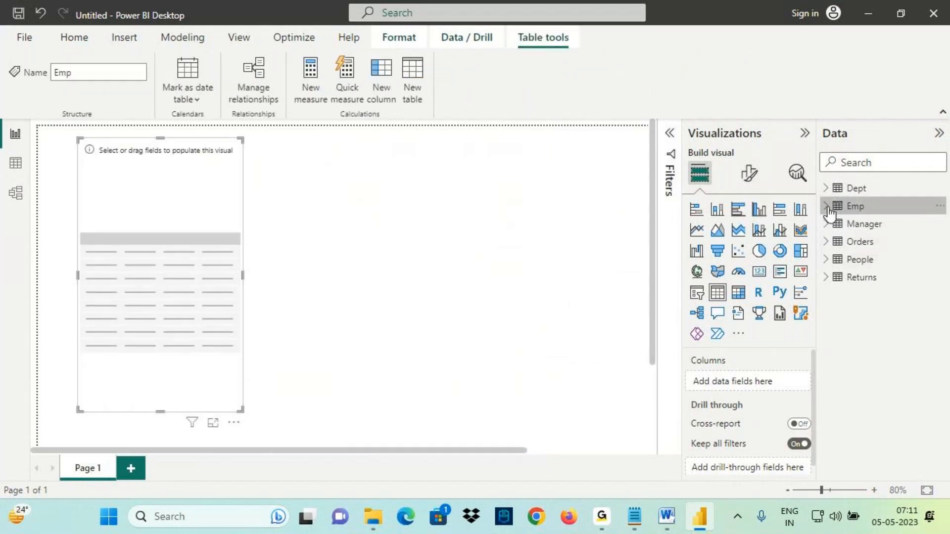
pyautogui.click(825, 205)
pyautogui.hotkey('ctrl', '2')
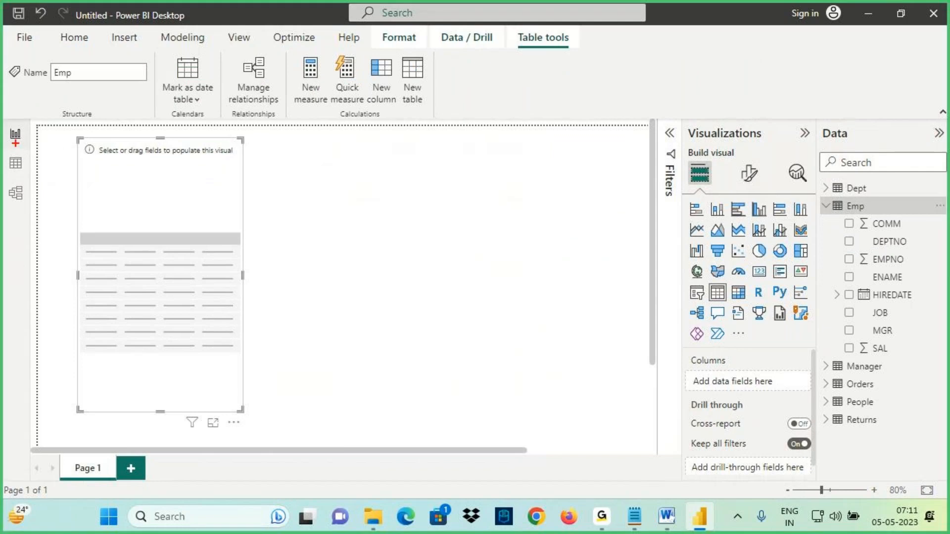
pyautogui.moveTo(30, 146)
pyautogui.mouseDown()
pyautogui.moveTo(18, 119)
pyautogui.moveTo(5, 141)
pyautogui.mouseUp()
pyautogui.press('Escape')
pyautogui.moveTo(213, 145); pyautogui.dragTo(213, 156)
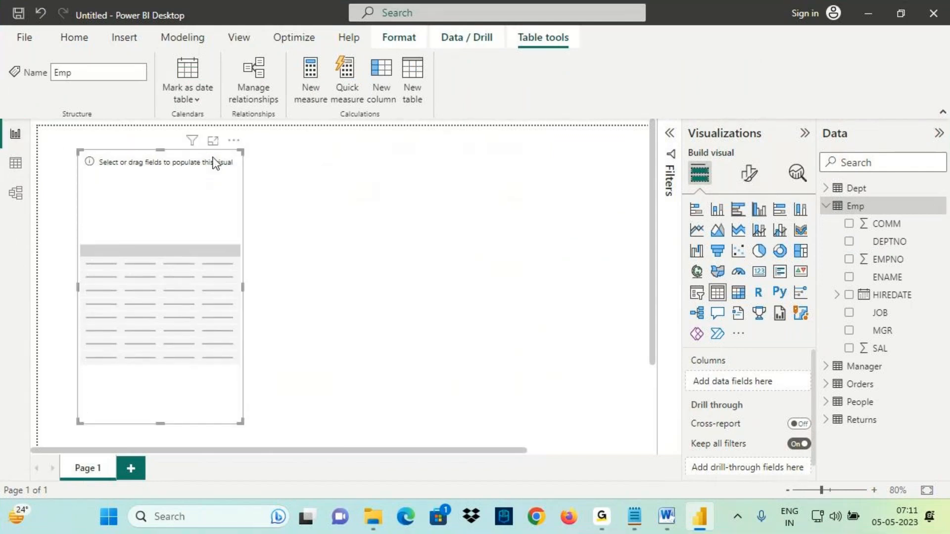
pyautogui.click(234, 143)
pyautogui.click(276, 155)
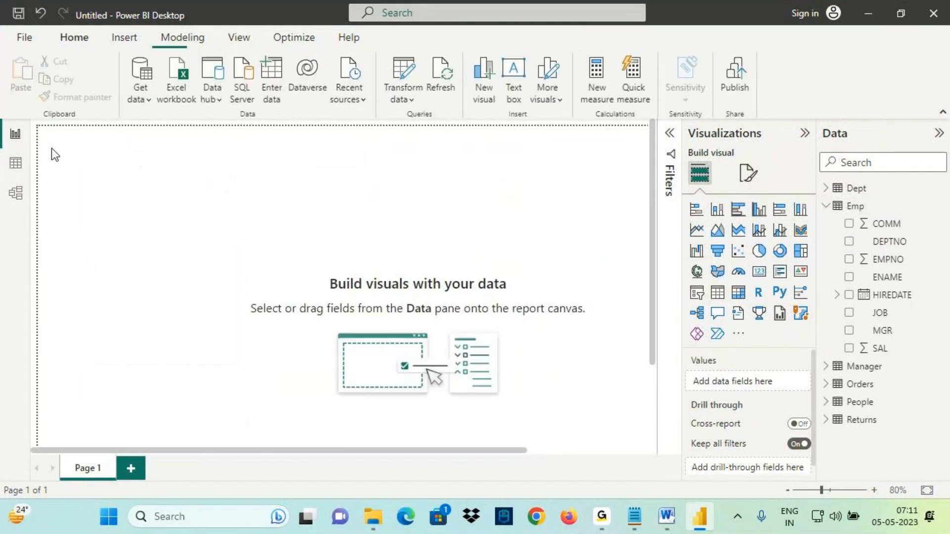
pyautogui.keyDown('ctrl'); pyautogui.scroll(-2, 235, 224); pyautogui.keyUp('ctrl')
pyautogui.hotkey('ctrl', '2')
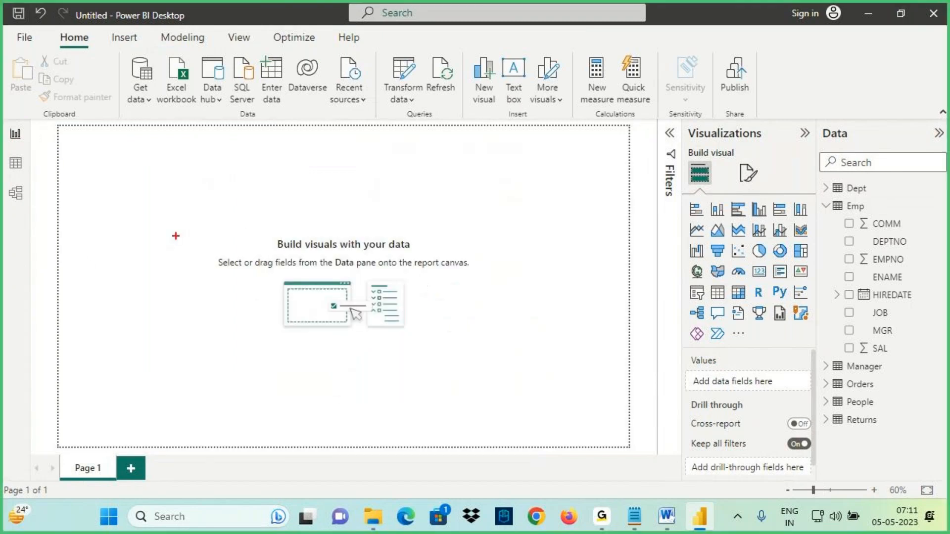
pyautogui.moveTo(61, 126)
pyautogui.mouseDown()
pyautogui.moveTo(635, 448)
pyautogui.moveTo(631, 441)
pyautogui.mouseUp()
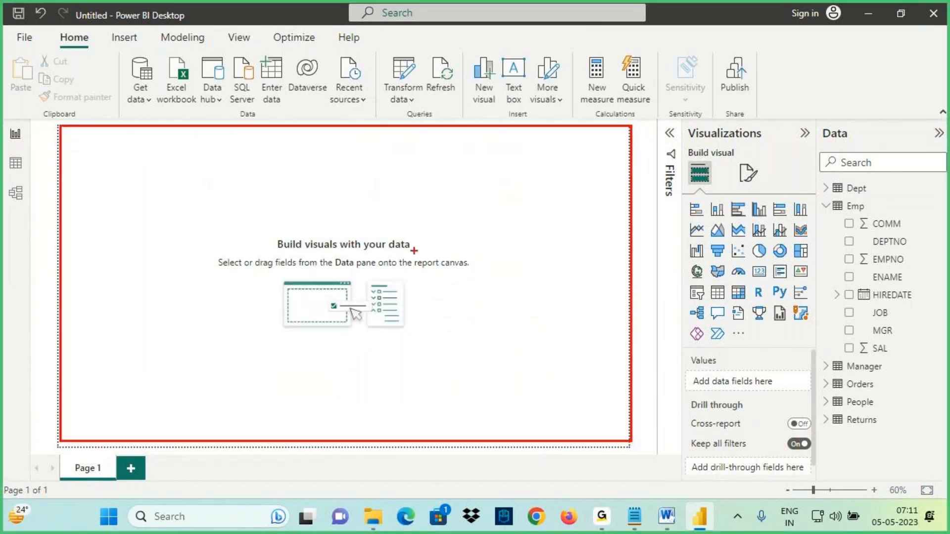
pyautogui.moveTo(414, 251); pyautogui.dragTo(487, 277)
pyautogui.moveTo(447, 246)
pyautogui.mouseDown()
pyautogui.moveTo(393, 157)
pyautogui.moveTo(325, 234)
pyautogui.moveTo(347, 230)
pyautogui.mouseUp()
pyautogui.moveTo(266, 233); pyautogui.dragTo(340, 256)
pyautogui.moveTo(844, 147)
pyautogui.mouseDown()
pyautogui.moveTo(863, 133)
pyautogui.moveTo(824, 118)
pyautogui.moveTo(315, 231)
pyautogui.moveTo(381, 228)
pyautogui.mouseUp()
pyautogui.moveTo(817, 168); pyautogui.dragTo(919, 468)
pyautogui.moveTo(277, 251)
pyautogui.mouseDown()
pyautogui.moveTo(325, 251)
pyautogui.moveTo(335, 263)
pyautogui.mouseUp()
pyautogui.moveTo(9, 130); pyautogui.dragTo(11, 126)
pyautogui.press('Escape')
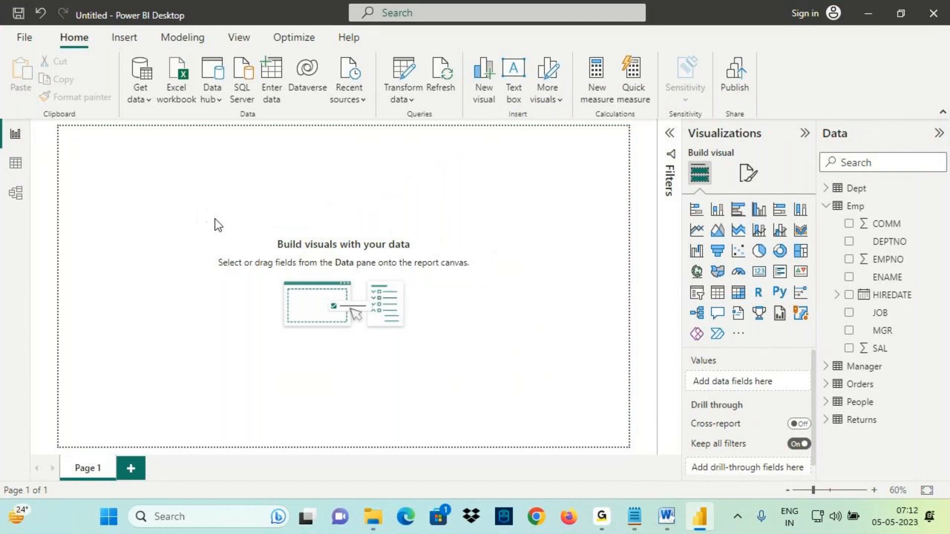
# - Insert a new table visual and place and resize it at the canvas's upper-left corner
pyautogui.scroll(2, 214, 219)
pyautogui.click(717, 296)
pyautogui.moveTo(198, 234); pyautogui.dragTo(263, 337)
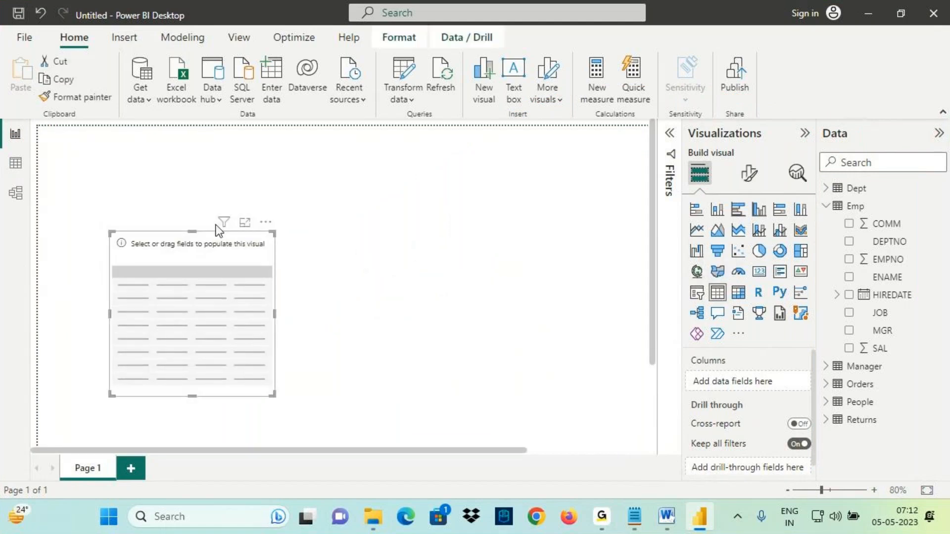
pyautogui.moveTo(192, 231); pyautogui.dragTo(185, 149)
pyautogui.moveTo(109, 272); pyautogui.dragTo(78, 276)
# - Add the Emp fields ENAME, SAL and COMM to the table visual
pyautogui.moveTo(887, 277); pyautogui.dragTo(770, 331)
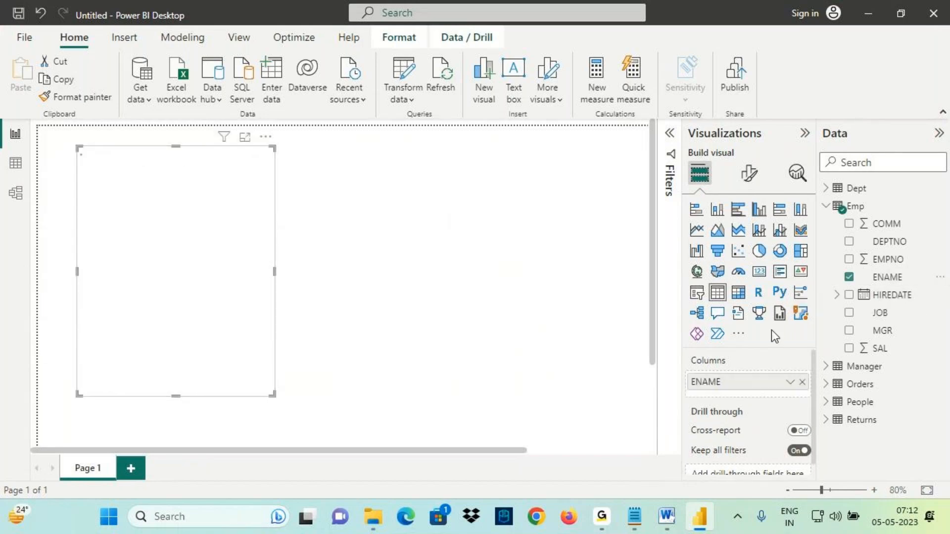
pyautogui.moveTo(880, 349); pyautogui.dragTo(280, 285)
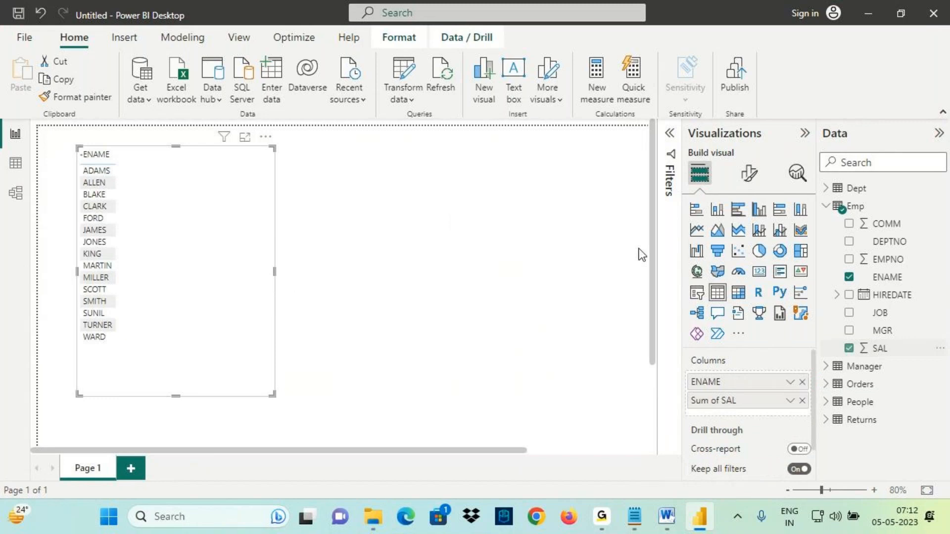
pyautogui.moveTo(893, 224); pyautogui.dragTo(230, 265)
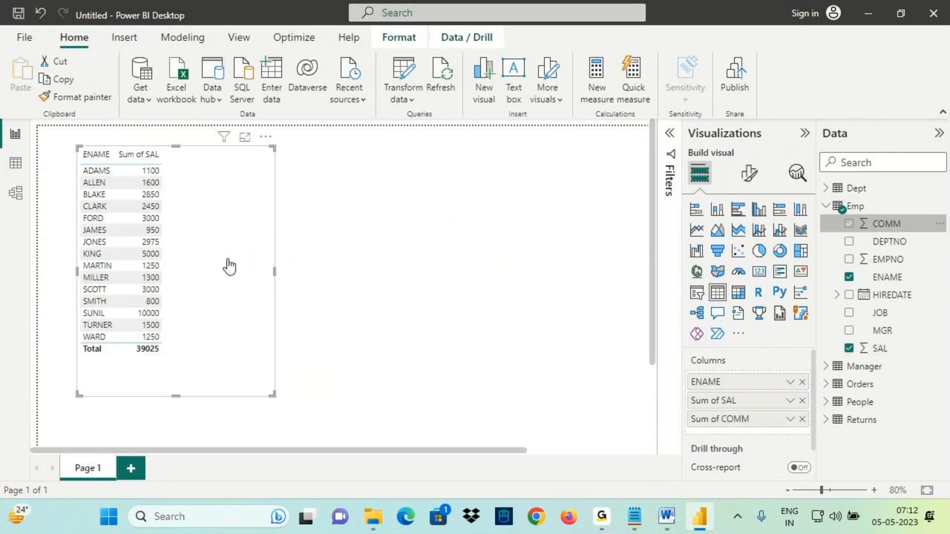
# - Switch back to the Class 4 notes in Notepad
pyautogui.scroll(1, 229, 265)
pyautogui.hotkey('ctrl', '2')
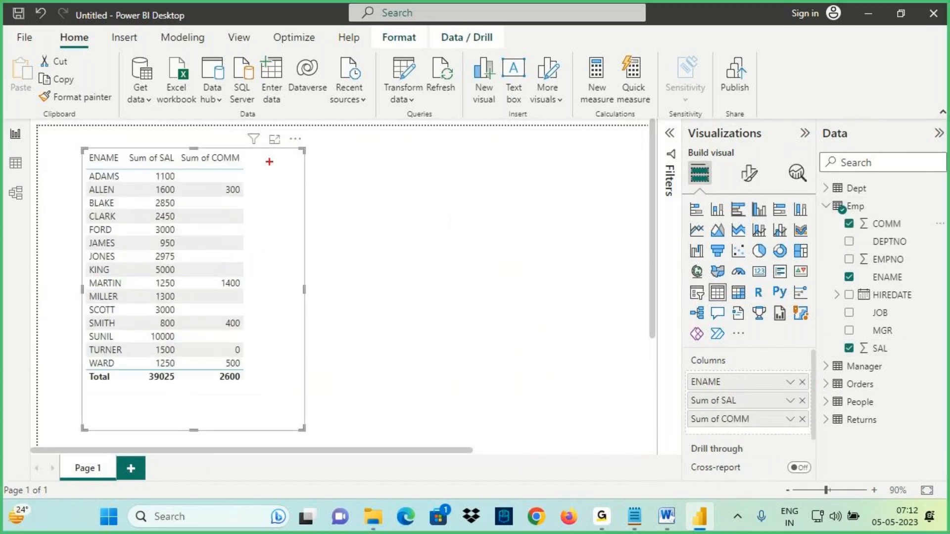
pyautogui.moveTo(281, 152)
pyautogui.mouseDown()
pyautogui.moveTo(300, 161)
pyautogui.moveTo(328, 131)
pyautogui.moveTo(349, 130)
pyautogui.moveTo(343, 165)
pyautogui.mouseUp()
pyautogui.moveTo(290, 180); pyautogui.dragTo(404, 166)
pyautogui.moveTo(881, 212)
pyautogui.mouseDown()
pyautogui.moveTo(841, 339)
pyautogui.moveTo(898, 349)
pyautogui.moveTo(876, 203)
pyautogui.mouseUp()
pyautogui.moveTo(272, 89)
pyautogui.mouseDown()
pyautogui.moveTo(275, 117)
pyautogui.moveTo(289, 120)
pyautogui.mouseUp()
pyautogui.moveTo(327, 92)
pyautogui.mouseDown()
pyautogui.moveTo(320, 114)
pyautogui.moveTo(339, 78)
pyautogui.mouseUp()
pyautogui.moveTo(349, 84); pyautogui.dragTo(356, 88)
pyautogui.moveTo(262, 203)
pyautogui.mouseDown()
pyautogui.moveTo(262, 248)
pyautogui.moveTo(243, 281)
pyautogui.mouseUp()
pyautogui.moveTo(919, 255)
pyautogui.mouseDown()
pyautogui.moveTo(911, 224)
pyautogui.moveTo(787, 264)
pyautogui.moveTo(834, 453)
pyautogui.moveTo(856, 172)
pyautogui.mouseUp()
pyautogui.moveTo(305, 44); pyautogui.dragTo(315, 97)
pyautogui.moveTo(329, 63); pyautogui.dragTo(308, 108)
pyautogui.moveTo(285, 184); pyautogui.dragTo(410, 152)
pyautogui.press('Escape')
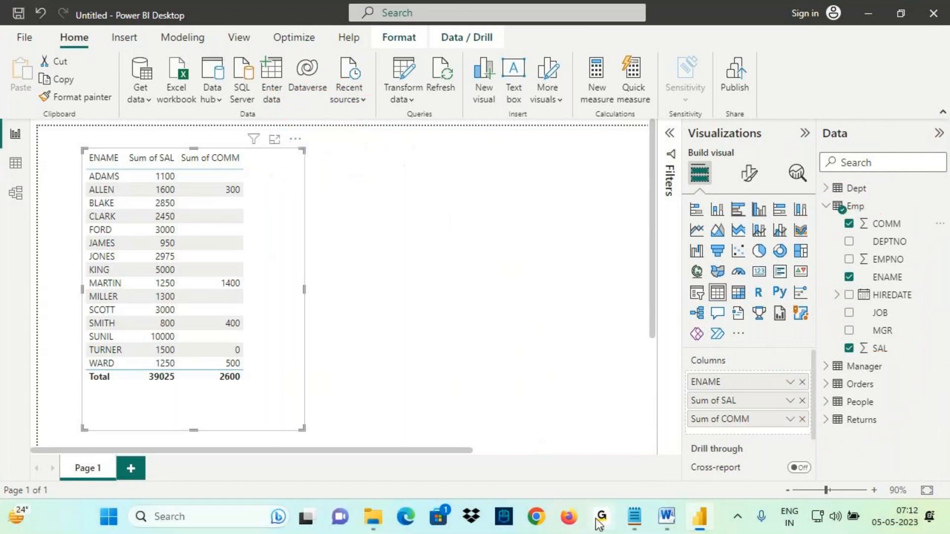
pyautogui.click(634, 521)
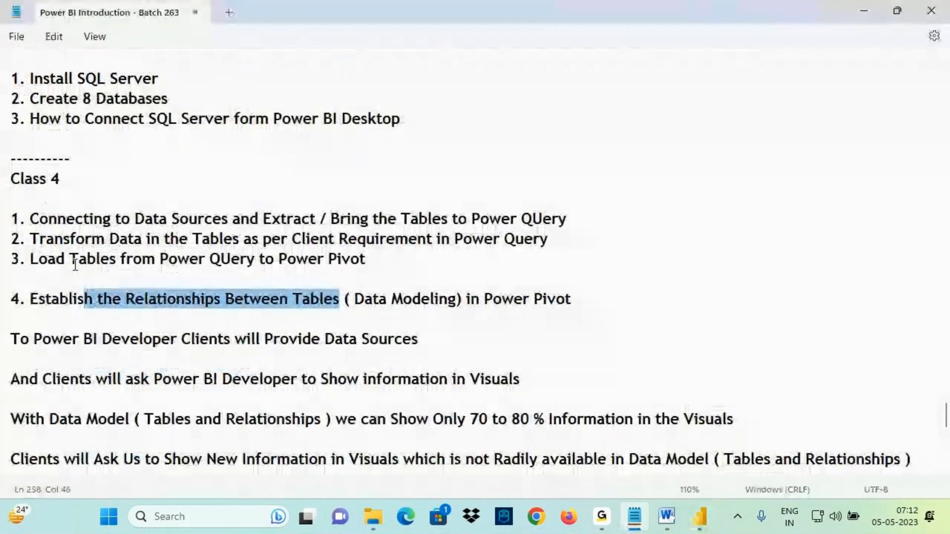
# - Delete the repeated "Class 4" heading below the dashed separator in the notes
pyautogui.scroll(-3, 77, 270)
pyautogui.scroll(-1, 78, 277)
pyautogui.scroll(7, 77, 217)
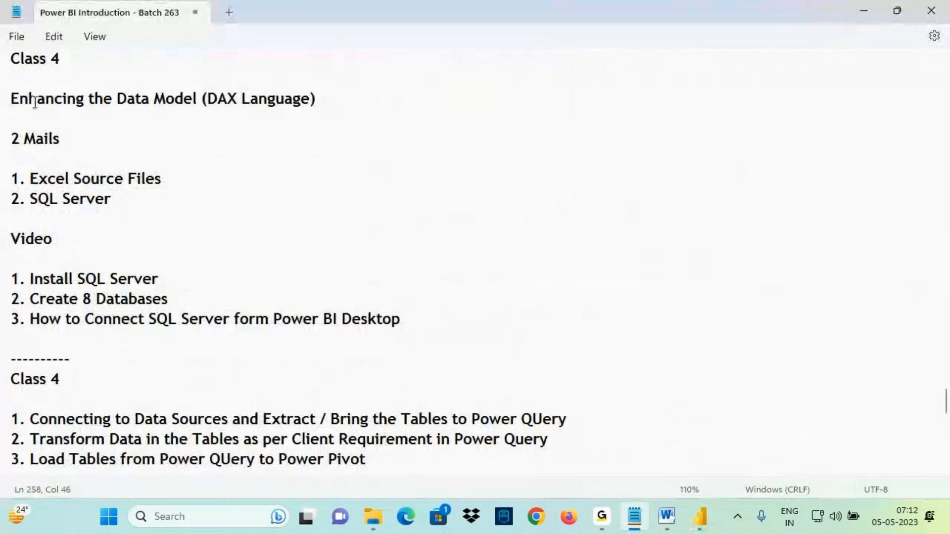
pyautogui.moveTo(13, 99); pyautogui.dragTo(196, 99)
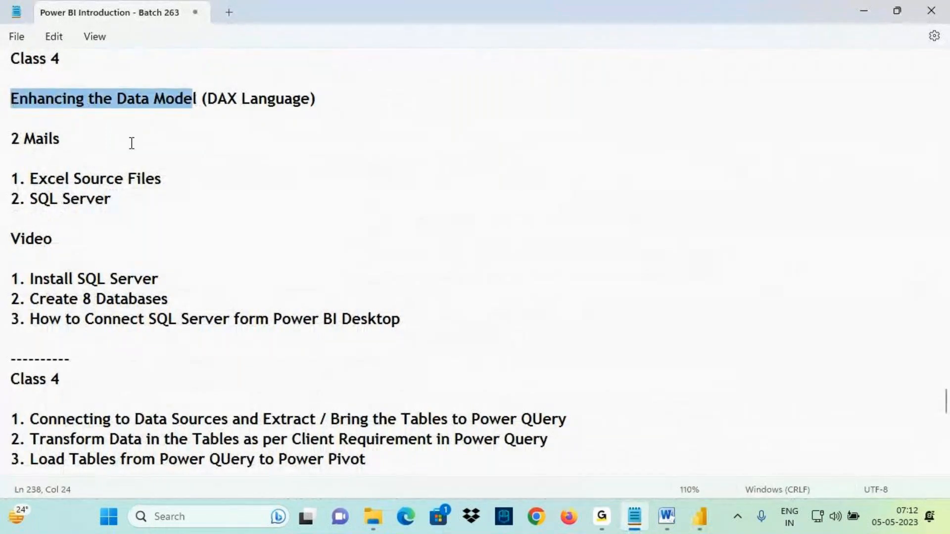
pyautogui.moveTo(60, 379); pyautogui.dragTo(3, 379)
pyautogui.press('BackSpace')
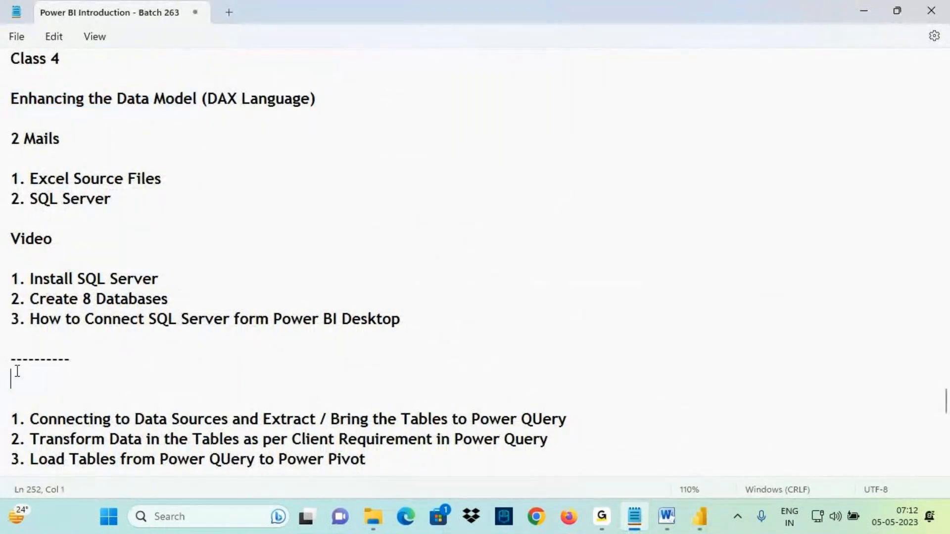
# - Copy "Enhancing the Data Model" and add the line "Enhancing the Data Model - Creating New Information Using Existing Information" at the end
pyautogui.scroll(2, 140, 171)
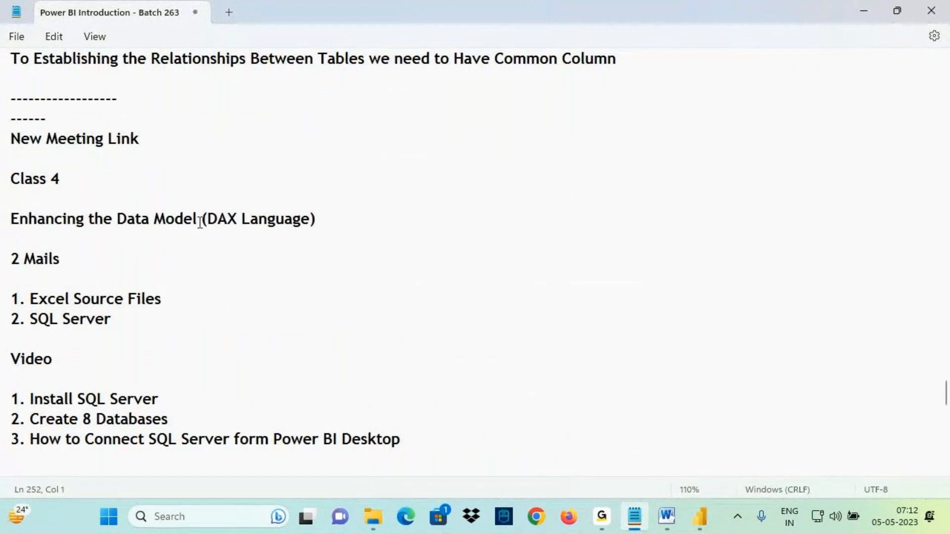
pyautogui.moveTo(198, 218); pyautogui.dragTo(2, 219)
pyautogui.scroll(-1, 112, 234)
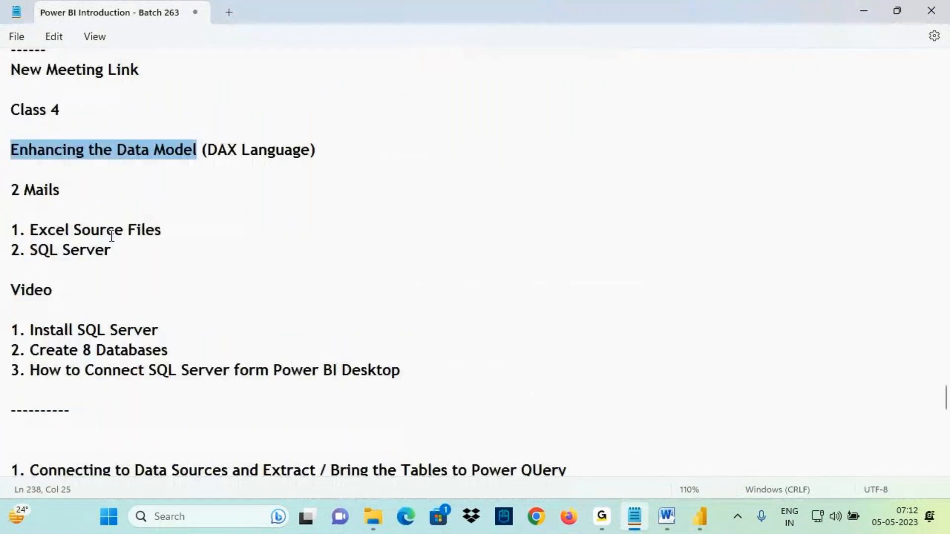
pyautogui.scroll(-9, 112, 236)
pyautogui.click(31, 185)
pyautogui.write('Enhancing the Data Model')
pyautogui.write('- C')
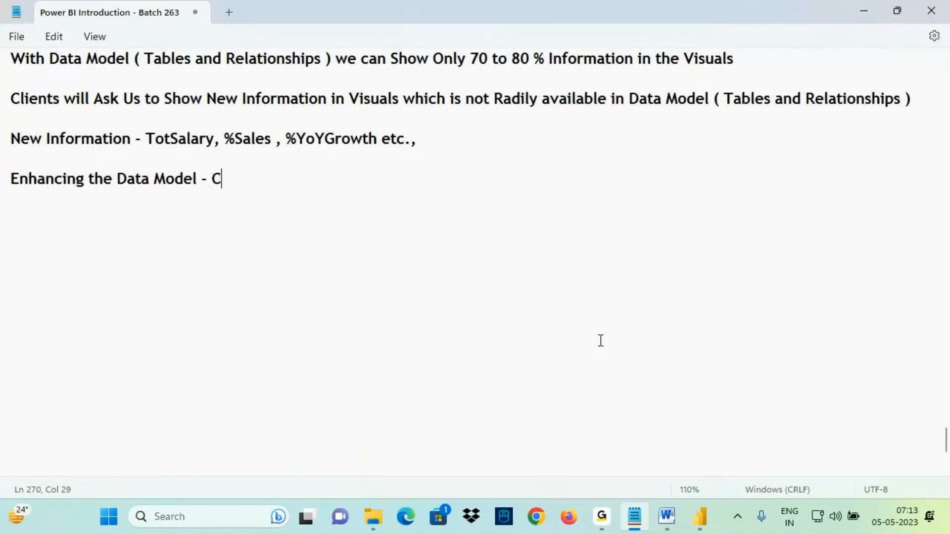
pyautogui.write('reating Ne')
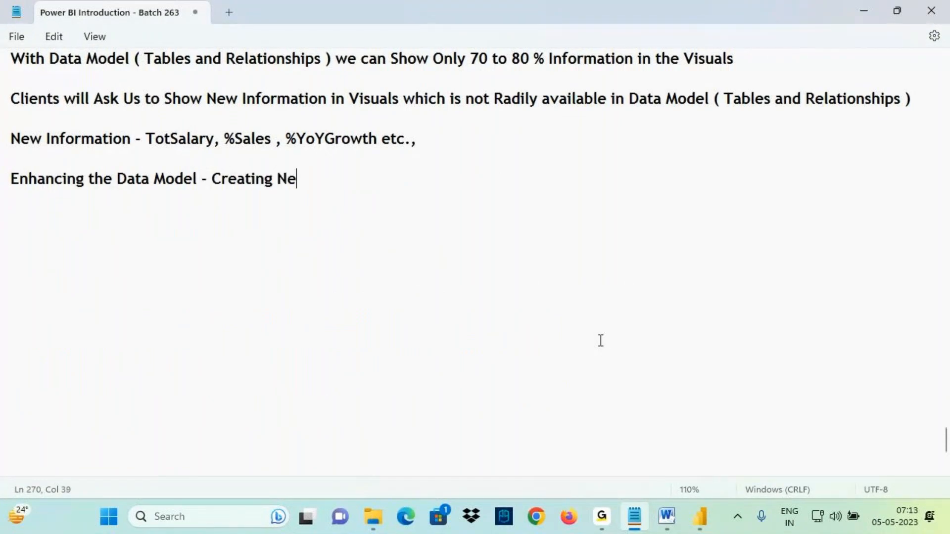
pyautogui.write('w Inform')
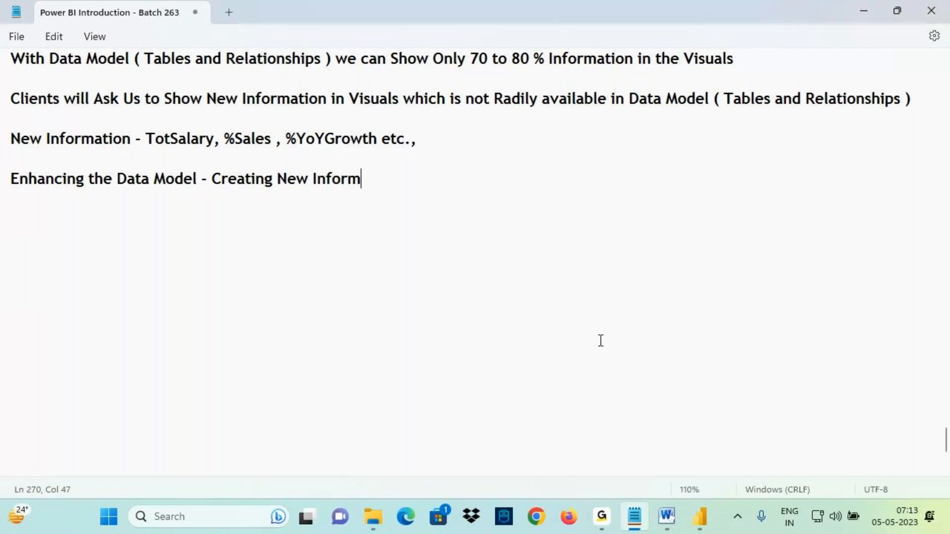
pyautogui.write('ation Us')
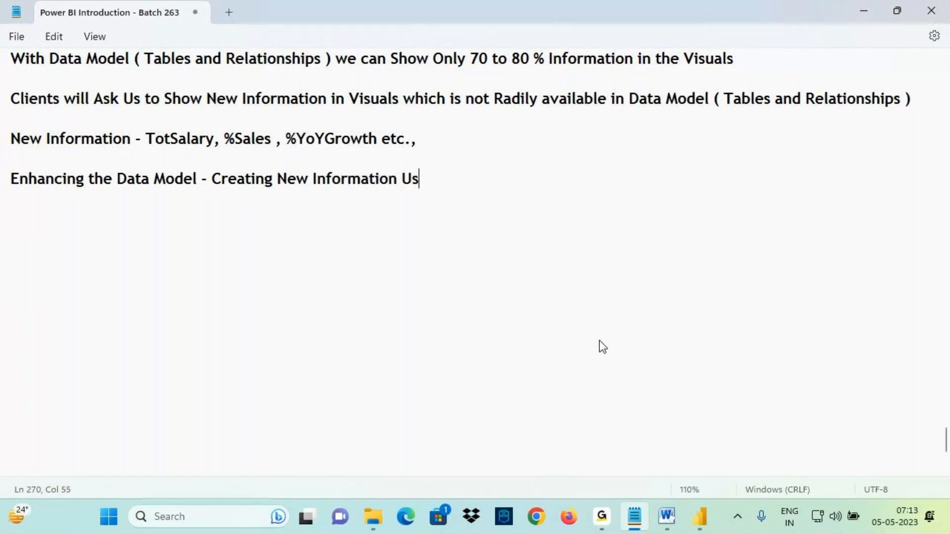
pyautogui.write('ing Exis')
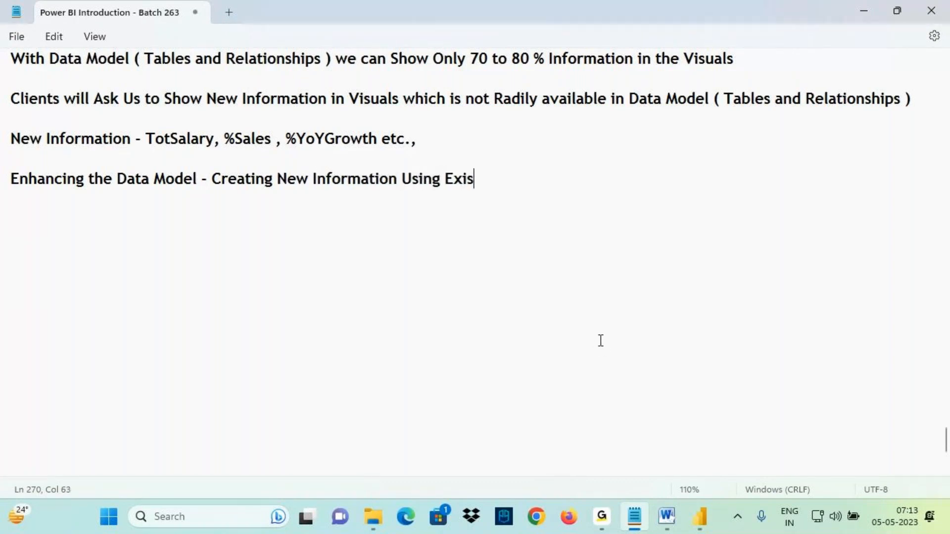
pyautogui.write('ting Infor')
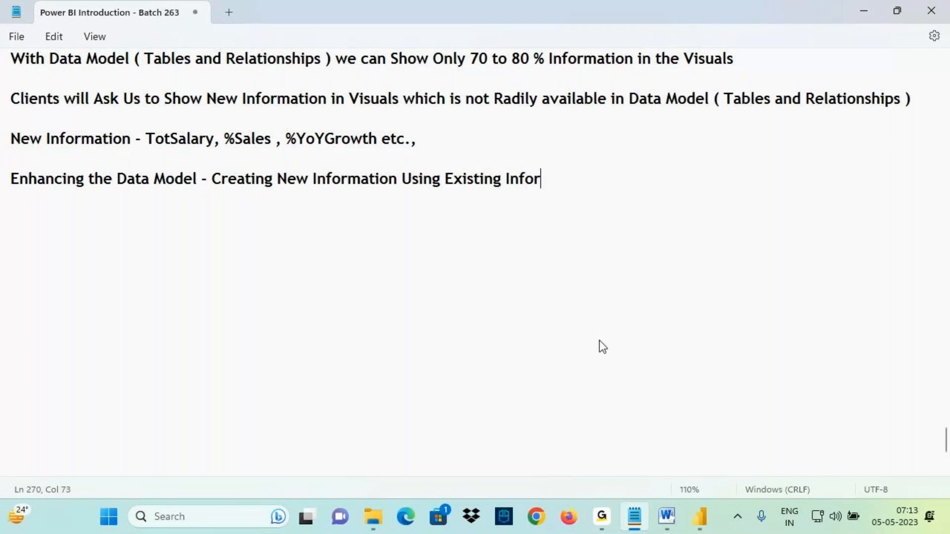
pyautogui.write('mation')
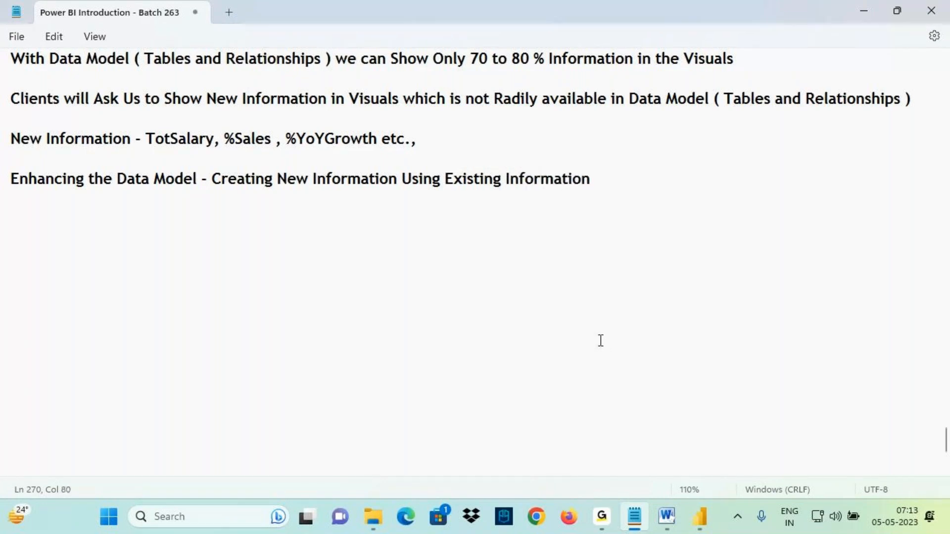
# - Switch to Power BI Desktop to review the Emp table visual's Sum of SAL and Sum of COMM columns
pyautogui.click(700, 517)
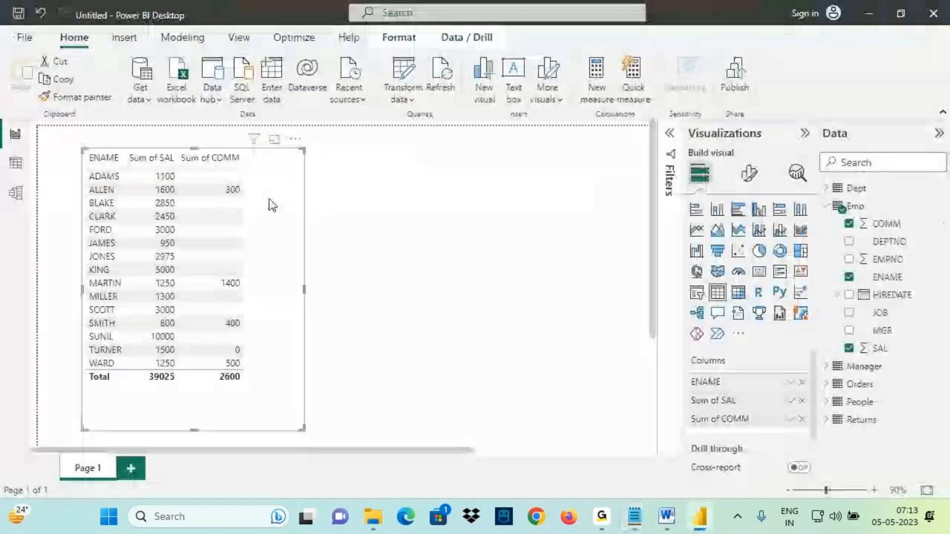
pyautogui.moveTo(265, 165); pyautogui.dragTo(262, 172)
pyautogui.moveTo(254, 162); pyautogui.dragTo(275, 152)
pyautogui.moveTo(281, 153); pyautogui.dragTo(303, 157)
pyautogui.moveTo(296, 150); pyautogui.dragTo(328, 130)
pyautogui.moveTo(322, 134)
pyautogui.mouseDown()
pyautogui.moveTo(323, 150)
pyautogui.moveTo(338, 147)
pyautogui.moveTo(426, 110)
pyautogui.moveTo(434, 117)
pyautogui.moveTo(415, 152)
pyautogui.mouseUp()
pyautogui.moveTo(269, 187); pyautogui.dragTo(421, 139)
pyautogui.moveTo(235, 19); pyautogui.dragTo(295, 122)
pyautogui.moveTo(326, 73); pyautogui.dragTo(296, 120)
pyautogui.moveTo(284, 173); pyautogui.dragTo(393, 146)
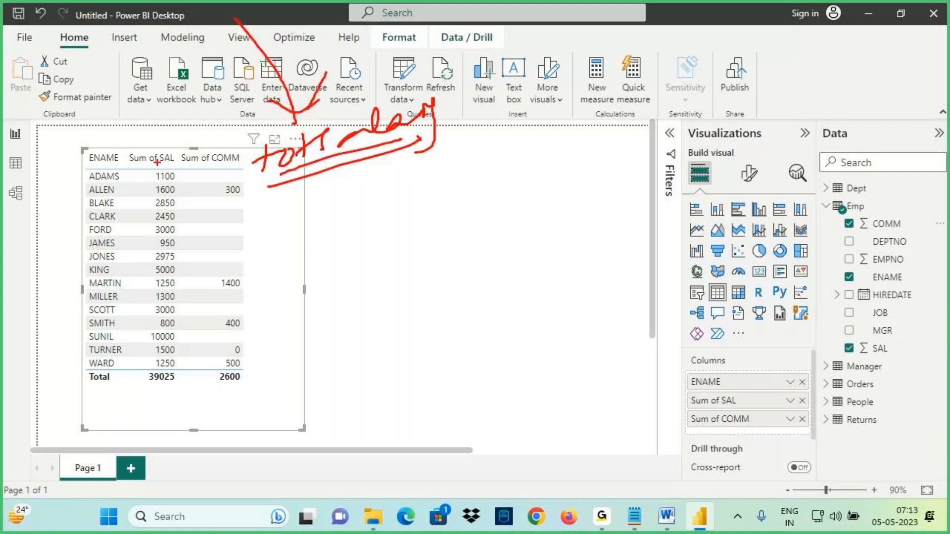
pyautogui.moveTo(177, 143)
pyautogui.mouseDown()
pyautogui.moveTo(167, 168)
pyautogui.moveTo(156, 158)
pyautogui.mouseUp()
pyautogui.moveTo(154, 201); pyautogui.dragTo(173, 199)
pyautogui.moveTo(207, 169)
pyautogui.mouseDown()
pyautogui.moveTo(239, 164)
pyautogui.moveTo(247, 195)
pyautogui.moveTo(238, 200)
pyautogui.mouseUp()
pyautogui.moveTo(250, 189)
pyautogui.mouseDown()
pyautogui.moveTo(328, 148)
pyautogui.moveTo(342, 186)
pyautogui.mouseUp()
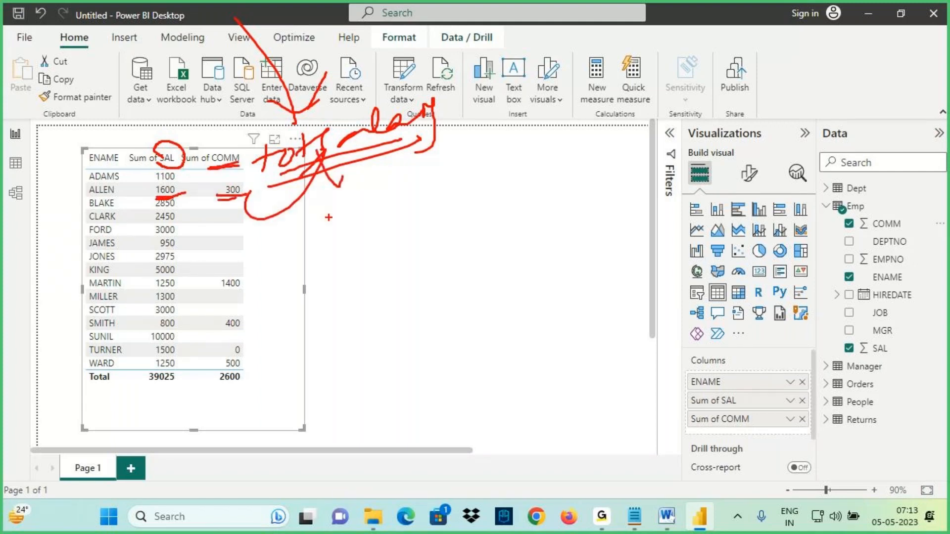
# - Return to the notes and start a new line "New Information -" by copying the phrase from the line above
pyautogui.click(634, 517)
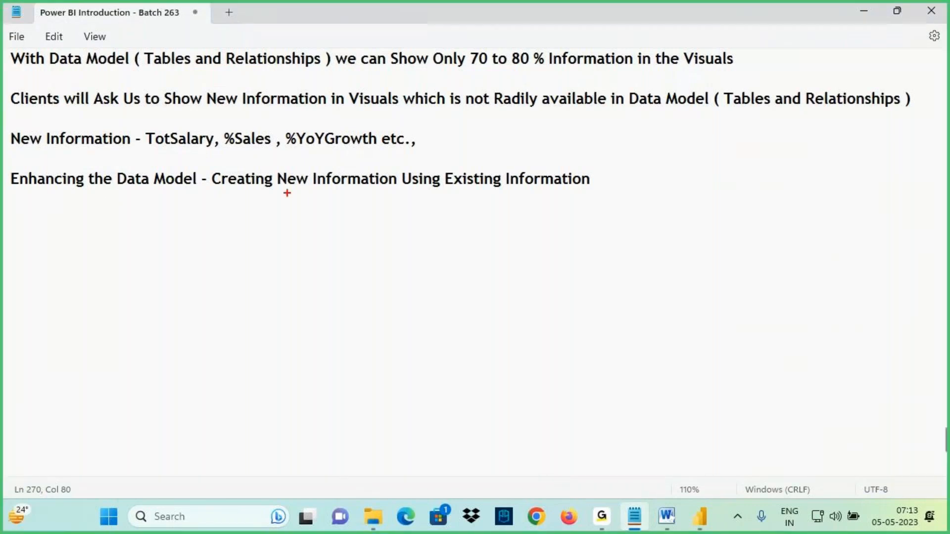
pyautogui.moveTo(316, 190)
pyautogui.mouseDown()
pyautogui.moveTo(381, 161)
pyautogui.moveTo(290, 187)
pyautogui.moveTo(352, 194)
pyautogui.mouseUp()
pyautogui.moveTo(453, 182)
pyautogui.mouseDown()
pyautogui.moveTo(478, 195)
pyautogui.moveTo(601, 198)
pyautogui.moveTo(490, 186)
pyautogui.mouseUp()
pyautogui.moveTo(523, 137); pyautogui.dragTo(517, 170)
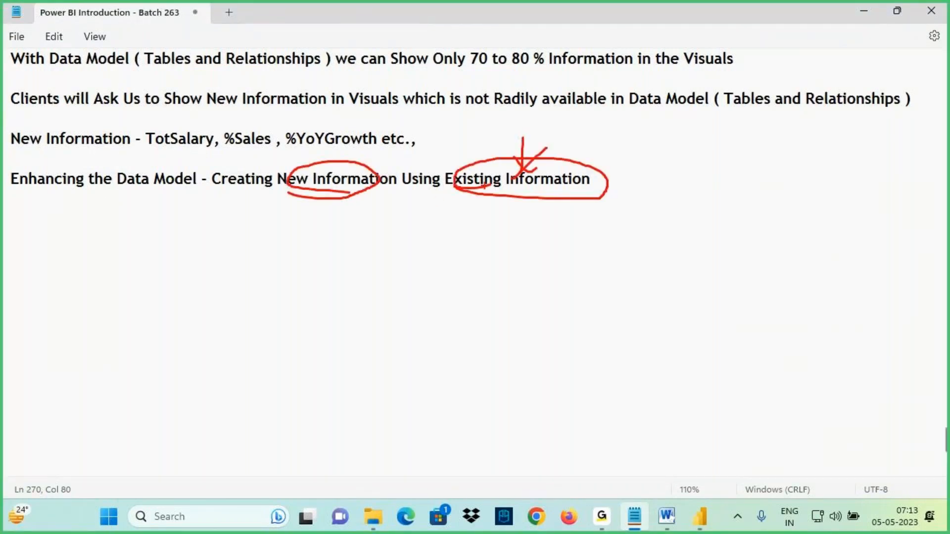
pyautogui.press('Escape')
pyautogui.moveTo(277, 179); pyautogui.dragTo(399, 189)
pyautogui.hotkey('ctrl', 'c')
pyautogui.click(34, 218)
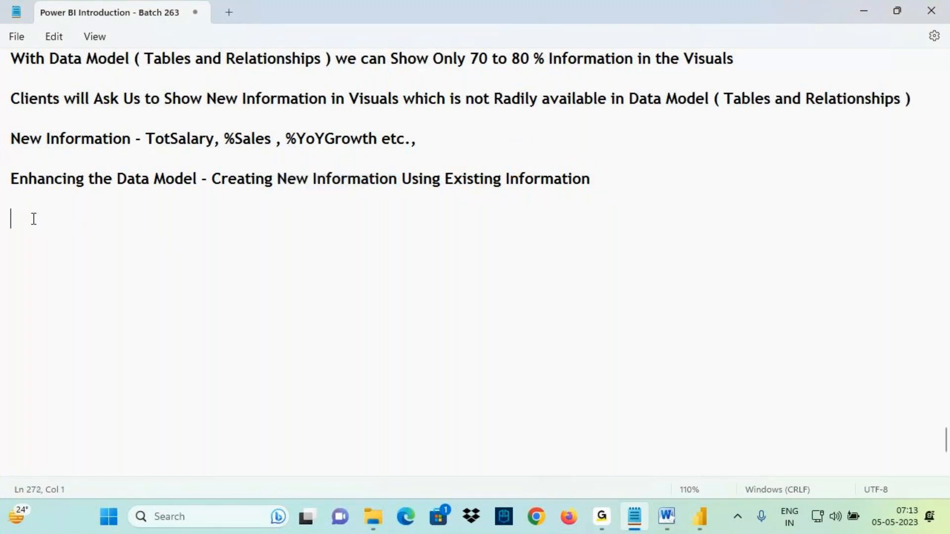
pyautogui.hotkey('ctrl', 'v')
pyautogui.write('-')
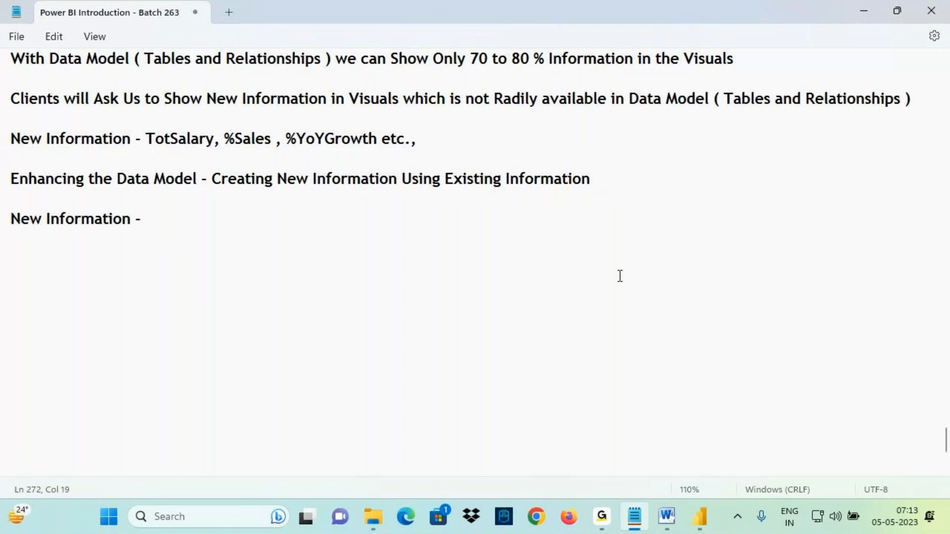
# - Complete the line as "New Information - Existing Information + DAX Language" by pasting the copied phrase
pyautogui.moveTo(445, 178); pyautogui.dragTo(593, 181)
pyautogui.hotkey('ctrl', 'c')
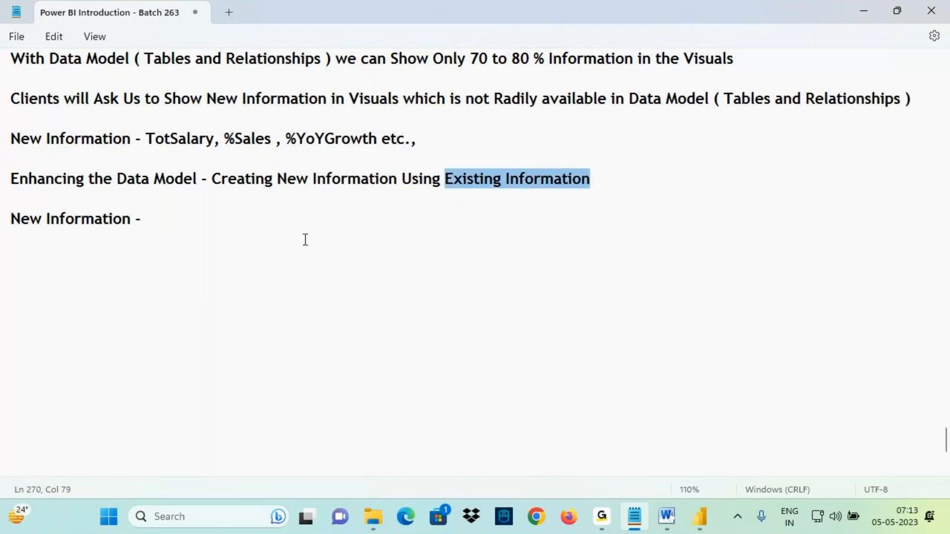
pyautogui.click(172, 220)
pyautogui.hotkey('ctrl', 'v')
pyautogui.hotkey('ctrl', '2')
pyautogui.moveTo(165, 229); pyautogui.dragTo(275, 229)
pyautogui.moveTo(42, 227); pyautogui.dragTo(99, 228)
pyautogui.press('Escape')
pyautogui.click(608, 529)
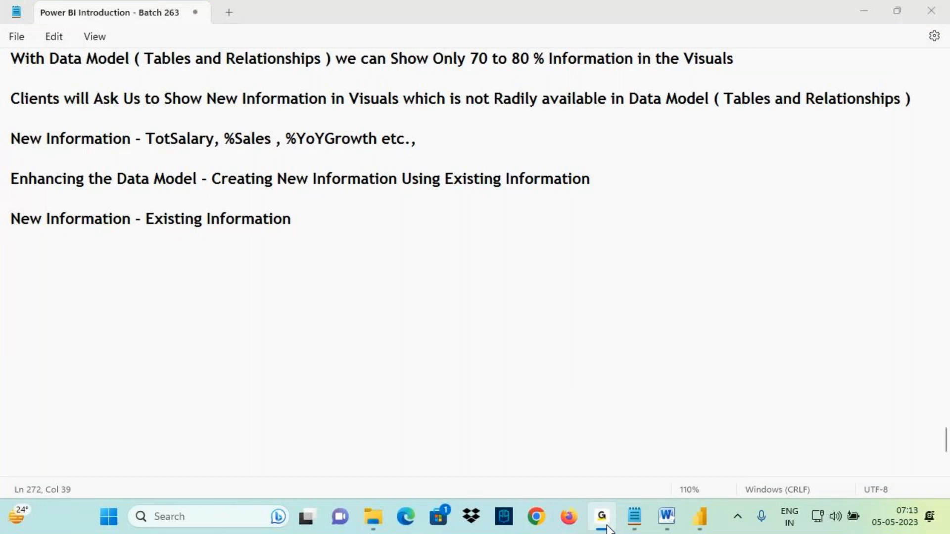
pyautogui.click(313, 236)
pyautogui.moveTo(241, 219); pyautogui.dragTo(322, 210)
pyautogui.click(324, 209)
pyautogui.write('+ DAX')
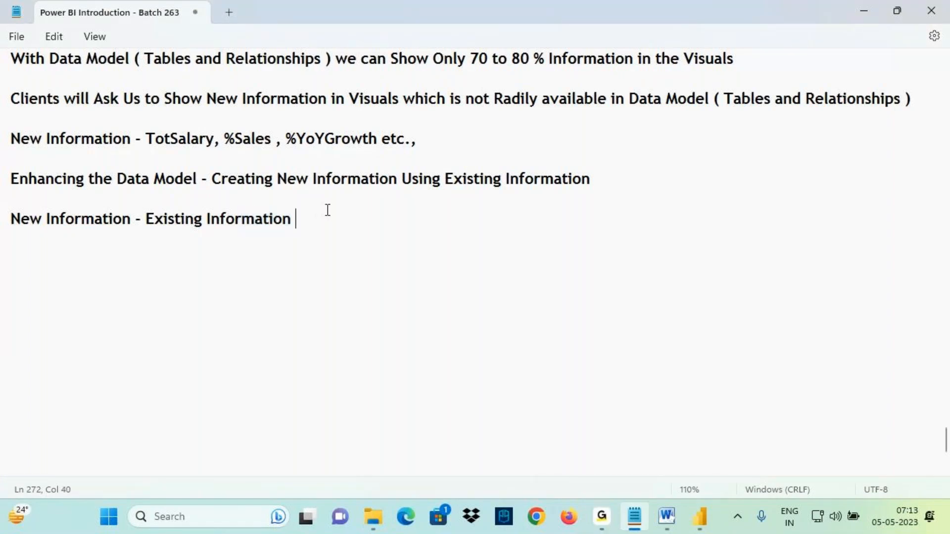
pyautogui.write(' Language')
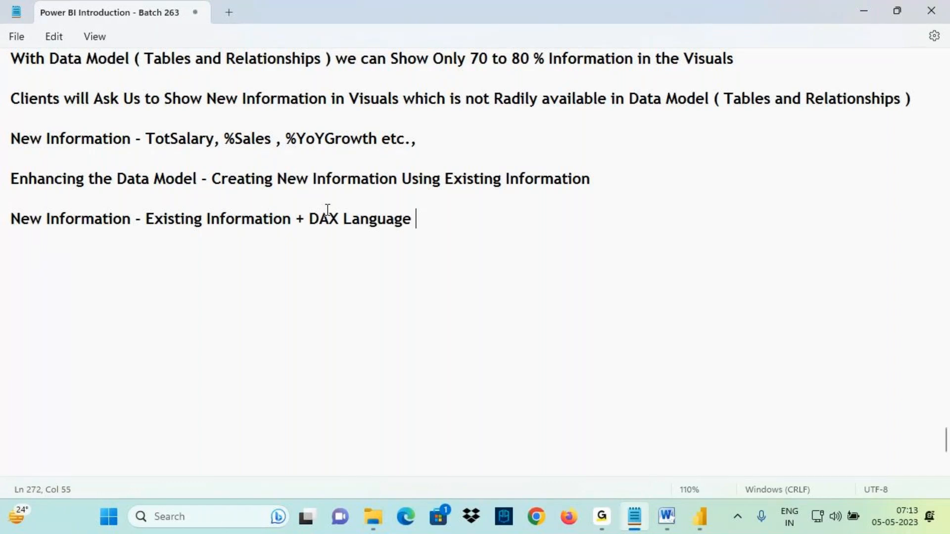
# - Add the line "DAX - Data Analysis eXpressions Language - Functional Language" below it
pyautogui.hotkey('ctrl', '2')
pyautogui.moveTo(1, 197)
pyautogui.mouseDown()
pyautogui.moveTo(11, 208)
pyautogui.moveTo(121, 230)
pyautogui.moveTo(270, 229)
pyautogui.mouseUp()
pyautogui.moveTo(228, 230)
pyautogui.mouseDown()
pyautogui.moveTo(224, 267)
pyautogui.moveTo(232, 243)
pyautogui.mouseUp()
pyautogui.moveTo(232, 235)
pyautogui.mouseDown()
pyautogui.moveTo(212, 246)
pyautogui.moveTo(268, 232)
pyautogui.moveTo(183, 230)
pyautogui.moveTo(216, 228)
pyautogui.mouseUp()
pyautogui.moveTo(231, 171); pyautogui.dragTo(228, 199)
pyautogui.moveTo(217, 193)
pyautogui.mouseDown()
pyautogui.moveTo(228, 206)
pyautogui.moveTo(223, 226)
pyautogui.mouseUp()
pyautogui.moveTo(314, 229)
pyautogui.mouseDown()
pyautogui.moveTo(418, 233)
pyautogui.moveTo(311, 220)
pyautogui.moveTo(340, 221)
pyautogui.mouseUp()
pyautogui.press('Escape')
pyautogui.click(16, 258)
pyautogui.write('DAX - Data Analysis eXpr')
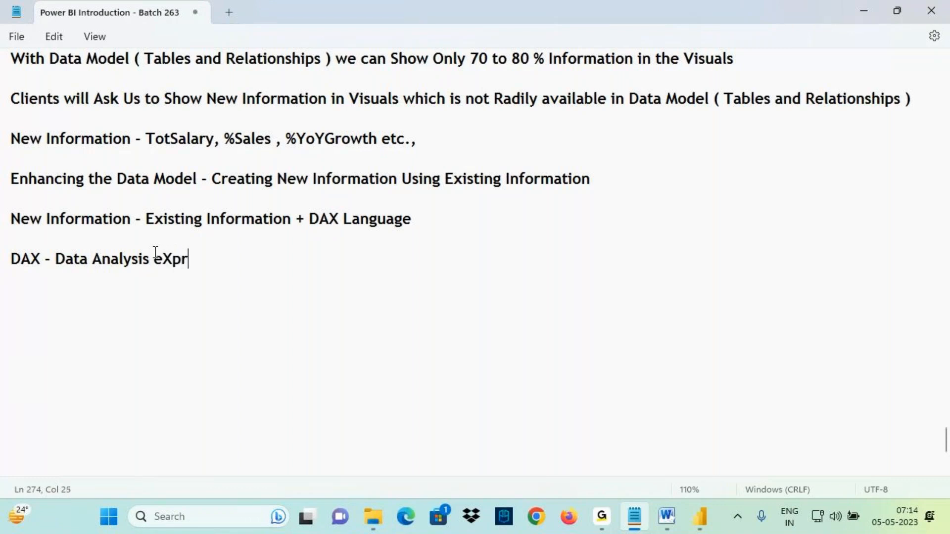
pyautogui.write('essions ')
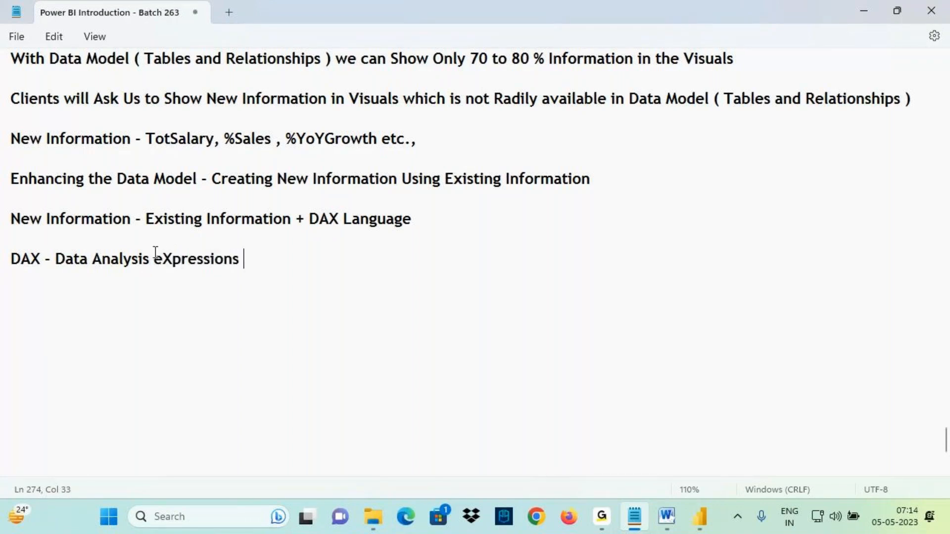
pyautogui.write('Language ')
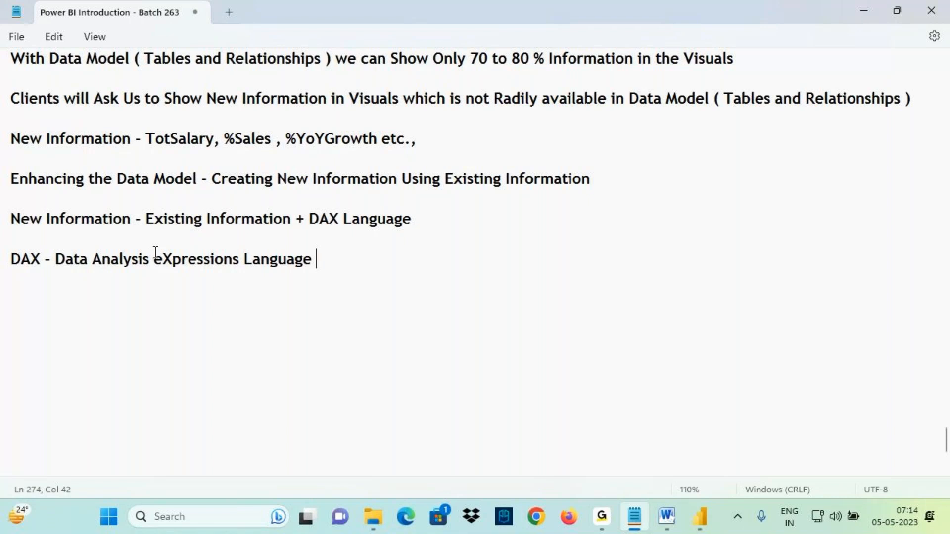
pyautogui.write('- Funct')
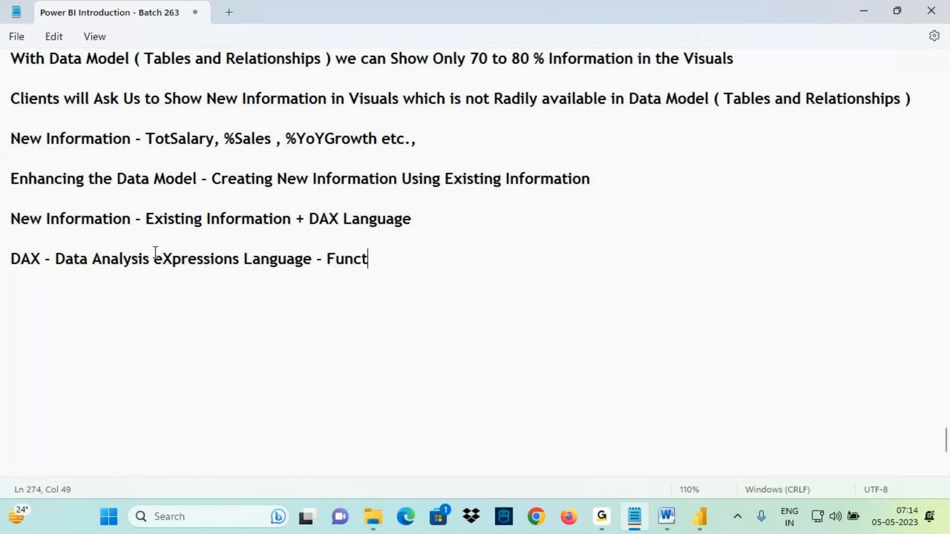
pyautogui.write('ional Lan')
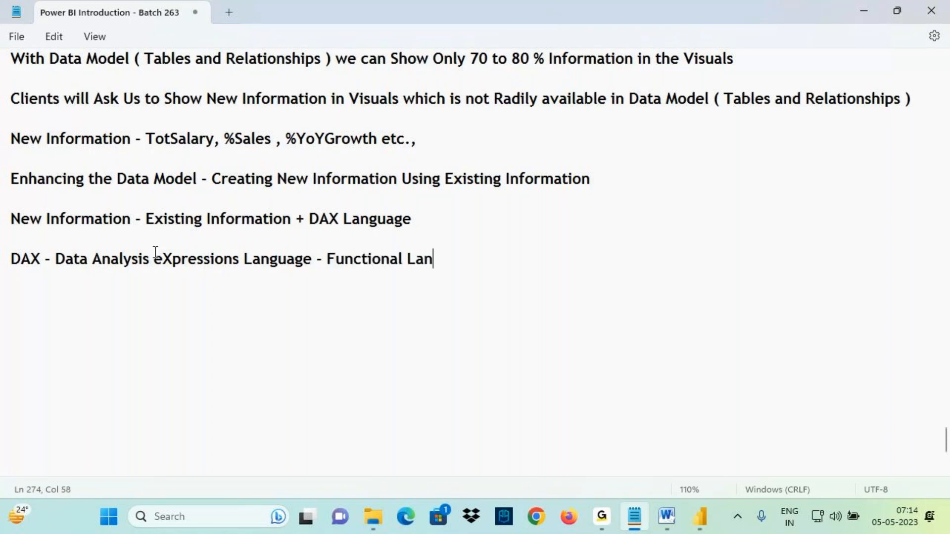
pyautogui.write('guage')
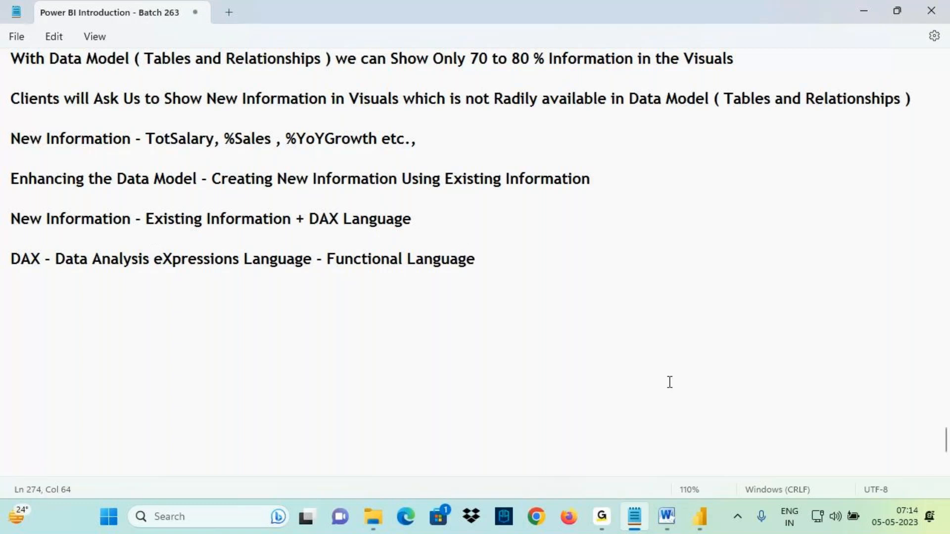
pyautogui.hotkey('ctrl', '2')
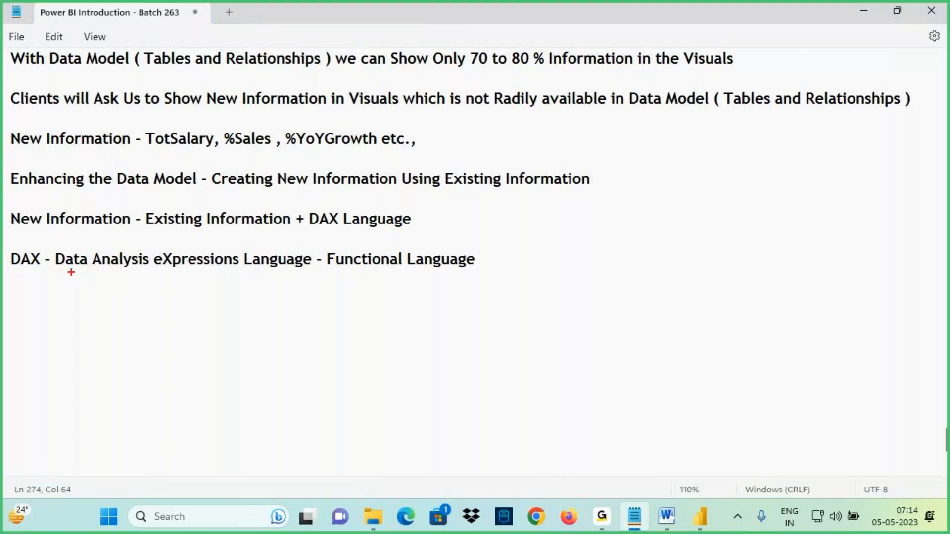
pyautogui.moveTo(14, 270); pyautogui.dragTo(27, 311)
pyautogui.moveTo(25, 270)
pyautogui.mouseDown()
pyautogui.moveTo(40, 310)
pyautogui.moveTo(73, 302)
pyautogui.mouseUp()
pyautogui.moveTo(167, 271); pyautogui.dragTo(452, 270)
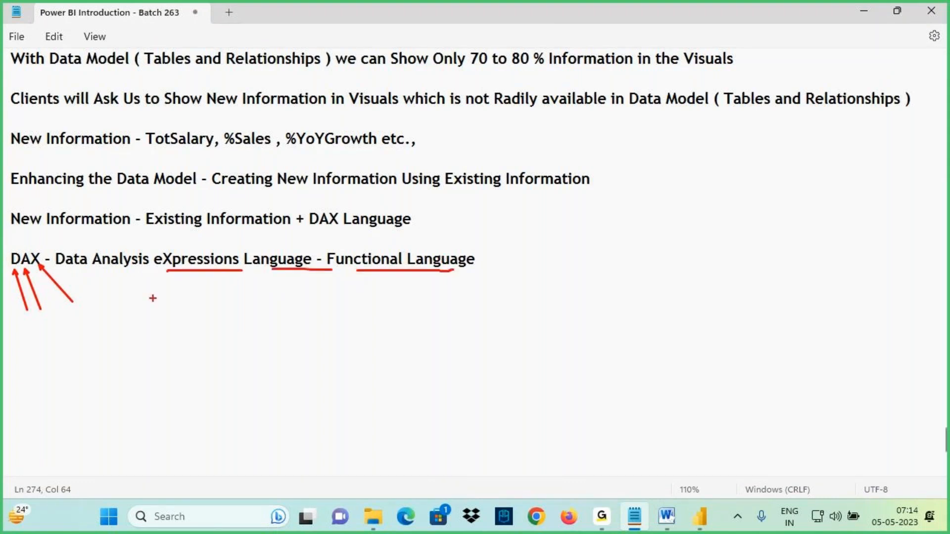
pyautogui.moveTo(10, 268); pyautogui.dragTo(64, 269)
pyautogui.moveTo(622, 212); pyautogui.dragTo(629, 243)
pyautogui.moveTo(649, 232)
pyautogui.mouseDown()
pyautogui.moveTo(702, 224)
pyautogui.moveTo(683, 250)
pyautogui.mouseUp()
pyautogui.moveTo(744, 198)
pyautogui.mouseDown()
pyautogui.moveTo(778, 192)
pyautogui.moveTo(797, 228)
pyautogui.mouseUp()
pyautogui.moveTo(630, 261); pyautogui.dragTo(629, 328)
pyautogui.moveTo(615, 291)
pyautogui.mouseDown()
pyautogui.moveTo(626, 328)
pyautogui.moveTo(619, 334)
pyautogui.moveTo(559, 359)
pyautogui.moveTo(556, 337)
pyautogui.mouseUp()
pyautogui.moveTo(576, 316); pyautogui.dragTo(577, 374)
pyautogui.moveTo(587, 330); pyautogui.dragTo(587, 368)
pyautogui.moveTo(596, 336); pyautogui.dragTo(582, 354)
pyautogui.moveTo(550, 360)
pyautogui.mouseDown()
pyautogui.moveTo(587, 301)
pyautogui.moveTo(572, 337)
pyautogui.mouseUp()
pyautogui.moveTo(627, 257); pyautogui.dragTo(628, 324)
pyautogui.moveTo(647, 285); pyautogui.dragTo(628, 326)
pyautogui.moveTo(545, 379); pyautogui.dragTo(636, 349)
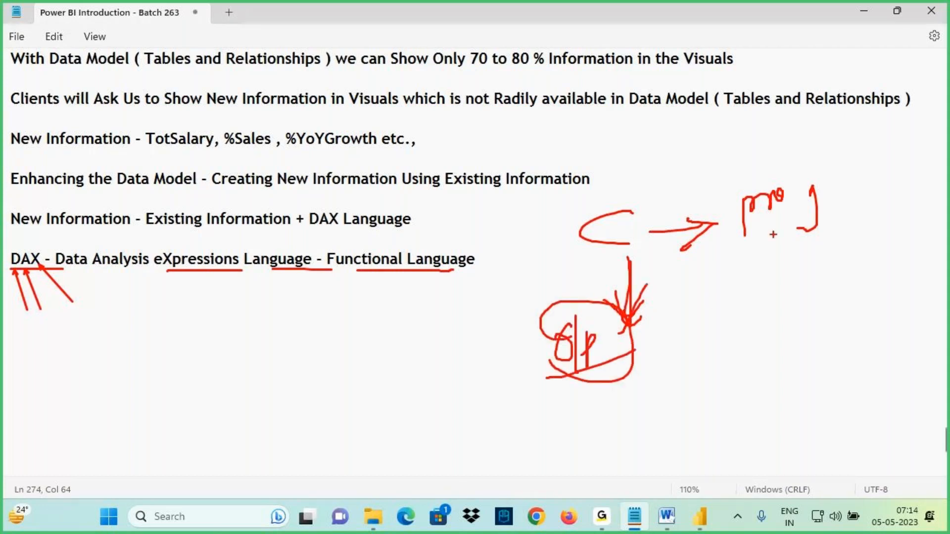
pyautogui.moveTo(743, 236); pyautogui.dragTo(797, 221)
pyautogui.moveTo(751, 240); pyautogui.dragTo(835, 210)
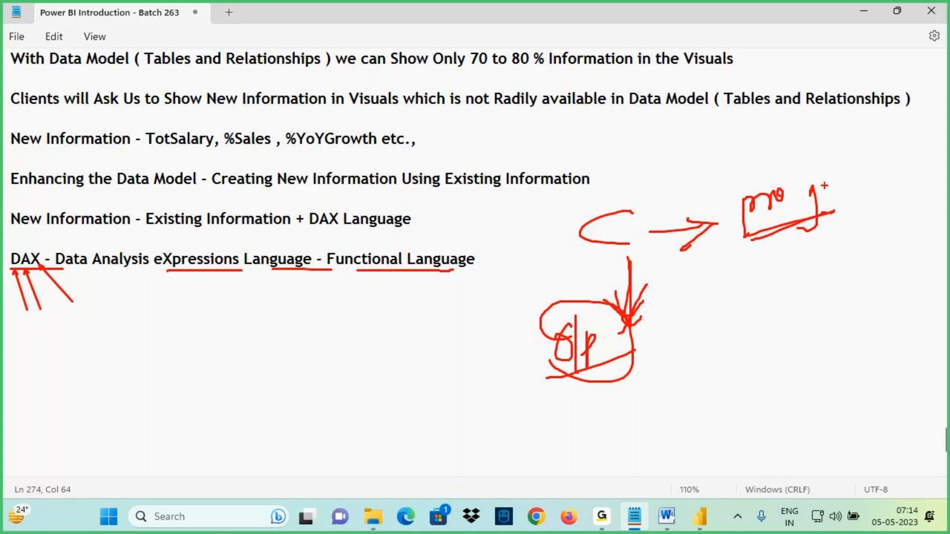
pyautogui.moveTo(832, 160)
pyautogui.mouseDown()
pyautogui.moveTo(863, 193)
pyautogui.moveTo(797, 174)
pyautogui.mouseUp()
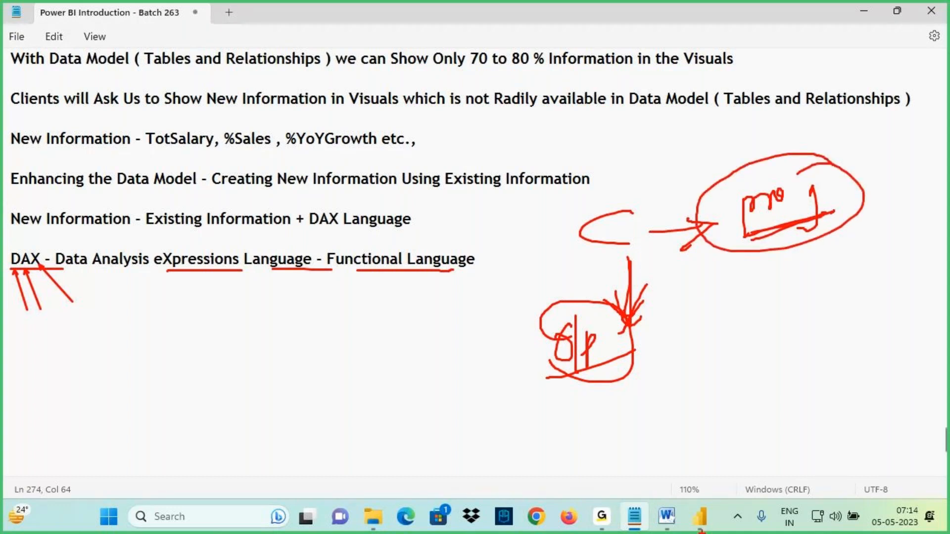
pyautogui.moveTo(43, 246); pyautogui.dragTo(45, 264)
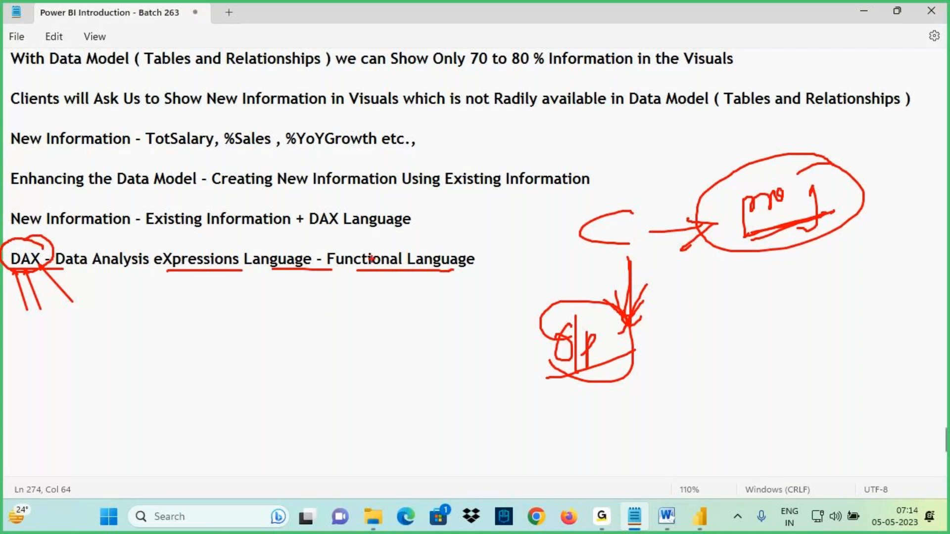
# - Add the line "DAX Language - Functions" below, reusing the copied phrase "DAX Language" from the line above
pyautogui.moveTo(386, 250)
pyautogui.mouseDown()
pyautogui.moveTo(333, 245)
pyautogui.moveTo(390, 261)
pyautogui.moveTo(379, 247)
pyautogui.mouseUp()
pyautogui.moveTo(364, 272)
pyautogui.mouseDown()
pyautogui.moveTo(364, 304)
pyautogui.moveTo(351, 293)
pyautogui.mouseUp()
pyautogui.moveTo(310, 218); pyautogui.dragTo(426, 218)
pyautogui.hotkey('ctrl', 'c')
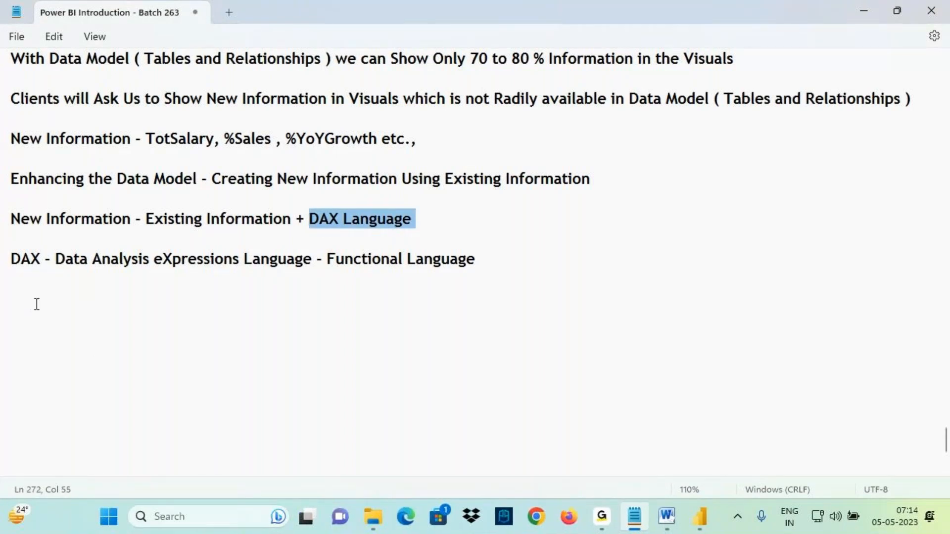
pyautogui.click(36, 297)
pyautogui.hotkey('ctrl', 'v')
pyautogui.write('- Functions')
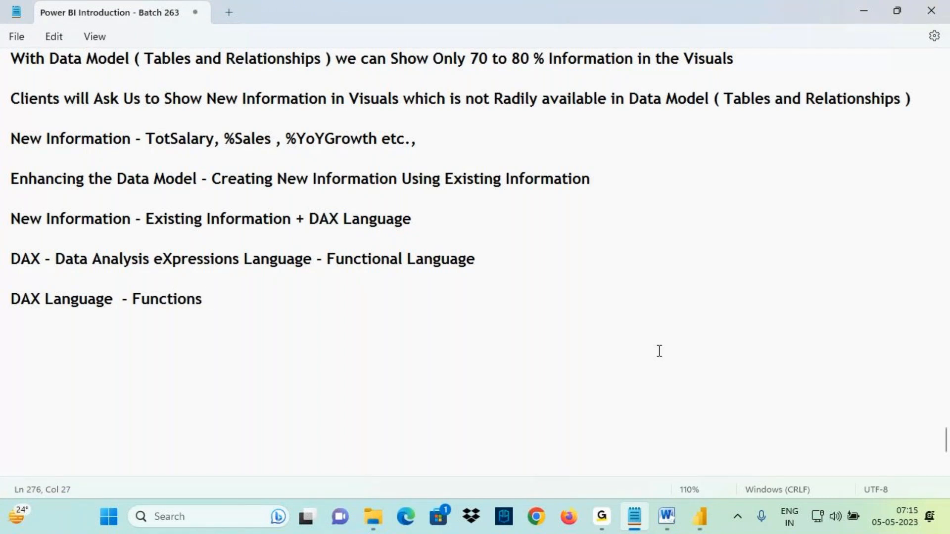
pyautogui.hotkey('ctrl', '2')
pyautogui.moveTo(181, 309)
pyautogui.mouseDown()
pyautogui.moveTo(164, 311)
pyautogui.moveTo(163, 376)
pyautogui.mouseUp()
pyautogui.moveTo(140, 345)
pyautogui.mouseDown()
pyautogui.moveTo(163, 314)
pyautogui.moveTo(197, 363)
pyautogui.mouseUp()
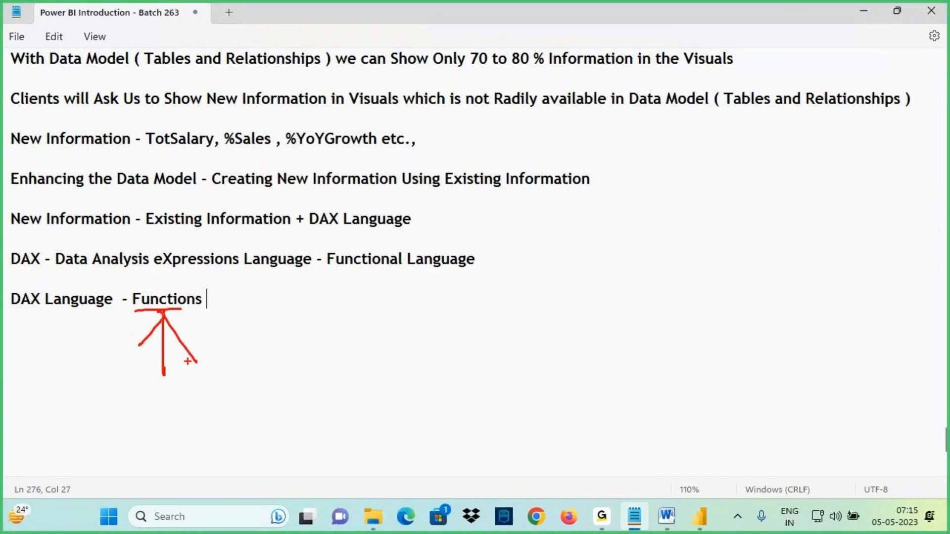
pyautogui.moveTo(21, 232)
pyautogui.mouseDown()
pyautogui.moveTo(118, 233)
pyautogui.moveTo(99, 231)
pyautogui.mouseUp()
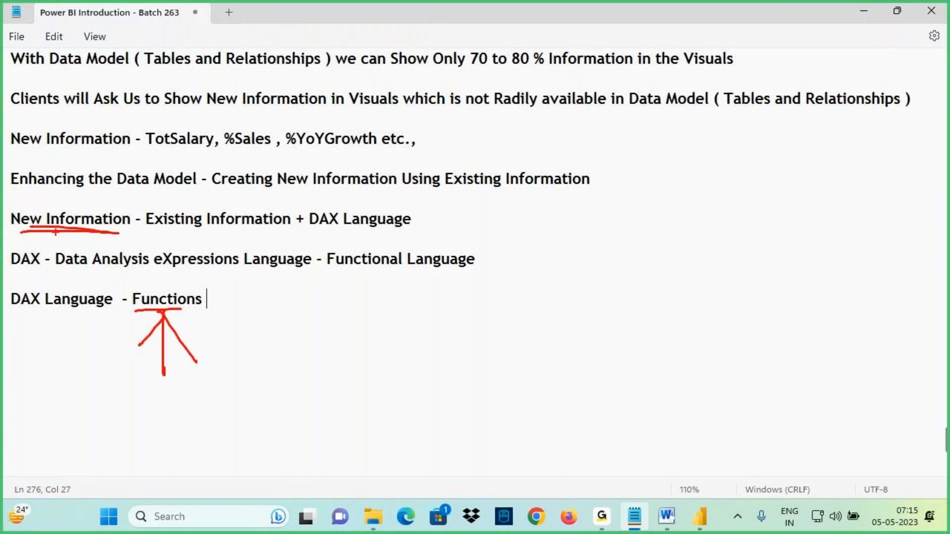
pyautogui.moveTo(75, 187); pyautogui.dragTo(81, 216)
pyautogui.moveTo(101, 200); pyautogui.dragTo(79, 236)
pyautogui.moveTo(138, 307)
pyautogui.mouseDown()
pyautogui.moveTo(210, 301)
pyautogui.moveTo(125, 292)
pyautogui.moveTo(141, 310)
pyautogui.mouseUp()
pyautogui.moveTo(78, 171); pyautogui.dragTo(84, 214)
pyautogui.moveTo(101, 188); pyautogui.dragTo(85, 212)
pyautogui.moveTo(328, 265); pyautogui.dragTo(370, 267)
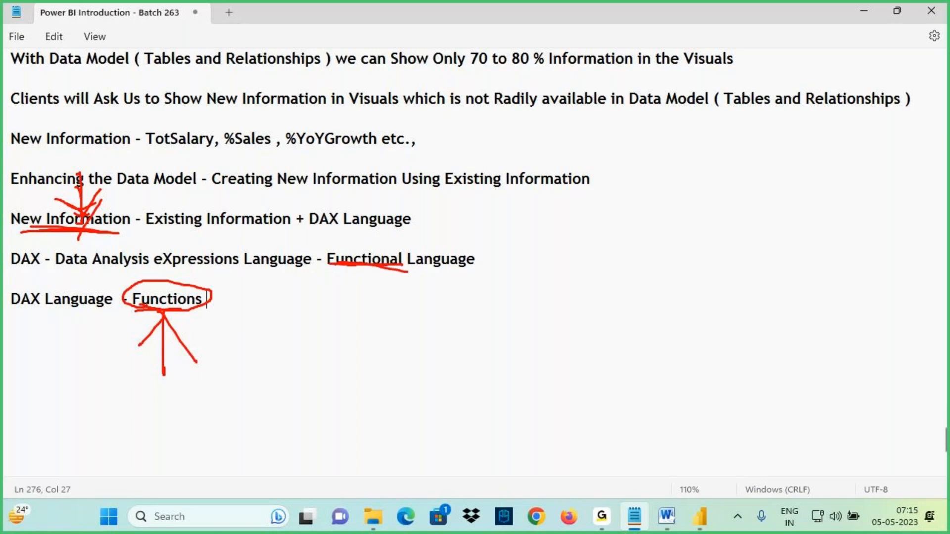
# - Append "+ Opearators" to the DAX Language line and start a new line "Eg:" below it
pyautogui.press('Escape')
pyautogui.write('+ Opea')
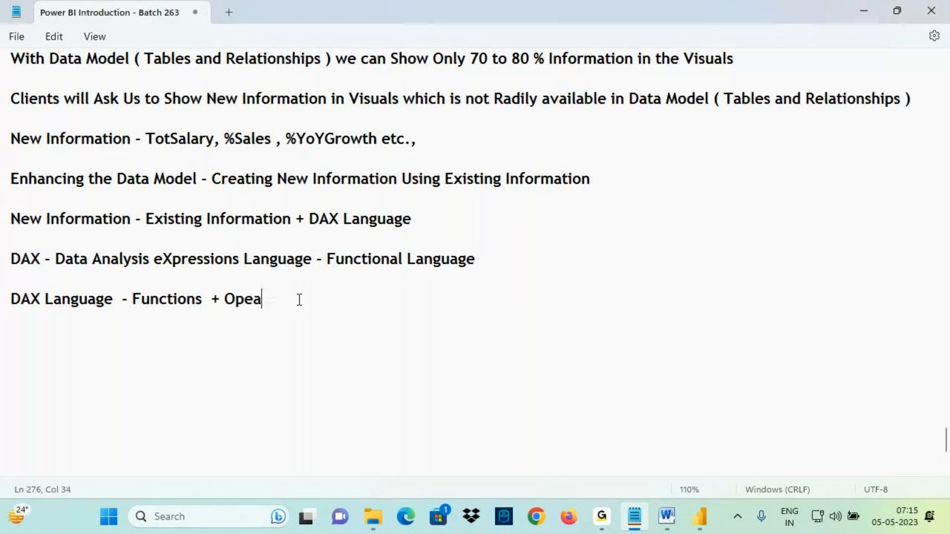
pyautogui.write('rators')
pyautogui.press('Return')
pyautogui.press('Return')
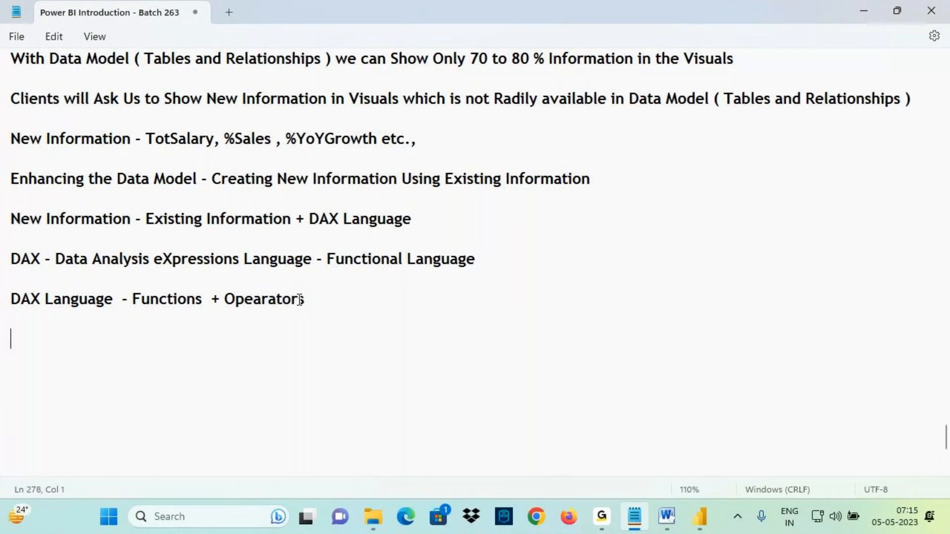
pyautogui.write('Eg:')
# - Open DAX.pdf from the DAX folder and show the PDF's table of contents
pyautogui.click(373, 517)
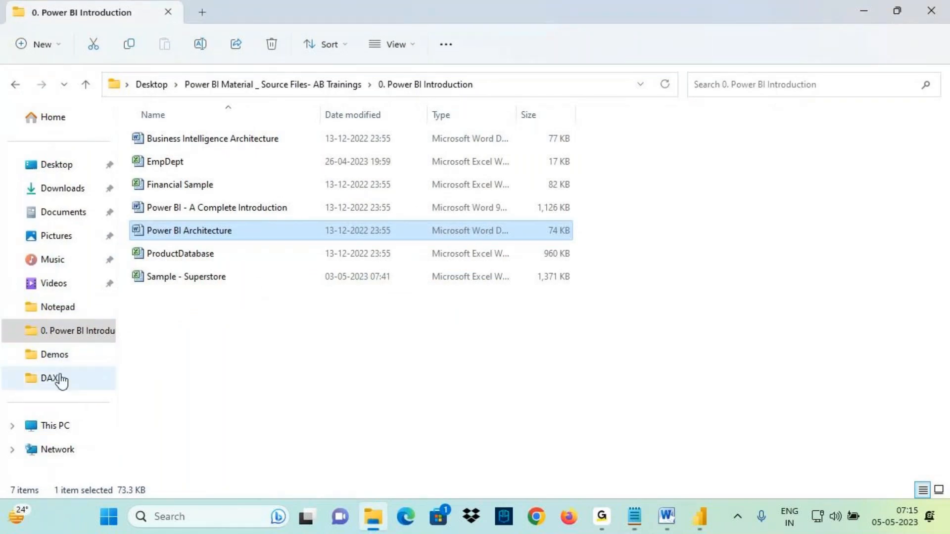
pyautogui.click(50, 378)
pyautogui.doubleClick(230, 402)
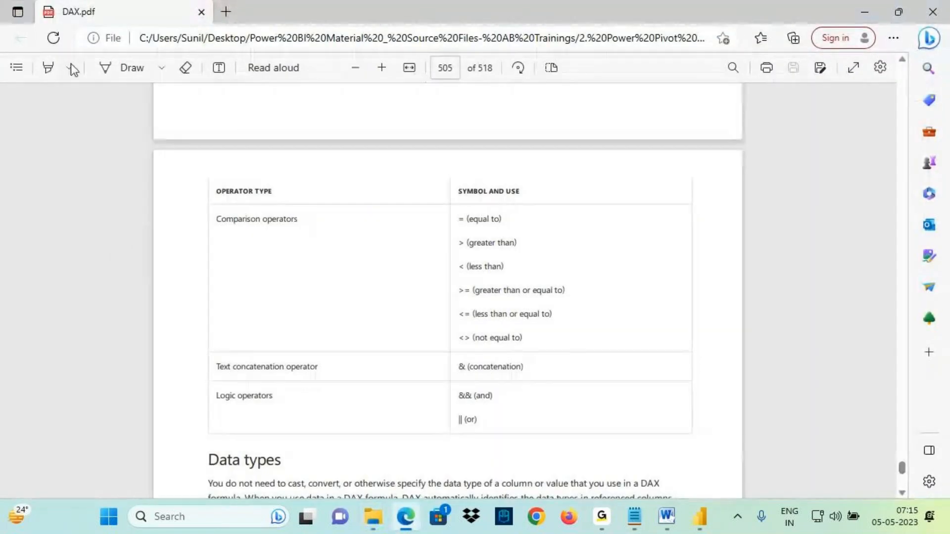
pyautogui.click(18, 68)
pyautogui.hotkey('ctrl', '2')
pyautogui.moveTo(70, 162); pyautogui.dragTo(202, 195)
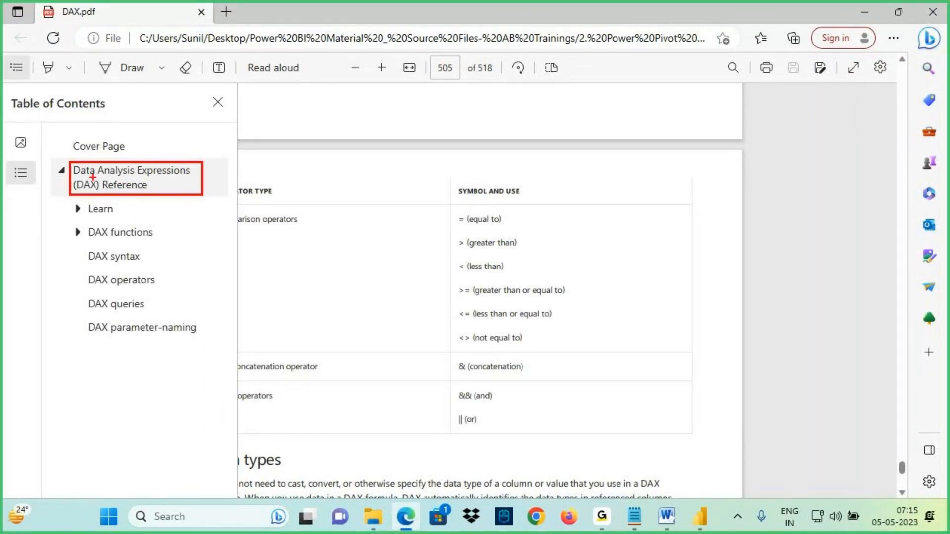
pyautogui.moveTo(92, 177); pyautogui.dragTo(190, 171)
pyautogui.moveTo(95, 189); pyautogui.dragTo(184, 186)
pyautogui.moveTo(87, 243)
pyautogui.mouseDown()
pyautogui.moveTo(150, 244)
pyautogui.moveTo(85, 240)
pyautogui.mouseUp()
pyautogui.press('Escape')
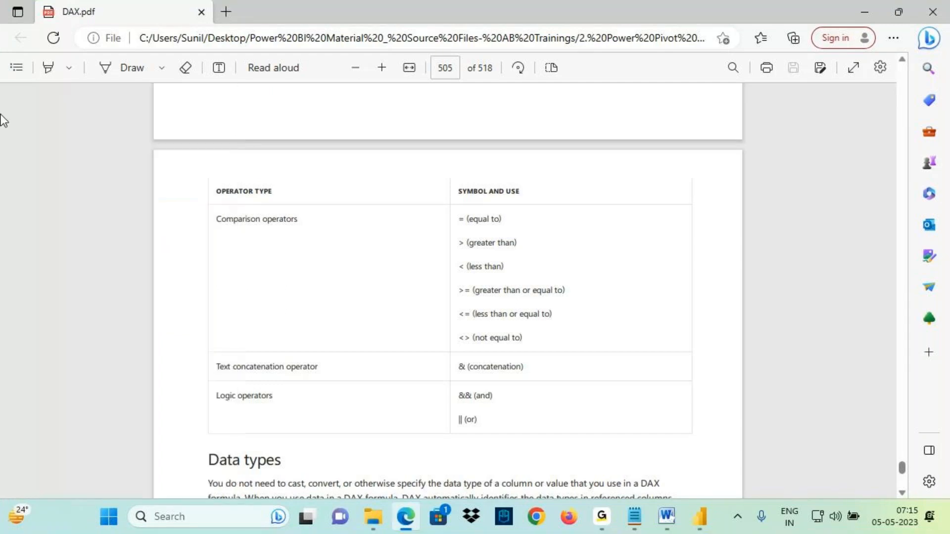
# - Reopen the table of contents and expand the DAX functions section to see its categories
pyautogui.click(21, 72)
pyautogui.click(77, 233)
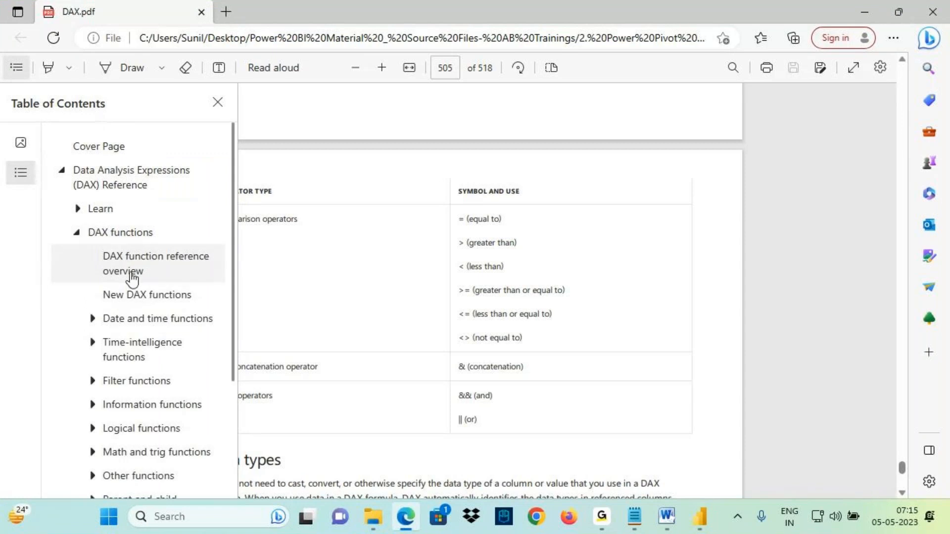
pyautogui.scroll(-3, 132, 271)
pyautogui.scroll(2, 124, 317)
pyautogui.hotkey('ctrl', '2')
pyautogui.moveTo(111, 269); pyautogui.dragTo(216, 272)
pyautogui.moveTo(104, 295); pyautogui.dragTo(180, 297)
pyautogui.moveTo(104, 333); pyautogui.dragTo(193, 339)
pyautogui.moveTo(109, 359); pyautogui.dragTo(194, 361)
pyautogui.moveTo(104, 403); pyautogui.dragTo(218, 403)
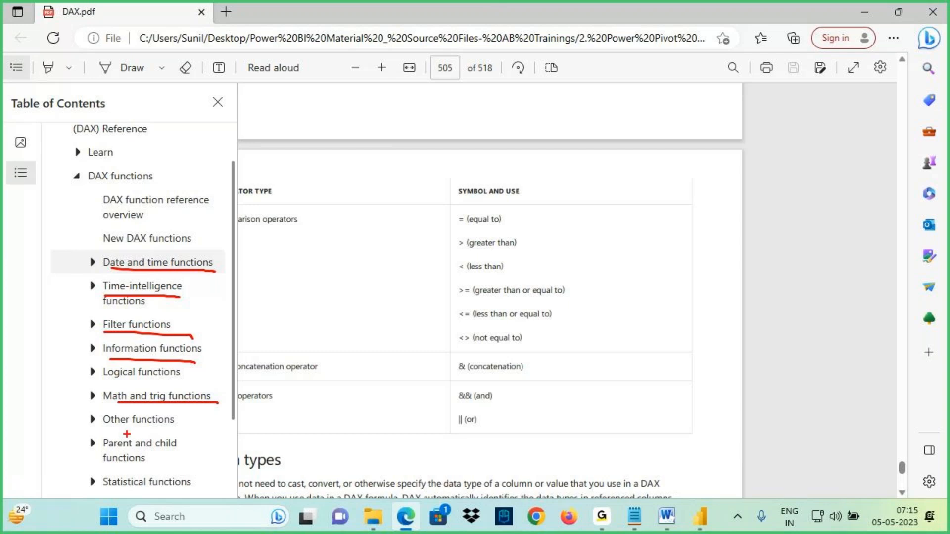
pyautogui.moveTo(142, 187); pyautogui.dragTo(153, 359)
pyautogui.moveTo(127, 300); pyautogui.dragTo(159, 374)
pyautogui.moveTo(177, 296); pyautogui.dragTo(162, 375)
pyautogui.moveTo(232, 165); pyautogui.dragTo(411, 81)
pyautogui.moveTo(410, 82)
pyautogui.mouseDown()
pyautogui.moveTo(399, 126)
pyautogui.moveTo(427, 99)
pyautogui.mouseUp()
pyautogui.moveTo(434, 53); pyautogui.dragTo(435, 113)
pyautogui.moveTo(447, 59); pyautogui.dragTo(446, 104)
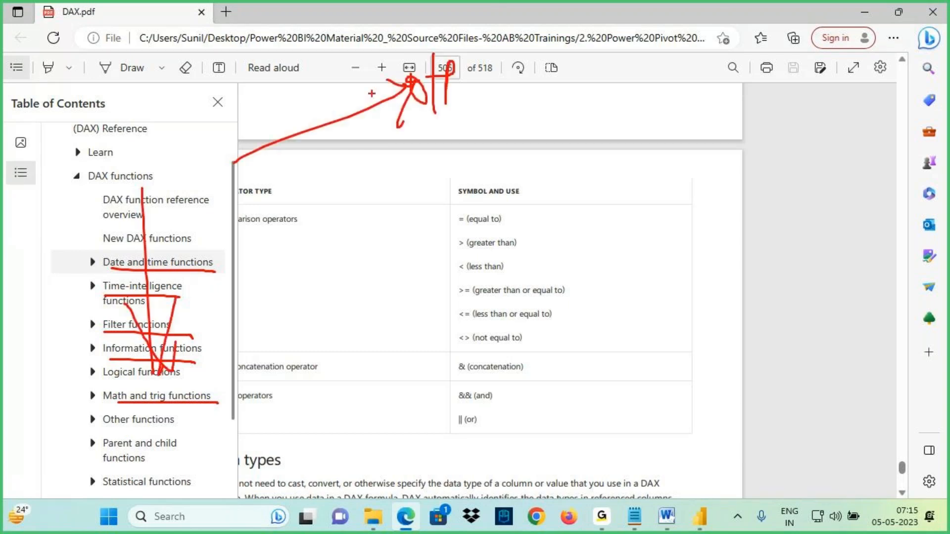
pyautogui.moveTo(108, 194); pyautogui.dragTo(144, 247)
pyautogui.moveTo(158, 207); pyautogui.dragTo(143, 259)
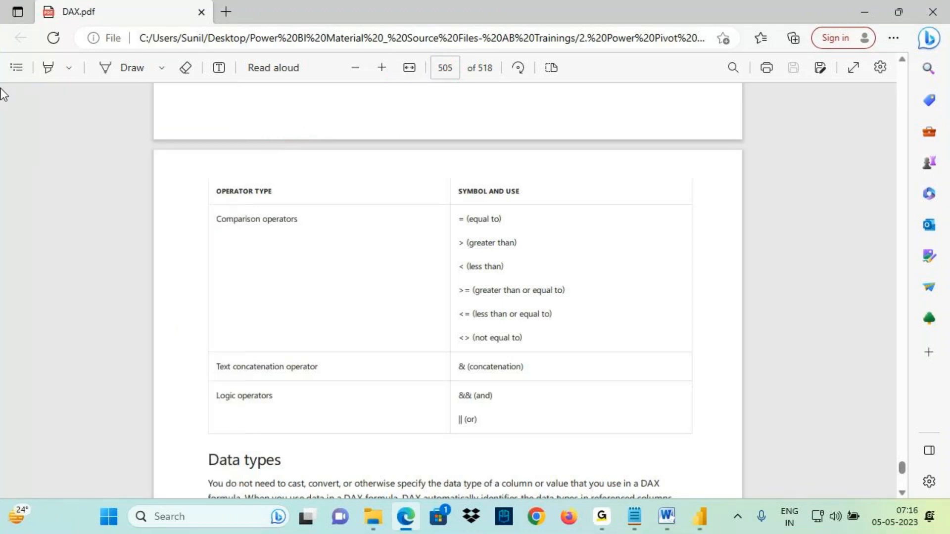
# - Expand and browse the Date and time functions list in the table of contents, then collapse it
pyautogui.click(16, 68)
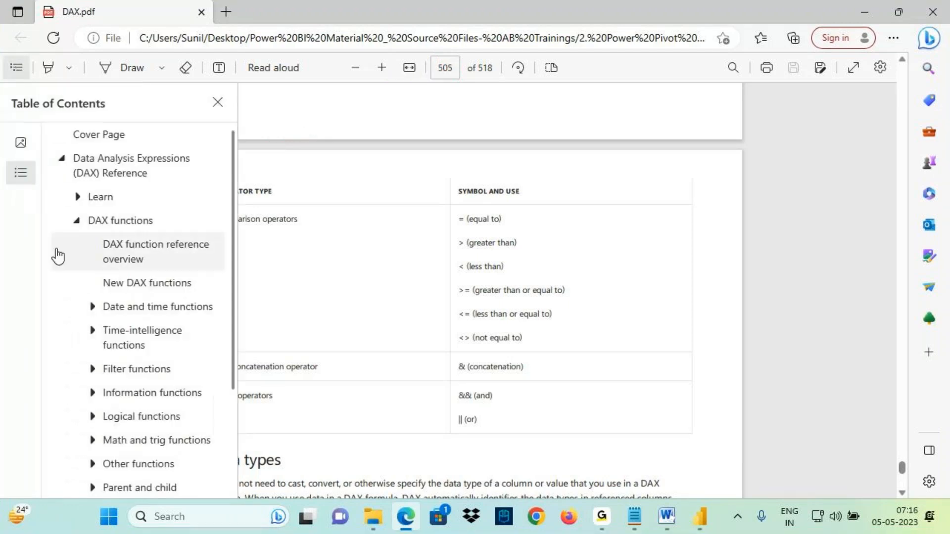
pyautogui.click(90, 312)
pyautogui.scroll(-2, 114, 321)
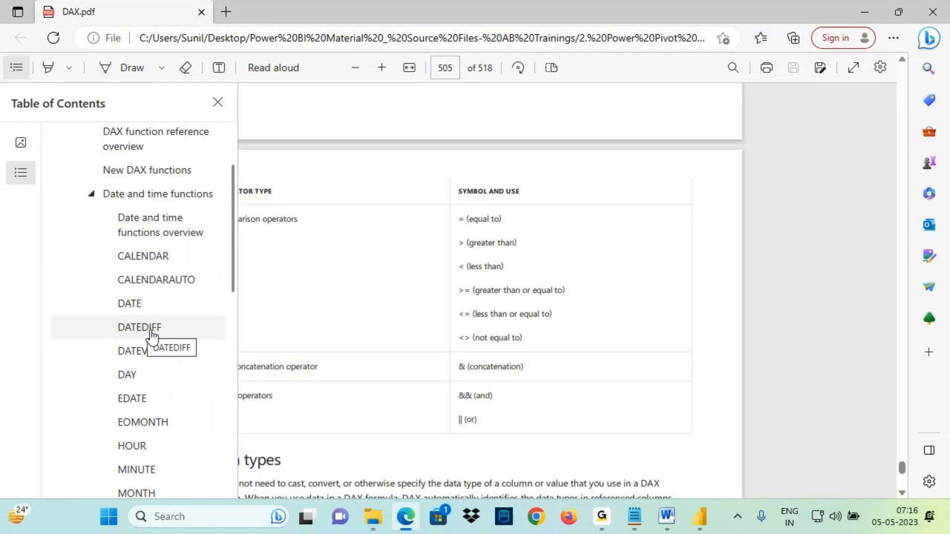
pyautogui.scroll(-3, 141, 336)
pyautogui.scroll(-2, 147, 334)
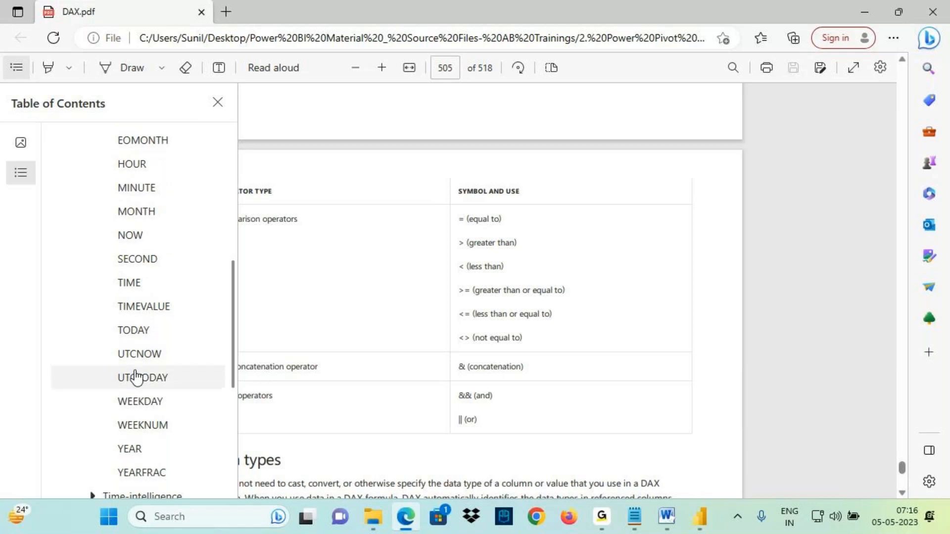
pyautogui.scroll(-3, 153, 386)
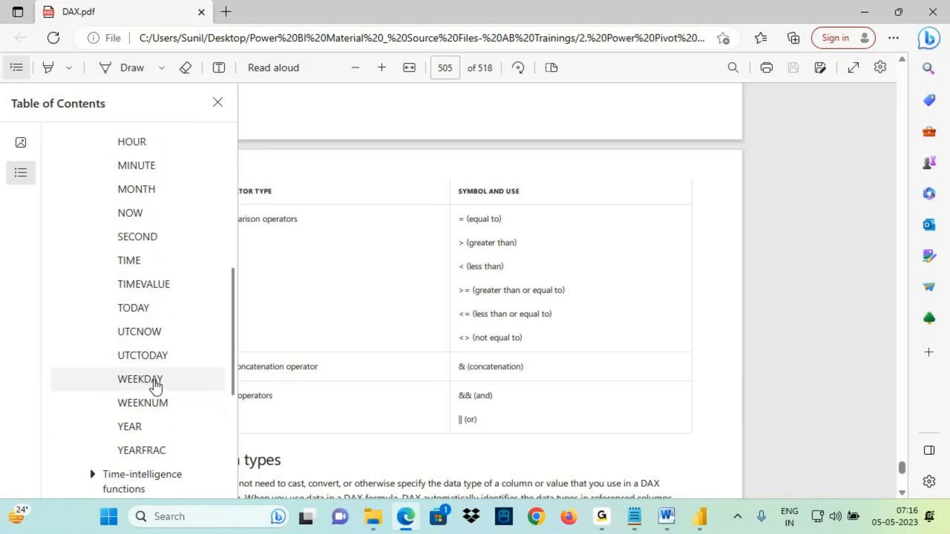
pyautogui.scroll(3, 149, 317)
pyautogui.scroll(5, 147, 323)
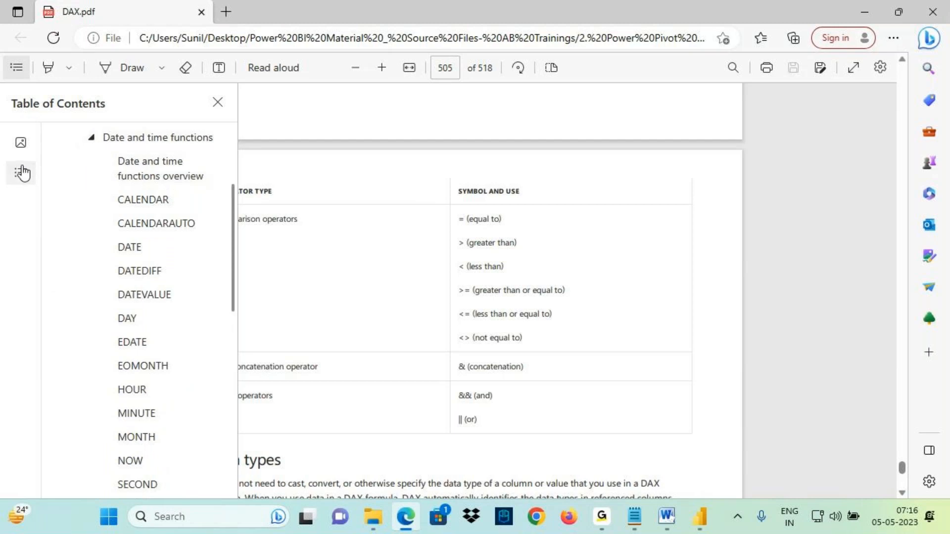
pyautogui.click(91, 140)
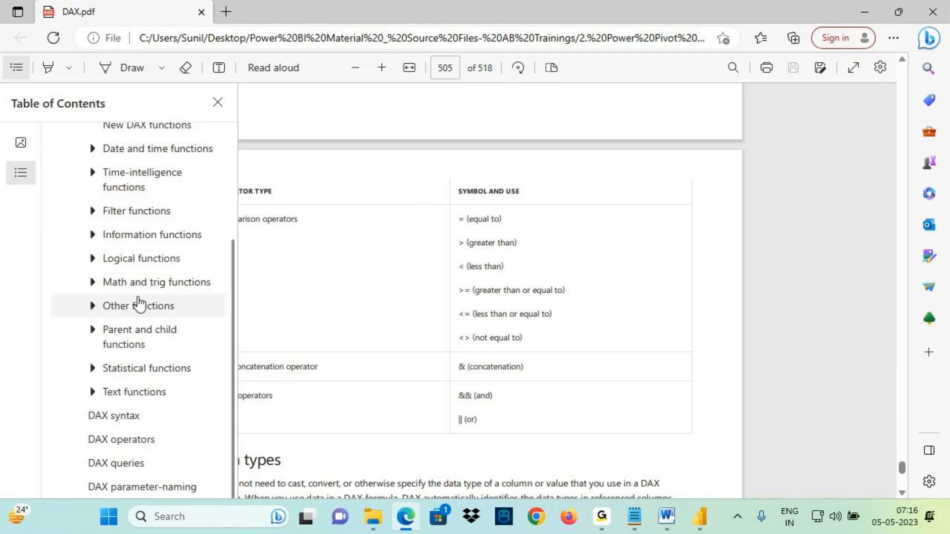
# - Go to the DAX operators and constants section of the PDF
pyautogui.click(125, 440)
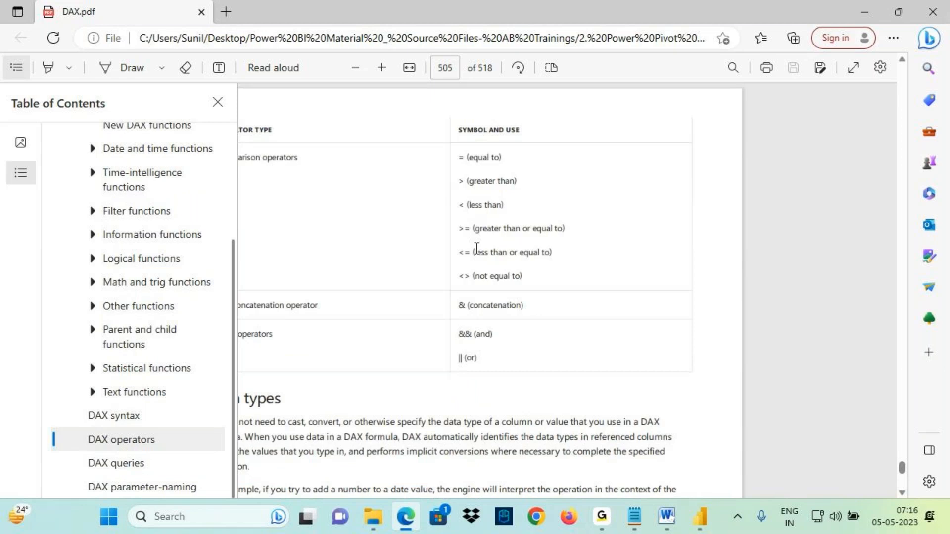
pyautogui.scroll(6, 473, 275)
pyautogui.scroll(4, 479, 302)
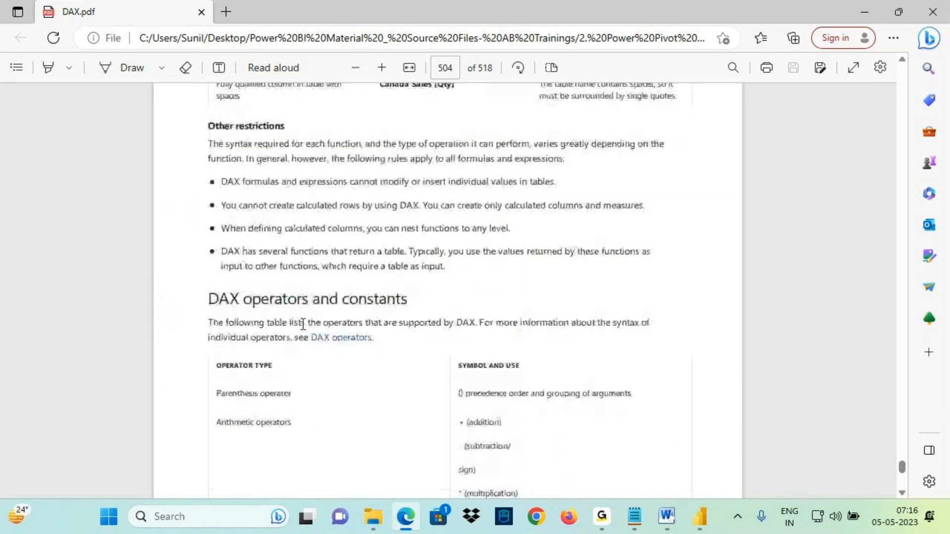
pyautogui.moveTo(206, 287); pyautogui.dragTo(319, 312)
pyautogui.moveTo(281, 246); pyautogui.dragTo(270, 279)
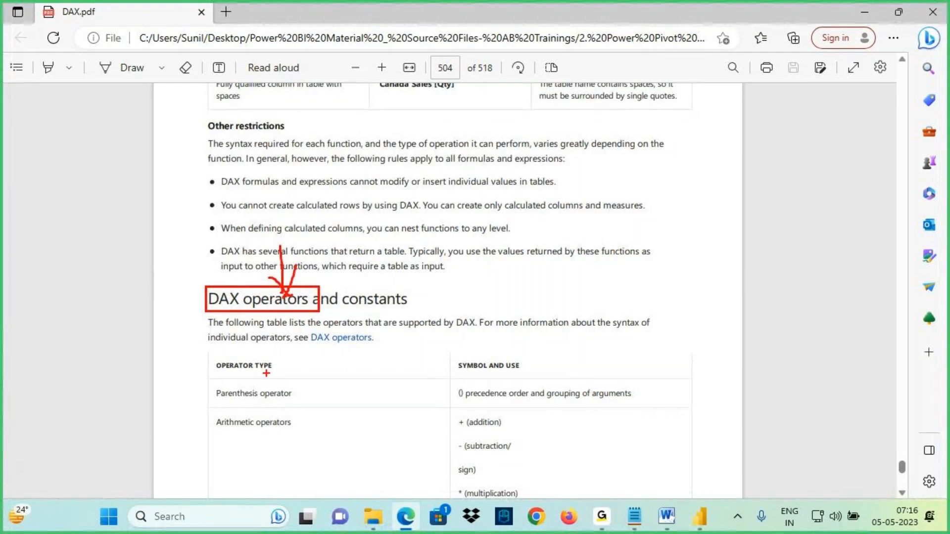
pyautogui.scroll(-5, 314, 337)
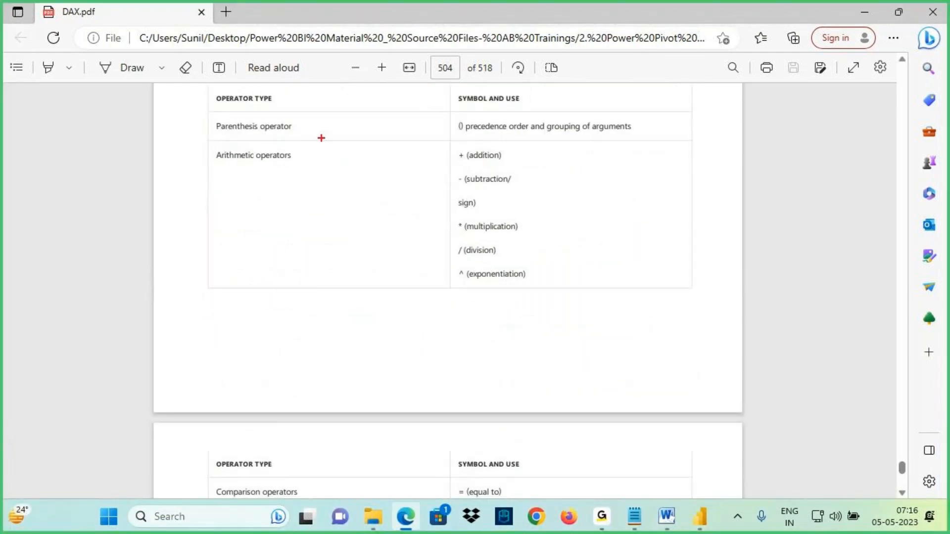
# - Zoom into the operators table to examine the arithmetic operators
pyautogui.click(382, 67)
pyautogui.click(381, 68)
pyautogui.click(381, 68)
pyautogui.click(381, 67)
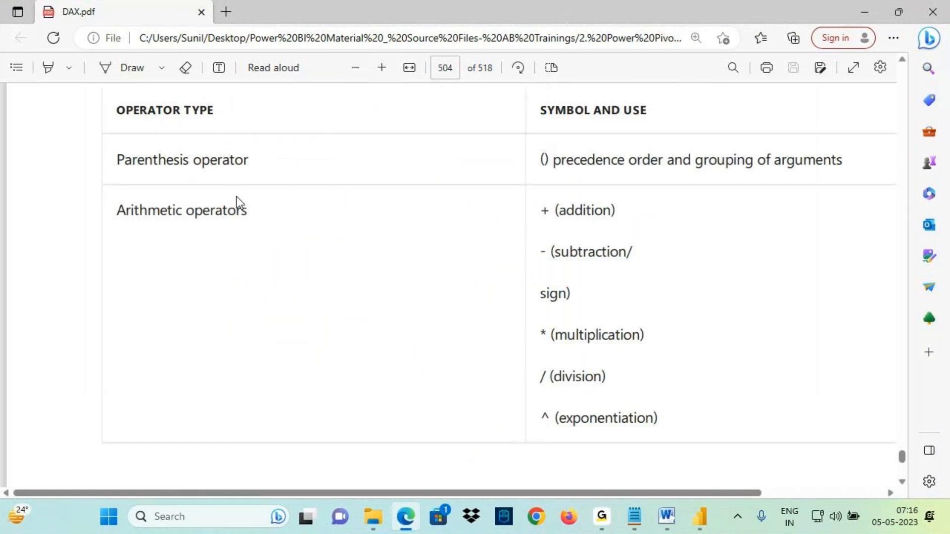
pyautogui.moveTo(123, 222); pyautogui.dragTo(264, 228)
pyautogui.moveTo(536, 222)
pyautogui.mouseDown()
pyautogui.moveTo(560, 219)
pyautogui.moveTo(517, 406)
pyautogui.moveTo(584, 197)
pyautogui.mouseUp()
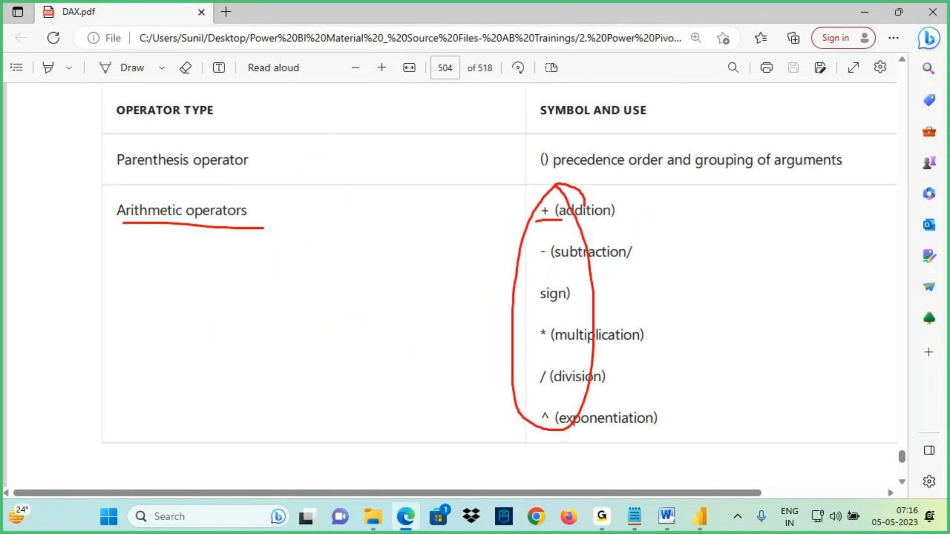
pyautogui.press('Escape')
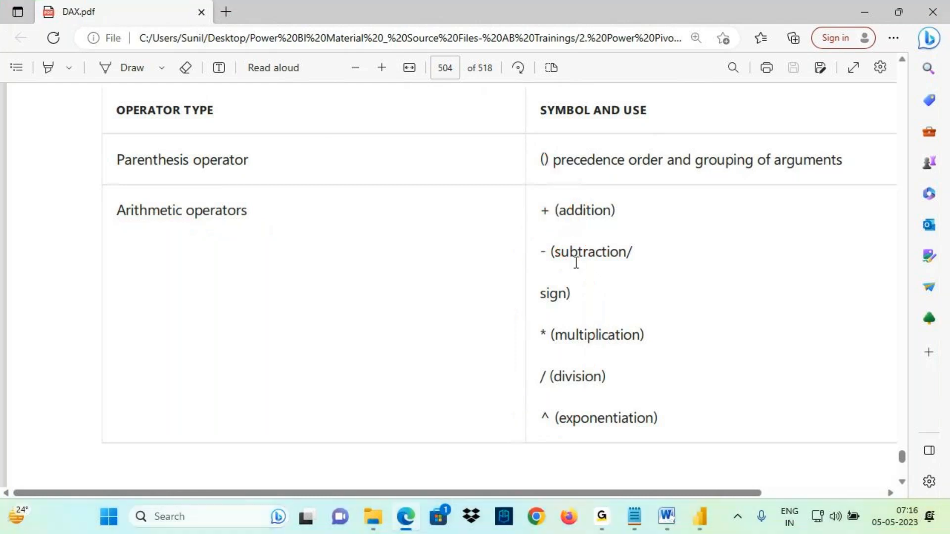
# - Scroll down to examine the comparison, text concatenation and logical operators
pyautogui.scroll(-5, 581, 266)
pyautogui.scroll(-5, 581, 266)
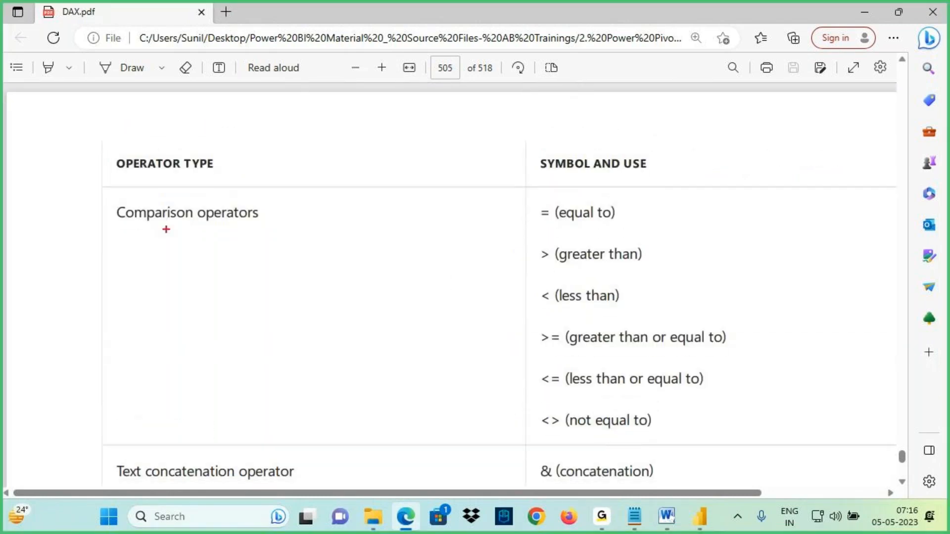
pyautogui.moveTo(148, 229); pyautogui.dragTo(263, 232)
pyautogui.moveTo(528, 200); pyautogui.dragTo(579, 450)
pyautogui.moveTo(533, 265); pyautogui.dragTo(563, 262)
pyautogui.moveTo(543, 309); pyautogui.dragTo(576, 307)
pyautogui.moveTo(533, 361); pyautogui.dragTo(563, 358)
pyautogui.moveTo(538, 391); pyautogui.dragTo(570, 391)
pyautogui.moveTo(535, 440); pyautogui.dragTo(586, 435)
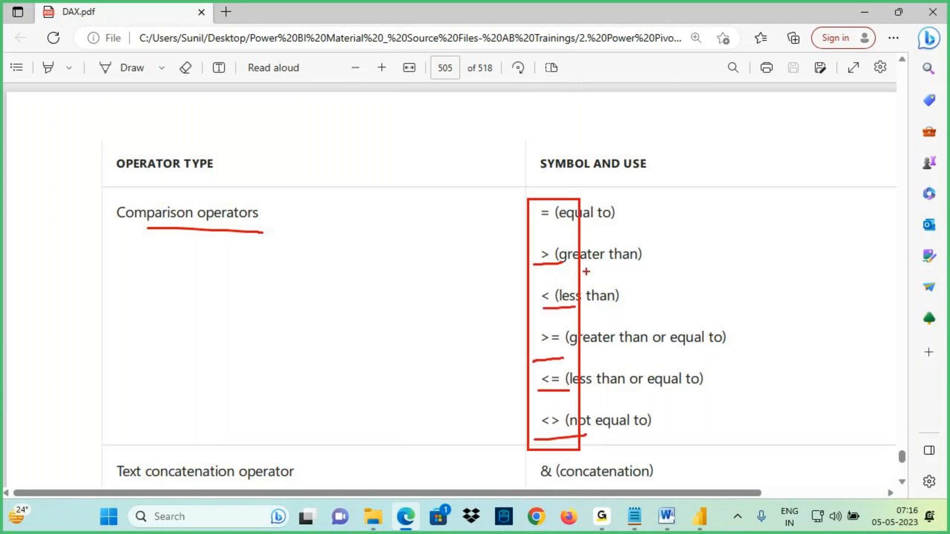
pyautogui.press('Escape')
pyautogui.scroll(-4, 586, 275)
pyautogui.hotkey('ctrl', '2')
pyautogui.moveTo(129, 340); pyautogui.dragTo(240, 340)
pyautogui.moveTo(500, 312); pyautogui.dragTo(605, 146)
pyautogui.press('Escape')
# - Return to the notes and select the word "Opearators" in the DAX Language line
pyautogui.click(635, 516)
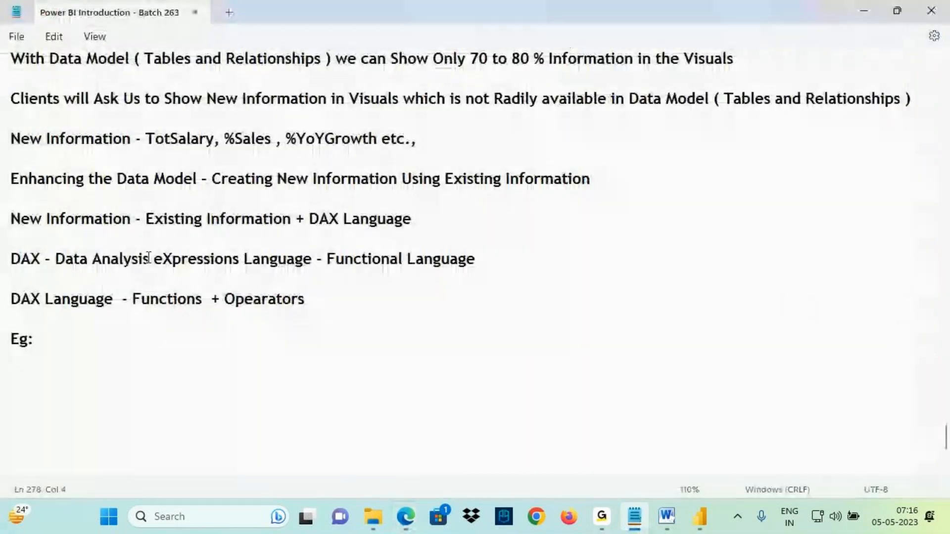
pyautogui.moveTo(132, 299); pyautogui.dragTo(304, 299)
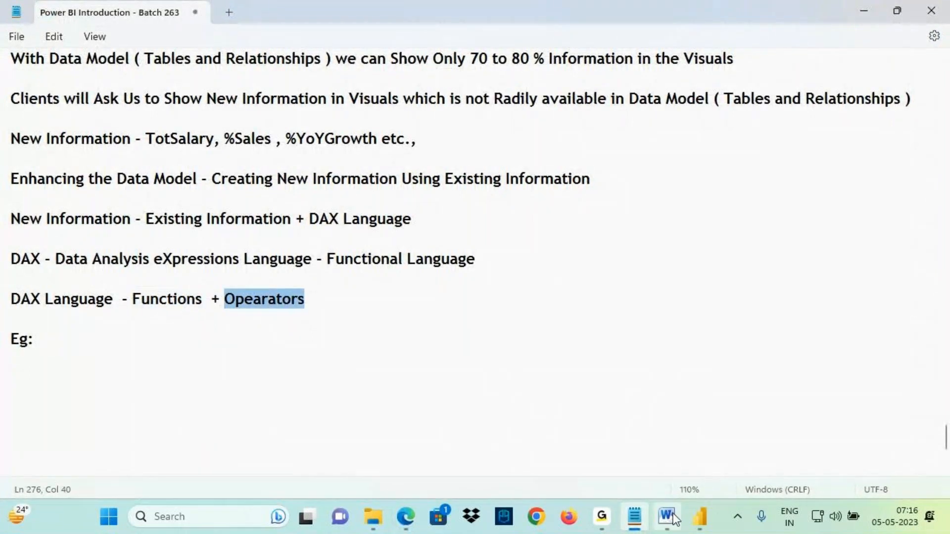
pyautogui.click(700, 516)
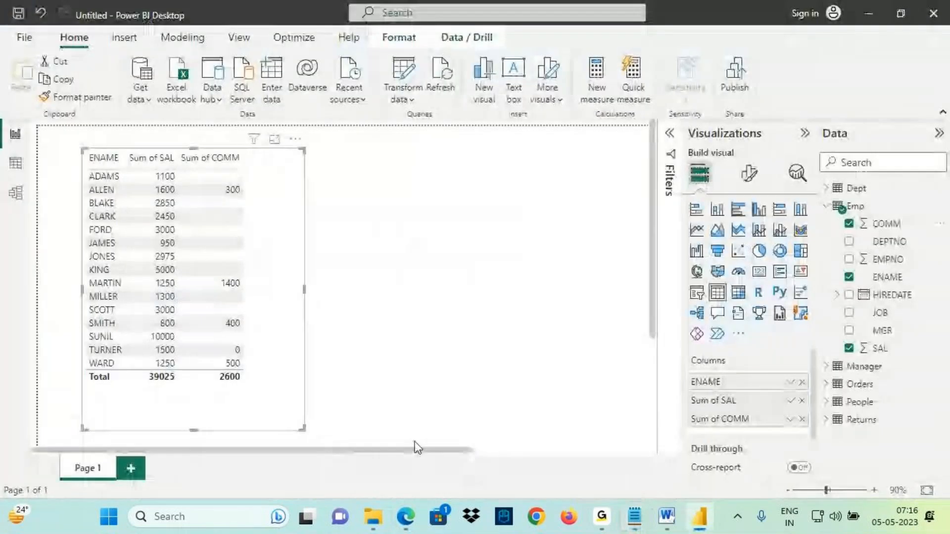
# - Switch back to the DAX PDF and reopen its table of contents at the DAX functions section
pyautogui.click(408, 521)
pyautogui.click(18, 69)
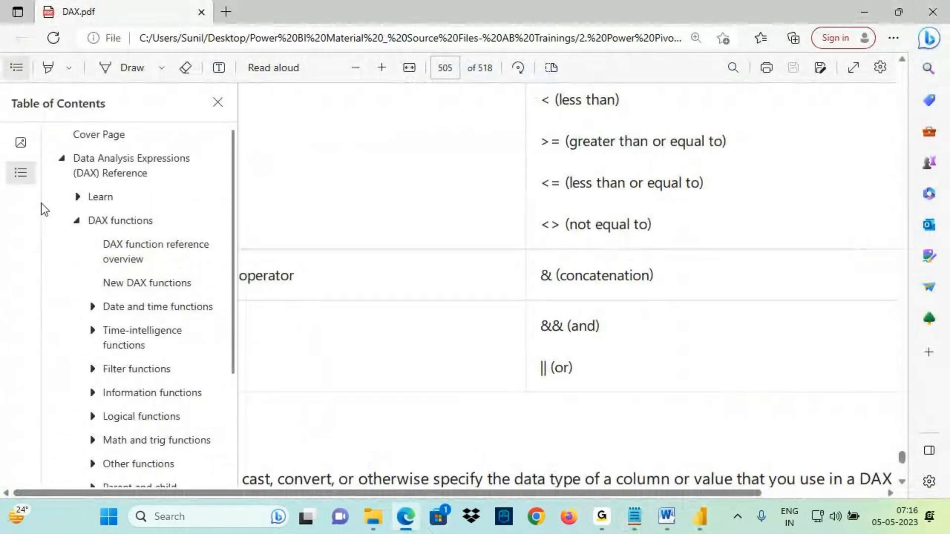
pyautogui.click(78, 232)
pyautogui.click(78, 233)
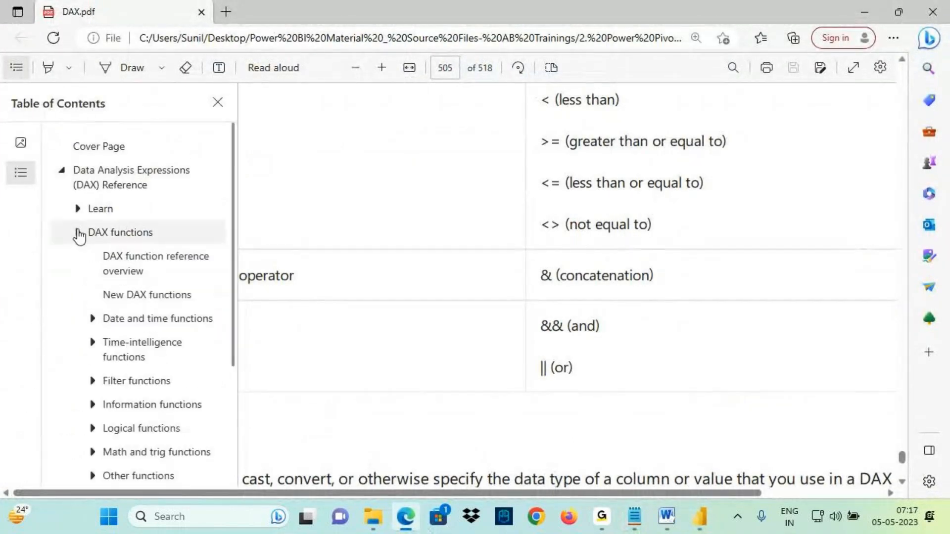
# - Open the Math and trig functions section of the DAX reference and scroll through its list of functions
pyautogui.scroll(-3, 126, 307)
pyautogui.click(148, 271)
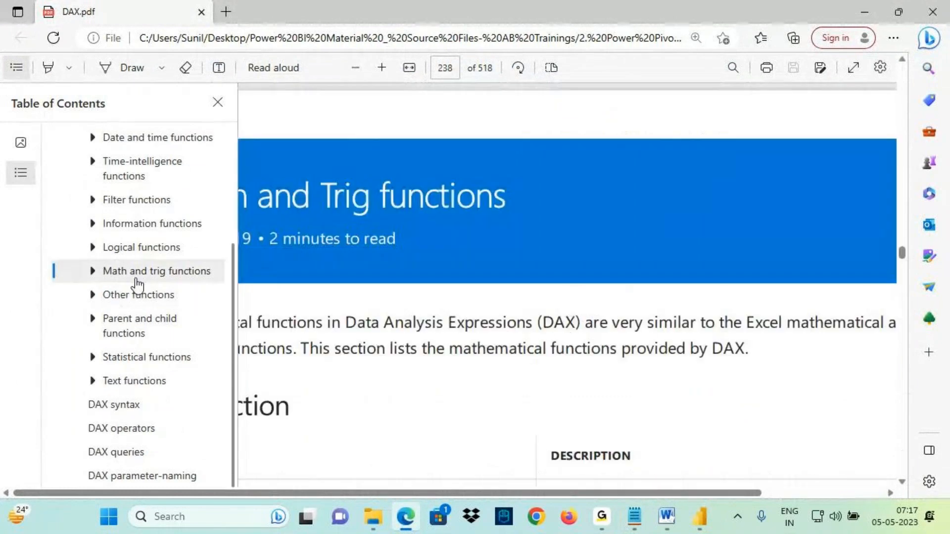
pyautogui.click(482, 384)
pyautogui.scroll(-5, 354, 361)
pyautogui.scroll(-15, 170, 339)
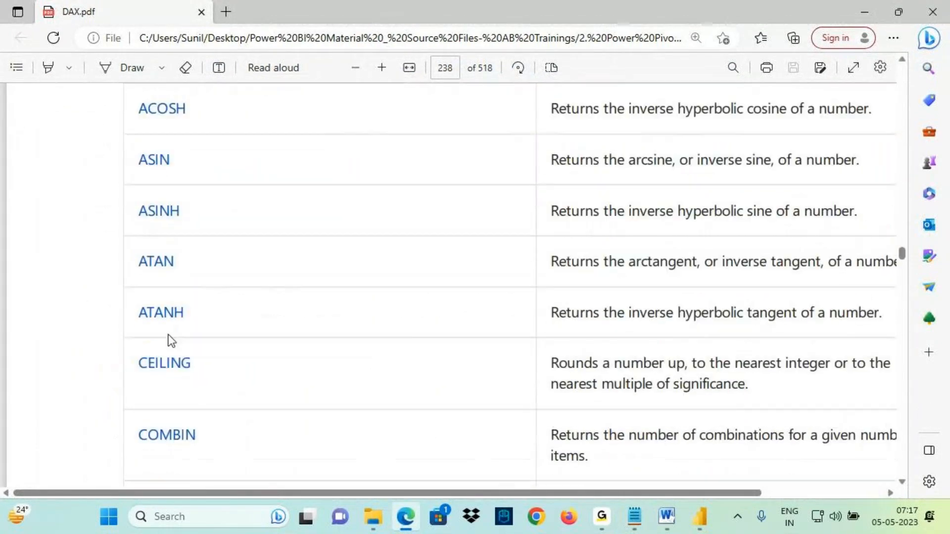
pyautogui.scroll(-15, 173, 299)
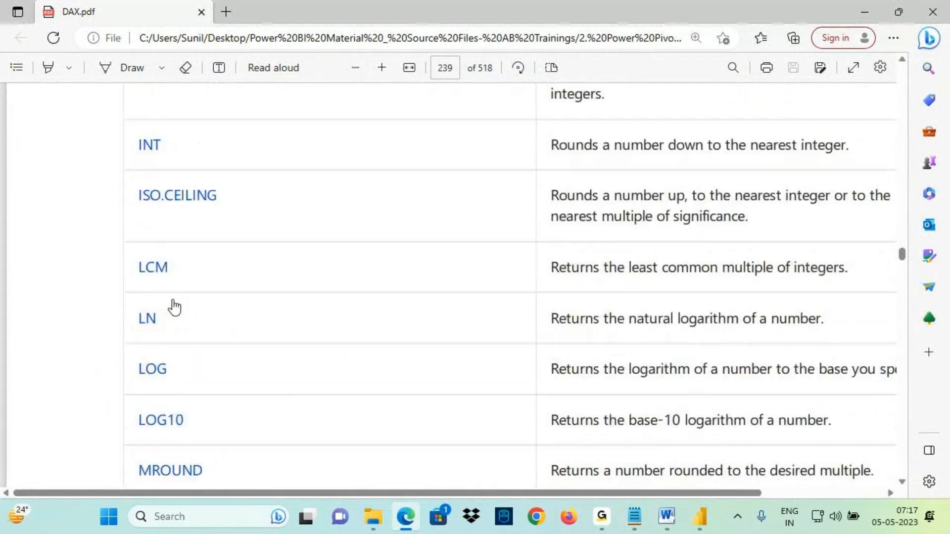
pyautogui.scroll(-5, 173, 322)
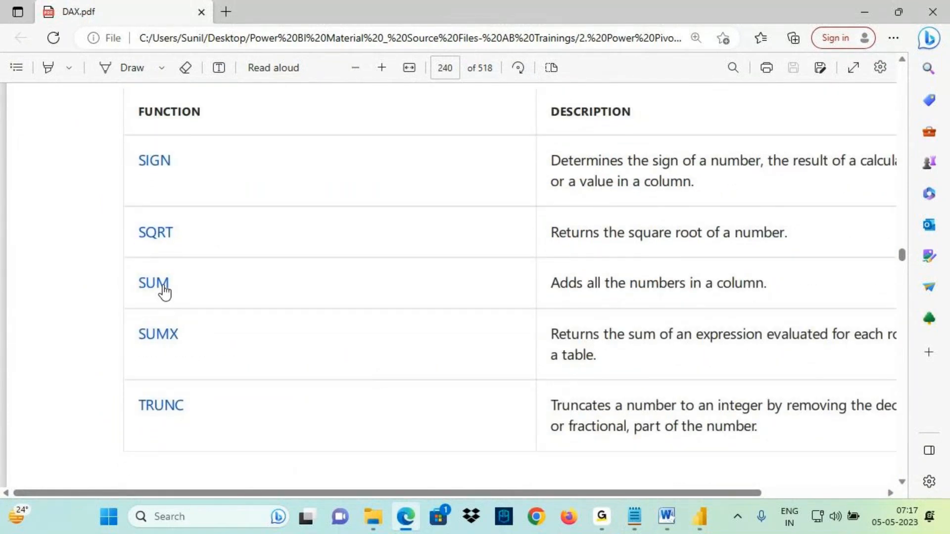
pyautogui.scroll(-8, 163, 297)
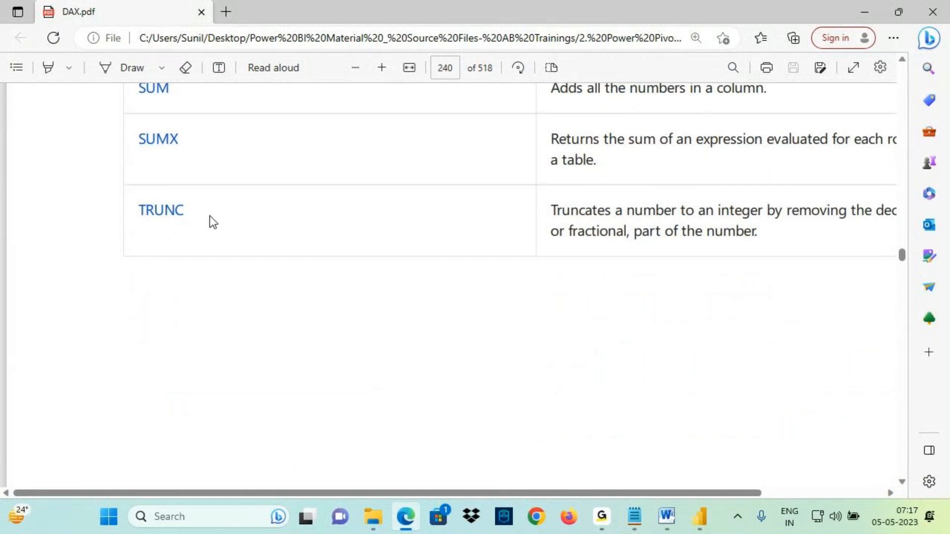
pyautogui.scroll(5, 254, 288)
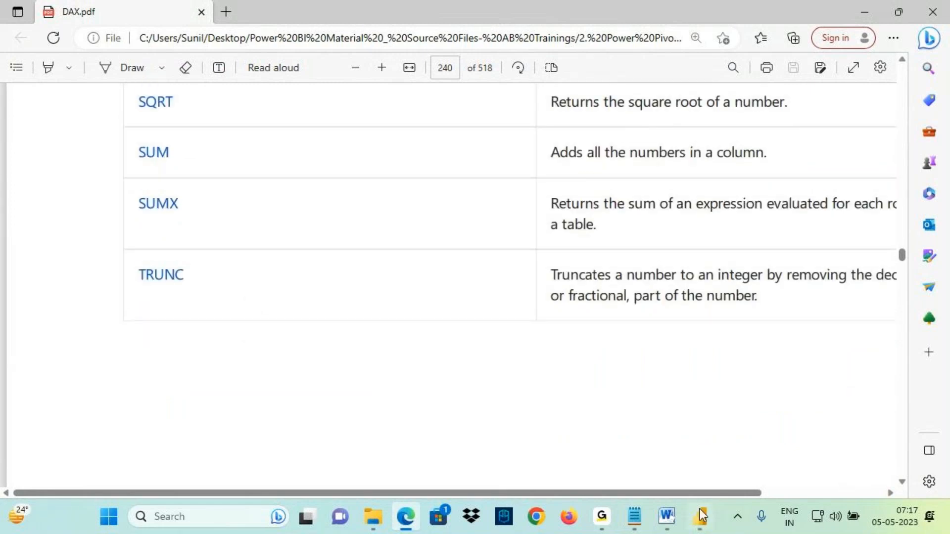
# - Return to the notes and delete the "Eg:" line below the DAX Language line
pyautogui.moveTo(687, 529)
pyautogui.click(627, 526)
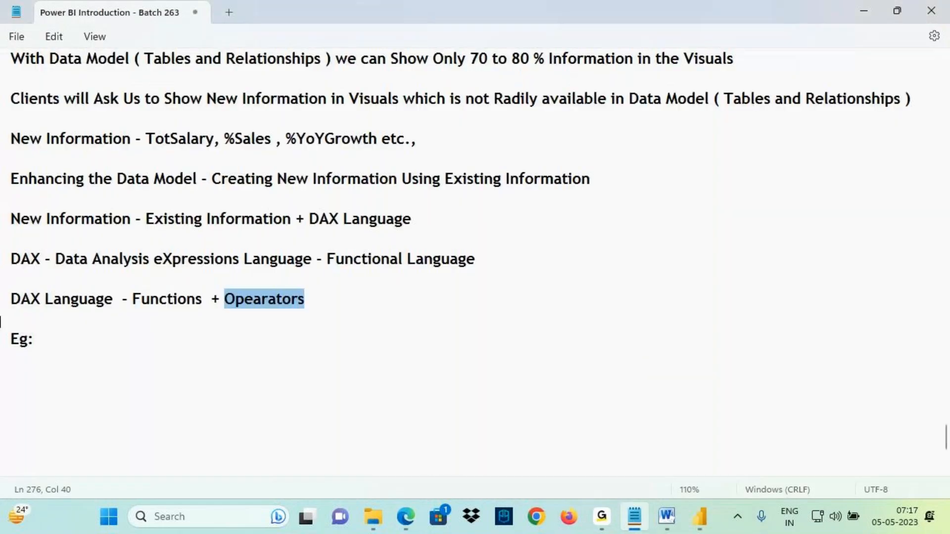
pyautogui.click(113, 301)
pyautogui.moveTo(43, 339); pyautogui.dragTo(2, 346)
pyautogui.press('Delete')
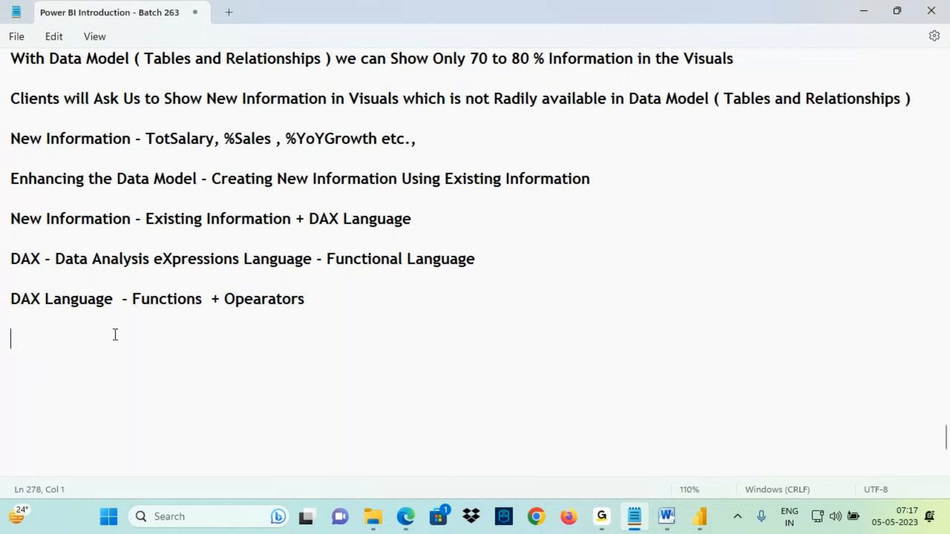
pyautogui.moveTo(143, 308)
pyautogui.mouseDown()
pyautogui.moveTo(186, 307)
pyautogui.moveTo(179, 346)
pyautogui.mouseUp()
pyautogui.moveTo(179, 332); pyautogui.dragTo(162, 360)
pyautogui.moveTo(236, 311); pyautogui.dragTo(283, 307)
pyautogui.moveTo(264, 311)
pyautogui.mouseDown()
pyautogui.moveTo(264, 335)
pyautogui.moveTo(275, 332)
pyautogui.mouseUp()
pyautogui.moveTo(275, 319); pyautogui.dragTo(270, 348)
pyautogui.moveTo(26, 230); pyautogui.dragTo(164, 229)
pyautogui.moveTo(56, 232); pyautogui.dragTo(124, 232)
pyautogui.moveTo(180, 201)
pyautogui.mouseDown()
pyautogui.moveTo(257, 197)
pyautogui.moveTo(190, 204)
pyautogui.moveTo(213, 206)
pyautogui.mouseUp()
pyautogui.moveTo(196, 192)
pyautogui.mouseDown()
pyautogui.moveTo(219, 202)
pyautogui.moveTo(207, 218)
pyautogui.moveTo(240, 232)
pyautogui.mouseUp()
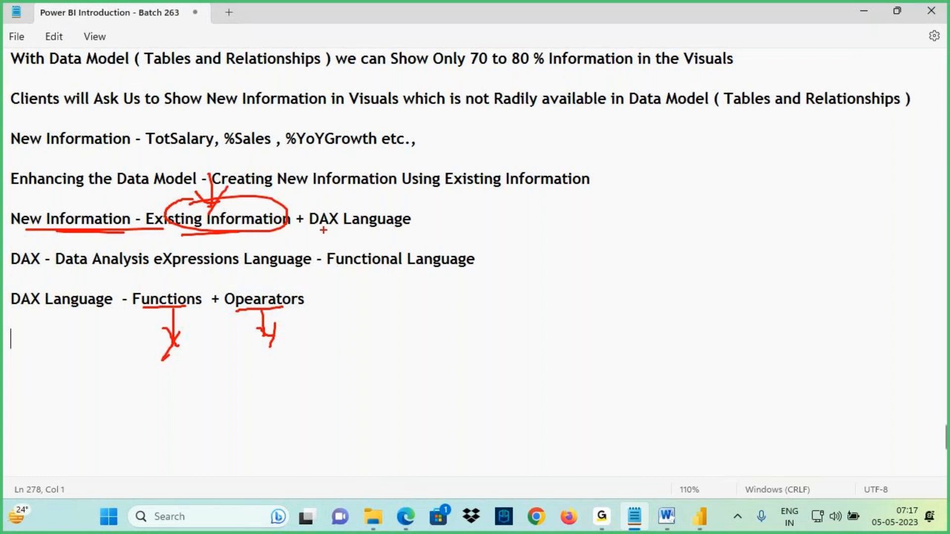
# - Copy "Functions + Opearators" into parentheses after "DAX Language" on the New Information line
pyautogui.moveTo(361, 229); pyautogui.dragTo(385, 231)
pyautogui.write('`')
pyautogui.click(430, 220)
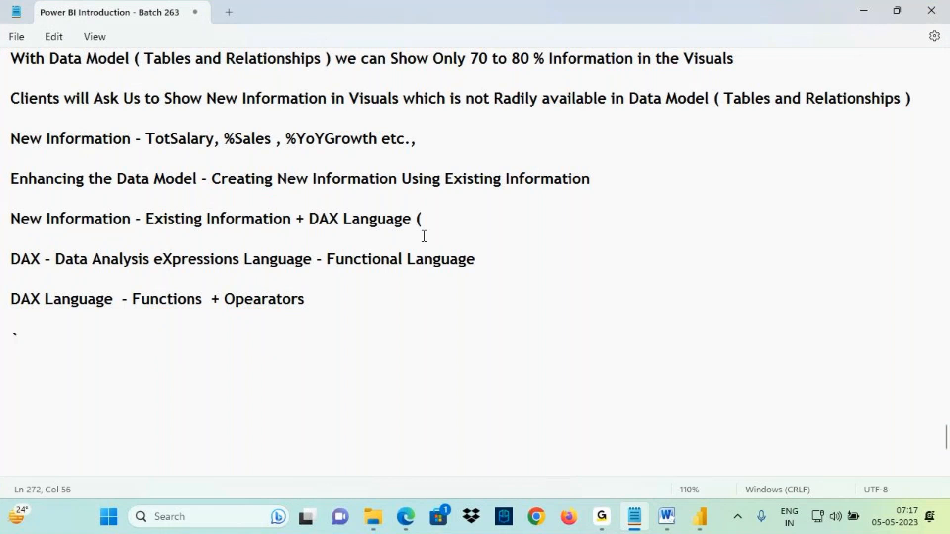
pyautogui.moveTo(131, 299); pyautogui.dragTo(321, 293)
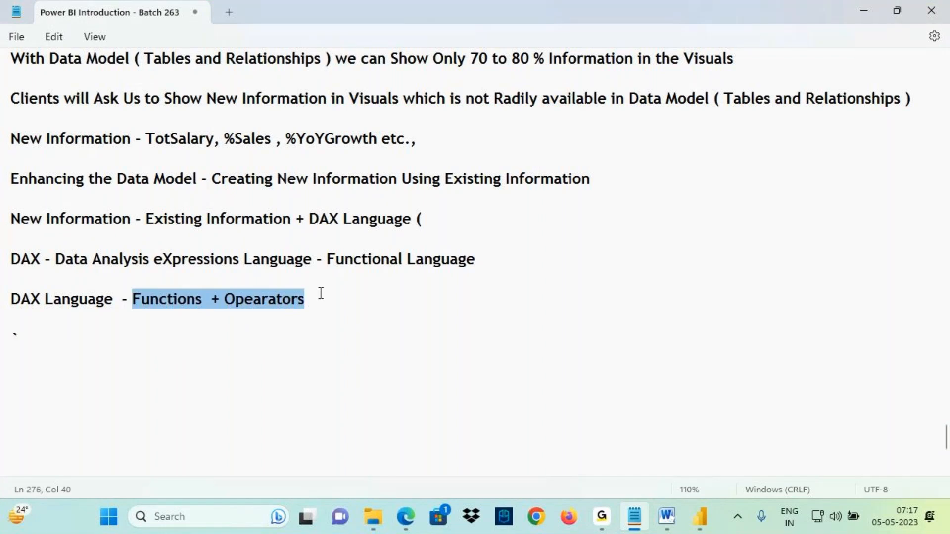
pyautogui.hotkey('ctrl', 'c')
pyautogui.click(439, 221)
pyautogui.hotkey('ctrl', 'v')
pyautogui.moveTo(448, 228); pyautogui.dragTo(555, 231)
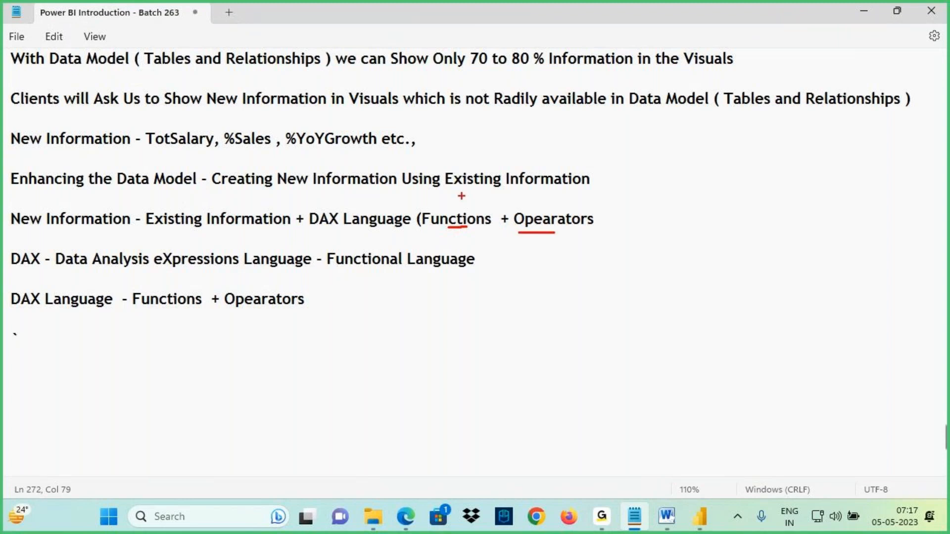
pyautogui.moveTo(468, 179)
pyautogui.mouseDown()
pyautogui.moveTo(467, 208)
pyautogui.moveTo(478, 198)
pyautogui.mouseUp()
pyautogui.moveTo(517, 181)
pyautogui.mouseDown()
pyautogui.moveTo(526, 218)
pyautogui.moveTo(536, 210)
pyautogui.mouseUp()
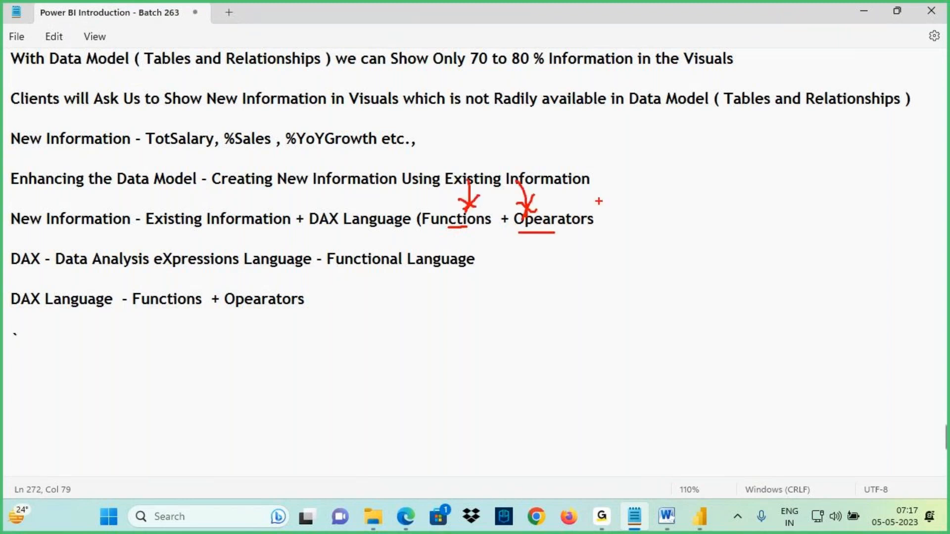
pyautogui.press('Escape')
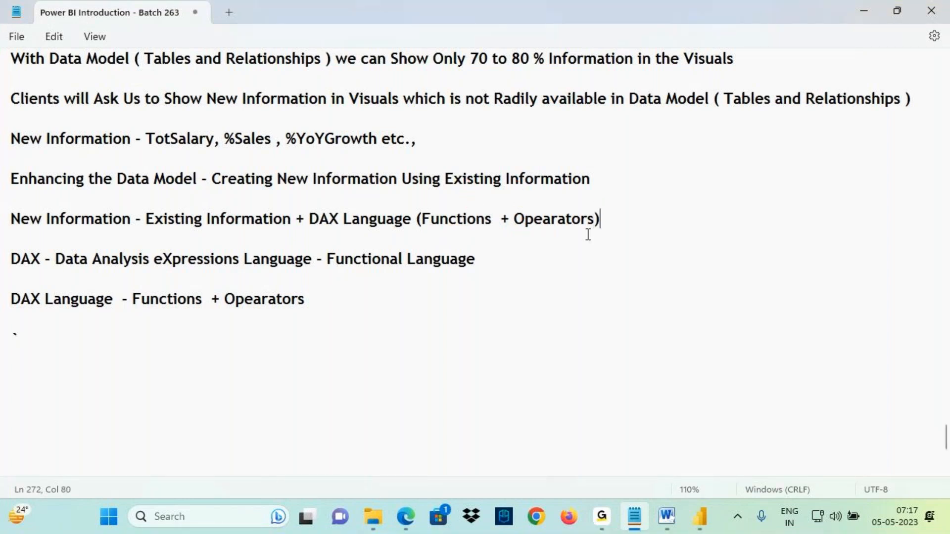
# - Switch to Power BI Desktop and open the Model view showing the table relationships
pyautogui.click(699, 524)
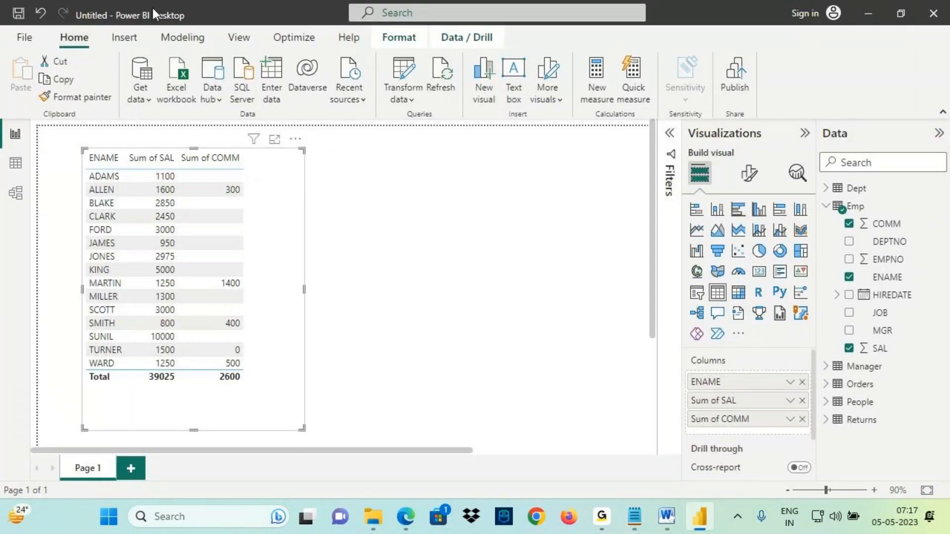
pyautogui.hotkey('ctrl', '2')
pyautogui.moveTo(131, 24); pyautogui.dragTo(165, 24)
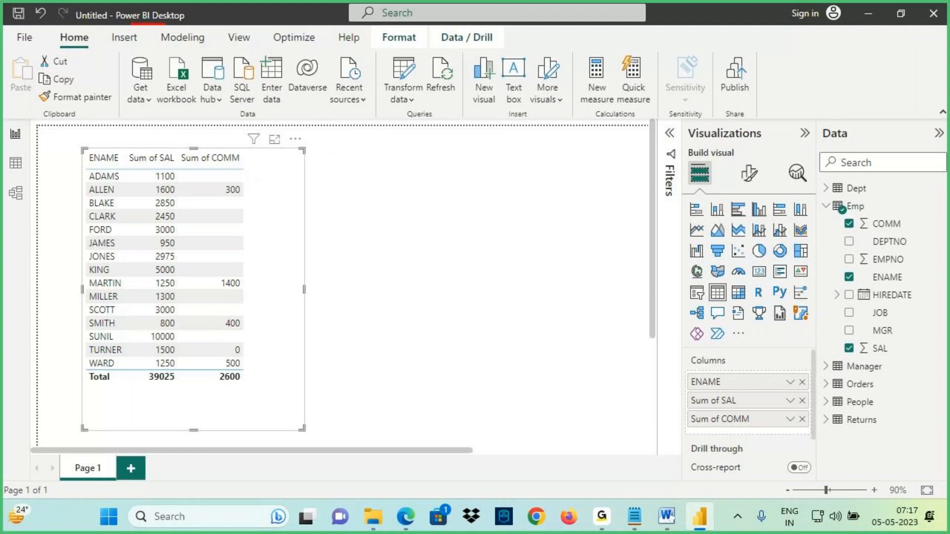
pyautogui.moveTo(410, 57)
pyautogui.mouseDown()
pyautogui.moveTo(382, 90)
pyautogui.moveTo(417, 89)
pyautogui.mouseUp()
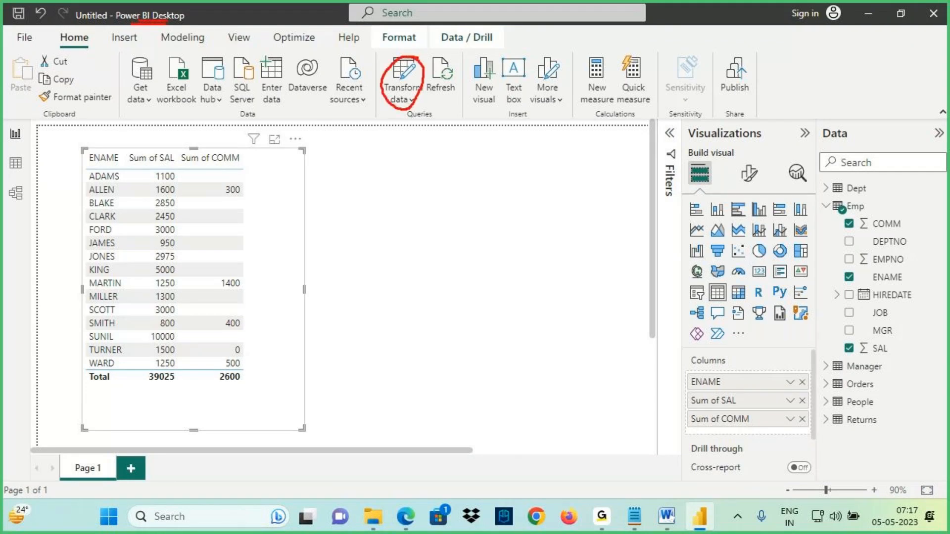
pyautogui.moveTo(417, 63)
pyautogui.mouseDown()
pyautogui.moveTo(430, 46)
pyautogui.moveTo(510, 36)
pyautogui.mouseUp()
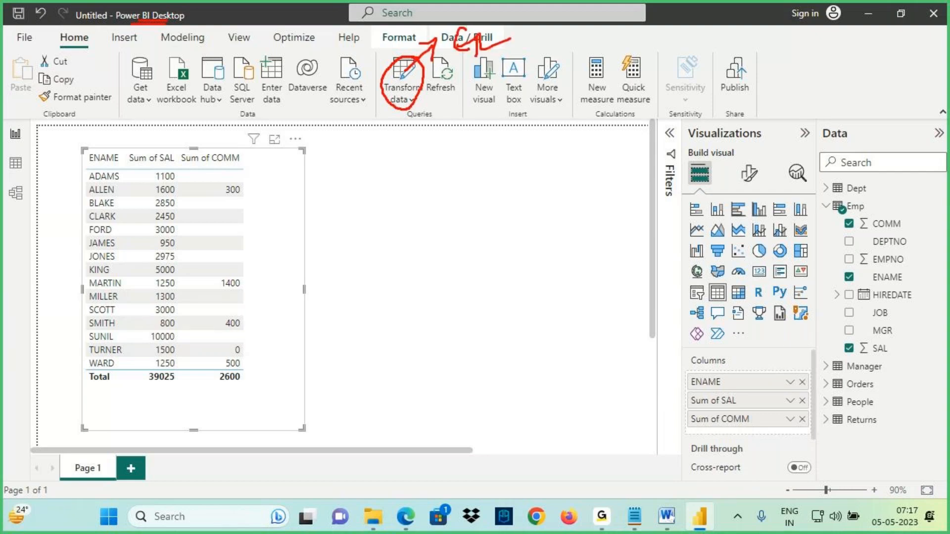
pyautogui.moveTo(459, 75); pyautogui.dragTo(495, 56)
pyautogui.moveTo(465, 119)
pyautogui.mouseDown()
pyautogui.moveTo(453, 144)
pyautogui.moveTo(502, 135)
pyautogui.mouseUp()
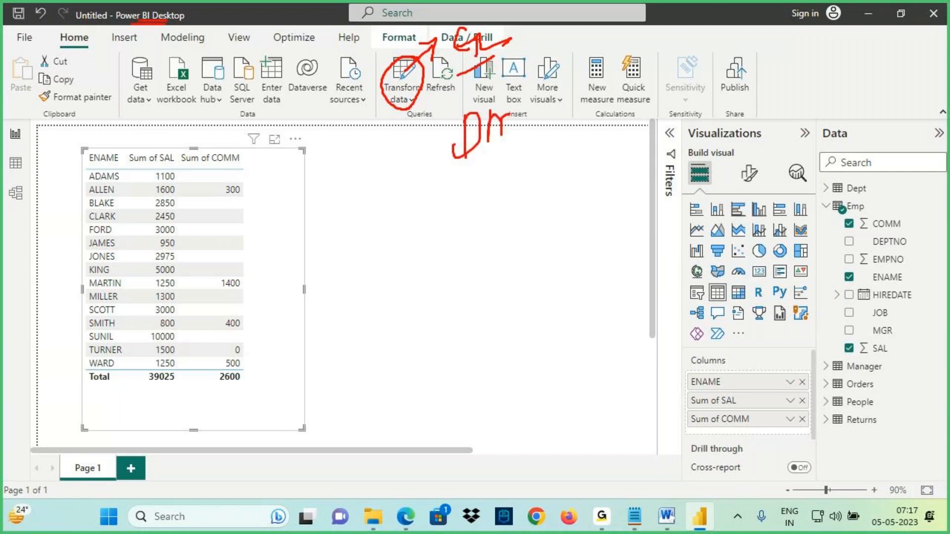
pyautogui.moveTo(477, 171)
pyautogui.mouseDown()
pyautogui.moveTo(528, 119)
pyautogui.moveTo(446, 158)
pyautogui.moveTo(512, 105)
pyautogui.mouseUp()
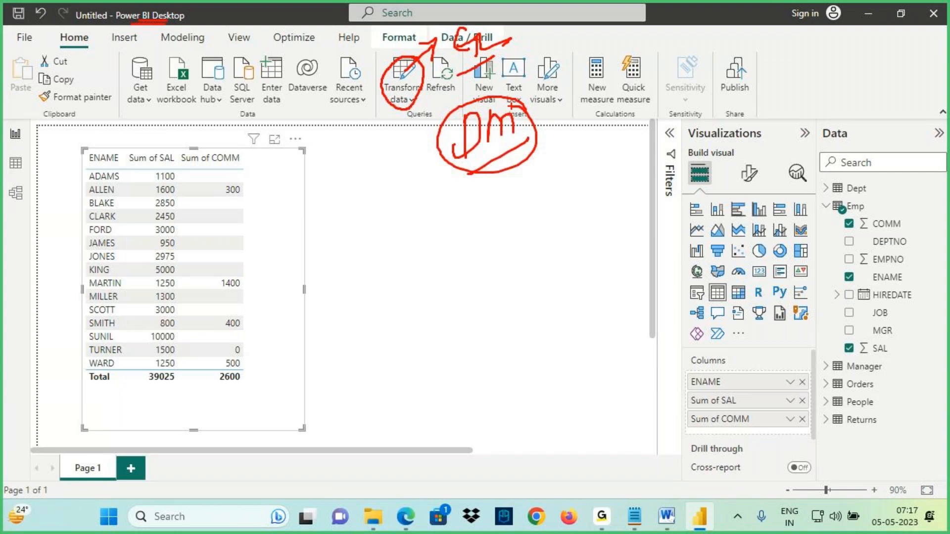
pyautogui.moveTo(34, 174)
pyautogui.mouseDown()
pyautogui.moveTo(5, 179)
pyautogui.moveTo(37, 176)
pyautogui.mouseUp()
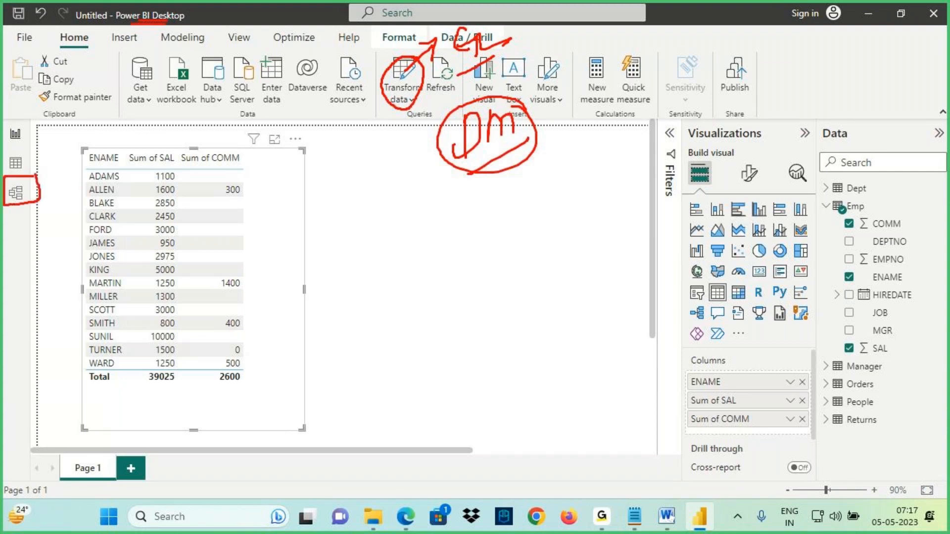
pyautogui.press('Escape')
pyautogui.click(16, 194)
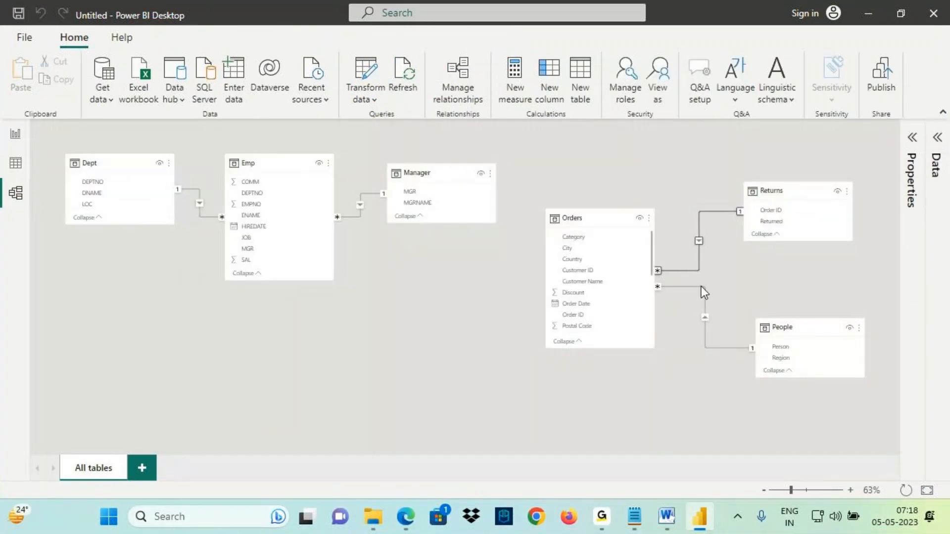
pyautogui.hotkey('ctrl', '2')
pyautogui.moveTo(663, 276)
pyautogui.mouseDown()
pyautogui.moveTo(715, 211)
pyautogui.moveTo(764, 211)
pyautogui.mouseUp()
pyautogui.moveTo(5, 201); pyautogui.dragTo(73, 196)
pyautogui.moveTo(49, 183)
pyautogui.mouseDown()
pyautogui.moveTo(64, 200)
pyautogui.moveTo(49, 227)
pyautogui.mouseUp()
pyautogui.press('Escape')
# - In the notes, add "/ New Information" after "Enhancing the Data Model" in the Class 4 heading line
pyautogui.click(634, 517)
pyautogui.scroll(4, 74, 218)
pyautogui.scroll(1, 99, 190)
pyautogui.scroll(6, 101, 188)
pyautogui.click(205, 219)
pyautogui.write('/ New Information  (DAX Language')
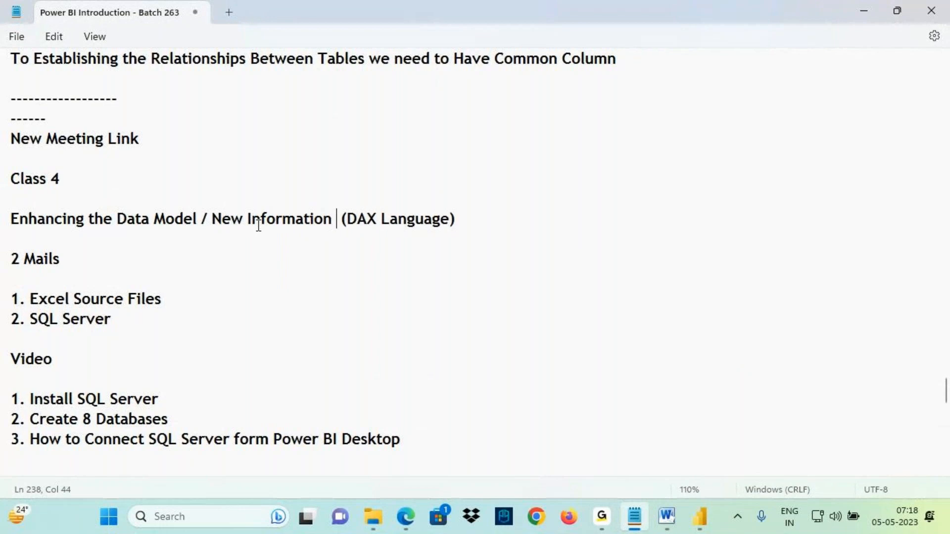
pyautogui.click(700, 517)
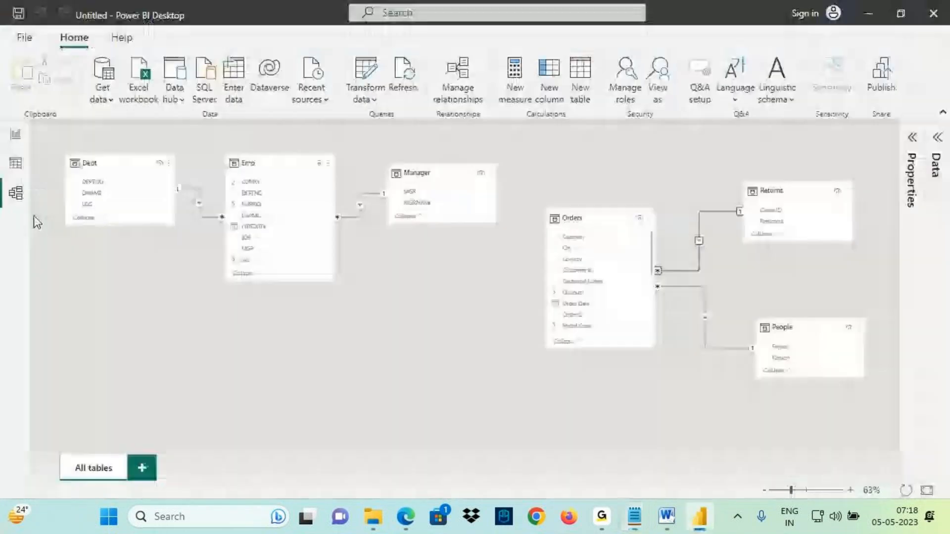
pyautogui.hotkey('ctrl', '2')
pyautogui.moveTo(7, 173)
pyautogui.mouseDown()
pyautogui.moveTo(26, 171)
pyautogui.moveTo(17, 159)
pyautogui.moveTo(2, 166)
pyautogui.moveTo(91, 167)
pyautogui.mouseUp()
pyautogui.moveTo(74, 127)
pyautogui.mouseDown()
pyautogui.moveTo(73, 152)
pyautogui.moveTo(86, 138)
pyautogui.mouseUp()
pyautogui.press('Escape')
pyautogui.click(634, 516)
# - Below the DAX Language line, replace the stray backtick with "Data View is the Place where we will Create new Information"
pyautogui.scroll(-6, 174, 342)
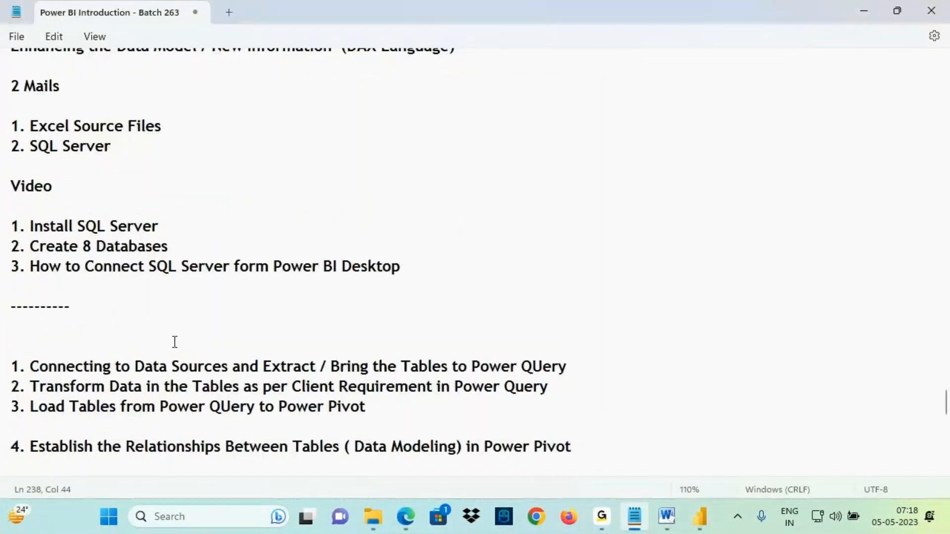
pyautogui.scroll(-9, 170, 314)
pyautogui.moveTo(30, 123); pyautogui.dragTo(0, 129)
pyautogui.write('Data Vi')
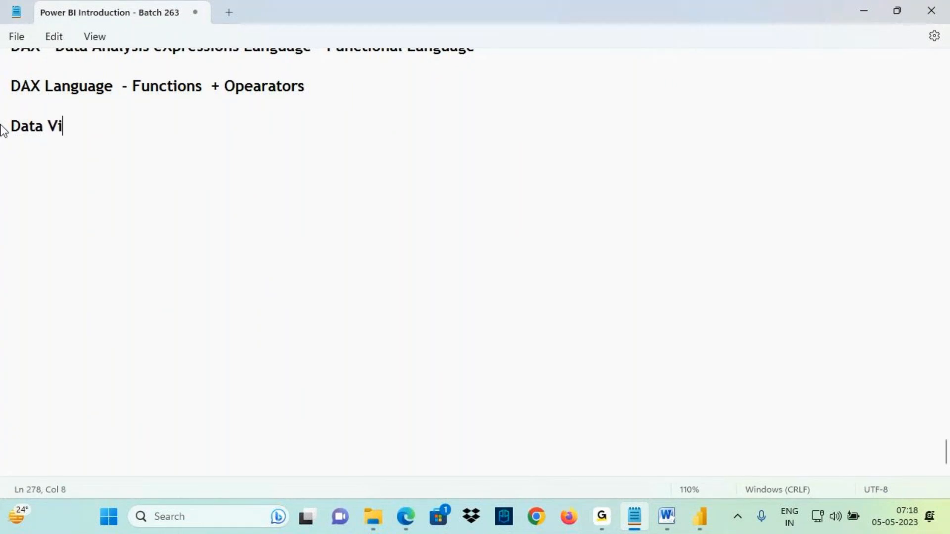
pyautogui.write('ew is the Place')
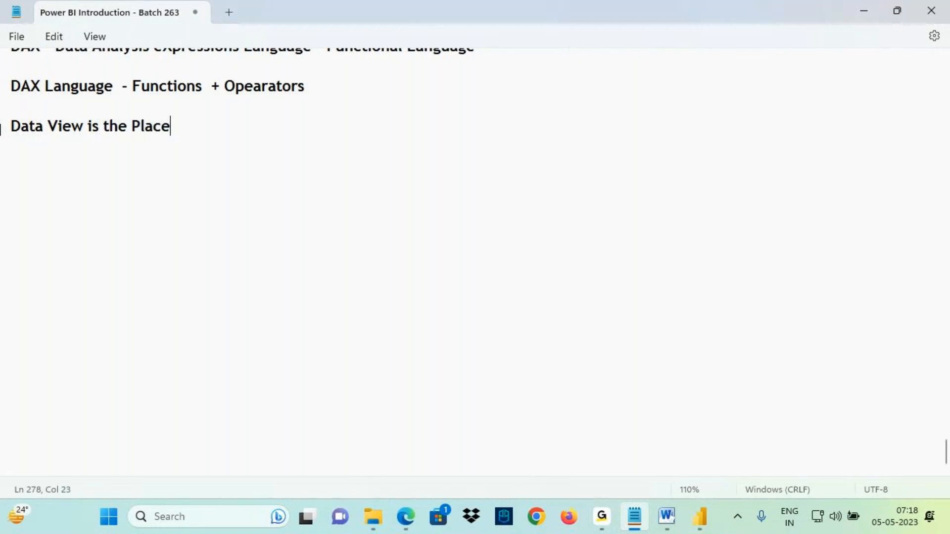
pyautogui.write(' where we will ')
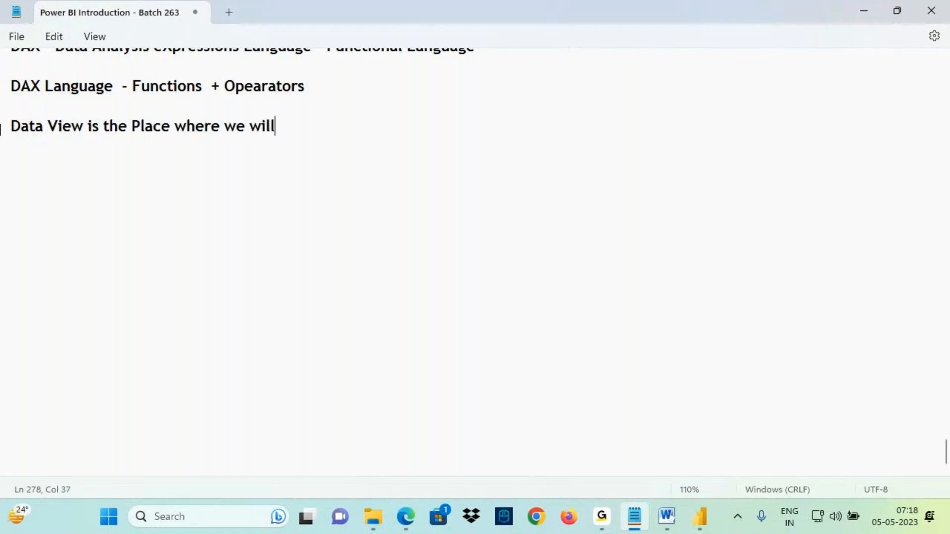
pyautogui.write('Create ne')
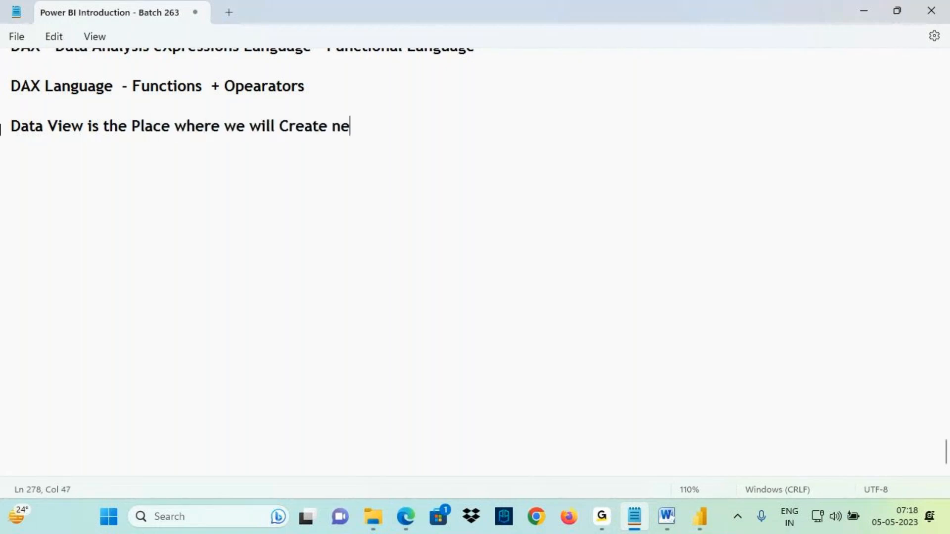
pyautogui.write('w Information')
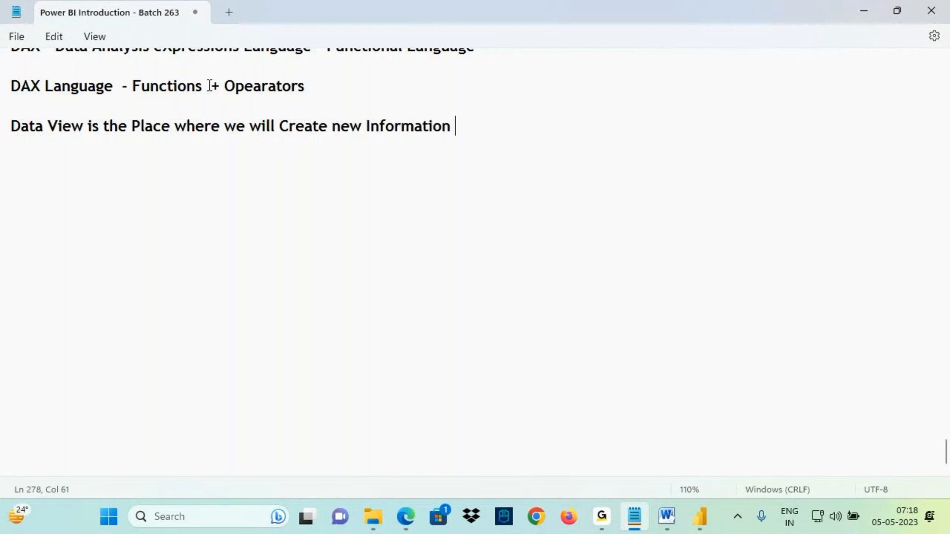
# - Capitalize "new" to "New" in the Data View sentence
pyautogui.hotkey('shift', 'Home')
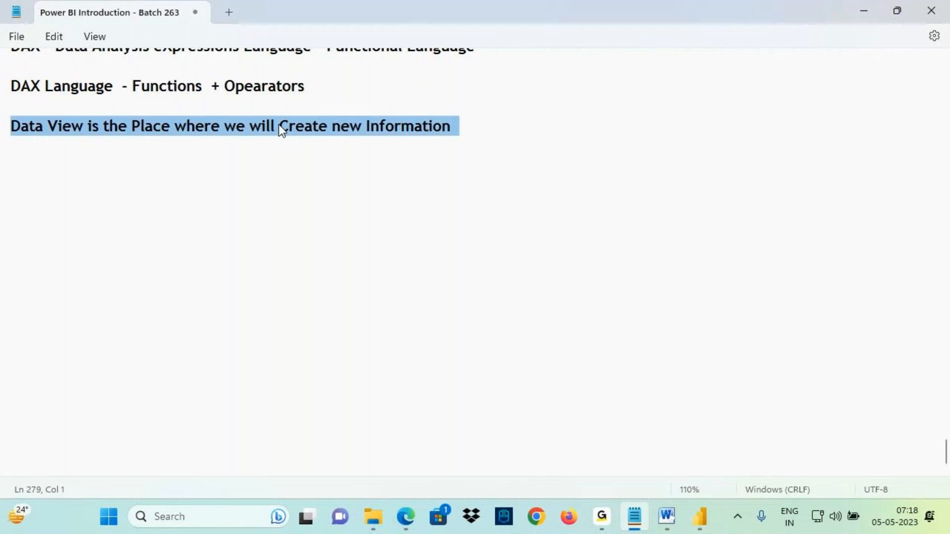
pyautogui.click(343, 129)
pyautogui.press('BackSpace')
pyautogui.write('N')
# - Switch to Power BI Desktop, open the Report view and widen the table visual
pyautogui.click(702, 525)
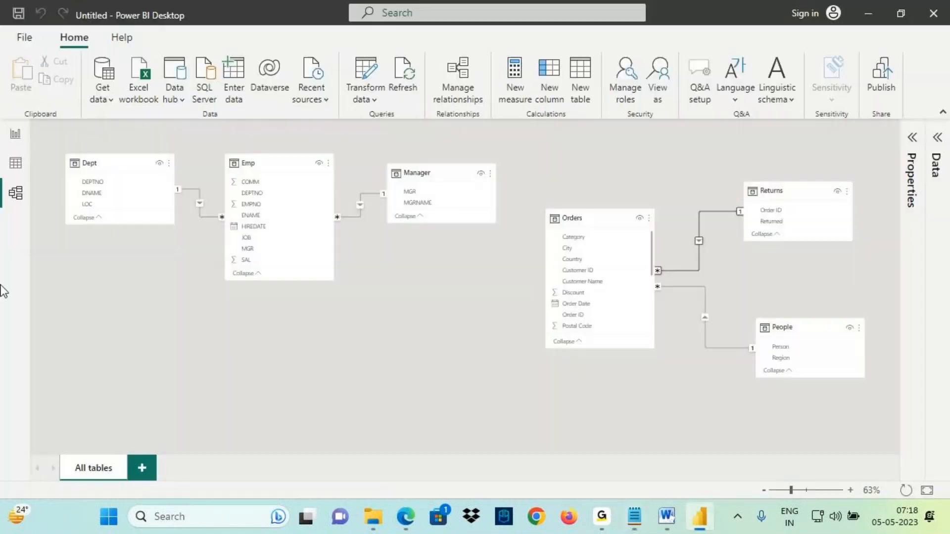
pyautogui.click(15, 136)
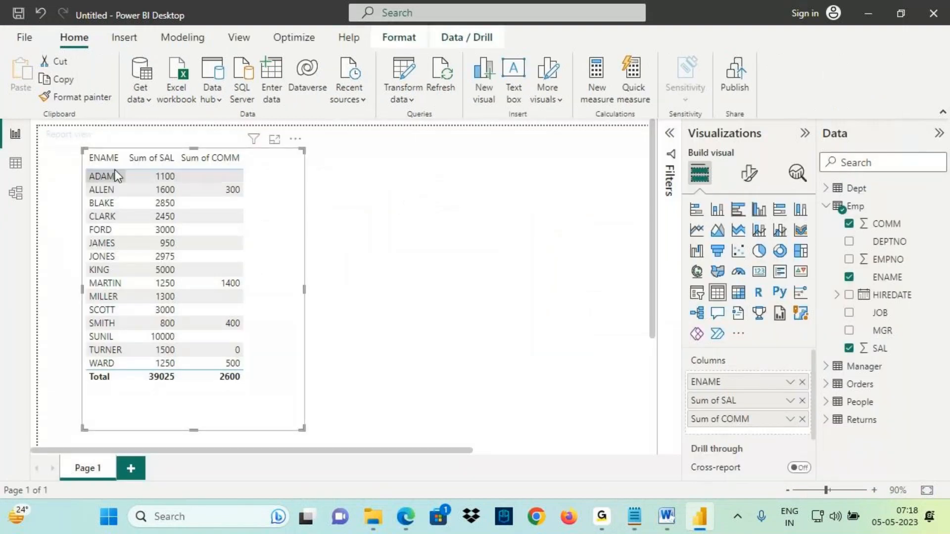
pyautogui.click(308, 291)
pyautogui.moveTo(304, 296); pyautogui.dragTo(361, 292)
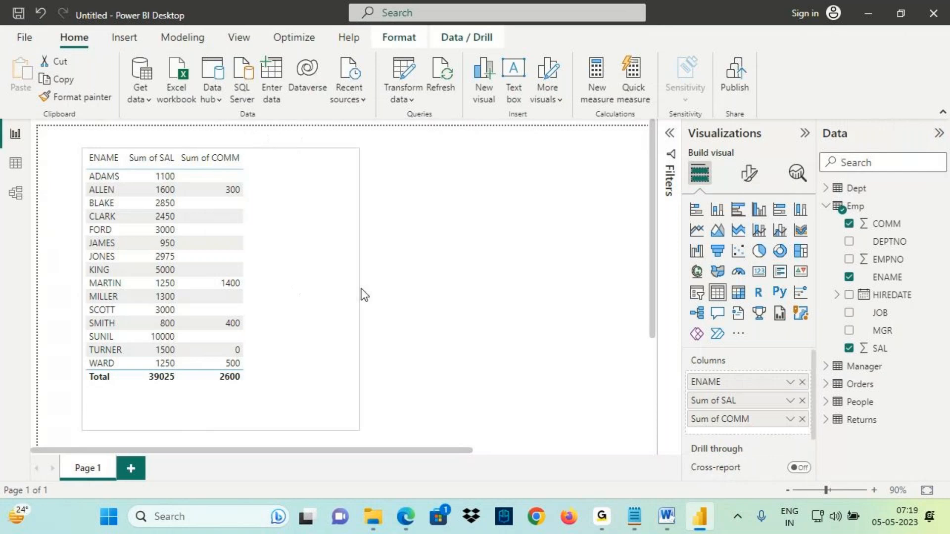
pyautogui.hotkey('ctrl', '2')
pyautogui.moveTo(271, 152)
pyautogui.mouseDown()
pyautogui.moveTo(294, 139)
pyautogui.moveTo(328, 156)
pyautogui.moveTo(275, 147)
pyautogui.mouseUp()
pyautogui.moveTo(240, 95); pyautogui.dragTo(257, 142)
pyautogui.moveTo(232, 132)
pyautogui.mouseDown()
pyautogui.moveTo(272, 137)
pyautogui.moveTo(254, 162)
pyautogui.mouseUp()
pyautogui.moveTo(177, 207); pyautogui.dragTo(314, 165)
pyautogui.moveTo(325, 129)
pyautogui.mouseDown()
pyautogui.moveTo(281, 142)
pyautogui.moveTo(306, 161)
pyautogui.mouseUp()
pyautogui.moveTo(294, 84)
pyautogui.mouseDown()
pyautogui.moveTo(295, 127)
pyautogui.moveTo(325, 93)
pyautogui.mouseUp()
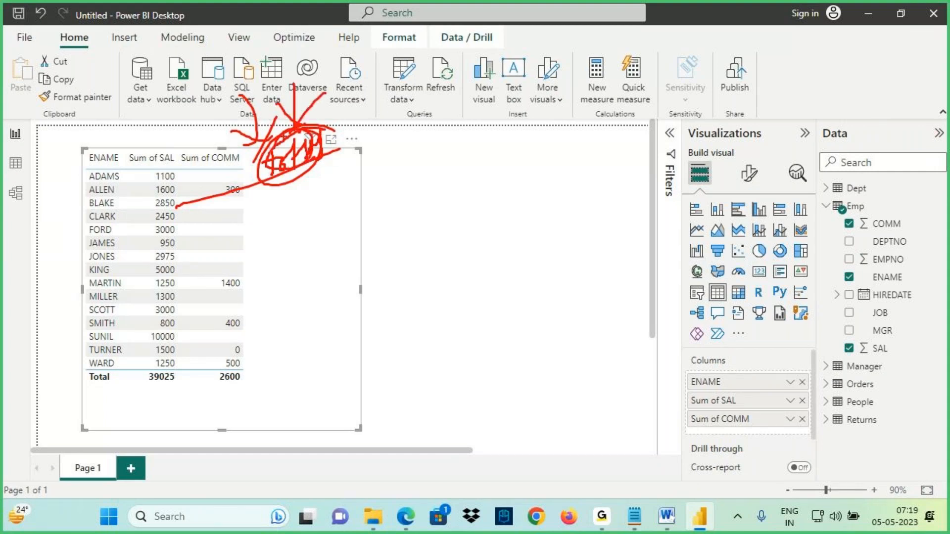
pyautogui.moveTo(9, 173)
pyautogui.mouseDown()
pyautogui.moveTo(29, 156)
pyautogui.moveTo(16, 175)
pyautogui.moveTo(25, 164)
pyautogui.mouseUp()
pyautogui.press('Escape')
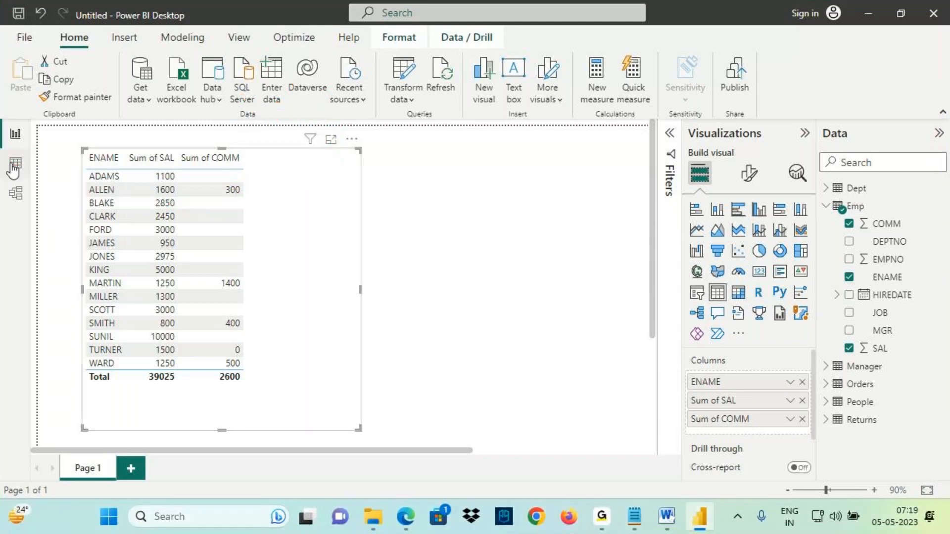
# - Open the Data view and select the Emp table
pyautogui.click(16, 163)
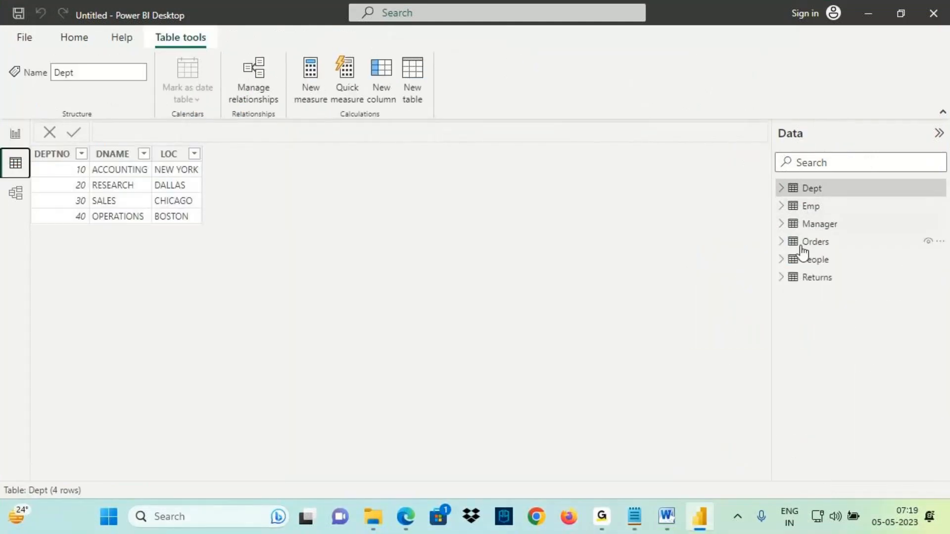
pyautogui.moveTo(844, 187)
pyautogui.mouseDown()
pyautogui.moveTo(788, 295)
pyautogui.moveTo(864, 253)
pyautogui.moveTo(817, 160)
pyautogui.moveTo(837, 168)
pyautogui.mouseUp()
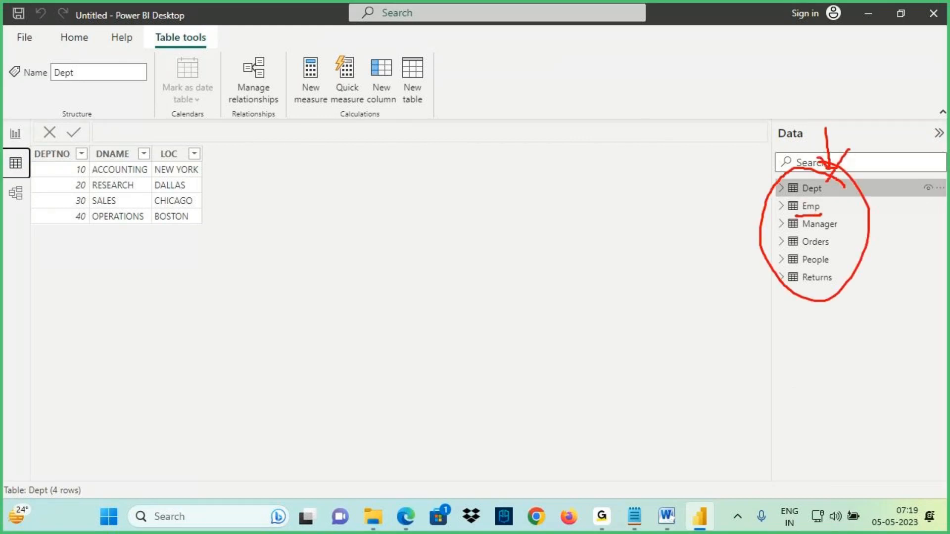
pyautogui.press('Escape')
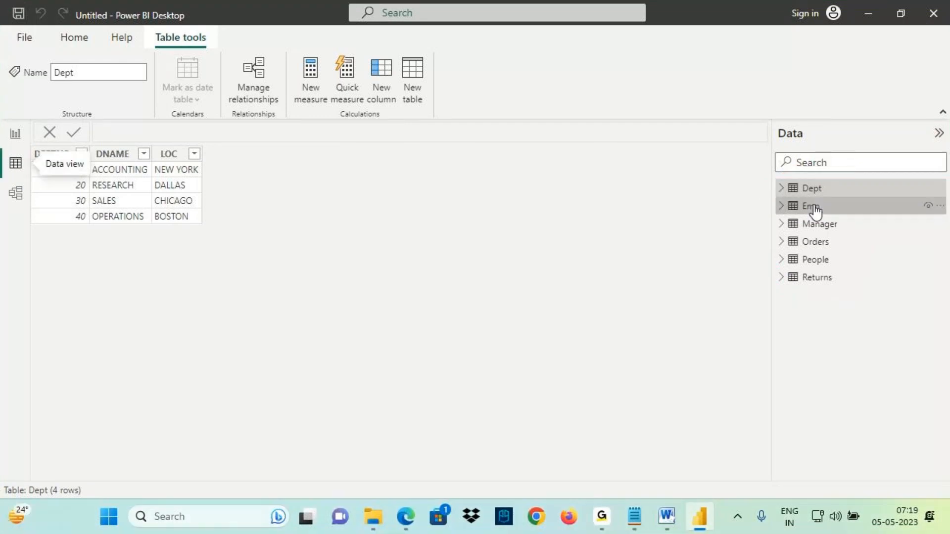
pyautogui.click(810, 207)
pyautogui.hotkey('ctrl', '2')
pyautogui.moveTo(791, 216); pyautogui.dragTo(836, 211)
pyautogui.moveTo(153, 30); pyautogui.dragTo(216, 47)
pyautogui.moveTo(288, 49)
pyautogui.mouseDown()
pyautogui.moveTo(361, 121)
pyautogui.moveTo(457, 124)
pyautogui.mouseUp()
pyautogui.moveTo(318, 98); pyautogui.dragTo(396, 120)
pyautogui.moveTo(449, 89); pyautogui.dragTo(509, 43)
pyautogui.moveTo(525, 74)
pyautogui.mouseDown()
pyautogui.moveTo(566, 49)
pyautogui.moveTo(586, 63)
pyautogui.mouseUp()
pyautogui.moveTo(611, 64); pyautogui.dragTo(627, 57)
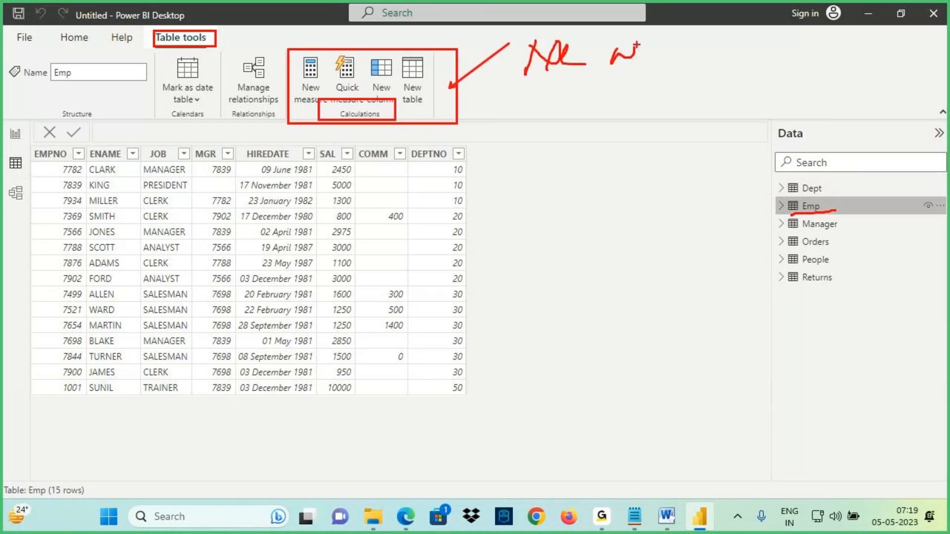
pyautogui.moveTo(671, 31); pyautogui.dragTo(674, 35)
pyautogui.moveTo(683, 38); pyautogui.dragTo(679, 56)
pyautogui.moveTo(680, 48)
pyautogui.mouseDown()
pyautogui.moveTo(693, 30)
pyautogui.moveTo(715, 38)
pyautogui.mouseUp()
pyautogui.moveTo(537, 93); pyautogui.dragTo(694, 68)
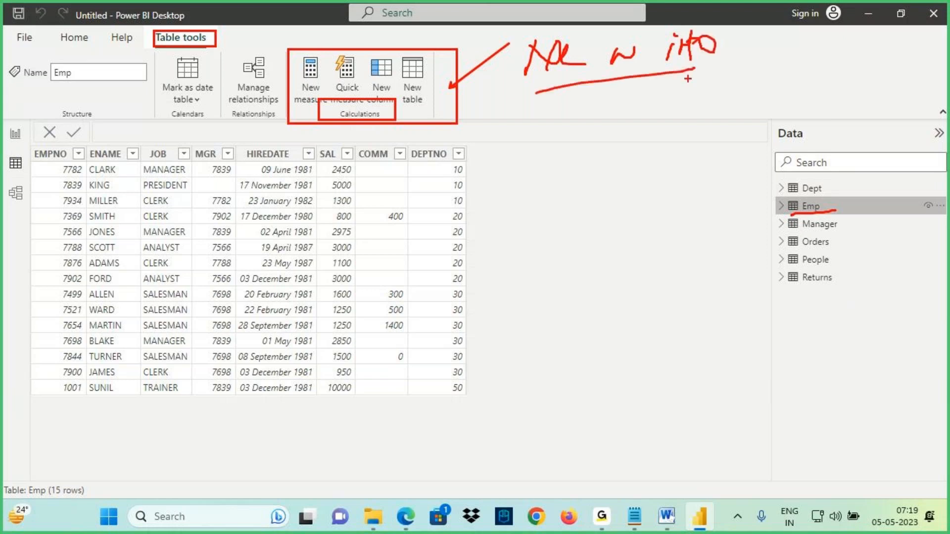
pyautogui.press('Escape')
# - Switch to Notepad and on a new line write "Data View - Select the Table where we need to Create New Information"
pyautogui.click(637, 527)
pyautogui.click(31, 162)
pyautogui.write('Data V')
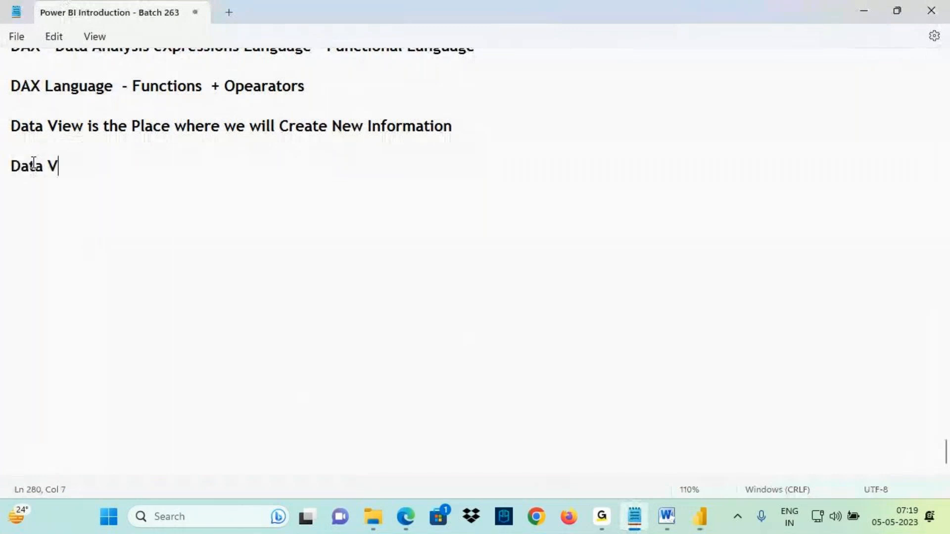
pyautogui.write('iew - Select t')
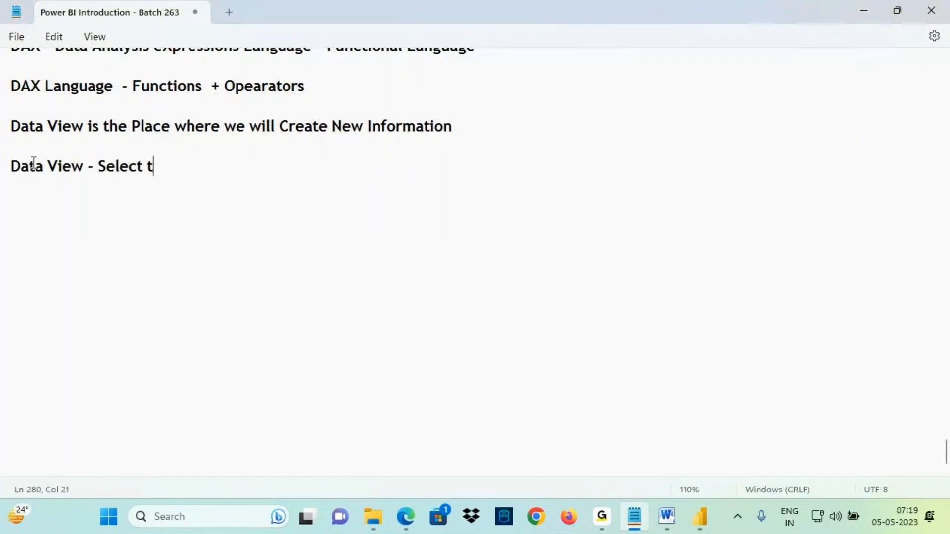
pyautogui.write('he Table w')
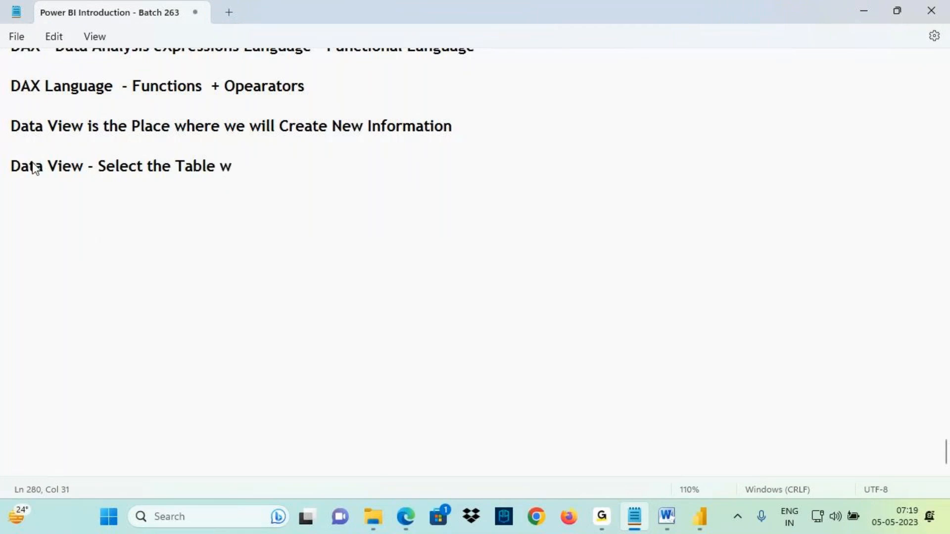
pyautogui.write('here we ne')
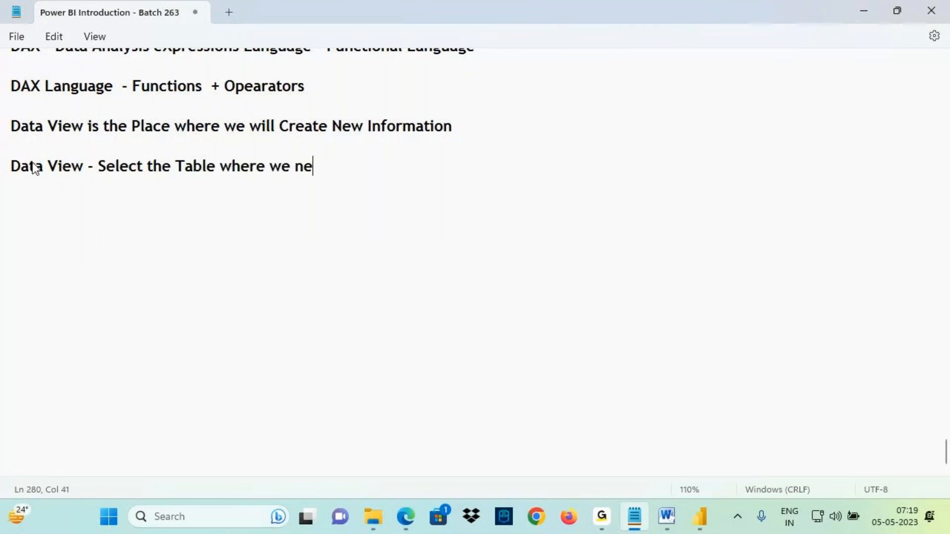
pyautogui.write('ed to Create ')
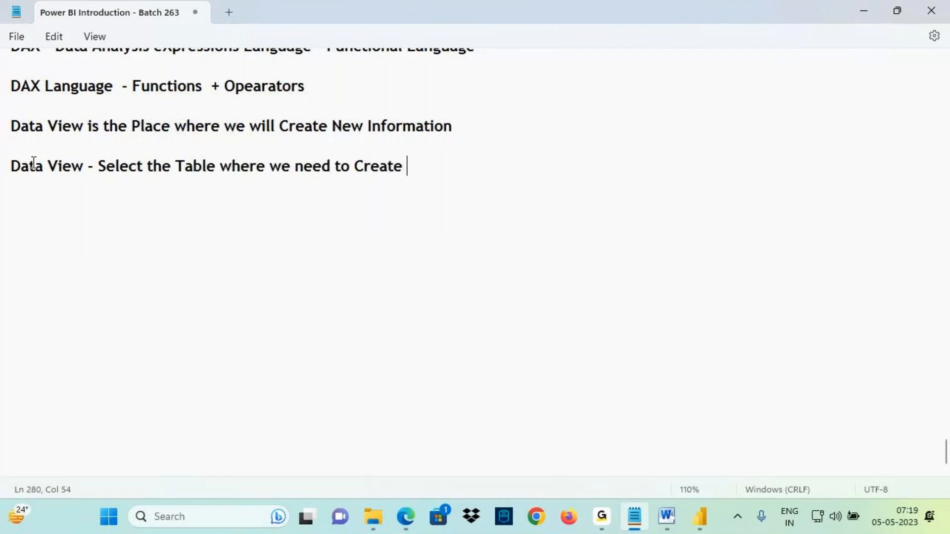
pyautogui.write('New Inf')
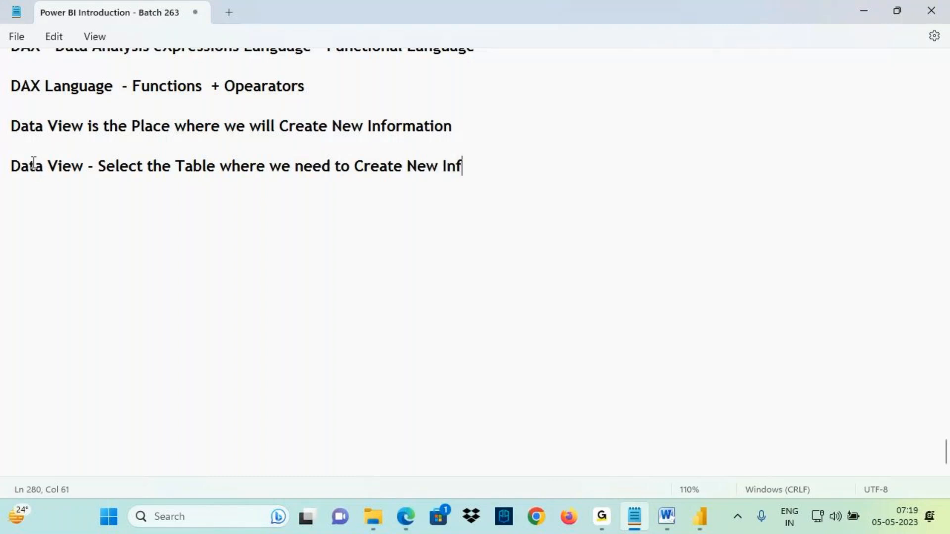
pyautogui.write('ormation - Table')
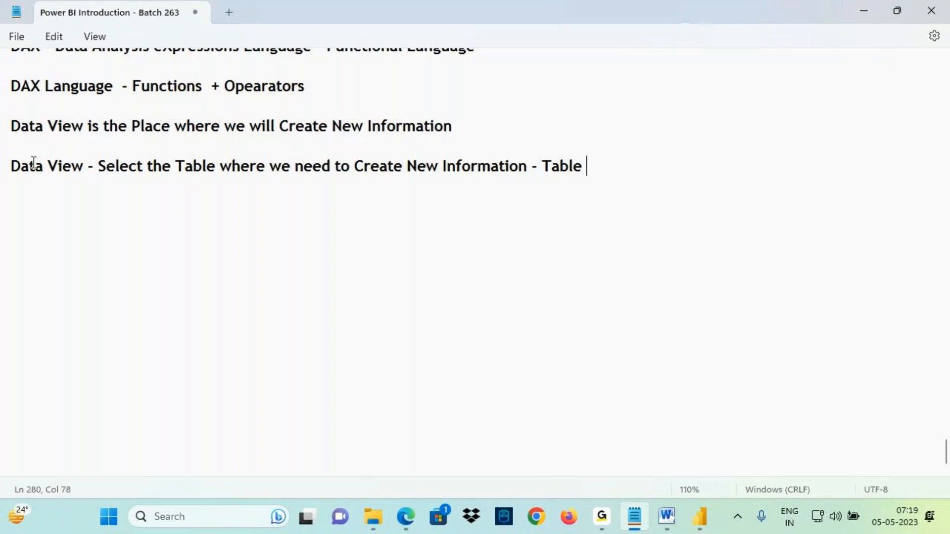
pyautogui.write(' Tools - Calcula')
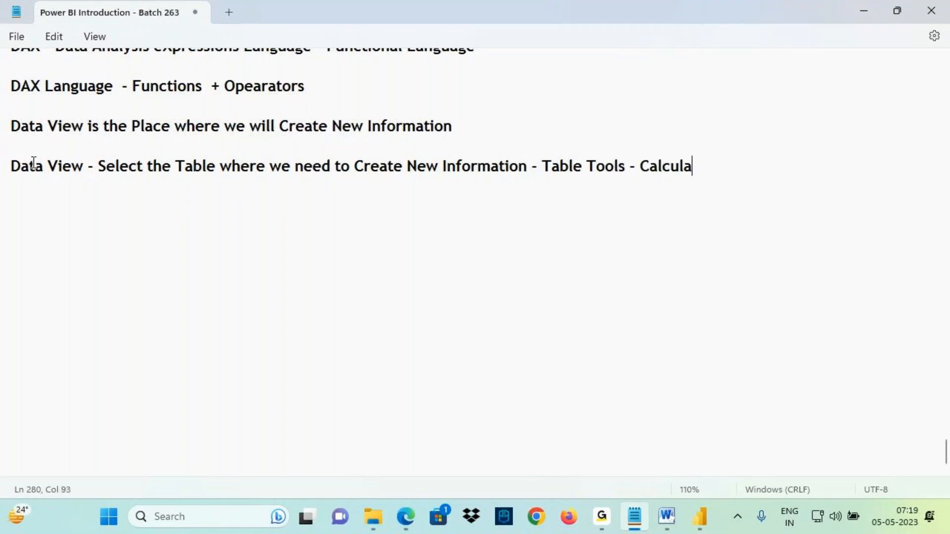
pyautogui.write('tions ')
pyautogui.write('- New I')
# - Continue the Data View line with "- Table Tools - Calculations - New Information"
pyautogui.write('nformation')
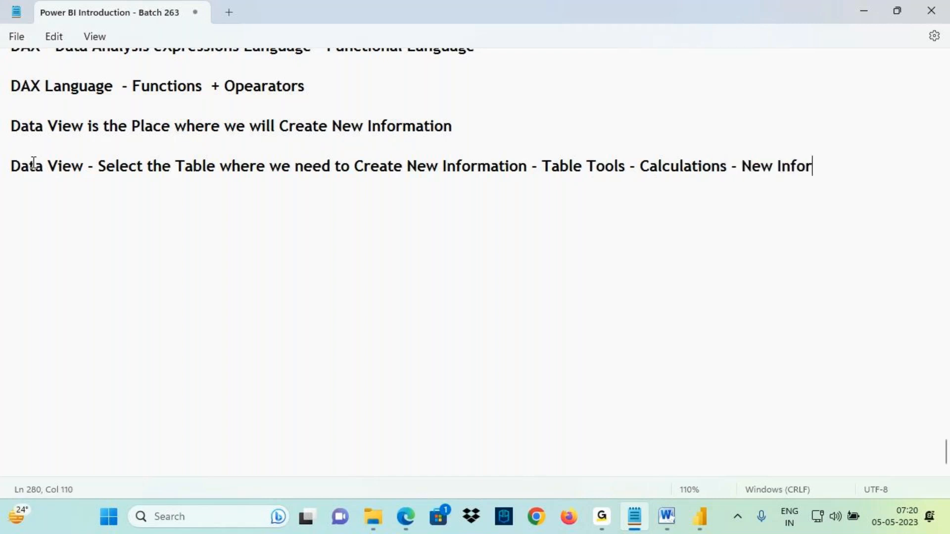
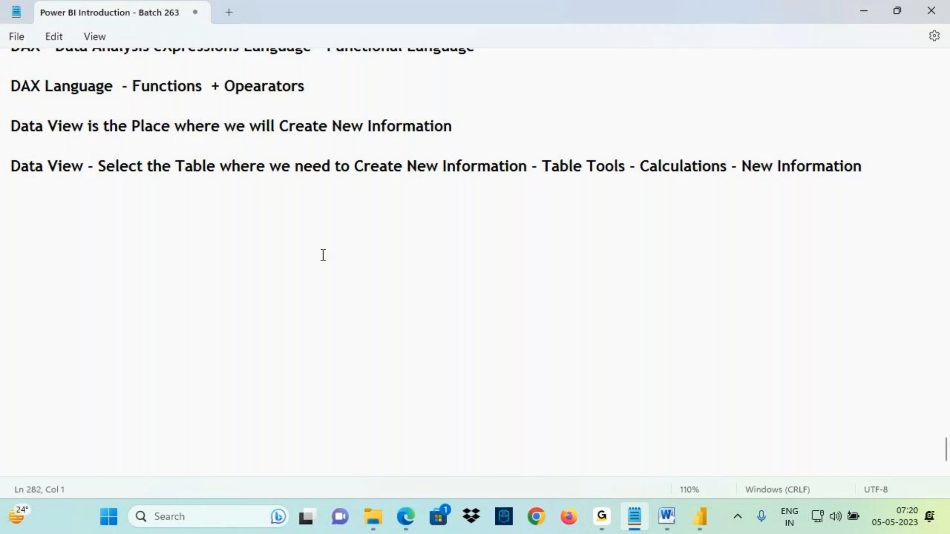
# - Copy the "New Information - TotSalary, %Sales , %YoYGrowth etc.," line from earlier notes and paste it below the Data View line
pyautogui.scroll(5, 323, 255)
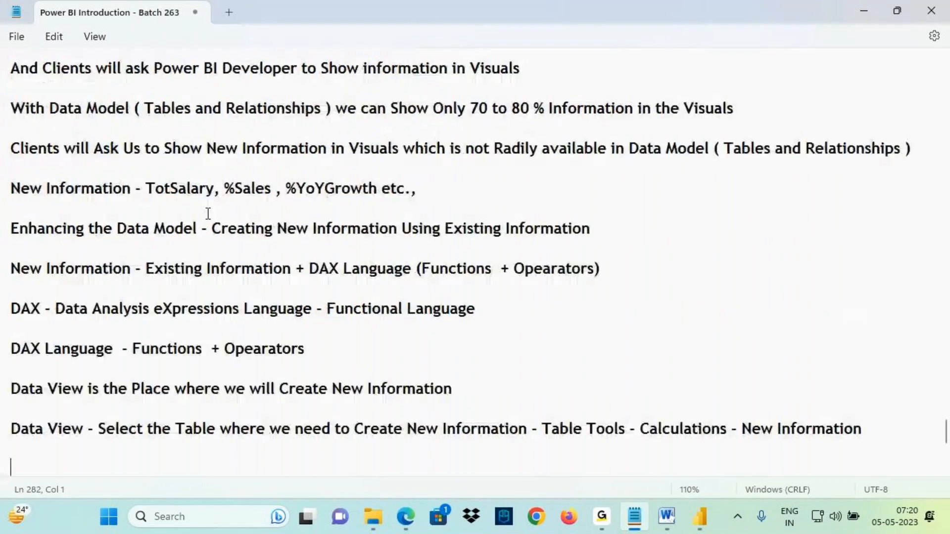
pyautogui.scroll(10, 205, 211)
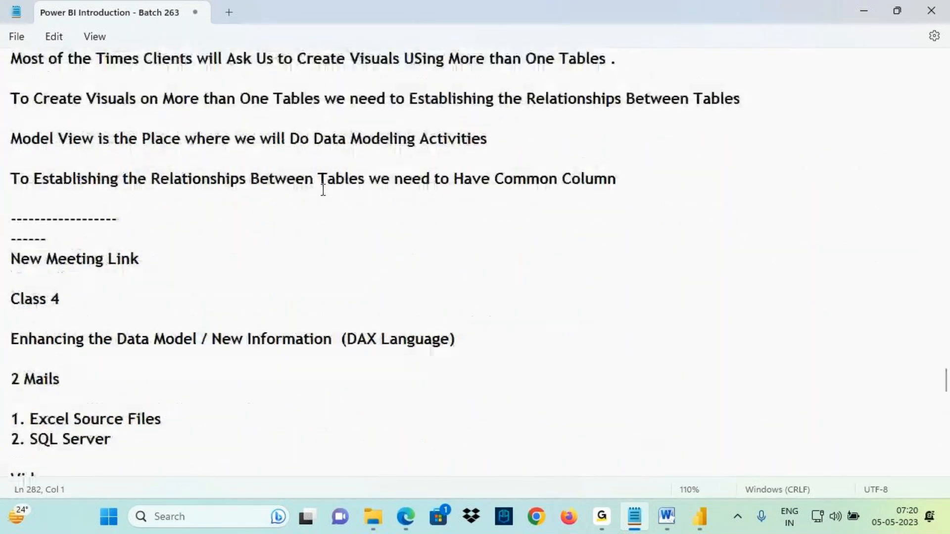
pyautogui.scroll(6, 320, 198)
pyautogui.scroll(3, 315, 210)
pyautogui.scroll(-15, 314, 234)
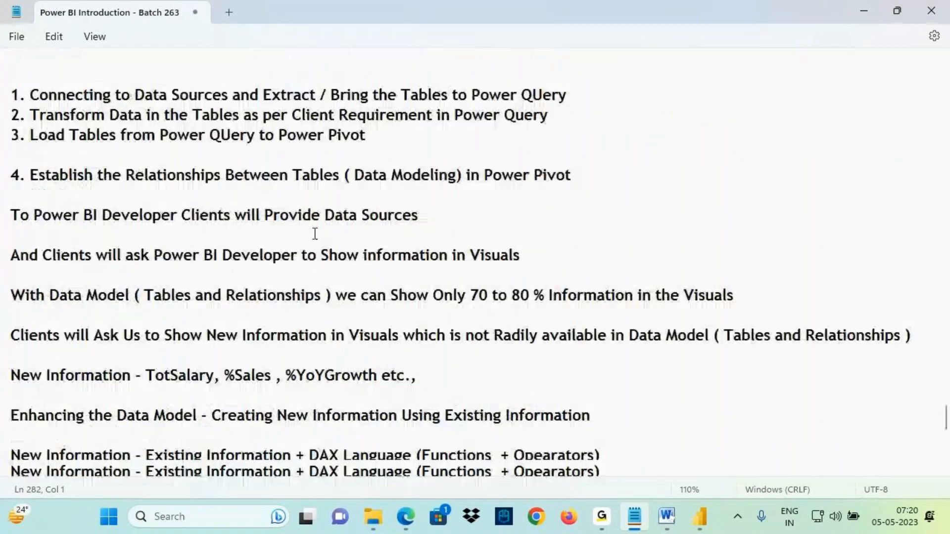
pyautogui.scroll(5, 315, 232)
pyautogui.scroll(6, 314, 229)
pyautogui.scroll(-2, 292, 250)
pyautogui.scroll(-5, 293, 250)
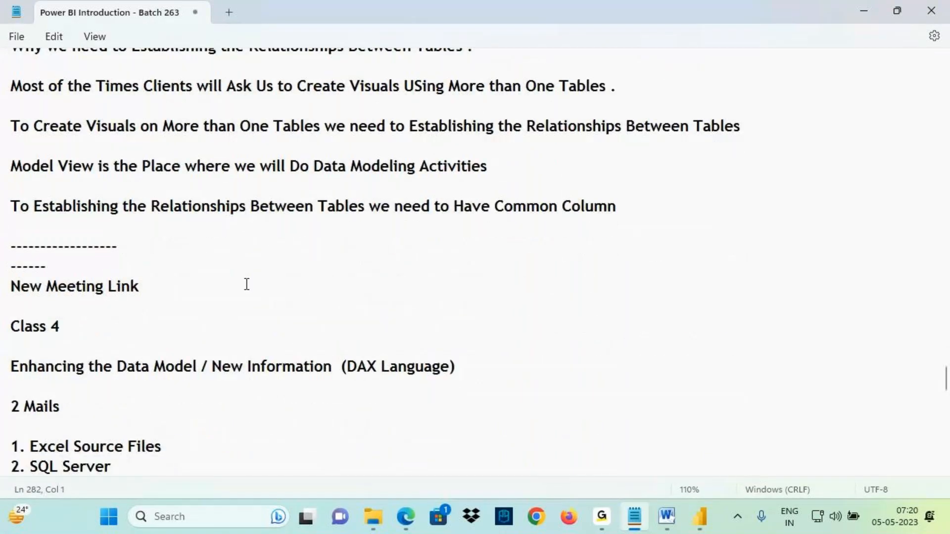
pyautogui.scroll(-7, 246, 285)
pyautogui.moveTo(418, 287); pyautogui.dragTo(12, 291)
pyautogui.hotkey('ctrl', 'c')
pyautogui.scroll(-5, 14, 303)
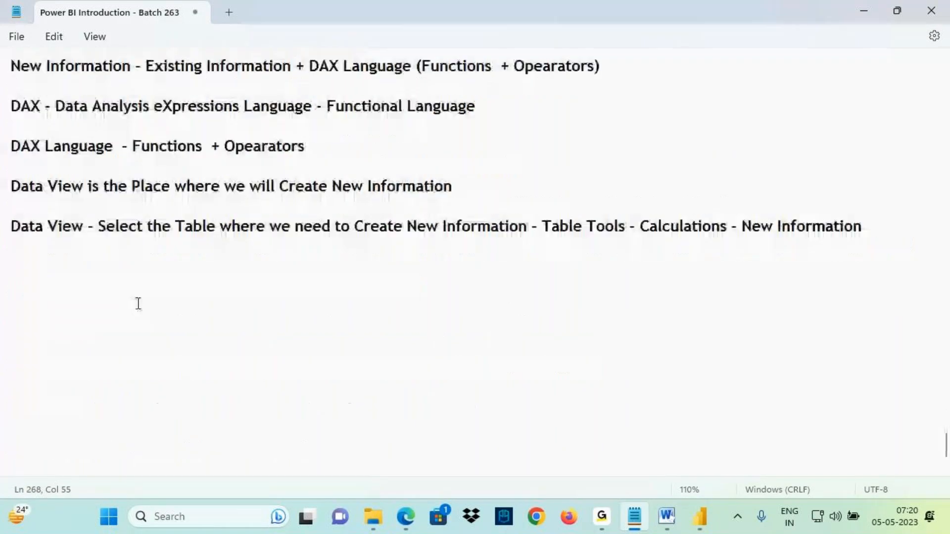
pyautogui.click(32, 258)
pyautogui.hotkey('ctrl', 'v')
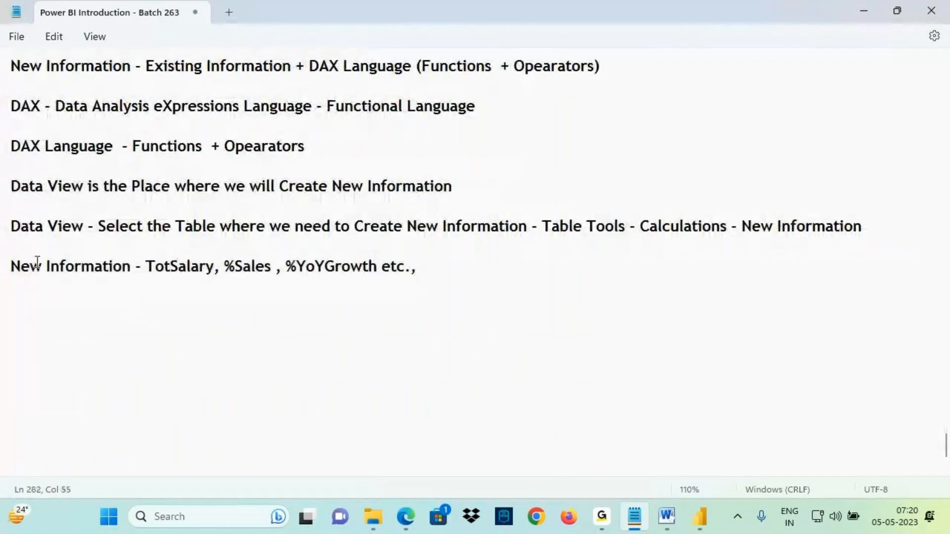
pyautogui.moveTo(143, 256); pyautogui.dragTo(428, 281)
pyautogui.moveTo(16, 237)
pyautogui.mouseDown()
pyautogui.moveTo(69, 235)
pyautogui.moveTo(3, 228)
pyautogui.moveTo(47, 236)
pyautogui.mouseUp()
pyautogui.moveTo(47, 194); pyautogui.dragTo(47, 223)
pyautogui.moveTo(34, 203); pyautogui.dragTo(46, 219)
pyautogui.moveTo(58, 202); pyautogui.dragTo(48, 218)
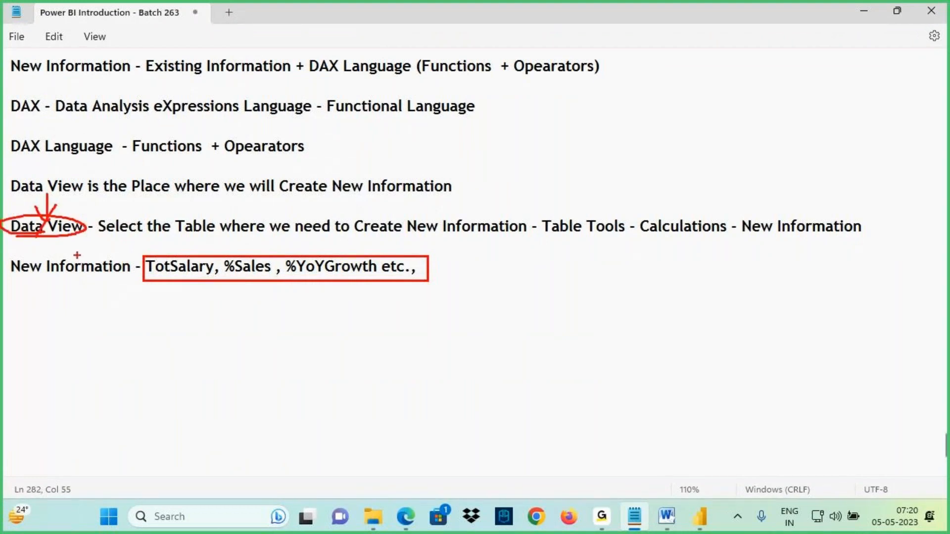
pyautogui.moveTo(168, 286); pyautogui.dragTo(258, 289)
pyautogui.press('Escape')
# - On a new line, write the heading "3 Types of New Information"
pyautogui.click(28, 299)
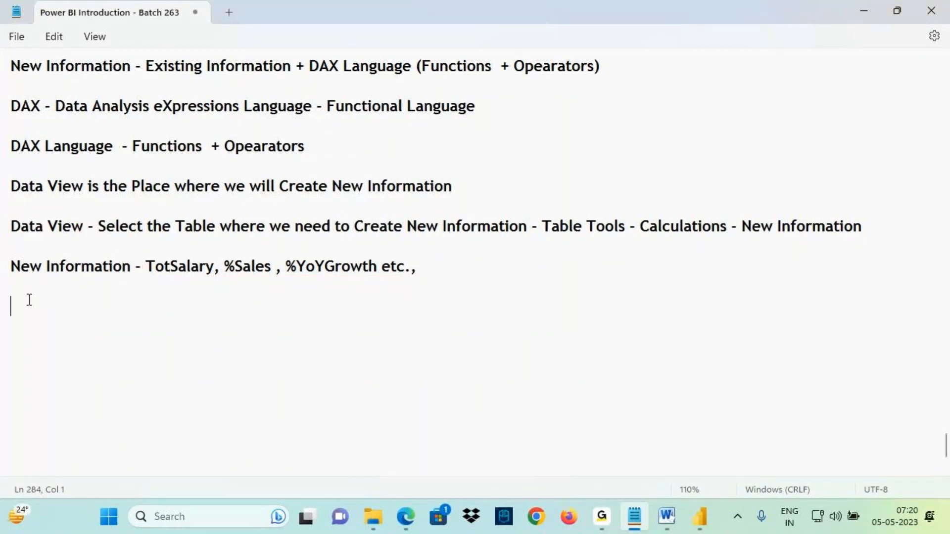
pyautogui.write('3 Types of Ne')
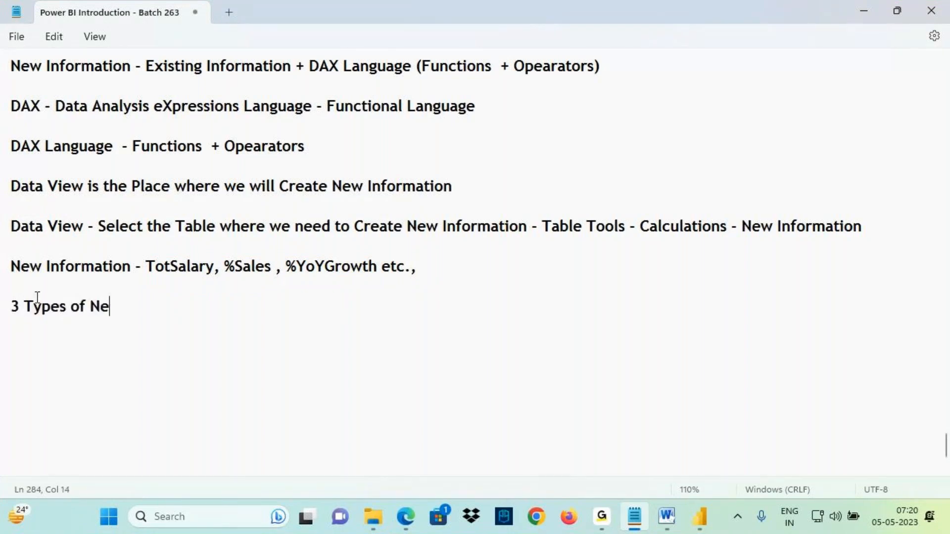
pyautogui.write('w Informa')
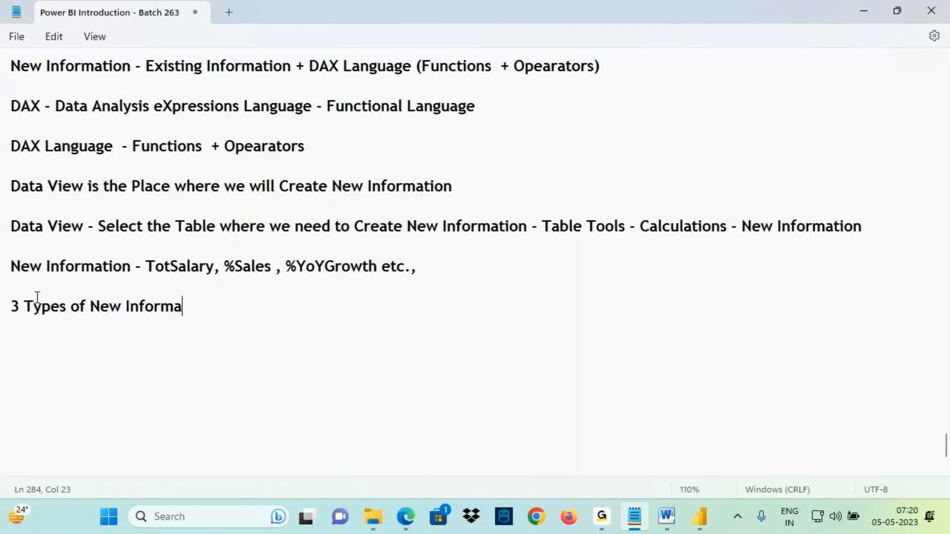
pyautogui.write('tion')
# - Below the heading, list the three types on separate lines: "Columns", "Meaures" and "Tables"
pyautogui.press('Return')
pyautogui.press('Return')
pyautogui.write('Column')
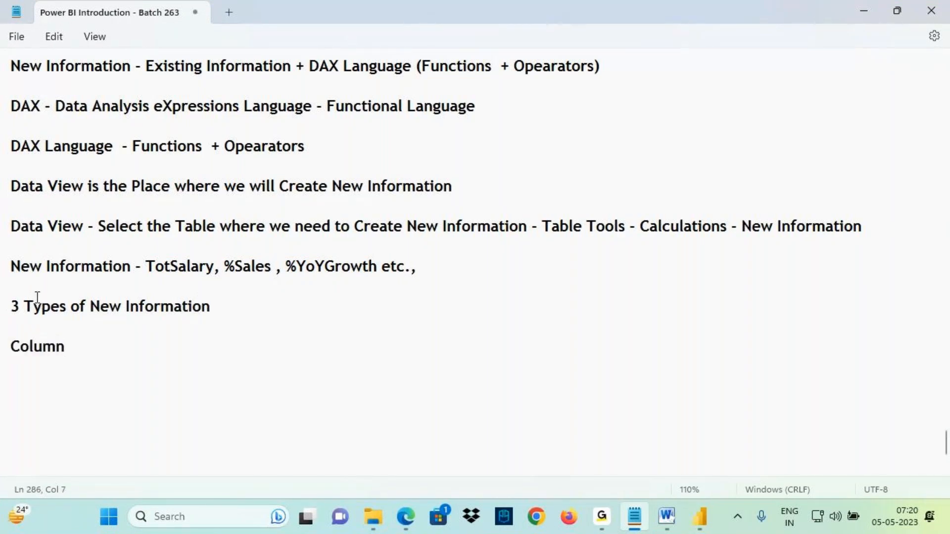
pyautogui.write('s')
pyautogui.press('Return')
pyautogui.write('Meaures')
pyautogui.press('Return')
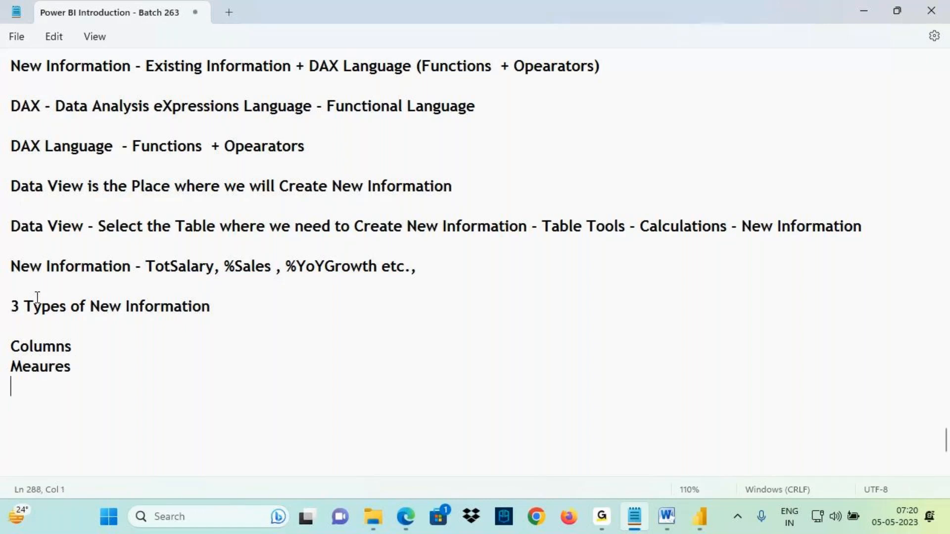
pyautogui.write('Tables')
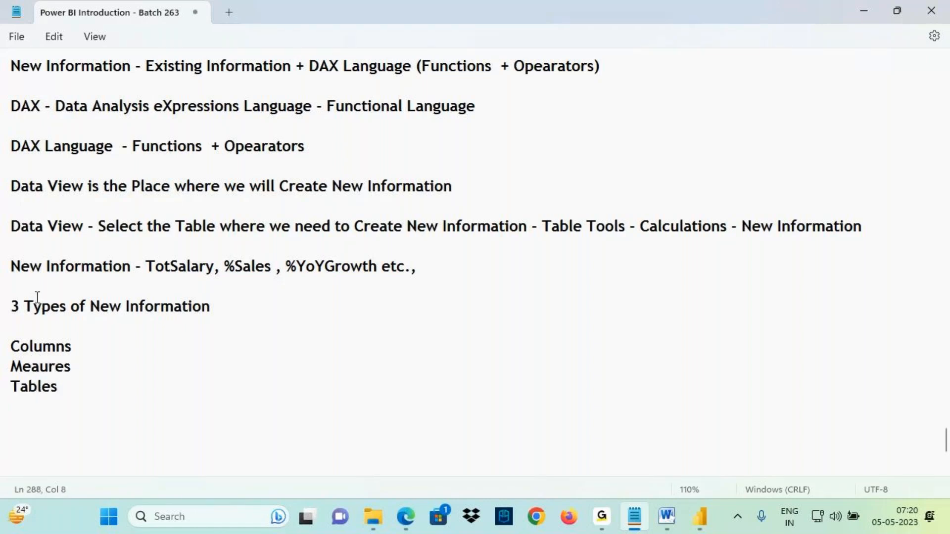
pyautogui.scroll(-3, 44, 318)
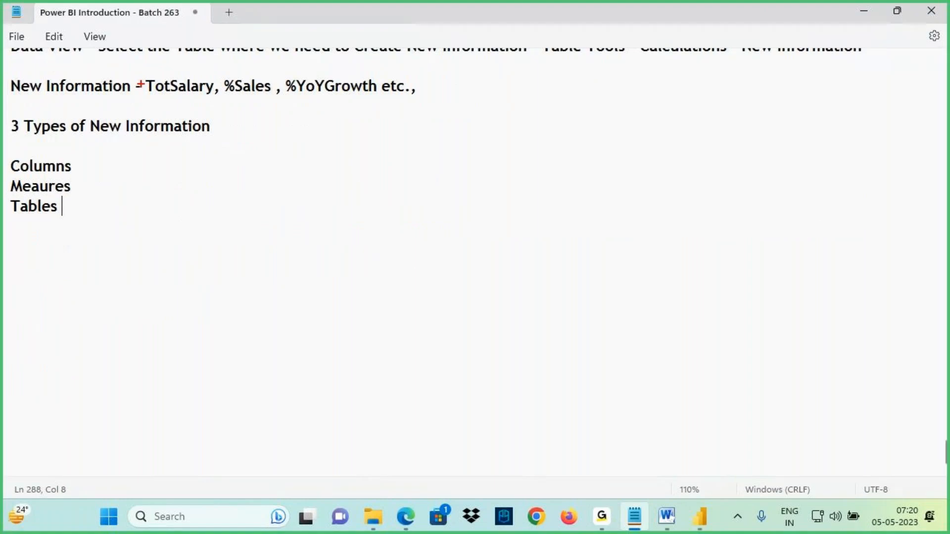
pyautogui.moveTo(143, 73); pyautogui.dragTo(408, 105)
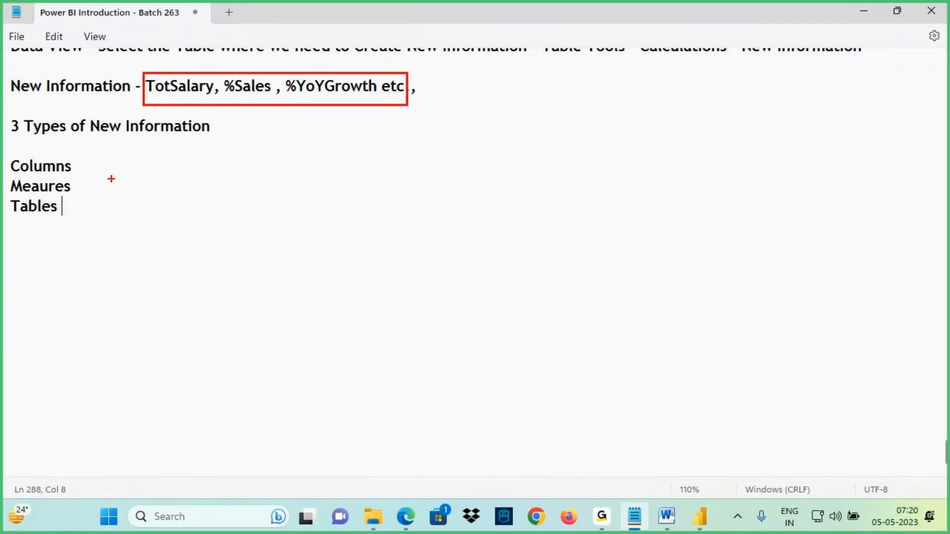
pyautogui.moveTo(4, 179); pyautogui.dragTo(60, 172)
pyautogui.moveTo(63, 148); pyautogui.dragTo(158, 87)
pyautogui.moveTo(8, 193)
pyautogui.mouseDown()
pyautogui.moveTo(132, 193)
pyautogui.moveTo(237, 94)
pyautogui.moveTo(216, 139)
pyautogui.mouseUp()
pyautogui.moveTo(10, 217)
pyautogui.mouseDown()
pyautogui.moveTo(58, 211)
pyautogui.moveTo(28, 272)
pyautogui.mouseUp()
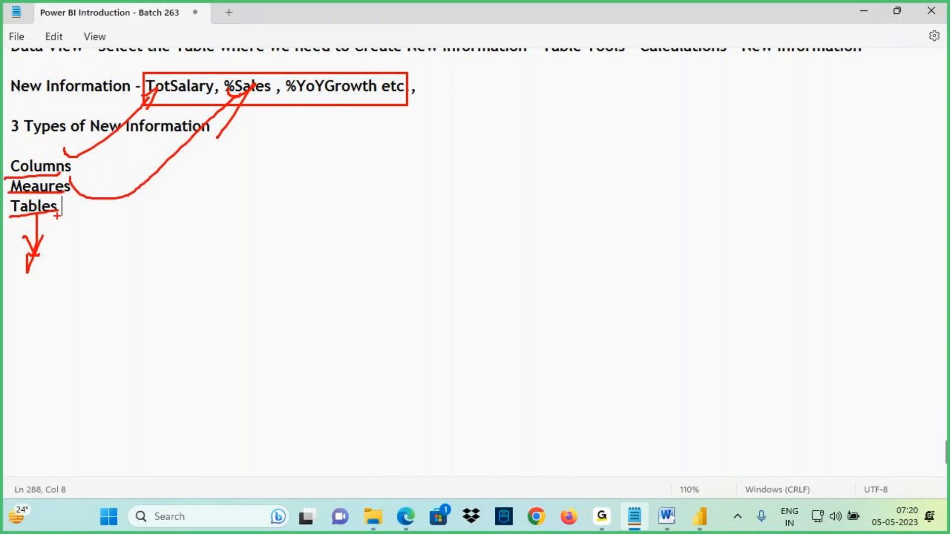
pyautogui.moveTo(95, 132)
pyautogui.mouseDown()
pyautogui.moveTo(217, 130)
pyautogui.moveTo(88, 127)
pyautogui.moveTo(136, 140)
pyautogui.mouseUp()
pyautogui.press('Escape')
pyautogui.click(91, 169)
# - Switch to Power BI Desktop to show the Calculations options, then return to the notes
pyautogui.click(705, 524)
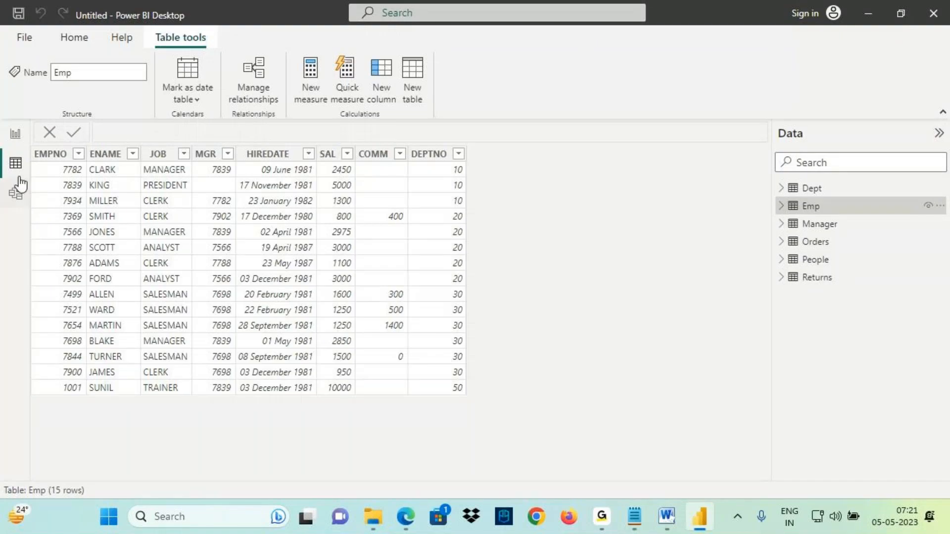
pyautogui.hotkey('ctrl', '2')
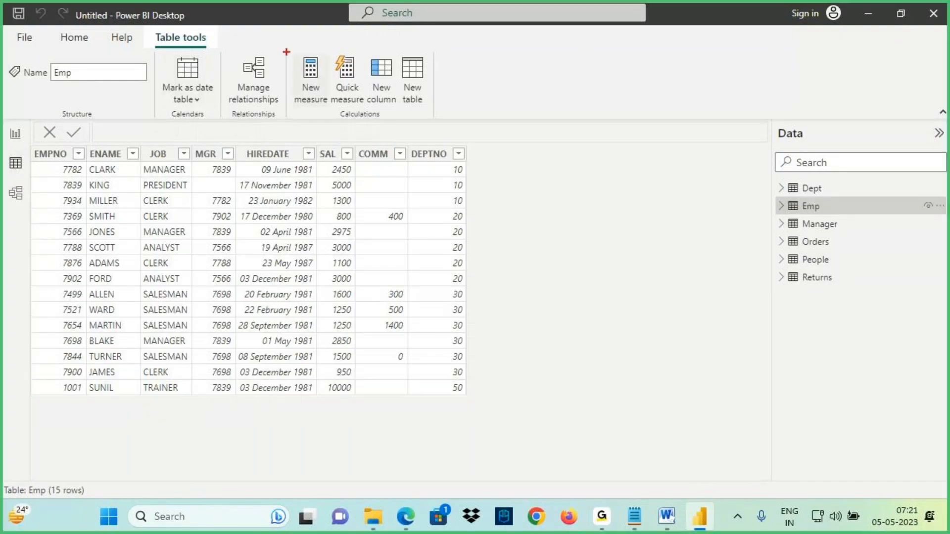
pyautogui.moveTo(285, 50); pyautogui.dragTo(463, 121)
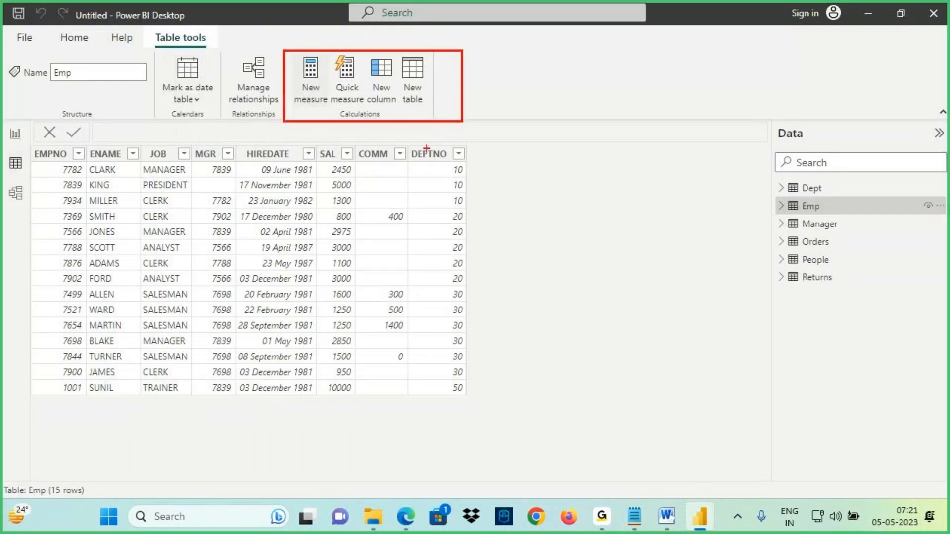
pyautogui.moveTo(508, 156); pyautogui.dragTo(509, 174)
pyautogui.press('Escape')
pyautogui.click(634, 517)
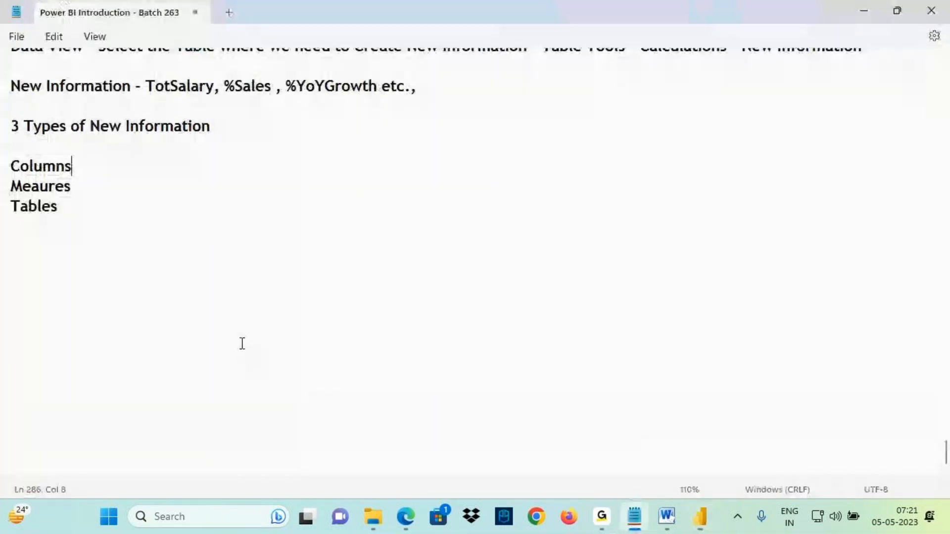
pyautogui.scroll(1, 136, 267)
pyautogui.hotkey('ctrl', '2')
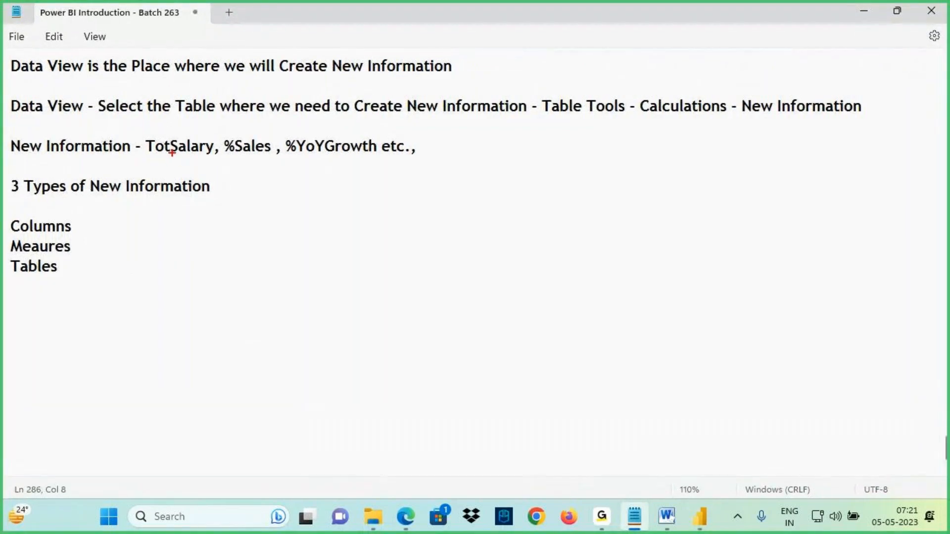
pyautogui.moveTo(159, 154); pyautogui.dragTo(162, 140)
pyautogui.moveTo(189, 97)
pyautogui.mouseDown()
pyautogui.moveTo(172, 119)
pyautogui.moveTo(202, 117)
pyautogui.mouseUp()
pyautogui.moveTo(176, 181); pyautogui.dragTo(176, 152)
pyautogui.moveTo(161, 170); pyautogui.dragTo(207, 158)
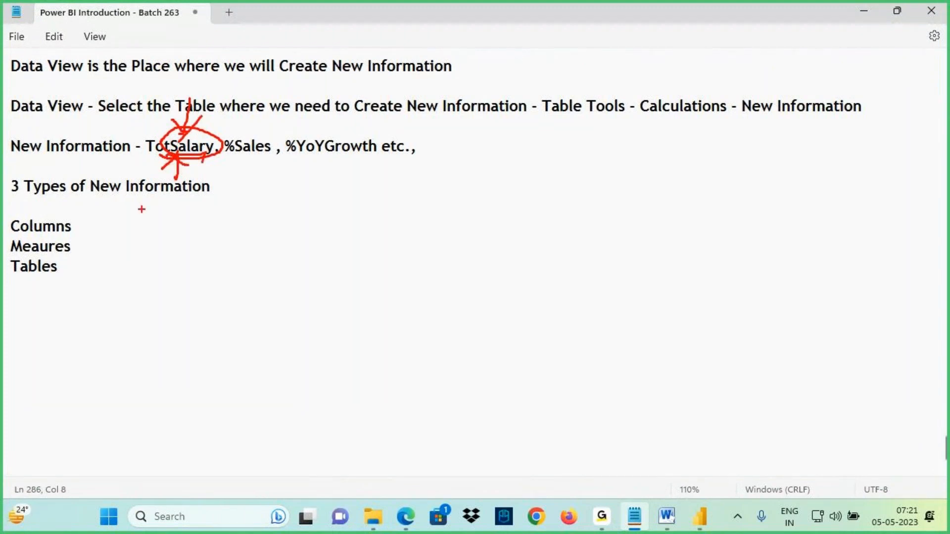
pyautogui.moveTo(67, 223); pyautogui.dragTo(133, 150)
pyautogui.moveTo(124, 138); pyautogui.dragTo(127, 173)
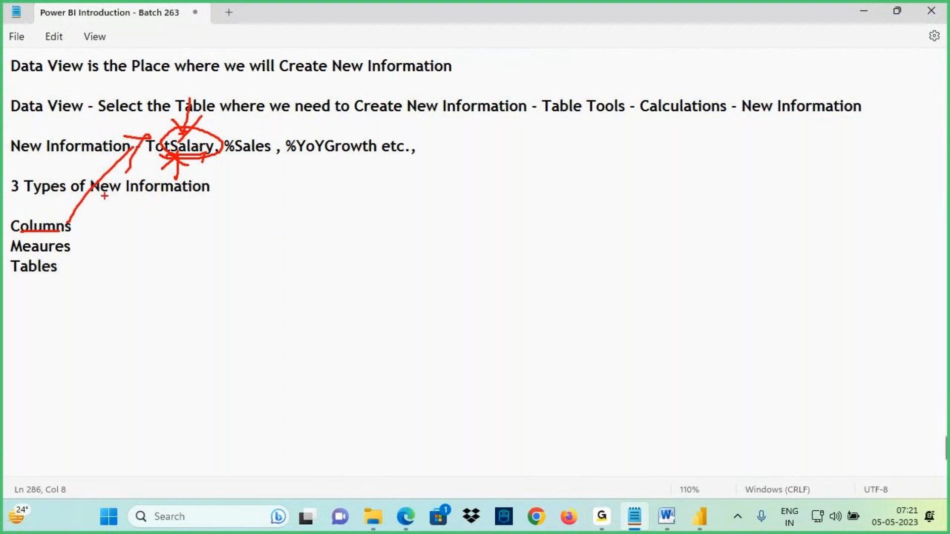
pyautogui.moveTo(22, 254); pyautogui.dragTo(68, 252)
pyautogui.moveTo(78, 249); pyautogui.dragTo(177, 160)
pyautogui.moveTo(177, 159); pyautogui.dragTo(163, 195)
pyautogui.moveTo(15, 273)
pyautogui.mouseDown()
pyautogui.moveTo(65, 270)
pyautogui.moveTo(186, 160)
pyautogui.moveTo(200, 163)
pyautogui.moveTo(164, 149)
pyautogui.mouseUp()
pyautogui.moveTo(49, 193); pyautogui.dragTo(48, 216)
pyautogui.moveTo(37, 205); pyautogui.dragTo(45, 212)
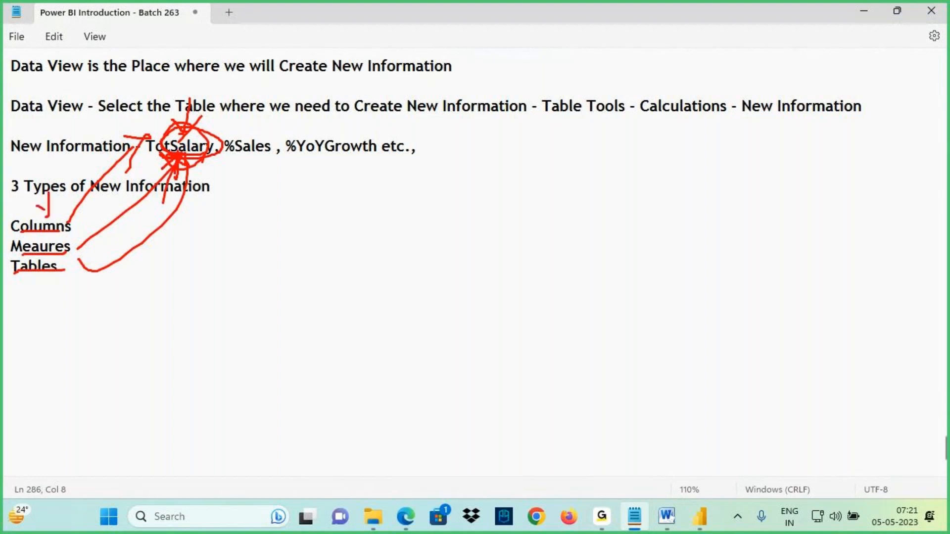
pyautogui.moveTo(108, 223); pyautogui.dragTo(69, 253)
pyautogui.moveTo(82, 229)
pyautogui.mouseDown()
pyautogui.moveTo(122, 243)
pyautogui.moveTo(74, 271)
pyautogui.moveTo(81, 277)
pyautogui.mouseUp()
pyautogui.moveTo(22, 283); pyautogui.dragTo(89, 280)
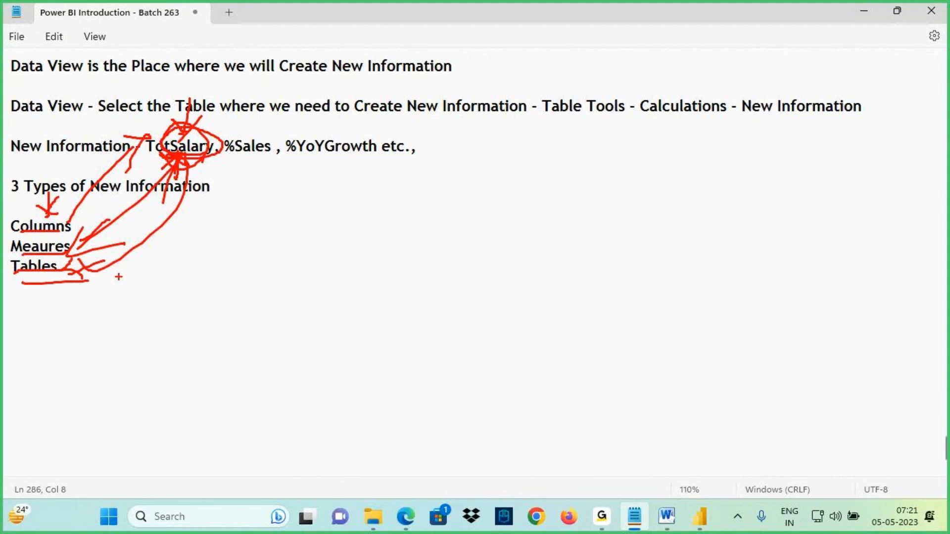
pyautogui.press('Escape')
pyautogui.click(159, 186)
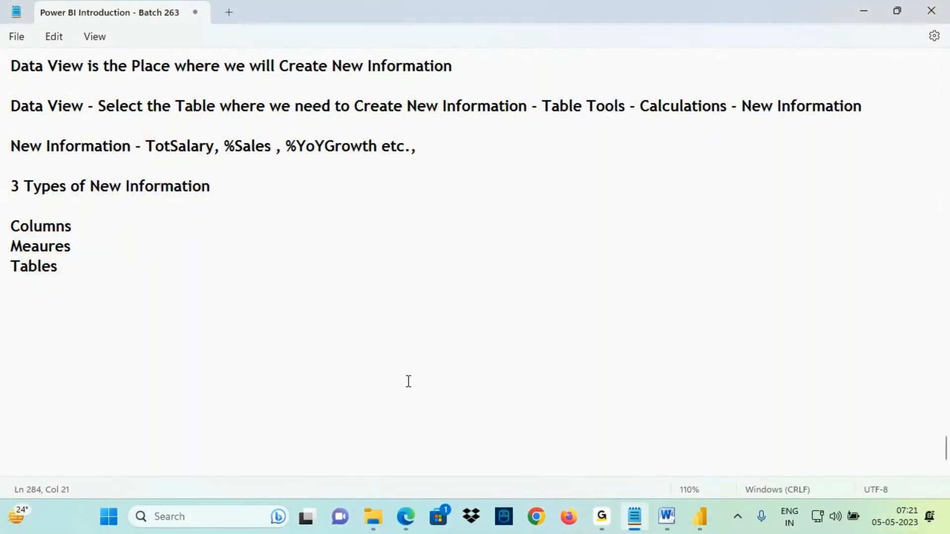
# - Highlight the New Information examples in the notes and switch to Power BI Desktop to show the New column option
pyautogui.moveTo(11, 221); pyautogui.dragTo(86, 292)
pyautogui.moveTo(150, 151); pyautogui.dragTo(413, 157)
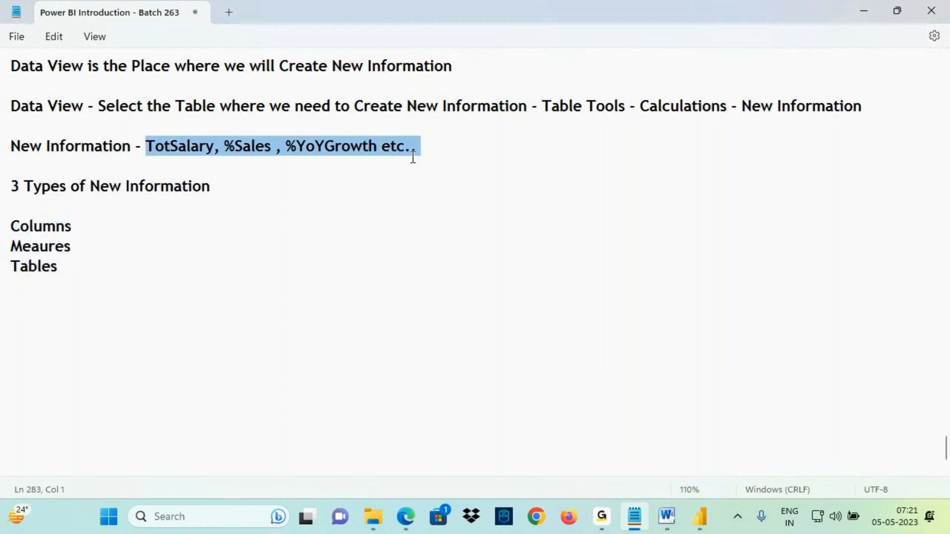
pyautogui.moveTo(19, 227); pyautogui.dragTo(45, 229)
pyautogui.click(699, 517)
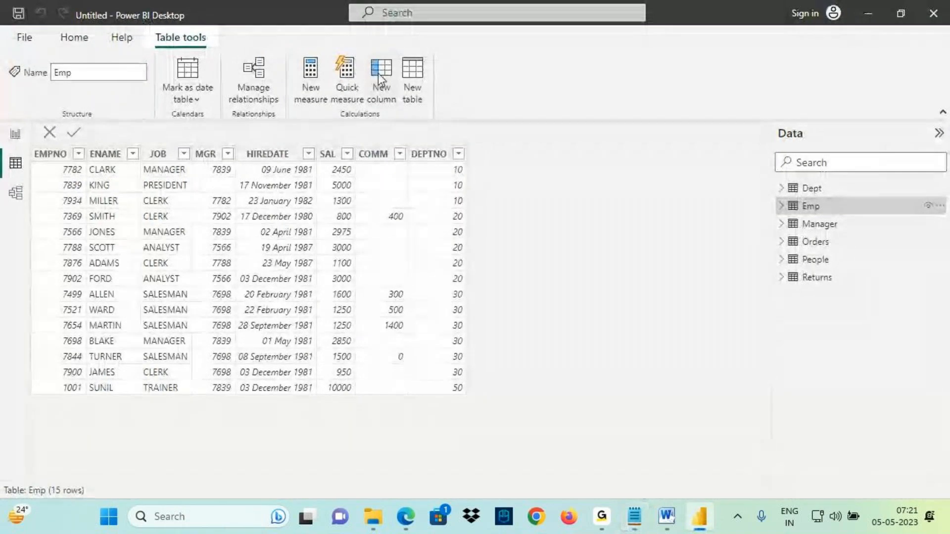
pyautogui.moveTo(391, 58)
pyautogui.mouseDown()
pyautogui.moveTo(367, 56)
pyautogui.moveTo(388, 101)
pyautogui.moveTo(385, 55)
pyautogui.mouseUp()
pyautogui.moveTo(378, 37)
pyautogui.mouseDown()
pyautogui.moveTo(377, 67)
pyautogui.moveTo(386, 46)
pyautogui.moveTo(451, 31)
pyautogui.mouseUp()
pyautogui.moveTo(428, 33); pyautogui.dragTo(432, 89)
pyautogui.press('Escape')
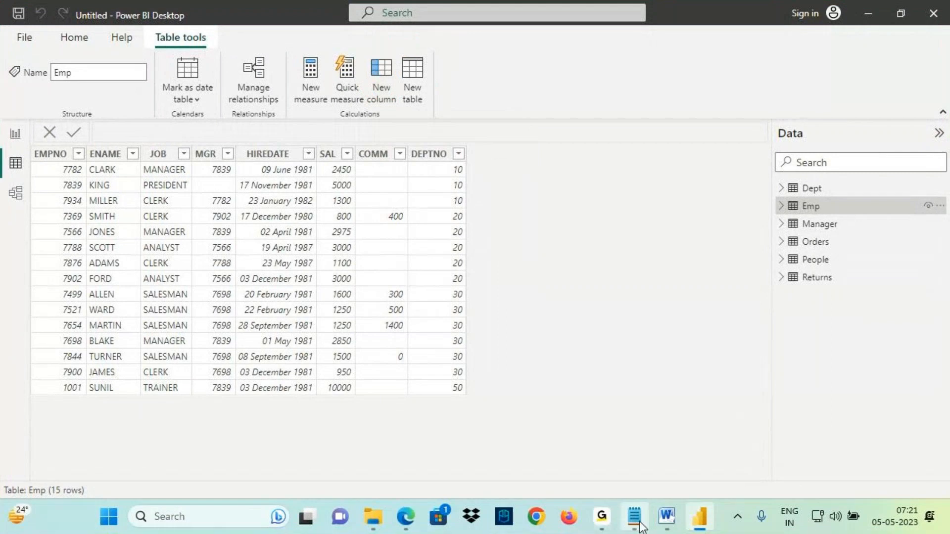
# - Back in the notes, add "- New Column" after "Columns", indented with two tabs
pyautogui.click(636, 523)
pyautogui.click(275, 233)
pyautogui.press('Tab')
pyautogui.press('Tab')
pyautogui.write('-')
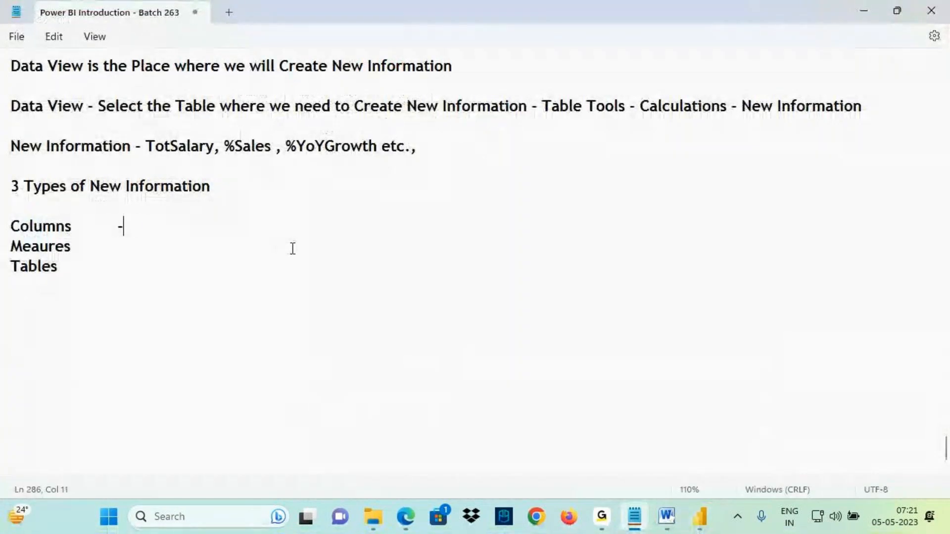
pyautogui.write(' New Column')
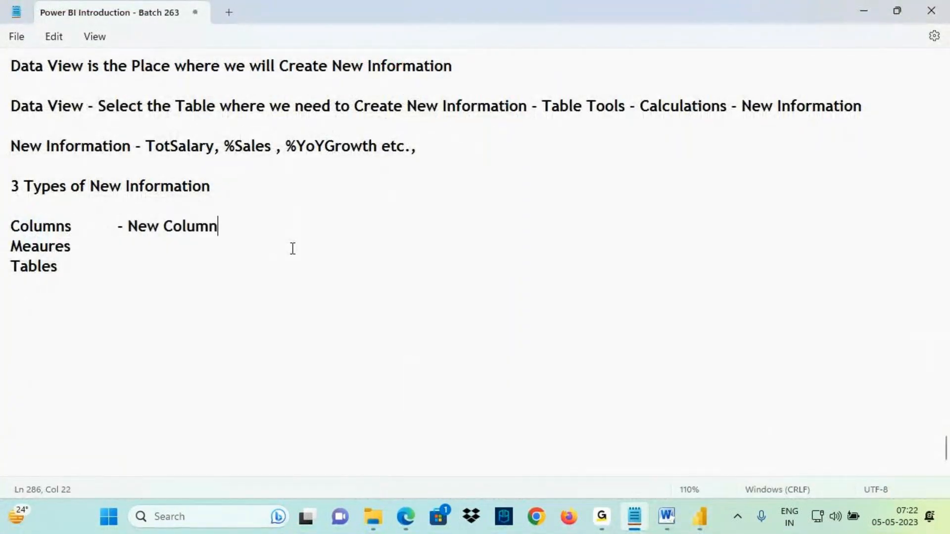
# - Add "- New Measure / QUick Measure" after "Meaures", indented with two tabs
pyautogui.click(81, 246)
pyautogui.press('Tab')
pyautogui.press('Tab')
pyautogui.write('- New Meas')
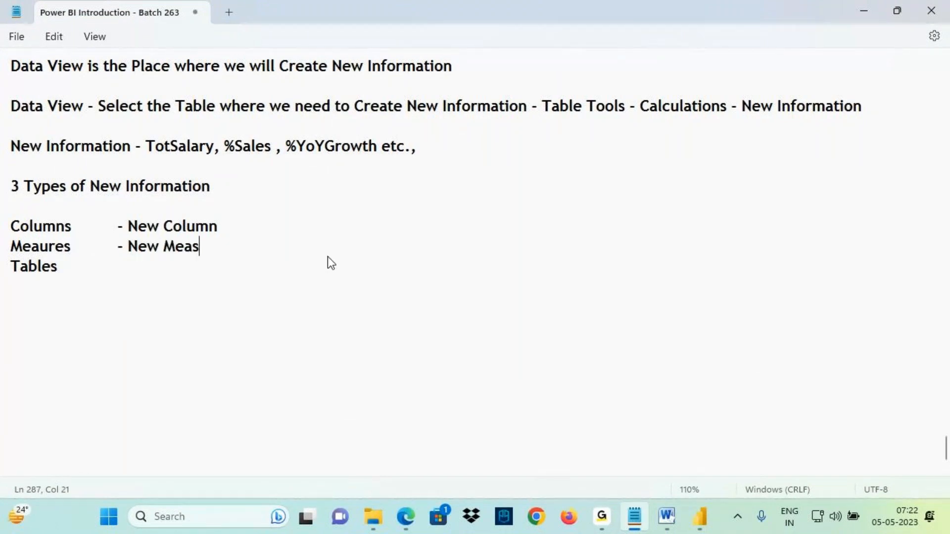
pyautogui.write('ure / QUic')
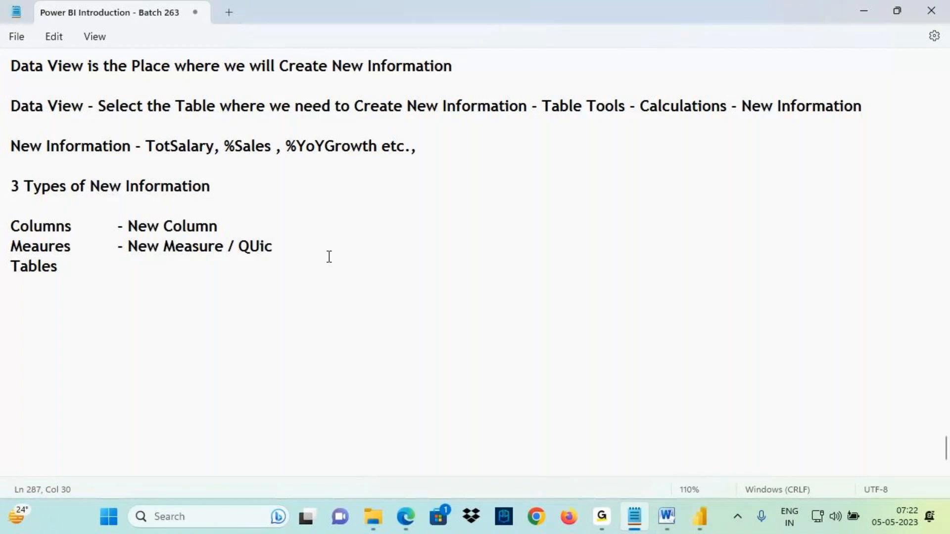
pyautogui.write('k Measure')
# - Switch to Power BI Desktop to show the New measure and Quick measure options
pyautogui.click(699, 515)
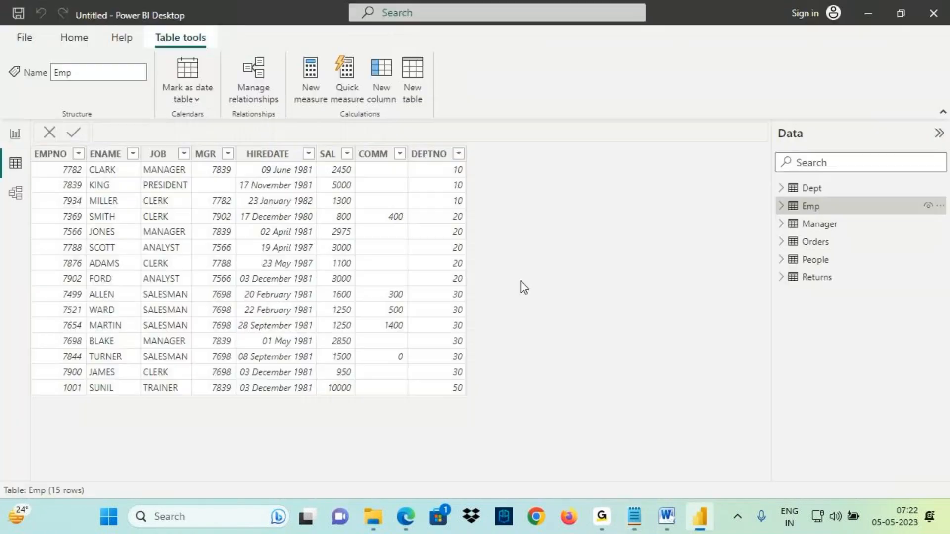
pyautogui.hotkey('ctrl', '2')
pyautogui.moveTo(290, 50)
pyautogui.mouseDown()
pyautogui.moveTo(323, 88)
pyautogui.moveTo(368, 108)
pyautogui.mouseUp()
pyautogui.moveTo(336, 49)
pyautogui.mouseDown()
pyautogui.moveTo(319, 108)
pyautogui.moveTo(307, 55)
pyautogui.moveTo(321, 101)
pyautogui.moveTo(342, 55)
pyautogui.mouseUp()
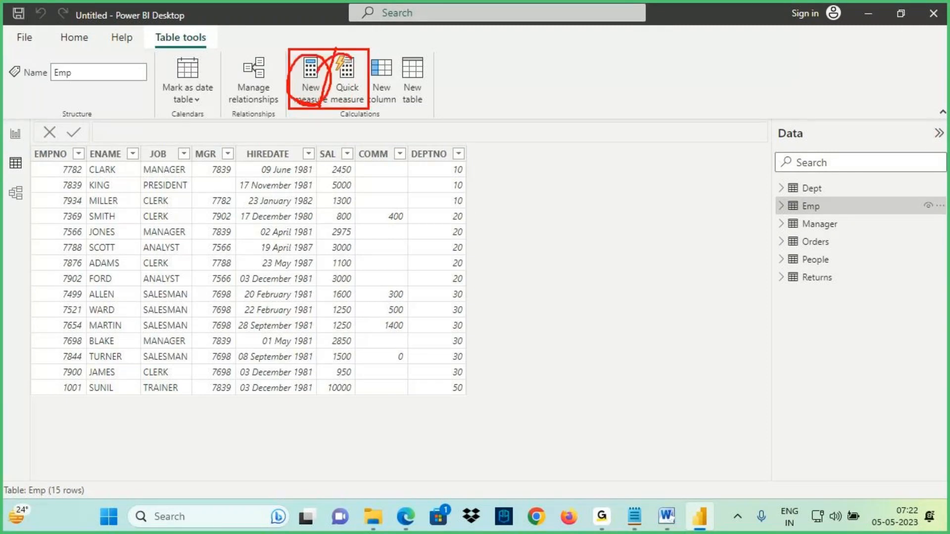
# - Switch back to the notes and add "- New Table" after "Tables", indented with a tab
pyautogui.press('Escape')
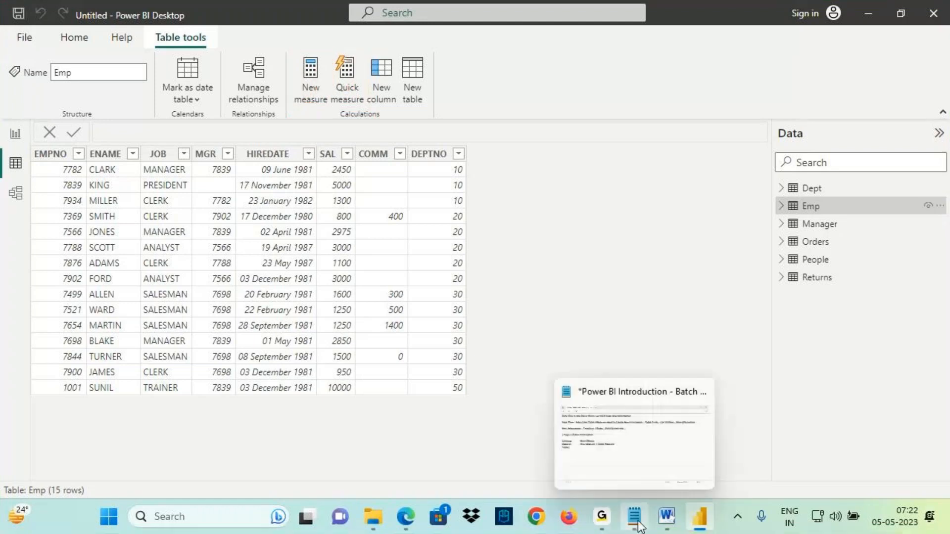
pyautogui.hotkey('ctrl', '2')
pyautogui.moveTo(426, 56); pyautogui.dragTo(401, 105)
pyautogui.moveTo(426, 57); pyautogui.dragTo(415, 117)
pyautogui.press('Escape')
pyautogui.click(644, 525)
pyautogui.click(93, 276)
pyautogui.press('Tab')
pyautogui.write('- New Table')
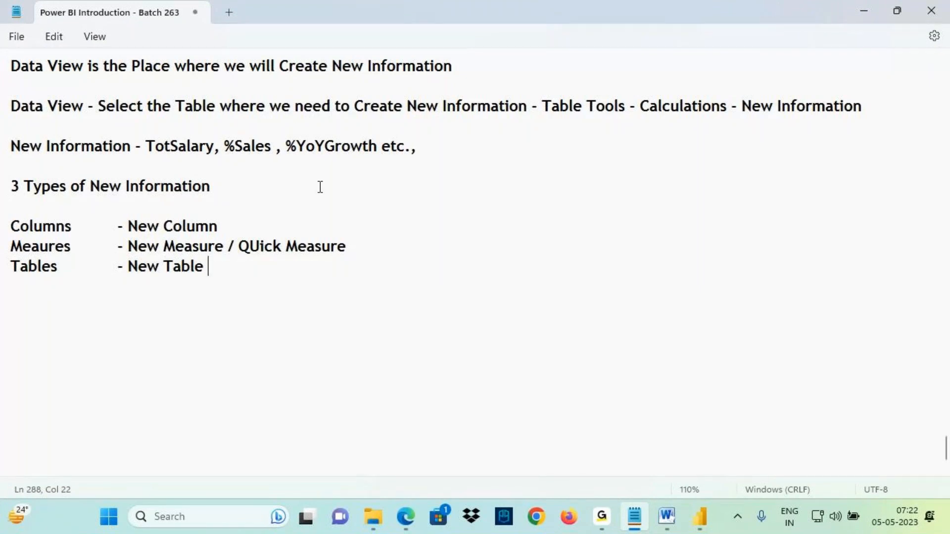
# - Write a new line "New Information - Columns , Measures & Tables - DAX Formulas -" below the list
pyautogui.hotkey('ctrl', '2')
pyautogui.moveTo(140, 160); pyautogui.dragTo(199, 159)
pyautogui.moveTo(3, 216)
pyautogui.mouseDown()
pyautogui.moveTo(92, 273)
pyautogui.moveTo(373, 287)
pyautogui.mouseUp()
pyautogui.press('Escape')
pyautogui.click(29, 313)
pyautogui.write('New Informati')
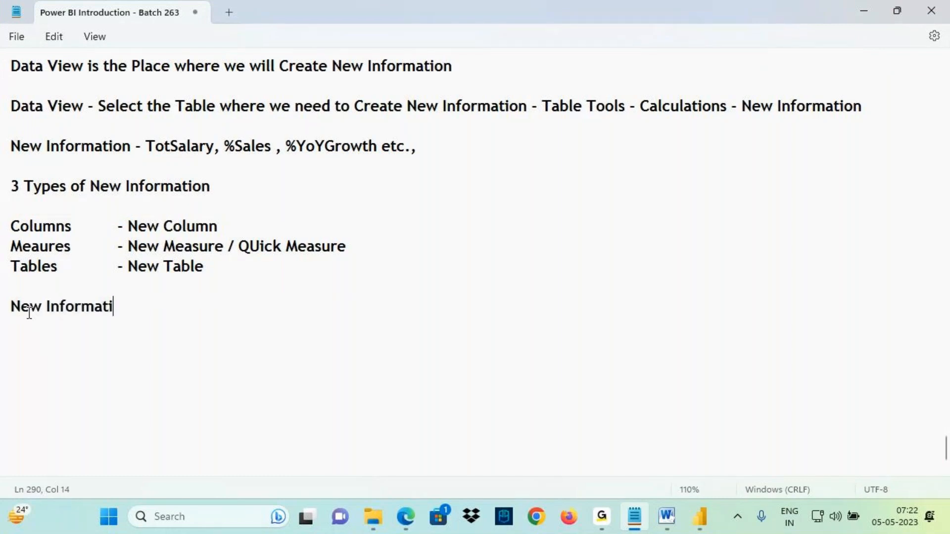
pyautogui.write('on - Colum')
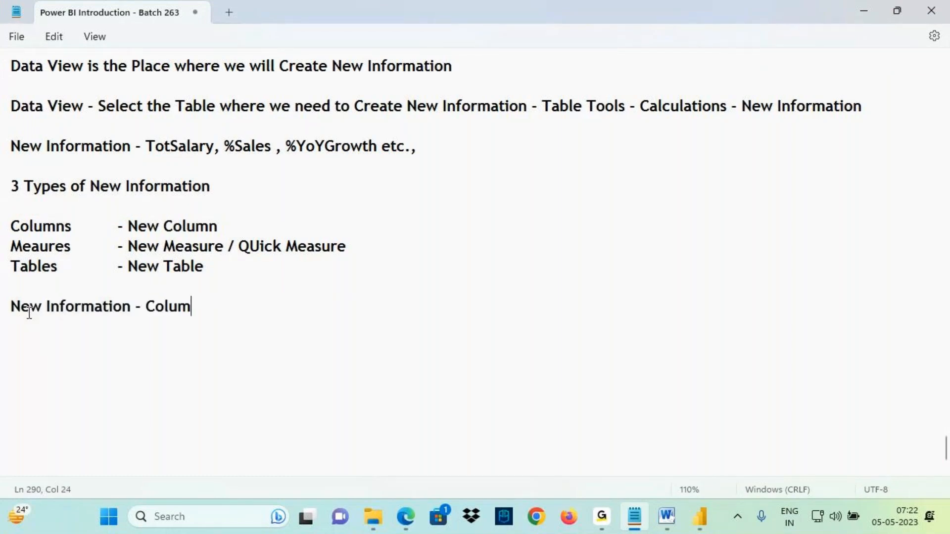
pyautogui.write('ns , Measures & Tables - DAX ')
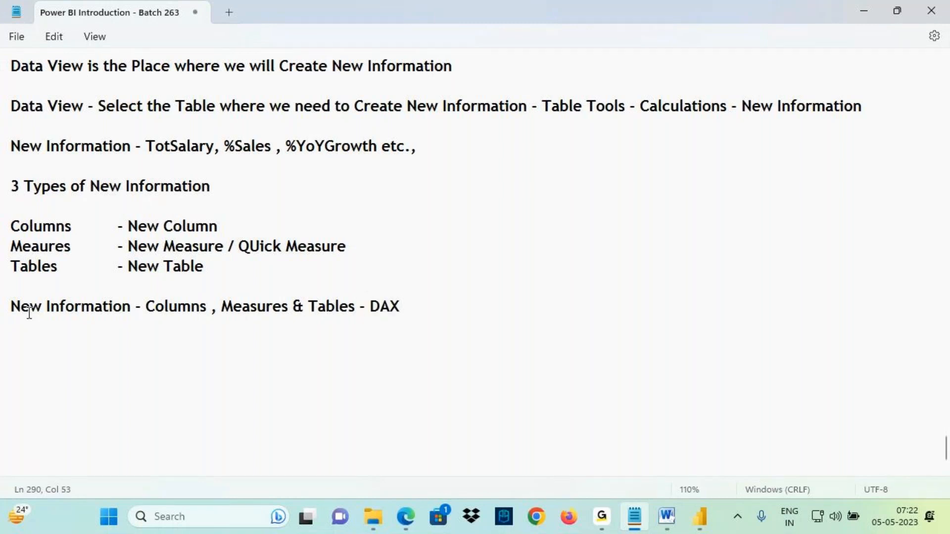
pyautogui.write('Formay')
pyautogui.press('BackSpace')
pyautogui.moveTo(380, 307); pyautogui.dragTo(403, 307)
pyautogui.hotkey('ctrl', '2')
pyautogui.moveTo(7, 319); pyautogui.dragTo(76, 318)
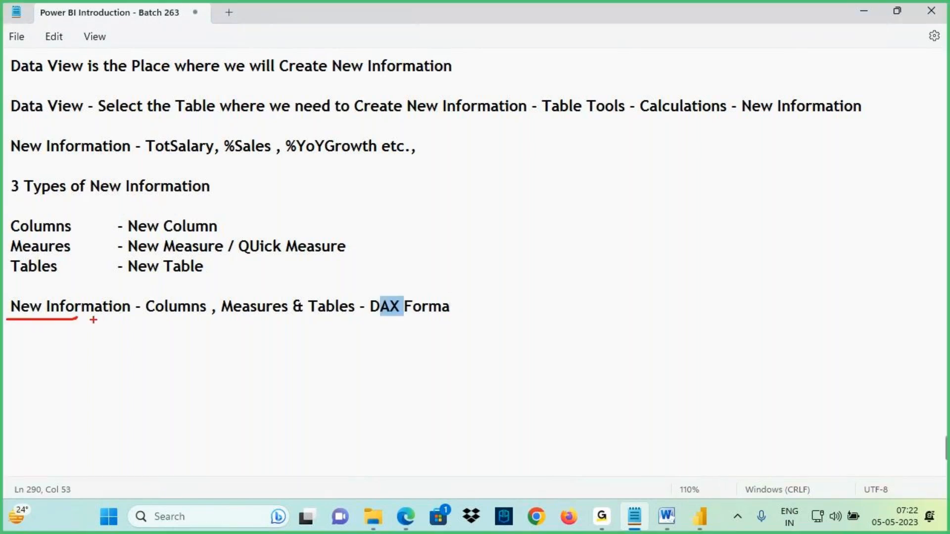
pyautogui.moveTo(358, 320); pyautogui.dragTo(400, 316)
pyautogui.press('Escape')
pyautogui.click(452, 307)
pyautogui.press('BackSpace')
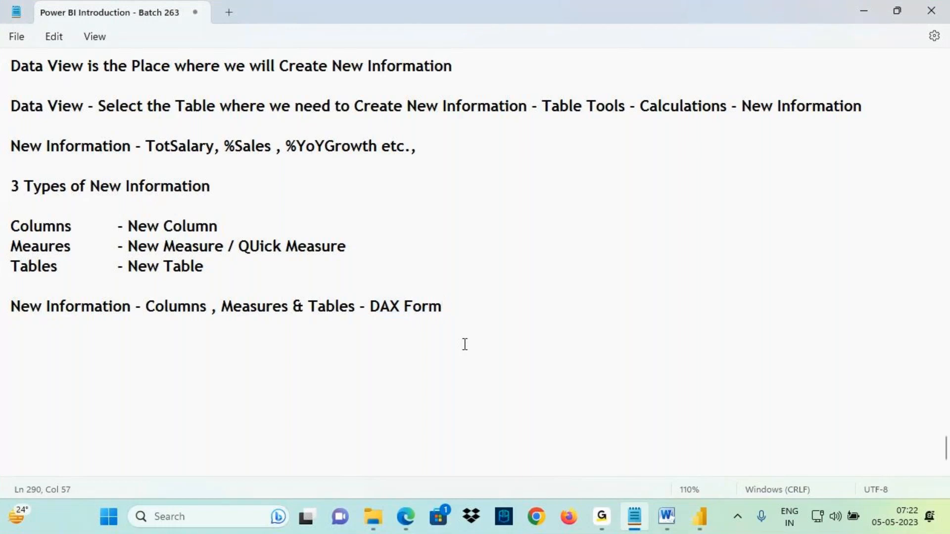
pyautogui.write('ulas  -')
# - Copy "Existing Information +" from the earlier definition and paste it at the end of the new line
pyautogui.hotkey('ctrl', '2')
pyautogui.moveTo(8, 296); pyautogui.dragTo(131, 319)
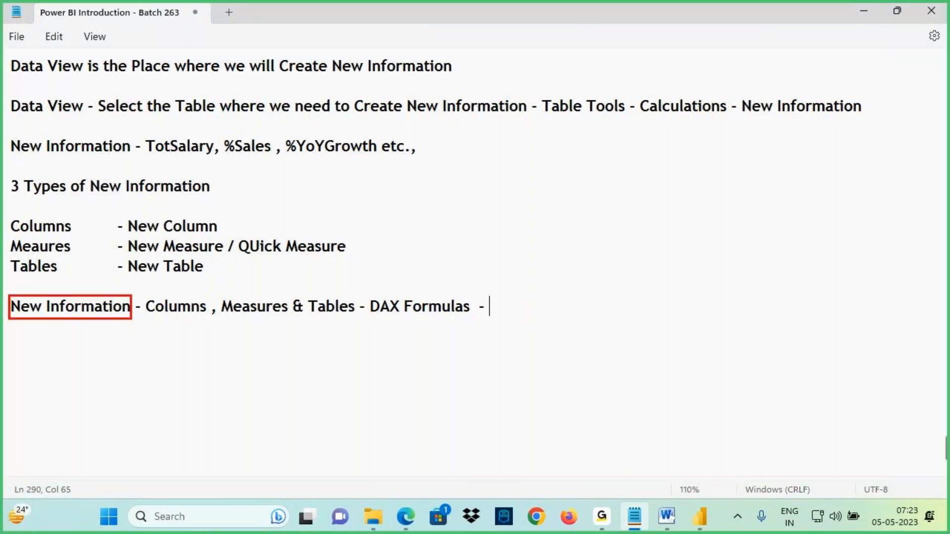
pyautogui.moveTo(381, 318); pyautogui.dragTo(518, 320)
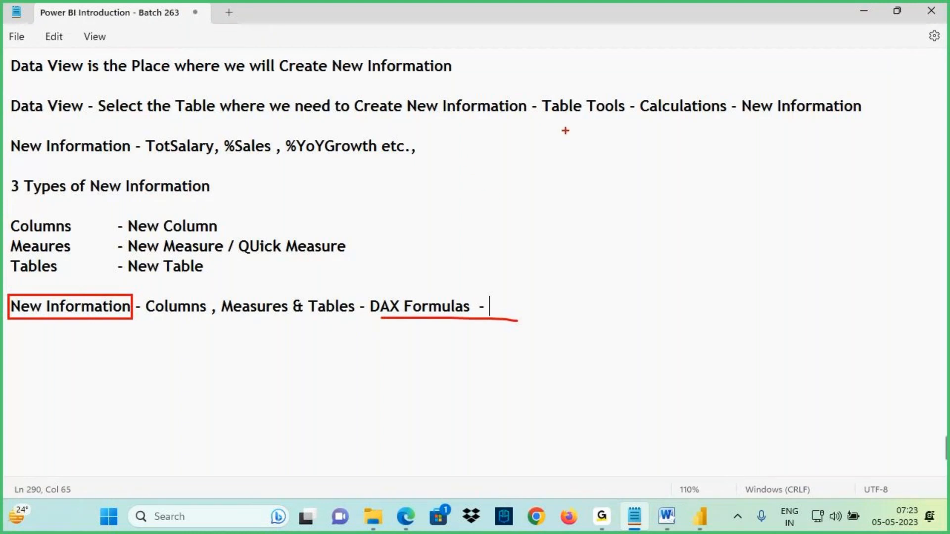
pyautogui.press('Escape')
pyautogui.moveTo(390, 307); pyautogui.dragTo(457, 306)
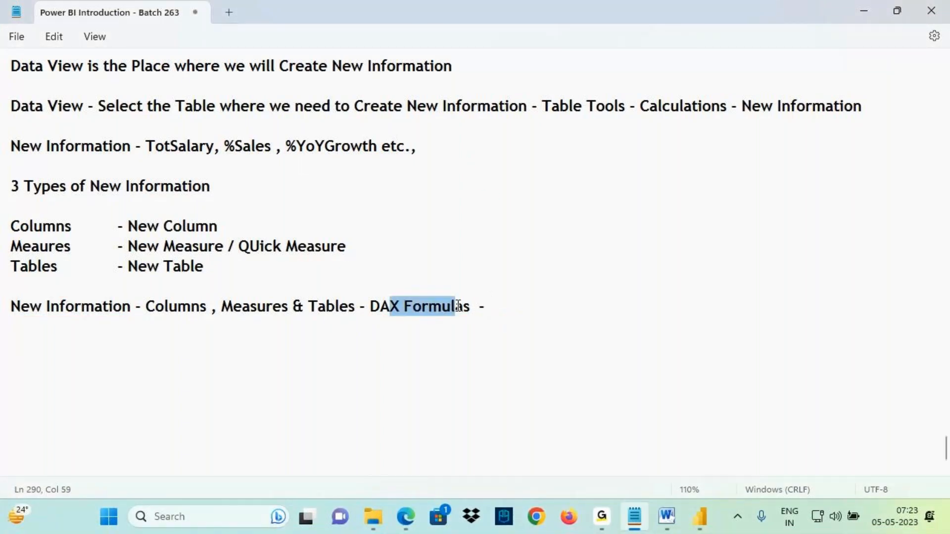
pyautogui.scroll(2, 417, 316)
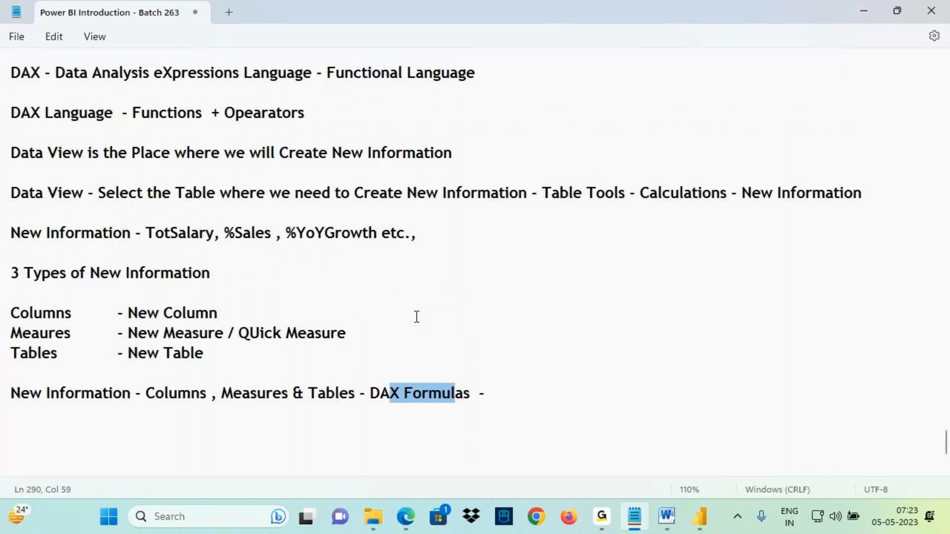
pyautogui.scroll(1, 416, 317)
pyautogui.moveTo(145, 66); pyautogui.dragTo(290, 72)
pyautogui.hotkey('ctrl', 'c')
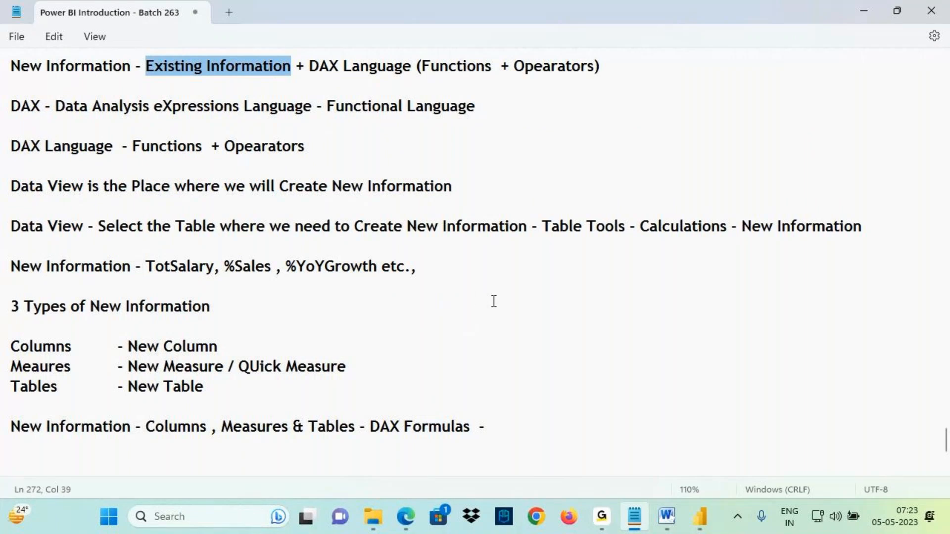
pyautogui.scroll(-3, 494, 301)
pyautogui.click(510, 366)
pyautogui.hotkey('ctrl', 'v')
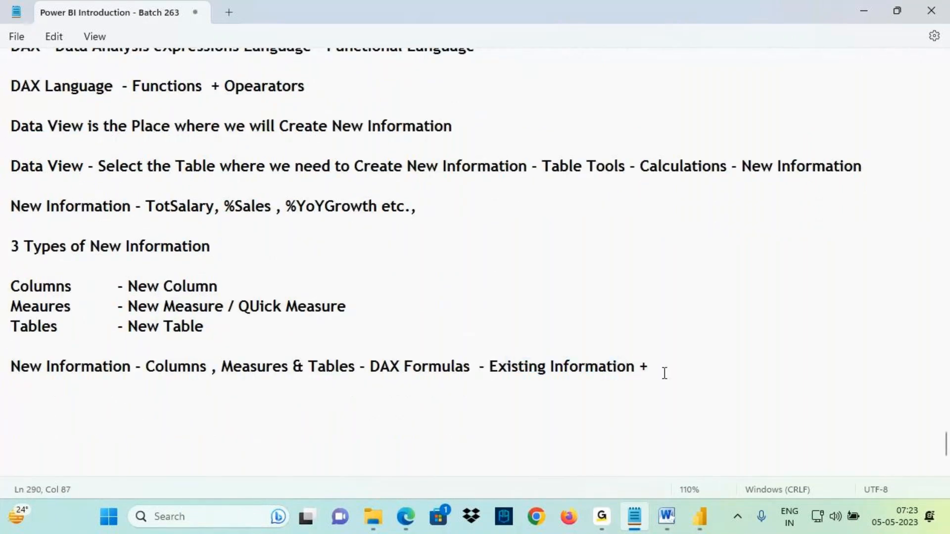
# - Copy "Functions + Opearators" from the DAX definition line and append it to the new line
pyautogui.scroll(1, 421, 216)
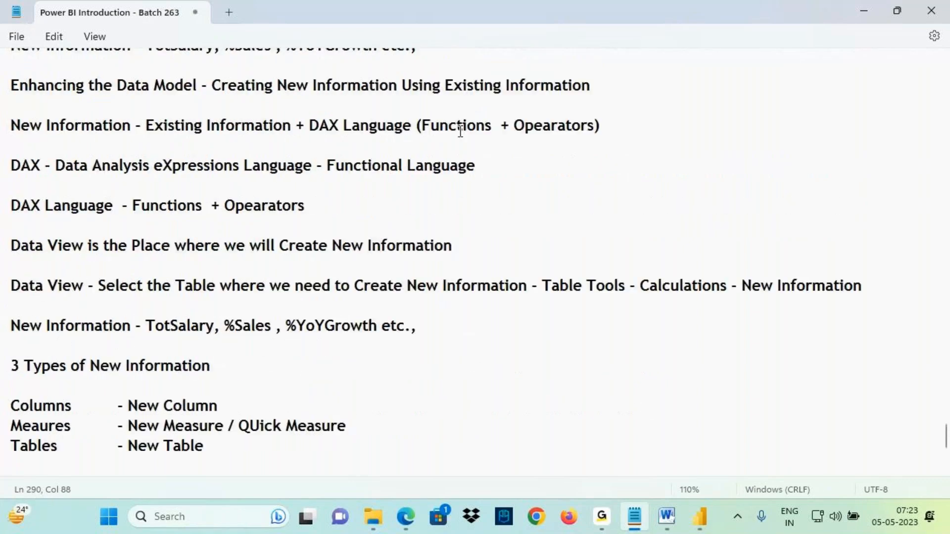
pyautogui.moveTo(422, 128); pyautogui.dragTo(593, 137)
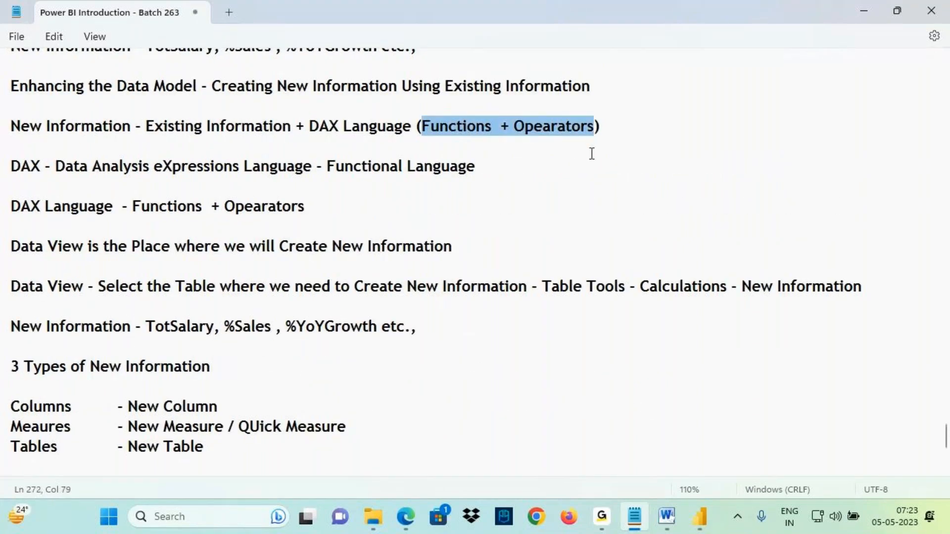
pyautogui.hotkey('ctrl', 'c')
pyautogui.scroll(-1, 597, 198)
pyautogui.click(668, 366)
pyautogui.hotkey('ctrl', 'v')
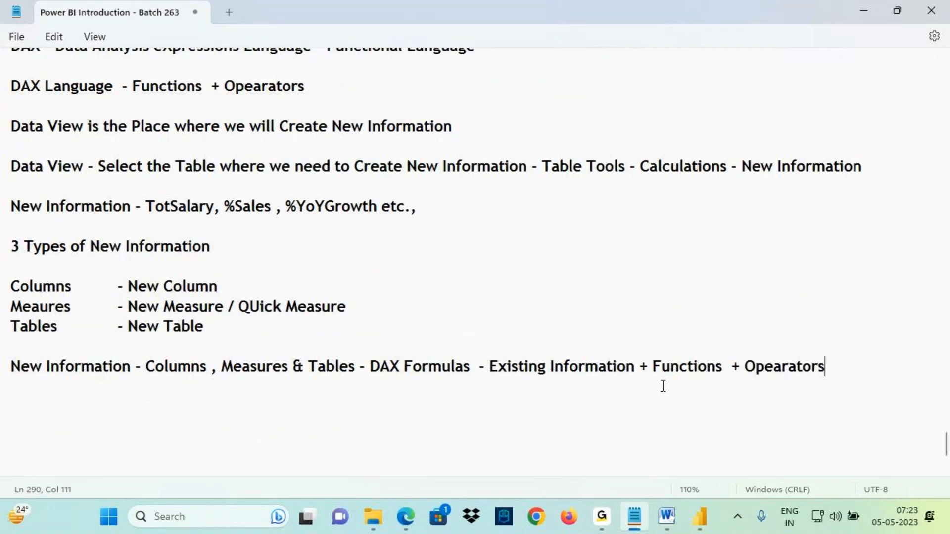
pyautogui.click(604, 517)
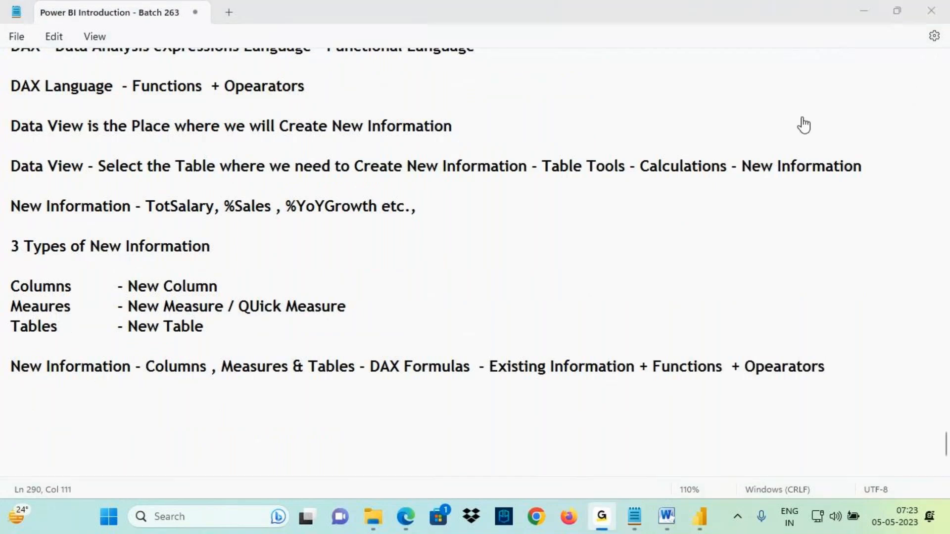
pyautogui.click(635, 517)
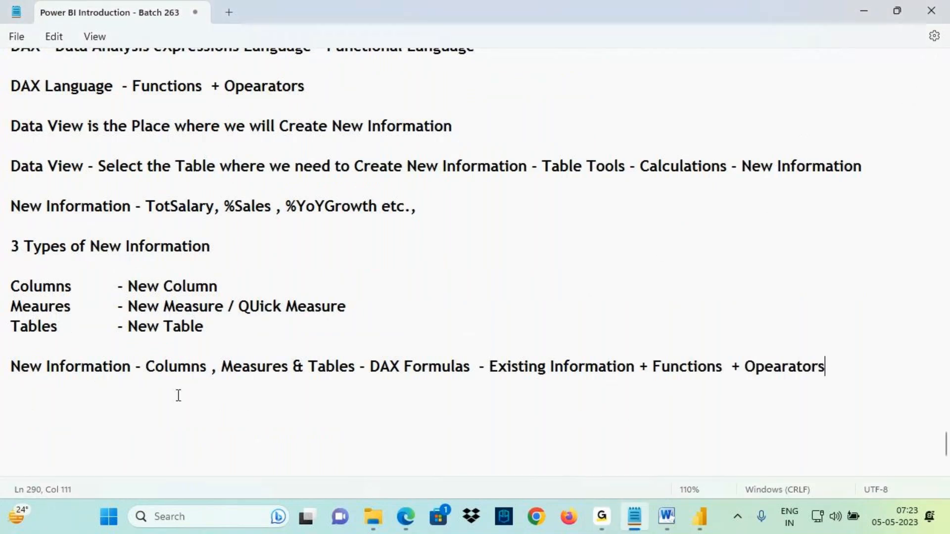
pyautogui.hotkey('ctrl', '2')
pyautogui.moveTo(7, 355); pyautogui.dragTo(131, 380)
pyautogui.moveTo(75, 374)
pyautogui.mouseDown()
pyautogui.moveTo(66, 399)
pyautogui.moveTo(99, 423)
pyautogui.moveTo(157, 394)
pyautogui.moveTo(66, 340)
pyautogui.mouseUp()
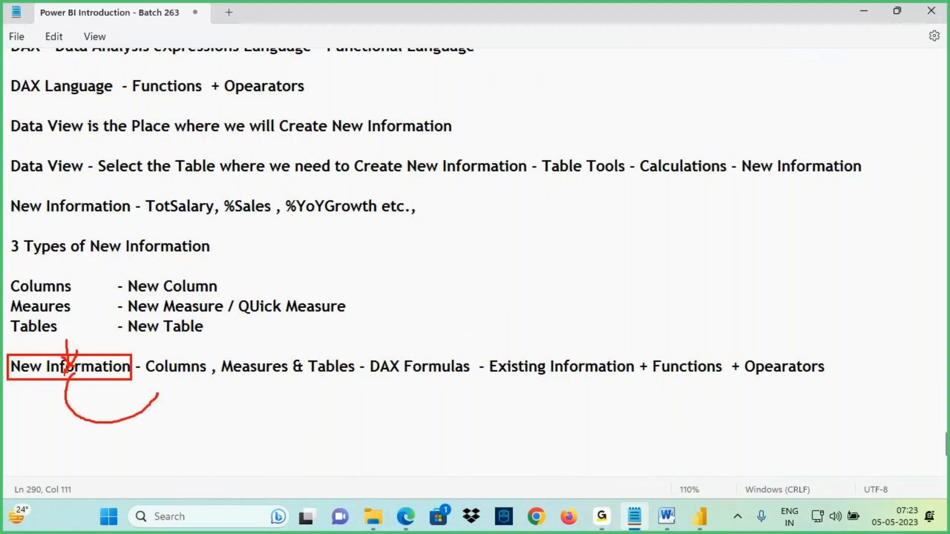
pyautogui.moveTo(183, 385); pyautogui.dragTo(154, 379)
pyautogui.moveTo(174, 377); pyautogui.dragTo(174, 407)
pyautogui.moveTo(167, 392)
pyautogui.mouseDown()
pyautogui.moveTo(245, 413)
pyautogui.moveTo(259, 393)
pyautogui.mouseUp()
pyautogui.moveTo(243, 379); pyautogui.dragTo(276, 377)
pyautogui.moveTo(157, 371); pyautogui.dragTo(216, 369)
pyautogui.moveTo(247, 378); pyautogui.dragTo(281, 373)
pyautogui.moveTo(266, 340); pyautogui.dragTo(268, 352)
pyautogui.moveTo(256, 340); pyautogui.dragTo(278, 337)
pyautogui.moveTo(381, 379); pyautogui.dragTo(460, 381)
pyautogui.moveTo(412, 329); pyautogui.dragTo(417, 370)
pyautogui.moveTo(399, 349); pyautogui.dragTo(416, 362)
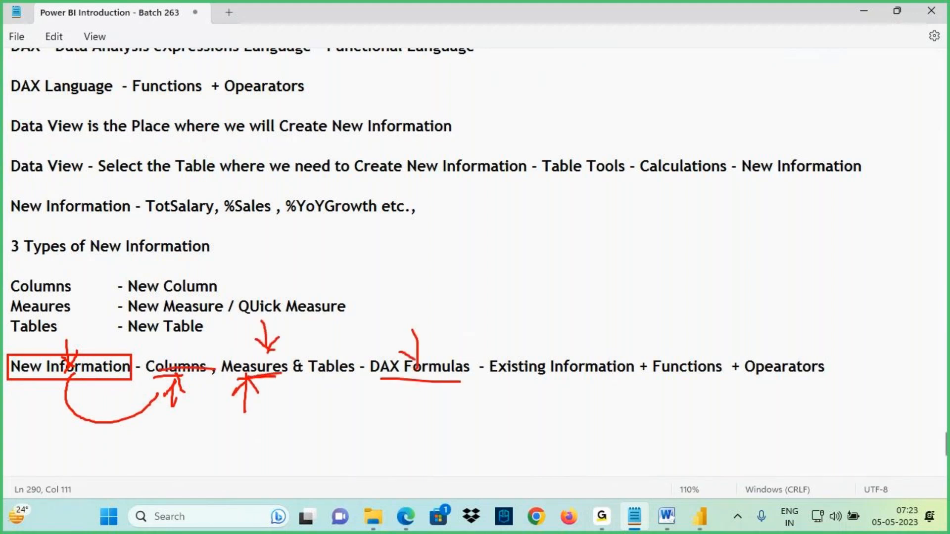
pyautogui.moveTo(528, 377)
pyautogui.mouseDown()
pyautogui.moveTo(574, 375)
pyautogui.moveTo(556, 329)
pyautogui.mouseUp()
pyautogui.moveTo(545, 344)
pyautogui.mouseDown()
pyautogui.moveTo(554, 319)
pyautogui.moveTo(567, 343)
pyautogui.mouseUp()
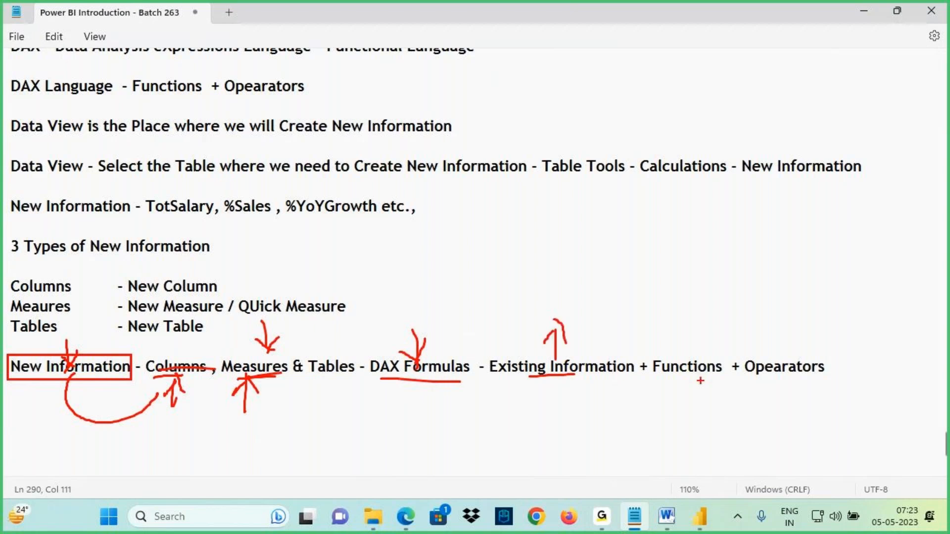
pyautogui.moveTo(681, 402); pyautogui.dragTo(680, 376)
pyautogui.moveTo(665, 401)
pyautogui.mouseDown()
pyautogui.moveTo(681, 377)
pyautogui.moveTo(707, 393)
pyautogui.mouseUp()
pyautogui.moveTo(796, 377); pyautogui.dragTo(797, 399)
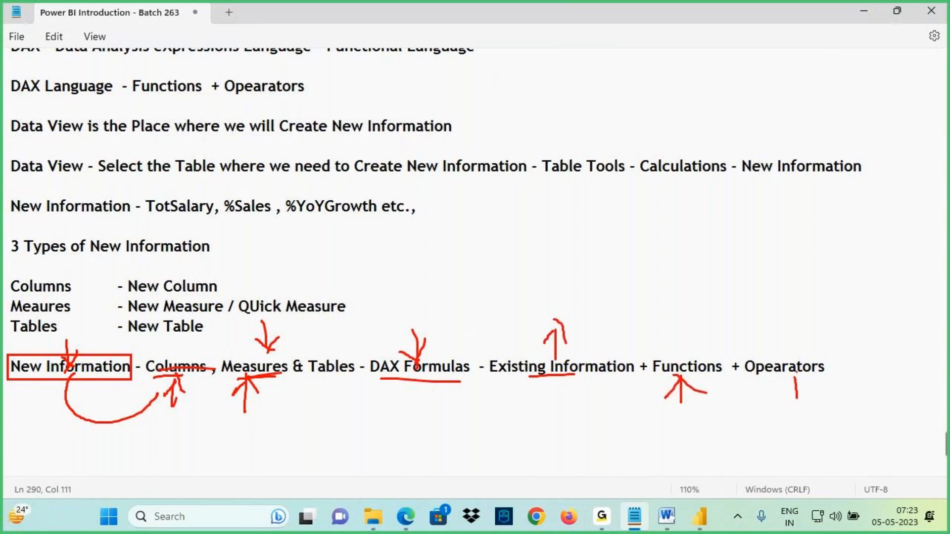
pyautogui.moveTo(545, 376)
pyautogui.mouseDown()
pyautogui.moveTo(613, 344)
pyautogui.moveTo(554, 364)
pyautogui.mouseUp()
pyautogui.moveTo(568, 342)
pyautogui.mouseDown()
pyautogui.moveTo(586, 331)
pyautogui.moveTo(455, 217)
pyautogui.moveTo(72, 361)
pyautogui.mouseUp()
pyautogui.moveTo(66, 327); pyautogui.dragTo(107, 340)
pyautogui.moveTo(43, 371); pyautogui.dragTo(93, 374)
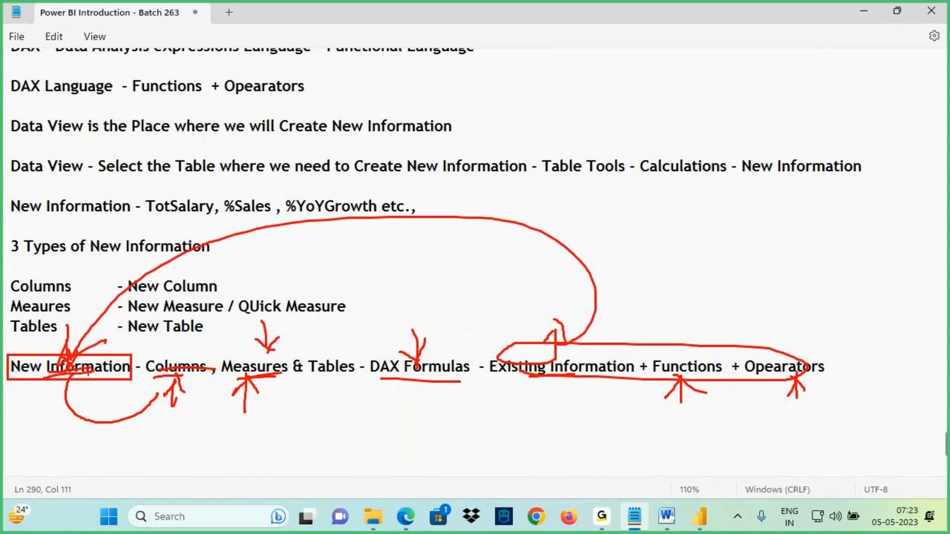
pyautogui.press('Escape')
pyautogui.click(92, 371)
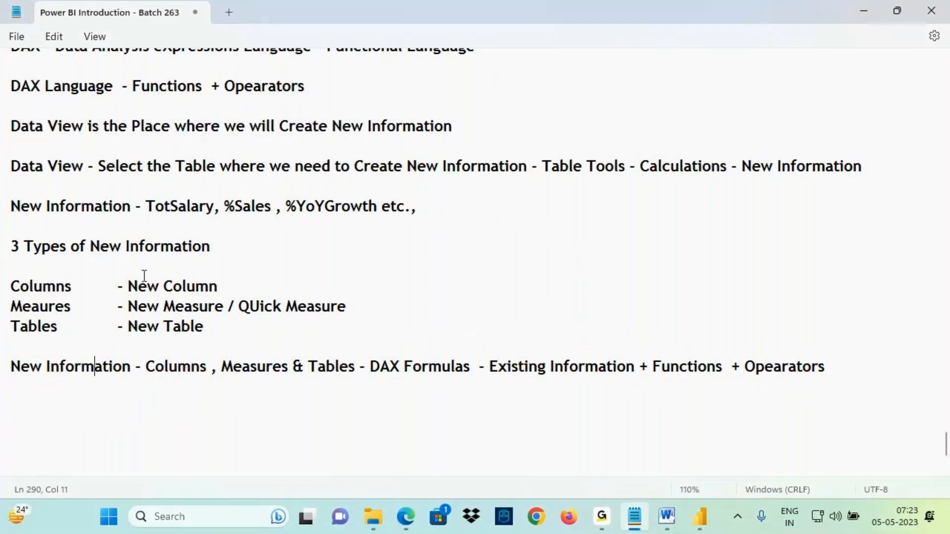
# - Switch to Power BI Desktop and open Report view to show the table visual
pyautogui.click(701, 516)
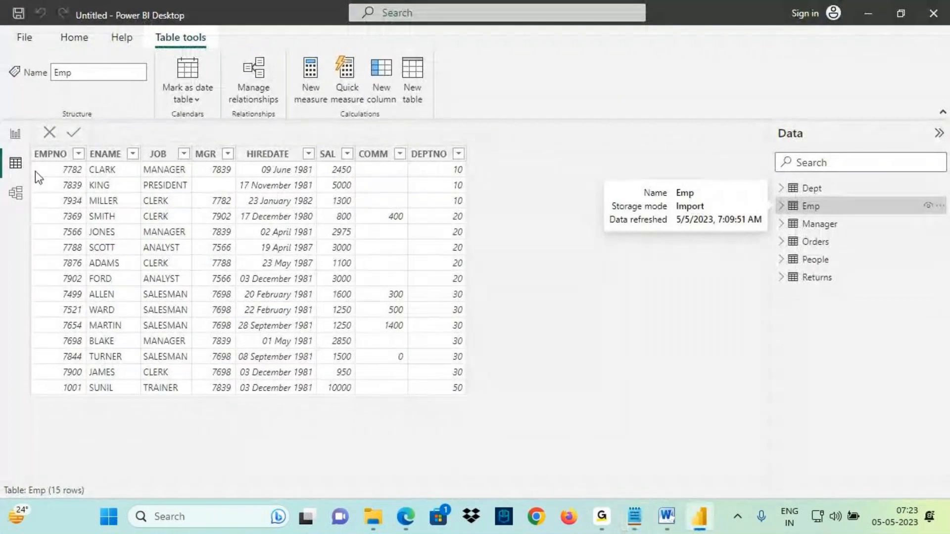
pyautogui.click(15, 134)
pyautogui.hotkey('ctrl', '2')
pyautogui.moveTo(284, 144)
pyautogui.mouseDown()
pyautogui.moveTo(268, 174)
pyautogui.moveTo(283, 154)
pyautogui.moveTo(286, 170)
pyautogui.moveTo(302, 163)
pyautogui.mouseUp()
pyautogui.moveTo(309, 148); pyautogui.dragTo(324, 178)
pyautogui.moveTo(289, 188); pyautogui.dragTo(408, 105)
pyautogui.moveTo(393, 100)
pyautogui.mouseDown()
pyautogui.moveTo(427, 96)
pyautogui.moveTo(412, 134)
pyautogui.mouseUp()
pyautogui.moveTo(291, 187); pyautogui.dragTo(367, 142)
pyautogui.moveTo(464, 68); pyautogui.dragTo(463, 102)
pyautogui.moveTo(474, 83); pyautogui.dragTo(479, 89)
pyautogui.moveTo(489, 62); pyautogui.dragTo(485, 108)
pyautogui.moveTo(381, 127)
pyautogui.mouseDown()
pyautogui.moveTo(418, 168)
pyautogui.moveTo(508, 103)
pyautogui.mouseUp()
pyautogui.moveTo(497, 52)
pyautogui.mouseDown()
pyautogui.moveTo(436, 96)
pyautogui.moveTo(472, 50)
pyautogui.moveTo(314, 120)
pyautogui.moveTo(363, 114)
pyautogui.mouseUp()
pyautogui.moveTo(302, 191); pyautogui.dragTo(389, 143)
pyautogui.moveTo(332, 176); pyautogui.dragTo(370, 146)
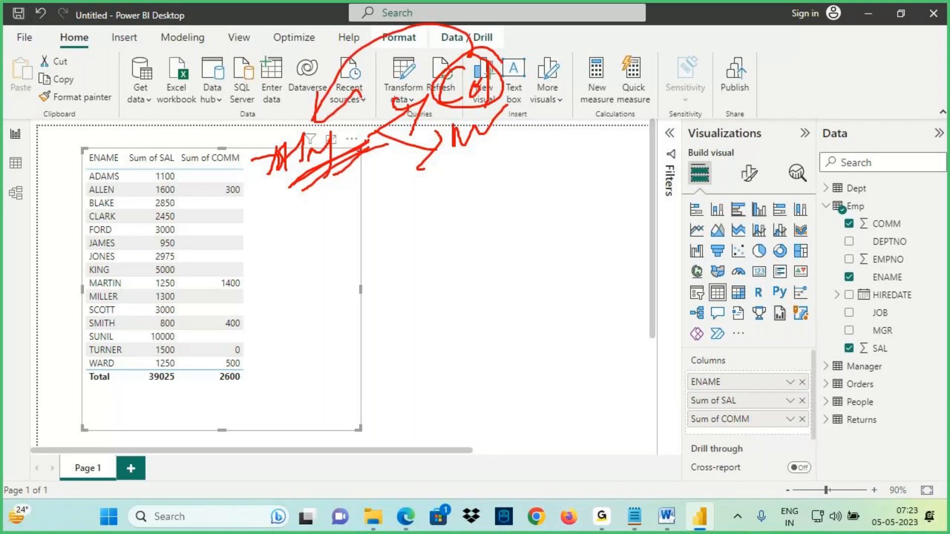
pyautogui.press('Escape')
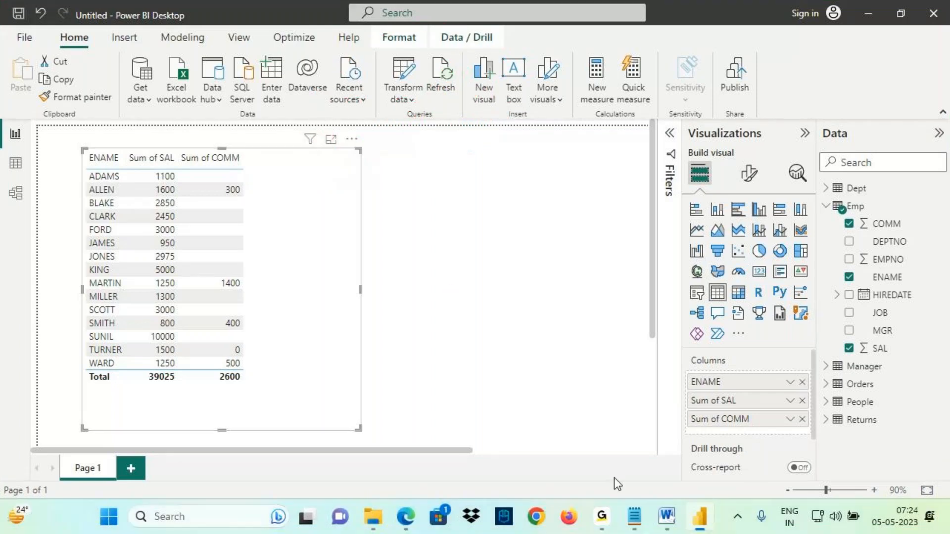
# - Back in the notes, add blank lines, save the file, and insert a dashed separator line
pyautogui.click(634, 516)
pyautogui.click(32, 302)
pyautogui.press('Return')
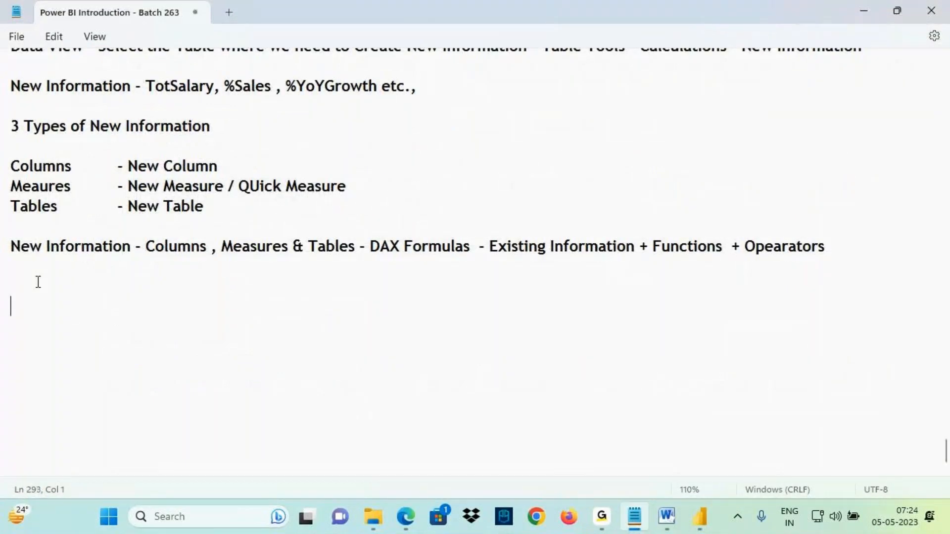
pyautogui.press('Return')
pyautogui.press('Return')
pyautogui.press('Return')
pyautogui.press('Return')
pyautogui.press('Return')
pyautogui.press('Return')
pyautogui.press('Return')
pyautogui.press('Return')
pyautogui.press('Return')
pyautogui.press('Return')
pyautogui.press('Return')
pyautogui.press('Return')
pyautogui.press('Return')
pyautogui.press('Return')
pyautogui.press('Return')
pyautogui.press('Return')
pyautogui.press('Return')
pyautogui.press('Return')
pyautogui.press('Return')
pyautogui.press('Return')
pyautogui.hotkey('ctrl', 's')
pyautogui.scroll(2, 48, 217)
pyautogui.scroll(2, 50, 213)
pyautogui.moveTo(11, 139); pyautogui.dragTo(74, 142)
pyautogui.click(25, 258)
pyautogui.write('-----------------------')
pyautogui.press('Return')
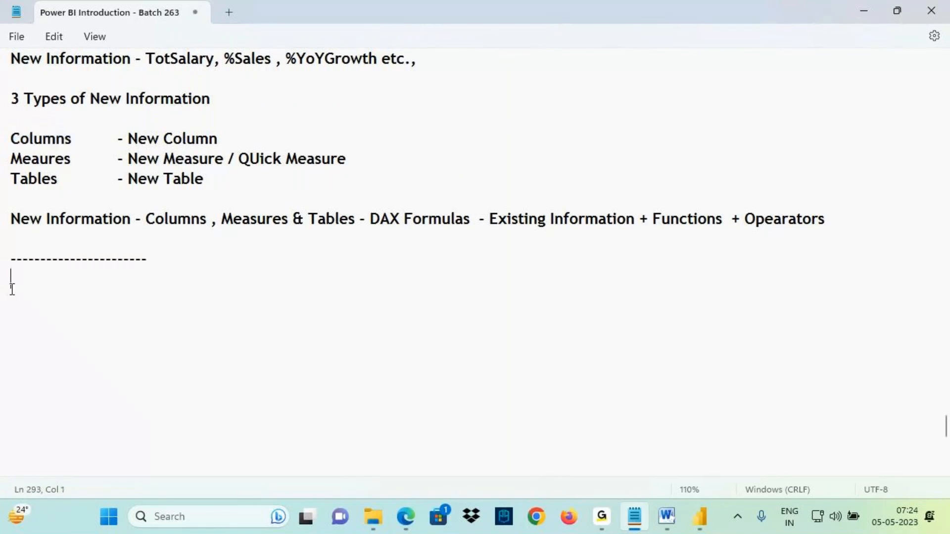
# - Type the heading "When to Create Columns?" and start a line with "New Information"
pyautogui.write('When to Creat')
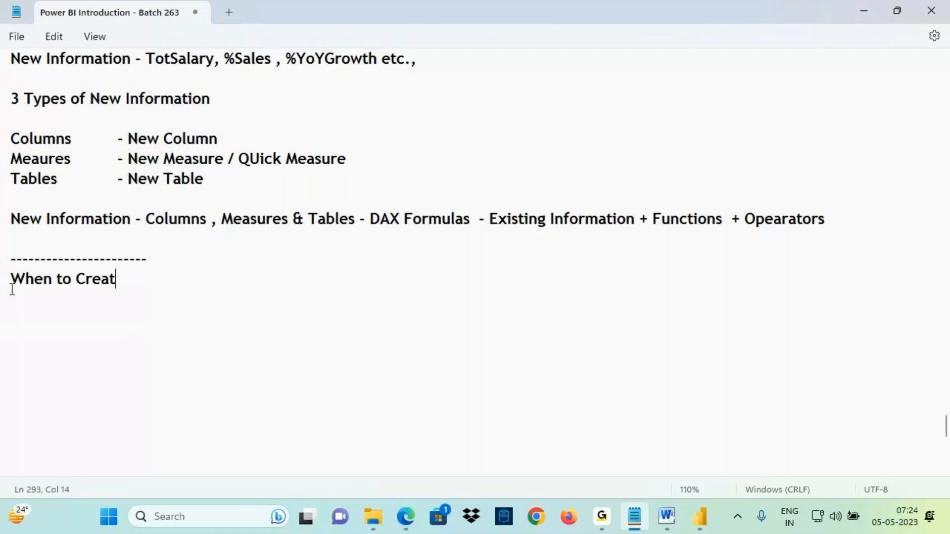
pyautogui.write('e Columns')
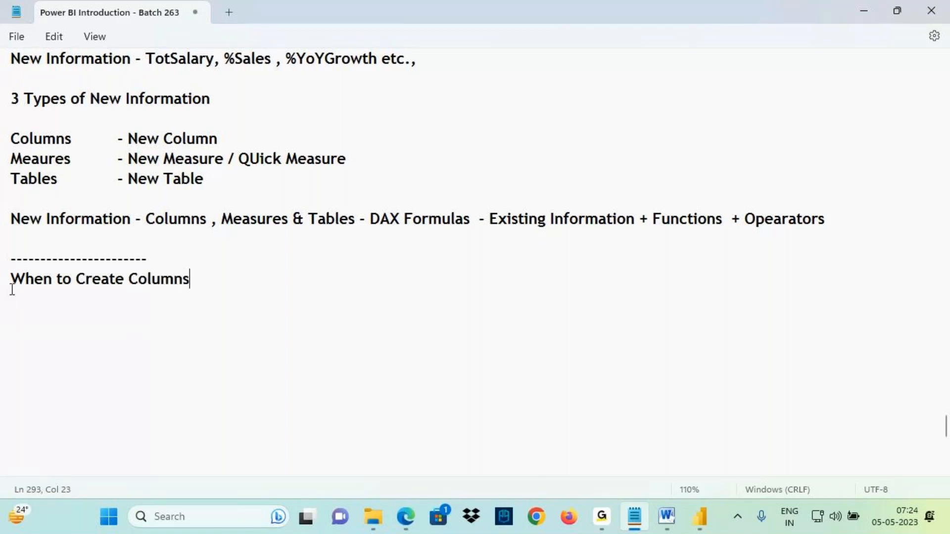
pyautogui.write('?')
pyautogui.press('Return')
pyautogui.write('New Information')
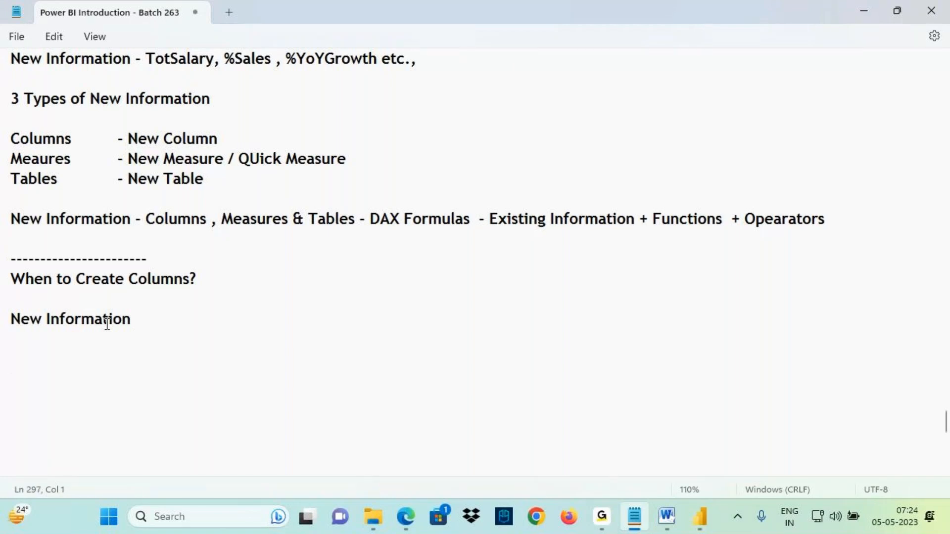
# - Switch to Power BI Desktop and open Data view showing the Emp table
pyautogui.click(699, 519)
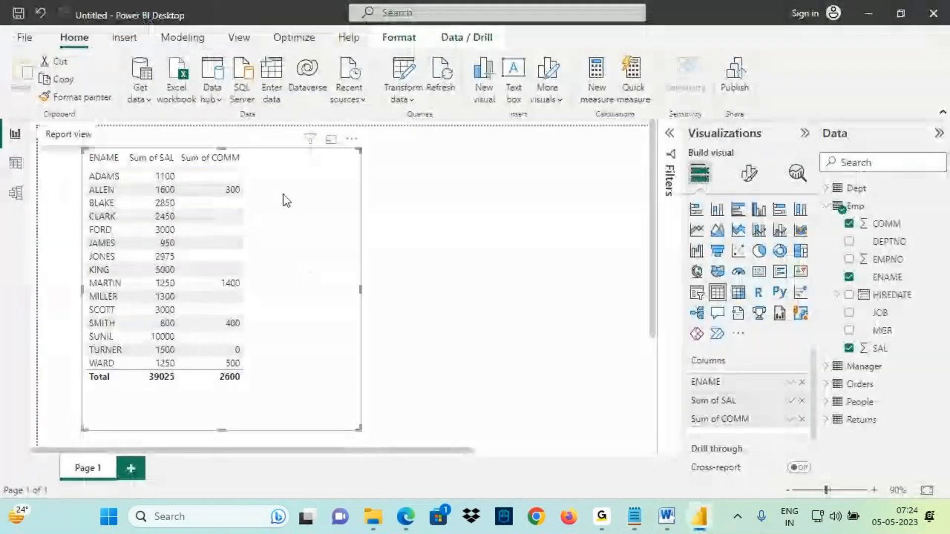
pyautogui.hotkey('ctrl', '2')
pyautogui.moveTo(272, 149); pyautogui.dragTo(273, 173)
pyautogui.moveTo(266, 160); pyautogui.dragTo(301, 156)
pyautogui.press('Escape')
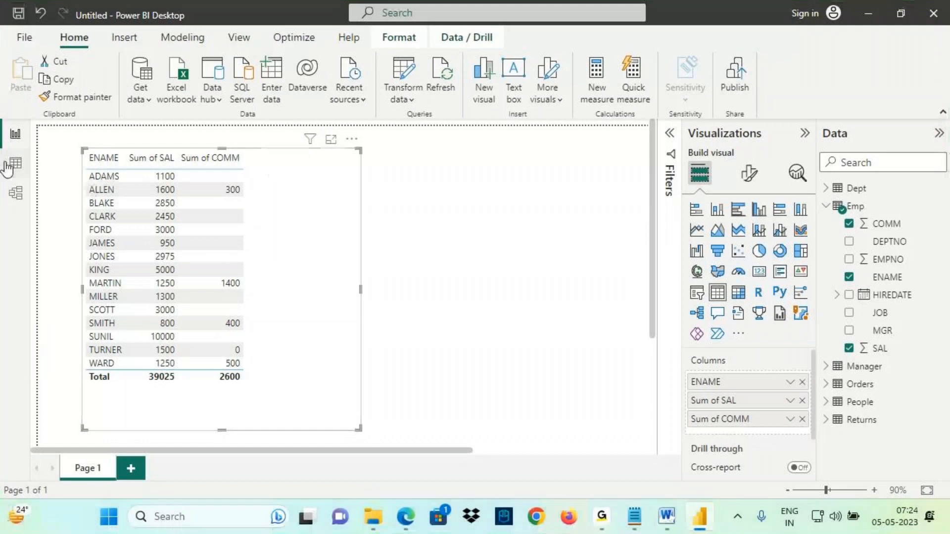
pyautogui.click(16, 163)
pyautogui.hotkey('ctrl', '2')
pyautogui.moveTo(58, 505); pyautogui.dragTo(82, 501)
pyautogui.moveTo(785, 204); pyautogui.dragTo(834, 214)
pyautogui.moveTo(3, 168)
pyautogui.mouseDown()
pyautogui.moveTo(37, 163)
pyautogui.moveTo(10, 155)
pyautogui.moveTo(115, 150)
pyautogui.mouseUp()
pyautogui.moveTo(133, 112); pyautogui.dragTo(110, 151)
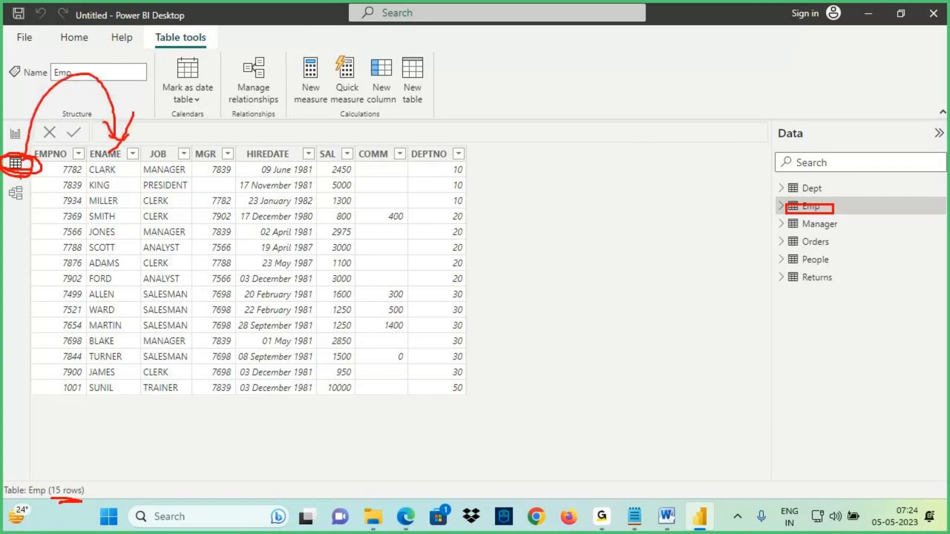
# - Examine the Emp table's row count in Data view, glance at the report's table visual, and return to Data view
pyautogui.press('Escape')
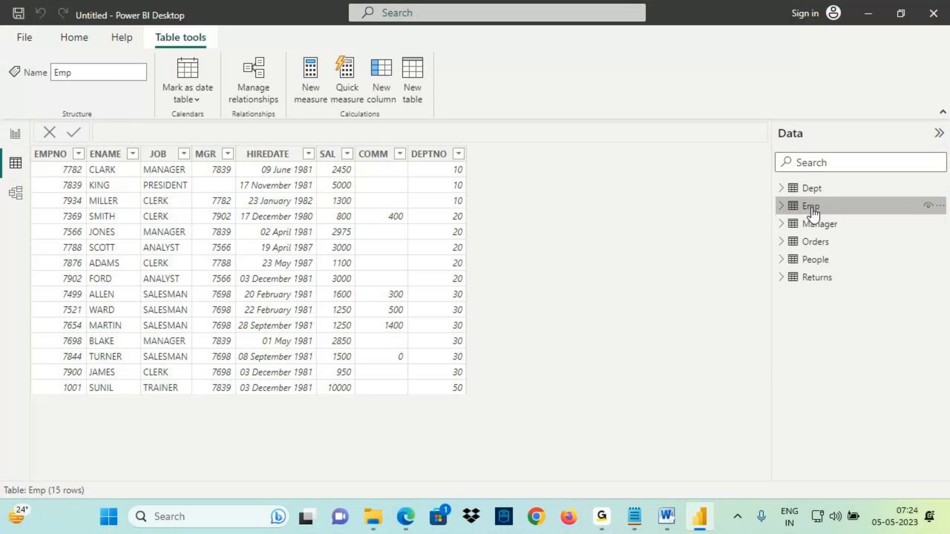
pyautogui.hotkey('ctrl', '2')
pyautogui.moveTo(49, 498)
pyautogui.mouseDown()
pyautogui.moveTo(79, 500)
pyautogui.moveTo(85, 466)
pyautogui.moveTo(100, 497)
pyautogui.mouseUp()
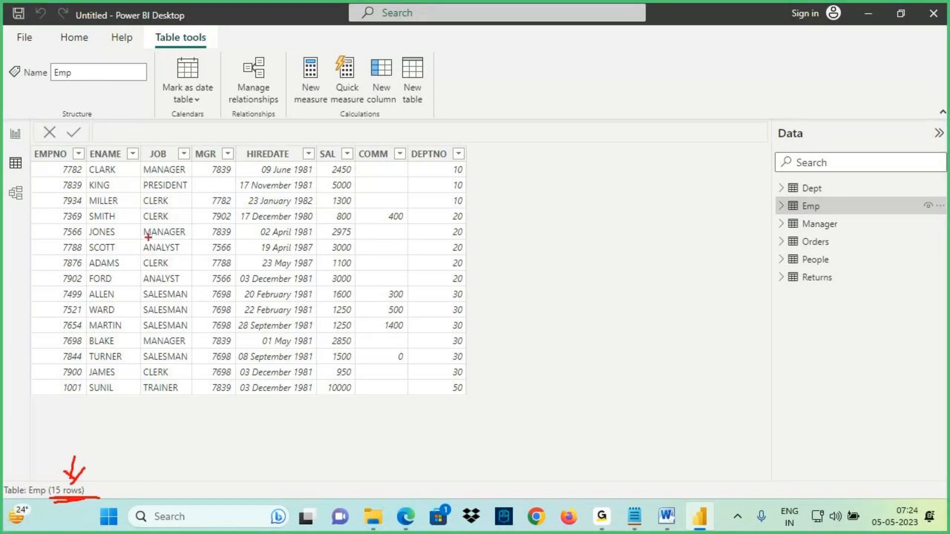
pyautogui.moveTo(28, 161)
pyautogui.mouseDown()
pyautogui.moveTo(51, 182)
pyautogui.moveTo(480, 394)
pyautogui.mouseUp()
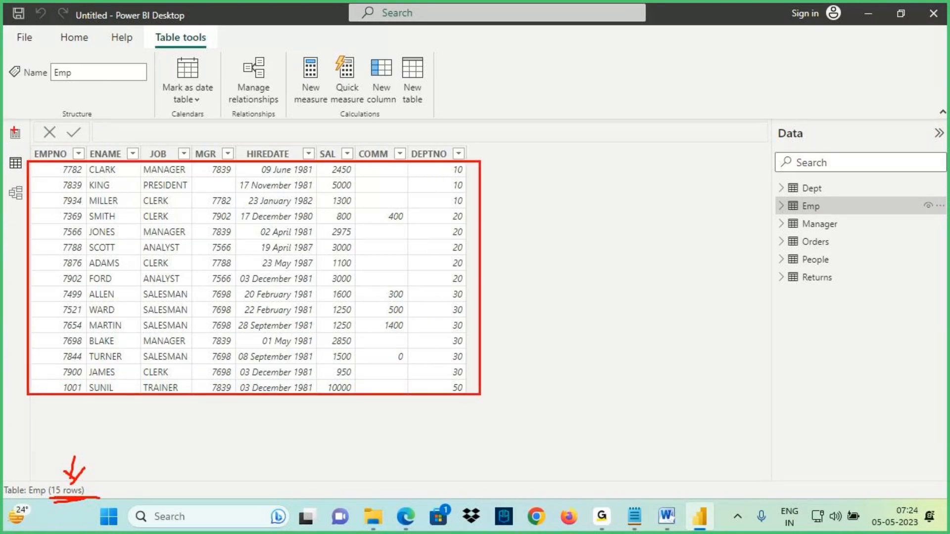
pyautogui.click(16, 133)
pyautogui.moveTo(103, 181); pyautogui.dragTo(140, 183)
pyautogui.moveTo(276, 143)
pyautogui.mouseDown()
pyautogui.moveTo(274, 165)
pyautogui.moveTo(292, 148)
pyautogui.moveTo(297, 165)
pyautogui.moveTo(313, 149)
pyautogui.mouseUp()
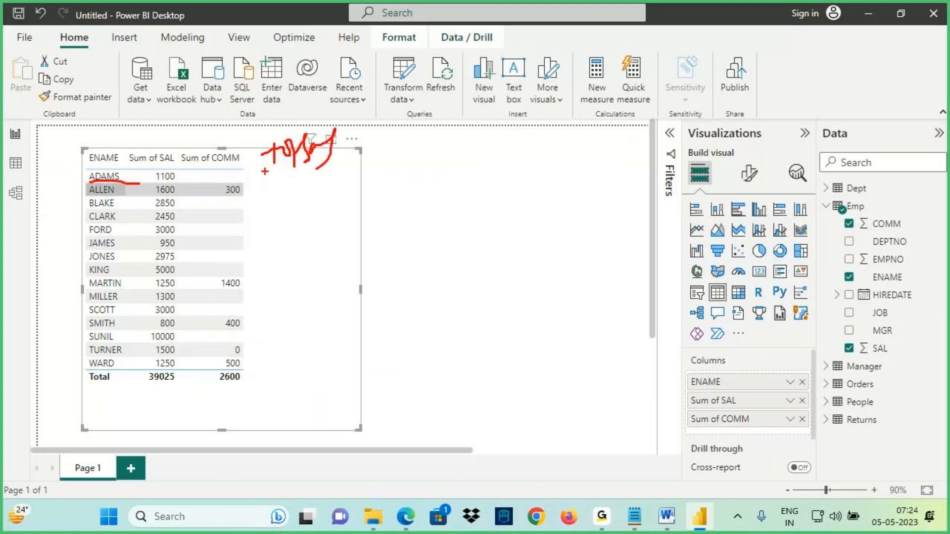
pyautogui.click(15, 163)
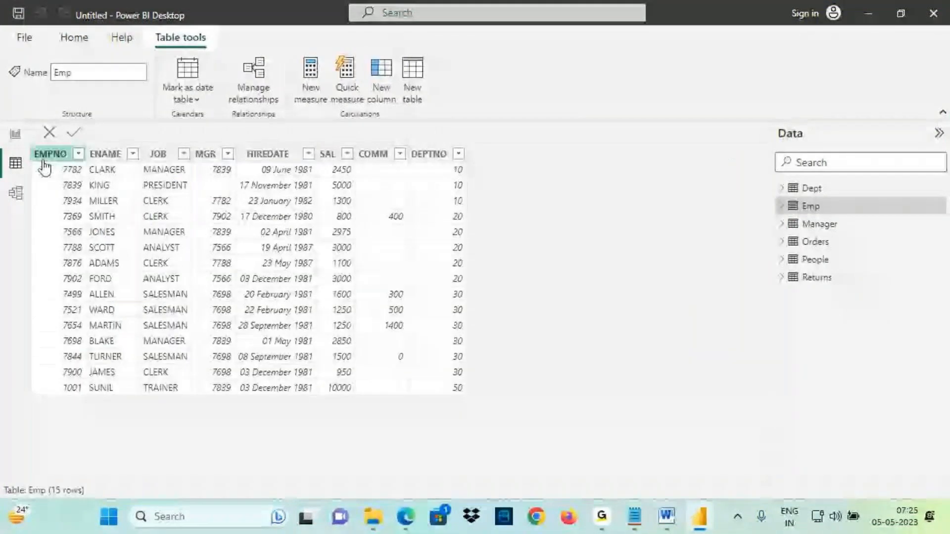
# - Examine the Emp table's rows and columns, highlighting how each row holds its own values
pyautogui.moveTo(31, 146)
pyautogui.mouseDown()
pyautogui.moveTo(333, 377)
pyautogui.moveTo(468, 394)
pyautogui.mouseUp()
pyautogui.moveTo(469, 166); pyautogui.dragTo(499, 167)
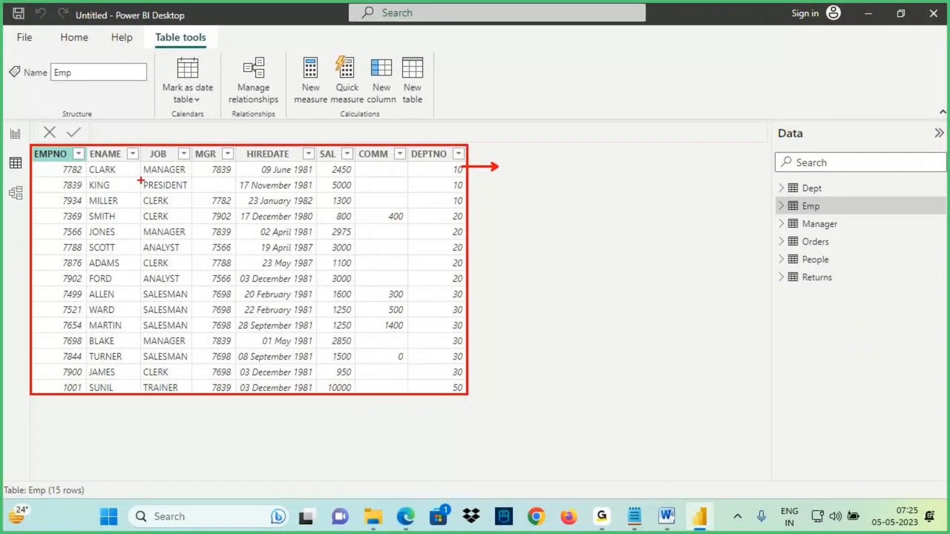
pyautogui.moveTo(81, 177); pyautogui.dragTo(144, 174)
pyautogui.moveTo(319, 176); pyautogui.dragTo(403, 176)
pyautogui.moveTo(517, 159); pyautogui.dragTo(588, 147)
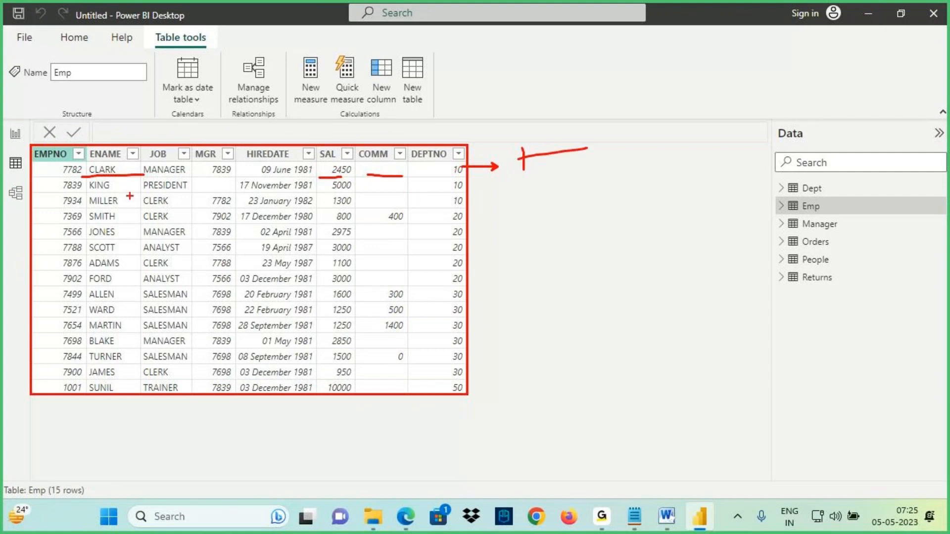
pyautogui.moveTo(85, 195); pyautogui.dragTo(174, 196)
pyautogui.moveTo(326, 193); pyautogui.dragTo(363, 192)
pyautogui.moveTo(385, 192); pyautogui.dragTo(467, 192)
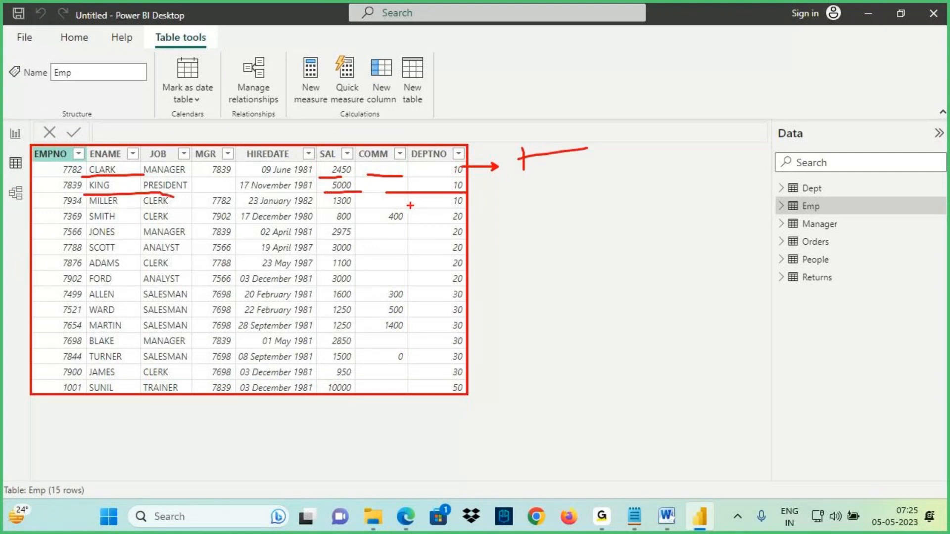
pyautogui.moveTo(91, 208); pyautogui.dragTo(174, 206)
pyautogui.moveTo(303, 202); pyautogui.dragTo(448, 203)
pyautogui.moveTo(89, 222); pyautogui.dragTo(237, 223)
pyautogui.moveTo(331, 224)
pyautogui.mouseDown()
pyautogui.moveTo(434, 225)
pyautogui.moveTo(492, 213)
pyautogui.mouseUp()
pyautogui.moveTo(456, 231)
pyautogui.mouseDown()
pyautogui.moveTo(489, 245)
pyautogui.moveTo(481, 289)
pyautogui.mouseUp()
pyautogui.moveTo(450, 312)
pyautogui.mouseDown()
pyautogui.moveTo(487, 306)
pyautogui.moveTo(499, 327)
pyautogui.mouseUp()
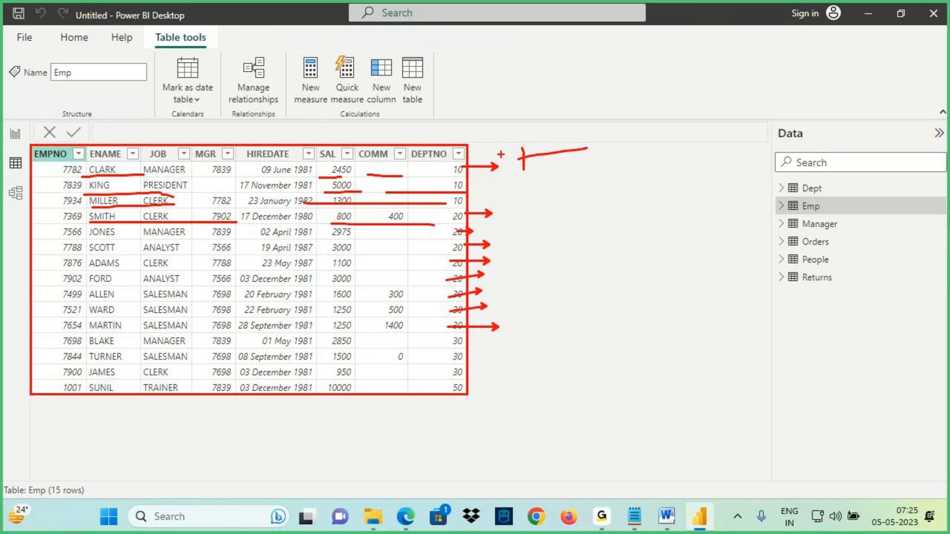
pyautogui.moveTo(46, 492)
pyautogui.mouseDown()
pyautogui.moveTo(39, 497)
pyautogui.moveTo(97, 501)
pyautogui.mouseUp()
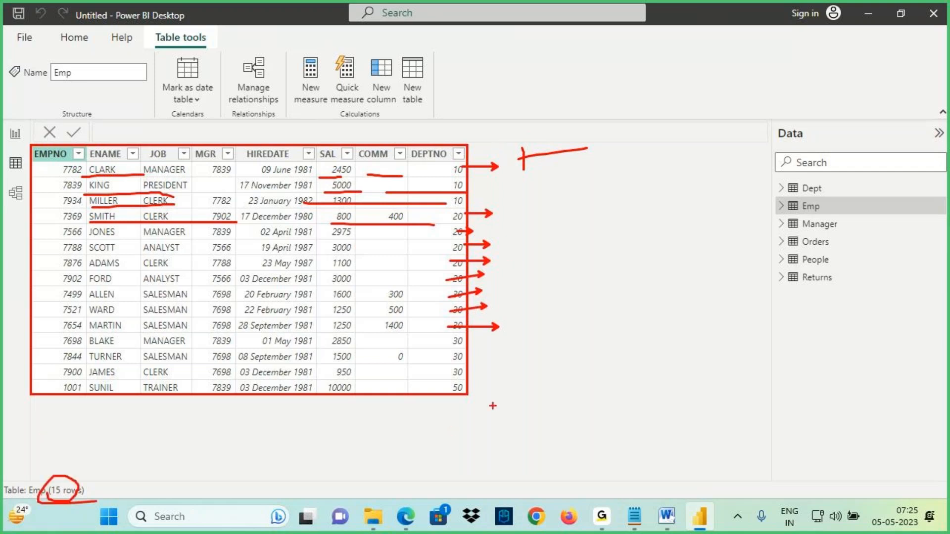
pyautogui.moveTo(521, 399); pyautogui.dragTo(533, 396)
pyautogui.moveTo(543, 396)
pyautogui.mouseDown()
pyautogui.moveTo(548, 429)
pyautogui.moveTo(589, 378)
pyautogui.moveTo(626, 369)
pyautogui.mouseUp()
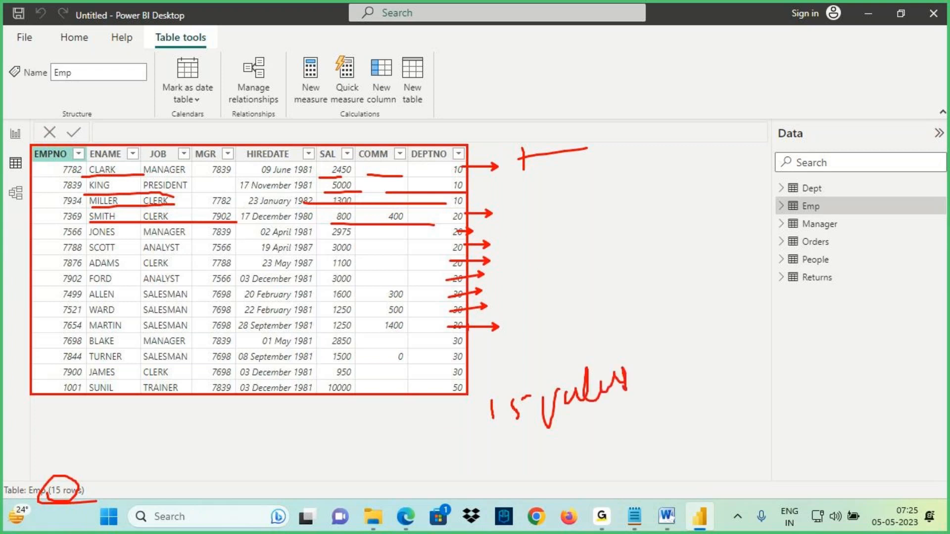
pyautogui.moveTo(455, 341)
pyautogui.mouseDown()
pyautogui.moveTo(493, 345)
pyautogui.moveTo(495, 372)
pyautogui.mouseUp()
pyautogui.moveTo(559, 208)
pyautogui.mouseDown()
pyautogui.moveTo(564, 244)
pyautogui.moveTo(600, 212)
pyautogui.mouseUp()
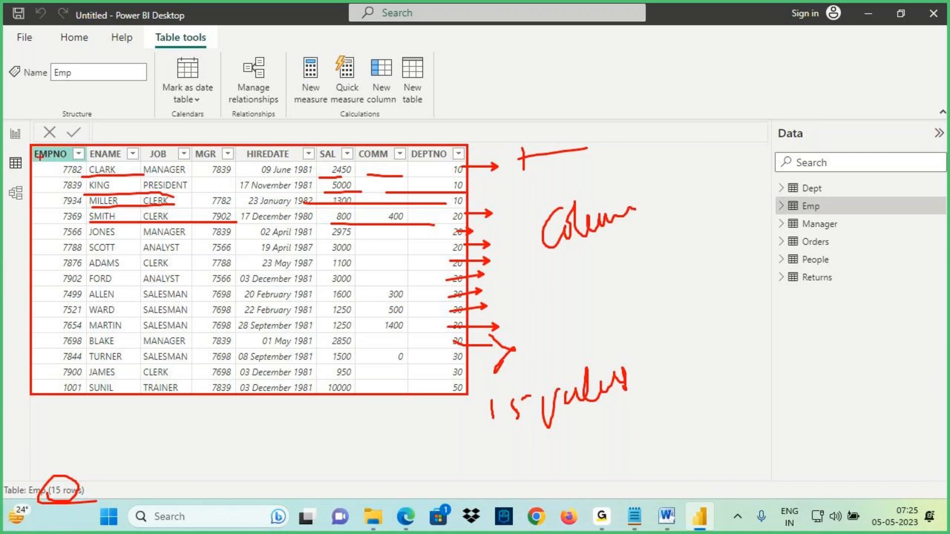
# - Review the Emp table's HIREDATE and DEPTNO values row by row in Data view
pyautogui.press('Escape')
pyautogui.click(15, 134)
pyautogui.hotkey('ctrl', '2')
pyautogui.moveTo(267, 151); pyautogui.dragTo(286, 146)
pyautogui.moveTo(278, 146)
pyautogui.mouseDown()
pyautogui.moveTo(268, 167)
pyautogui.moveTo(365, 113)
pyautogui.mouseUp()
pyautogui.moveTo(236, 173)
pyautogui.mouseDown()
pyautogui.moveTo(295, 173)
pyautogui.moveTo(279, 186)
pyautogui.mouseUp()
pyautogui.moveTo(252, 199); pyautogui.dragTo(289, 213)
pyautogui.moveTo(251, 231); pyautogui.dragTo(282, 231)
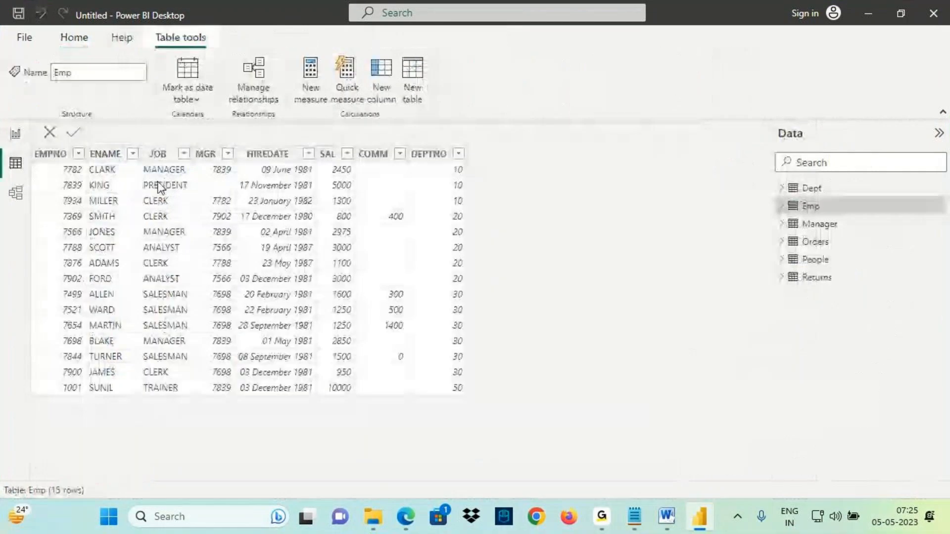
pyautogui.moveTo(457, 170); pyautogui.dragTo(506, 167)
pyautogui.moveTo(454, 186)
pyautogui.mouseDown()
pyautogui.moveTo(502, 184)
pyautogui.moveTo(495, 190)
pyautogui.mouseUp()
pyautogui.moveTo(485, 155); pyautogui.dragTo(512, 179)
pyautogui.press('Escape')
# - In the notes, add a line below "New Information" reading "In a Table for Every Row if we need to Show a Value we need to Create Columns"
pyautogui.click(633, 523)
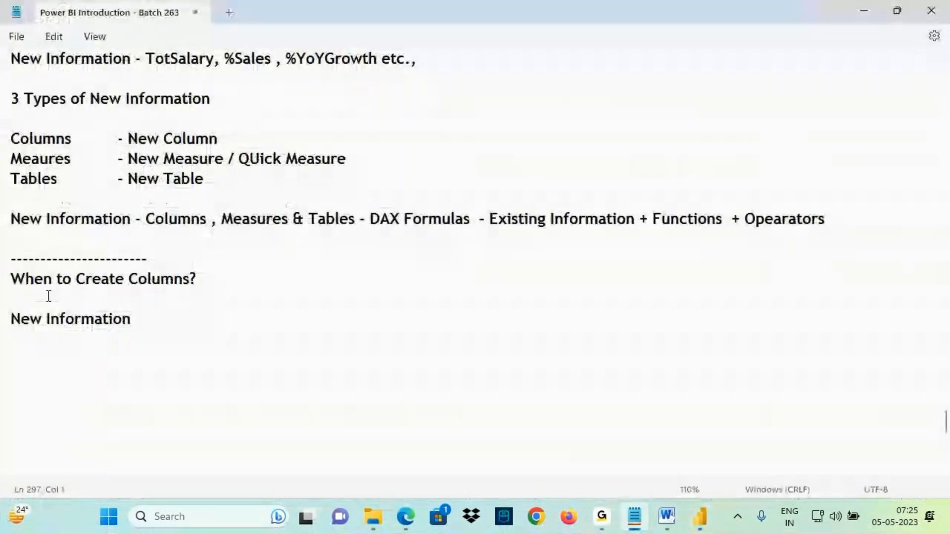
pyautogui.moveTo(148, 281); pyautogui.dragTo(150, 296)
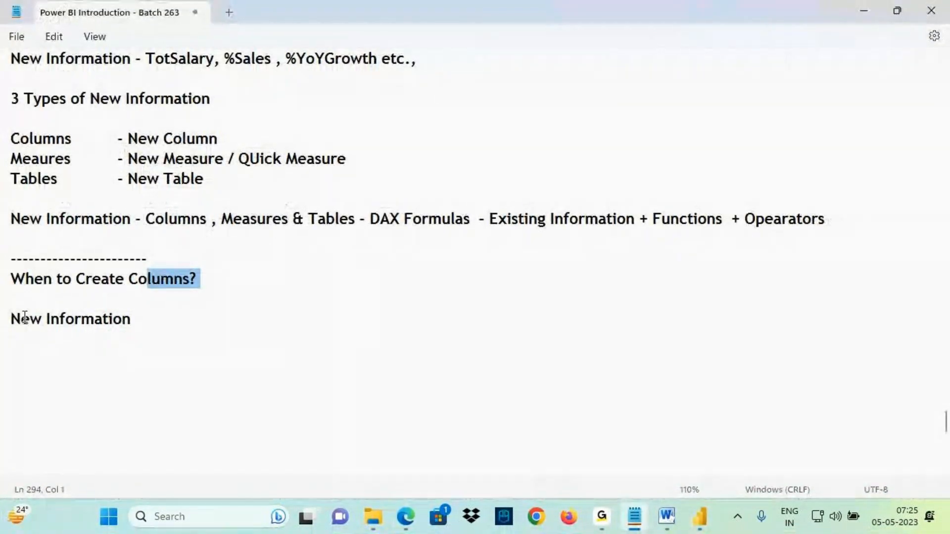
pyautogui.moveTo(11, 319); pyautogui.dragTo(132, 319)
pyautogui.click(132, 319)
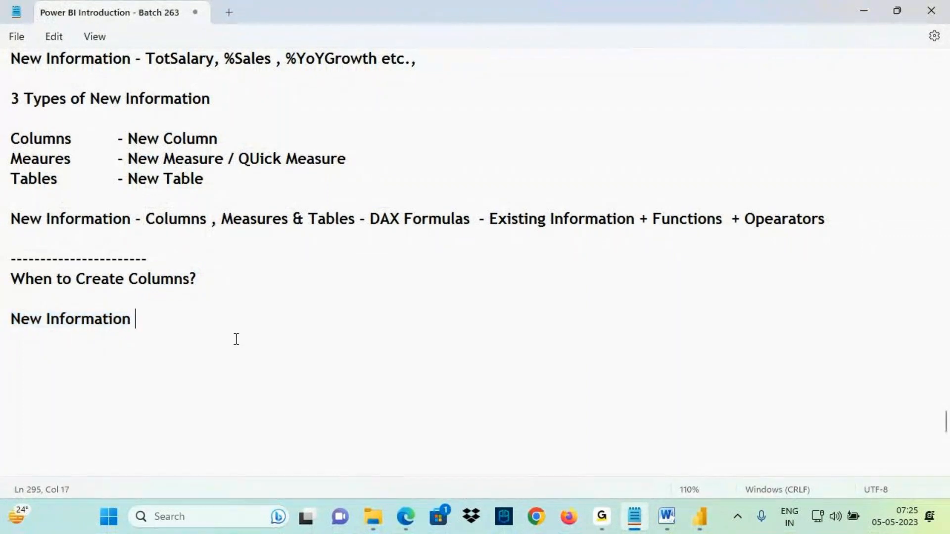
pyautogui.press('Return')
pyautogui.press('Return')
pyautogui.write('Ina')
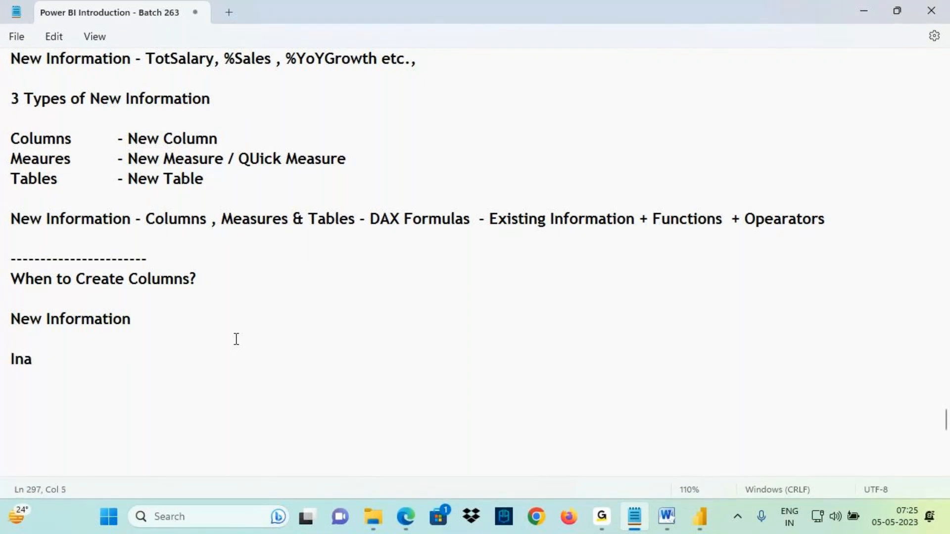
pyautogui.press('BackSpace')
pyautogui.write('a Table for Every Ro')
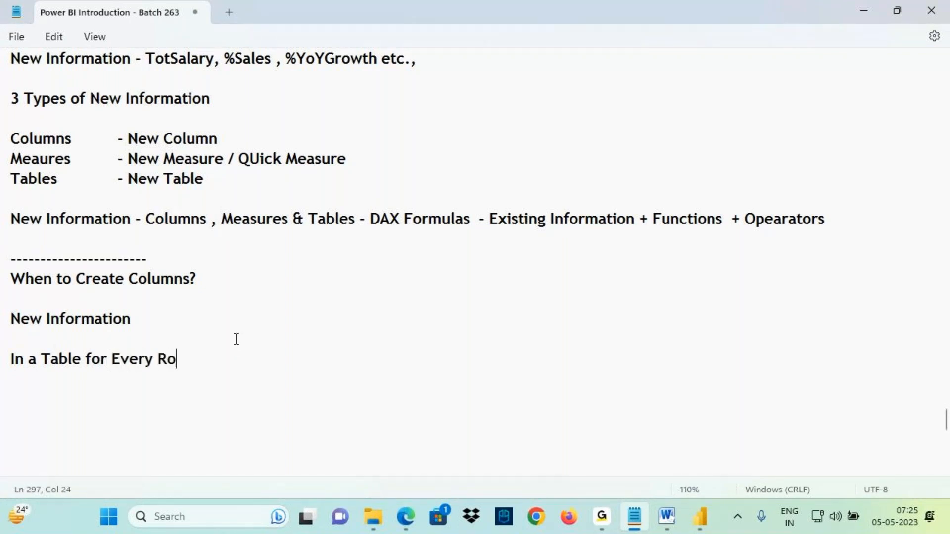
pyautogui.write('w if we need to ')
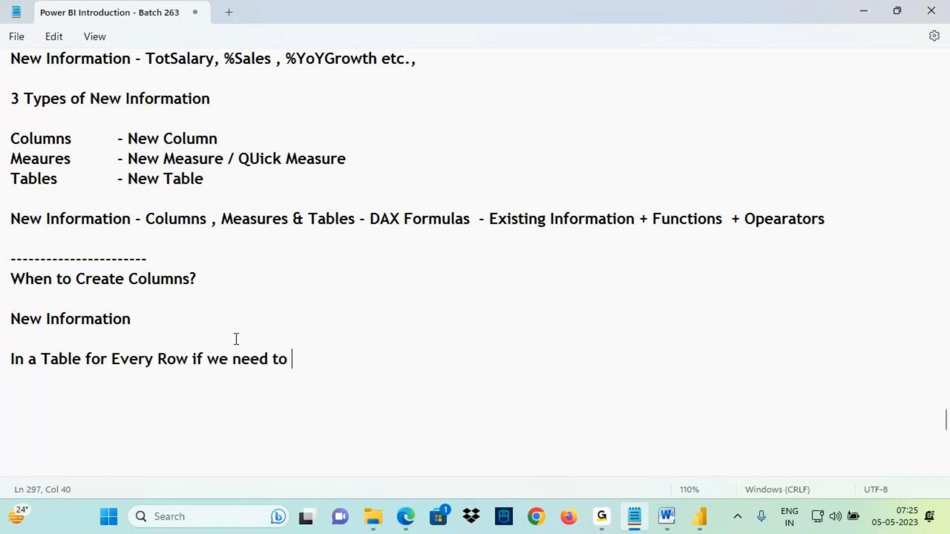
pyautogui.write('Show a ')
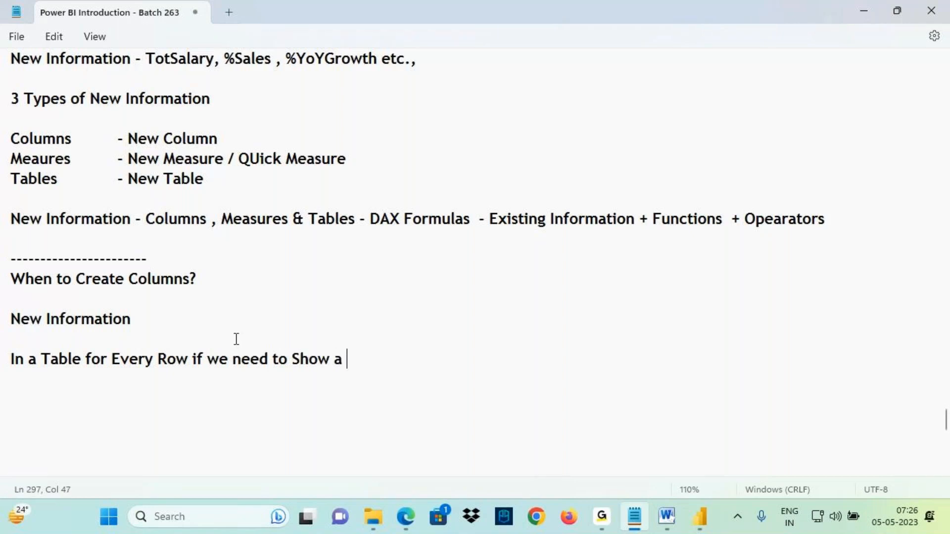
pyautogui.write('Value we need ')
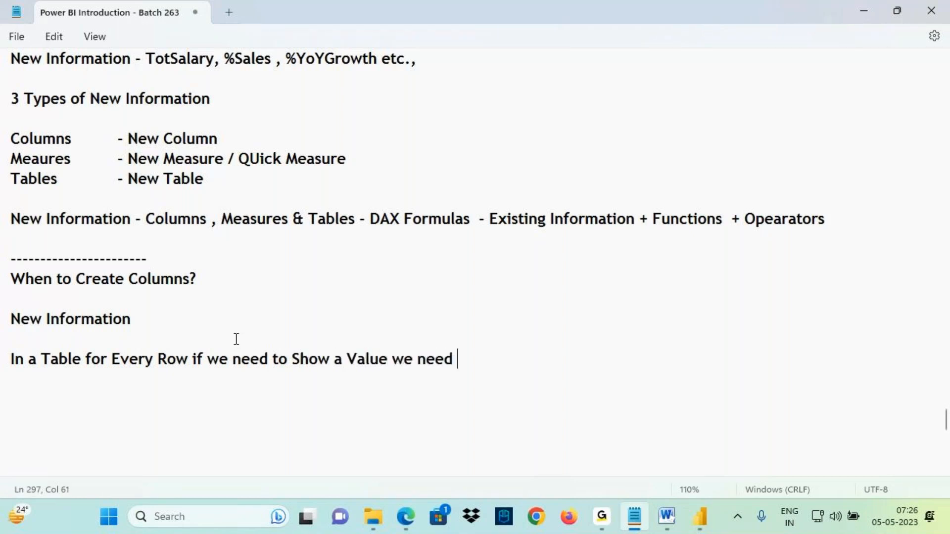
pyautogui.write('to Create Columns')
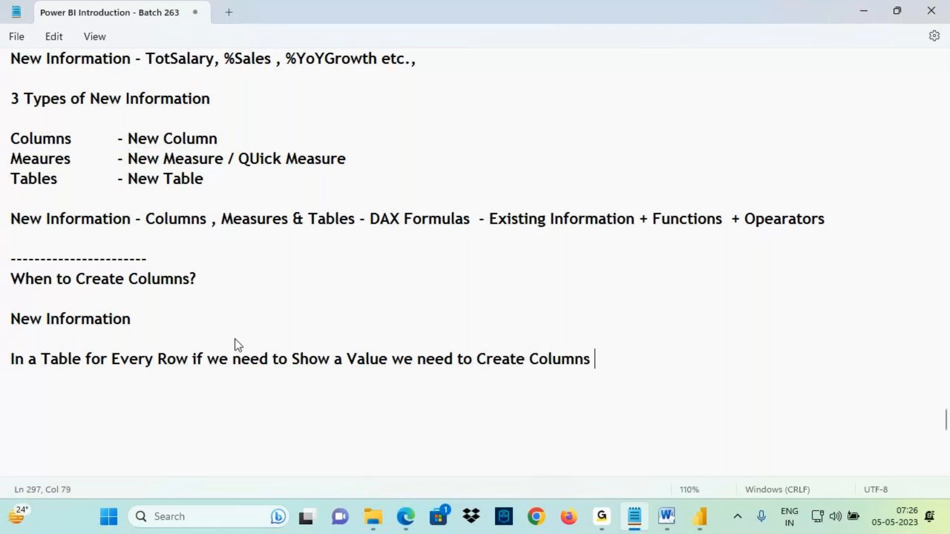
# - Delete the words "to Show" from the new sentence
pyautogui.moveTo(130, 360); pyautogui.dragTo(326, 366)
pyautogui.press('Right')
pyautogui.press('Right')
pyautogui.hotkey('shift', 'Right')
pyautogui.hotkey('shift', 'Right')
pyautogui.hotkey('shift', 'Right')
pyautogui.hotkey('shift', 'Right')
pyautogui.hotkey('shift', 'Right')
pyautogui.hotkey('shift', 'Right')
pyautogui.moveTo(58, 361); pyautogui.dragTo(409, 361)
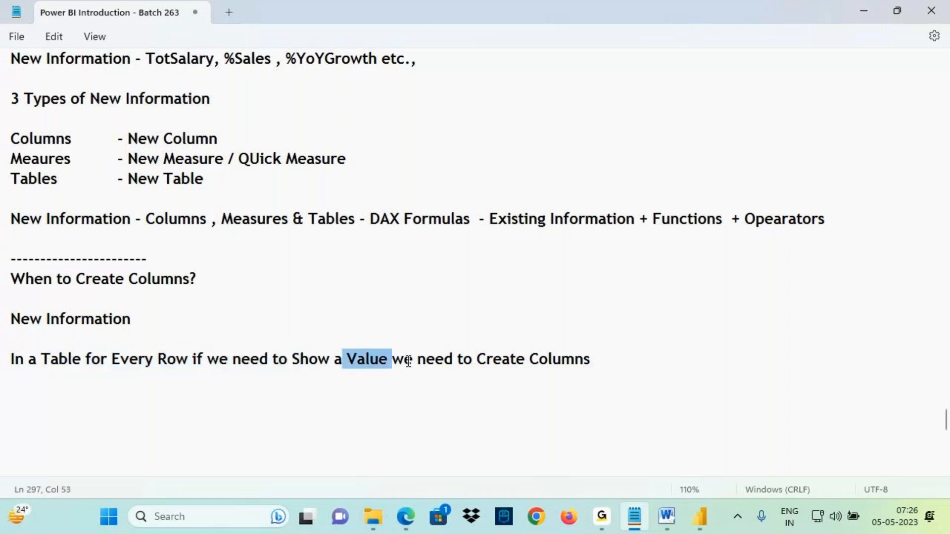
pyautogui.click(293, 358)
pyautogui.moveTo(267, 358); pyautogui.dragTo(540, 352)
pyautogui.press('Delete')
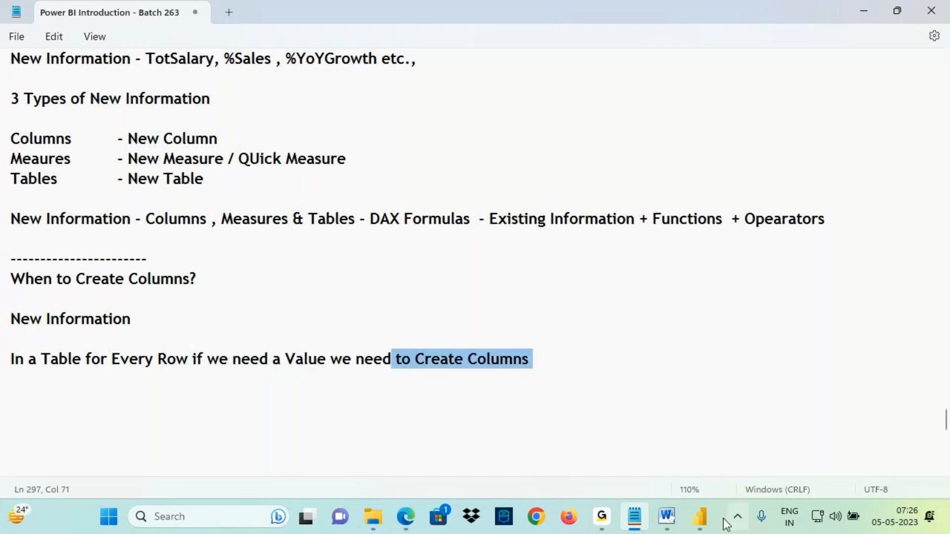
# - Review the Emp table in Power BI Desktop's Data view
pyautogui.click(700, 516)
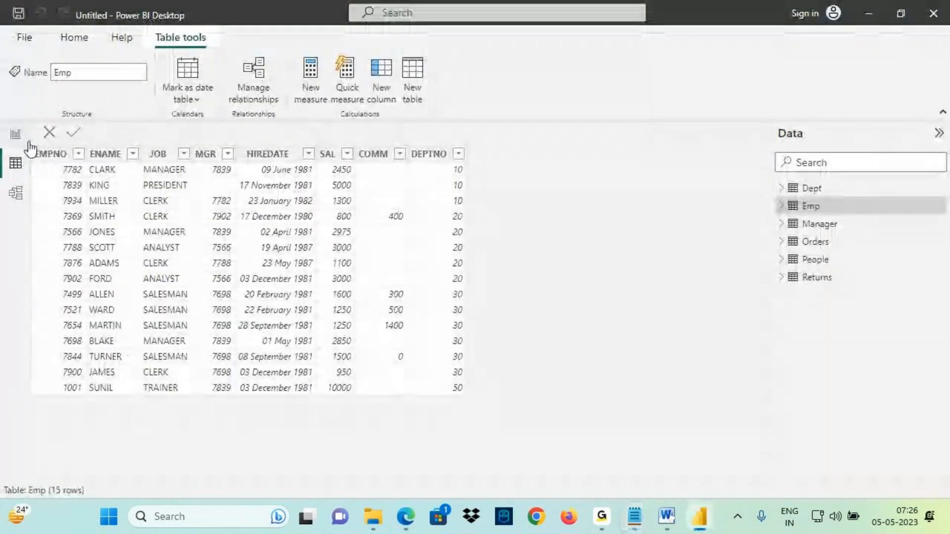
pyautogui.click(15, 134)
pyautogui.hotkey('ctrl', '2')
pyautogui.moveTo(257, 178)
pyautogui.mouseDown()
pyautogui.moveTo(318, 165)
pyautogui.moveTo(266, 210)
pyautogui.mouseUp()
pyautogui.moveTo(270, 129); pyautogui.dragTo(267, 274)
pyautogui.moveTo(253, 218); pyautogui.dragTo(301, 258)
pyautogui.moveTo(245, 299); pyautogui.dragTo(302, 231)
pyautogui.click(16, 163)
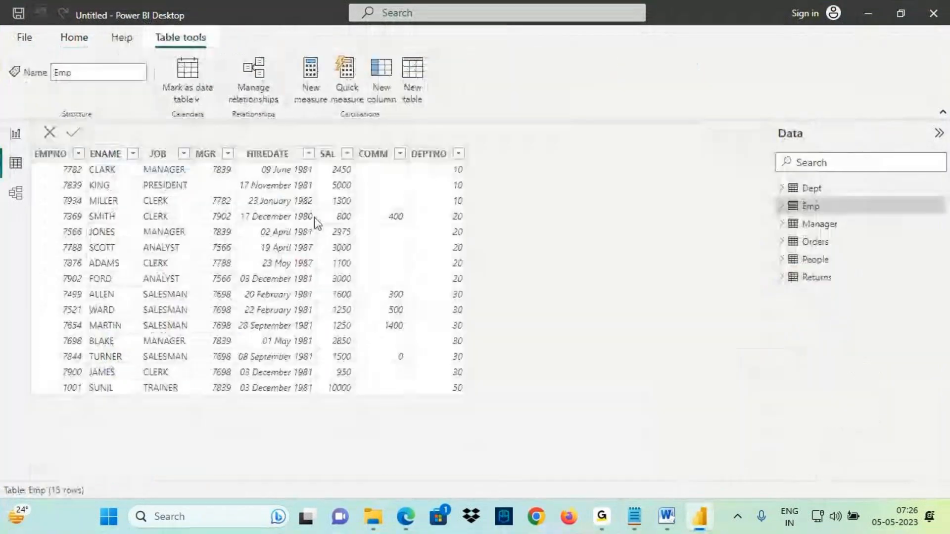
pyautogui.moveTo(452, 169)
pyautogui.mouseDown()
pyautogui.moveTo(514, 164)
pyautogui.moveTo(479, 203)
pyautogui.mouseUp()
pyautogui.press('Escape')
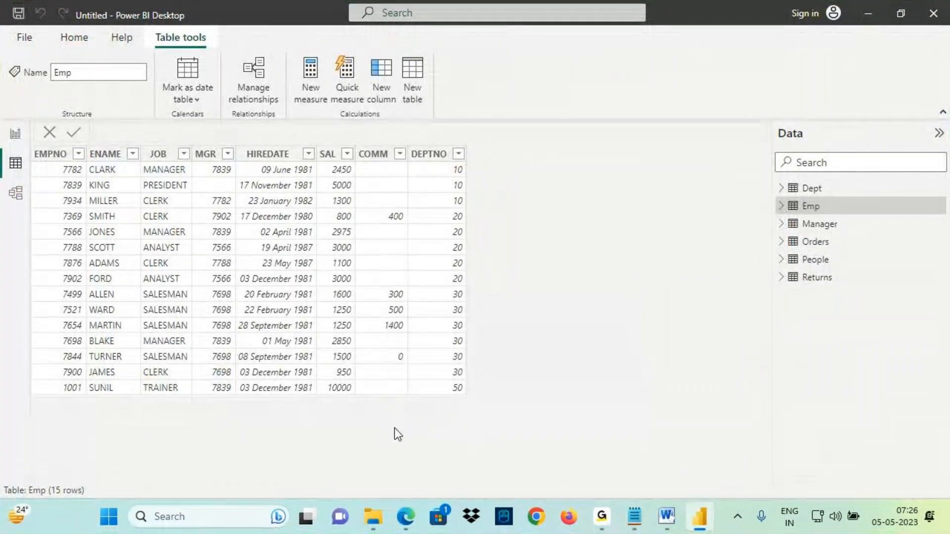
# - Glance at the notes' heading, then start a new calculated column in the Emp table
pyautogui.click(635, 517)
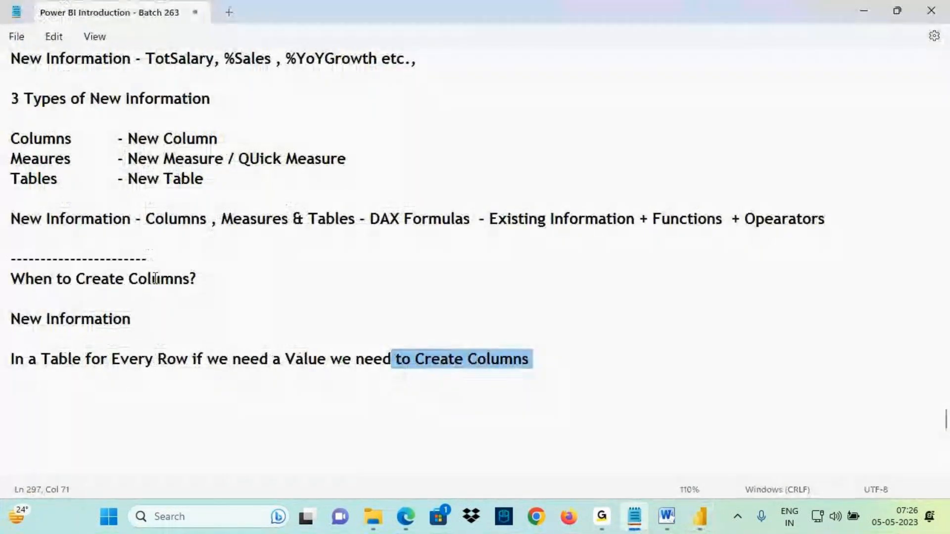
pyautogui.moveTo(155, 278); pyautogui.dragTo(197, 279)
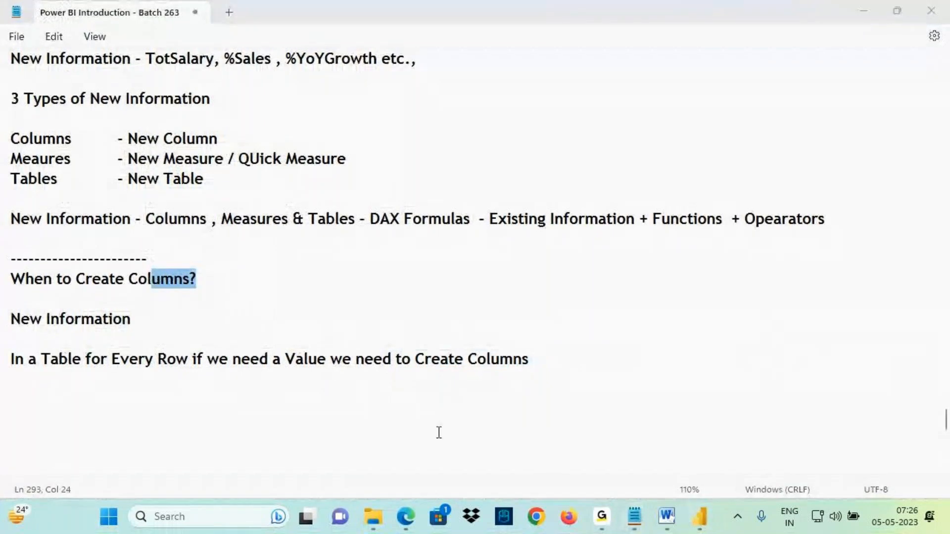
pyautogui.click(699, 517)
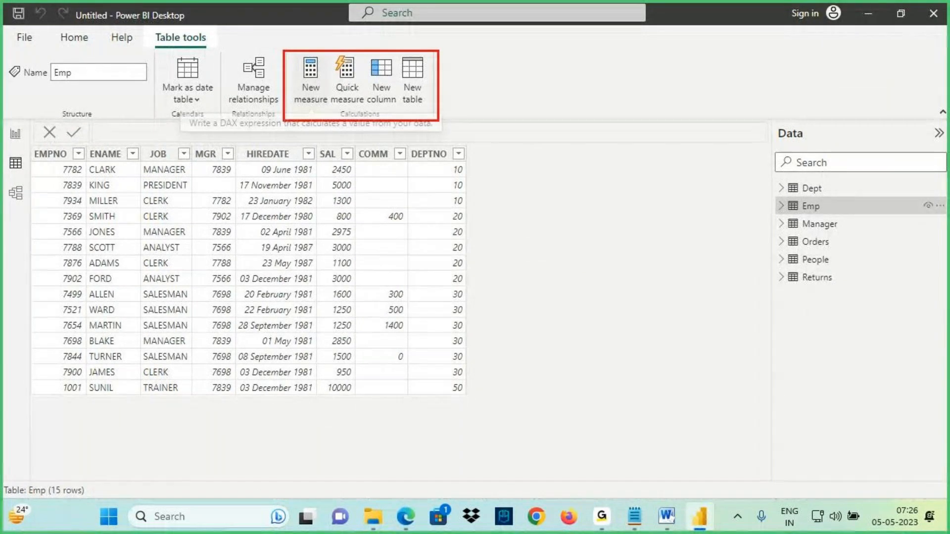
pyautogui.click(380, 73)
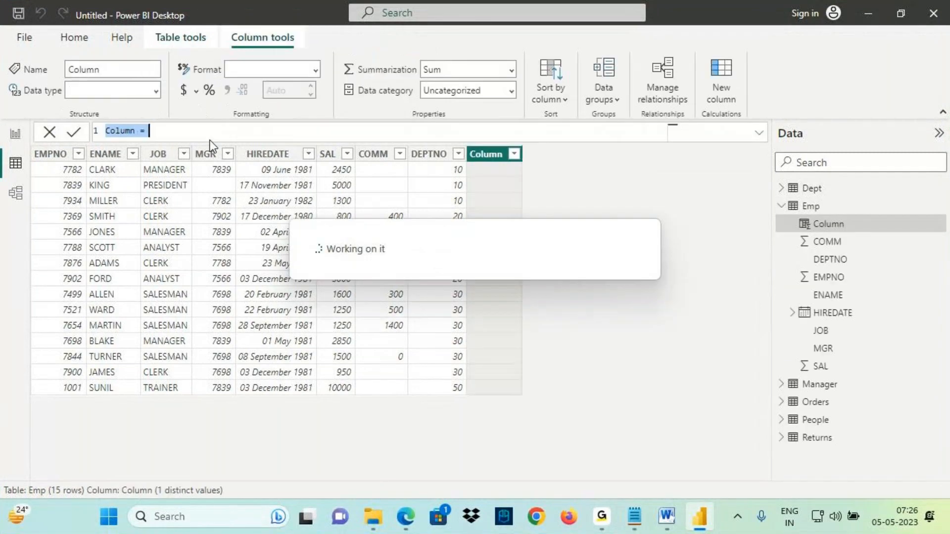
# - Review the DAX formula line in the notes before returning to Power BI Desktop
pyautogui.scroll(3, 210, 139)
pyautogui.click(634, 517)
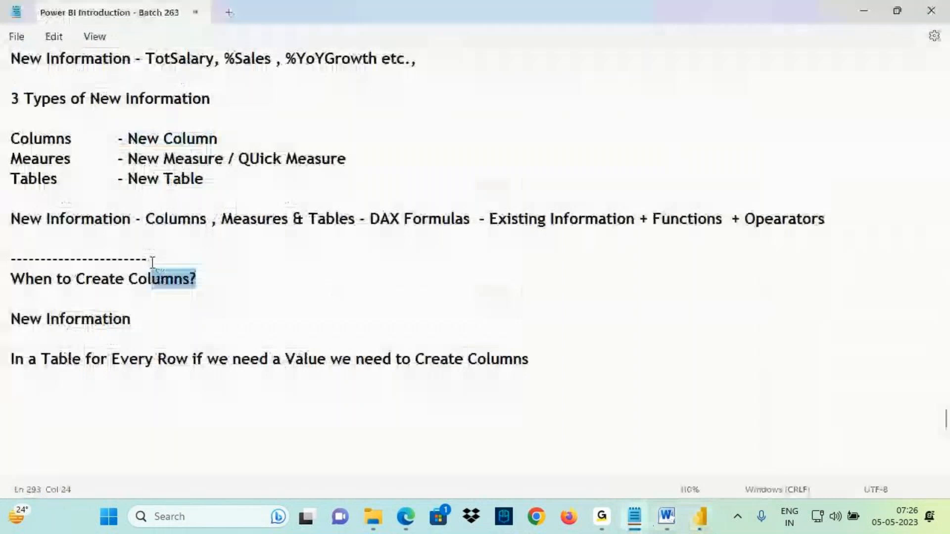
pyautogui.moveTo(156, 223); pyautogui.dragTo(274, 222)
pyautogui.moveTo(308, 222); pyautogui.dragTo(470, 219)
pyautogui.click(700, 517)
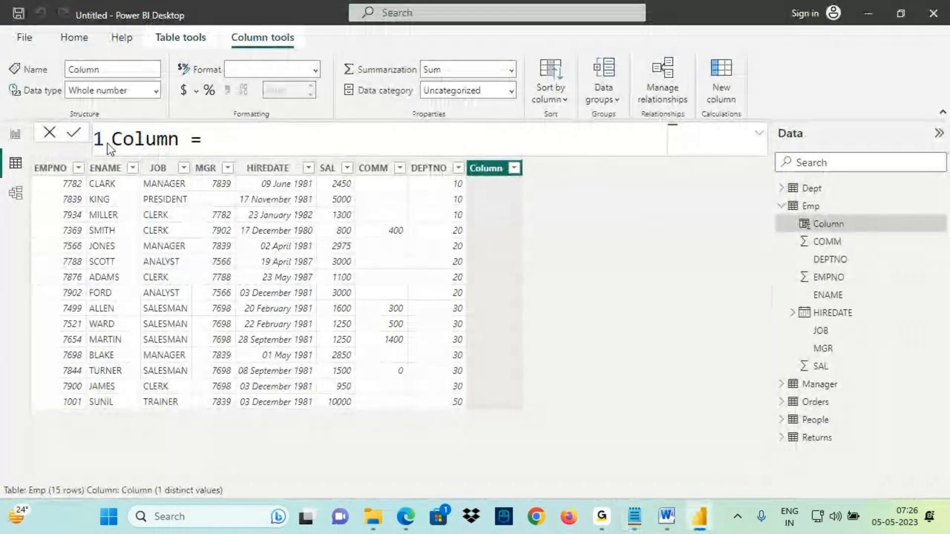
pyautogui.hotkey('ctrl', '2')
pyautogui.moveTo(91, 125); pyautogui.dragTo(108, 153)
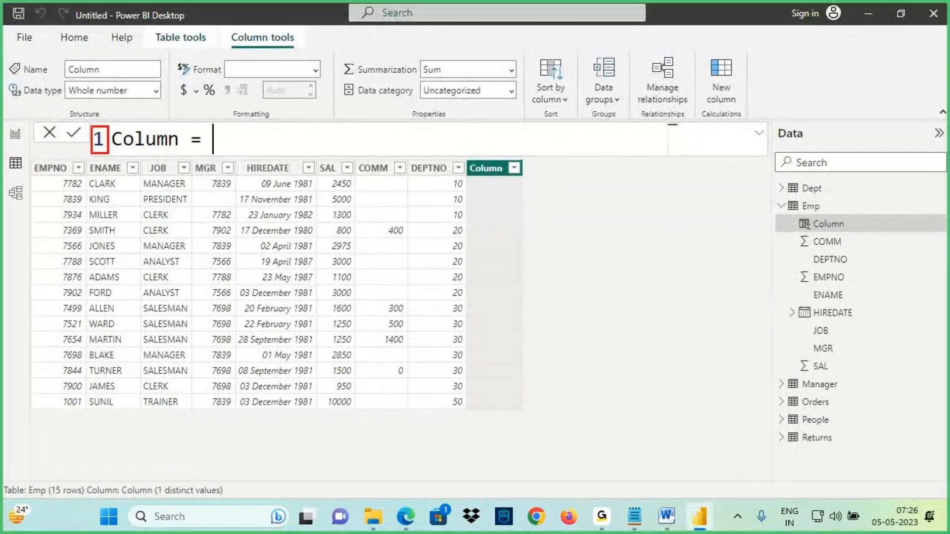
pyautogui.press('Escape')
pyautogui.hotkey('shift', 'Return')
pyautogui.hotkey('shift', 'Return')
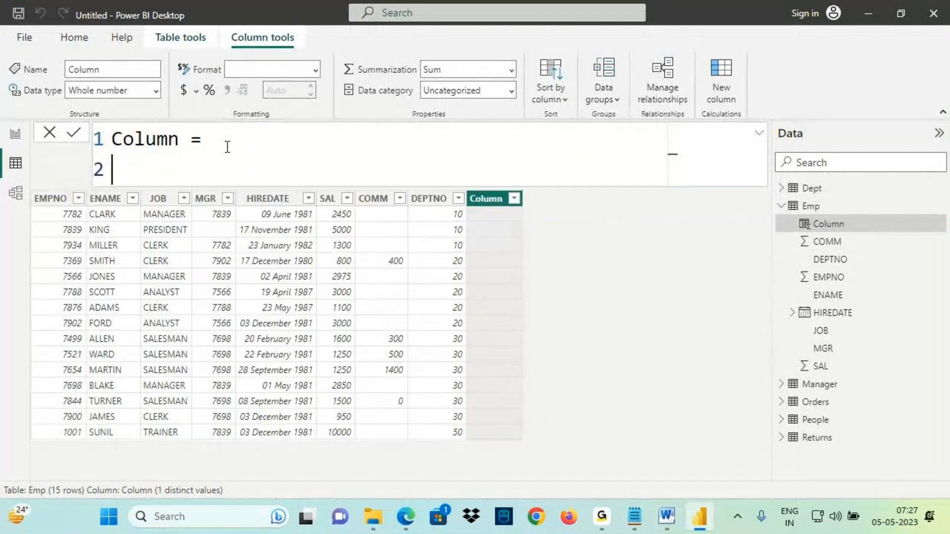
pyautogui.hotkey('shift', 'Return')
pyautogui.hotkey('shift', 'Return')
pyautogui.press('BackSpace')
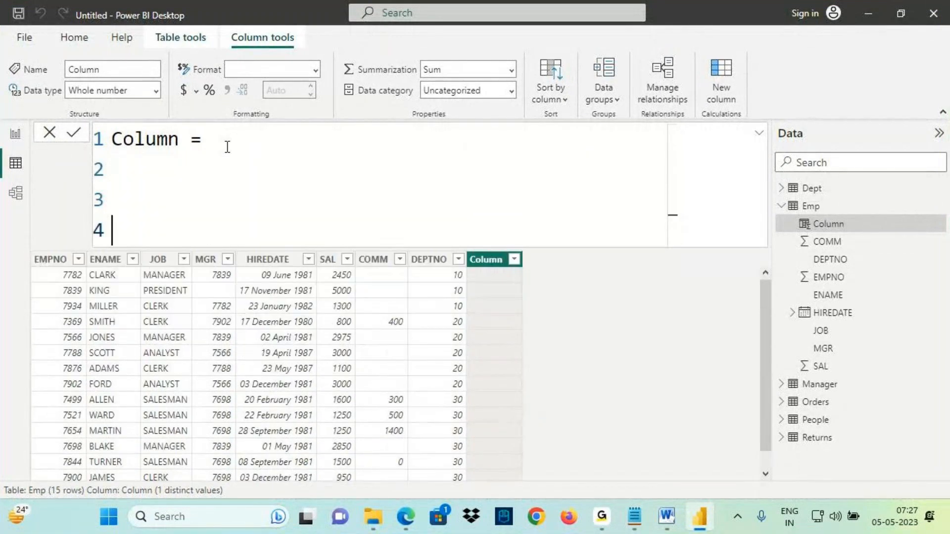
pyautogui.press('BackSpace')
pyautogui.press('BackSpace')
pyautogui.press('BackSpace')
# - Rename the new calculated column to TotSal in its formula
pyautogui.hotkey('ctrl', '2')
pyautogui.moveTo(108, 131); pyautogui.dragTo(180, 149)
pyautogui.moveTo(155, 75); pyautogui.dragTo(148, 127)
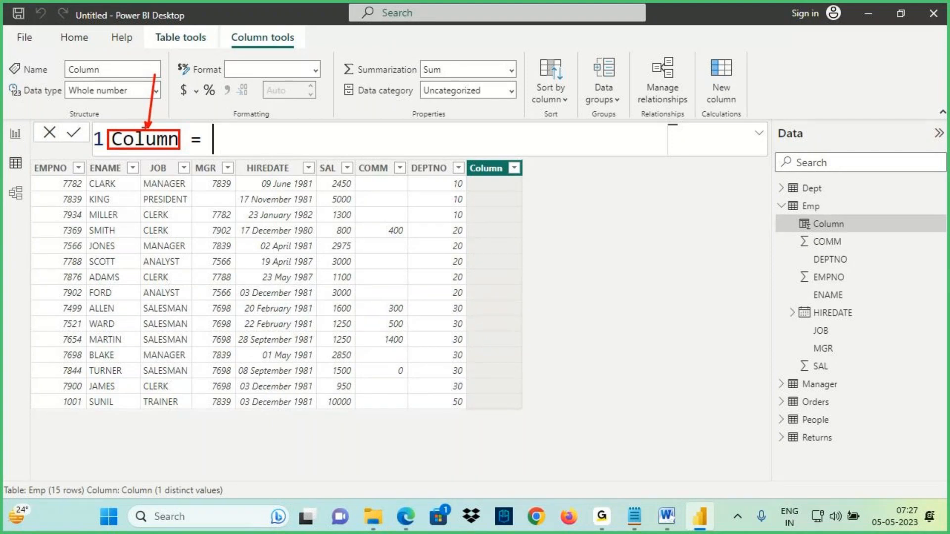
pyautogui.press('Escape')
pyautogui.doubleClick(142, 139)
pyautogui.write('TotSal')
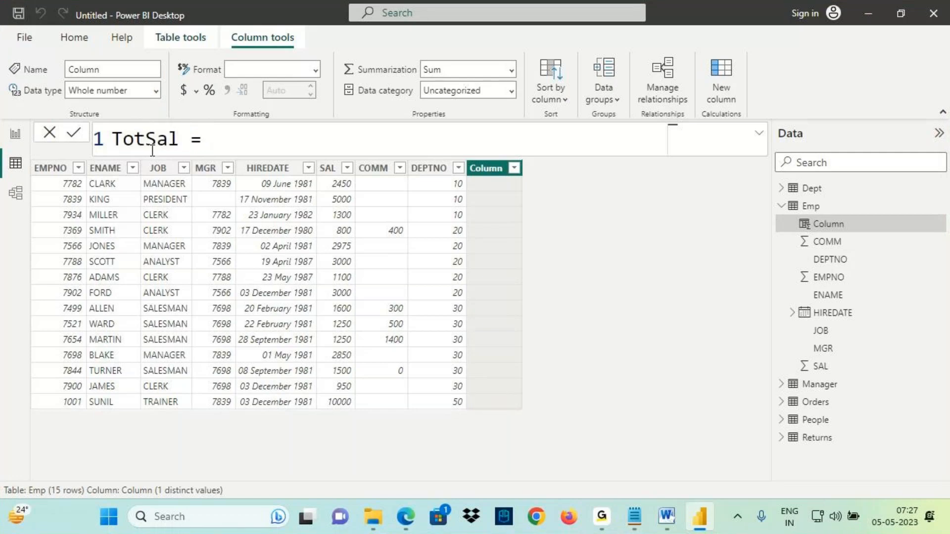
# - Review the DAX formula definition in the notes and the Emp table's existing columns
pyautogui.click(634, 516)
pyautogui.moveTo(370, 219); pyautogui.dragTo(472, 222)
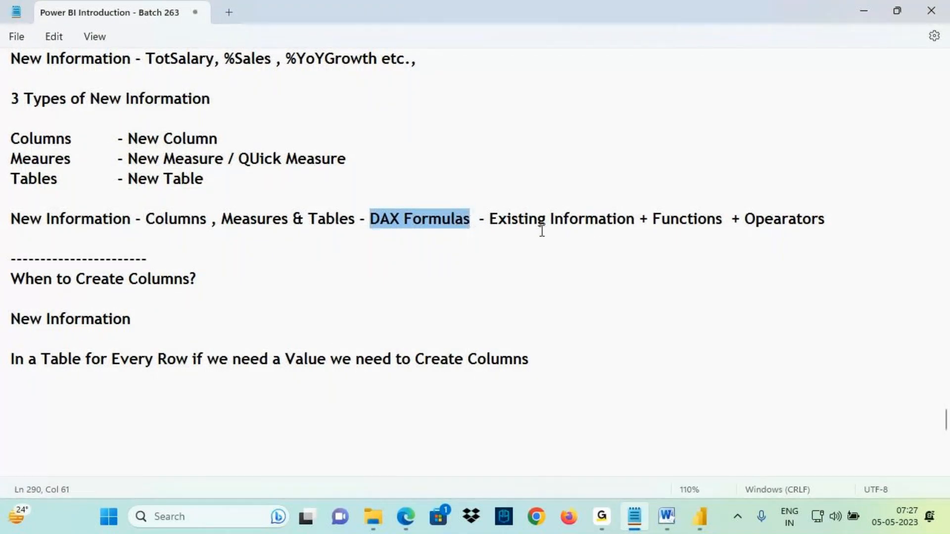
pyautogui.click(499, 219)
pyautogui.moveTo(498, 219); pyautogui.dragTo(586, 220)
pyautogui.moveTo(662, 219); pyautogui.dragTo(844, 225)
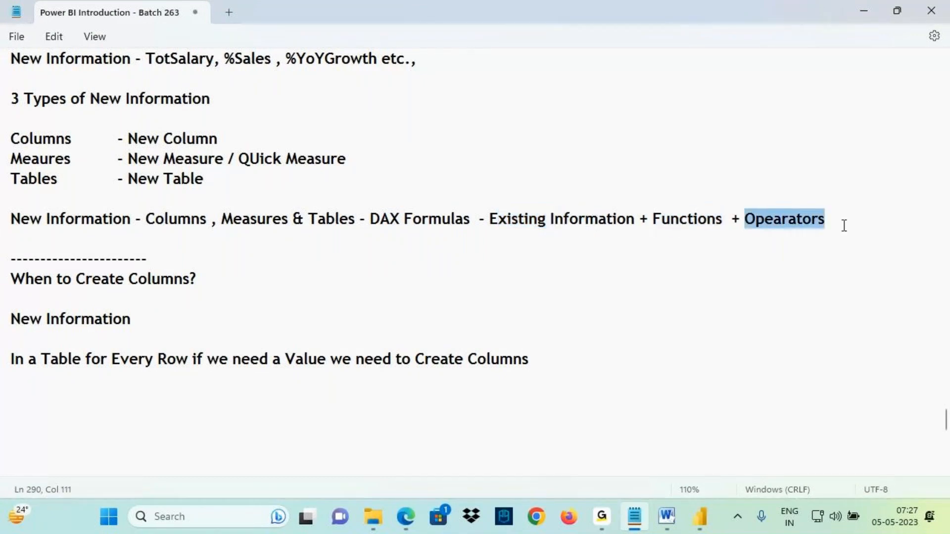
pyautogui.click(701, 517)
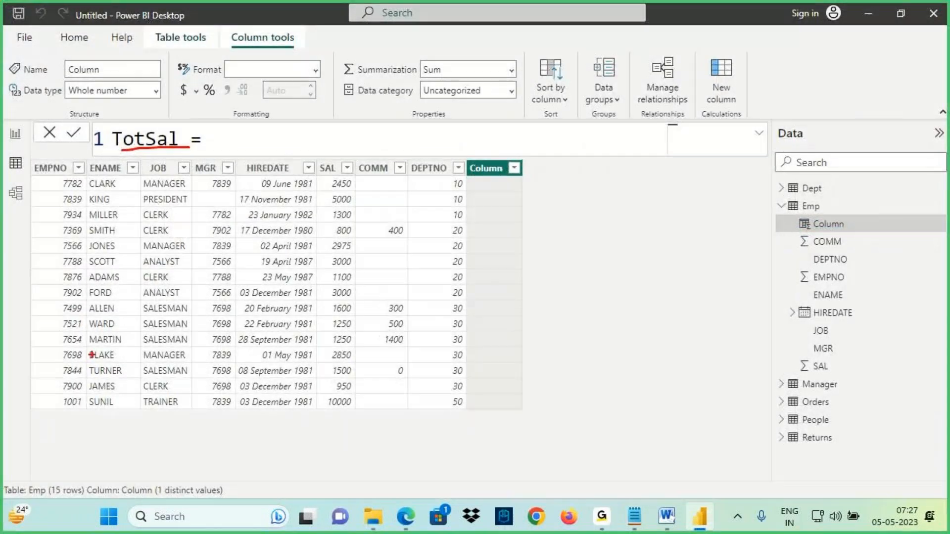
pyautogui.moveTo(30, 160)
pyautogui.mouseDown()
pyautogui.moveTo(61, 174)
pyautogui.moveTo(465, 182)
pyautogui.mouseUp()
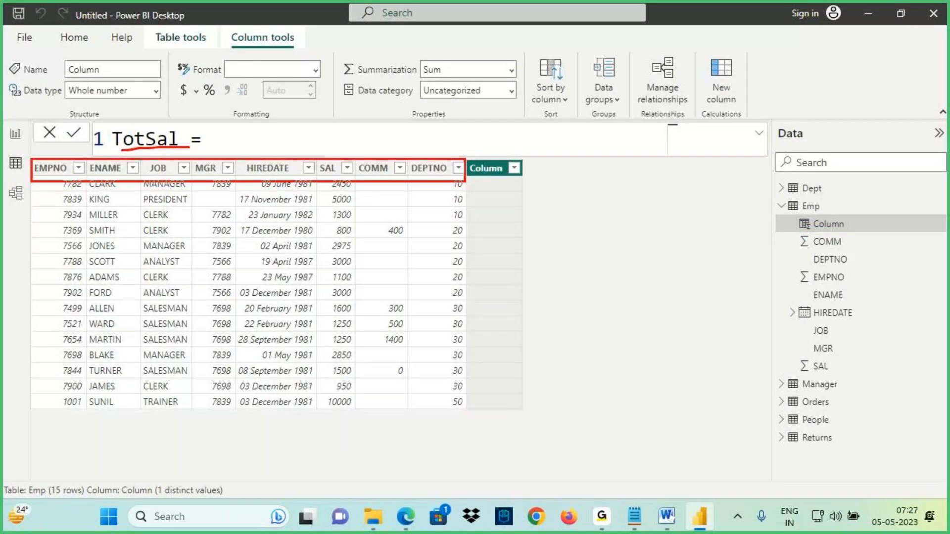
pyautogui.moveTo(322, 174)
pyautogui.mouseDown()
pyautogui.moveTo(333, 159)
pyautogui.moveTo(324, 172)
pyautogui.mouseUp()
pyautogui.moveTo(394, 164)
pyautogui.mouseDown()
pyautogui.moveTo(359, 159)
pyautogui.moveTo(394, 165)
pyautogui.mouseUp()
pyautogui.press('Escape')
# - Review the functions and operators part of the DAX formula line in the notes
pyautogui.hotkey('alt', 'Tab')
pyautogui.hotkey('ctrl', '2')
pyautogui.moveTo(664, 233); pyautogui.dragTo(813, 232)
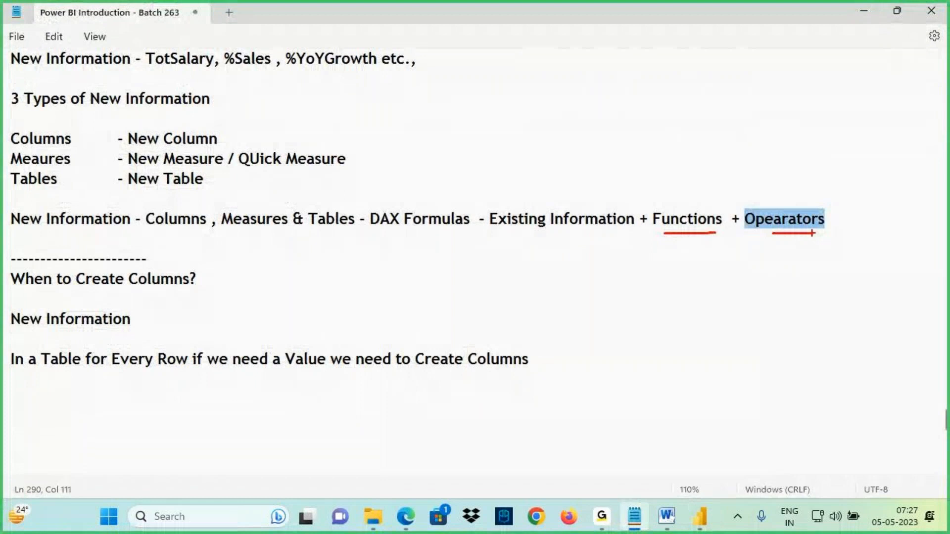
pyautogui.moveTo(648, 259); pyautogui.dragTo(618, 299)
pyautogui.moveTo(635, 300); pyautogui.dragTo(661, 296)
pyautogui.moveTo(673, 263)
pyautogui.mouseDown()
pyautogui.moveTo(675, 296)
pyautogui.moveTo(699, 296)
pyautogui.mouseUp()
pyautogui.moveTo(739, 269); pyautogui.dragTo(741, 302)
pyautogui.moveTo(723, 291); pyautogui.dragTo(767, 286)
pyautogui.moveTo(824, 271)
pyautogui.mouseDown()
pyautogui.moveTo(826, 299)
pyautogui.moveTo(844, 273)
pyautogui.moveTo(861, 299)
pyautogui.moveTo(877, 296)
pyautogui.mouseUp()
pyautogui.moveTo(872, 274); pyautogui.dragTo(898, 293)
pyautogui.moveTo(709, 311)
pyautogui.mouseDown()
pyautogui.moveTo(741, 322)
pyautogui.moveTo(709, 312)
pyautogui.mouseUp()
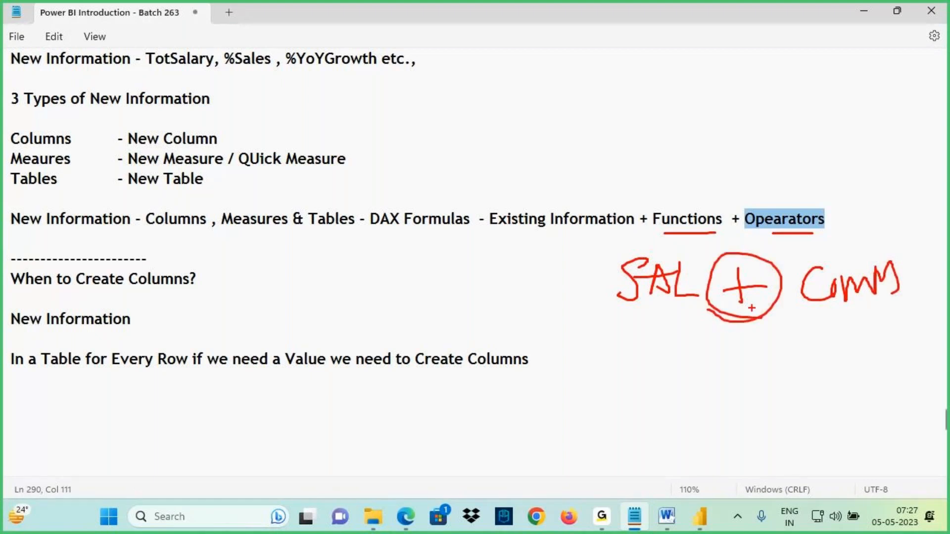
pyautogui.moveTo(760, 232); pyautogui.dragTo(750, 267)
pyautogui.moveTo(757, 228)
pyautogui.mouseDown()
pyautogui.moveTo(744, 246)
pyautogui.moveTo(775, 246)
pyautogui.mouseUp()
pyautogui.moveTo(750, 307)
pyautogui.mouseDown()
pyautogui.moveTo(746, 354)
pyautogui.moveTo(742, 309)
pyautogui.mouseUp()
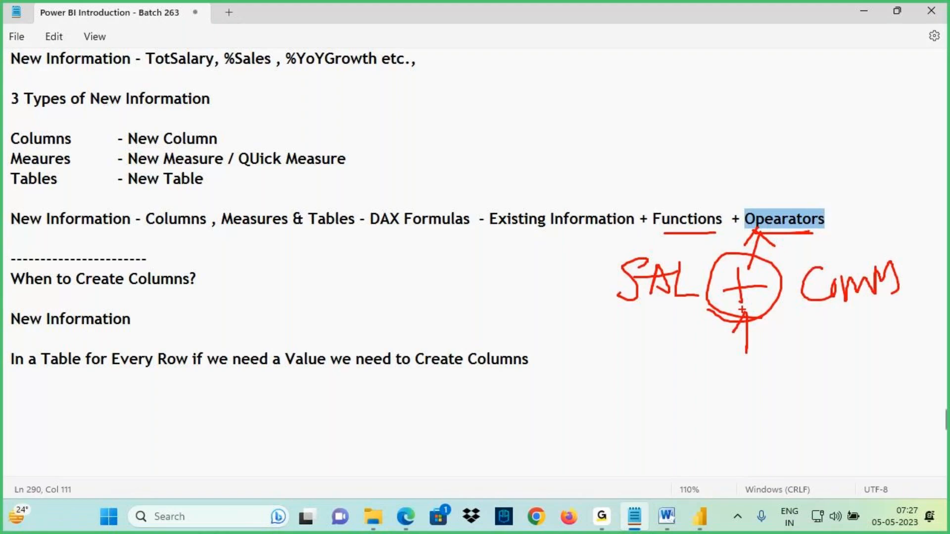
pyautogui.press('Escape')
# - Try to define TotSal as SAL + COMM without table references and commit it
pyautogui.click(699, 517)
pyautogui.write('Sal = S')
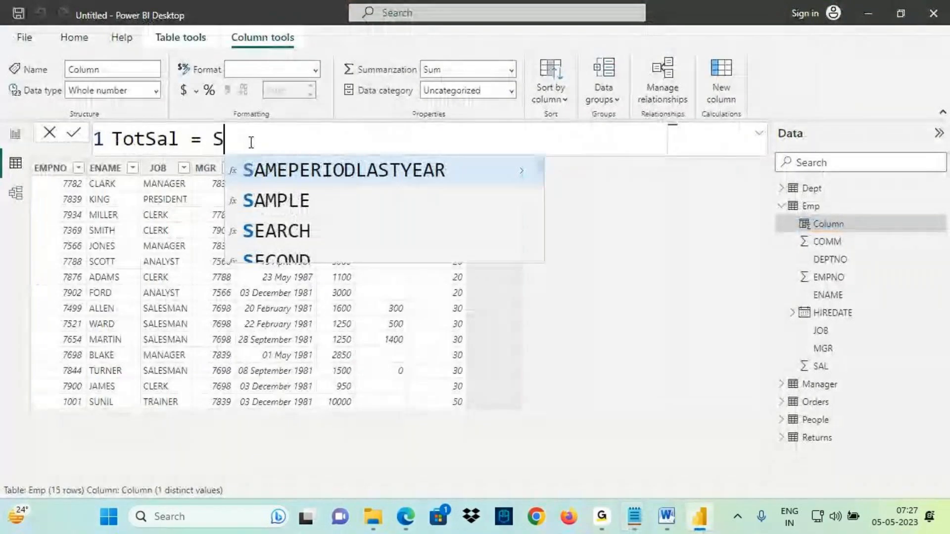
pyautogui.write('AL +')
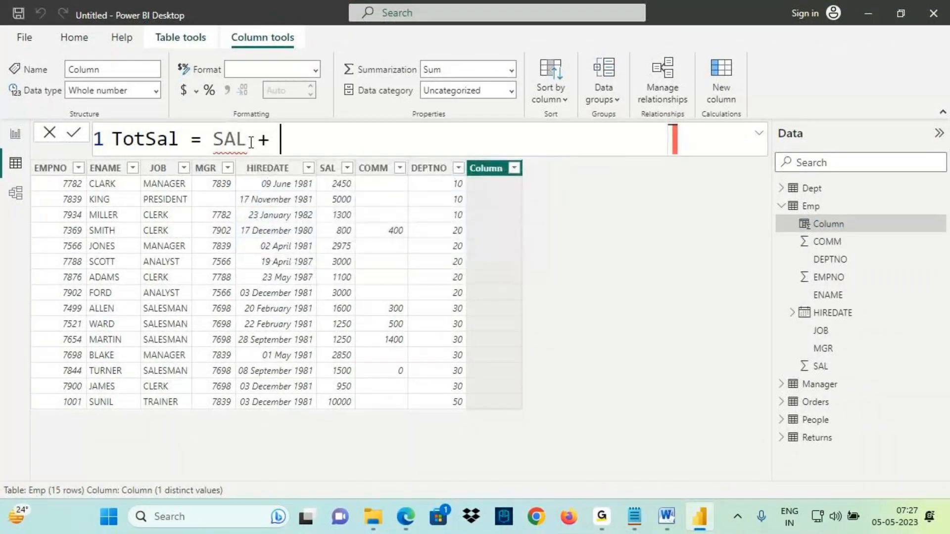
pyautogui.write(' COMM')
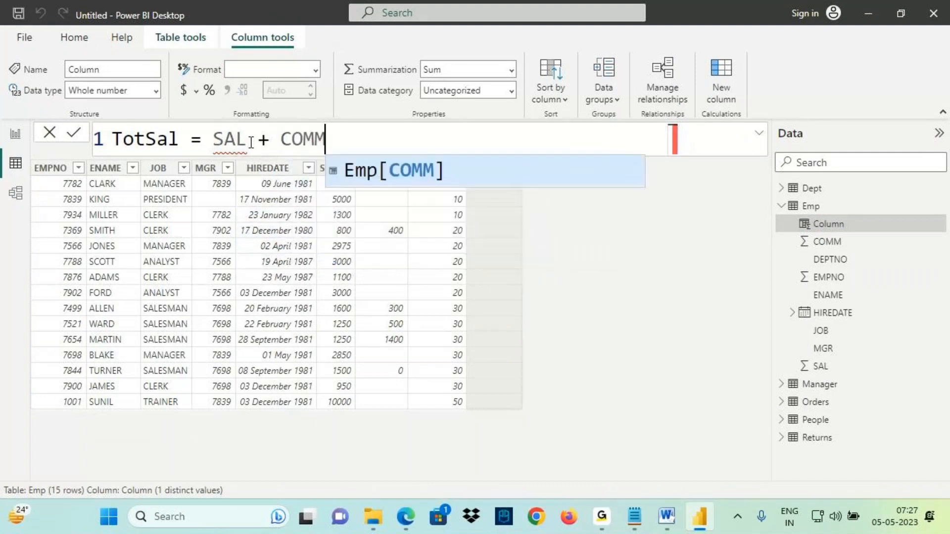
pyautogui.press('Escape')
pyautogui.press('Return')
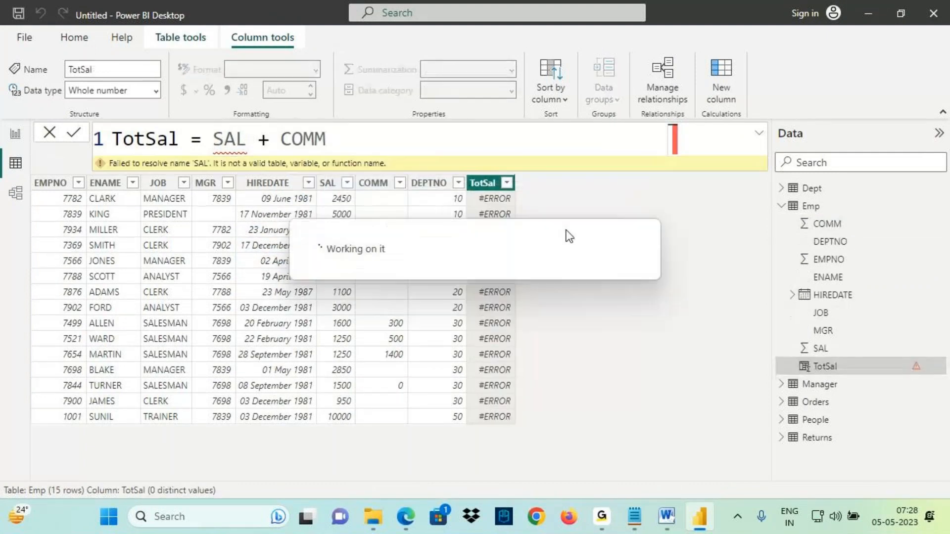
# - Examine the TotSal column's error and its formula
pyautogui.hotkey('ctrl', '2')
pyautogui.moveTo(480, 206); pyautogui.dragTo(510, 204)
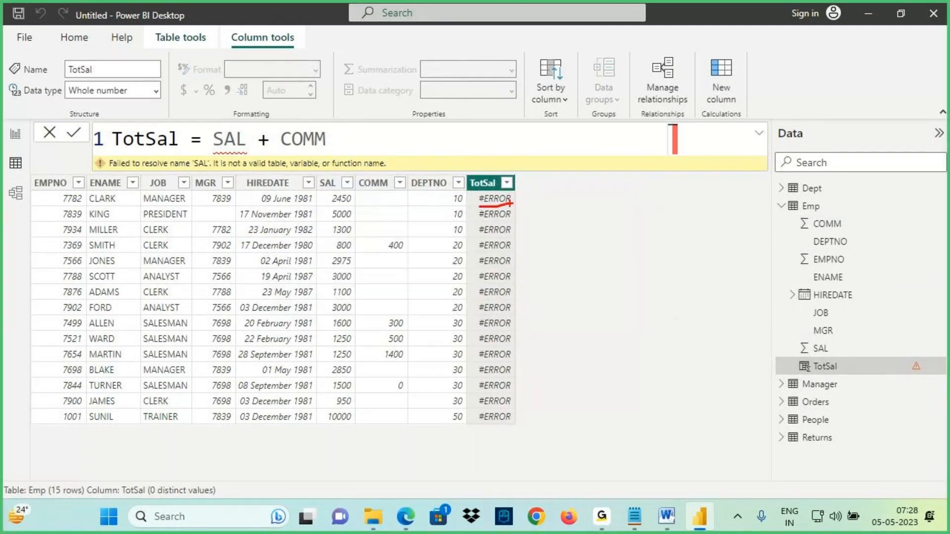
pyautogui.moveTo(332, 195); pyautogui.dragTo(311, 196)
pyautogui.moveTo(206, 94); pyautogui.dragTo(219, 124)
pyautogui.moveTo(237, 113); pyautogui.dragTo(231, 129)
pyautogui.moveTo(351, 194); pyautogui.dragTo(392, 191)
pyautogui.moveTo(310, 101)
pyautogui.mouseDown()
pyautogui.moveTo(310, 116)
pyautogui.moveTo(330, 114)
pyautogui.mouseUp()
pyautogui.moveTo(262, 130)
pyautogui.mouseDown()
pyautogui.moveTo(263, 150)
pyautogui.moveTo(286, 142)
pyautogui.mouseUp()
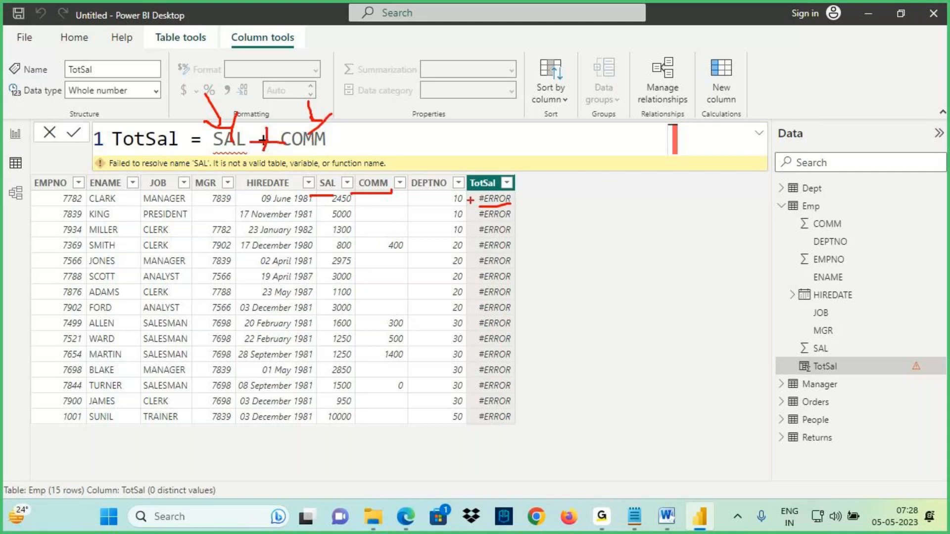
pyautogui.moveTo(468, 200); pyautogui.dragTo(522, 203)
pyautogui.moveTo(554, 74); pyautogui.dragTo(554, 118)
pyautogui.moveTo(555, 74); pyautogui.dragTo(558, 115)
pyautogui.moveTo(583, 101)
pyautogui.mouseDown()
pyautogui.moveTo(605, 96)
pyautogui.moveTo(640, 63)
pyautogui.moveTo(664, 105)
pyautogui.mouseUp()
pyautogui.moveTo(800, 27)
pyautogui.mouseDown()
pyautogui.moveTo(784, 29)
pyautogui.moveTo(797, 51)
pyautogui.moveTo(861, 39)
pyautogui.moveTo(836, 62)
pyautogui.moveTo(829, 93)
pyautogui.moveTo(853, 85)
pyautogui.mouseUp()
pyautogui.moveTo(835, 73); pyautogui.dragTo(829, 99)
pyautogui.moveTo(854, 76); pyautogui.dragTo(847, 100)
pyautogui.moveTo(828, 116); pyautogui.dragTo(801, 140)
pyautogui.moveTo(842, 130)
pyautogui.mouseDown()
pyautogui.moveTo(883, 104)
pyautogui.moveTo(909, 117)
pyautogui.moveTo(918, 108)
pyautogui.mouseUp()
pyautogui.moveTo(856, 147); pyautogui.dragTo(927, 126)
pyautogui.moveTo(897, 134); pyautogui.dragTo(654, 79)
pyautogui.moveTo(670, 54); pyautogui.dragTo(678, 95)
pyautogui.moveTo(662, 60)
pyautogui.mouseDown()
pyautogui.moveTo(545, 89)
pyautogui.moveTo(684, 70)
pyautogui.moveTo(620, 82)
pyautogui.mouseUp()
pyautogui.moveTo(649, 148)
pyautogui.mouseDown()
pyautogui.moveTo(633, 188)
pyautogui.moveTo(702, 141)
pyautogui.moveTo(703, 163)
pyautogui.moveTo(743, 140)
pyautogui.mouseUp()
pyautogui.moveTo(536, 119); pyautogui.dragTo(627, 105)
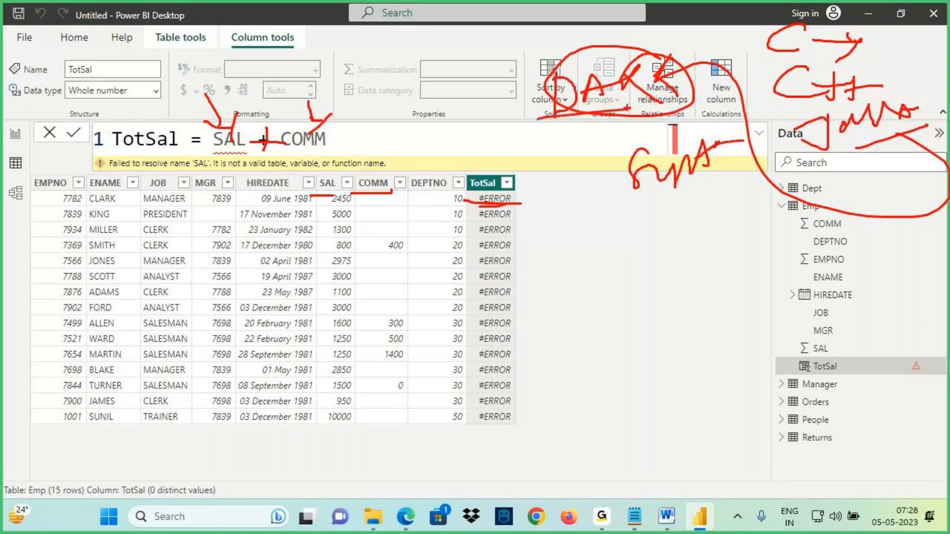
# - Examine how the SAL column must be referenced with its table name in DAX syntax
pyautogui.moveTo(313, 191); pyautogui.dragTo(340, 195)
pyautogui.moveTo(221, 147)
pyautogui.mouseDown()
pyautogui.moveTo(251, 116)
pyautogui.moveTo(207, 124)
pyautogui.moveTo(233, 151)
pyautogui.mouseUp()
pyautogui.moveTo(783, 216); pyautogui.dragTo(834, 216)
pyautogui.moveTo(577, 251)
pyautogui.mouseDown()
pyautogui.moveTo(542, 285)
pyautogui.moveTo(579, 276)
pyautogui.moveTo(586, 290)
pyautogui.mouseUp()
pyautogui.moveTo(207, 158)
pyautogui.mouseDown()
pyautogui.moveTo(248, 151)
pyautogui.moveTo(239, 128)
pyautogui.moveTo(256, 174)
pyautogui.mouseUp()
pyautogui.moveTo(602, 261)
pyautogui.mouseDown()
pyautogui.moveTo(622, 299)
pyautogui.moveTo(644, 299)
pyautogui.mouseUp()
pyautogui.moveTo(656, 268)
pyautogui.mouseDown()
pyautogui.moveTo(673, 257)
pyautogui.moveTo(648, 288)
pyautogui.moveTo(696, 283)
pyautogui.moveTo(683, 267)
pyautogui.mouseUp()
pyautogui.moveTo(707, 257)
pyautogui.mouseDown()
pyautogui.moveTo(722, 284)
pyautogui.moveTo(746, 284)
pyautogui.mouseUp()
pyautogui.moveTo(737, 252)
pyautogui.mouseDown()
pyautogui.moveTo(742, 247)
pyautogui.moveTo(713, 312)
pyautogui.mouseUp()
pyautogui.moveTo(539, 304); pyautogui.dragTo(599, 302)
pyautogui.moveTo(665, 299)
pyautogui.mouseDown()
pyautogui.moveTo(728, 294)
pyautogui.moveTo(727, 257)
pyautogui.moveTo(757, 253)
pyautogui.mouseUp()
pyautogui.moveTo(757, 254); pyautogui.dragTo(764, 297)
pyautogui.moveTo(660, 306); pyautogui.dragTo(761, 299)
pyautogui.moveTo(482, 202); pyautogui.dragTo(507, 194)
pyautogui.moveTo(492, 206); pyautogui.dragTo(504, 211)
pyautogui.moveTo(738, 242)
pyautogui.mouseDown()
pyautogui.moveTo(528, 311)
pyautogui.moveTo(786, 261)
pyautogui.mouseUp()
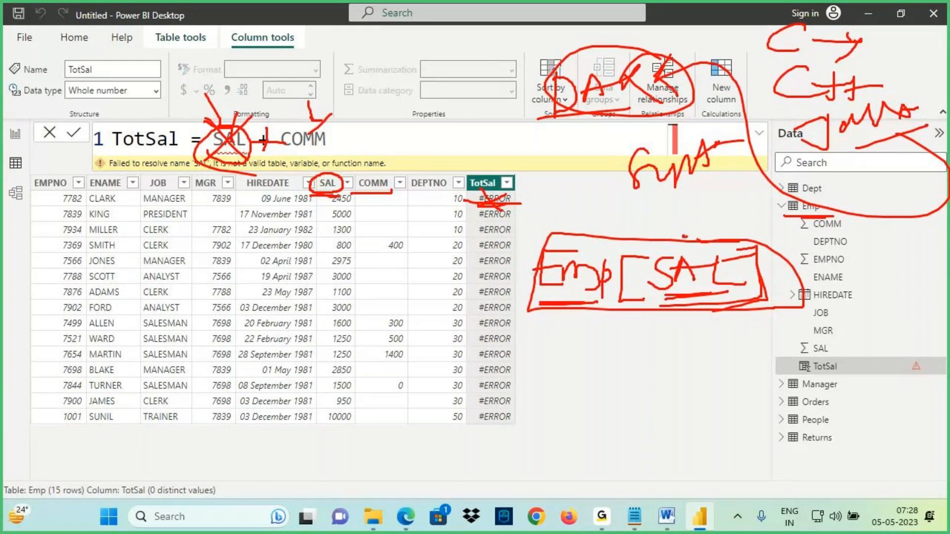
pyautogui.moveTo(711, 168); pyautogui.dragTo(757, 148)
pyautogui.moveTo(686, 237); pyautogui.dragTo(694, 184)
pyautogui.moveTo(674, 218); pyautogui.dragTo(718, 201)
pyautogui.moveTo(558, 298); pyautogui.dragTo(619, 301)
pyautogui.moveTo(647, 259)
pyautogui.mouseDown()
pyautogui.moveTo(637, 258)
pyautogui.moveTo(657, 297)
pyautogui.mouseUp()
pyautogui.moveTo(736, 259)
pyautogui.mouseDown()
pyautogui.moveTo(749, 257)
pyautogui.moveTo(757, 306)
pyautogui.moveTo(715, 310)
pyautogui.mouseUp()
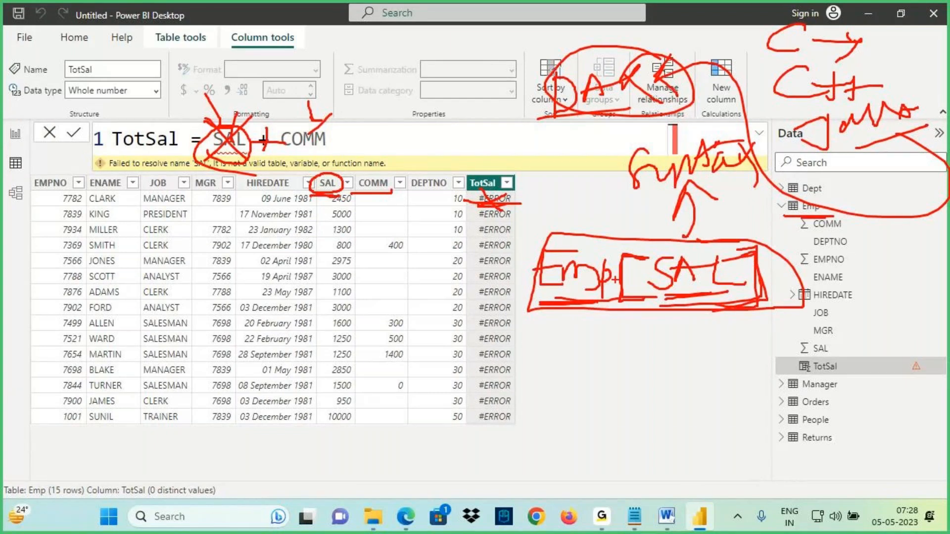
pyautogui.moveTo(617, 236); pyautogui.dragTo(686, 185)
pyautogui.moveTo(664, 208); pyautogui.dragTo(697, 200)
pyautogui.moveTo(625, 107)
pyautogui.mouseDown()
pyautogui.moveTo(656, 150)
pyautogui.moveTo(682, 152)
pyautogui.mouseUp()
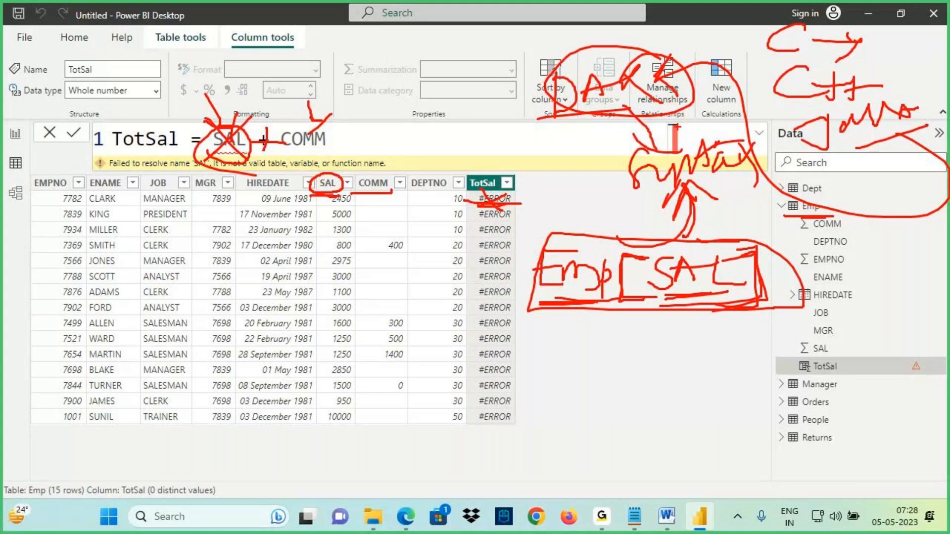
pyautogui.press('Escape')
# - Rewrite the TotSal formula as Emp[SAL] + Emp[COMM] and commit it
pyautogui.moveTo(214, 139); pyautogui.dragTo(373, 133)
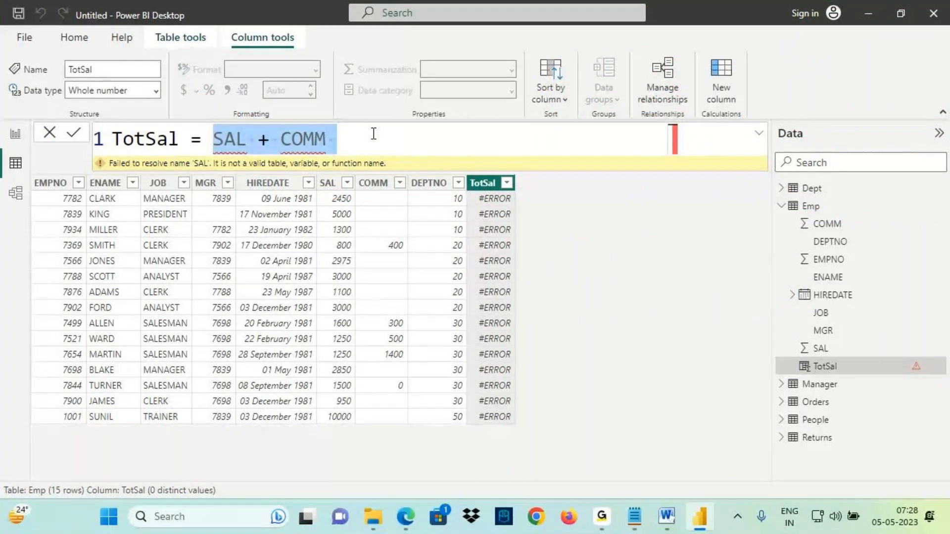
pyautogui.write('Emp[')
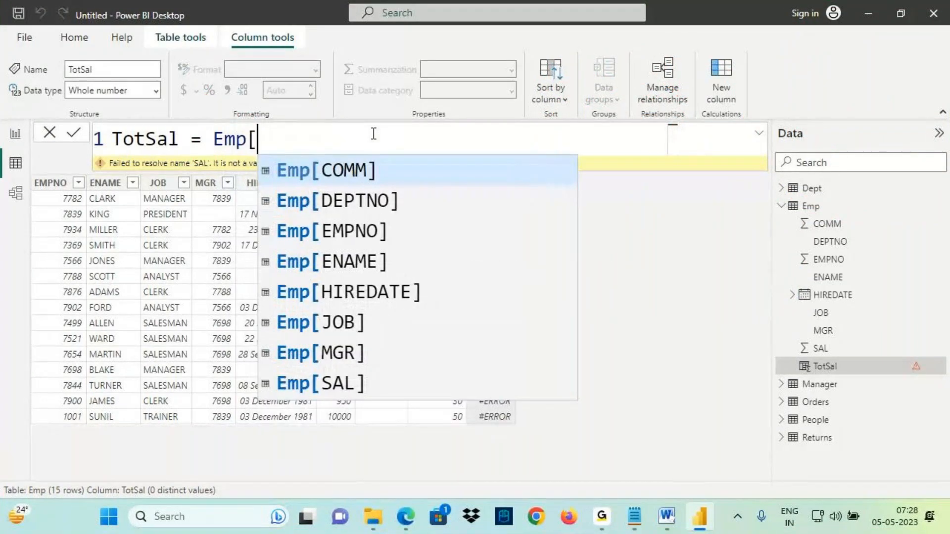
pyautogui.write('SAL')
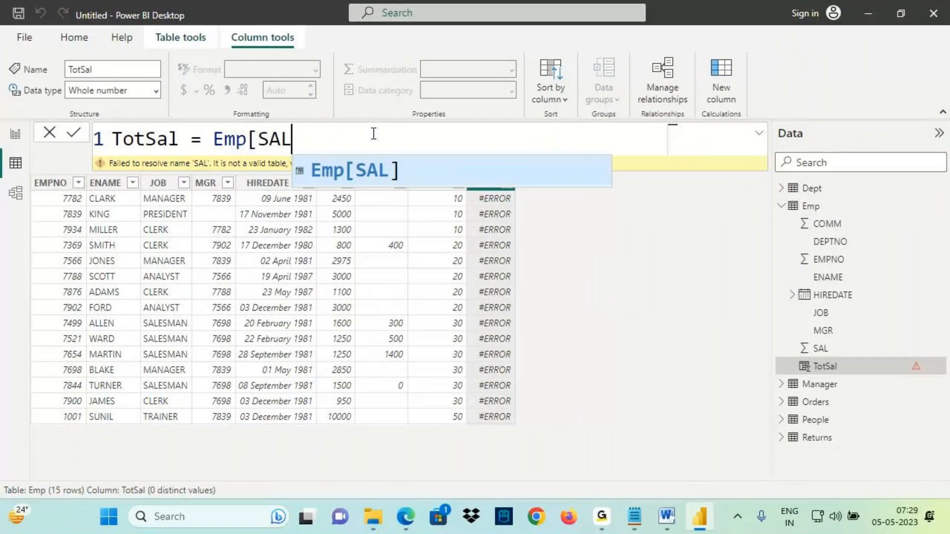
pyautogui.write('] + Em')
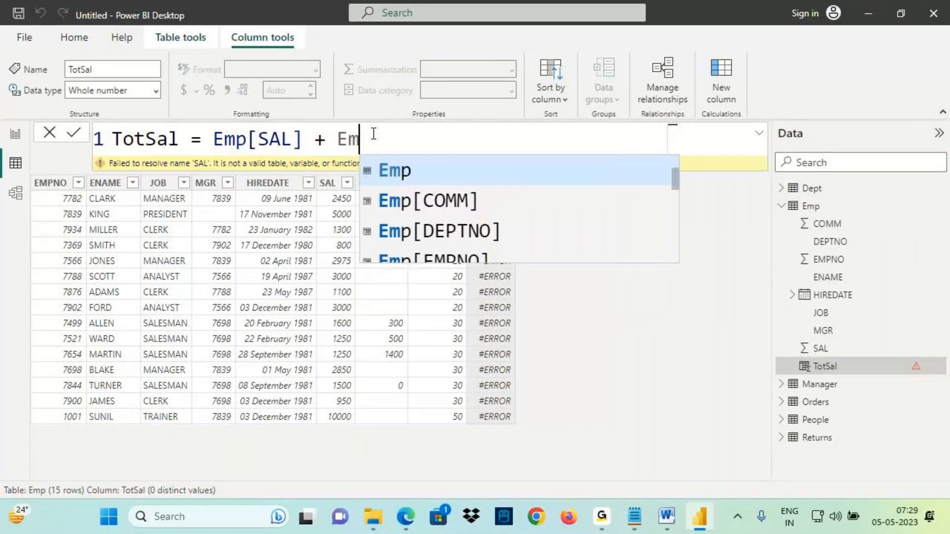
pyautogui.write('p[C')
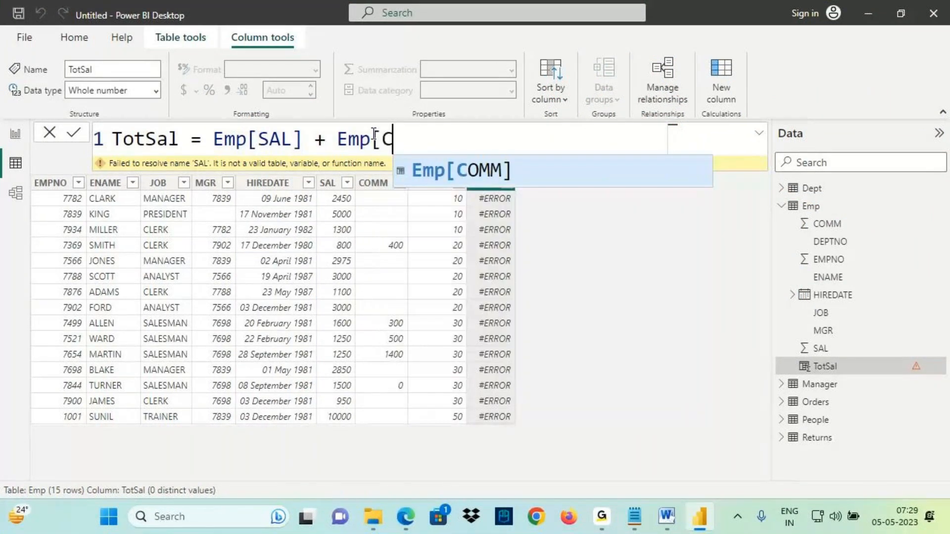
pyautogui.write('OMM]')
pyautogui.press('Return')
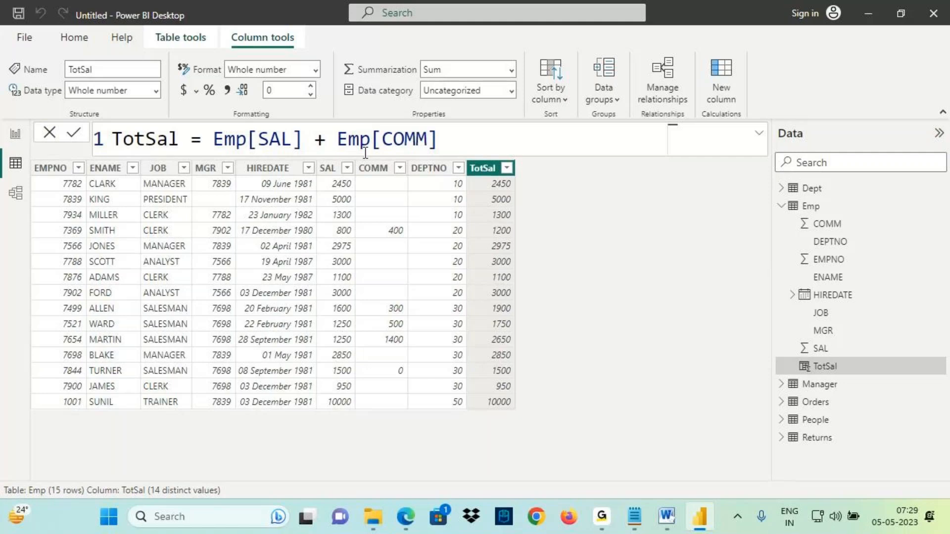
# - Compare the TotSal values with the SAL and COMM values row by row
pyautogui.moveTo(324, 190); pyautogui.dragTo(420, 194)
pyautogui.moveTo(488, 190); pyautogui.dragTo(545, 189)
pyautogui.moveTo(330, 236); pyautogui.dragTo(427, 239)
pyautogui.moveTo(489, 241); pyautogui.dragTo(511, 238)
pyautogui.moveTo(522, 179)
pyautogui.mouseDown()
pyautogui.moveTo(456, 248)
pyautogui.moveTo(448, 366)
pyautogui.moveTo(518, 184)
pyautogui.mouseUp()
pyautogui.moveTo(48, 504); pyautogui.dragTo(93, 500)
pyautogui.moveTo(478, 180)
pyautogui.mouseDown()
pyautogui.moveTo(492, 252)
pyautogui.moveTo(525, 205)
pyautogui.mouseUp()
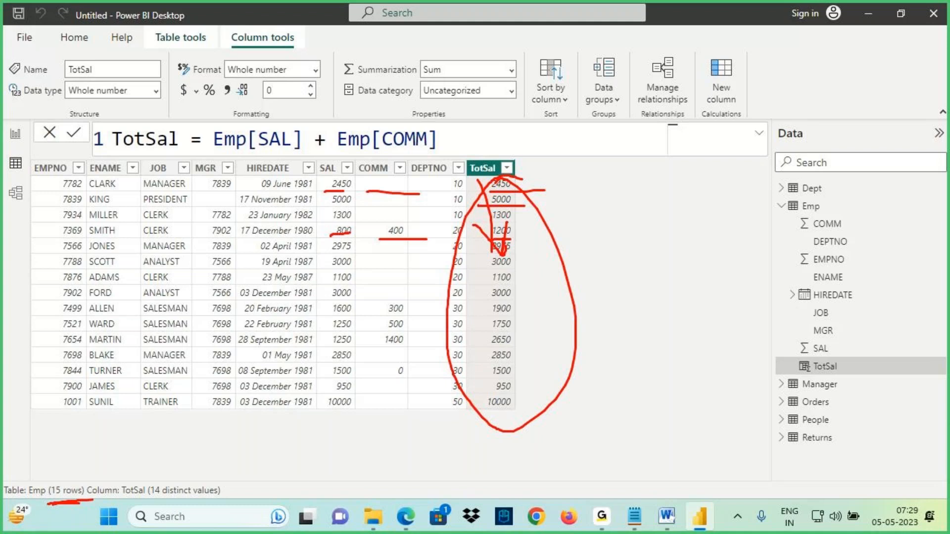
# - Retype the TotSal expression using autocomplete suggestions for Emp[SAL] and Emp[COMM]
pyautogui.press('Escape')
pyautogui.moveTo(213, 139); pyautogui.dragTo(482, 145)
pyautogui.press('BackSpace')
pyautogui.write('sal')
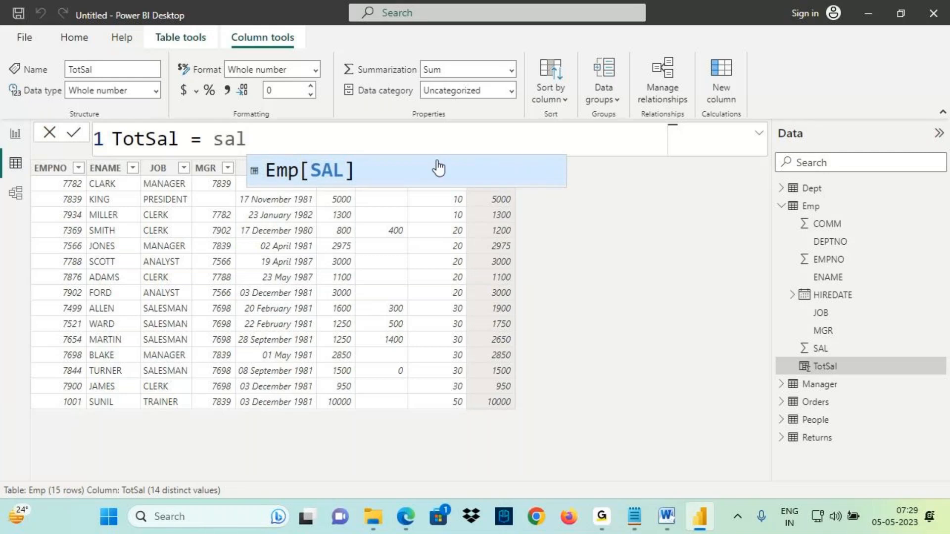
pyautogui.click(312, 180)
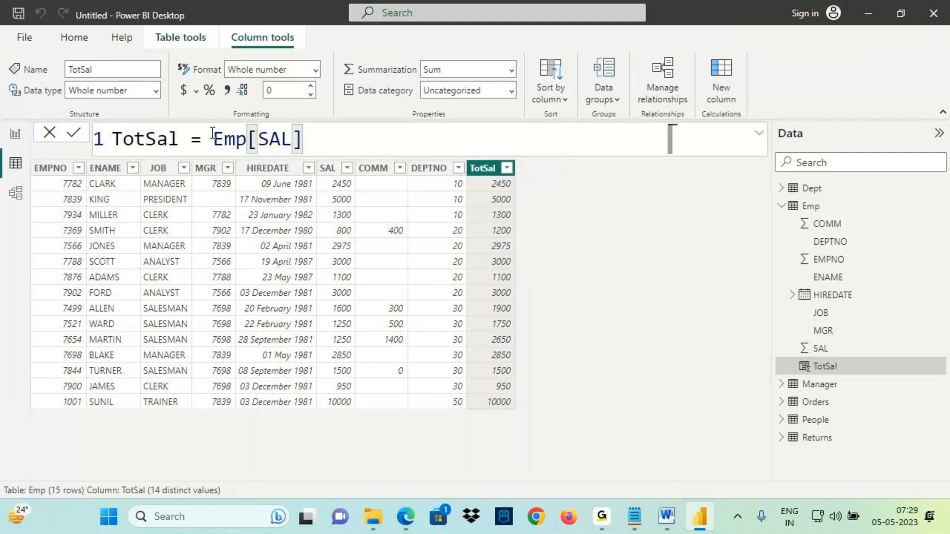
pyautogui.write('+ ')
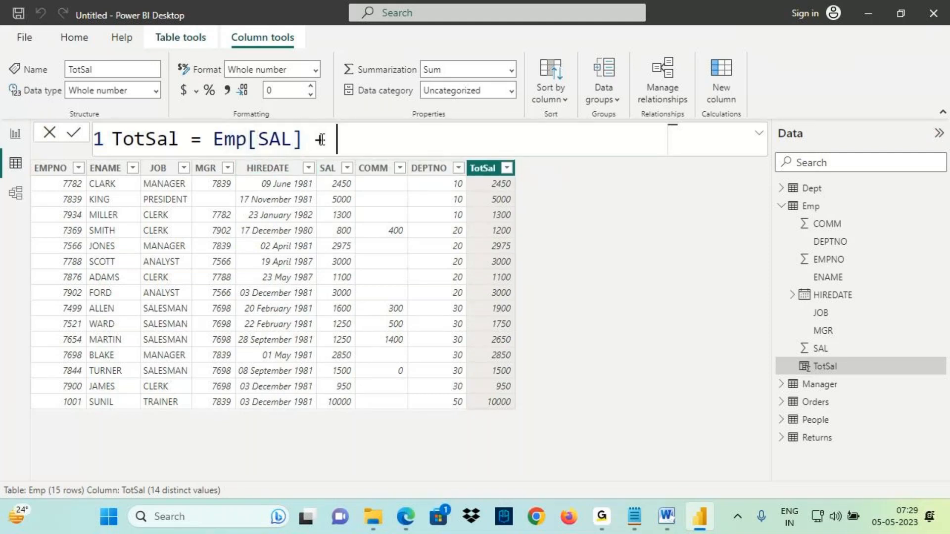
pyautogui.write('comm')
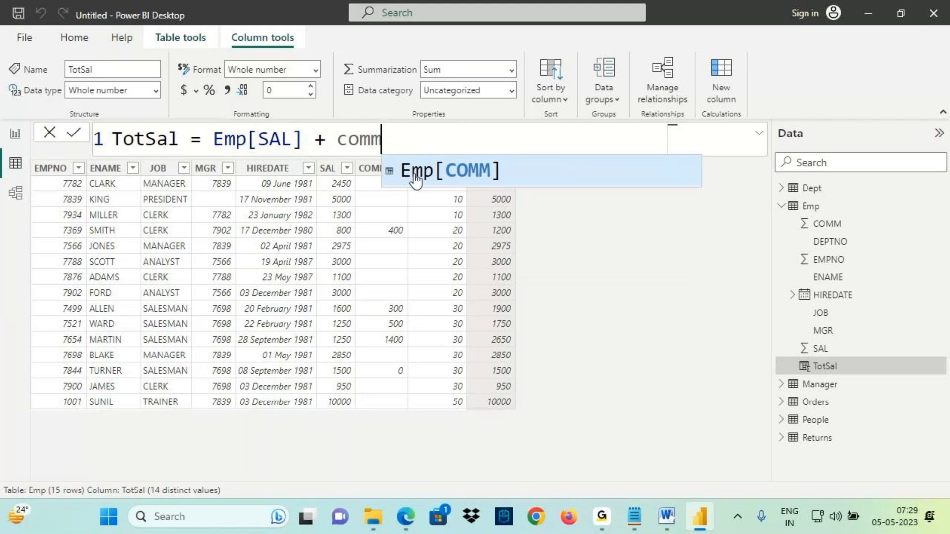
pyautogui.click(463, 171)
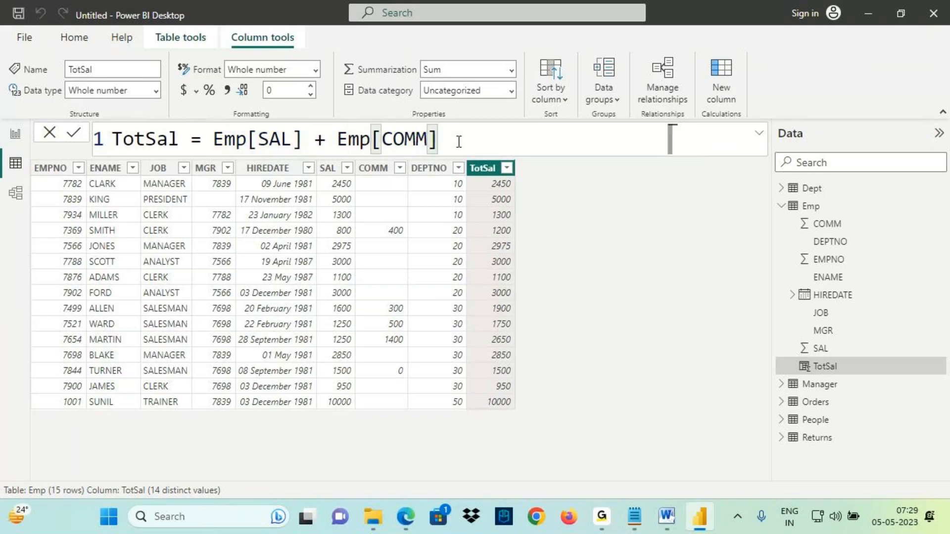
# - Switch to Report view and locate the TotSal field under the Emp table
pyautogui.click(18, 139)
pyautogui.moveTo(263, 140); pyautogui.dragTo(270, 144)
pyautogui.moveTo(277, 125); pyautogui.dragTo(256, 162)
pyautogui.moveTo(829, 216)
pyautogui.mouseDown()
pyautogui.moveTo(816, 197)
pyautogui.moveTo(825, 217)
pyautogui.mouseUp()
pyautogui.moveTo(853, 166); pyautogui.dragTo(852, 198)
pyautogui.moveTo(862, 376); pyautogui.dragTo(899, 375)
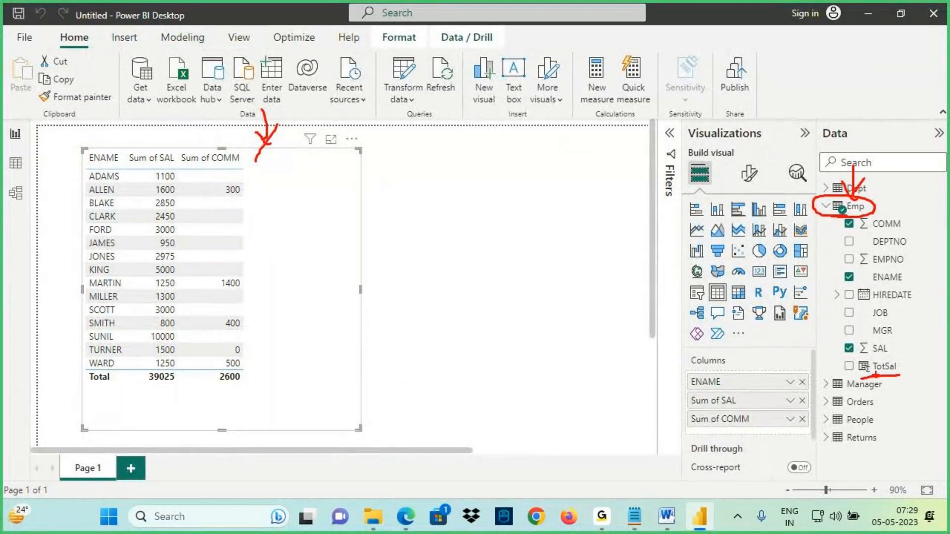
# - Add the TotSal field to the existing ENAME, SAL and COMM table visual
pyautogui.press('Escape')
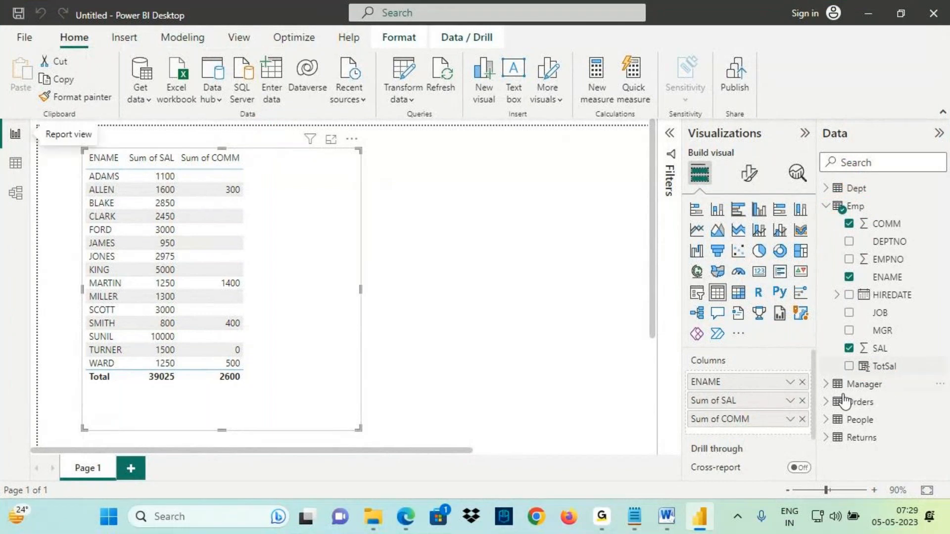
pyautogui.moveTo(884, 366); pyautogui.dragTo(270, 209)
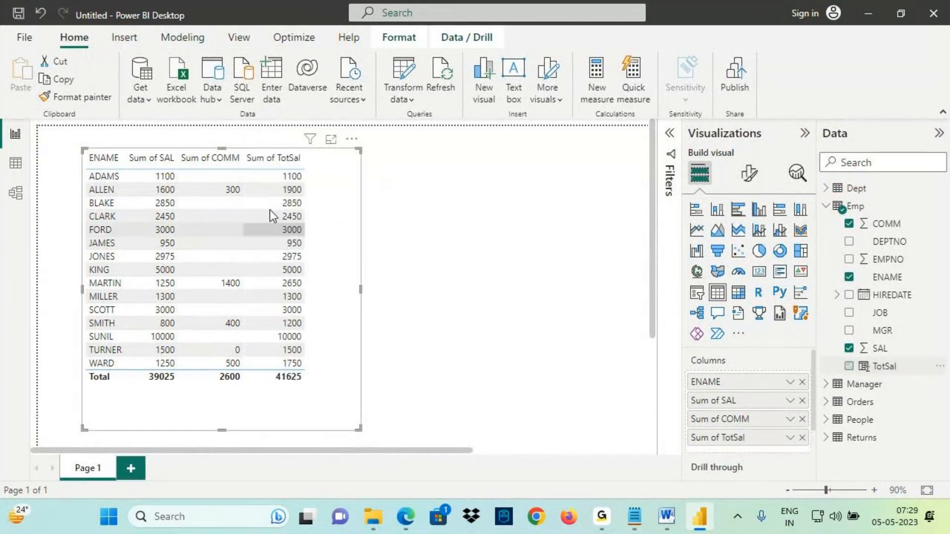
pyautogui.hotkey('ctrl', '2')
pyautogui.moveTo(149, 195)
pyautogui.mouseDown()
pyautogui.moveTo(305, 197)
pyautogui.moveTo(360, 105)
pyautogui.mouseUp()
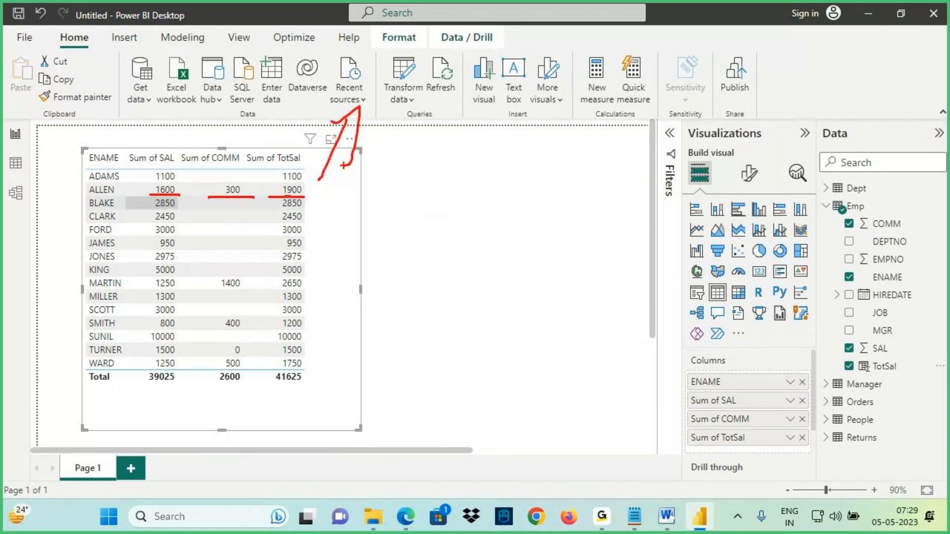
pyautogui.press('Escape')
# - Add a new report page and place an empty table visual on its canvas
pyautogui.click(140, 469)
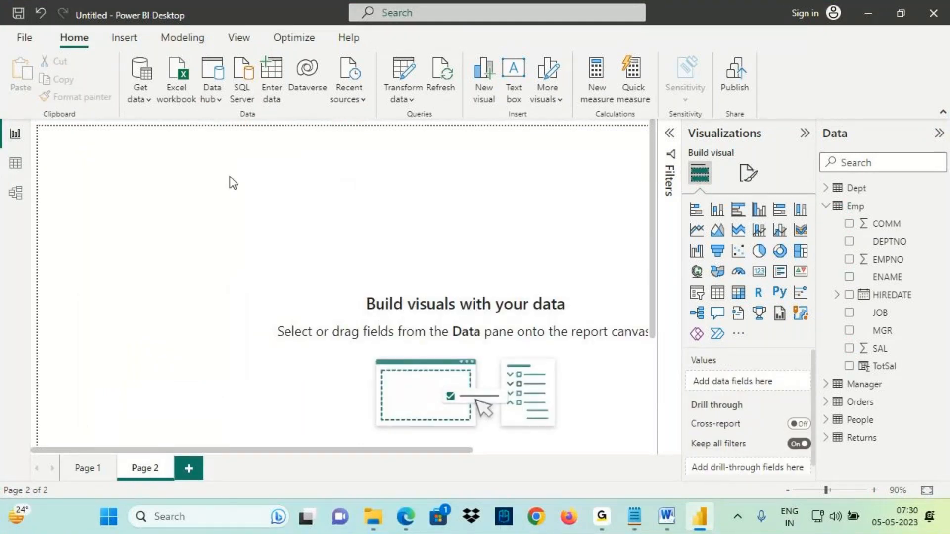
pyautogui.click(717, 292)
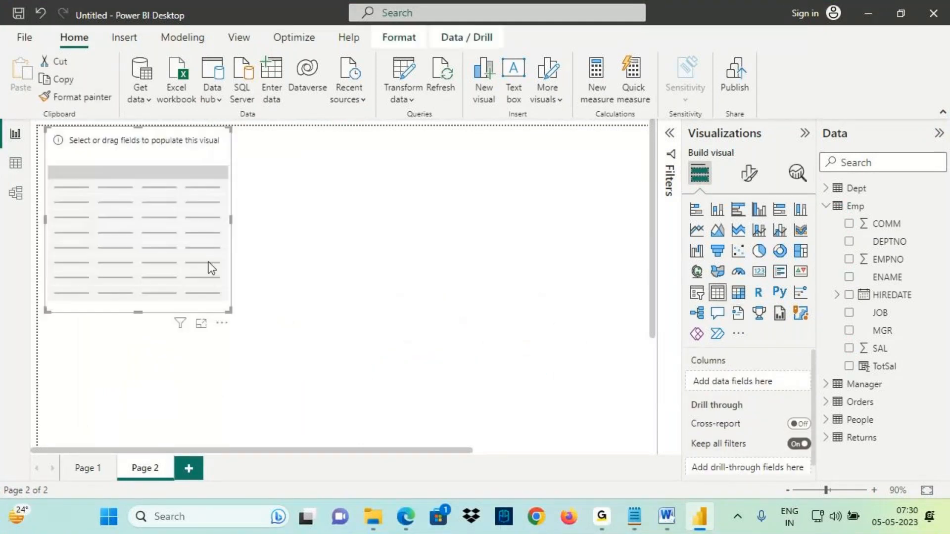
pyautogui.moveTo(209, 262); pyautogui.dragTo(233, 364)
pyautogui.moveTo(160, 232); pyautogui.dragTo(150, 131)
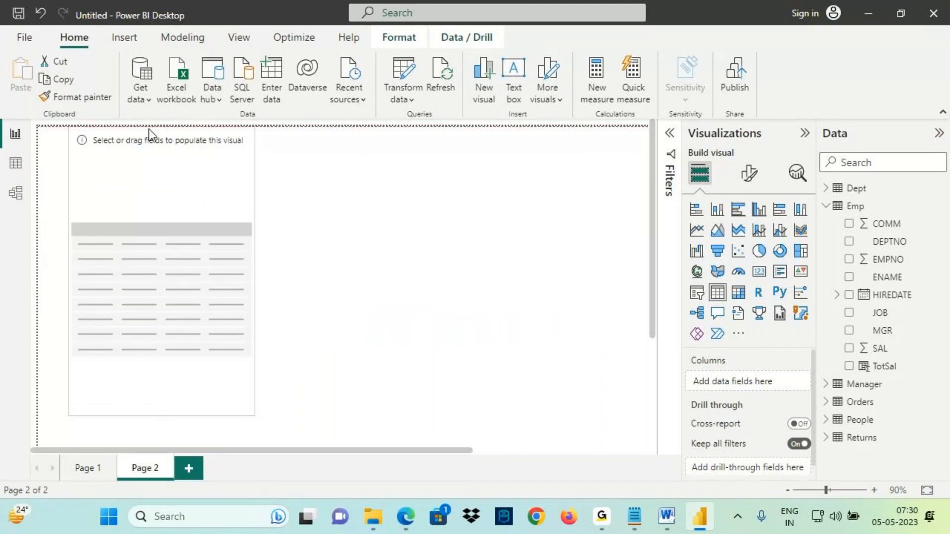
pyautogui.moveTo(147, 179); pyautogui.dragTo(146, 189)
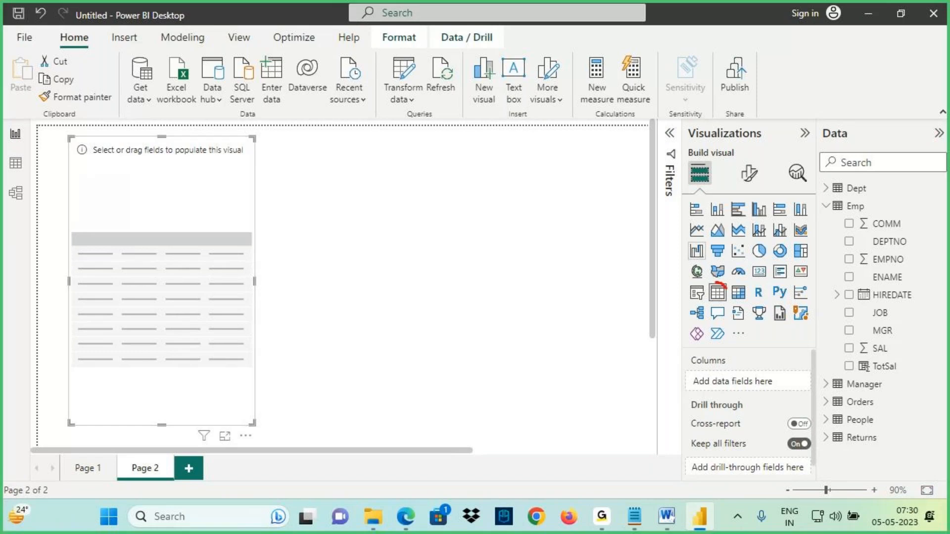
pyautogui.moveTo(722, 284); pyautogui.dragTo(699, 276)
# - Populate the new table visual with the Emp table's ENAME and SAL fields
pyautogui.moveTo(77, 149)
pyautogui.mouseDown()
pyautogui.moveTo(92, 197)
pyautogui.moveTo(101, 196)
pyautogui.mouseUp()
pyautogui.moveTo(105, 177); pyautogui.dragTo(88, 204)
pyautogui.moveTo(169, 144); pyautogui.dragTo(169, 199)
pyautogui.moveTo(163, 176); pyautogui.dragTo(175, 194)
pyautogui.moveTo(189, 172); pyautogui.dragTo(163, 220)
pyautogui.moveTo(886, 277); pyautogui.dragTo(188, 238)
pyautogui.moveTo(880, 348)
pyautogui.mouseDown()
pyautogui.moveTo(755, 370)
pyautogui.moveTo(161, 209)
pyautogui.moveTo(236, 272)
pyautogui.moveTo(301, 281)
pyautogui.mouseUp()
pyautogui.moveTo(176, 149)
pyautogui.mouseDown()
pyautogui.moveTo(207, 140)
pyautogui.moveTo(180, 171)
pyautogui.mouseUp()
pyautogui.moveTo(219, 147)
pyautogui.mouseDown()
pyautogui.moveTo(208, 158)
pyautogui.moveTo(221, 157)
pyautogui.mouseUp()
pyautogui.moveTo(228, 132); pyautogui.dragTo(223, 158)
pyautogui.moveTo(235, 131)
pyautogui.mouseDown()
pyautogui.moveTo(231, 156)
pyautogui.moveTo(283, 144)
pyautogui.moveTo(278, 171)
pyautogui.moveTo(311, 137)
pyautogui.mouseUp()
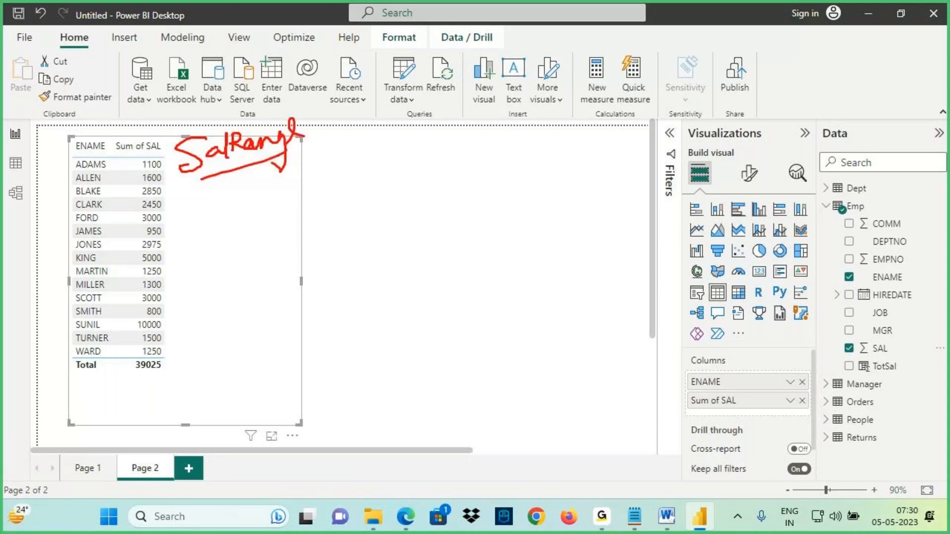
pyautogui.moveTo(202, 179); pyautogui.dragTo(312, 140)
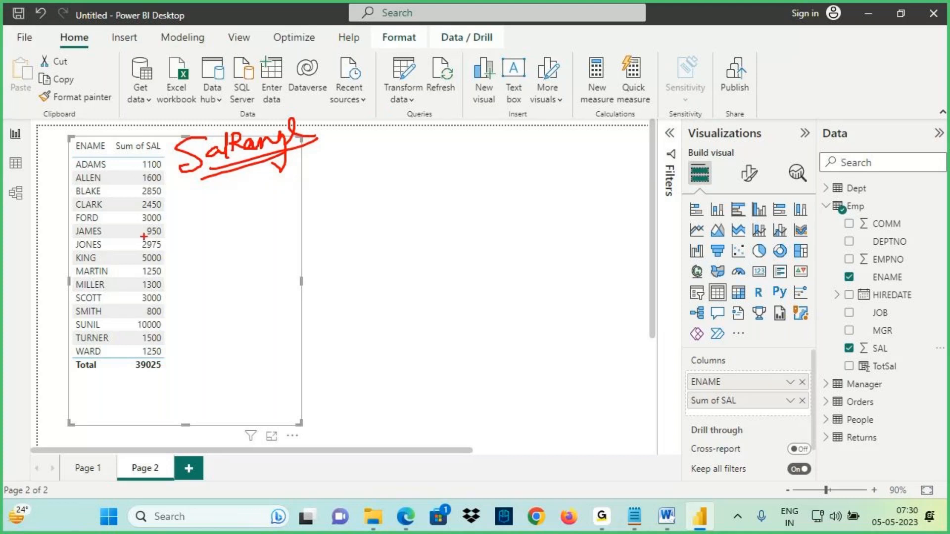
pyautogui.moveTo(144, 238)
pyautogui.mouseDown()
pyautogui.moveTo(198, 226)
pyautogui.moveTo(183, 238)
pyautogui.mouseUp()
pyautogui.moveTo(208, 212)
pyautogui.mouseDown()
pyautogui.moveTo(207, 232)
pyautogui.moveTo(243, 218)
pyautogui.moveTo(246, 203)
pyautogui.mouseUp()
pyautogui.moveTo(401, 87)
pyautogui.mouseDown()
pyautogui.moveTo(429, 89)
pyautogui.moveTo(405, 120)
pyautogui.mouseUp()
pyautogui.moveTo(441, 88)
pyautogui.mouseDown()
pyautogui.moveTo(461, 85)
pyautogui.moveTo(467, 105)
pyautogui.moveTo(478, 95)
pyautogui.mouseUp()
pyautogui.moveTo(505, 65)
pyautogui.mouseDown()
pyautogui.moveTo(534, 78)
pyautogui.moveTo(537, 63)
pyautogui.moveTo(572, 74)
pyautogui.mouseUp()
pyautogui.moveTo(613, 64); pyautogui.dragTo(643, 78)
pyautogui.moveTo(667, 40); pyautogui.dragTo(668, 64)
pyautogui.moveTo(665, 54); pyautogui.dragTo(697, 47)
pyautogui.moveTo(686, 37); pyautogui.dragTo(683, 66)
pyautogui.moveTo(198, 176)
pyautogui.mouseDown()
pyautogui.moveTo(321, 130)
pyautogui.moveTo(213, 110)
pyautogui.moveTo(210, 152)
pyautogui.mouseUp()
pyautogui.moveTo(251, 70)
pyautogui.mouseDown()
pyautogui.moveTo(241, 115)
pyautogui.moveTo(262, 93)
pyautogui.mouseUp()
pyautogui.moveTo(197, 171); pyautogui.dragTo(284, 149)
pyautogui.moveTo(874, 202)
pyautogui.mouseDown()
pyautogui.moveTo(885, 204)
pyautogui.moveTo(841, 218)
pyautogui.mouseUp()
pyautogui.moveTo(913, 230)
pyautogui.mouseDown()
pyautogui.moveTo(829, 284)
pyautogui.moveTo(852, 371)
pyautogui.moveTo(898, 381)
pyautogui.moveTo(931, 329)
pyautogui.moveTo(901, 221)
pyautogui.mouseUp()
pyautogui.moveTo(894, 187)
pyautogui.mouseDown()
pyautogui.moveTo(892, 221)
pyautogui.moveTo(840, 266)
pyautogui.mouseUp()
pyautogui.press('Escape')
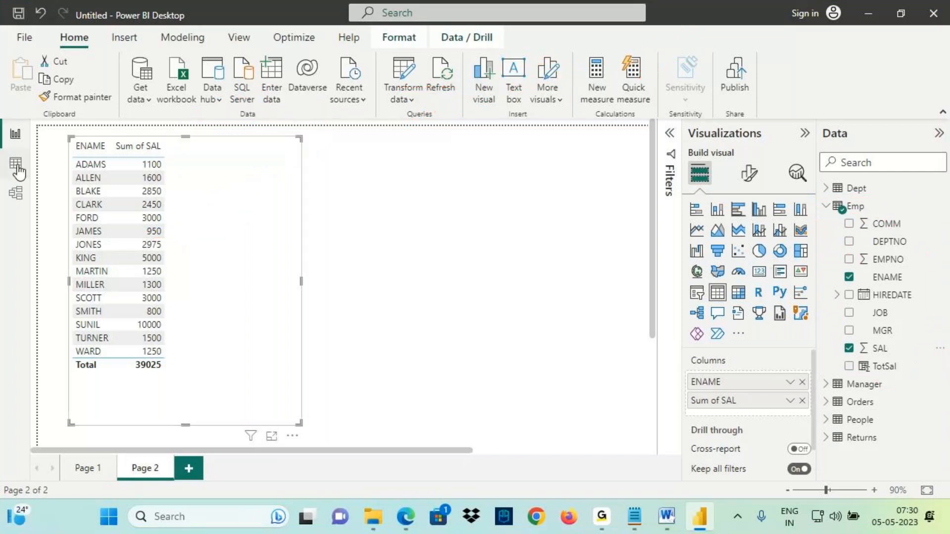
# - Switch to Data view to show the Emp table, then return to the report page
pyautogui.click(17, 168)
pyautogui.hotkey('ctrl', '2')
pyautogui.moveTo(30, 161)
pyautogui.mouseDown()
pyautogui.moveTo(322, 388)
pyautogui.moveTo(555, 433)
pyautogui.mouseUp()
pyautogui.moveTo(445, 149)
pyautogui.mouseDown()
pyautogui.moveTo(270, 317)
pyautogui.moveTo(155, 354)
pyautogui.mouseUp()
pyautogui.moveTo(126, 126)
pyautogui.mouseDown()
pyautogui.moveTo(376, 350)
pyautogui.moveTo(471, 421)
pyautogui.mouseUp()
pyautogui.press('Escape')
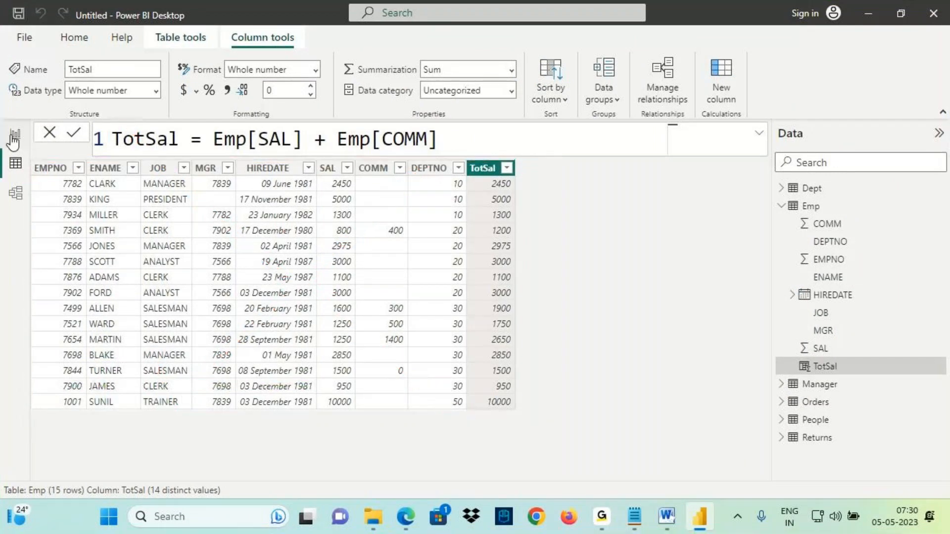
pyautogui.click(14, 137)
pyautogui.hotkey('ctrl', '2')
pyautogui.moveTo(202, 145)
pyautogui.mouseDown()
pyautogui.moveTo(185, 140)
pyautogui.moveTo(182, 159)
pyautogui.moveTo(260, 147)
pyautogui.moveTo(273, 130)
pyautogui.moveTo(292, 155)
pyautogui.moveTo(318, 137)
pyautogui.mouseUp()
pyautogui.moveTo(200, 175)
pyautogui.mouseDown()
pyautogui.moveTo(315, 136)
pyautogui.moveTo(155, 148)
pyautogui.moveTo(413, 92)
pyautogui.mouseUp()
pyautogui.moveTo(387, 89)
pyautogui.mouseDown()
pyautogui.moveTo(414, 92)
pyautogui.moveTo(376, 131)
pyautogui.mouseUp()
pyautogui.moveTo(478, 63)
pyautogui.mouseDown()
pyautogui.moveTo(489, 82)
pyautogui.moveTo(529, 59)
pyautogui.mouseUp()
pyautogui.moveTo(475, 100)
pyautogui.mouseDown()
pyautogui.moveTo(476, 117)
pyautogui.moveTo(491, 98)
pyautogui.moveTo(562, 101)
pyautogui.mouseUp()
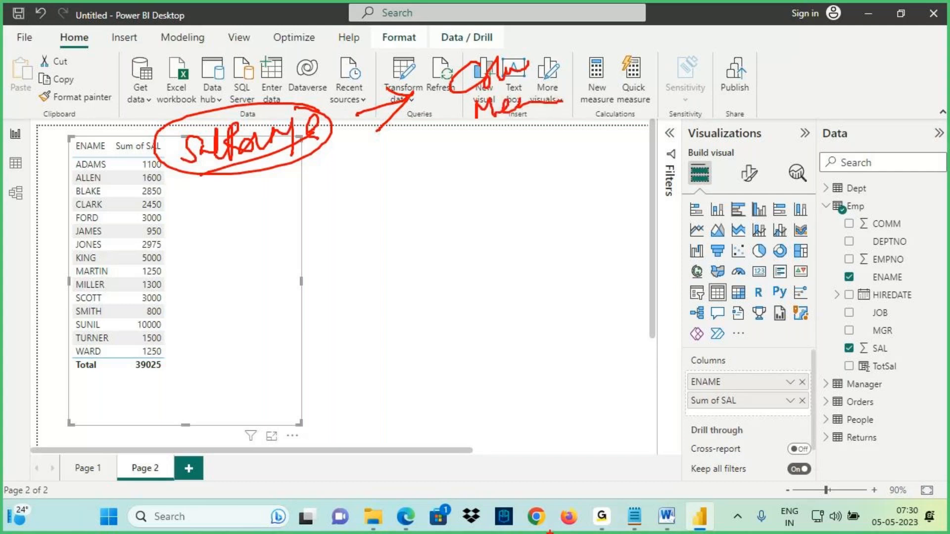
# - Switch to the Notepad lecture notes and review the section on when to create columns
pyautogui.click(628, 525)
pyautogui.moveTo(24, 292); pyautogui.dragTo(188, 276)
pyautogui.moveTo(16, 328)
pyautogui.mouseDown()
pyautogui.moveTo(106, 333)
pyautogui.moveTo(92, 307)
pyautogui.moveTo(15, 315)
pyautogui.moveTo(52, 329)
pyautogui.mouseUp()
pyautogui.moveTo(126, 290)
pyautogui.mouseDown()
pyautogui.moveTo(108, 314)
pyautogui.moveTo(119, 314)
pyautogui.mouseUp()
pyautogui.moveTo(51, 367); pyautogui.dragTo(308, 375)
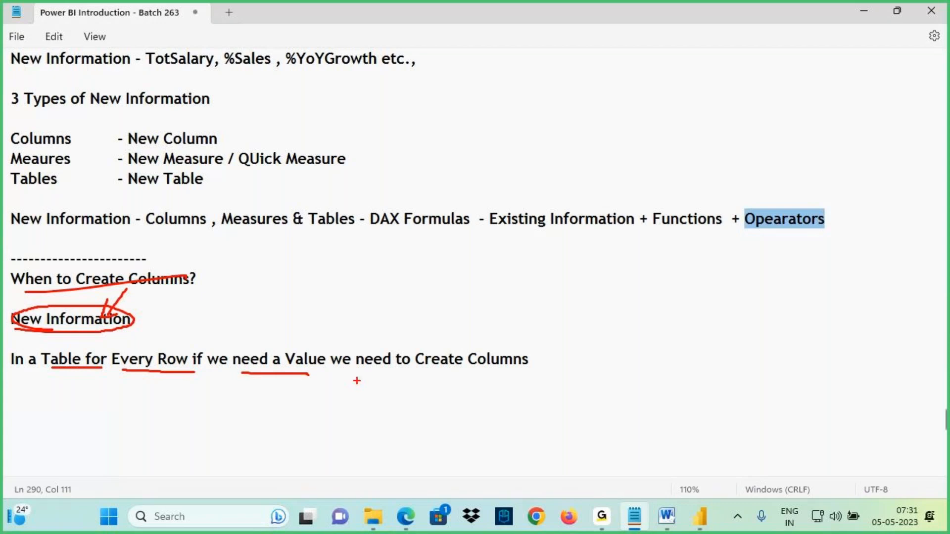
pyautogui.moveTo(451, 369); pyautogui.dragTo(515, 373)
pyautogui.press('Escape')
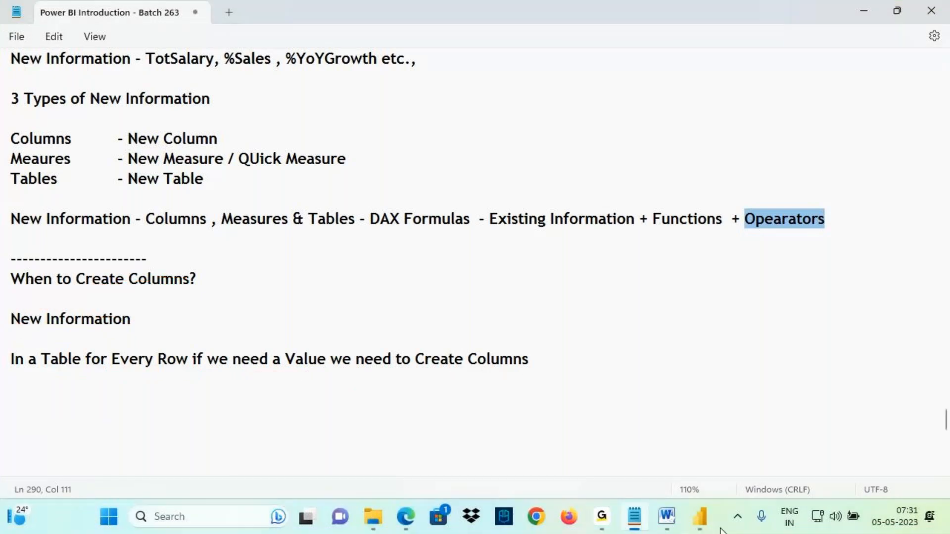
# - Return to Power BI Desktop and review the ENAME and SAL table on Page 2
pyautogui.click(700, 517)
pyautogui.hotkey('ctrl', '2')
pyautogui.moveTo(162, 148)
pyautogui.mouseDown()
pyautogui.moveTo(195, 147)
pyautogui.moveTo(171, 169)
pyautogui.mouseUp()
pyautogui.moveTo(209, 135)
pyautogui.mouseDown()
pyautogui.moveTo(193, 162)
pyautogui.moveTo(237, 136)
pyautogui.moveTo(252, 148)
pyautogui.moveTo(275, 137)
pyautogui.moveTo(296, 162)
pyautogui.moveTo(385, 106)
pyautogui.moveTo(372, 130)
pyautogui.mouseUp()
pyautogui.moveTo(454, 70)
pyautogui.mouseDown()
pyautogui.moveTo(443, 98)
pyautogui.moveTo(471, 74)
pyautogui.moveTo(537, 86)
pyautogui.moveTo(565, 69)
pyautogui.mouseUp()
pyautogui.moveTo(479, 114); pyautogui.dragTo(592, 58)
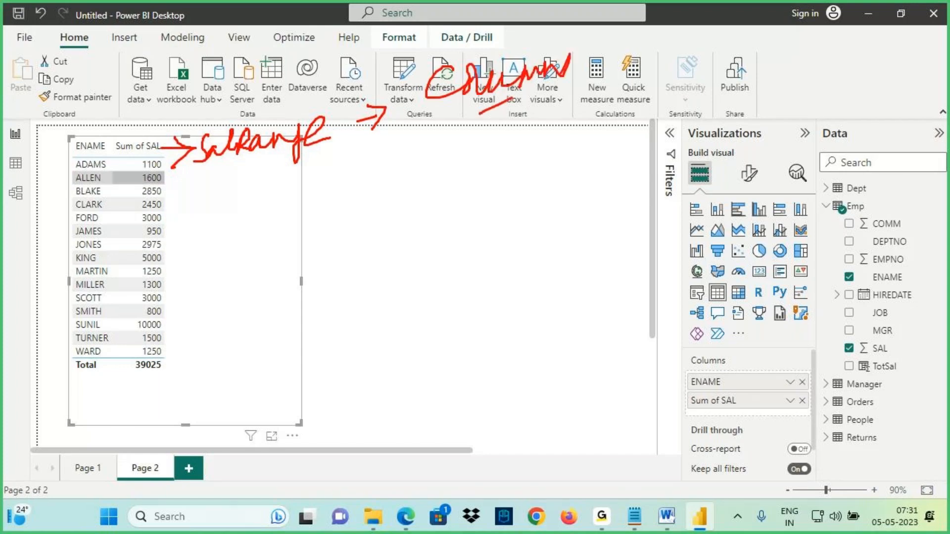
pyautogui.moveTo(665, 104); pyautogui.dragTo(679, 97)
pyautogui.moveTo(673, 143)
pyautogui.mouseDown()
pyautogui.moveTo(690, 89)
pyautogui.moveTo(714, 119)
pyautogui.moveTo(739, 103)
pyautogui.moveTo(683, 99)
pyautogui.moveTo(657, 171)
pyautogui.mouseUp()
pyautogui.moveTo(703, 129)
pyautogui.mouseDown()
pyautogui.moveTo(740, 95)
pyautogui.moveTo(748, 108)
pyautogui.mouseUp()
pyautogui.moveTo(772, 68)
pyautogui.mouseDown()
pyautogui.moveTo(762, 114)
pyautogui.moveTo(818, 81)
pyautogui.moveTo(802, 44)
pyautogui.mouseUp()
pyautogui.moveTo(812, 81); pyautogui.dragTo(823, 88)
pyautogui.moveTo(494, 101)
pyautogui.mouseDown()
pyautogui.moveTo(563, 68)
pyautogui.moveTo(421, 103)
pyautogui.moveTo(558, 64)
pyautogui.moveTo(483, 56)
pyautogui.moveTo(479, 69)
pyautogui.mouseUp()
pyautogui.moveTo(463, 55); pyautogui.dragTo(497, 44)
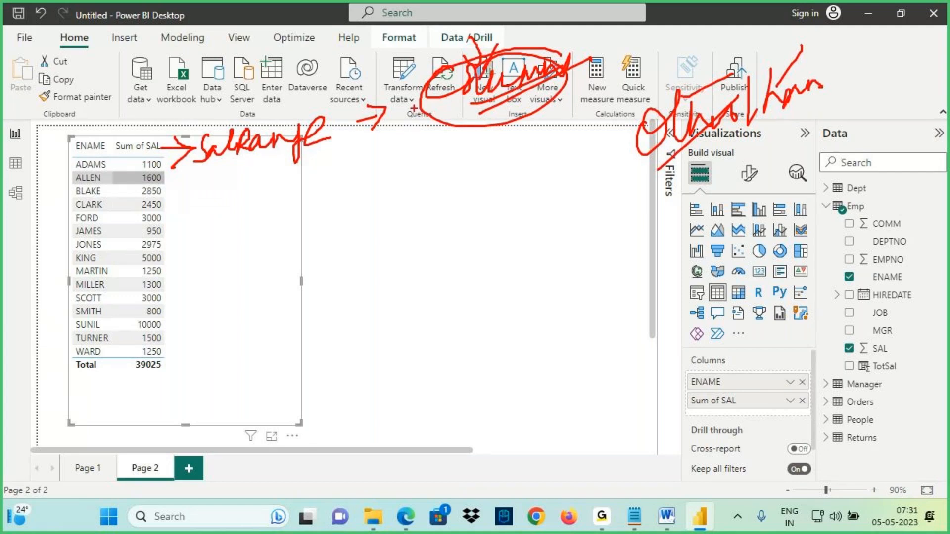
pyautogui.moveTo(74, 170); pyautogui.dragTo(123, 169)
pyautogui.moveTo(188, 169)
pyautogui.mouseDown()
pyautogui.moveTo(222, 165)
pyautogui.moveTo(203, 194)
pyautogui.mouseUp()
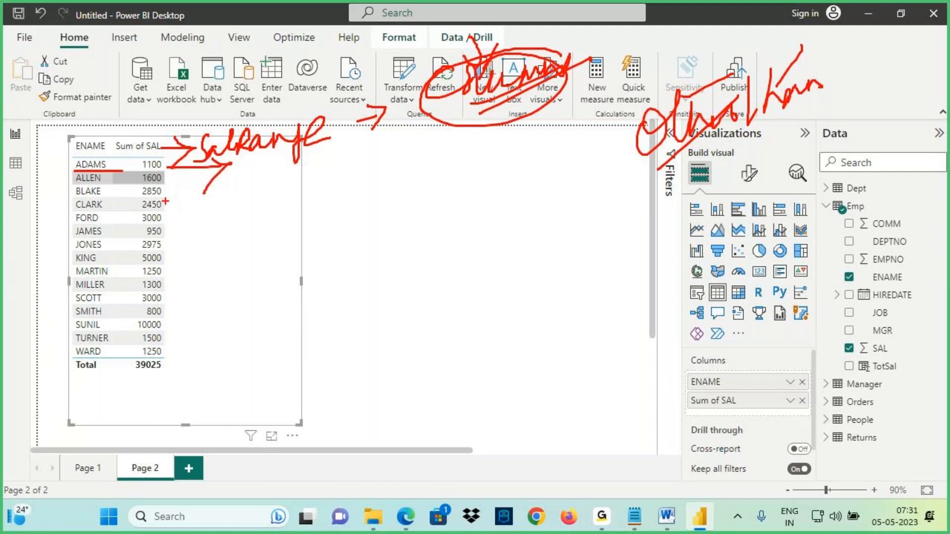
pyautogui.press('Escape')
# - Open Data view and compare the Emp rows' SAL values with their TotSal values
pyautogui.click(15, 163)
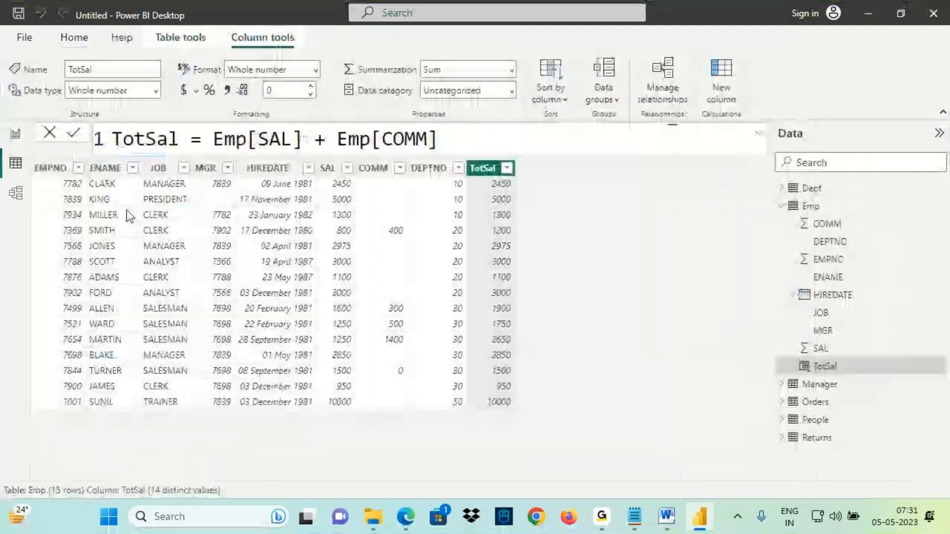
pyautogui.hotkey('ctrl', '2')
pyautogui.moveTo(96, 191); pyautogui.dragTo(159, 195)
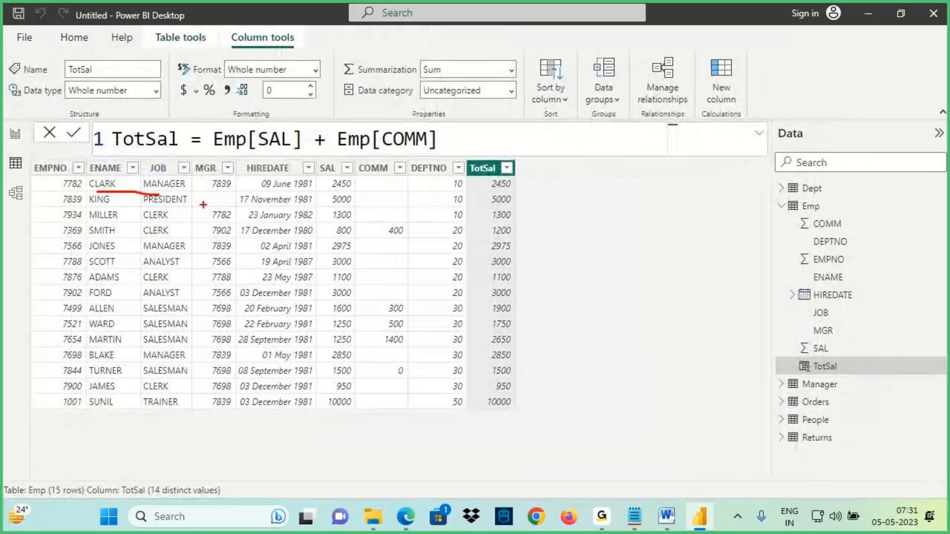
pyautogui.moveTo(322, 196); pyautogui.dragTo(359, 194)
pyautogui.moveTo(516, 185); pyautogui.dragTo(556, 191)
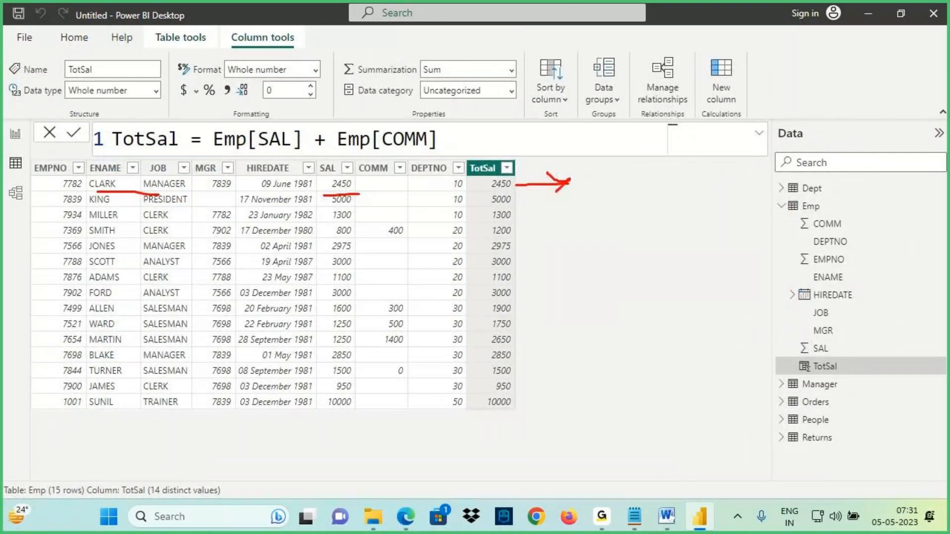
pyautogui.moveTo(96, 191); pyautogui.dragTo(159, 194)
pyautogui.moveTo(585, 171); pyautogui.dragTo(582, 186)
pyautogui.moveTo(595, 171); pyautogui.dragTo(593, 186)
pyautogui.moveTo(581, 179); pyautogui.dragTo(616, 177)
pyautogui.moveTo(329, 239); pyautogui.dragTo(360, 238)
pyautogui.moveTo(512, 231)
pyautogui.mouseDown()
pyautogui.moveTo(564, 228)
pyautogui.moveTo(544, 249)
pyautogui.mouseUp()
pyautogui.moveTo(578, 217)
pyautogui.mouseDown()
pyautogui.moveTo(579, 237)
pyautogui.moveTo(597, 238)
pyautogui.mouseUp()
pyautogui.moveTo(513, 202); pyautogui.dragTo(555, 201)
pyautogui.moveTo(507, 219); pyautogui.dragTo(565, 219)
pyautogui.moveTo(585, 127); pyautogui.dragTo(584, 170)
pyautogui.moveTo(605, 143); pyautogui.dragTo(585, 170)
pyautogui.press('Escape')
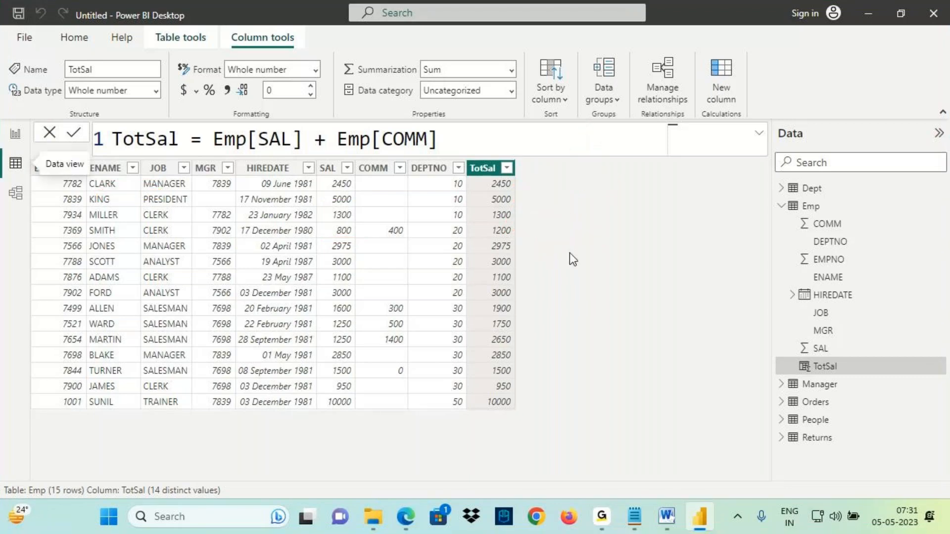
# - Create a new calculated column in the Emp table named SalRange
pyautogui.click(809, 206)
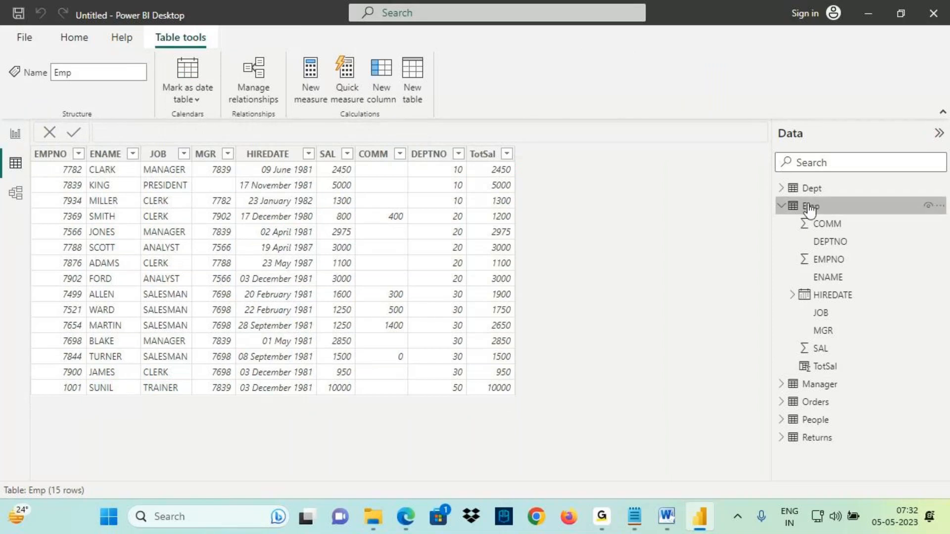
pyautogui.click(384, 90)
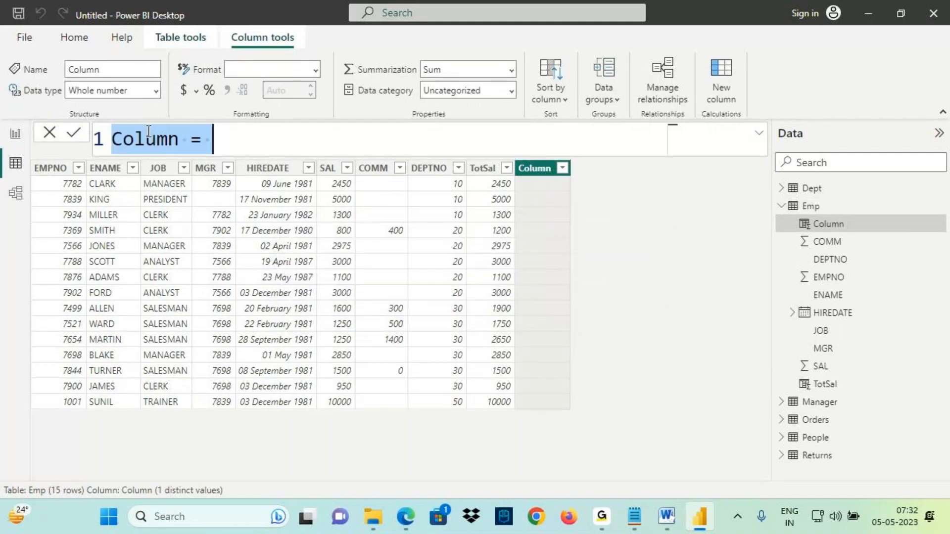
pyautogui.doubleClick(147, 141)
pyautogui.write('SalRa')
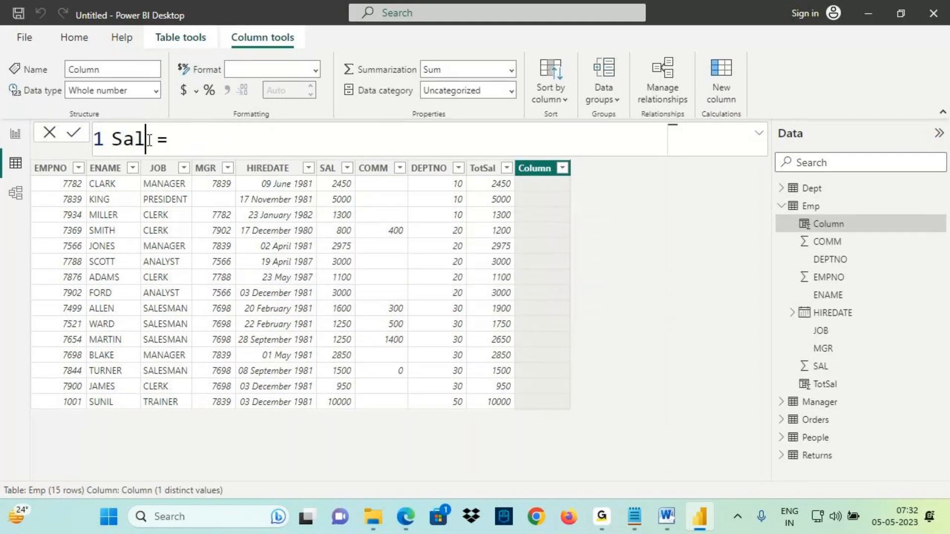
pyautogui.write('nge')
pyautogui.moveTo(112, 139); pyautogui.dragTo(202, 140)
pyautogui.click(237, 140)
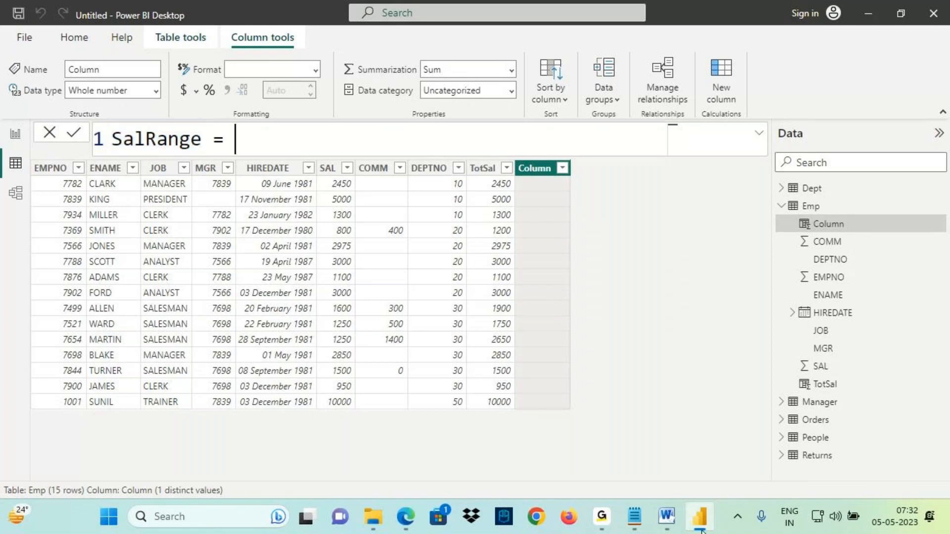
# - Highlight the note about existing information, functions and operators in Notepad, then return to Power BI
pyautogui.click(643, 514)
pyautogui.moveTo(507, 219); pyautogui.dragTo(605, 222)
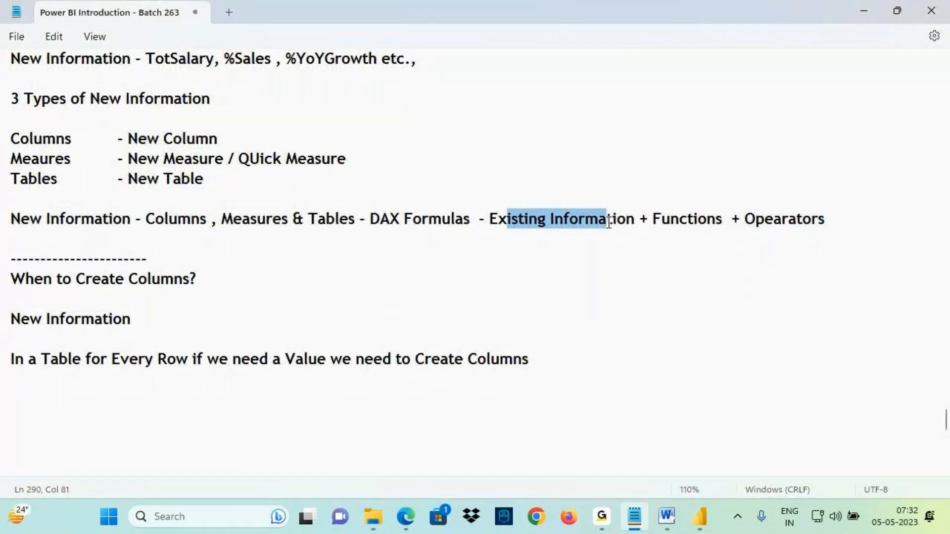
pyautogui.moveTo(671, 220); pyautogui.dragTo(825, 222)
pyautogui.click(697, 524)
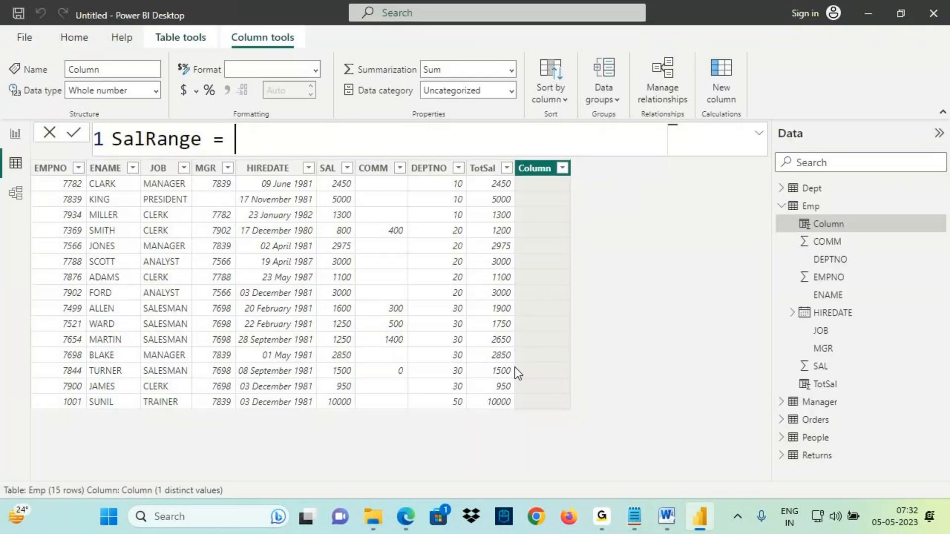
# - Start the SalRange formula with an IF function and examine its argument tooltip
pyautogui.write('if(')
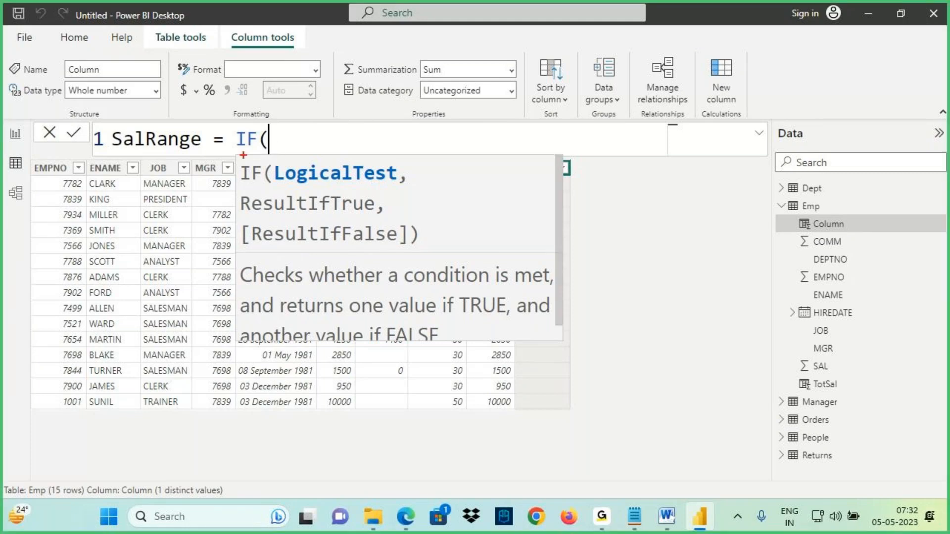
pyautogui.moveTo(232, 76); pyautogui.dragTo(242, 125)
pyautogui.moveTo(225, 157)
pyautogui.mouseDown()
pyautogui.moveTo(255, 153)
pyautogui.moveTo(235, 129)
pyautogui.moveTo(261, 148)
pyautogui.moveTo(257, 118)
pyautogui.mouseUp()
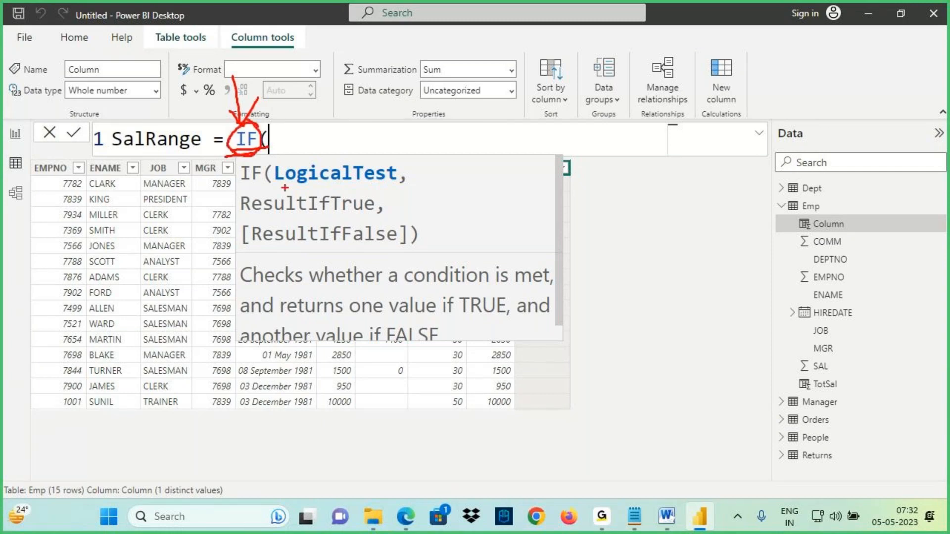
pyautogui.moveTo(285, 184); pyautogui.dragTo(391, 184)
pyautogui.moveTo(239, 186); pyautogui.dragTo(280, 182)
pyautogui.moveTo(348, 161)
pyautogui.mouseDown()
pyautogui.moveTo(346, 138)
pyautogui.moveTo(330, 160)
pyautogui.moveTo(367, 163)
pyautogui.mouseUp()
pyautogui.moveTo(358, 101)
pyautogui.mouseDown()
pyautogui.moveTo(349, 133)
pyautogui.moveTo(396, 131)
pyautogui.mouseUp()
pyautogui.moveTo(399, 86)
pyautogui.mouseDown()
pyautogui.moveTo(396, 134)
pyautogui.moveTo(426, 131)
pyautogui.mouseUp()
pyautogui.moveTo(259, 214); pyautogui.dragTo(346, 210)
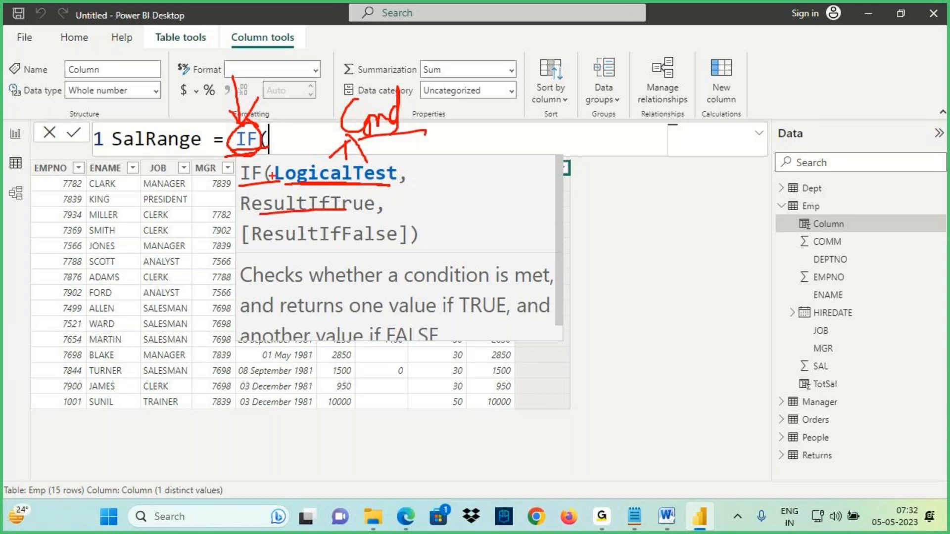
pyautogui.moveTo(290, 185); pyautogui.dragTo(395, 204)
pyautogui.moveTo(265, 246); pyautogui.dragTo(362, 239)
pyautogui.moveTo(281, 246); pyautogui.dragTo(361, 247)
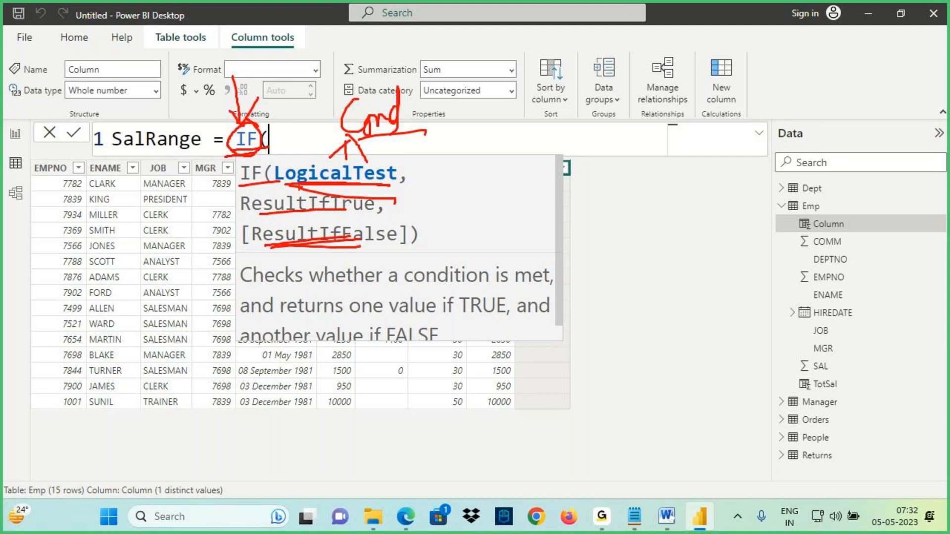
pyautogui.press('Escape')
pyautogui.click(603, 519)
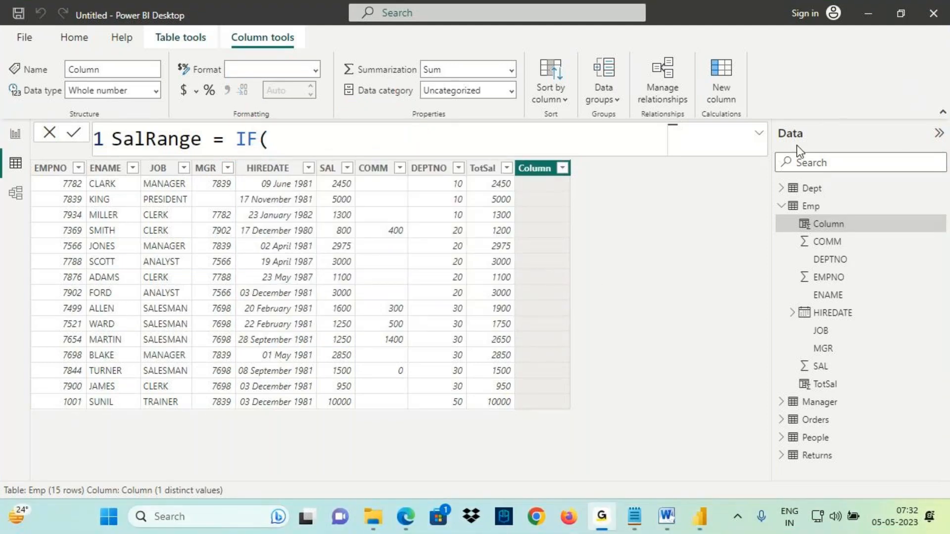
pyautogui.click(698, 525)
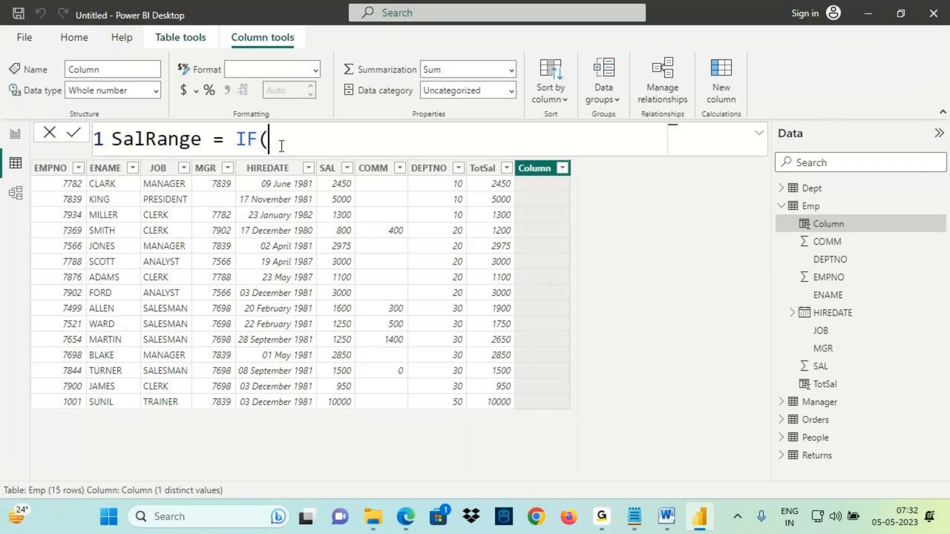
pyautogui.hotkey('ctrl', '2')
pyautogui.moveTo(330, 179)
pyautogui.mouseDown()
pyautogui.moveTo(319, 174)
pyautogui.moveTo(326, 178)
pyautogui.mouseUp()
pyautogui.moveTo(336, 142)
pyautogui.mouseDown()
pyautogui.moveTo(332, 163)
pyautogui.moveTo(348, 152)
pyautogui.mouseUp()
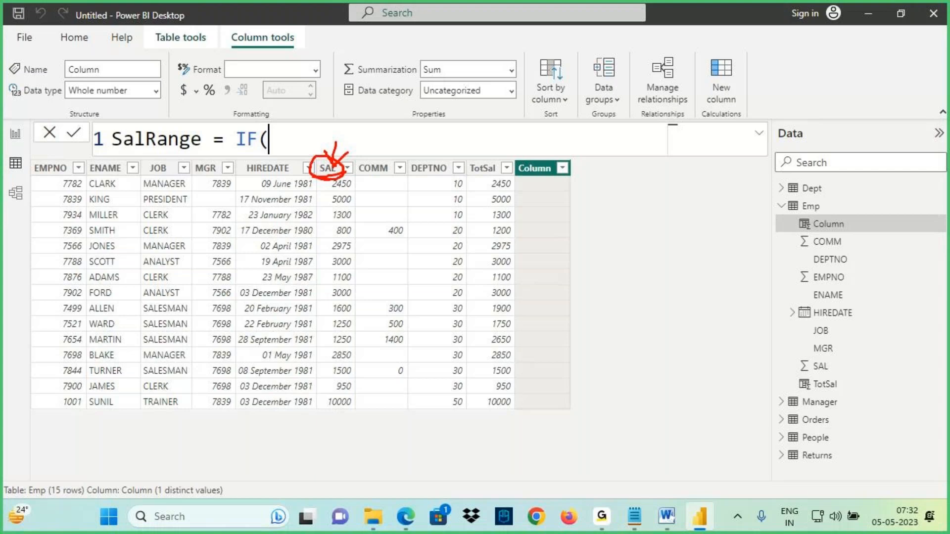
# - Complete the SalRange formula as IF(Emp[SAL]<1000,"LowSal","HighSal") and commit the column
pyautogui.press('Escape')
pyautogui.write('sal')
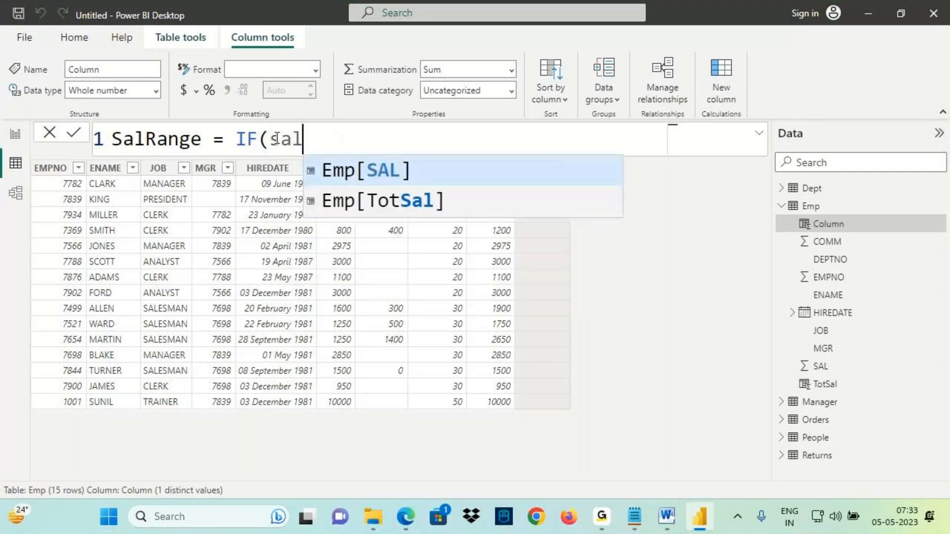
pyautogui.press('Tab')
pyautogui.write('<')
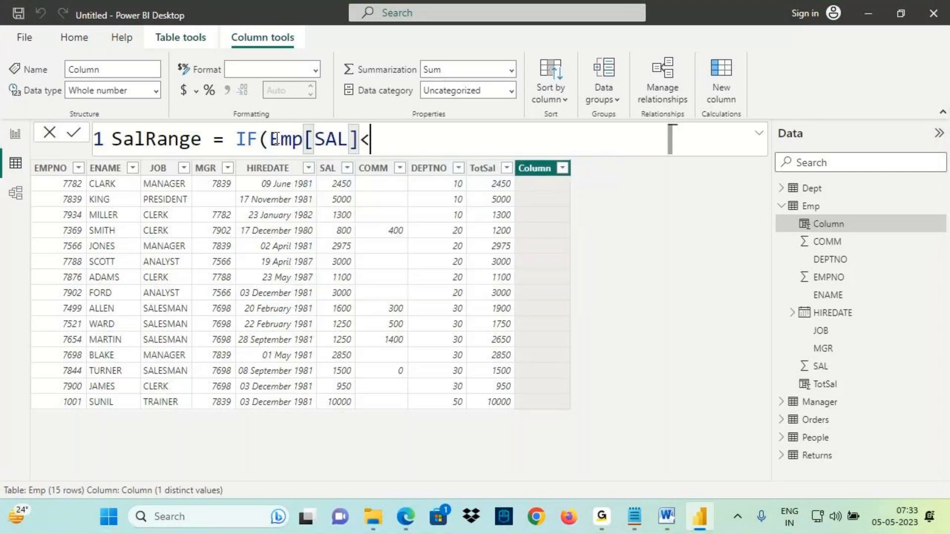
pyautogui.write('1000,')
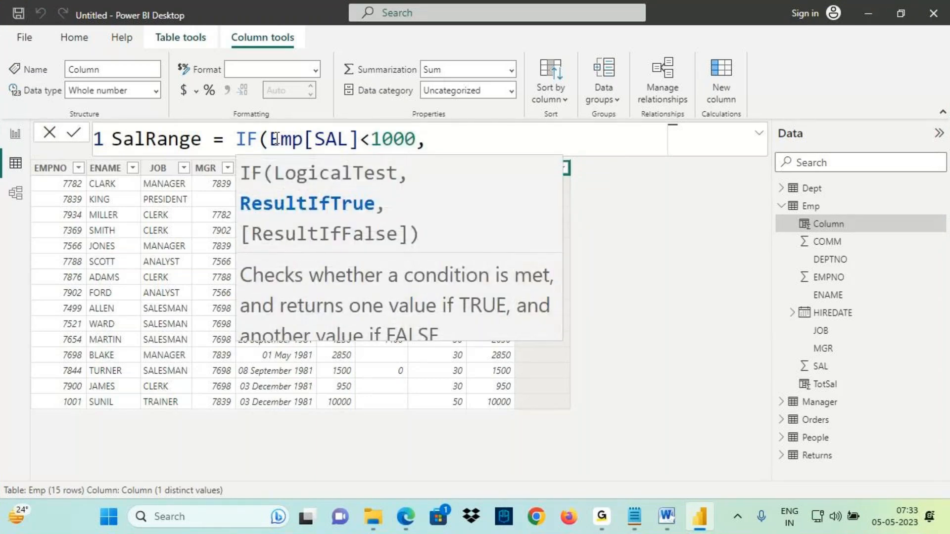
pyautogui.write('"LowSal",')
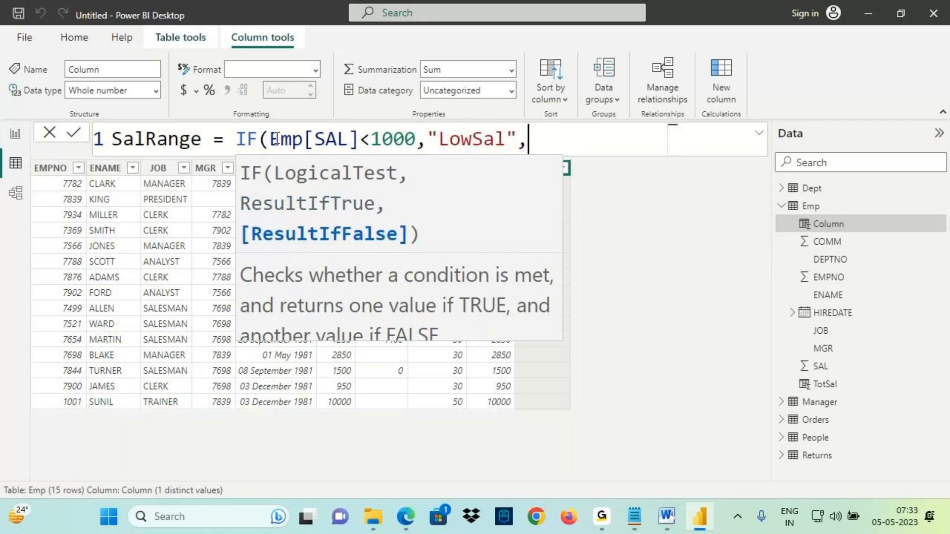
pyautogui.moveTo(292, 139); pyautogui.dragTo(370, 139)
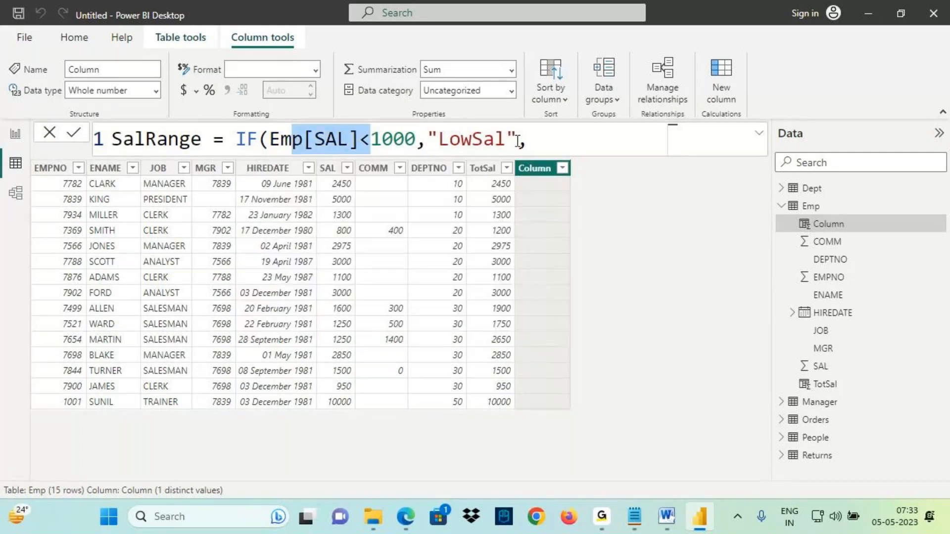
pyautogui.click(517, 141)
pyautogui.write('"HighSal')
pyautogui.write(')')
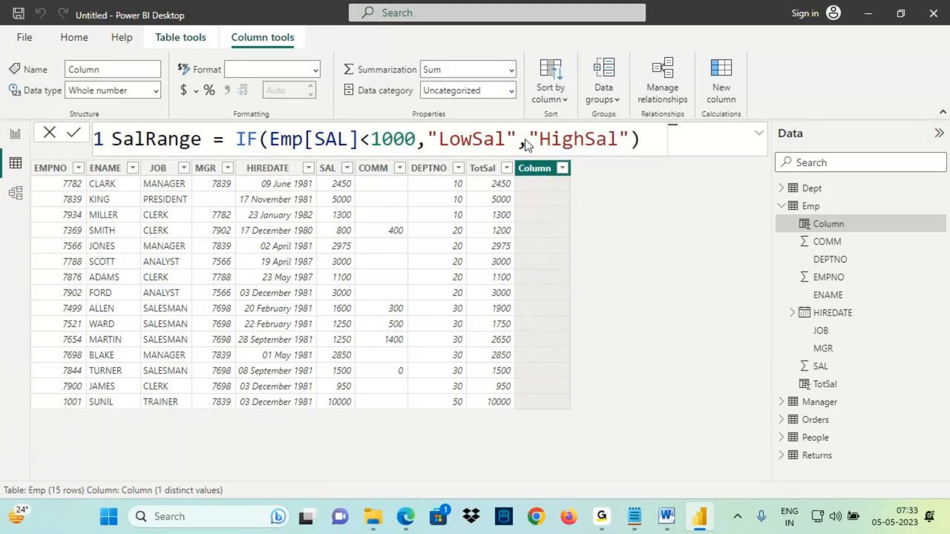
pyautogui.press('Return')
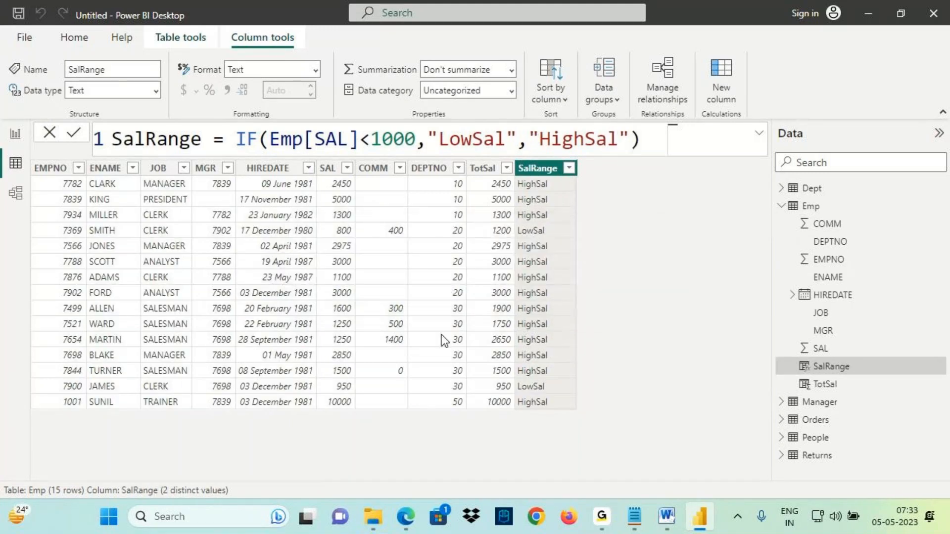
# - Compare each employee's SalRange result with the SAL value and the formula's condition
pyautogui.hotkey('ctrl', '2')
pyautogui.moveTo(330, 193); pyautogui.dragTo(367, 193)
pyautogui.moveTo(296, 156); pyautogui.dragTo(438, 147)
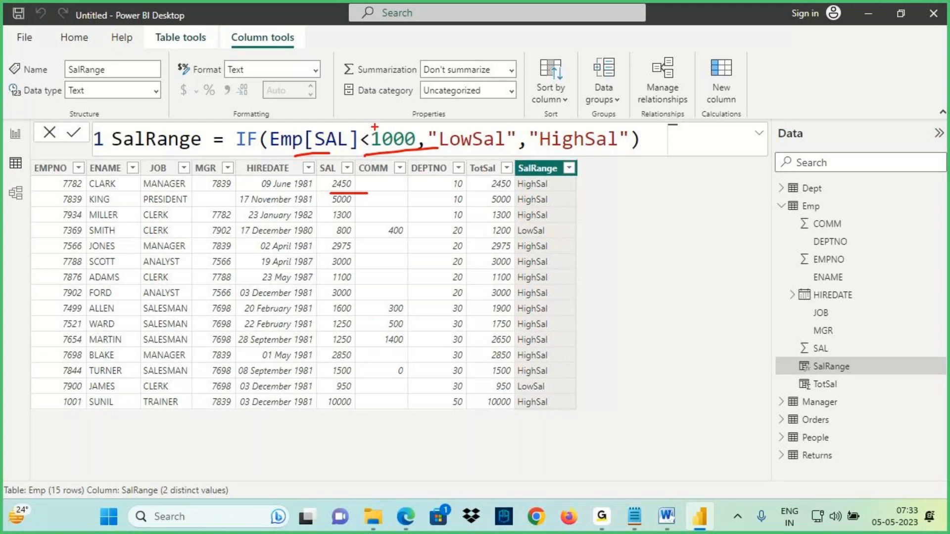
pyautogui.moveTo(330, 126)
pyautogui.mouseDown()
pyautogui.moveTo(334, 90)
pyautogui.moveTo(351, 103)
pyautogui.mouseUp()
pyautogui.moveTo(546, 91); pyautogui.dragTo(578, 144)
pyautogui.moveTo(521, 194); pyautogui.dragTo(561, 191)
pyautogui.press('Escape')
pyautogui.hotkey('ctrl', '2')
pyautogui.moveTo(325, 219); pyautogui.dragTo(367, 244)
pyautogui.moveTo(371, 147); pyautogui.dragTo(413, 145)
pyautogui.moveTo(363, 128); pyautogui.dragTo(352, 113)
pyautogui.moveTo(452, 102); pyautogui.dragTo(456, 132)
pyautogui.moveTo(440, 116)
pyautogui.mouseDown()
pyautogui.moveTo(448, 125)
pyautogui.moveTo(469, 110)
pyautogui.mouseUp()
pyautogui.moveTo(447, 149); pyautogui.dragTo(507, 143)
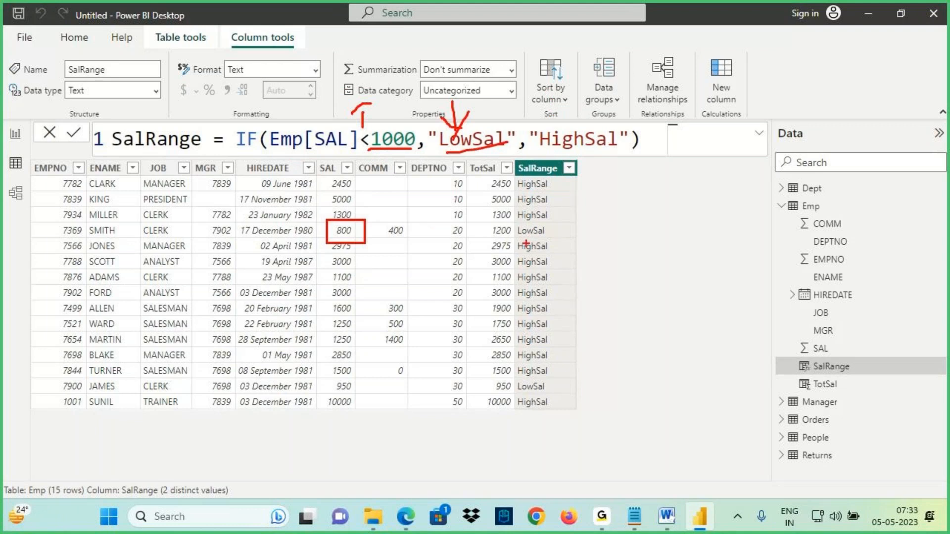
pyautogui.moveTo(517, 240); pyautogui.dragTo(557, 239)
pyautogui.moveTo(527, 133); pyautogui.dragTo(532, 159)
pyautogui.moveTo(520, 148); pyautogui.dragTo(538, 143)
pyautogui.moveTo(532, 160); pyautogui.dragTo(532, 237)
pyautogui.moveTo(524, 202); pyautogui.dragTo(551, 199)
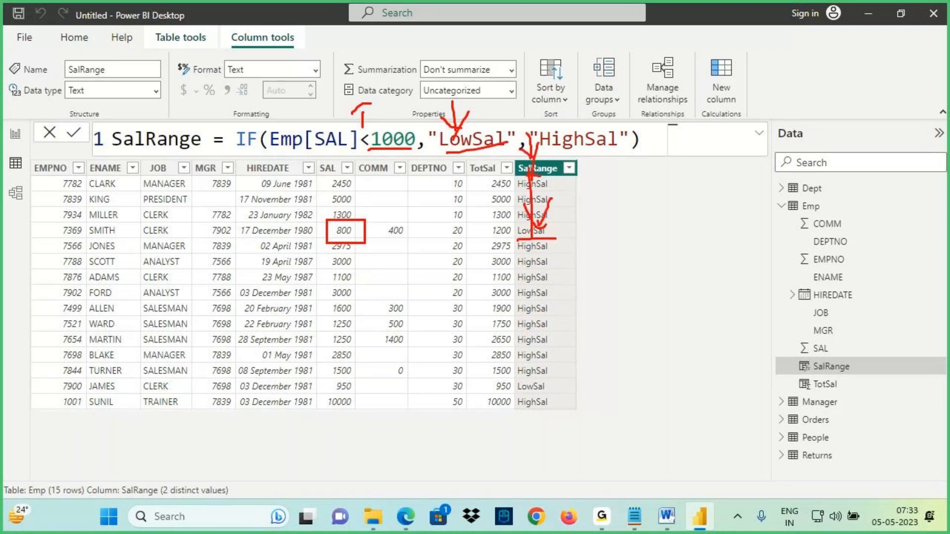
pyautogui.press('Escape')
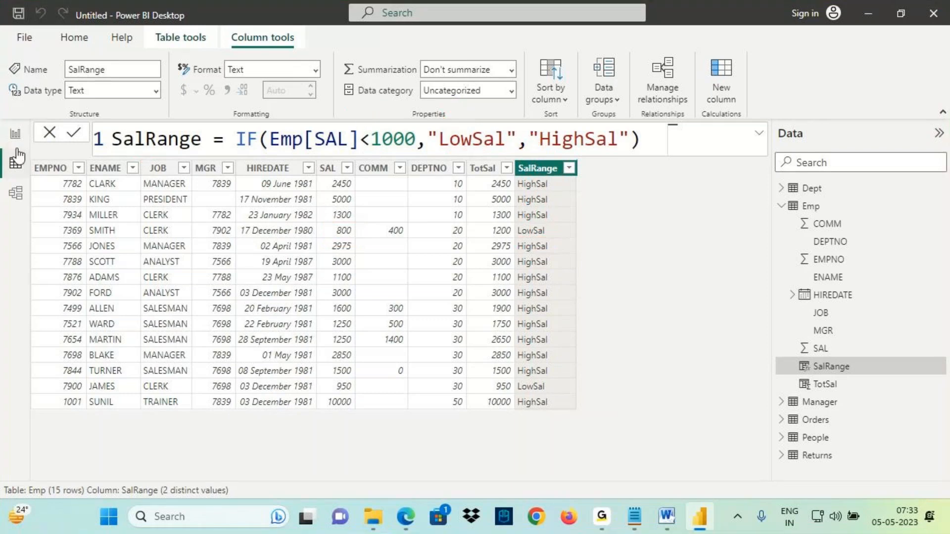
# - Add the SalRange field to the table visual on Page 2, then return to Data view
pyautogui.click(16, 134)
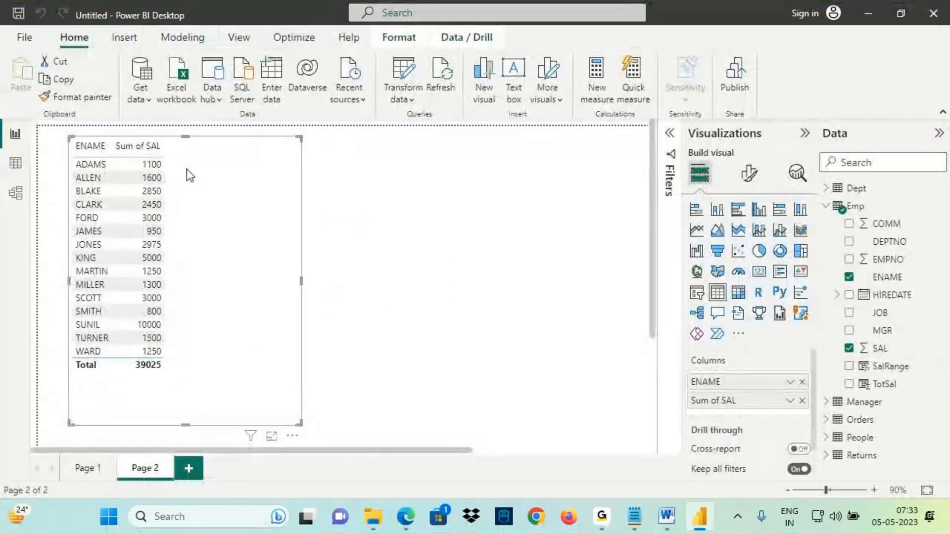
pyautogui.click(891, 369)
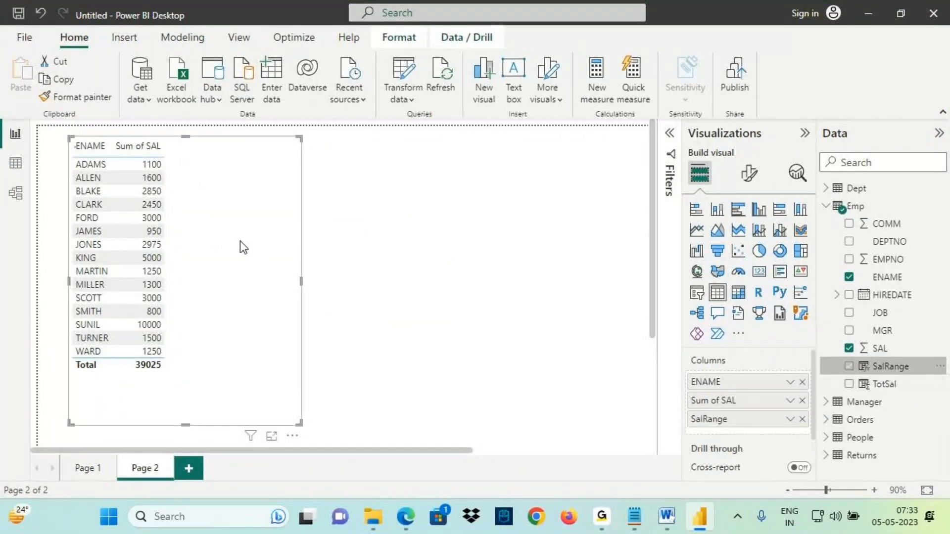
pyautogui.click(16, 164)
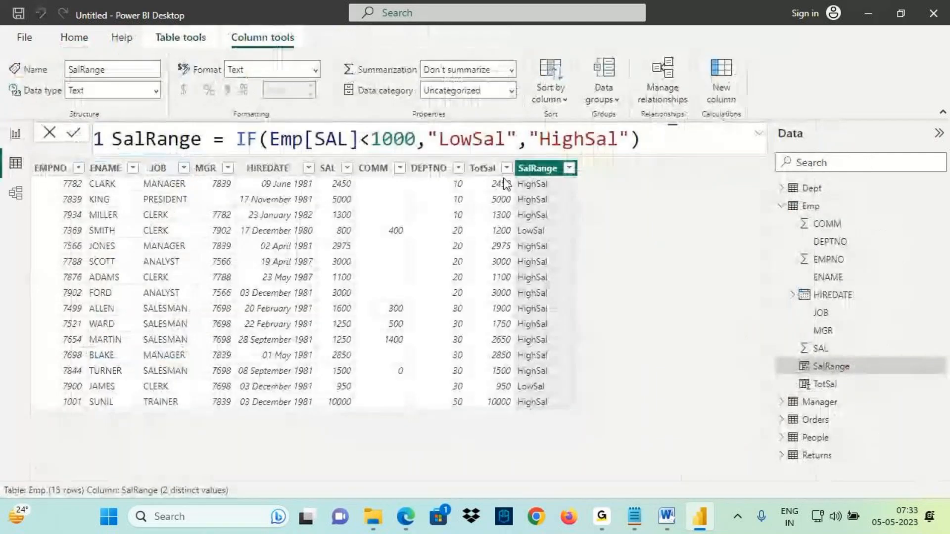
# - Examine the parts of the SalRange formula: the column name, IF function, operator and existing SAL column
pyautogui.hotkey('ctrl', '2')
pyautogui.moveTo(111, 122); pyautogui.dragTo(203, 157)
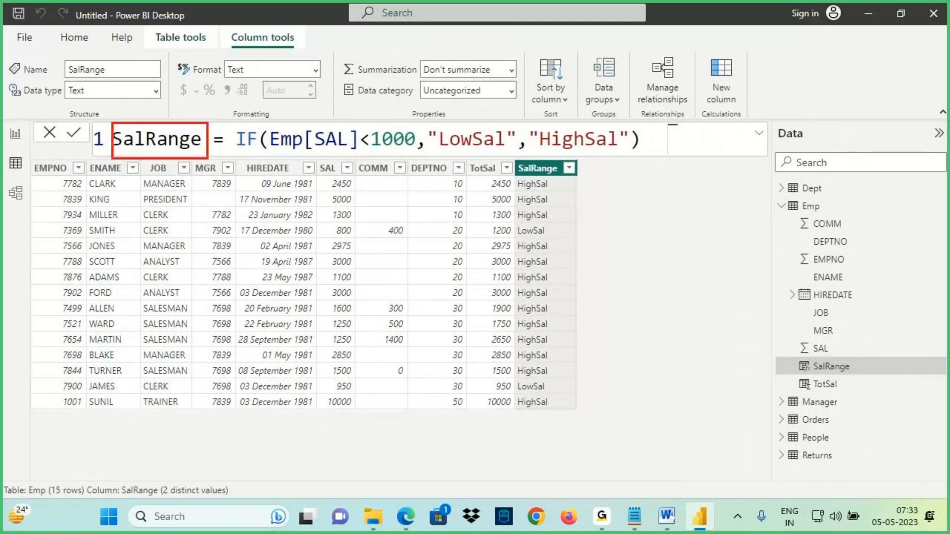
pyautogui.moveTo(141, 127)
pyautogui.mouseDown()
pyautogui.moveTo(171, 85)
pyautogui.moveTo(175, 93)
pyautogui.moveTo(197, 69)
pyautogui.moveTo(216, 74)
pyautogui.moveTo(242, 52)
pyautogui.moveTo(309, 49)
pyautogui.mouseUp()
pyautogui.moveTo(192, 105); pyautogui.dragTo(300, 75)
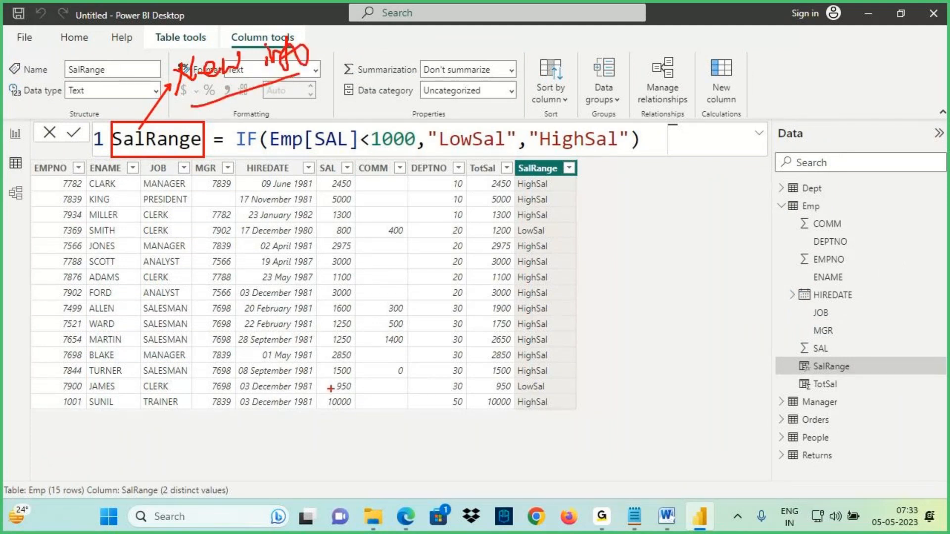
pyautogui.moveTo(254, 128)
pyautogui.mouseDown()
pyautogui.moveTo(233, 148)
pyautogui.moveTo(254, 155)
pyautogui.moveTo(243, 220)
pyautogui.moveTo(272, 199)
pyautogui.mouseUp()
pyautogui.moveTo(254, 257)
pyautogui.mouseDown()
pyautogui.moveTo(240, 273)
pyautogui.moveTo(239, 317)
pyautogui.mouseUp()
pyautogui.moveTo(217, 286)
pyautogui.mouseDown()
pyautogui.moveTo(257, 281)
pyautogui.moveTo(275, 312)
pyautogui.mouseUp()
pyautogui.moveTo(231, 329); pyautogui.dragTo(285, 309)
pyautogui.moveTo(372, 150)
pyautogui.mouseDown()
pyautogui.moveTo(386, 197)
pyautogui.moveTo(414, 194)
pyautogui.moveTo(459, 257)
pyautogui.mouseUp()
pyautogui.moveTo(456, 191); pyautogui.dragTo(445, 213)
pyautogui.moveTo(354, 153); pyautogui.dragTo(379, 143)
pyautogui.moveTo(277, 151)
pyautogui.mouseDown()
pyautogui.moveTo(331, 148)
pyautogui.moveTo(357, 363)
pyautogui.mouseUp()
pyautogui.moveTo(334, 320)
pyautogui.mouseDown()
pyautogui.moveTo(367, 346)
pyautogui.moveTo(376, 338)
pyautogui.mouseUp()
pyautogui.moveTo(409, 328)
pyautogui.mouseDown()
pyautogui.moveTo(393, 326)
pyautogui.moveTo(408, 367)
pyautogui.mouseUp()
pyautogui.moveTo(380, 360); pyautogui.dragTo(458, 333)
pyautogui.moveTo(428, 341); pyautogui.dragTo(479, 353)
pyautogui.moveTo(453, 327); pyautogui.dragTo(426, 368)
pyautogui.moveTo(477, 346); pyautogui.dragTo(476, 359)
pyautogui.moveTo(478, 325); pyautogui.dragTo(485, 333)
pyautogui.moveTo(496, 319)
pyautogui.mouseDown()
pyautogui.moveTo(505, 348)
pyautogui.moveTo(482, 363)
pyautogui.mouseUp()
pyautogui.moveTo(510, 299)
pyautogui.mouseDown()
pyautogui.moveTo(512, 341)
pyautogui.moveTo(523, 339)
pyautogui.mouseUp()
pyautogui.moveTo(525, 309)
pyautogui.mouseDown()
pyautogui.moveTo(555, 315)
pyautogui.moveTo(564, 359)
pyautogui.mouseUp()
pyautogui.moveTo(587, 257)
pyautogui.mouseDown()
pyautogui.moveTo(601, 304)
pyautogui.moveTo(644, 279)
pyautogui.mouseUp()
pyautogui.moveTo(651, 233); pyautogui.dragTo(648, 259)
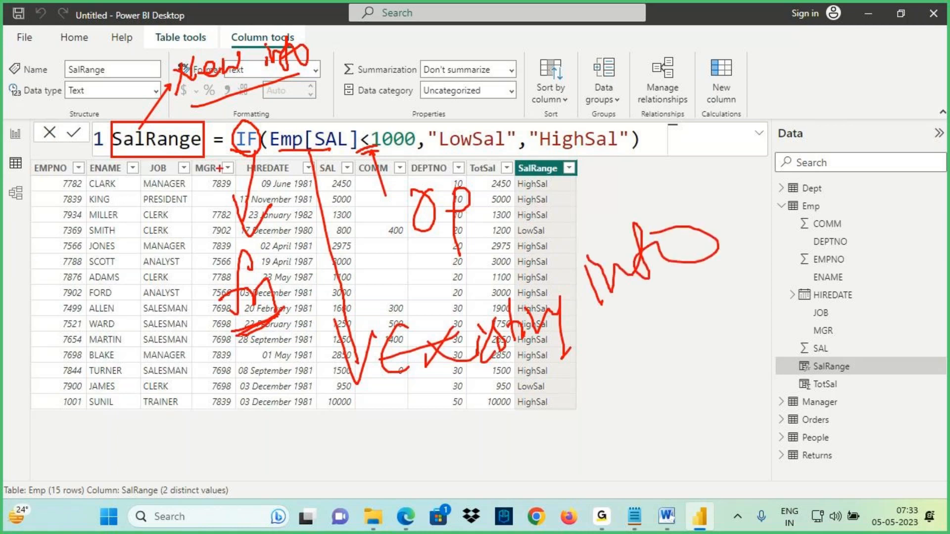
pyautogui.moveTo(132, 156); pyautogui.dragTo(169, 152)
pyautogui.moveTo(195, 94); pyautogui.dragTo(248, 88)
pyautogui.moveTo(296, 54)
pyautogui.mouseDown()
pyautogui.moveTo(198, 19)
pyautogui.moveTo(238, 80)
pyautogui.mouseUp()
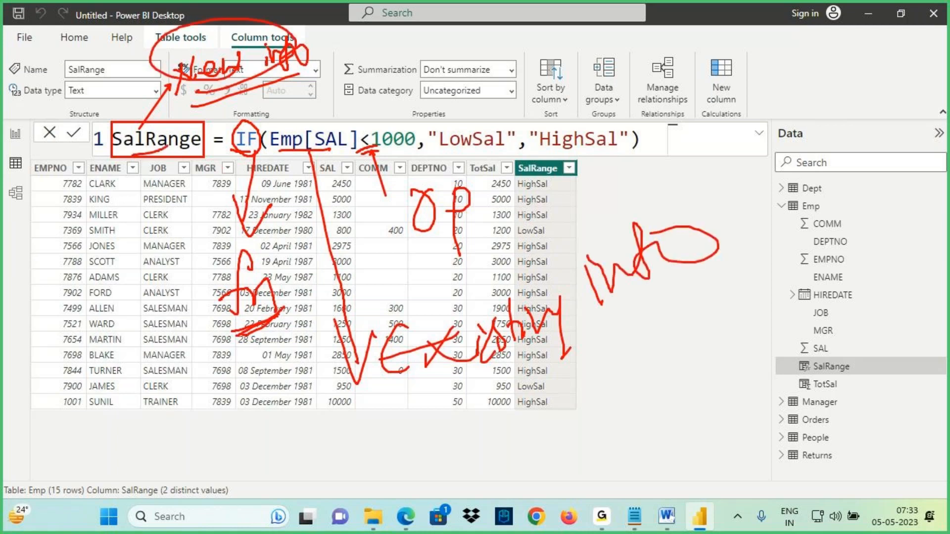
pyautogui.moveTo(313, 153); pyautogui.dragTo(379, 366)
pyautogui.moveTo(431, 389); pyautogui.dragTo(736, 256)
pyautogui.moveTo(222, 324)
pyautogui.mouseDown()
pyautogui.moveTo(263, 322)
pyautogui.moveTo(213, 325)
pyautogui.moveTo(275, 337)
pyautogui.mouseUp()
pyautogui.moveTo(446, 176); pyautogui.dragTo(386, 199)
pyautogui.moveTo(230, 350); pyautogui.dragTo(340, 286)
pyautogui.moveTo(437, 264); pyautogui.dragTo(489, 227)
pyautogui.moveTo(478, 368); pyautogui.dragTo(664, 269)
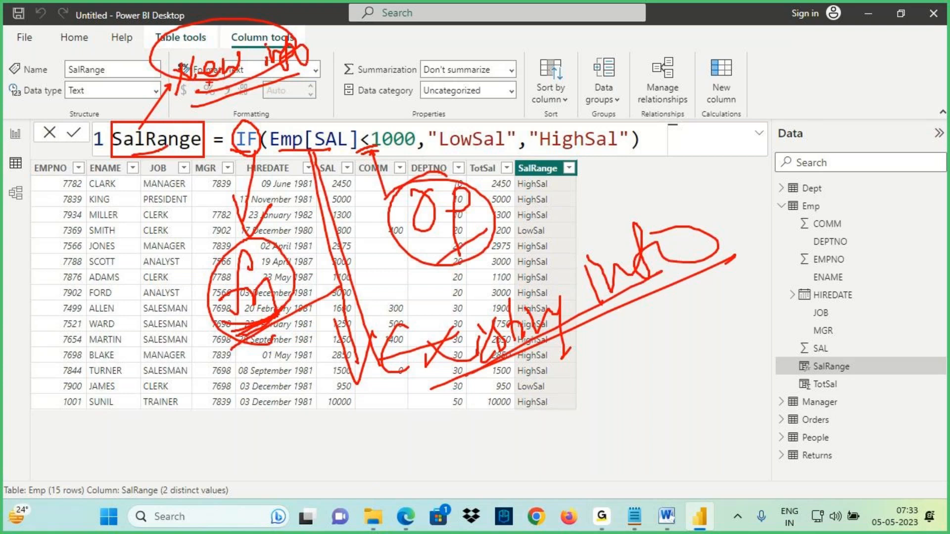
pyautogui.press('Escape')
# - Select the TotSal column and examine its formula's SAL and COMM references
pyautogui.click(499, 176)
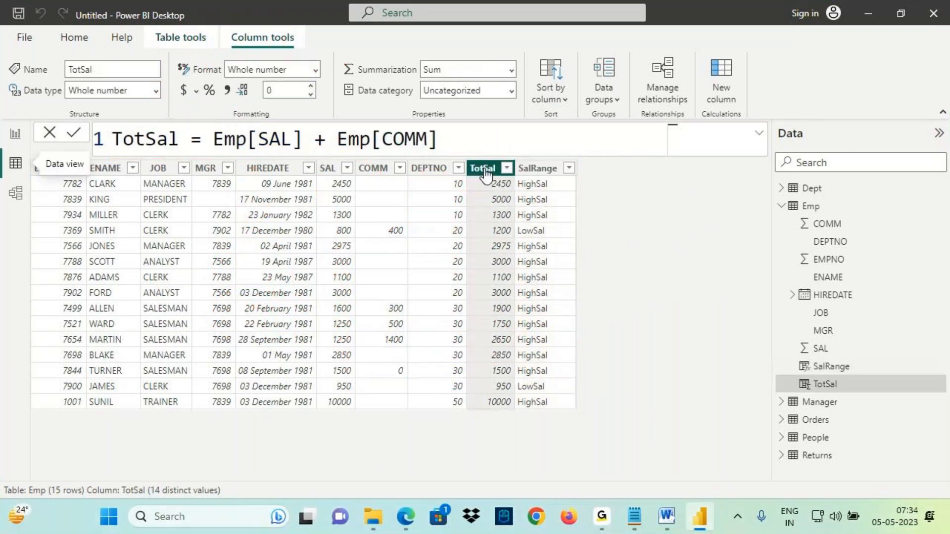
pyautogui.moveTo(207, 127); pyautogui.dragTo(297, 149)
pyautogui.moveTo(346, 120); pyautogui.dragTo(408, 151)
pyautogui.moveTo(325, 149); pyautogui.dragTo(317, 192)
pyautogui.moveTo(305, 168); pyautogui.dragTo(338, 167)
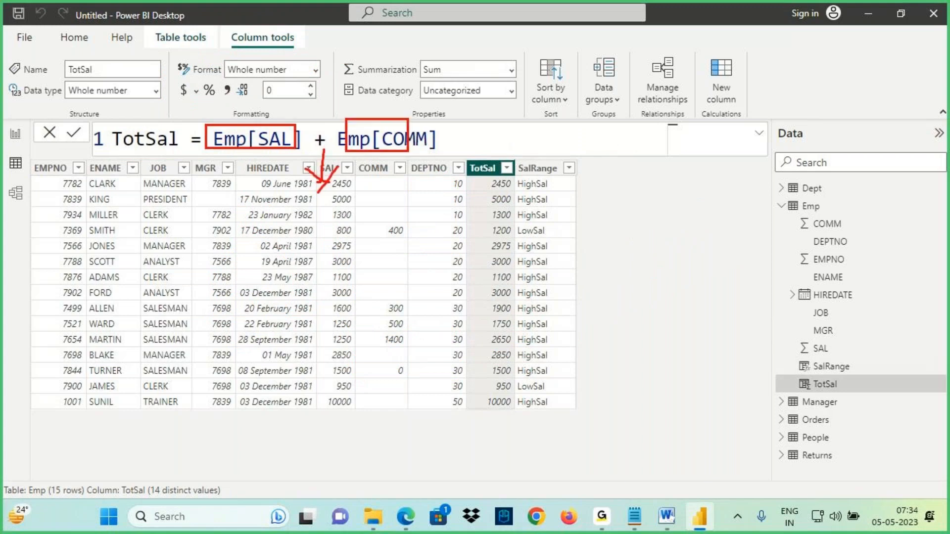
pyautogui.press('Escape')
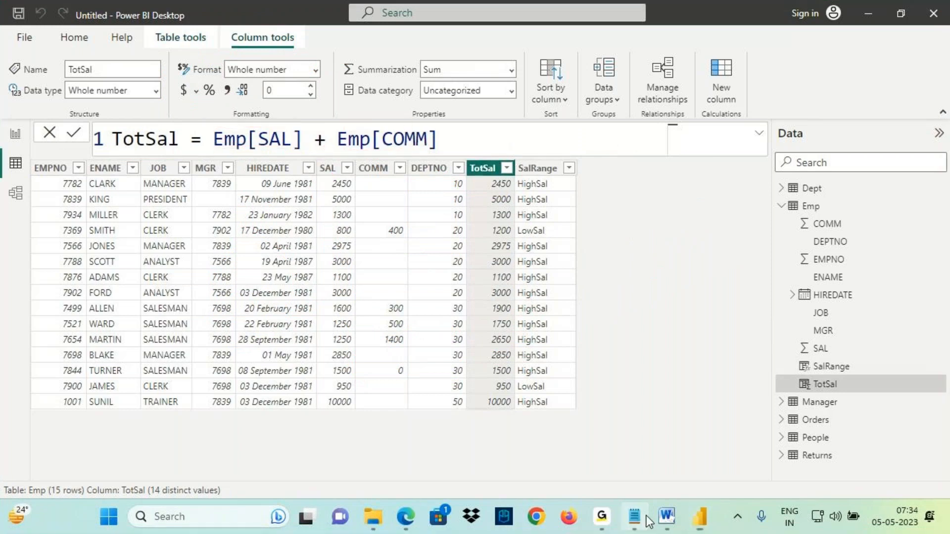
# - Switch to Notepad and review the note on existing information, functions and operators in DAX formulas
pyautogui.click(635, 518)
pyautogui.hotkey('ctrl', '2')
pyautogui.moveTo(511, 228); pyautogui.dragTo(635, 225)
pyautogui.moveTo(767, 233); pyautogui.dragTo(809, 227)
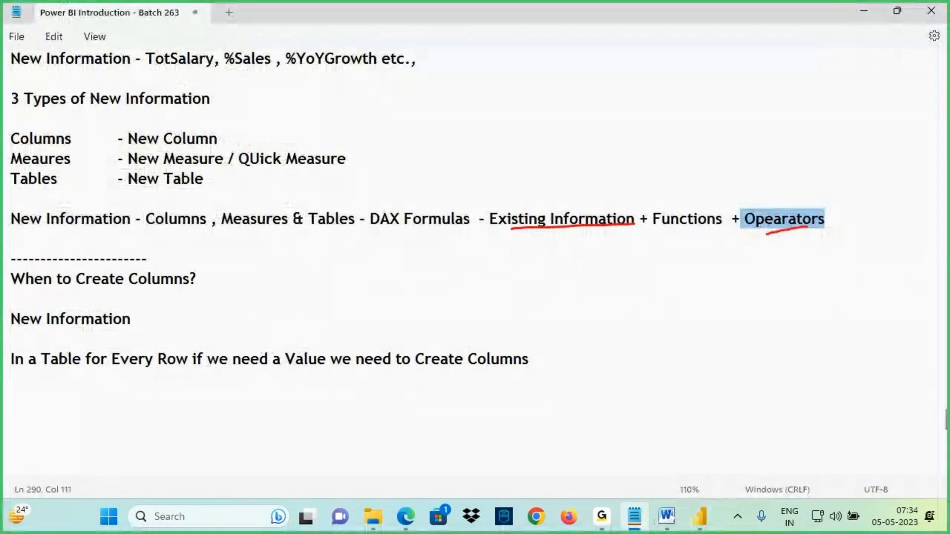
pyautogui.moveTo(590, 218); pyautogui.dragTo(768, 285)
pyautogui.moveTo(778, 229)
pyautogui.mouseDown()
pyautogui.moveTo(732, 307)
pyautogui.moveTo(766, 292)
pyautogui.mouseUp()
pyautogui.moveTo(770, 283); pyautogui.dragTo(795, 305)
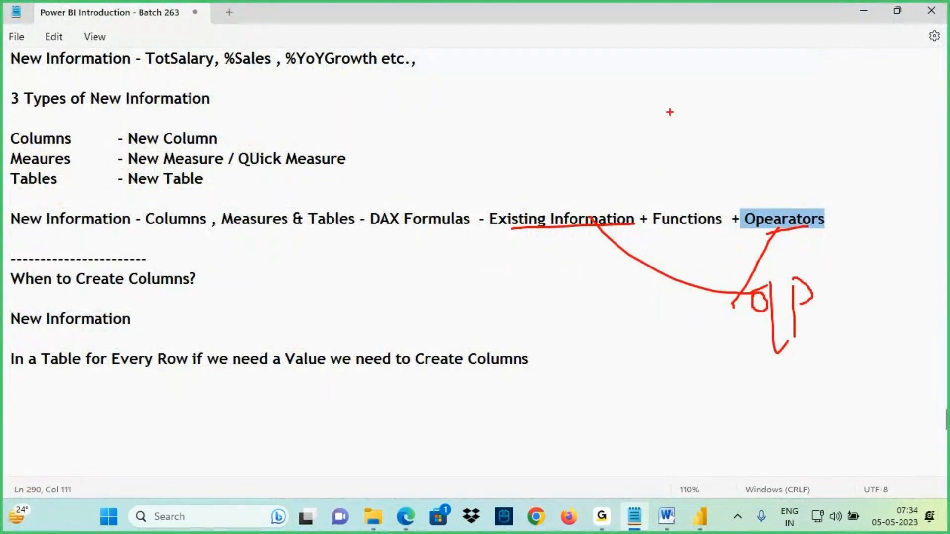
pyautogui.moveTo(582, 206); pyautogui.dragTo(671, 112)
pyautogui.moveTo(687, 203); pyautogui.dragTo(670, 115)
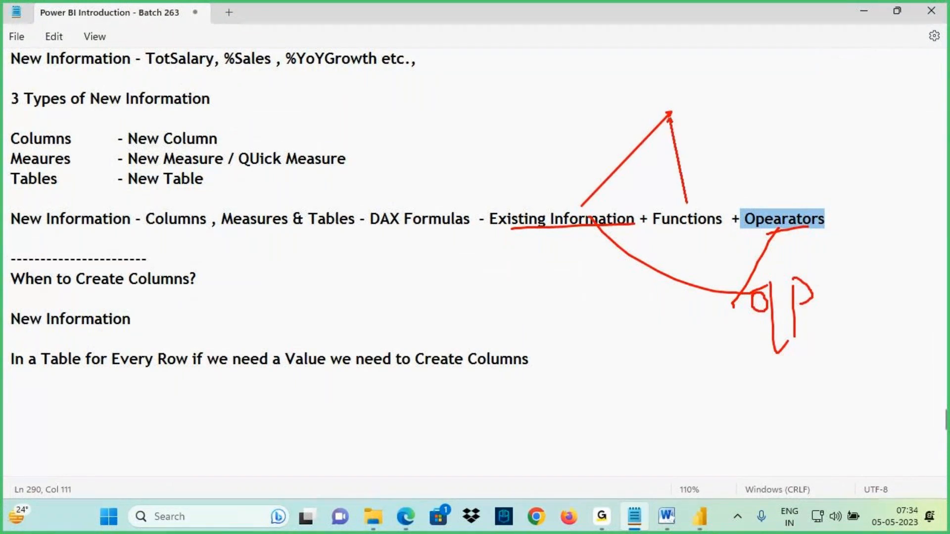
pyautogui.moveTo(689, 222)
pyautogui.mouseDown()
pyautogui.moveTo(670, 114)
pyautogui.moveTo(776, 218)
pyautogui.mouseUp()
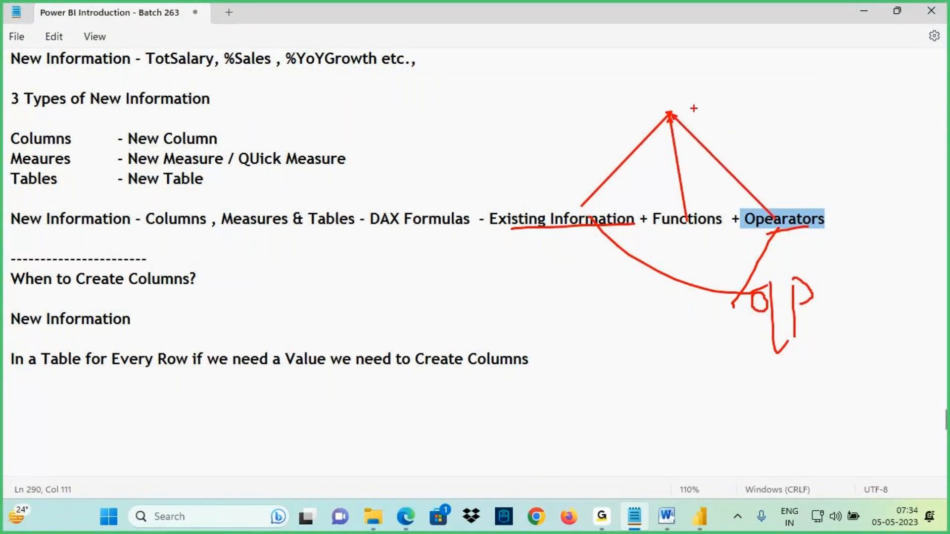
pyautogui.moveTo(696, 81)
pyautogui.mouseDown()
pyautogui.moveTo(701, 72)
pyautogui.moveTo(720, 90)
pyautogui.moveTo(695, 118)
pyautogui.mouseUp()
pyautogui.press('b')
pyautogui.moveTo(814, 115); pyautogui.dragTo(614, 226)
pyautogui.moveTo(818, 114); pyautogui.dragTo(685, 225)
pyautogui.moveTo(490, 210); pyautogui.dragTo(721, 226)
pyautogui.moveTo(816, 88); pyautogui.dragTo(836, 99)
pyautogui.moveTo(829, 76)
pyautogui.mouseDown()
pyautogui.moveTo(828, 107)
pyautogui.moveTo(888, 106)
pyautogui.mouseUp()
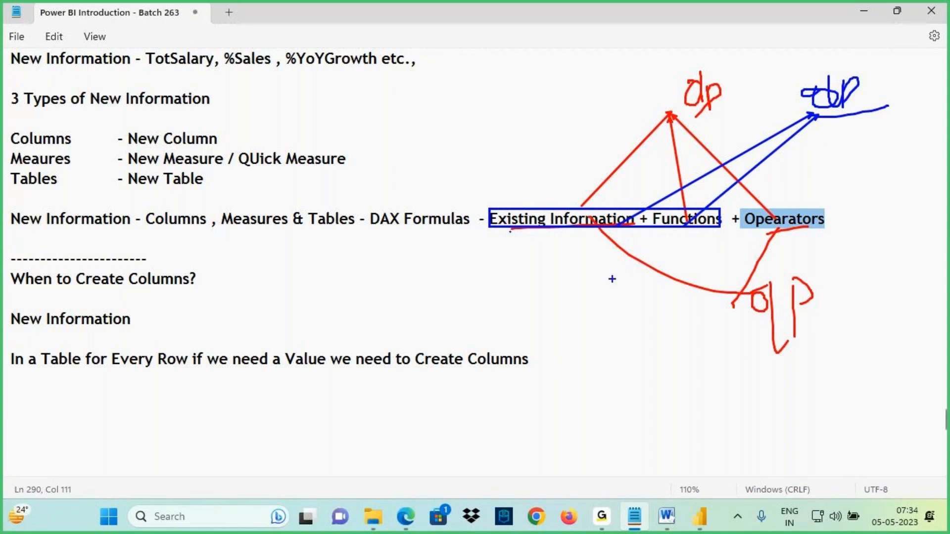
pyautogui.moveTo(522, 237); pyautogui.dragTo(778, 228)
pyautogui.moveTo(29, 233); pyautogui.dragTo(104, 221)
pyautogui.moveTo(85, 180); pyautogui.dragTo(110, 230)
pyautogui.moveTo(548, 230); pyautogui.dragTo(622, 216)
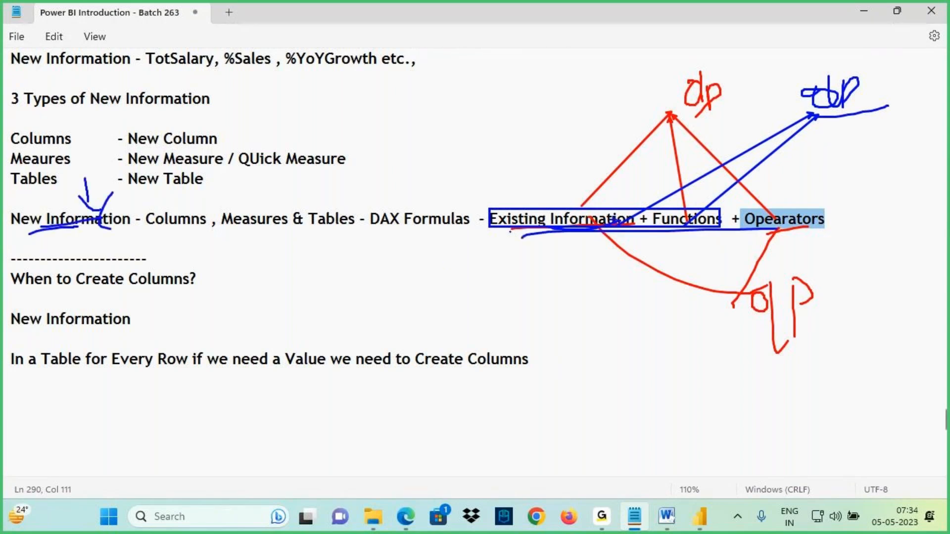
pyautogui.press('Escape')
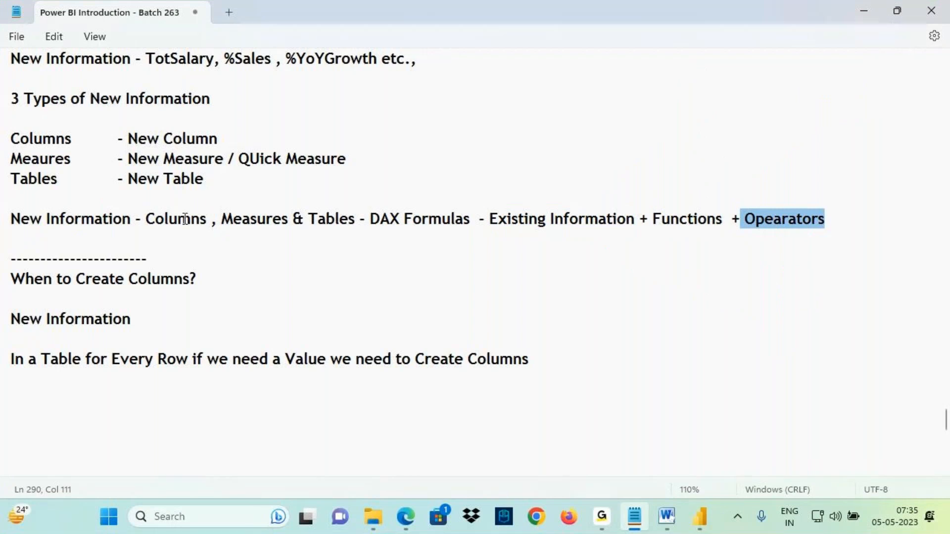
# - Below the columns note, add a dashed separator line and the heading "When to Create Measures ?"
pyautogui.moveTo(34, 279); pyautogui.dragTo(289, 292)
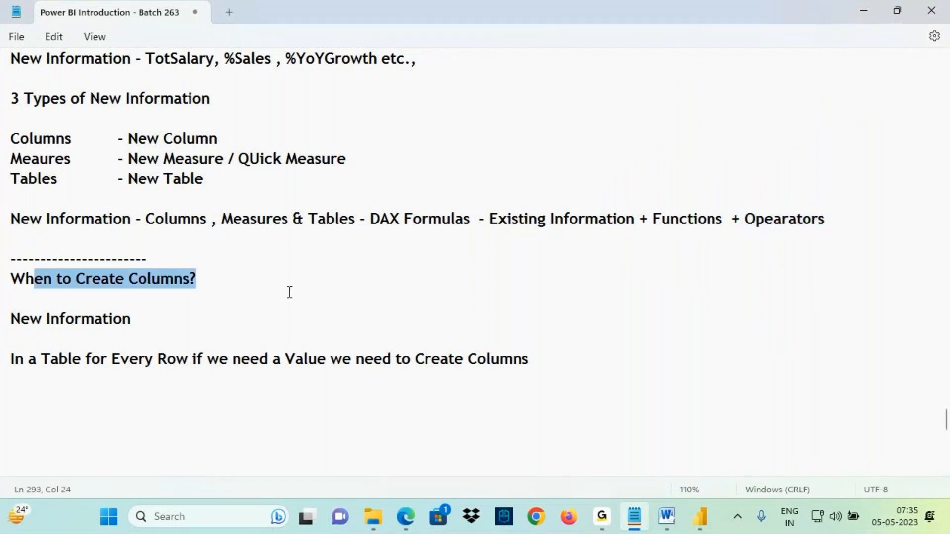
pyautogui.click(52, 406)
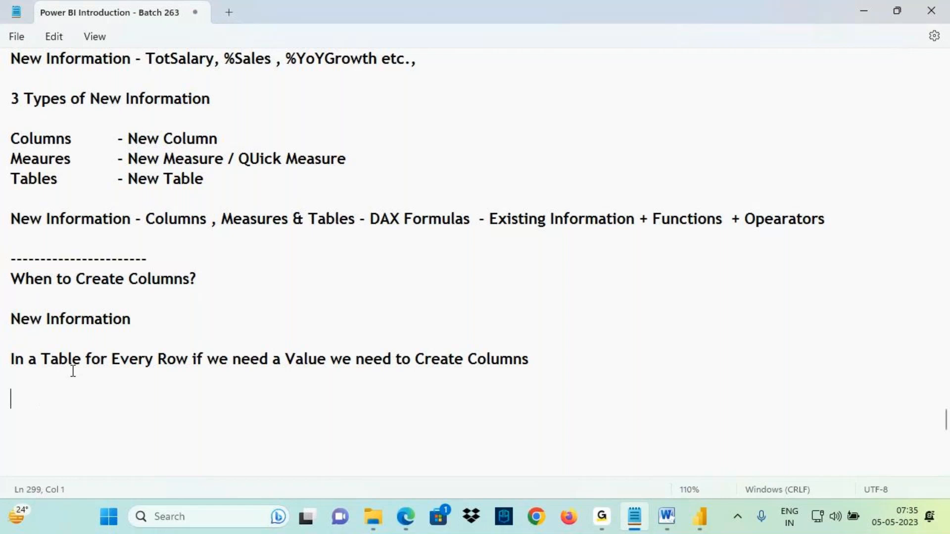
pyautogui.moveTo(4, 168)
pyautogui.mouseDown()
pyautogui.moveTo(83, 152)
pyautogui.moveTo(5, 159)
pyautogui.mouseUp()
pyautogui.moveTo(96, 127); pyautogui.dragTo(76, 155)
pyautogui.press('Escape')
pyautogui.scroll(-2, 37, 294)
pyautogui.write('---------------')
pyautogui.press('Return')
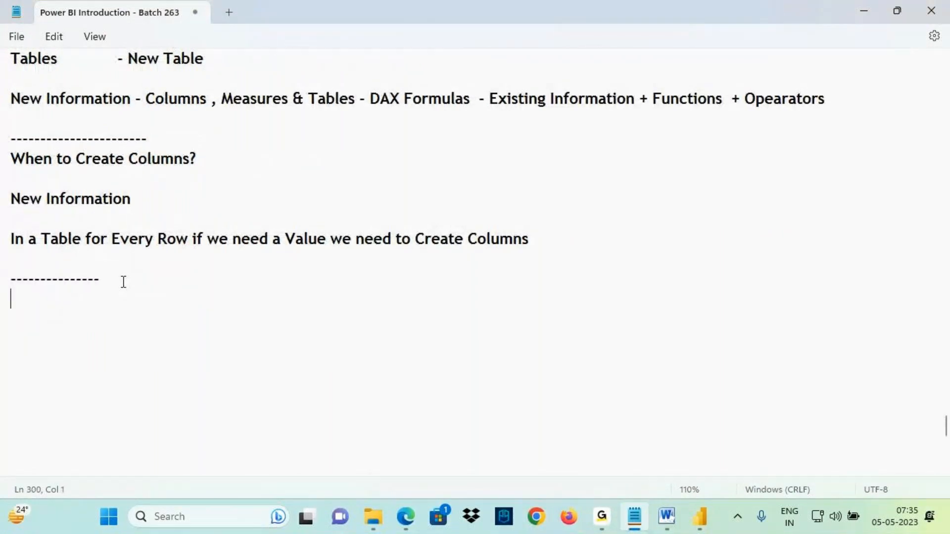
pyautogui.write('When to Crea')
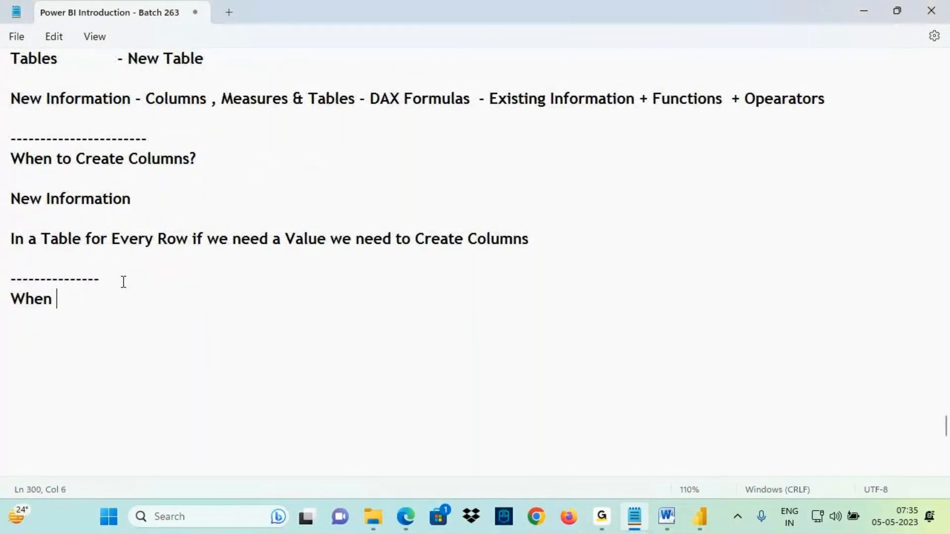
pyautogui.write('te measures')
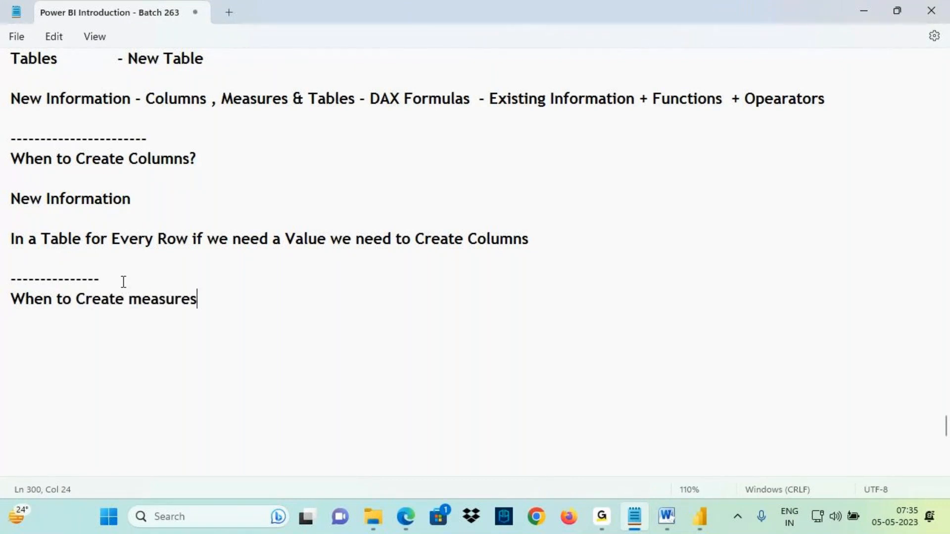
pyautogui.press('BackSpace')
pyautogui.press('BackSpace')
pyautogui.press('BackSpace')
pyautogui.press('BackSpace')
pyautogui.press('BackSpace')
pyautogui.press('BackSpace')
pyautogui.press('BackSpace')
pyautogui.press('BackSpace')
pyautogui.write('Measures ?')
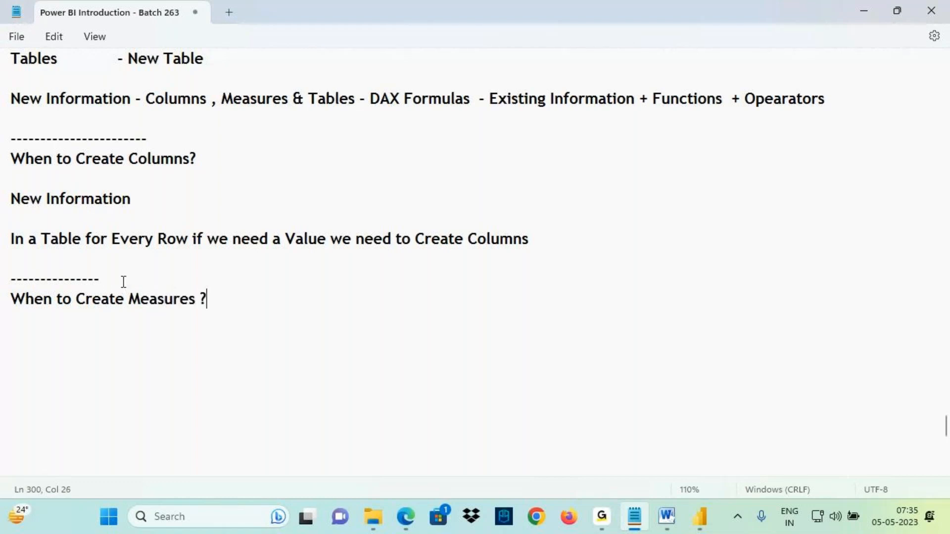
# - Return to Power BI and open Report view to show the table visual with SalRange
pyautogui.click(702, 516)
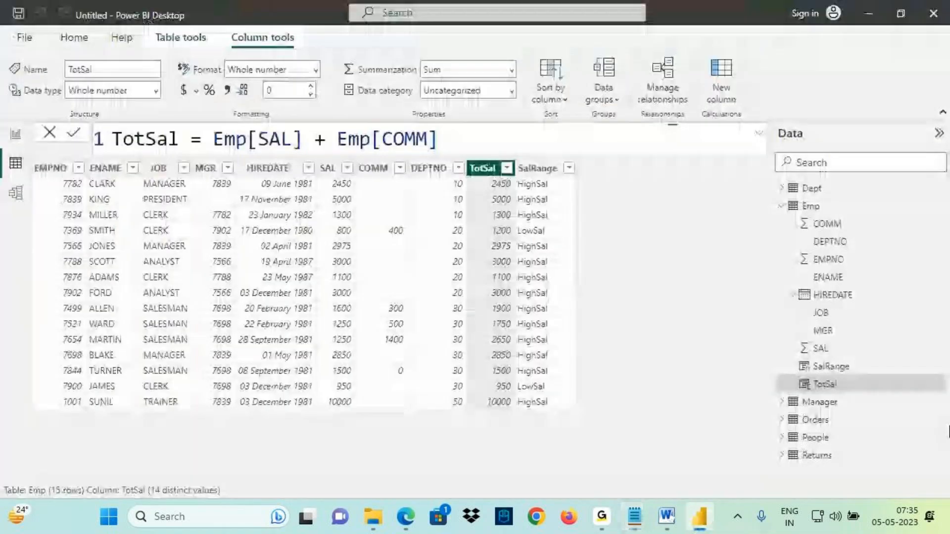
pyautogui.click(15, 134)
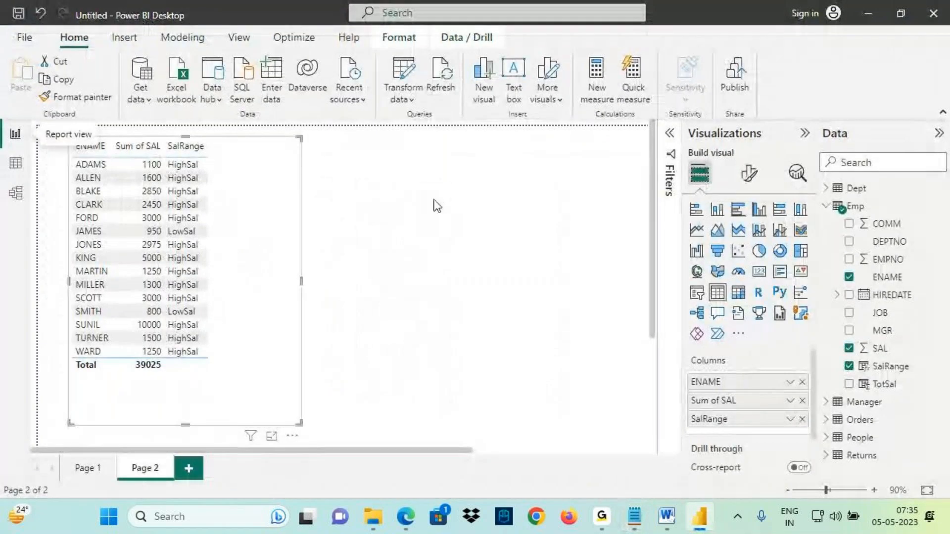
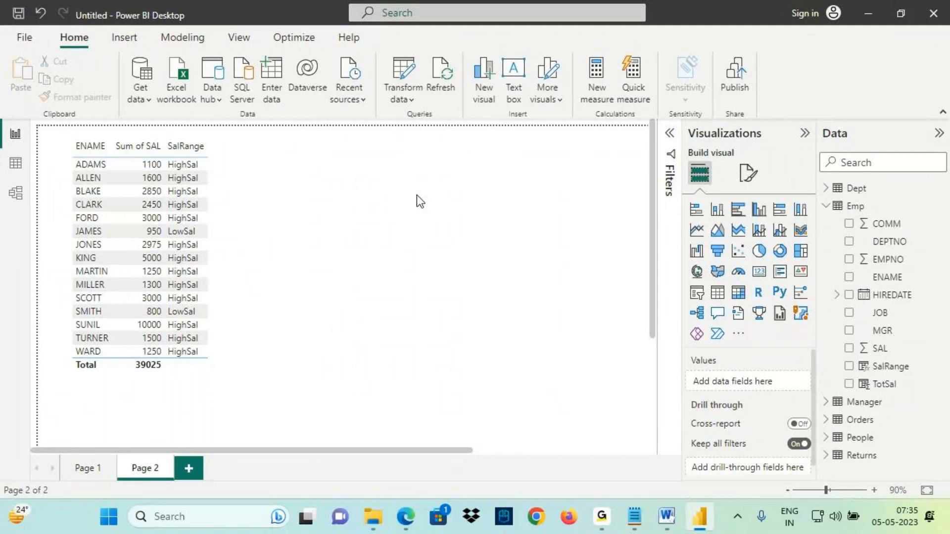
pyautogui.hotkey('ctrl', '2')
pyautogui.moveTo(332, 158); pyautogui.dragTo(436, 216)
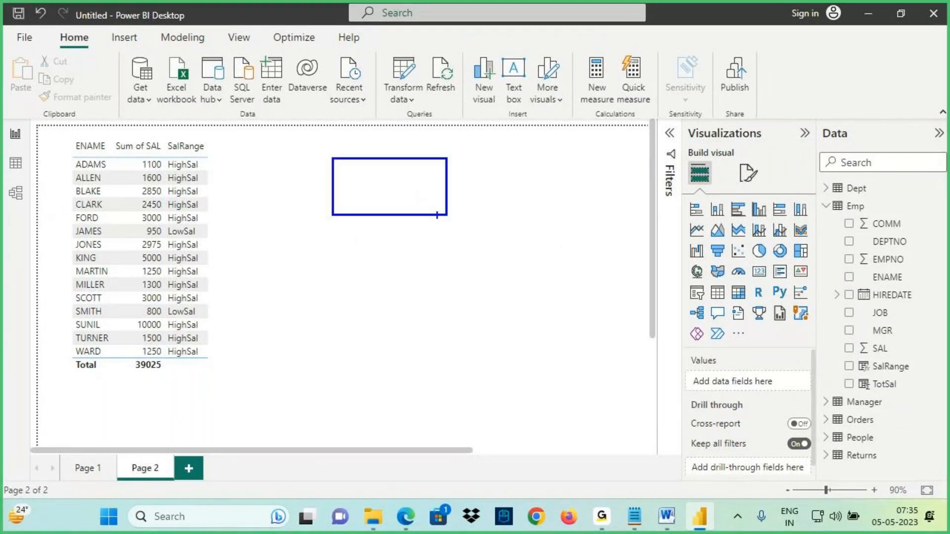
pyautogui.moveTo(361, 162)
pyautogui.mouseDown()
pyautogui.moveTo(346, 195)
pyautogui.moveTo(408, 187)
pyautogui.moveTo(405, 149)
pyautogui.moveTo(411, 196)
pyautogui.mouseUp()
pyautogui.moveTo(418, 153)
pyautogui.mouseDown()
pyautogui.moveTo(430, 183)
pyautogui.moveTo(500, 144)
pyautogui.moveTo(491, 180)
pyautogui.mouseUp()
pyautogui.moveTo(407, 134); pyautogui.dragTo(408, 109)
pyautogui.moveTo(408, 109)
pyautogui.mouseDown()
pyautogui.moveTo(384, 125)
pyautogui.moveTo(434, 126)
pyautogui.mouseUp()
pyautogui.moveTo(378, 209); pyautogui.dragTo(512, 154)
pyautogui.moveTo(499, 161); pyautogui.dragTo(411, 195)
pyautogui.moveTo(492, 133)
pyautogui.mouseDown()
pyautogui.moveTo(342, 166)
pyautogui.moveTo(574, 143)
pyautogui.moveTo(401, 115)
pyautogui.mouseUp()
pyautogui.press('Escape')
# - Open Data view and examine the TotSal column and its formula
pyautogui.click(15, 168)
pyautogui.hotkey('ctrl', '2')
pyautogui.moveTo(45, 503); pyautogui.dragTo(91, 499)
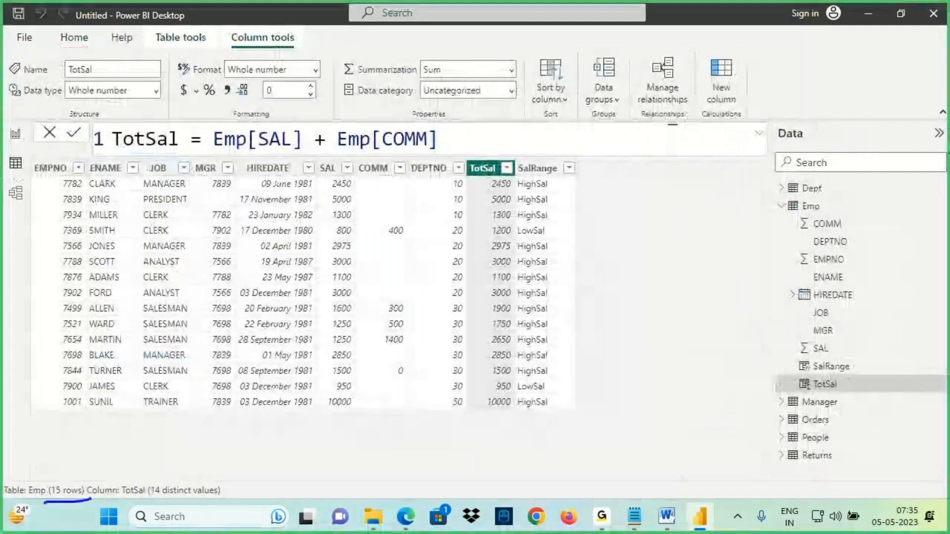
pyautogui.moveTo(351, 189)
pyautogui.mouseDown()
pyautogui.moveTo(330, 190)
pyautogui.moveTo(356, 220)
pyautogui.mouseUp()
pyautogui.moveTo(336, 234); pyautogui.dragTo(355, 236)
pyautogui.moveTo(326, 177)
pyautogui.mouseDown()
pyautogui.moveTo(361, 442)
pyautogui.moveTo(337, 454)
pyautogui.mouseUp()
pyautogui.moveTo(338, 407); pyautogui.dragTo(332, 454)
pyautogui.moveTo(366, 429)
pyautogui.mouseDown()
pyautogui.moveTo(398, 437)
pyautogui.moveTo(368, 426)
pyautogui.mouseUp()
pyautogui.moveTo(379, 434)
pyautogui.mouseDown()
pyautogui.moveTo(378, 452)
pyautogui.moveTo(394, 429)
pyautogui.mouseUp()
pyautogui.press('Escape')
# - Switch to Notepad and add the line "Sum Of Salary" under the "When to Create Measures ?" heading
pyautogui.click(636, 517)
pyautogui.click(31, 335)
pyautogui.write('Sum Of Salary')
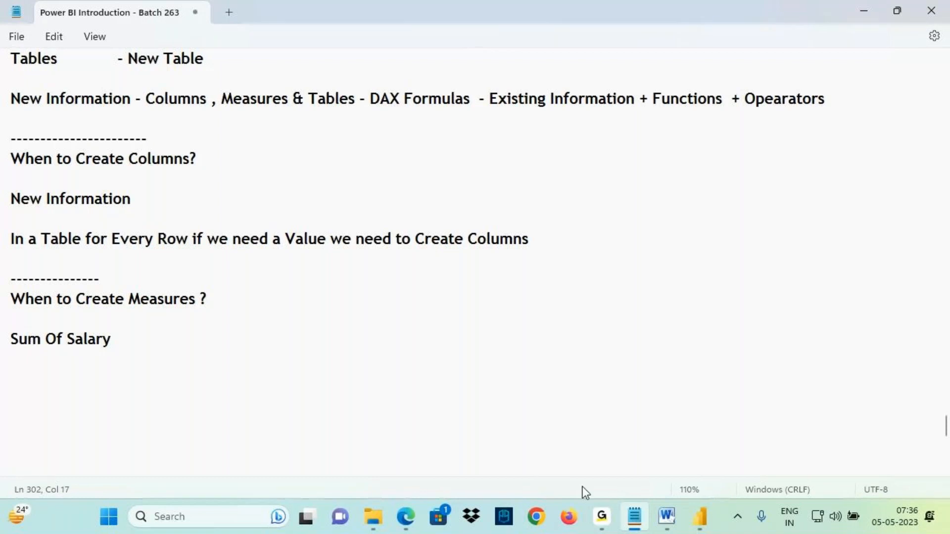
# - Return to Power BI Report view and examine the Sum of SAL column and the Emp fields
pyautogui.click(700, 517)
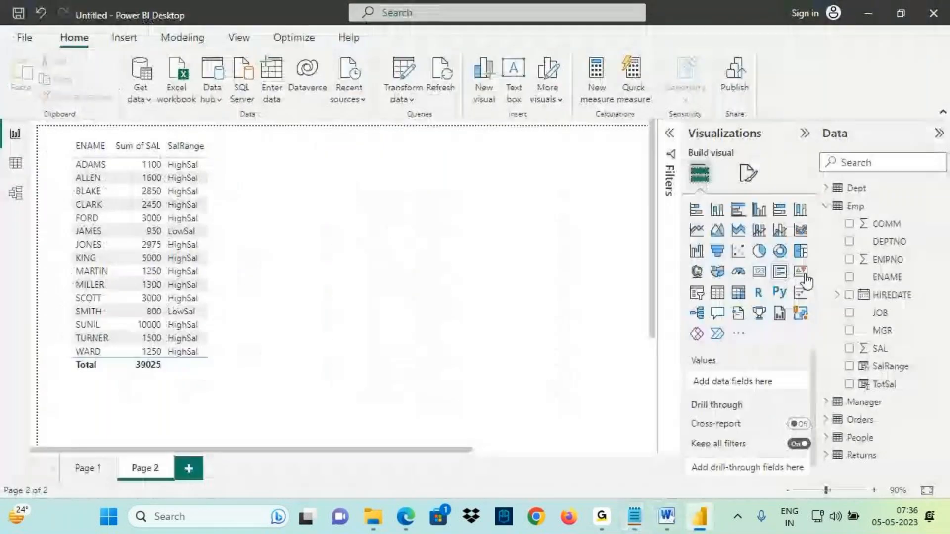
pyautogui.hotkey('ctrl', '2')
pyautogui.moveTo(909, 222)
pyautogui.mouseDown()
pyautogui.moveTo(840, 361)
pyautogui.moveTo(916, 397)
pyautogui.moveTo(899, 224)
pyautogui.moveTo(883, 224)
pyautogui.mouseUp()
pyautogui.moveTo(872, 213)
pyautogui.mouseDown()
pyautogui.moveTo(901, 207)
pyautogui.moveTo(887, 226)
pyautogui.moveTo(947, 237)
pyautogui.mouseUp()
pyautogui.moveTo(866, 255); pyautogui.dragTo(934, 251)
pyautogui.moveTo(881, 272); pyautogui.dragTo(937, 263)
pyautogui.moveTo(370, 180)
pyautogui.mouseDown()
pyautogui.moveTo(395, 168)
pyautogui.moveTo(380, 208)
pyautogui.moveTo(434, 179)
pyautogui.moveTo(439, 162)
pyautogui.moveTo(466, 178)
pyautogui.moveTo(460, 184)
pyautogui.mouseUp()
pyautogui.moveTo(474, 173); pyautogui.dragTo(480, 188)
pyautogui.moveTo(430, 208); pyautogui.dragTo(476, 264)
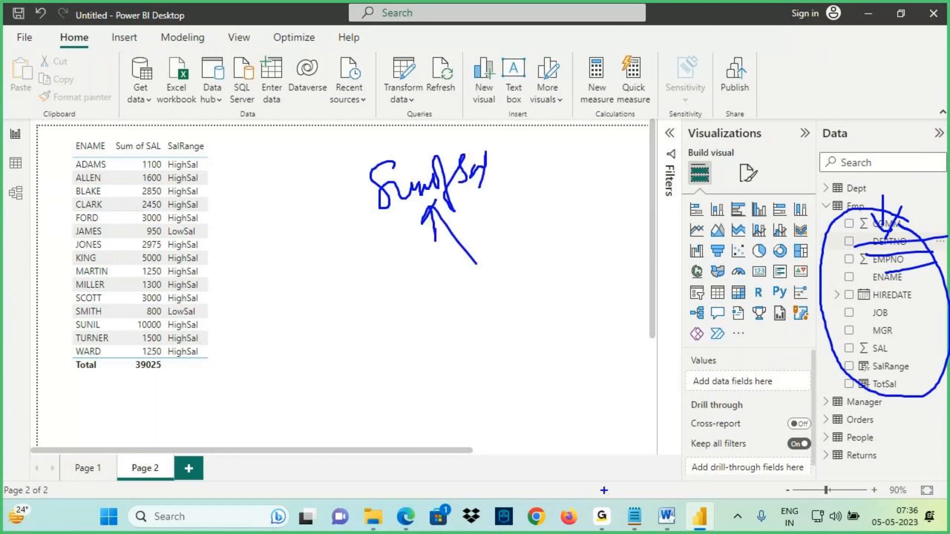
pyautogui.press('Escape')
# - Switch to Notepad and append "- New Information" to the Sum Of Salary line
pyautogui.hotkey('alt', 'Tab')
pyautogui.write('- New')
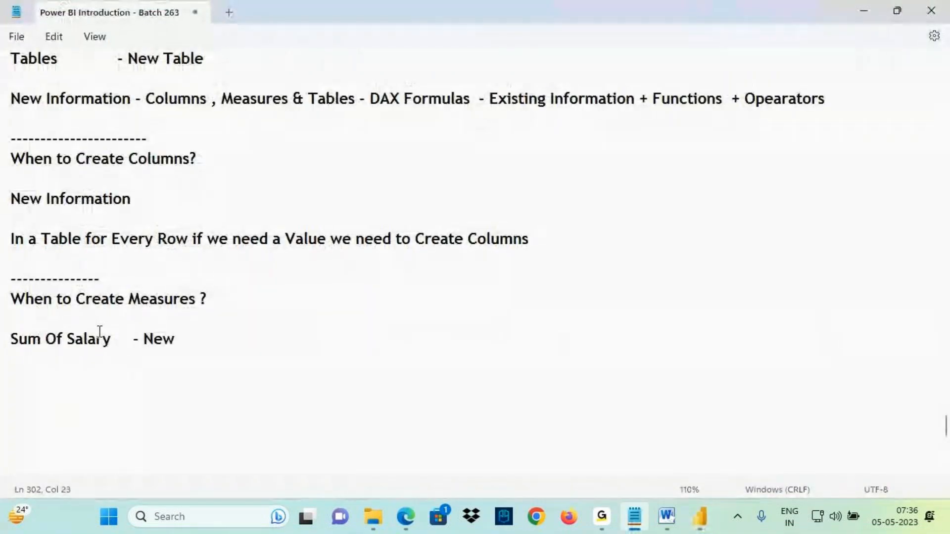
pyautogui.write(' Information')
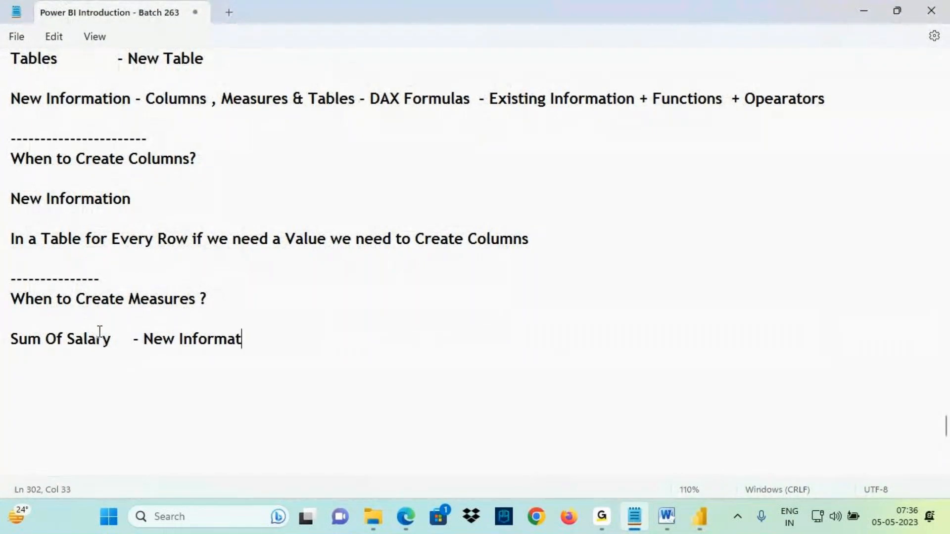
# - Return to Power BI and compare the table visuals on Page 1 and Page 2
pyautogui.click(700, 517)
pyautogui.hotkey('ctrl', '2')
pyautogui.moveTo(169, 172)
pyautogui.mouseDown()
pyautogui.moveTo(213, 170)
pyautogui.moveTo(194, 195)
pyautogui.moveTo(247, 210)
pyautogui.mouseUp()
pyautogui.moveTo(172, 241); pyautogui.dragTo(247, 233)
pyautogui.press('Escape')
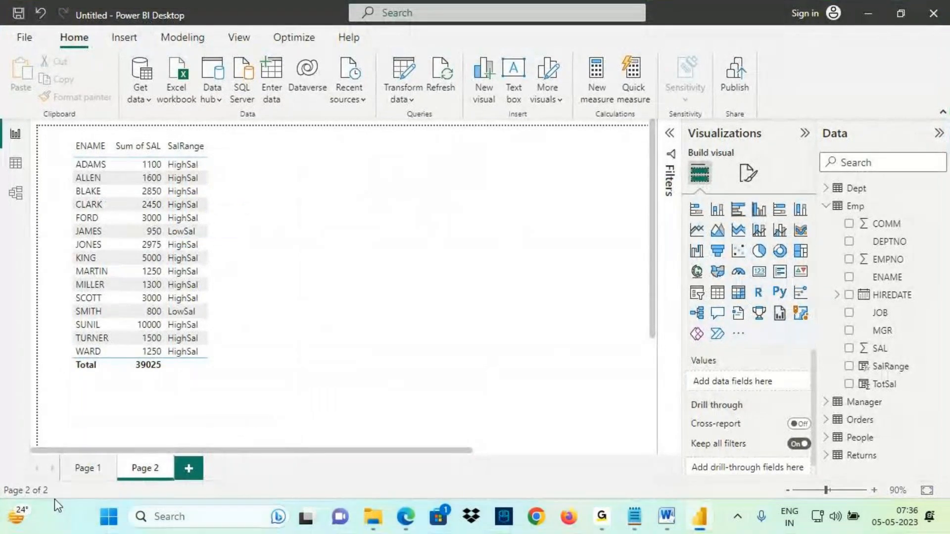
pyautogui.click(84, 468)
pyautogui.click(329, 192)
pyautogui.hotkey('ctrl', '2')
pyautogui.moveTo(270, 183)
pyautogui.mouseDown()
pyautogui.moveTo(327, 183)
pyautogui.moveTo(319, 194)
pyautogui.mouseUp()
pyautogui.moveTo(268, 216); pyautogui.dragTo(339, 206)
pyautogui.moveTo(284, 252); pyautogui.dragTo(333, 236)
pyautogui.press('Escape')
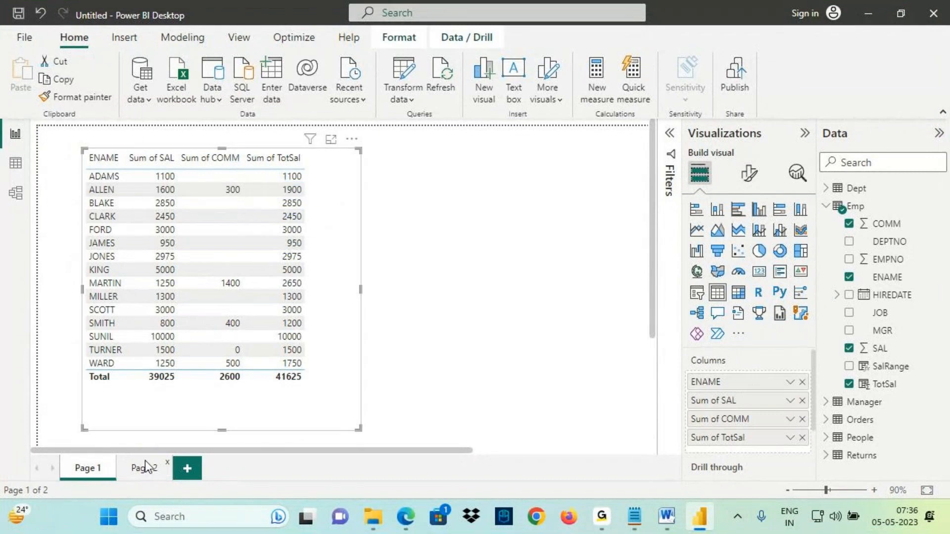
pyautogui.click(144, 465)
pyautogui.hotkey('ctrl', '2')
pyautogui.moveTo(348, 140); pyautogui.dragTo(465, 218)
pyautogui.moveTo(389, 155); pyautogui.dragTo(389, 192)
pyautogui.moveTo(421, 152)
pyautogui.mouseDown()
pyautogui.moveTo(432, 182)
pyautogui.moveTo(483, 140)
pyautogui.moveTo(510, 148)
pyautogui.moveTo(393, 206)
pyautogui.mouseUp()
pyautogui.moveTo(489, 128); pyautogui.dragTo(436, 146)
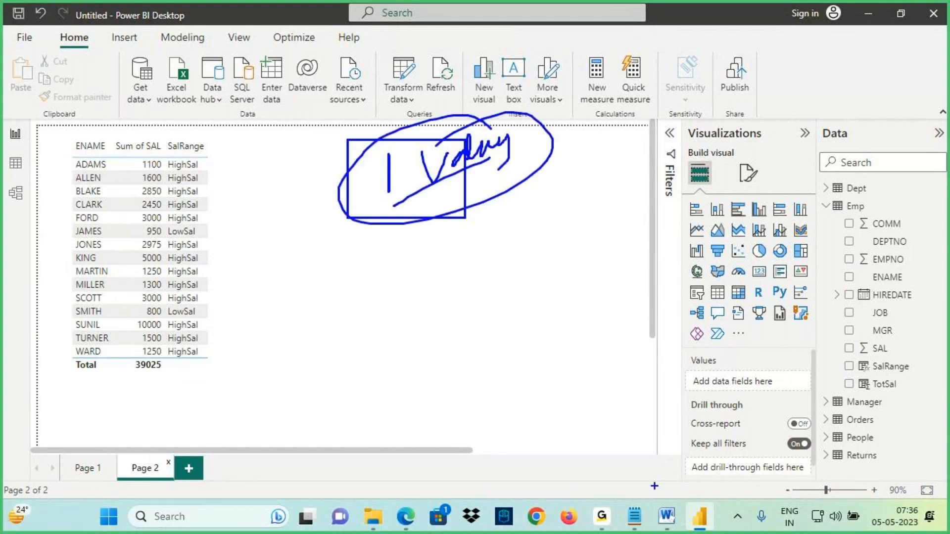
pyautogui.press('Escape')
# - In Notepad, add the line "In Table for Group of Rows if we need a Value we will Create measures" below
pyautogui.click(634, 517)
pyautogui.moveTo(11, 300); pyautogui.dragTo(63, 300)
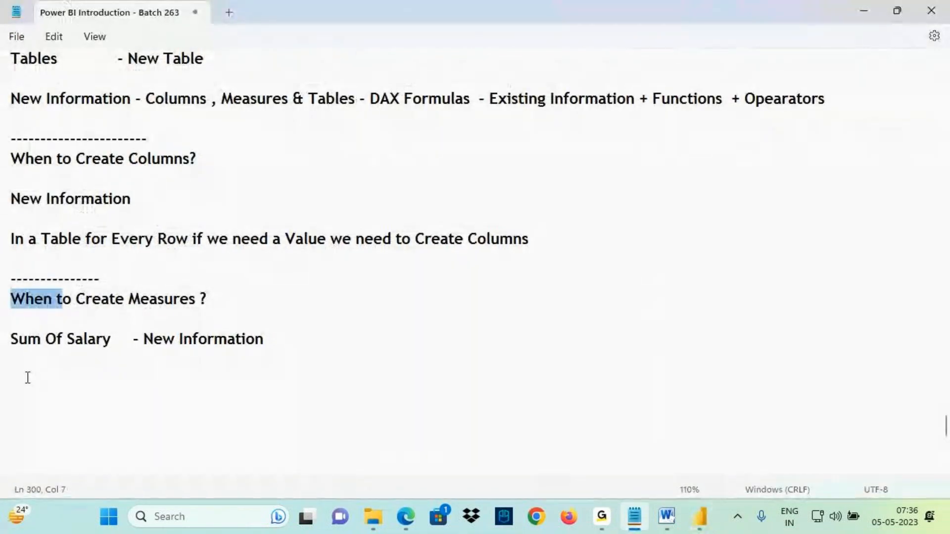
pyautogui.click(28, 378)
pyautogui.write('In')
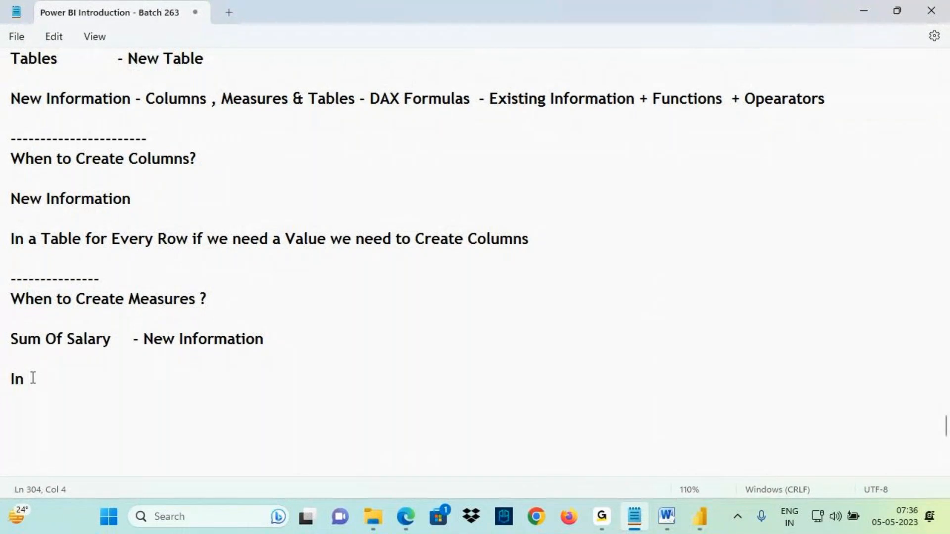
pyautogui.write('Table for Group of Rows if we need a Value we will')
pyautogui.press('BackSpace')
pyautogui.press('BackSpace')
pyautogui.press('BackSpace')
pyautogui.press('BackSpace')
pyautogui.write('will Create measures')
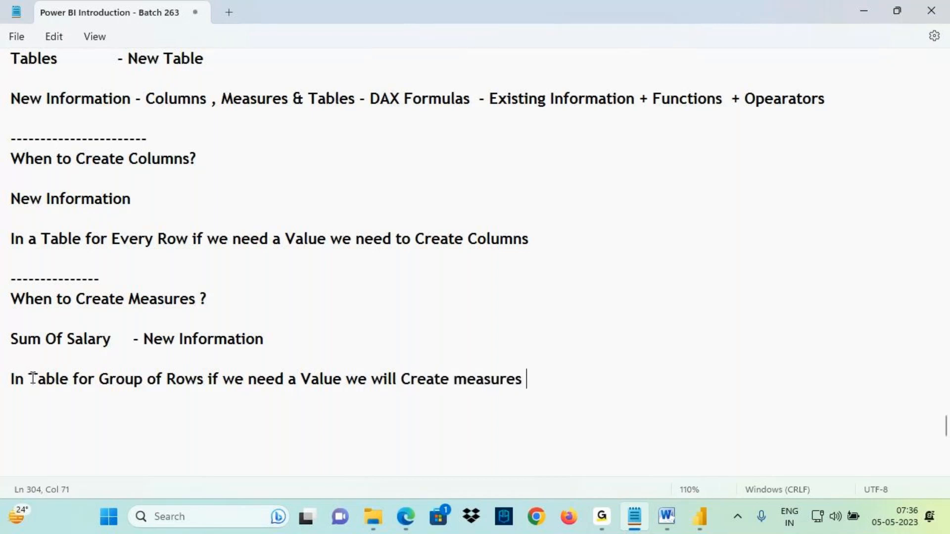
# - Capitalise "Measures" at the end of the new line
pyautogui.click(473, 382)
pyautogui.press('BackSpace')
pyautogui.write('M')
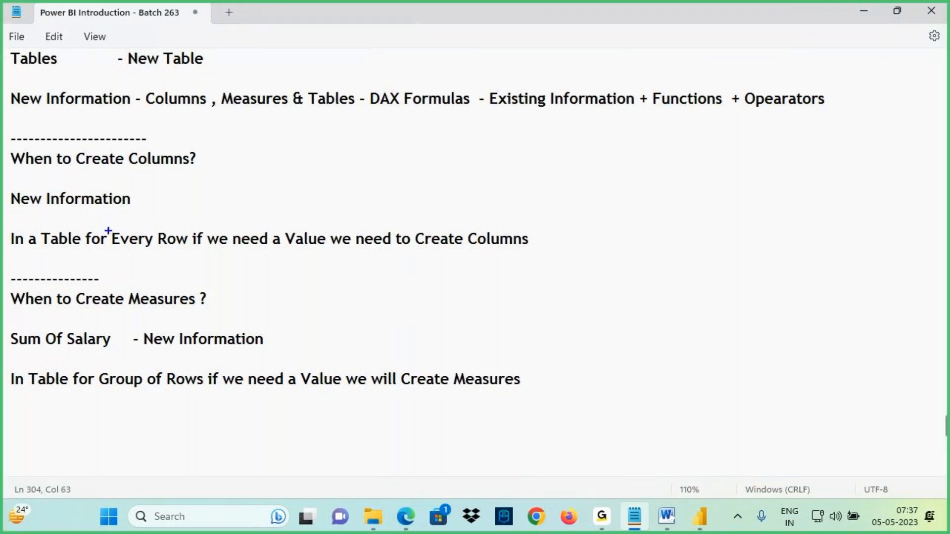
# - Compare the notes on when to create columns and when to create measures
pyautogui.moveTo(10, 201)
pyautogui.mouseDown()
pyautogui.moveTo(84, 206)
pyautogui.moveTo(82, 179)
pyautogui.moveTo(6, 200)
pyautogui.moveTo(64, 174)
pyautogui.mouseUp()
pyautogui.moveTo(123, 199); pyautogui.dragTo(184, 184)
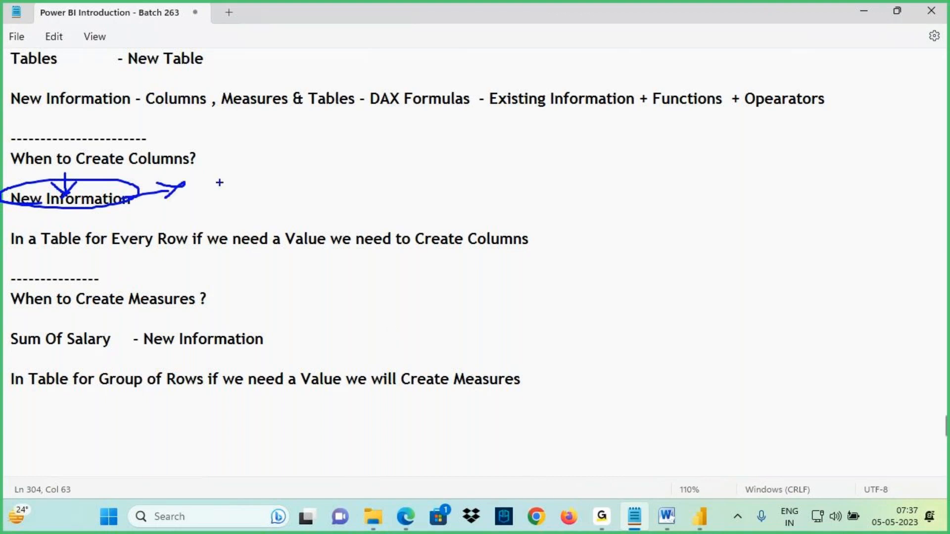
pyautogui.moveTo(231, 162); pyautogui.dragTo(230, 182)
pyautogui.moveTo(292, 145); pyautogui.dragTo(258, 176)
pyautogui.moveTo(119, 253); pyautogui.dragTo(171, 244)
pyautogui.moveTo(291, 242); pyautogui.dragTo(331, 246)
pyautogui.moveTo(299, 248); pyautogui.dragTo(330, 248)
pyautogui.moveTo(285, 179); pyautogui.dragTo(292, 218)
pyautogui.moveTo(289, 162); pyautogui.dragTo(306, 206)
pyautogui.moveTo(478, 249); pyautogui.dragTo(527, 245)
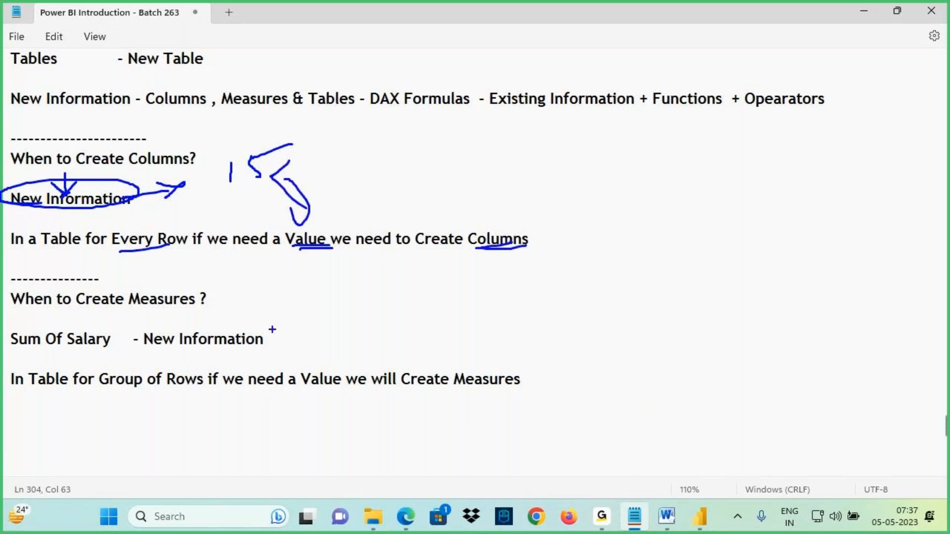
pyautogui.press('Escape')
pyautogui.hotkey('ctrl', '2')
pyautogui.moveTo(25, 350); pyautogui.dragTo(64, 348)
pyautogui.moveTo(148, 346); pyautogui.dragTo(230, 341)
pyautogui.moveTo(169, 350); pyautogui.dragTo(210, 349)
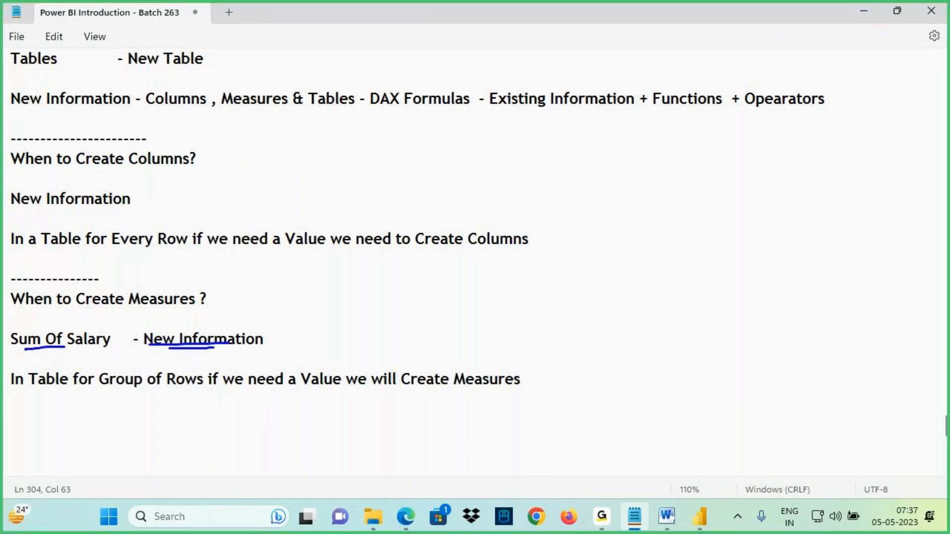
pyautogui.moveTo(106, 394)
pyautogui.mouseDown()
pyautogui.moveTo(135, 394)
pyautogui.moveTo(113, 367)
pyautogui.moveTo(119, 388)
pyautogui.moveTo(159, 389)
pyautogui.mouseUp()
pyautogui.moveTo(305, 388); pyautogui.dragTo(327, 388)
pyautogui.moveTo(471, 336); pyautogui.dragTo(474, 385)
pyautogui.moveTo(489, 361)
pyautogui.mouseDown()
pyautogui.moveTo(476, 384)
pyautogui.moveTo(535, 390)
pyautogui.mouseUp()
pyautogui.moveTo(446, 396); pyautogui.dragTo(536, 391)
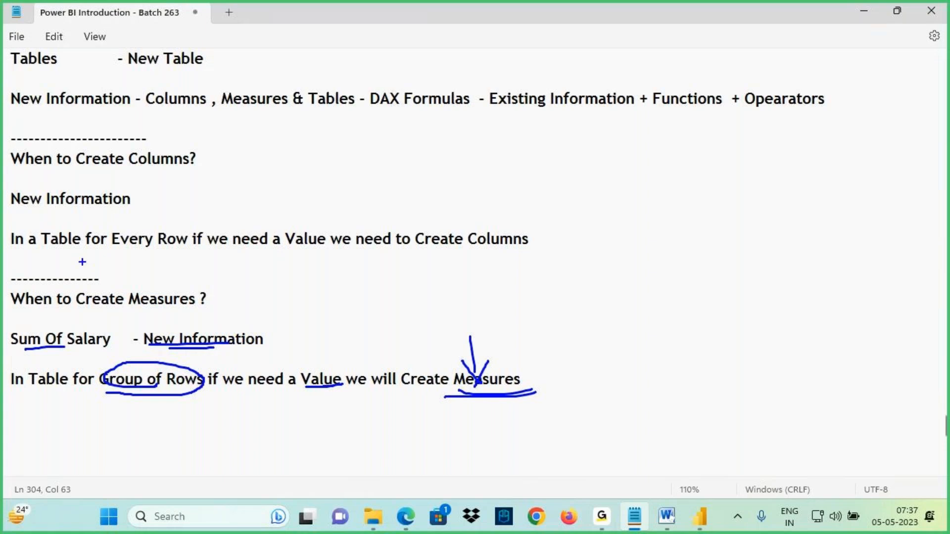
pyautogui.press('Escape')
# - Prefix the New Information line under the columns heading with "TotSal - "
pyautogui.click(11, 198)
pyautogui.write('TotSal -')
pyautogui.moveTo(90, 198); pyautogui.dragTo(191, 195)
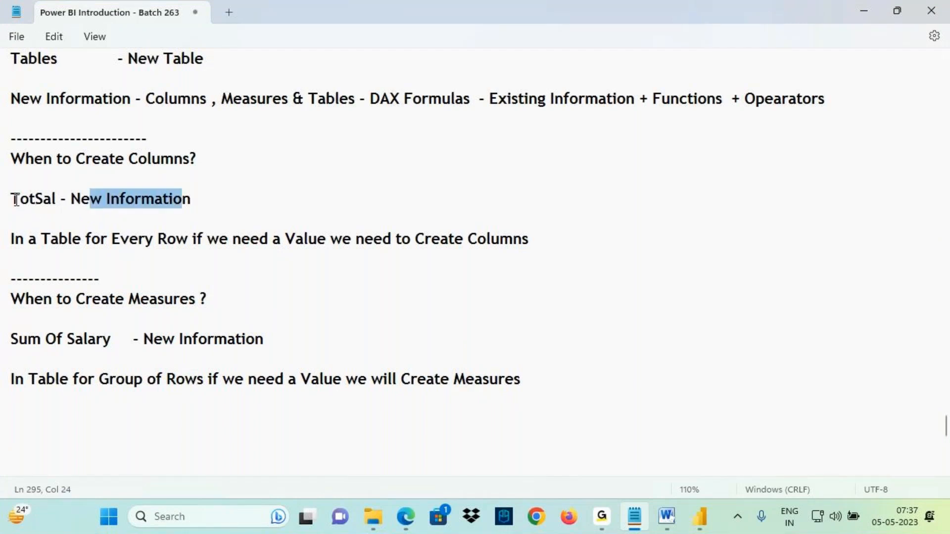
# - Review the key phrases in the columns and measures notes
pyautogui.moveTo(15, 200); pyautogui.dragTo(58, 199)
pyautogui.moveTo(113, 242); pyautogui.dragTo(360, 247)
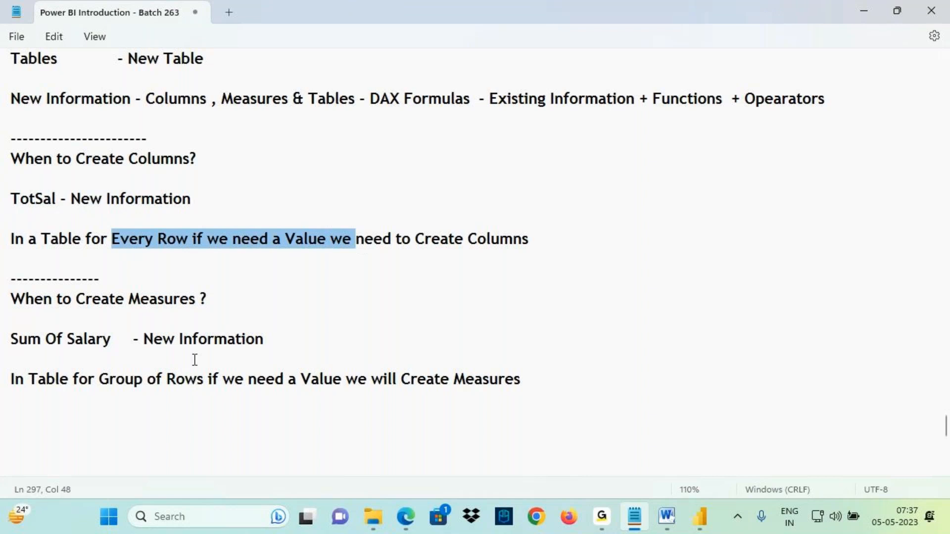
pyautogui.moveTo(16, 339); pyautogui.dragTo(96, 337)
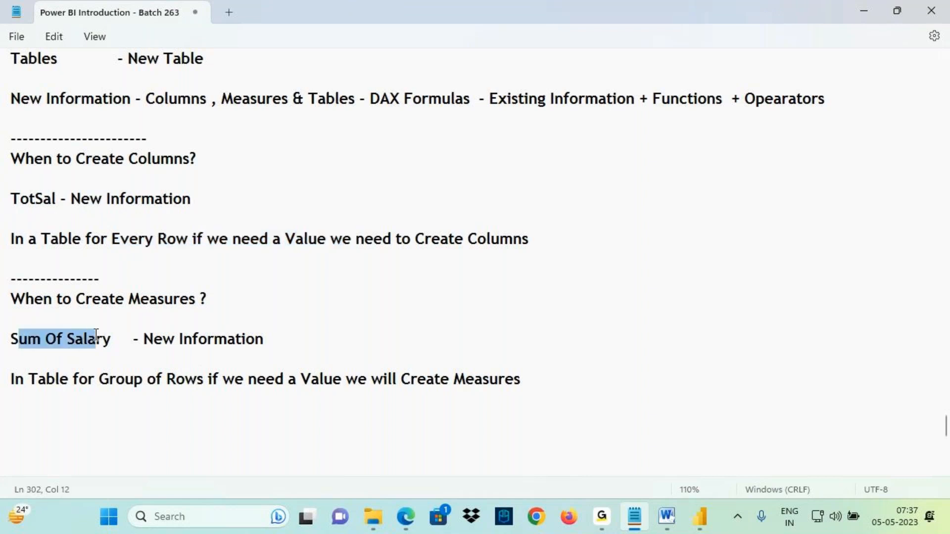
pyautogui.moveTo(116, 380); pyautogui.dragTo(203, 380)
pyautogui.moveTo(431, 380); pyautogui.dragTo(522, 380)
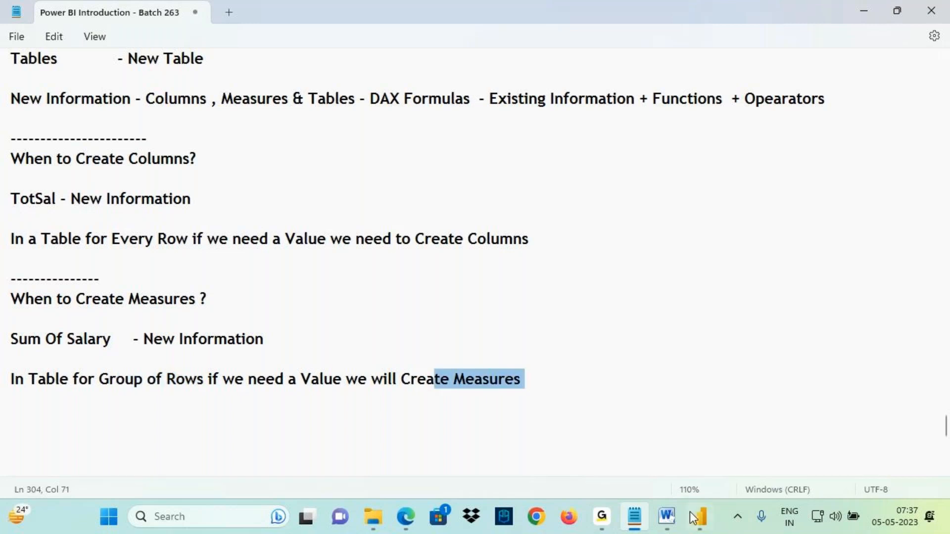
# - Return to Power BI, select the Emp table in Data view and create a new measure named Sum Of Salary
pyautogui.click(711, 527)
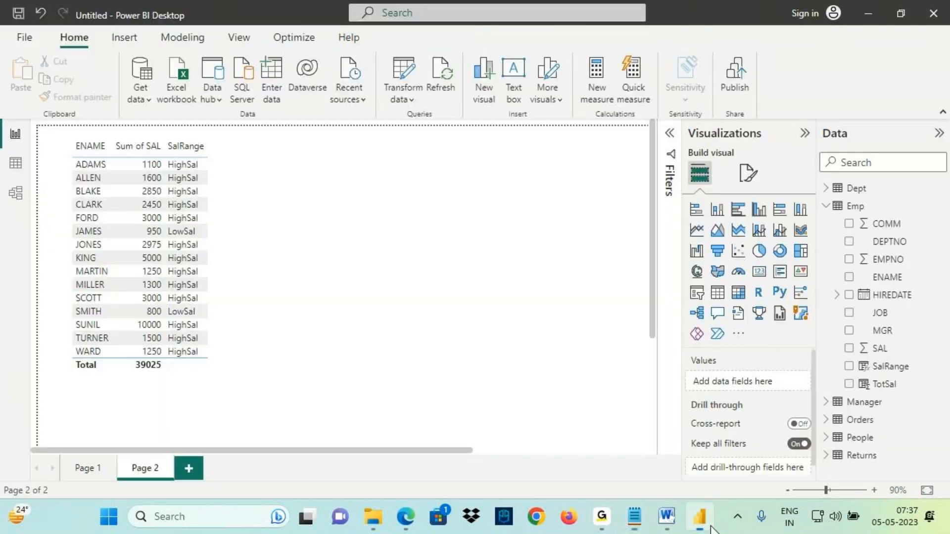
pyautogui.click(16, 169)
pyautogui.moveTo(14, 172); pyautogui.dragTo(6, 168)
pyautogui.press('Escape')
pyautogui.click(18, 169)
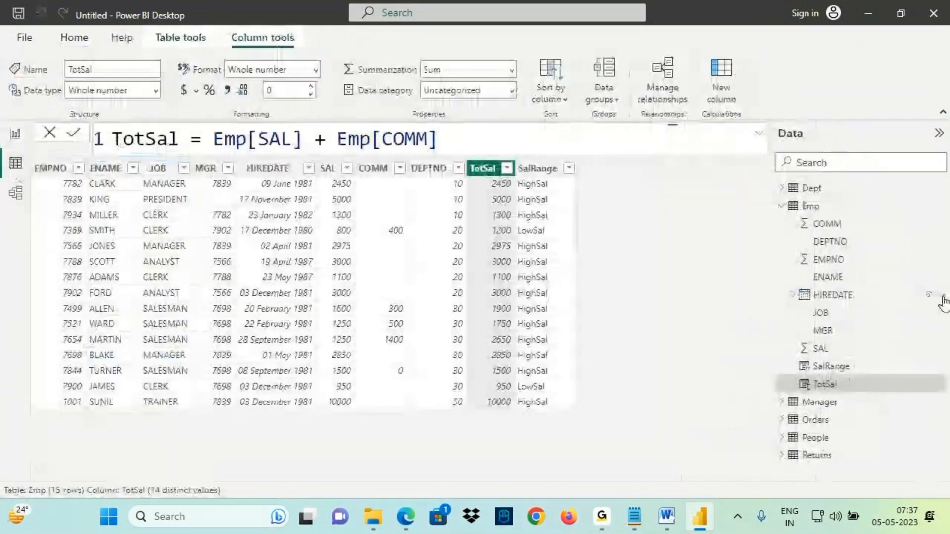
pyautogui.click(814, 207)
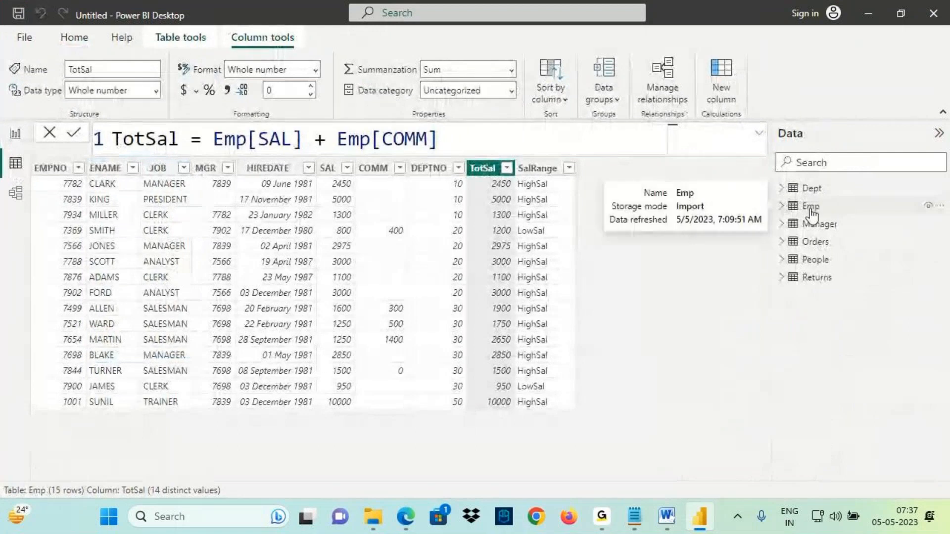
pyautogui.click(811, 212)
pyautogui.hotkey('ctrl', '2')
pyautogui.moveTo(784, 211)
pyautogui.mouseDown()
pyautogui.moveTo(834, 207)
pyautogui.moveTo(779, 212)
pyautogui.mouseUp()
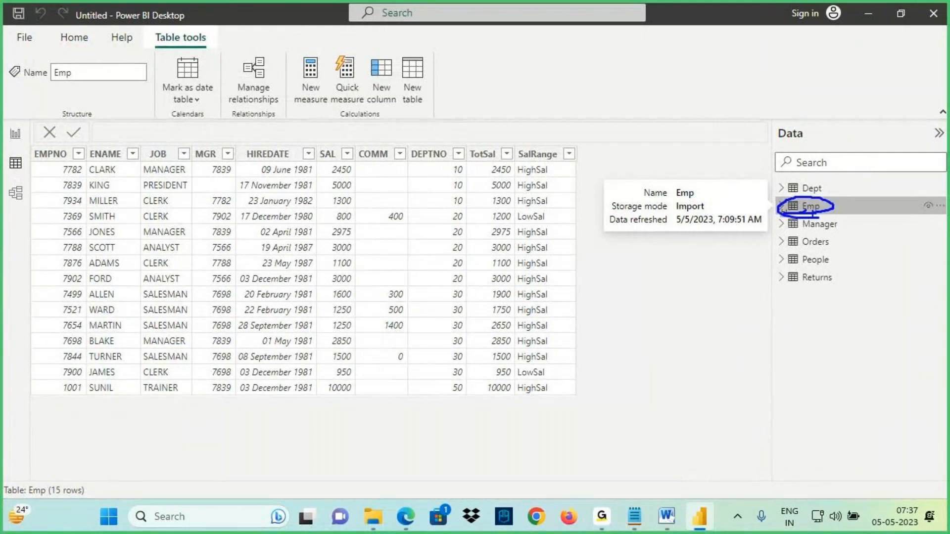
pyautogui.press('Escape')
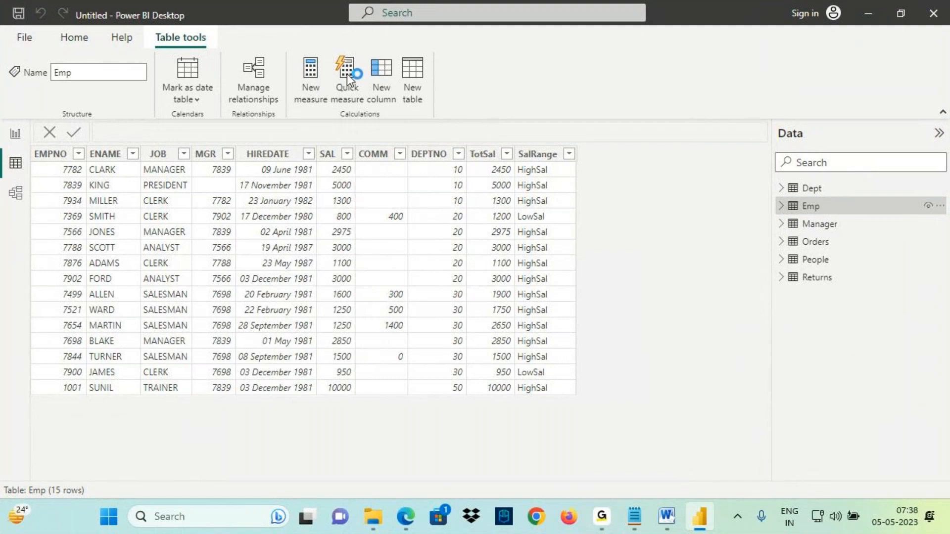
pyautogui.click(311, 74)
pyautogui.doubleClick(162, 139)
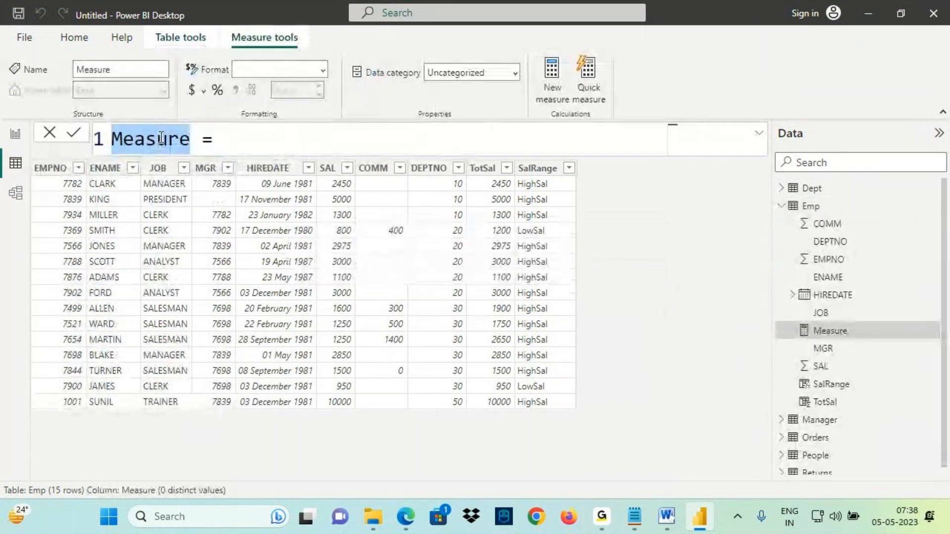
pyautogui.write('Sum Of Salary')
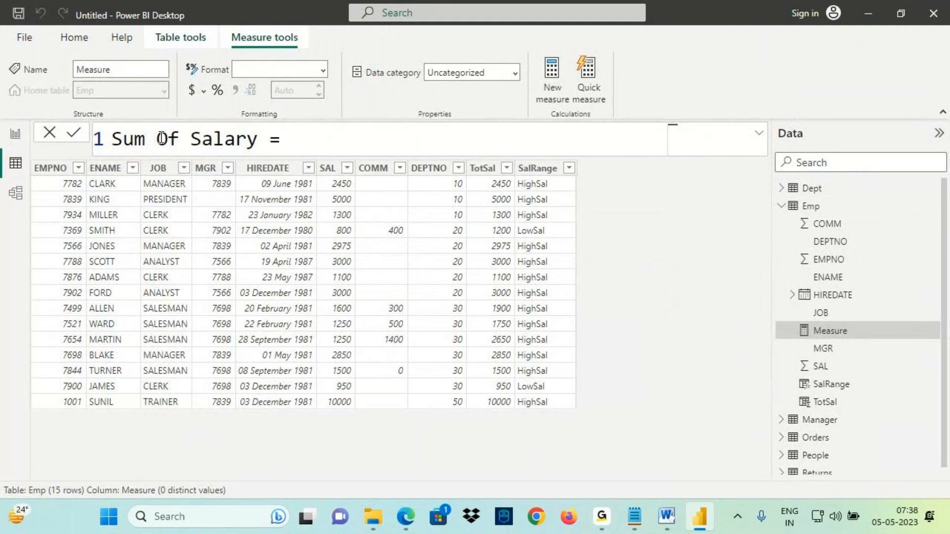
# - Switch to Notepad and review the note on DAX formulas built from existing information, functions and operators
pyautogui.hotkey('ctrl', '2')
pyautogui.moveTo(87, 123)
pyautogui.mouseDown()
pyautogui.moveTo(106, 153)
pyautogui.moveTo(88, 71)
pyautogui.mouseUp()
pyautogui.press('Escape')
pyautogui.click(307, 141)
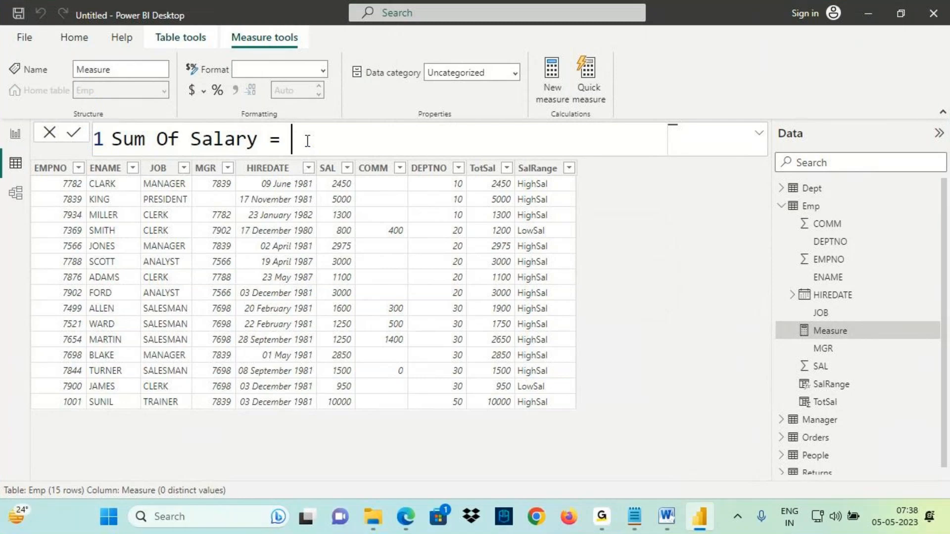
pyautogui.click(634, 517)
pyautogui.scroll(1, 202, 221)
pyautogui.hotkey('ctrl', '2')
pyautogui.moveTo(162, 292)
pyautogui.mouseDown()
pyautogui.moveTo(463, 288)
pyautogui.moveTo(381, 267)
pyautogui.moveTo(395, 286)
pyautogui.mouseUp()
pyautogui.moveTo(406, 233)
pyautogui.mouseDown()
pyautogui.moveTo(406, 261)
pyautogui.moveTo(422, 244)
pyautogui.mouseUp()
pyautogui.moveTo(395, 250); pyautogui.dragTo(399, 285)
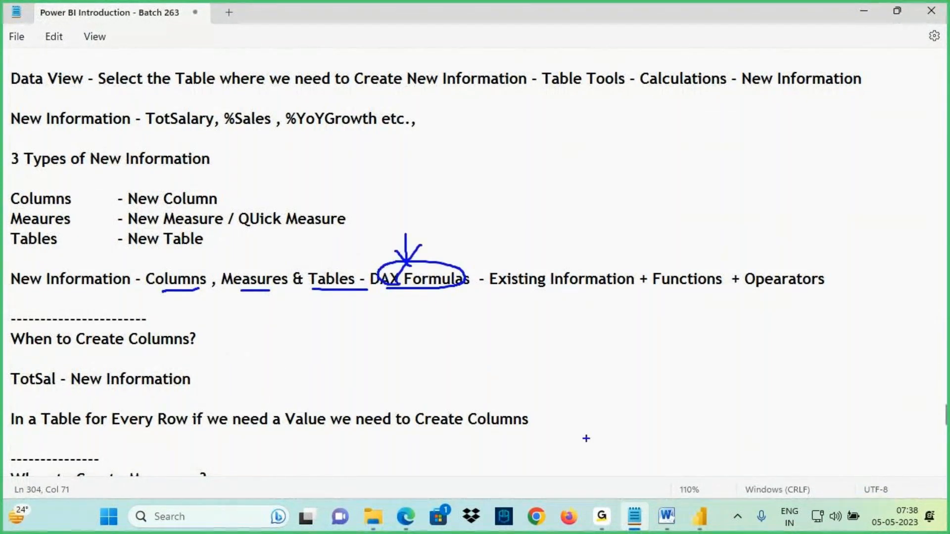
pyautogui.moveTo(509, 292); pyautogui.dragTo(574, 296)
pyautogui.moveTo(544, 240)
pyautogui.mouseDown()
pyautogui.moveTo(547, 268)
pyautogui.moveTo(567, 248)
pyautogui.mouseUp()
pyautogui.moveTo(665, 291); pyautogui.dragTo(705, 291)
pyautogui.moveTo(667, 237); pyautogui.dragTo(672, 263)
pyautogui.moveTo(658, 251)
pyautogui.mouseDown()
pyautogui.moveTo(672, 263)
pyautogui.moveTo(687, 245)
pyautogui.mouseUp()
pyautogui.moveTo(749, 296); pyautogui.dragTo(800, 295)
pyautogui.moveTo(758, 229)
pyautogui.mouseDown()
pyautogui.moveTo(766, 262)
pyautogui.moveTo(783, 274)
pyautogui.mouseUp()
pyautogui.moveTo(788, 245); pyautogui.dragTo(772, 272)
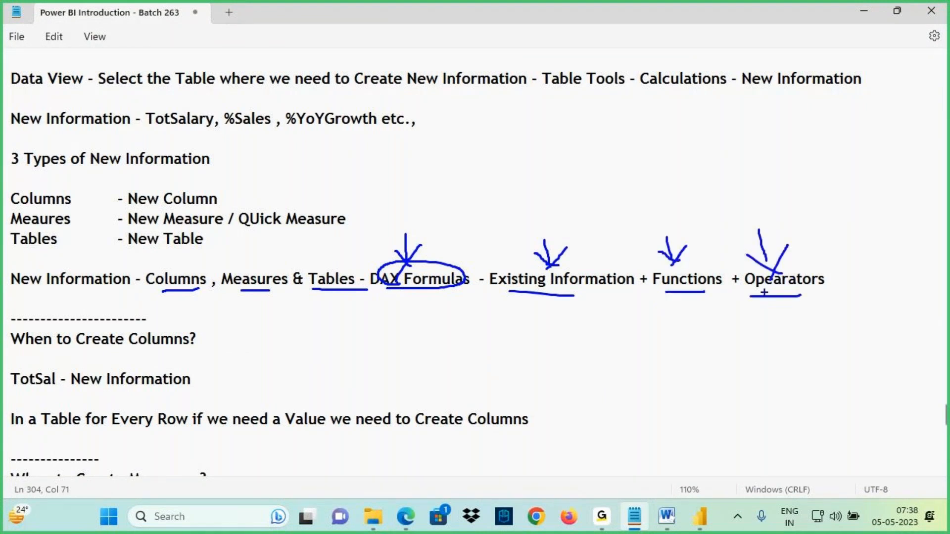
pyautogui.press('Escape')
# - Return to Power BI and start the measure formula with SUM over the Emp table's SAL column
pyautogui.click(699, 516)
pyautogui.click(286, 137)
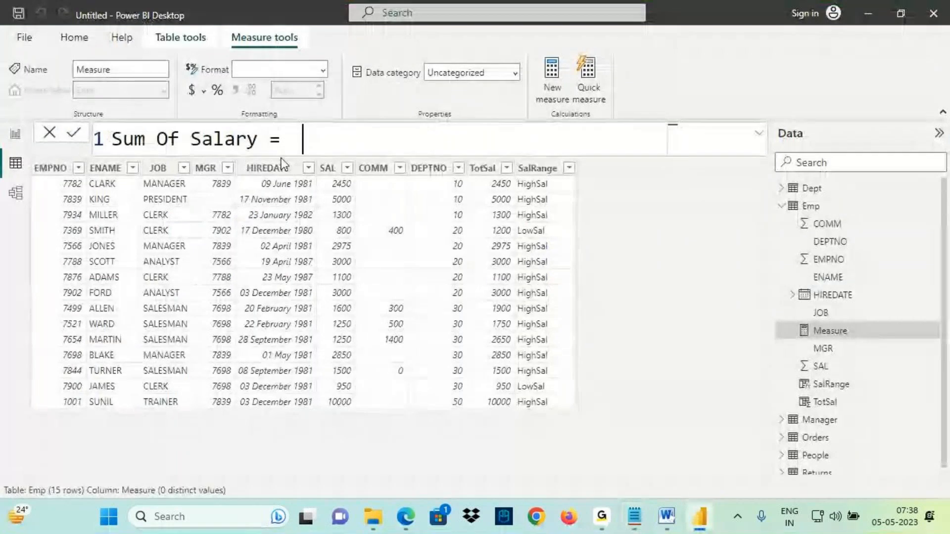
pyautogui.write('sum(')
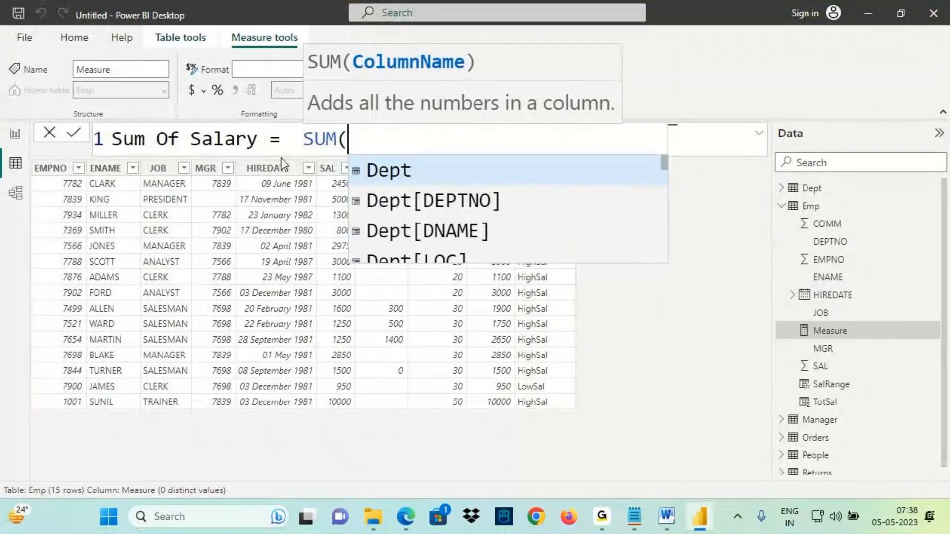
pyautogui.hotkey('ctrl', '2')
pyautogui.moveTo(307, 74); pyautogui.dragTo(337, 71)
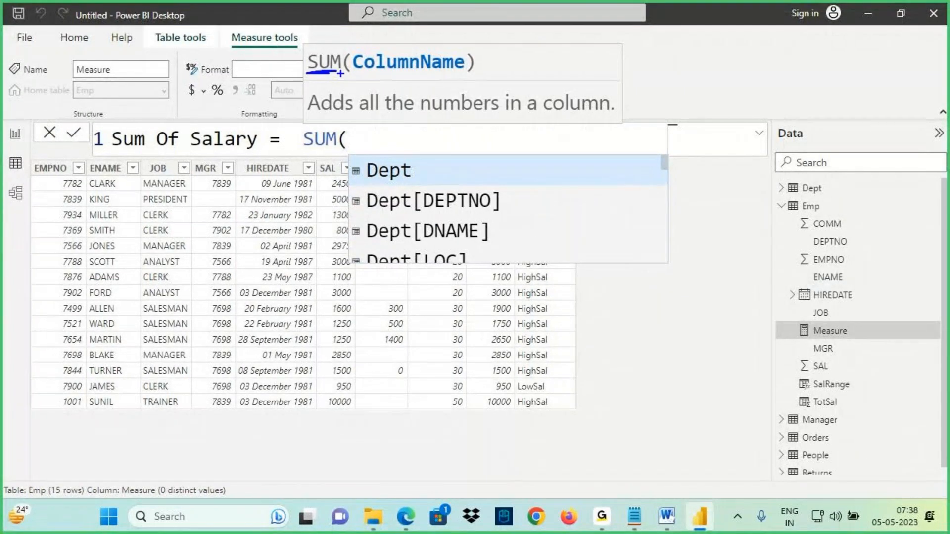
pyautogui.moveTo(364, 76); pyautogui.dragTo(468, 77)
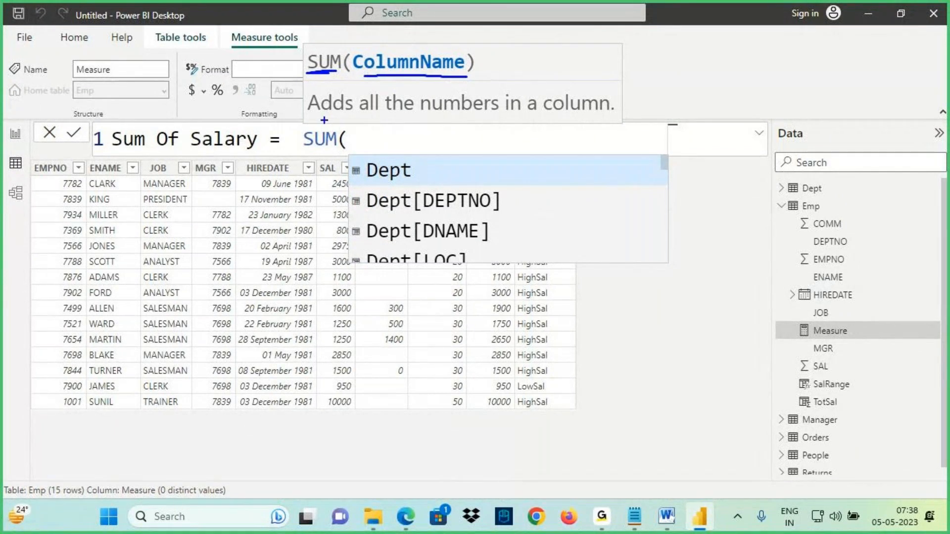
pyautogui.moveTo(389, 33)
pyautogui.mouseDown()
pyautogui.moveTo(375, 51)
pyautogui.moveTo(410, 42)
pyautogui.mouseUp()
pyautogui.moveTo(417, 29)
pyautogui.mouseDown()
pyautogui.moveTo(414, 48)
pyautogui.moveTo(450, 37)
pyautogui.mouseUp()
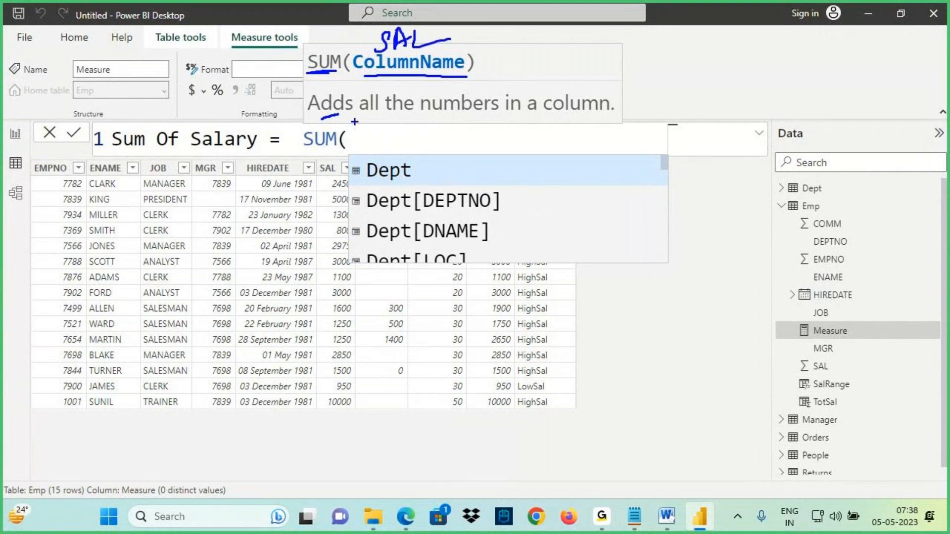
pyautogui.moveTo(367, 115); pyautogui.dragTo(436, 113)
pyautogui.moveTo(499, 118); pyautogui.dragTo(584, 119)
pyautogui.moveTo(353, 194)
pyautogui.mouseDown()
pyautogui.moveTo(317, 230)
pyautogui.moveTo(315, 345)
pyautogui.moveTo(359, 326)
pyautogui.moveTo(337, 175)
pyautogui.moveTo(328, 176)
pyautogui.mouseUp()
pyautogui.moveTo(321, 378); pyautogui.dragTo(329, 442)
pyautogui.moveTo(321, 408); pyautogui.dragTo(353, 476)
pyautogui.moveTo(358, 398); pyautogui.dragTo(348, 453)
pyautogui.press('Escape')
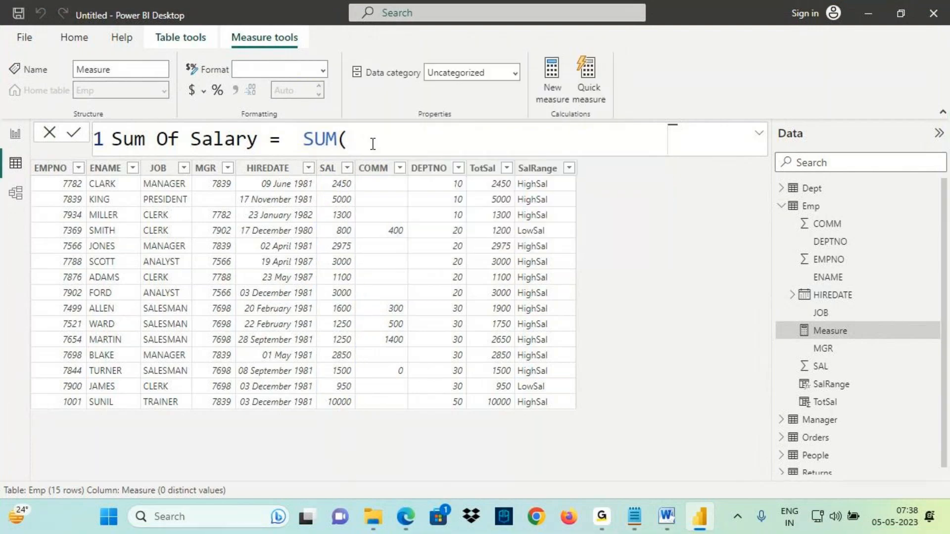
pyautogui.write('SAL')
pyautogui.press('Tab')
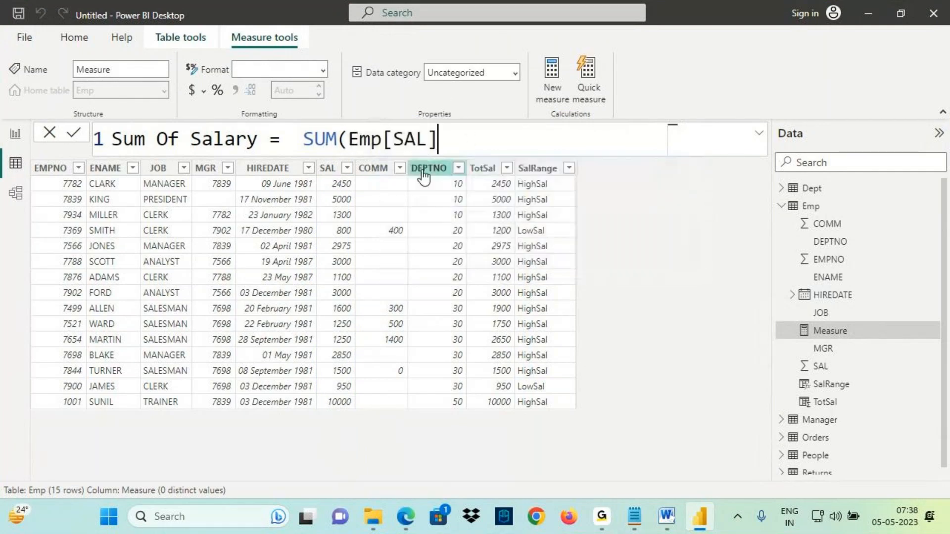
# - Close the parenthesis and commit the measure as Sum Of Salary = SUM(Emp[SAL])
pyautogui.hotkey('ctrl', '2')
pyautogui.moveTo(358, 149); pyautogui.dragTo(425, 153)
pyautogui.press('Escape')
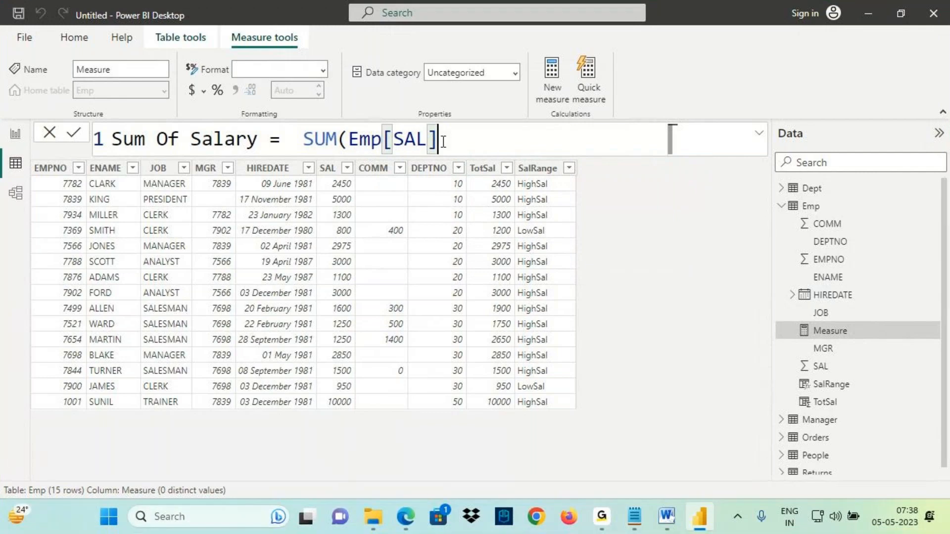
pyautogui.write(')')
pyautogui.hotkey('ctrl', '2')
pyautogui.moveTo(115, 132)
pyautogui.mouseDown()
pyautogui.moveTo(244, 134)
pyautogui.moveTo(259, 152)
pyautogui.mouseUp()
pyautogui.moveTo(205, 92); pyautogui.dragTo(184, 116)
pyautogui.moveTo(184, 65)
pyautogui.mouseDown()
pyautogui.moveTo(178, 86)
pyautogui.moveTo(207, 78)
pyautogui.mouseUp()
pyautogui.moveTo(208, 63)
pyautogui.mouseDown()
pyautogui.moveTo(225, 68)
pyautogui.moveTo(279, 34)
pyautogui.moveTo(297, 49)
pyautogui.mouseUp()
pyautogui.moveTo(176, 115); pyautogui.dragTo(267, 88)
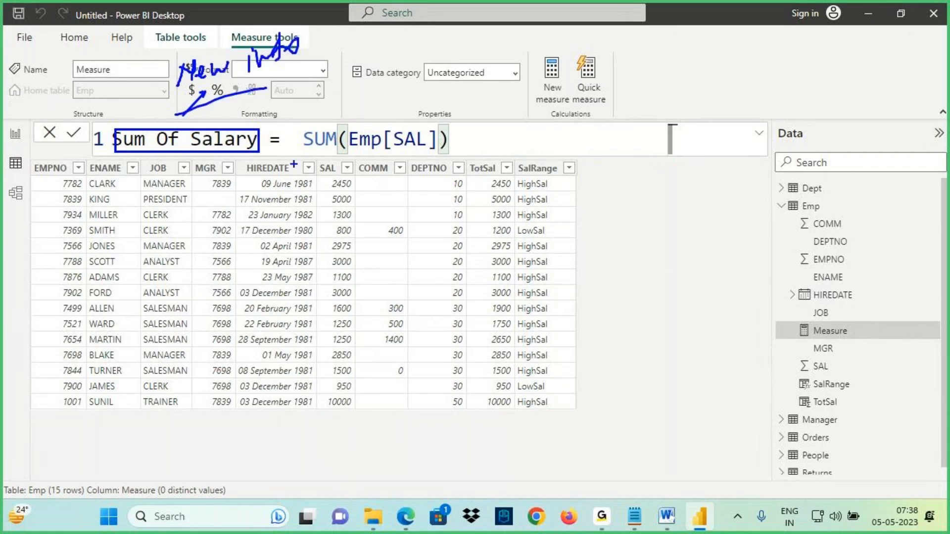
pyautogui.moveTo(320, 153)
pyautogui.mouseDown()
pyautogui.moveTo(309, 202)
pyautogui.moveTo(301, 174)
pyautogui.mouseUp()
pyautogui.moveTo(325, 119); pyautogui.dragTo(352, 79)
pyautogui.moveTo(361, 70)
pyautogui.mouseDown()
pyautogui.moveTo(368, 65)
pyautogui.moveTo(363, 91)
pyautogui.moveTo(388, 72)
pyautogui.mouseUp()
pyautogui.moveTo(369, 149)
pyautogui.mouseDown()
pyautogui.moveTo(417, 139)
pyautogui.moveTo(455, 74)
pyautogui.mouseUp()
pyautogui.moveTo(440, 111); pyautogui.dragTo(456, 73)
pyautogui.moveTo(499, 51)
pyautogui.mouseDown()
pyautogui.moveTo(515, 73)
pyautogui.moveTo(534, 60)
pyautogui.mouseUp()
pyautogui.moveTo(517, 64); pyautogui.dragTo(534, 81)
pyautogui.moveTo(129, 157); pyautogui.dragTo(226, 147)
pyautogui.moveTo(488, 94)
pyautogui.mouseDown()
pyautogui.moveTo(519, 35)
pyautogui.moveTo(406, 52)
pyautogui.moveTo(461, 84)
pyautogui.mouseUp()
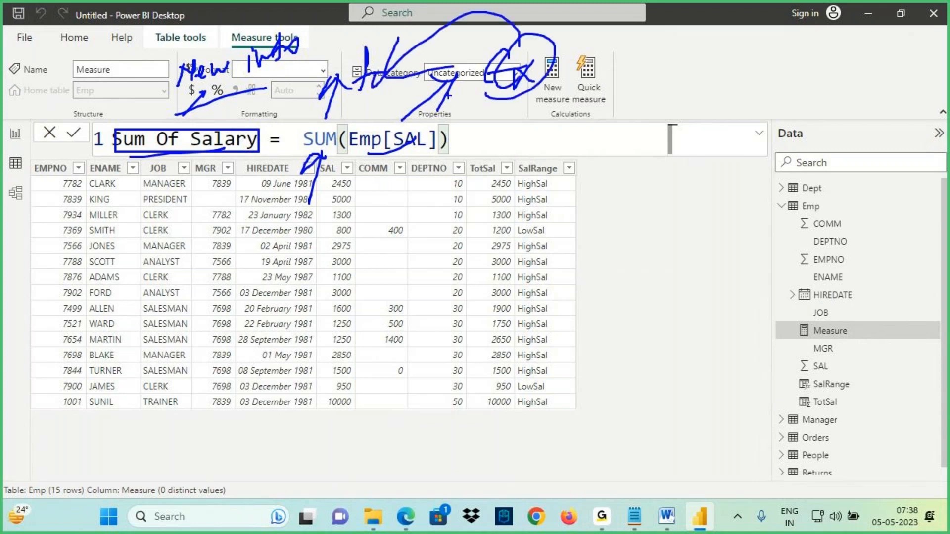
pyautogui.press('Escape')
pyautogui.press('Return')
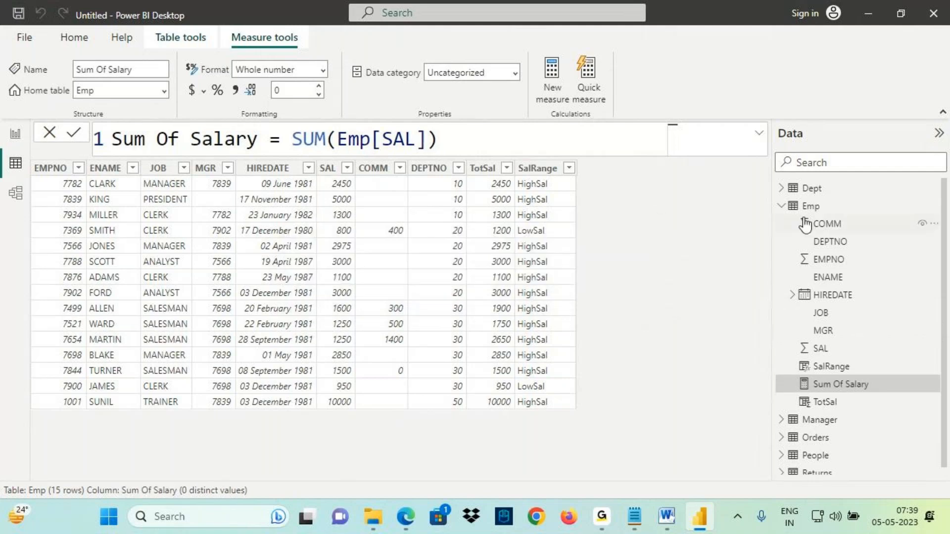
# - Switch to Report view and add a card visual showing the Sum Of Salary measure
pyautogui.hotkey('ctrl', '2')
pyautogui.moveTo(789, 213); pyautogui.dragTo(830, 210)
pyautogui.moveTo(860, 378)
pyautogui.mouseDown()
pyautogui.moveTo(799, 379)
pyautogui.moveTo(860, 393)
pyautogui.moveTo(846, 375)
pyautogui.mouseUp()
pyautogui.press('Escape')
pyautogui.click(15, 134)
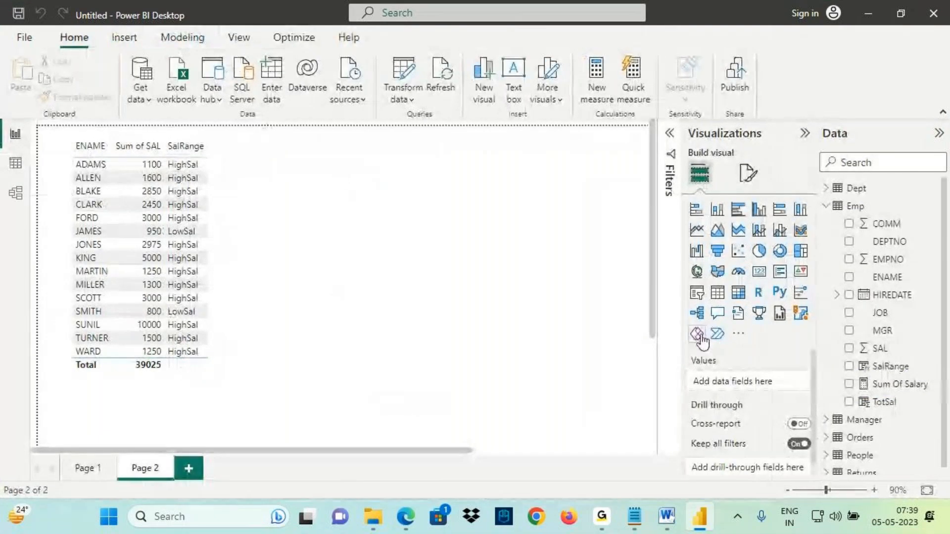
pyautogui.click(760, 277)
pyautogui.moveTo(191, 393); pyautogui.dragTo(394, 229)
pyautogui.click(900, 385)
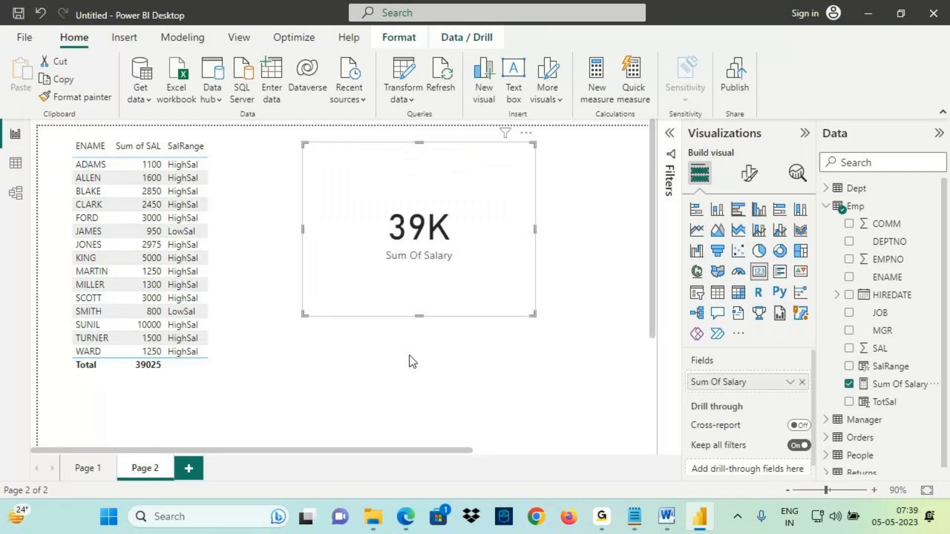
# - Resize the Sum Of Salary card to a smaller size on the report page
pyautogui.hotkey('ctrl', '2')
pyautogui.moveTo(392, 243); pyautogui.dragTo(453, 241)
pyautogui.moveTo(411, 161); pyautogui.dragTo(420, 205)
pyautogui.moveTo(393, 240)
pyautogui.mouseDown()
pyautogui.moveTo(458, 238)
pyautogui.moveTo(559, 153)
pyautogui.moveTo(512, 239)
pyautogui.mouseUp()
pyautogui.moveTo(126, 374)
pyautogui.mouseDown()
pyautogui.moveTo(162, 372)
pyautogui.moveTo(155, 377)
pyautogui.mouseUp()
pyautogui.moveTo(149, 164); pyautogui.dragTo(143, 361)
pyautogui.moveTo(128, 310); pyautogui.dragTo(141, 358)
pyautogui.moveTo(160, 297); pyautogui.dragTo(142, 354)
pyautogui.moveTo(140, 357); pyautogui.dragTo(166, 347)
pyautogui.moveTo(392, 240); pyautogui.dragTo(451, 238)
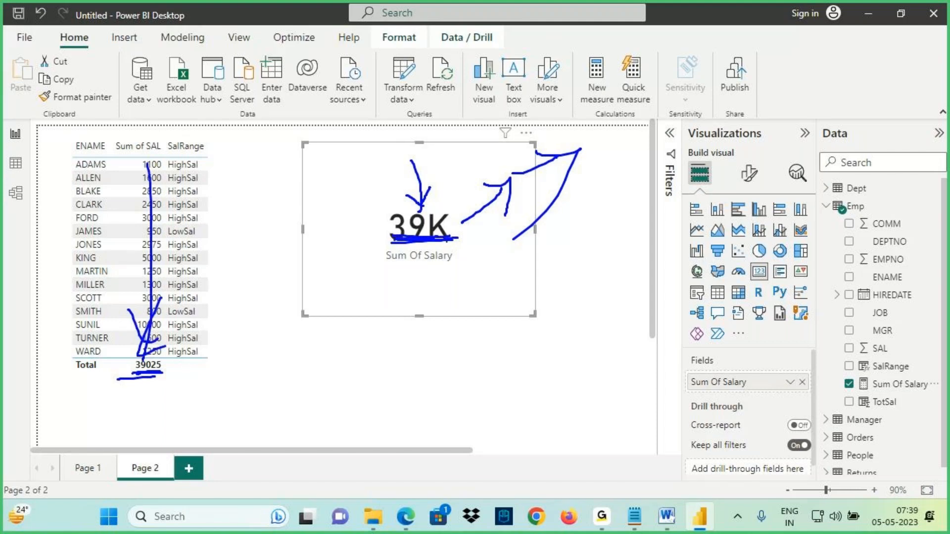
pyautogui.press('Escape')
pyautogui.moveTo(534, 314); pyautogui.dragTo(508, 263)
pyautogui.click(403, 314)
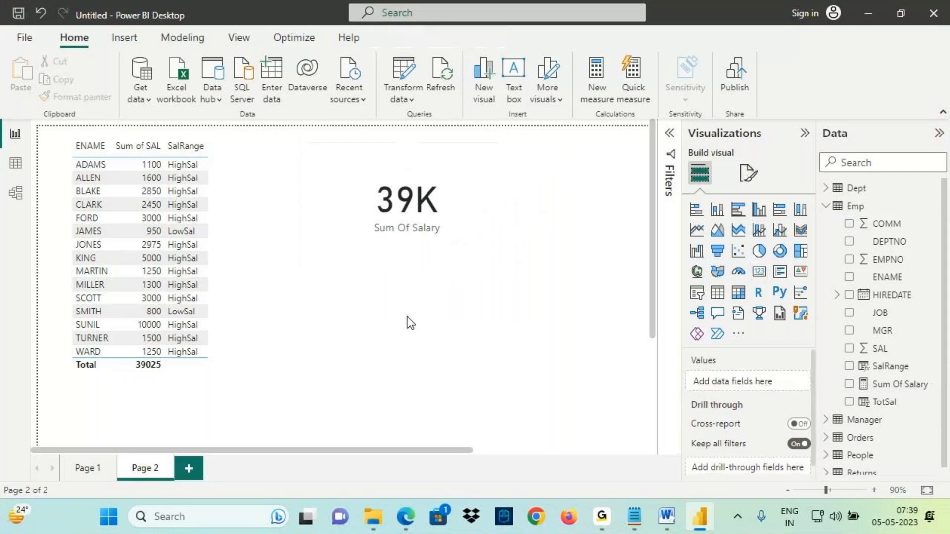
pyautogui.hotkey('ctrl', '2')
pyautogui.moveTo(361, 268)
pyautogui.mouseDown()
pyautogui.moveTo(493, 362)
pyautogui.moveTo(516, 357)
pyautogui.mouseUp()
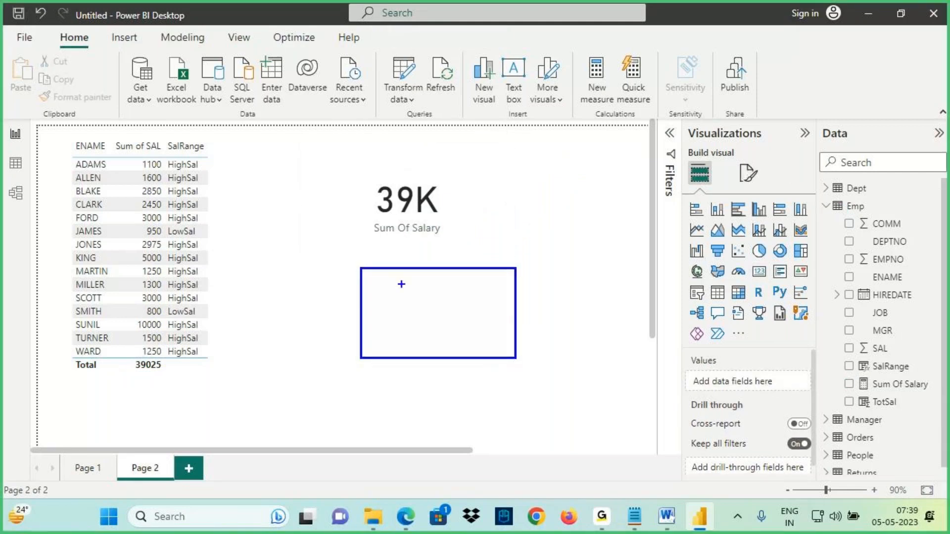
pyautogui.moveTo(401, 277)
pyautogui.mouseDown()
pyautogui.moveTo(431, 295)
pyautogui.moveTo(463, 286)
pyautogui.moveTo(470, 270)
pyautogui.moveTo(510, 267)
pyautogui.moveTo(528, 312)
pyautogui.moveTo(545, 263)
pyautogui.mouseUp()
pyautogui.moveTo(425, 309)
pyautogui.mouseDown()
pyautogui.moveTo(404, 354)
pyautogui.moveTo(439, 327)
pyautogui.moveTo(455, 338)
pyautogui.mouseUp()
pyautogui.moveTo(396, 362); pyautogui.dragTo(510, 336)
pyautogui.moveTo(526, 276)
pyautogui.mouseDown()
pyautogui.moveTo(492, 260)
pyautogui.moveTo(345, 333)
pyautogui.moveTo(786, 156)
pyautogui.moveTo(841, 185)
pyautogui.moveTo(835, 208)
pyautogui.mouseUp()
pyautogui.moveTo(876, 209)
pyautogui.mouseDown()
pyautogui.moveTo(836, 368)
pyautogui.moveTo(920, 396)
pyautogui.moveTo(891, 207)
pyautogui.moveTo(883, 219)
pyautogui.mouseUp()
pyautogui.moveTo(894, 203); pyautogui.dragTo(886, 221)
pyautogui.moveTo(408, 269)
pyautogui.mouseDown()
pyautogui.moveTo(436, 225)
pyautogui.moveTo(463, 240)
pyautogui.moveTo(499, 218)
pyautogui.mouseUp()
pyautogui.moveTo(450, 264)
pyautogui.mouseDown()
pyautogui.moveTo(547, 242)
pyautogui.moveTo(550, 151)
pyautogui.moveTo(553, 174)
pyautogui.mouseUp()
pyautogui.moveTo(583, 115); pyautogui.dragTo(588, 131)
pyautogui.moveTo(515, 222)
pyautogui.mouseDown()
pyautogui.moveTo(578, 197)
pyautogui.moveTo(574, 226)
pyautogui.mouseUp()
pyautogui.moveTo(604, 217)
pyautogui.mouseDown()
pyautogui.moveTo(605, 186)
pyautogui.moveTo(629, 218)
pyautogui.mouseUp()
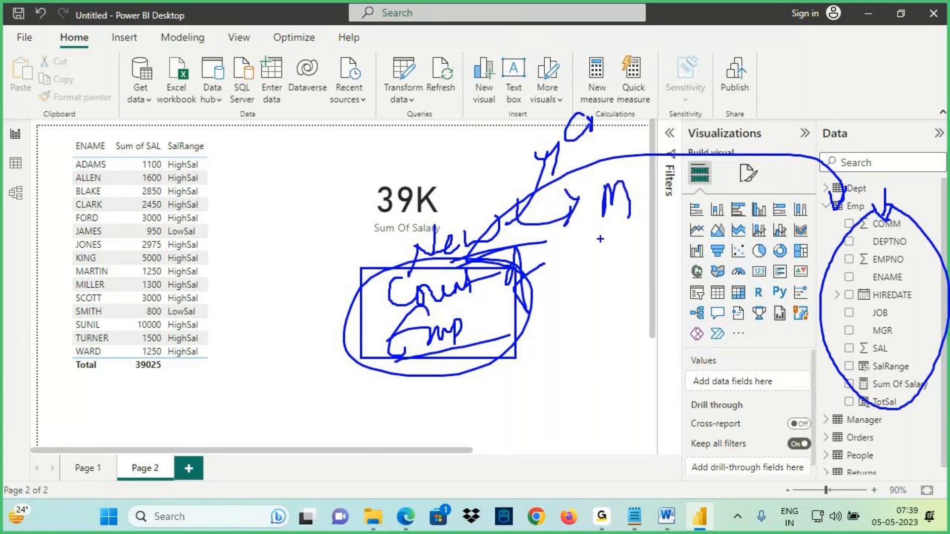
pyautogui.moveTo(490, 270)
pyautogui.mouseDown()
pyautogui.moveTo(396, 278)
pyautogui.moveTo(426, 271)
pyautogui.mouseUp()
pyautogui.moveTo(466, 337)
pyautogui.mouseDown()
pyautogui.moveTo(515, 353)
pyautogui.moveTo(495, 397)
pyautogui.mouseUp()
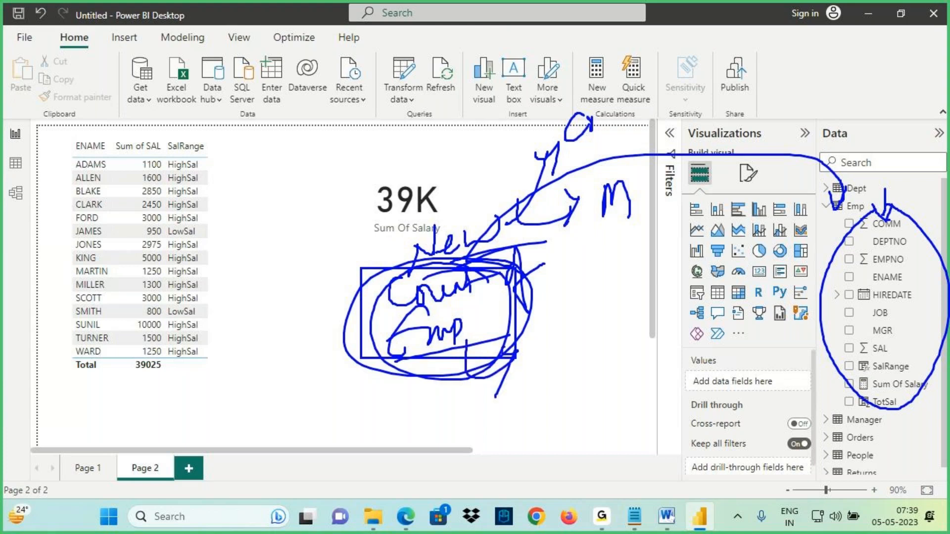
pyautogui.press('Escape')
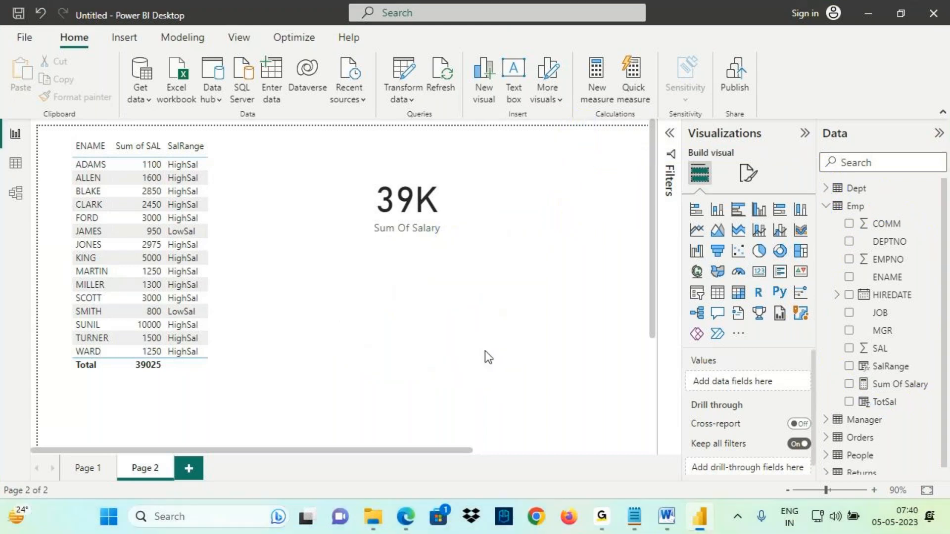
# - In Data view, create a new measure on the Emp table named Count Of Employees
pyautogui.click(15, 163)
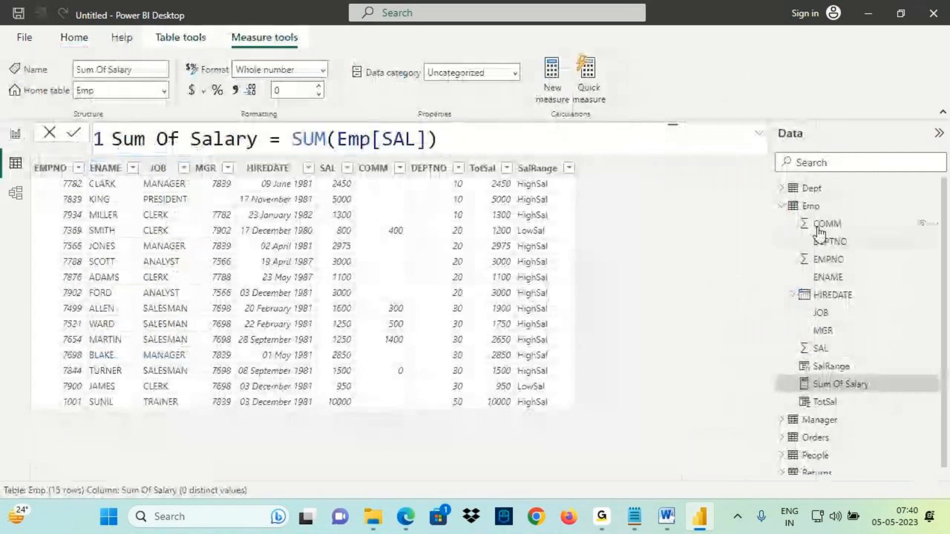
pyautogui.click(812, 207)
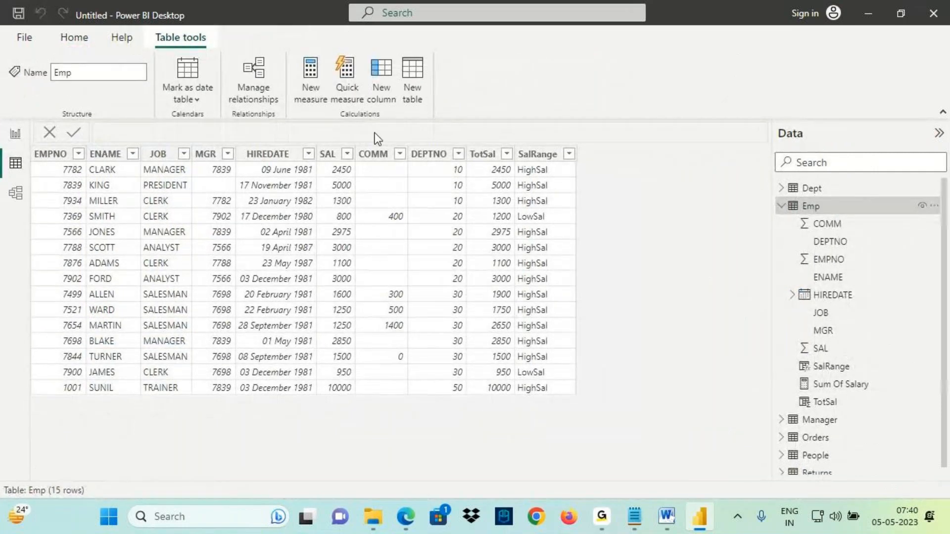
pyautogui.click(306, 79)
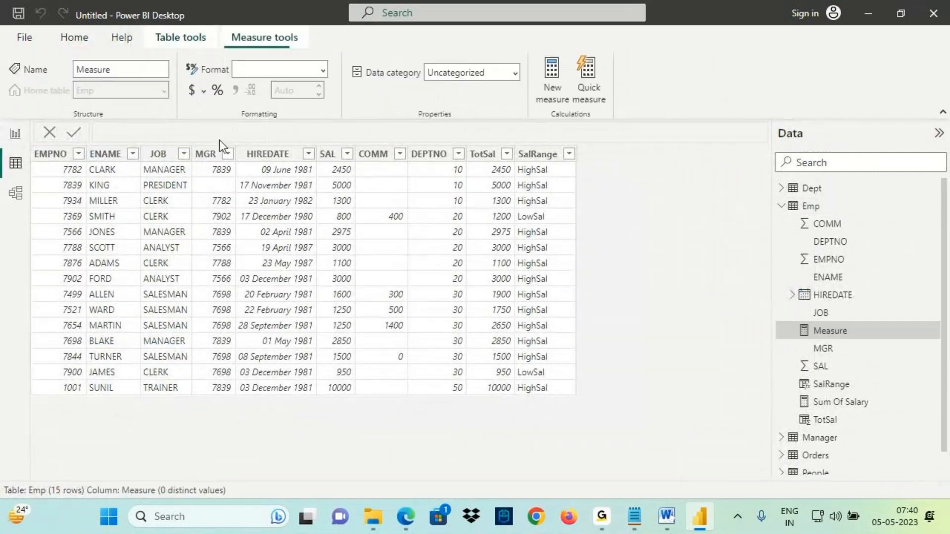
pyautogui.doubleClick(151, 139)
pyautogui.write('S')
pyautogui.press('BackSpace')
pyautogui.write('Count Of ')
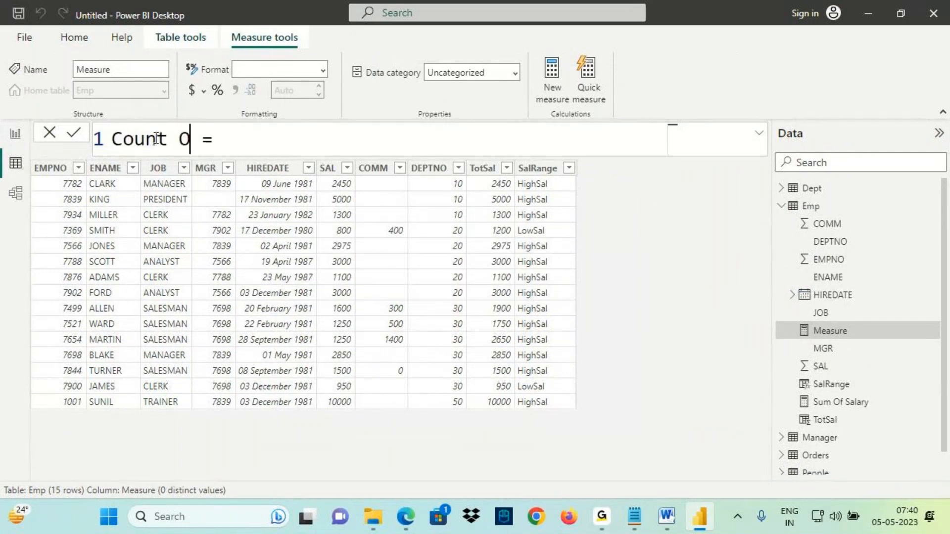
pyautogui.write('Employees')
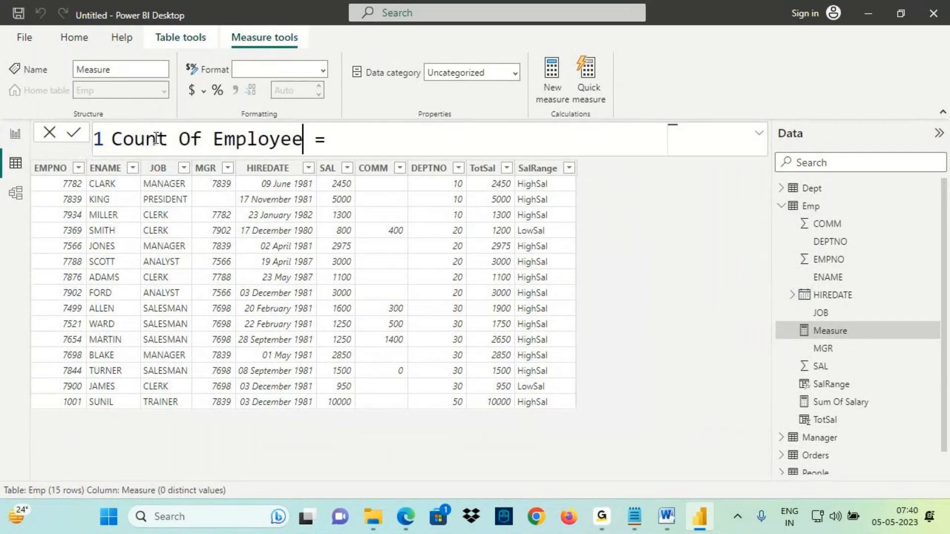
pyautogui.click(371, 143)
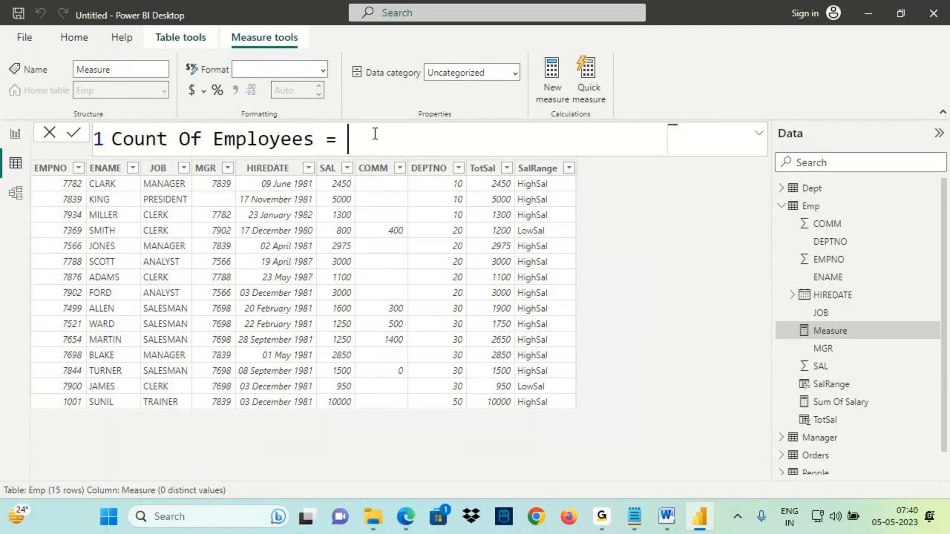
# - Define the Count Of Employees measure as COUNT(Emp[EMPNO]) and commit it
pyautogui.write('count')
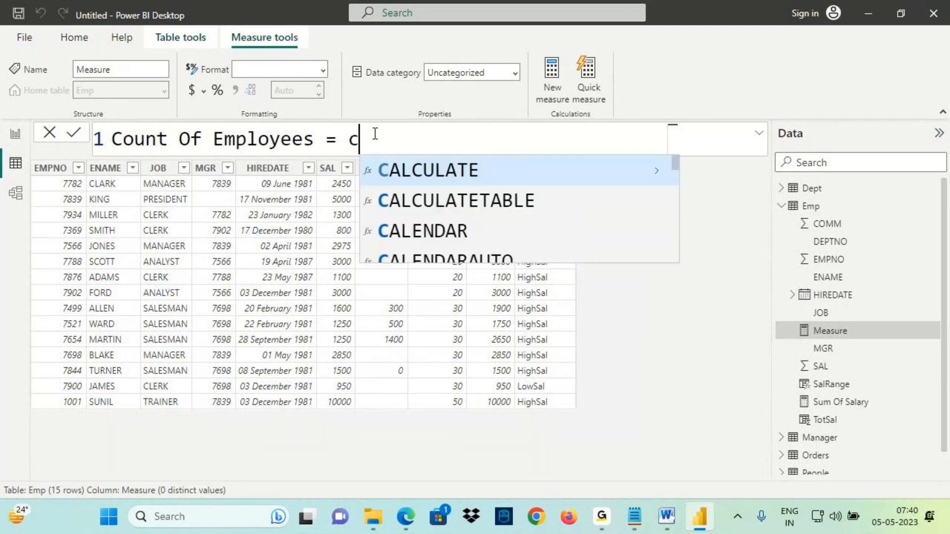
pyautogui.press('Tab')
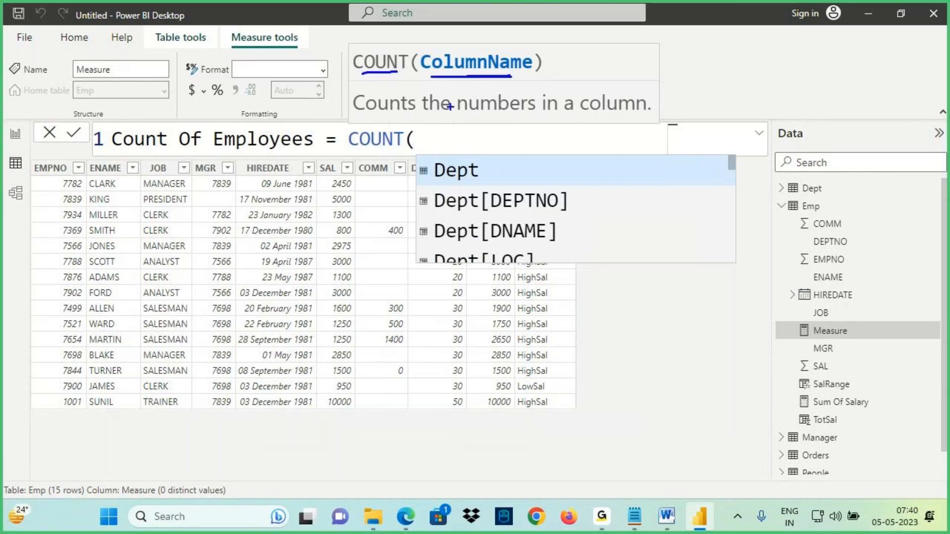
pyautogui.moveTo(391, 114); pyautogui.dragTo(416, 111)
pyautogui.moveTo(460, 117); pyautogui.dragTo(640, 123)
pyautogui.moveTo(31, 172)
pyautogui.mouseDown()
pyautogui.moveTo(74, 157)
pyautogui.moveTo(40, 164)
pyautogui.mouseUp()
pyautogui.press('Escape')
pyautogui.write('empn')
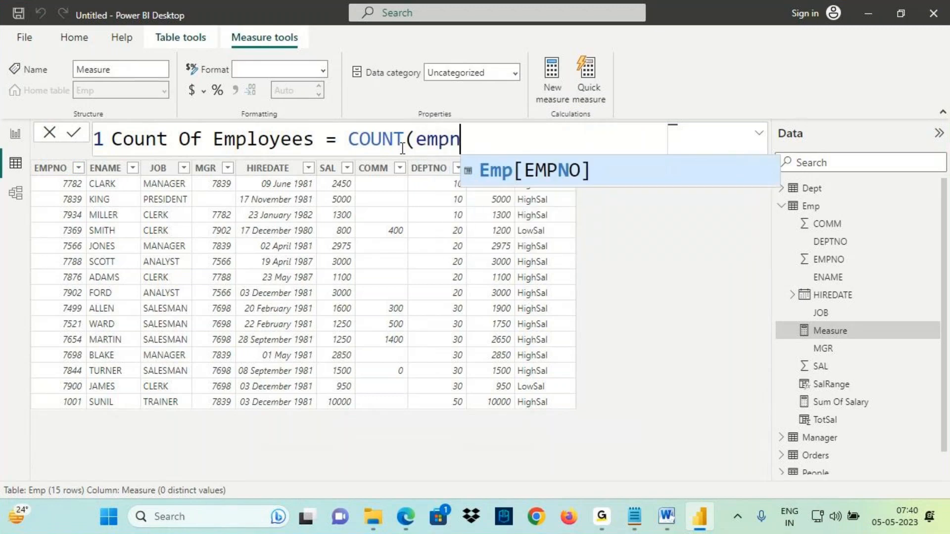
pyautogui.press('Tab')
pyautogui.write(')')
pyautogui.press('Return')
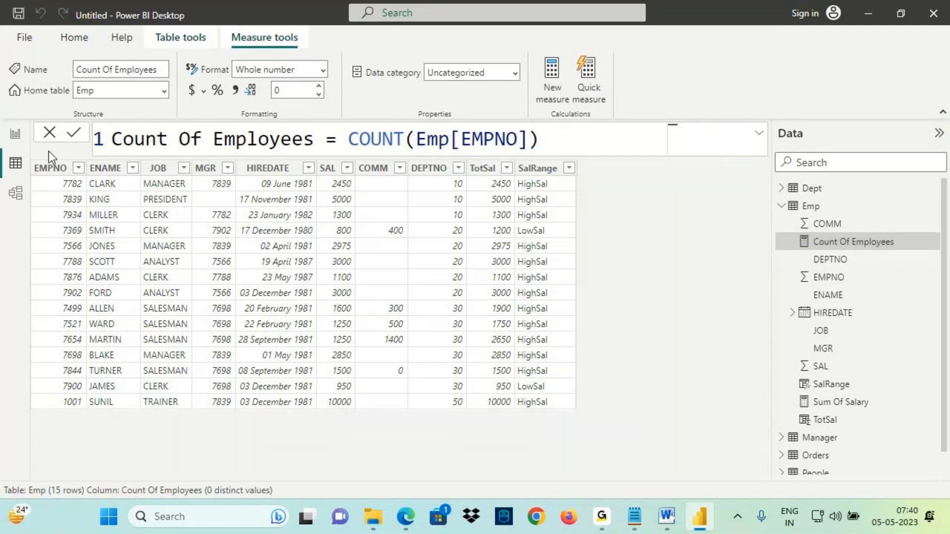
# - Switch to Report view and move the Sum Of Salary card higher on the page
pyautogui.click(15, 134)
pyautogui.click(299, 284)
pyautogui.click(422, 240)
pyautogui.moveTo(487, 264); pyautogui.dragTo(437, 213)
pyautogui.click(410, 241)
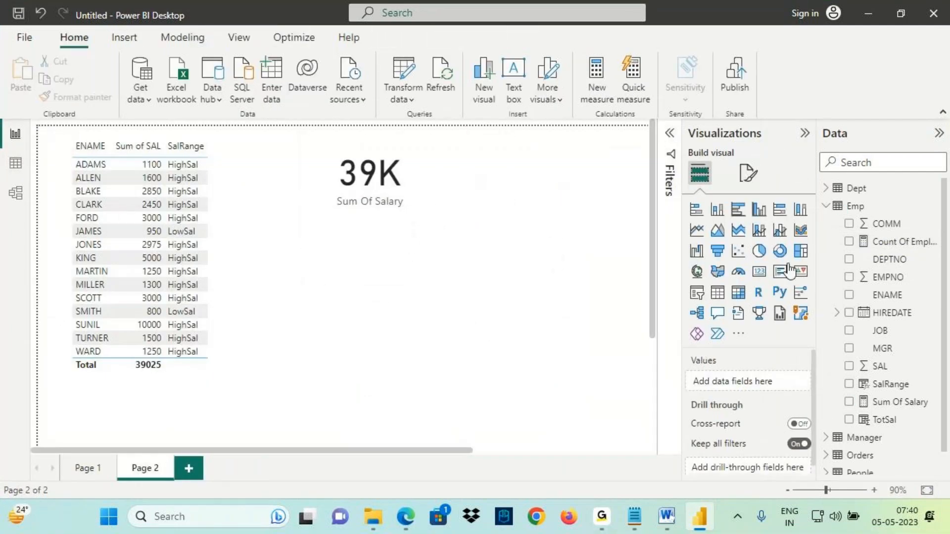
# - Add a second card visual below it showing the Count Of Employees measure
pyautogui.click(761, 276)
pyautogui.moveTo(189, 400); pyautogui.dragTo(483, 222)
pyautogui.moveTo(898, 243); pyautogui.dragTo(461, 341)
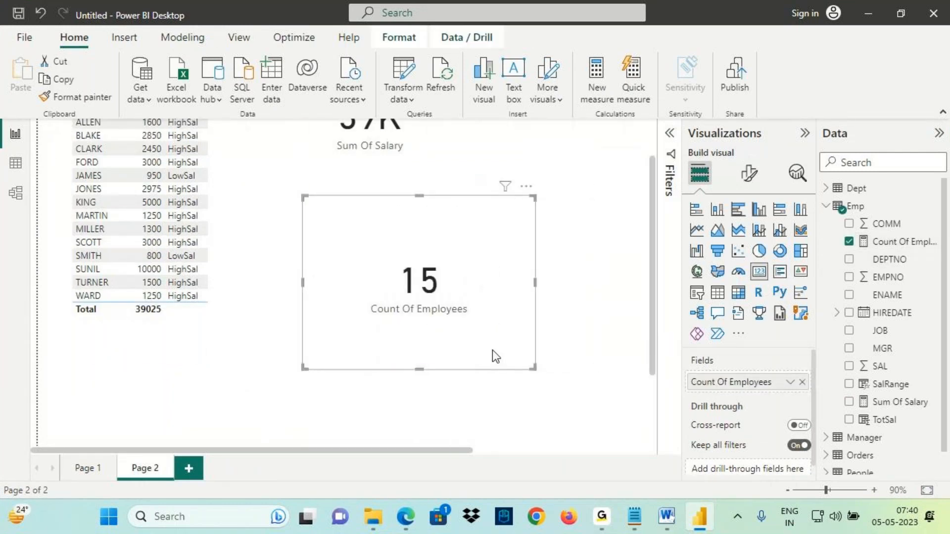
pyautogui.hotkey('ctrl', '2')
pyautogui.moveTo(386, 312)
pyautogui.mouseDown()
pyautogui.moveTo(452, 317)
pyautogui.moveTo(386, 270)
pyautogui.moveTo(442, 316)
pyautogui.mouseUp()
pyautogui.press('Escape')
pyautogui.scroll(2, 451, 307)
pyautogui.hotkey('ctrl', '2')
pyautogui.moveTo(333, 186)
pyautogui.mouseDown()
pyautogui.moveTo(407, 186)
pyautogui.moveTo(326, 194)
pyautogui.moveTo(349, 142)
pyautogui.mouseUp()
pyautogui.moveTo(372, 109)
pyautogui.mouseDown()
pyautogui.moveTo(372, 156)
pyautogui.moveTo(399, 127)
pyautogui.mouseUp()
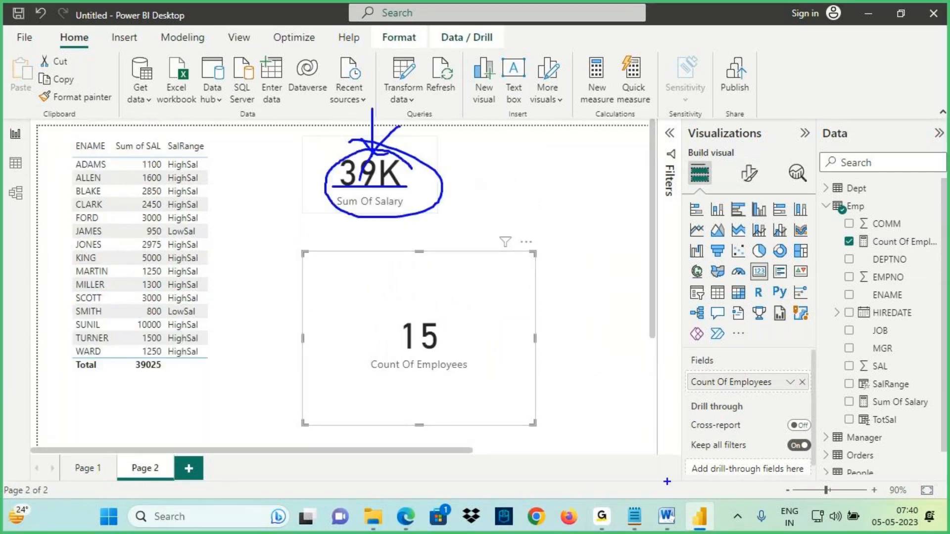
pyautogui.press('Escape')
# - Switch to the notes and add "Count Employees" after "Sum Of Salary" in the measures example line
pyautogui.hotkey('alt', 'Tab')
pyautogui.scroll(-2, 140, 336)
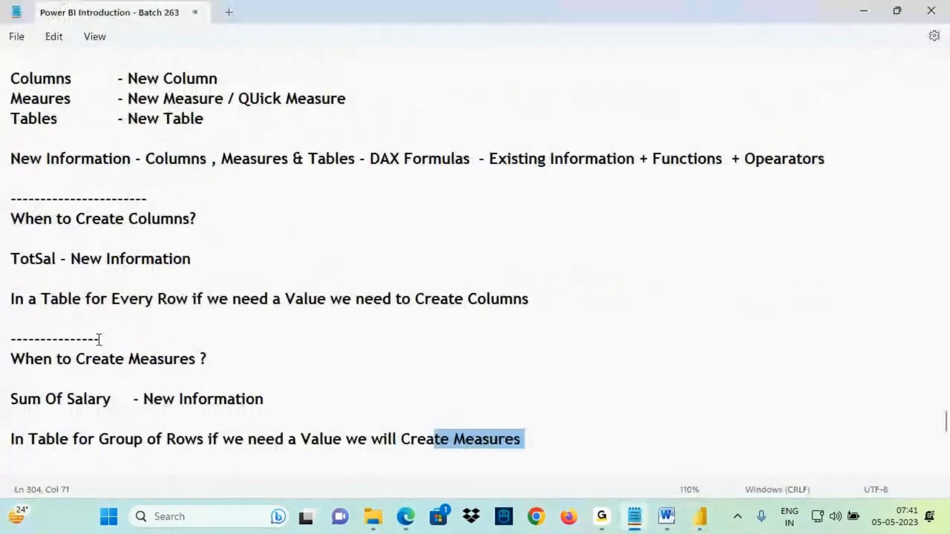
pyautogui.scroll(-3, 99, 364)
pyautogui.moveTo(46, 221); pyautogui.dragTo(83, 219)
pyautogui.click(111, 219)
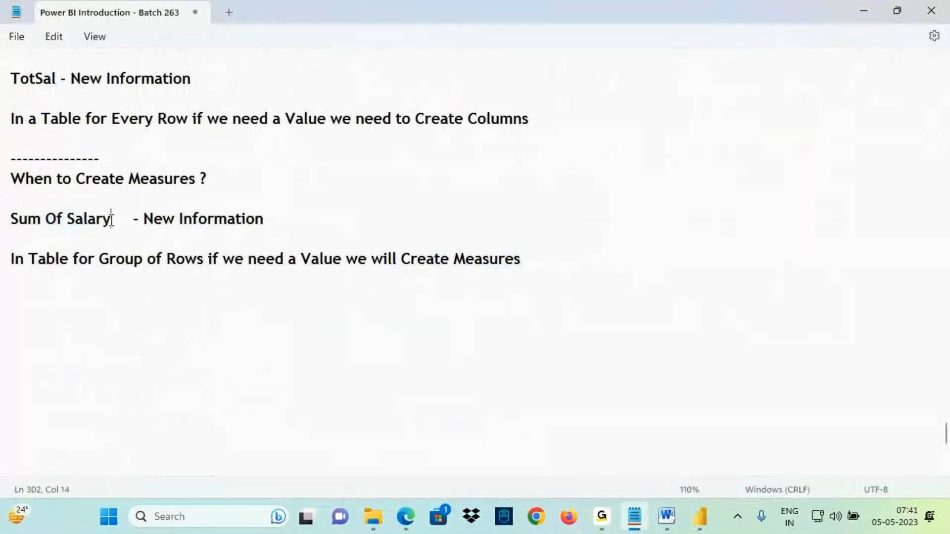
pyautogui.write(', Count ')
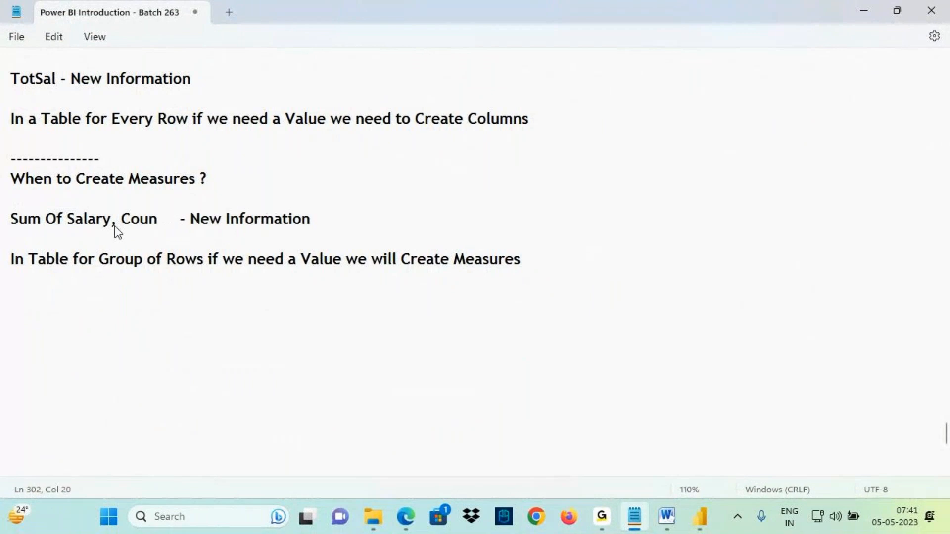
pyautogui.write('Employe')
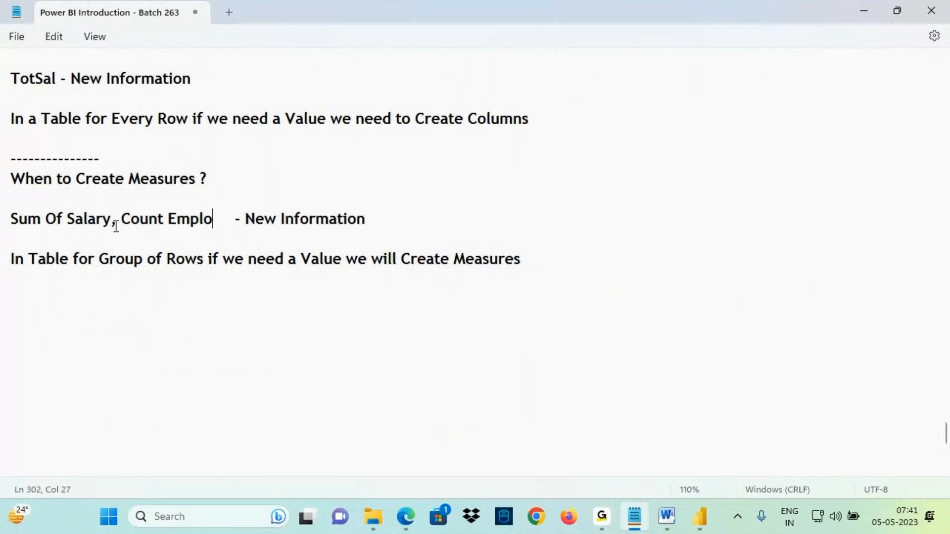
pyautogui.write('es')
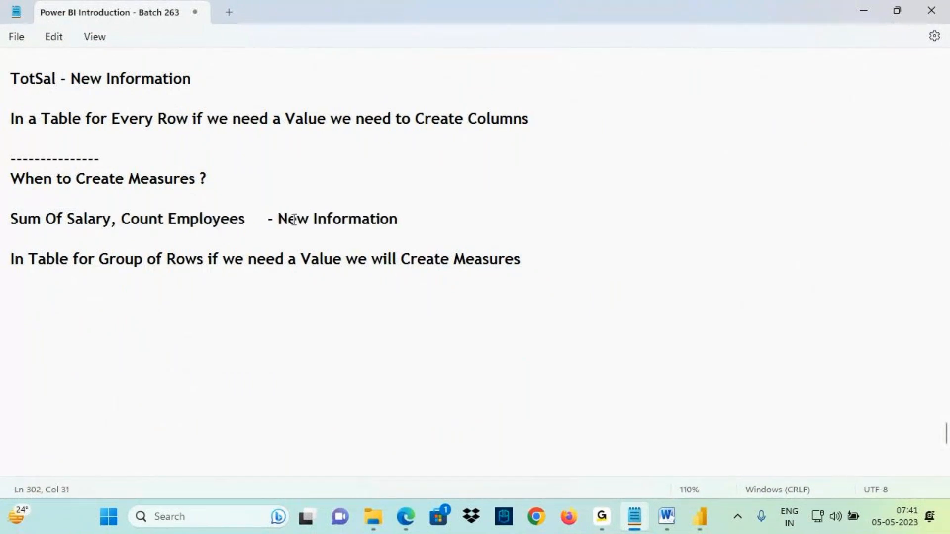
pyautogui.moveTo(297, 219); pyautogui.dragTo(358, 220)
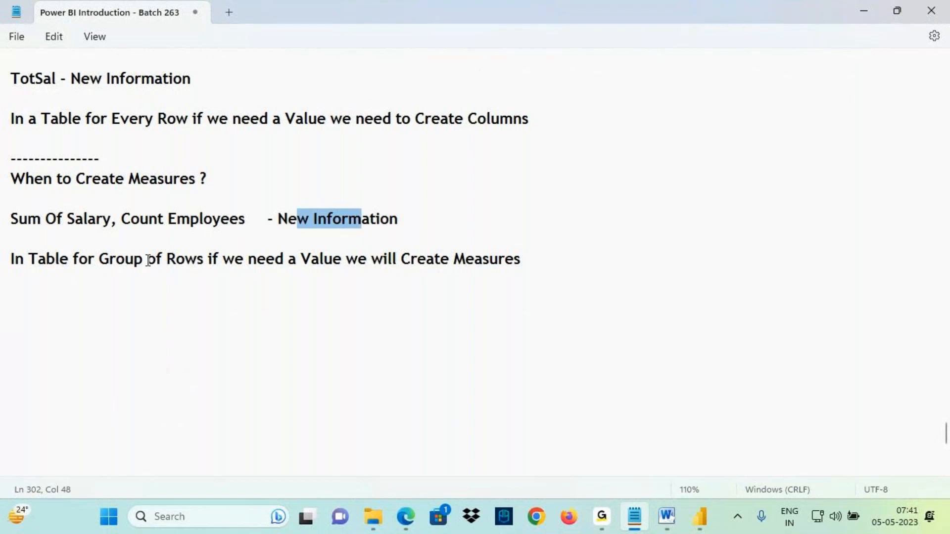
pyautogui.click(309, 217)
pyautogui.moveTo(147, 259); pyautogui.dragTo(337, 261)
pyautogui.moveTo(474, 260); pyautogui.dragTo(539, 261)
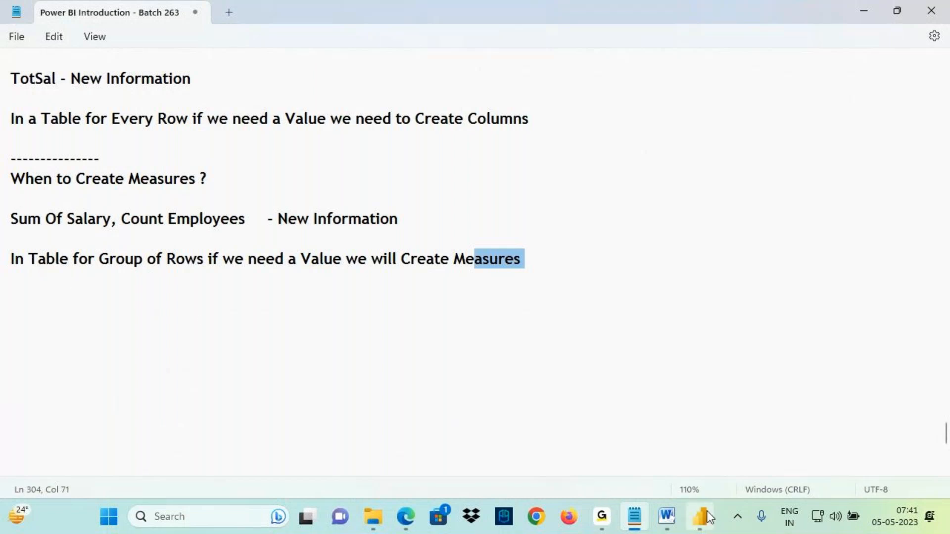
pyautogui.moveTo(713, 527)
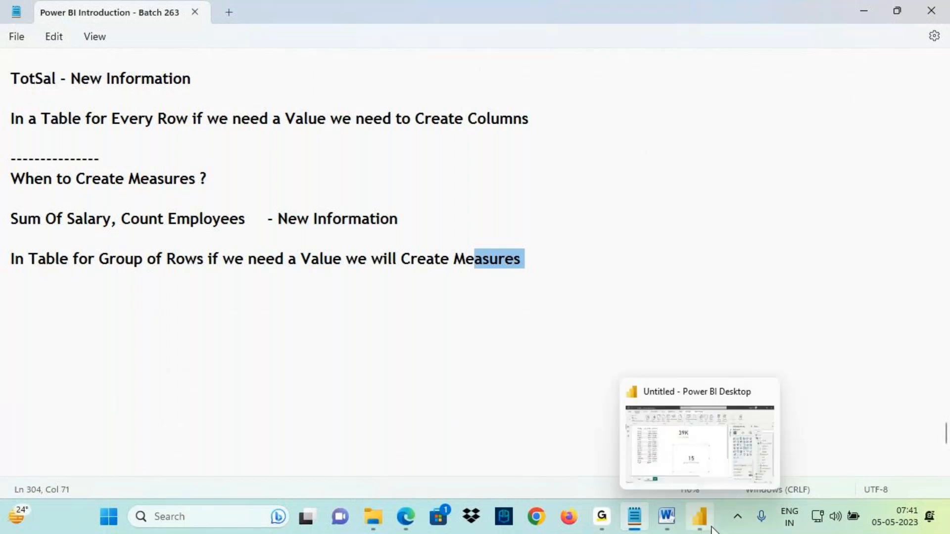
pyautogui.moveTo(130, 178); pyautogui.dragTo(206, 177)
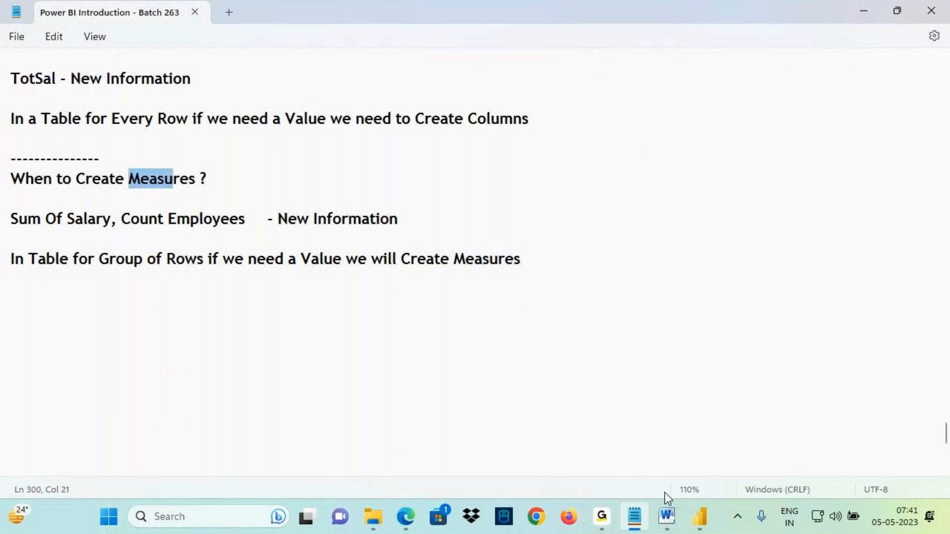
# - Add a "Types of Measures" heading with a numbered list: "1. Implicit Measures" and "2. Explicit Measures"
pyautogui.click(67, 306)
pyautogui.write('Ty')
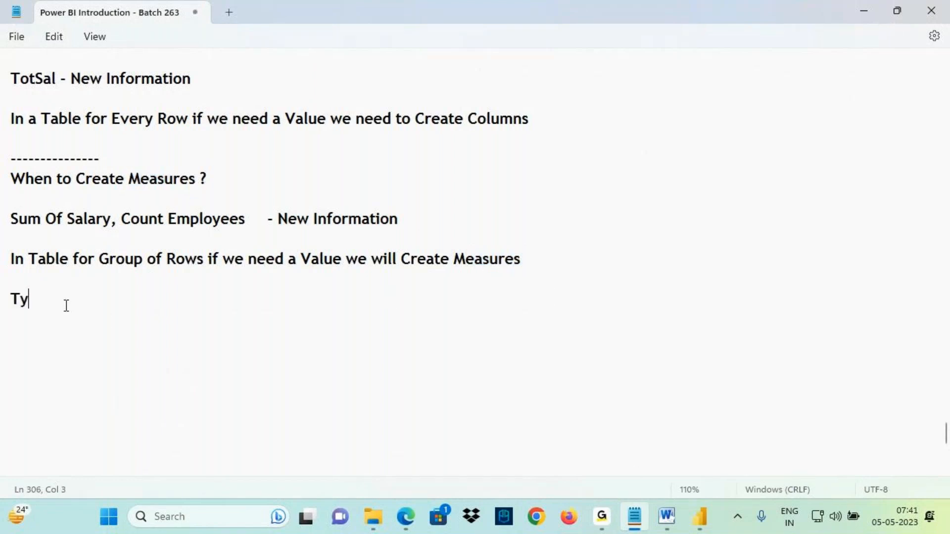
pyautogui.write('pes of Measures')
pyautogui.press('Return')
pyautogui.press('Return')
pyautogui.write('1. Implic')
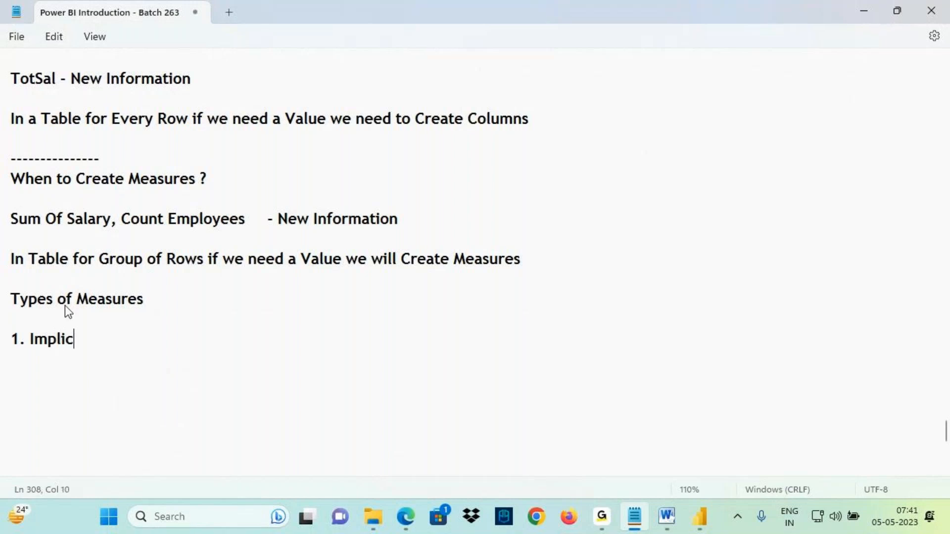
pyautogui.write('it Measures')
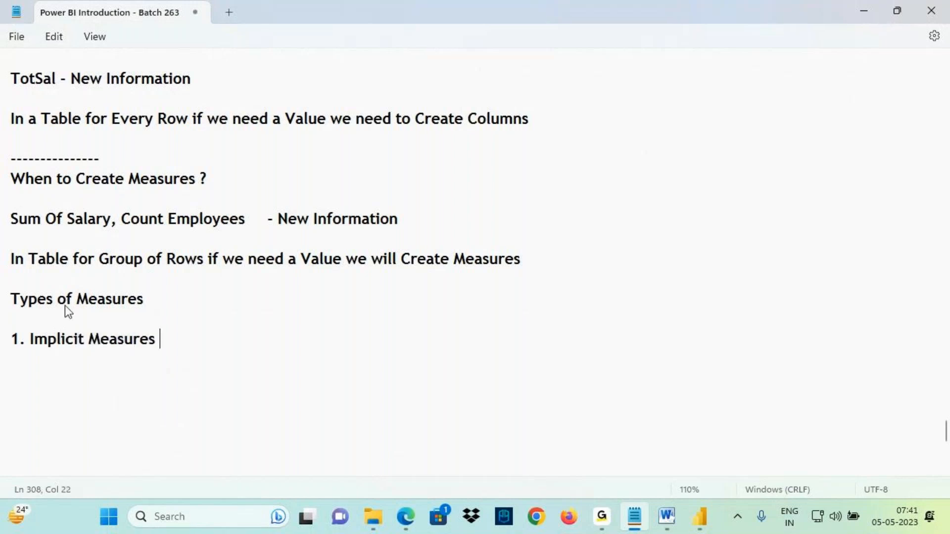
pyautogui.press('Return')
pyautogui.write('2. Explicit ')
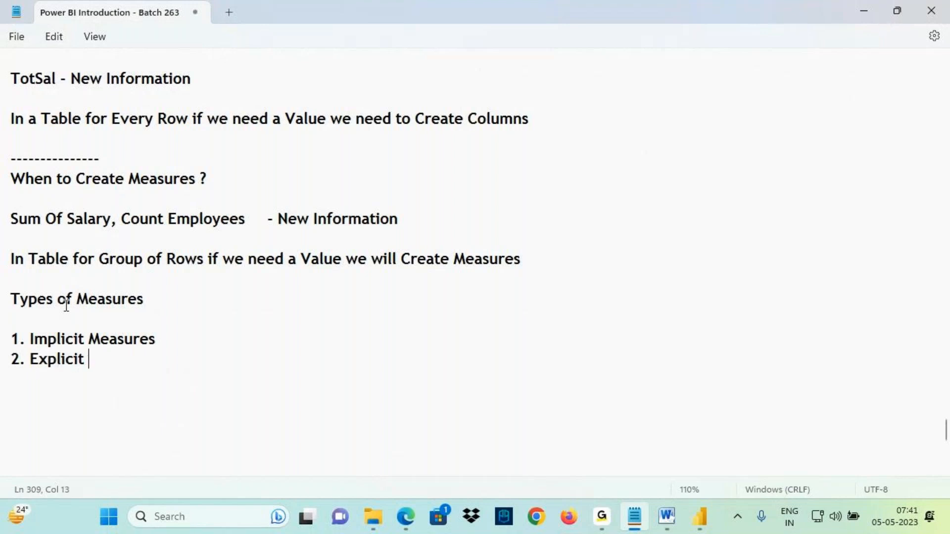
pyautogui.write('Measures')
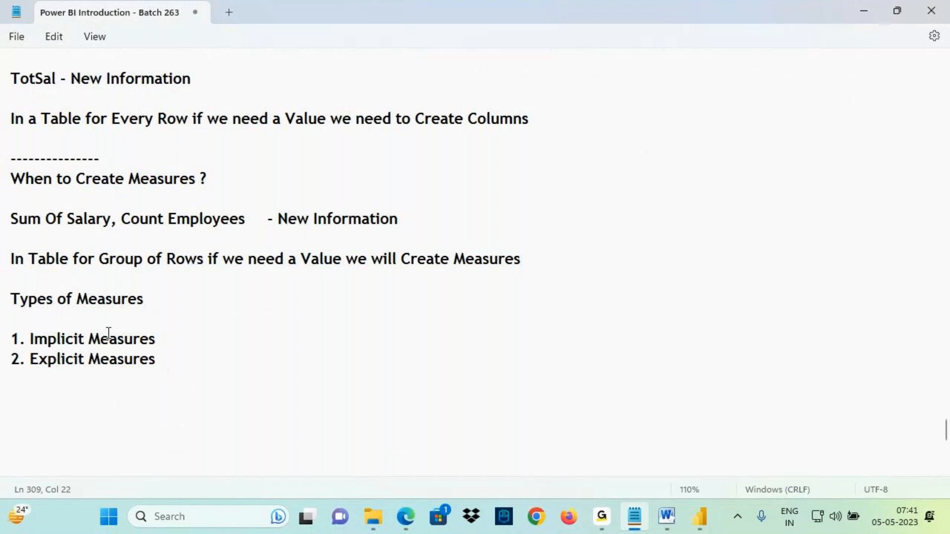
pyautogui.moveTo(13, 259); pyautogui.dragTo(526, 264)
pyautogui.click(94, 276)
pyautogui.hotkey('ctrl', '2')
pyautogui.moveTo(124, 188); pyautogui.dragTo(188, 190)
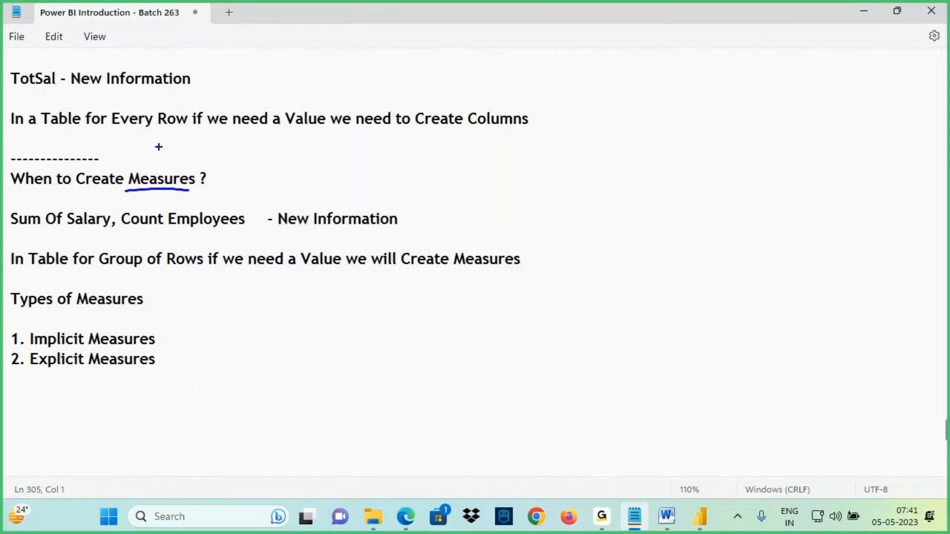
pyautogui.moveTo(169, 159); pyautogui.dragTo(153, 156)
pyautogui.moveTo(134, 190); pyautogui.dragTo(199, 188)
pyautogui.moveTo(8, 247)
pyautogui.mouseDown()
pyautogui.moveTo(534, 274)
pyautogui.moveTo(674, 196)
pyautogui.mouseUp()
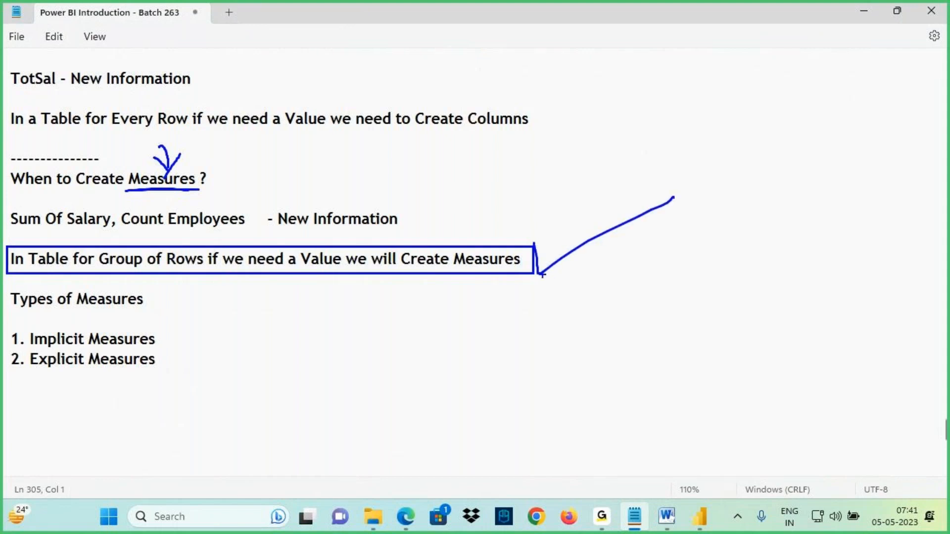
pyautogui.press('Escape')
# - Add the line "When ever we need to Perform Aggregate Calculations , Percentages we will Create Measures" below the group-of-rows rule
pyautogui.click(526, 256)
pyautogui.press('Return')
pyautogui.write('When e')
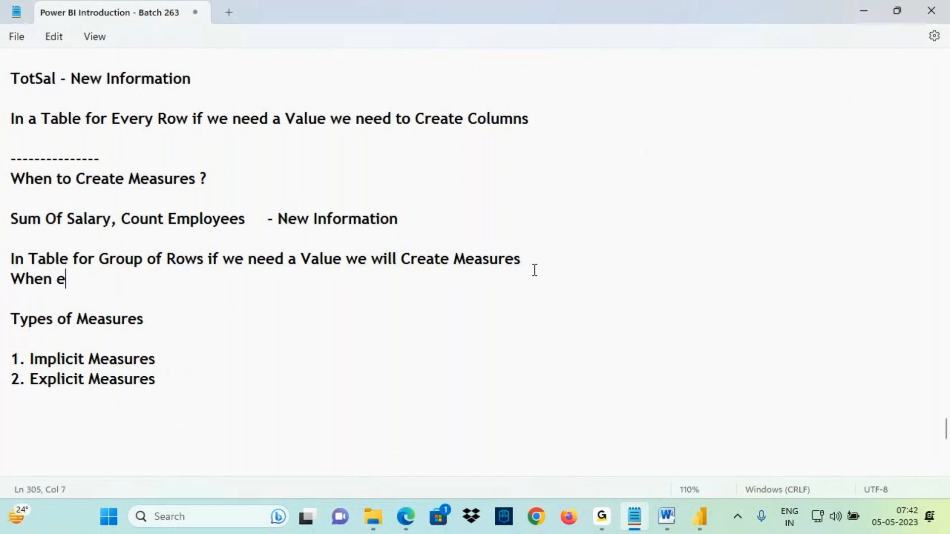
pyautogui.write('ver we need t')
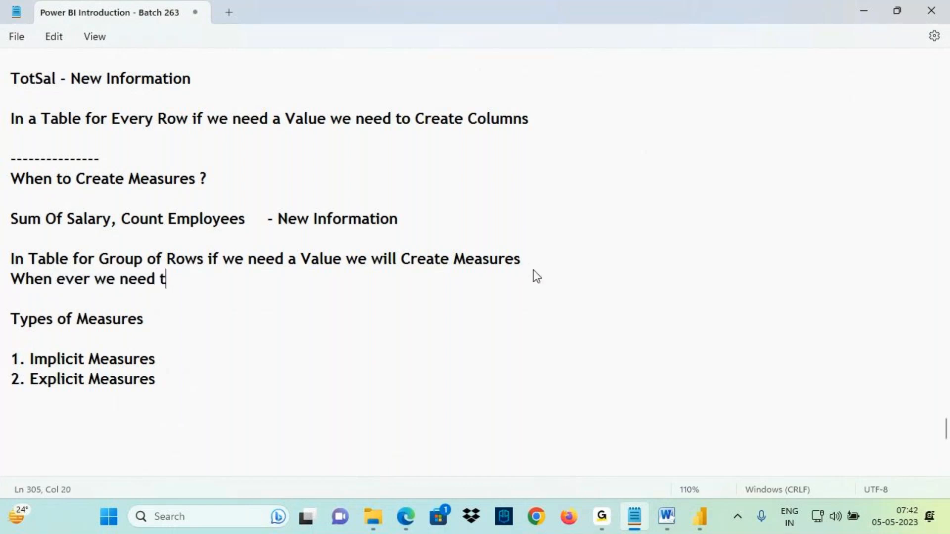
pyautogui.write('o Perform ')
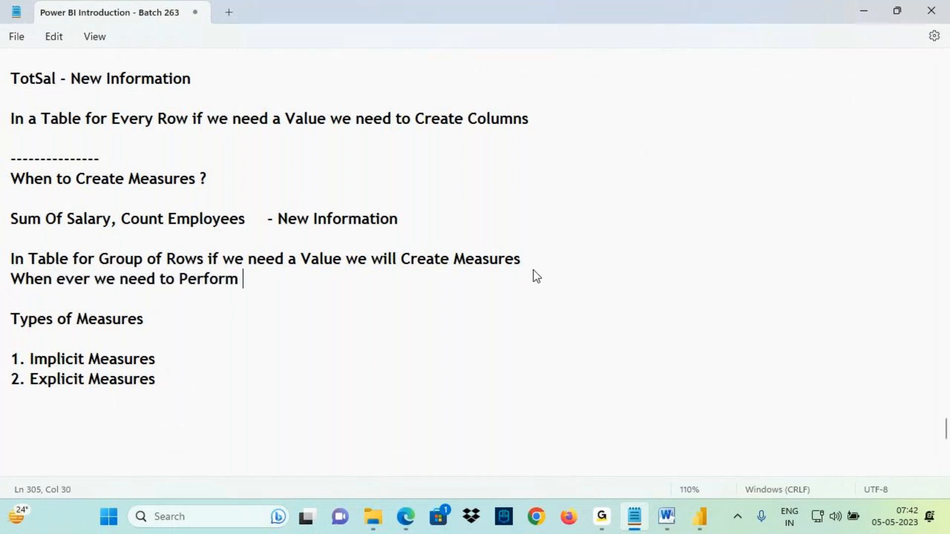
pyautogui.write('Aggrega')
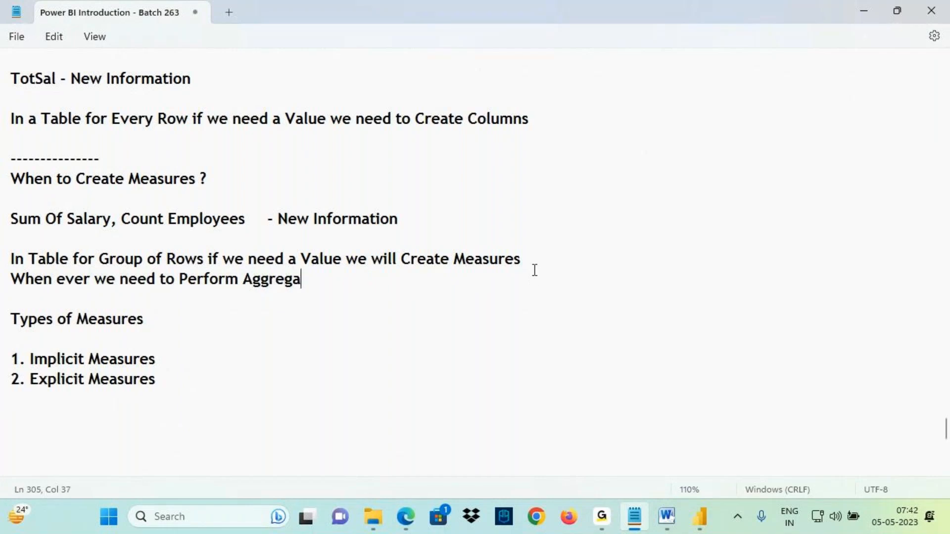
pyautogui.write('te Calculatio')
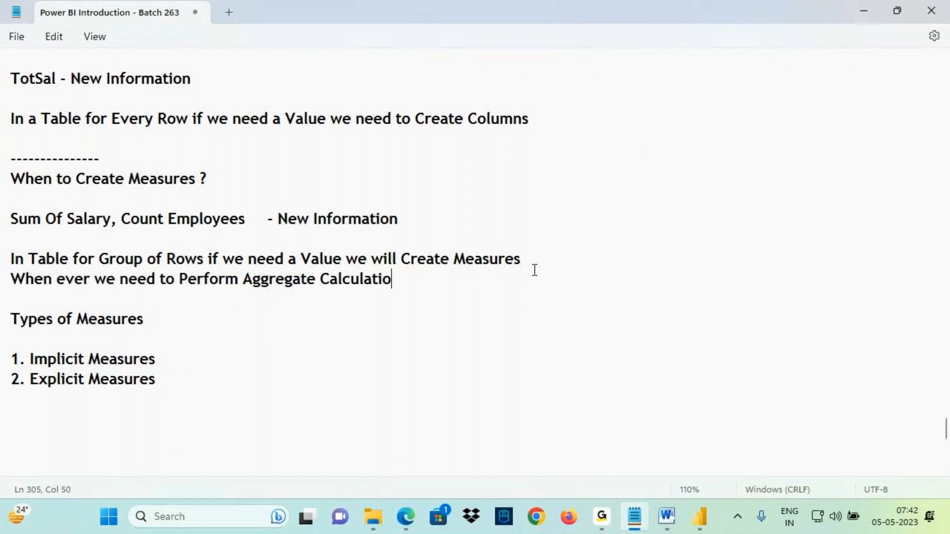
pyautogui.write('ns , Percen')
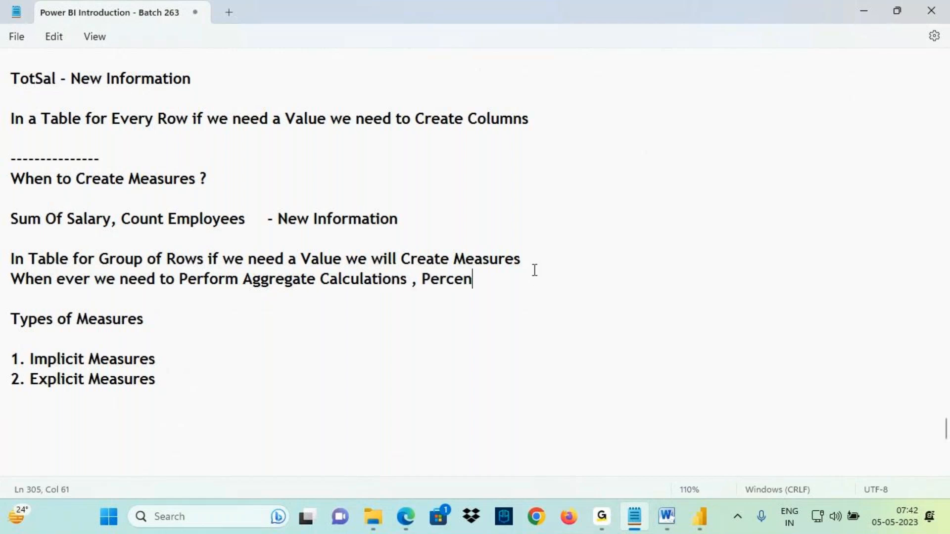
pyautogui.write('tages we wi')
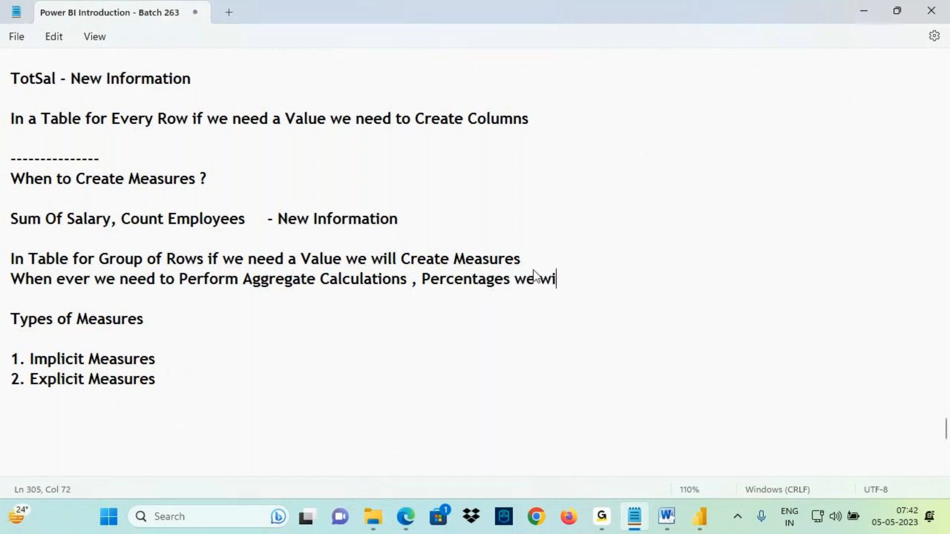
pyautogui.write('ll Create measures')
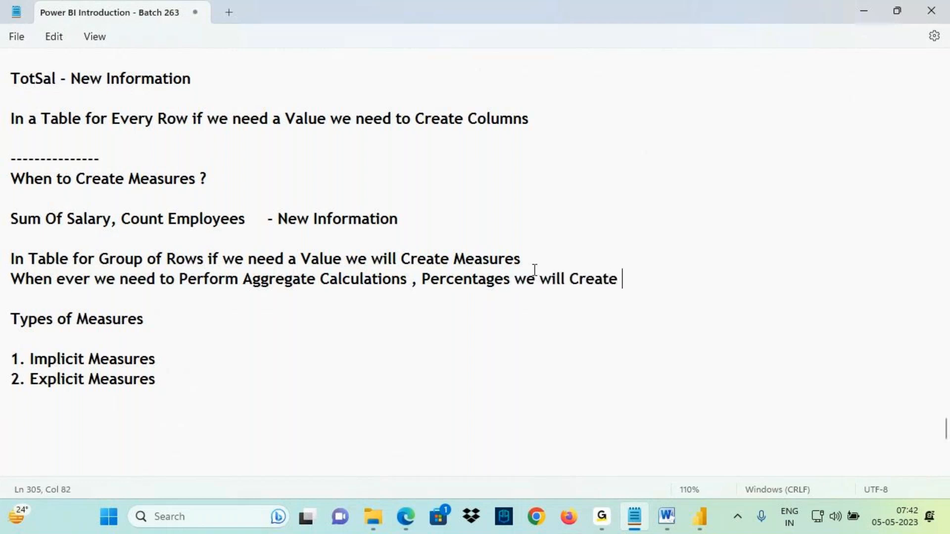
pyautogui.press('BackSpace')
pyautogui.press('BackSpace')
pyautogui.press('BackSpace')
pyautogui.press('BackSpace')
pyautogui.press('BackSpace')
pyautogui.press('BackSpace')
pyautogui.press('BackSpace')
pyautogui.press('BackSpace')
pyautogui.press('BackSpace')
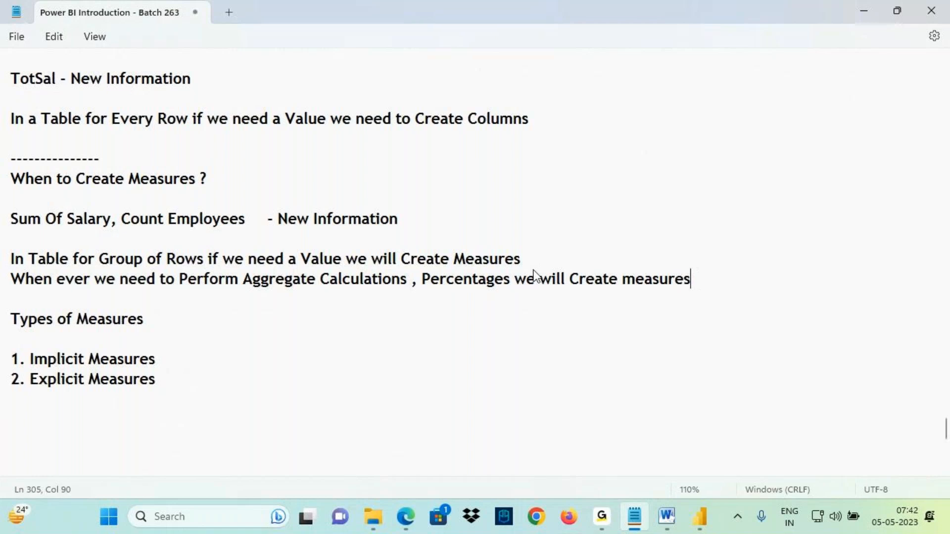
pyautogui.write('Measures')
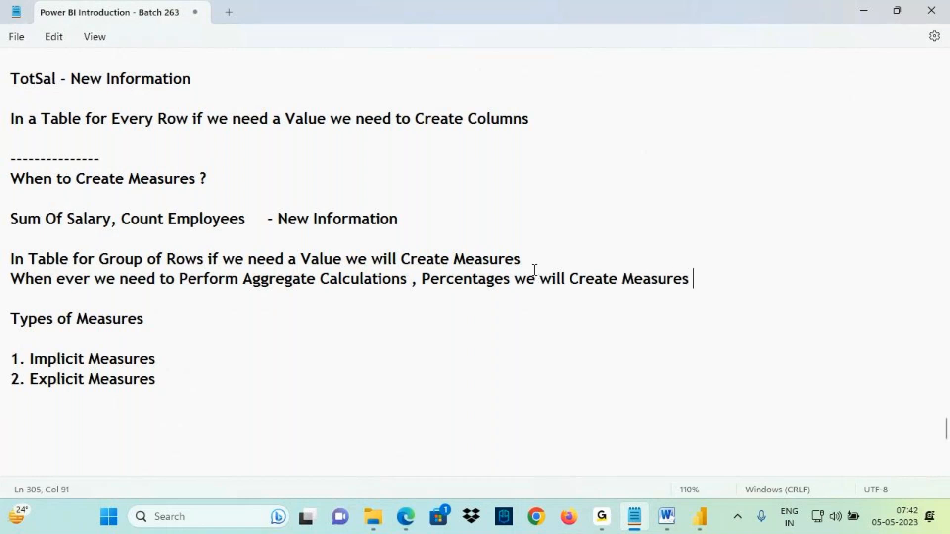
pyautogui.hotkey('ctrl', '2')
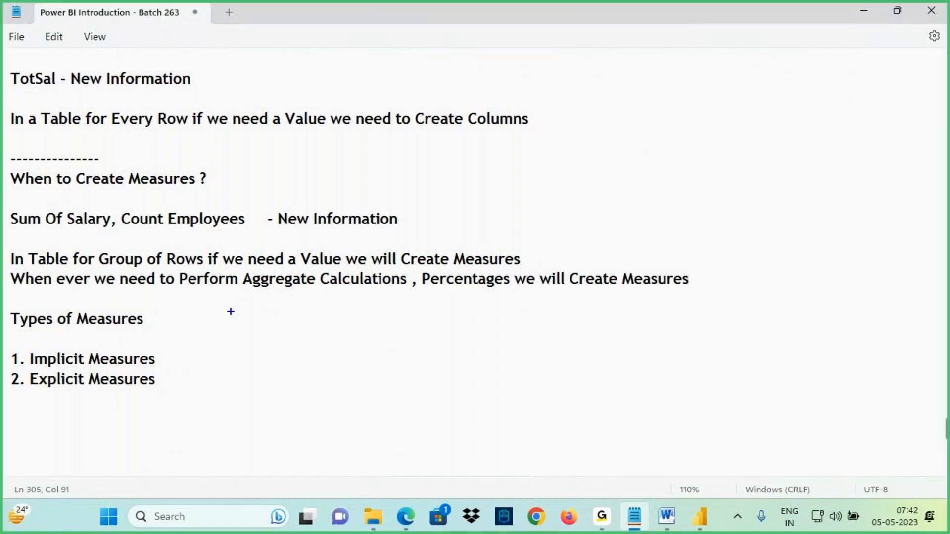
pyautogui.moveTo(256, 287)
pyautogui.mouseDown()
pyautogui.moveTo(324, 296)
pyautogui.moveTo(275, 270)
pyautogui.moveTo(242, 293)
pyautogui.mouseUp()
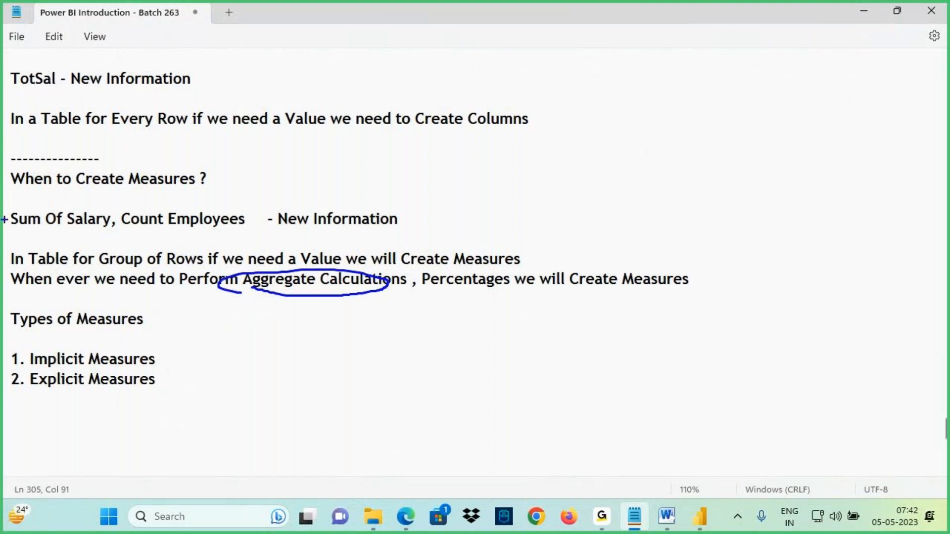
pyautogui.moveTo(9, 229); pyautogui.dragTo(98, 233)
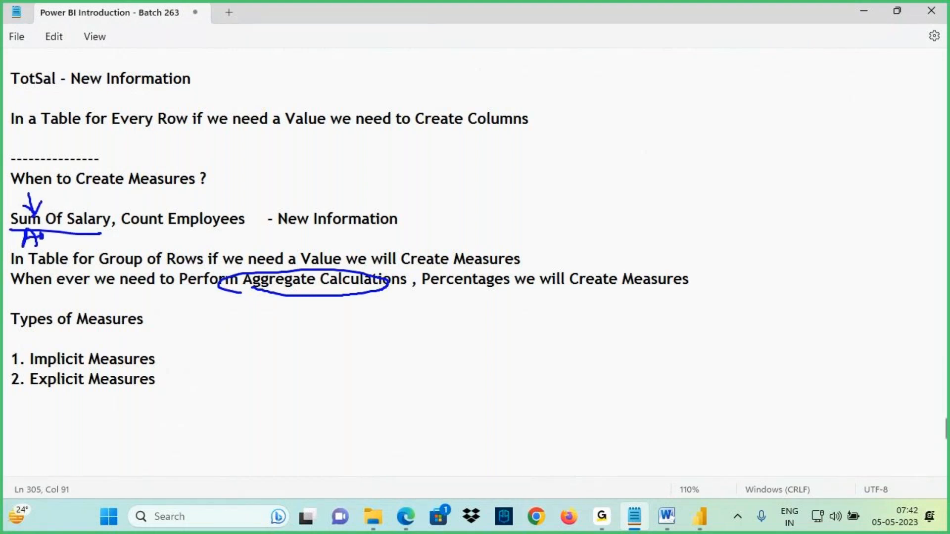
pyautogui.moveTo(135, 232)
pyautogui.mouseDown()
pyautogui.moveTo(174, 228)
pyautogui.moveTo(159, 226)
pyautogui.moveTo(169, 202)
pyautogui.moveTo(168, 226)
pyautogui.mouseUp()
pyautogui.moveTo(179, 196); pyautogui.dragTo(174, 235)
pyautogui.moveTo(262, 288); pyautogui.dragTo(391, 293)
pyautogui.moveTo(295, 285); pyautogui.dragTo(509, 288)
pyautogui.moveTo(436, 290)
pyautogui.mouseDown()
pyautogui.moveTo(482, 287)
pyautogui.moveTo(471, 321)
pyautogui.mouseUp()
pyautogui.moveTo(469, 292)
pyautogui.mouseDown()
pyautogui.moveTo(451, 311)
pyautogui.moveTo(480, 312)
pyautogui.mouseUp()
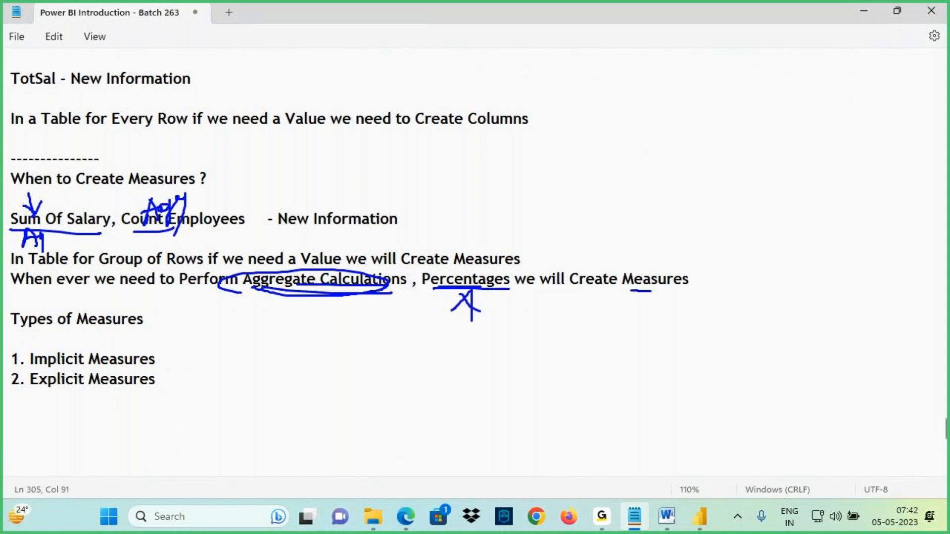
pyautogui.moveTo(688, 280); pyautogui.dragTo(633, 291)
pyautogui.press('Escape')
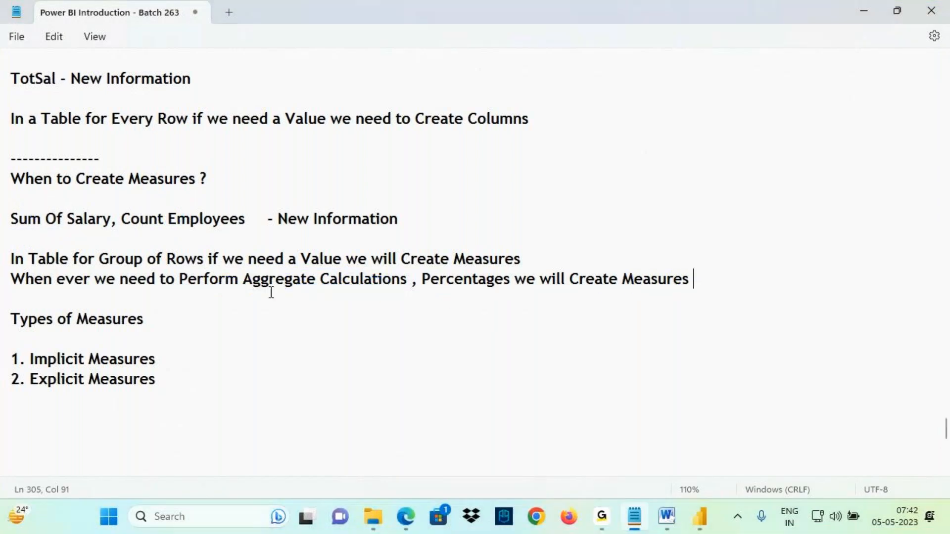
pyautogui.hotkey('ctrl', '2')
pyautogui.moveTo(241, 269)
pyautogui.mouseDown()
pyautogui.moveTo(482, 308)
pyautogui.moveTo(446, 264)
pyautogui.moveTo(336, 262)
pyautogui.moveTo(246, 290)
pyautogui.mouseUp()
pyautogui.moveTo(94, 249); pyautogui.dragTo(207, 271)
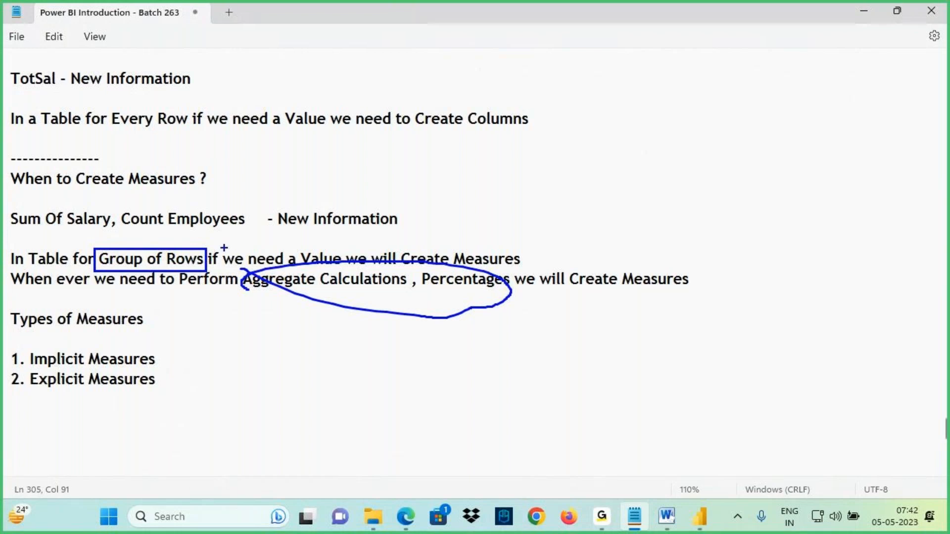
pyautogui.moveTo(40, 292); pyautogui.dragTo(129, 291)
pyautogui.moveTo(712, 272); pyautogui.dragTo(774, 264)
pyautogui.moveTo(523, 249); pyautogui.dragTo(631, 219)
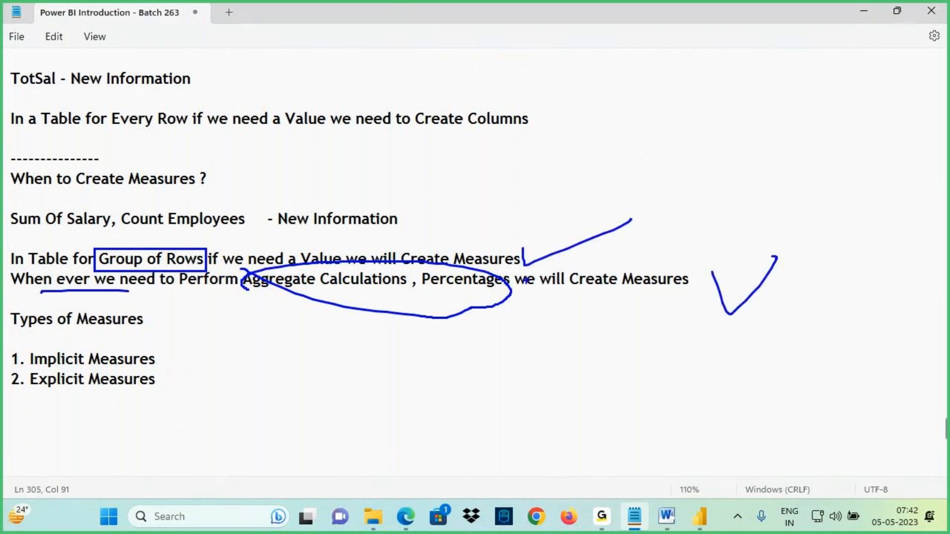
pyautogui.press('Escape')
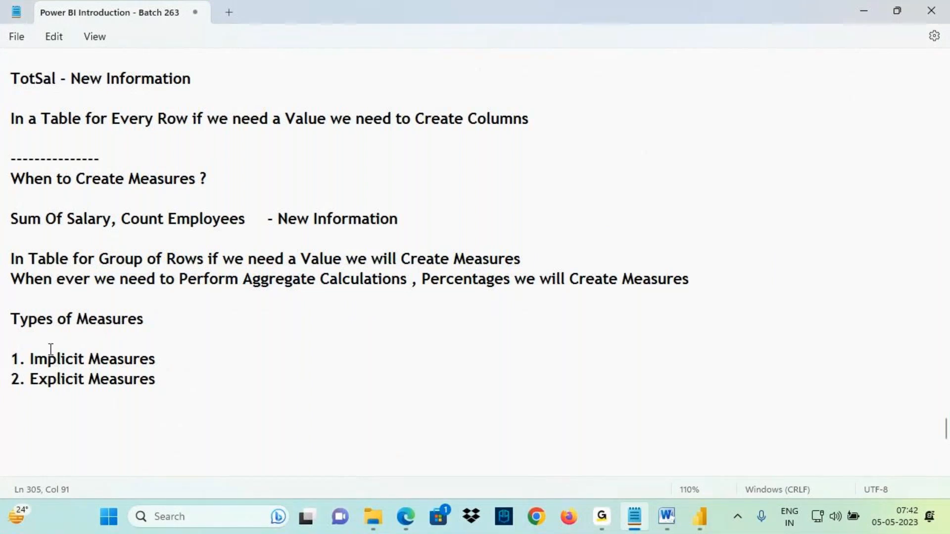
pyautogui.moveTo(38, 323); pyautogui.dragTo(168, 317)
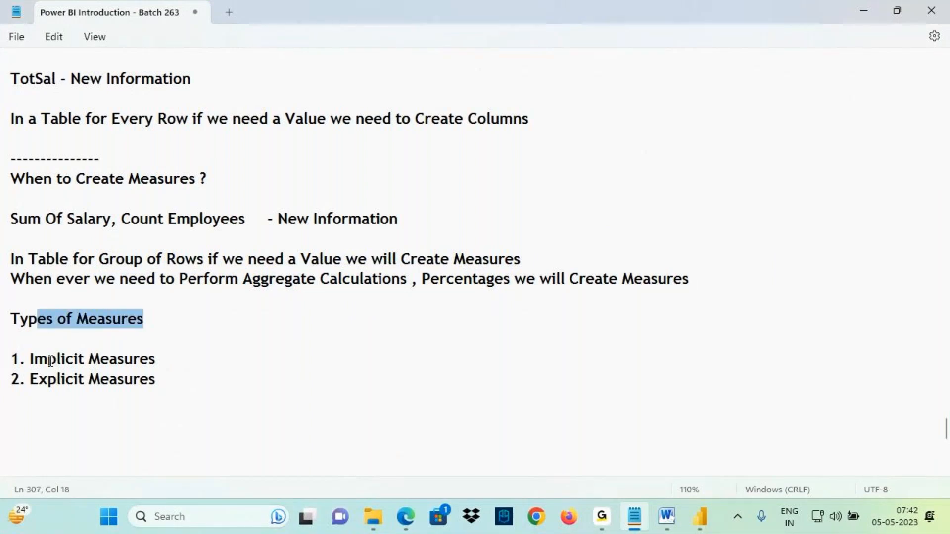
# - Insert blank lines between the "1. Implicit Measures" and "2. Explicit Measures" items in the notes
pyautogui.moveTo(47, 360); pyautogui.dragTo(180, 363)
pyautogui.click(181, 363)
pyautogui.press('Return')
pyautogui.press('Return')
pyautogui.press('Return')
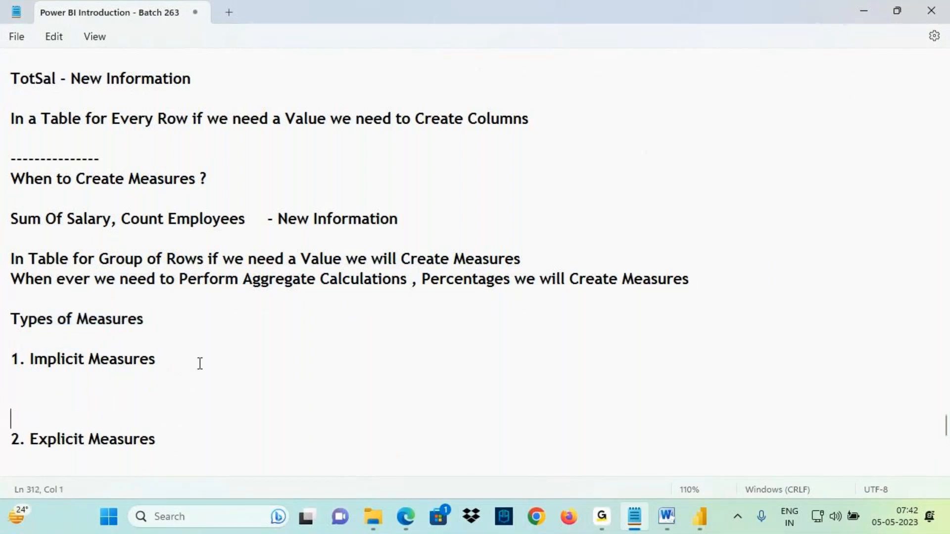
pyautogui.scroll(-2, 183, 316)
pyautogui.press('Up')
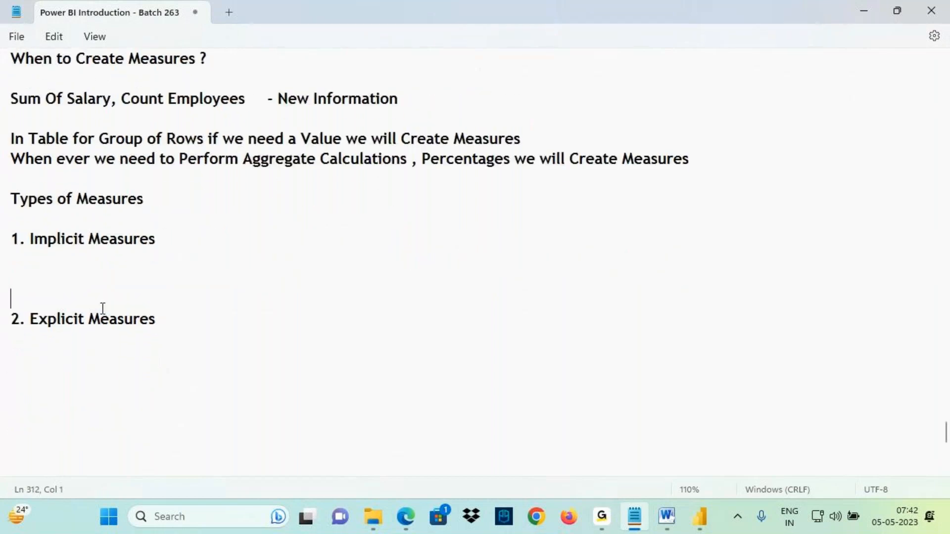
pyautogui.hotkey('ctrl', '2')
pyautogui.moveTo(255, 175); pyautogui.dragTo(376, 165)
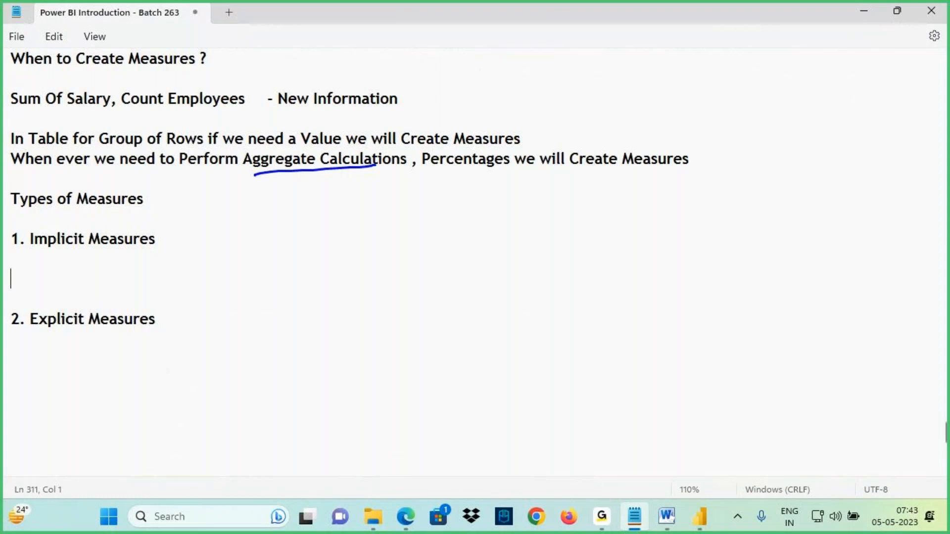
pyautogui.press('Escape')
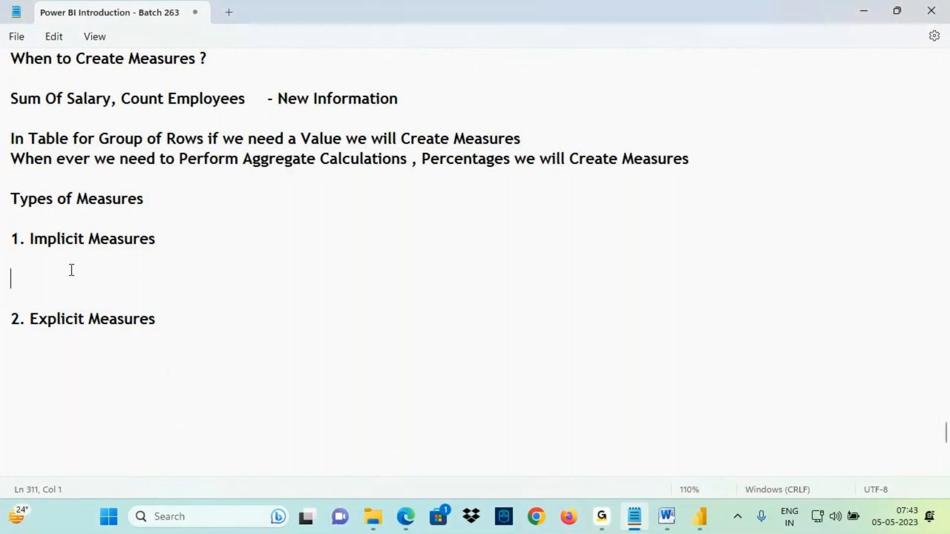
# - Write the line "Without Writing Formula if we Show a Measure Value we call Implicit Measures" under the Implicit Measures item
pyautogui.write('Without ')
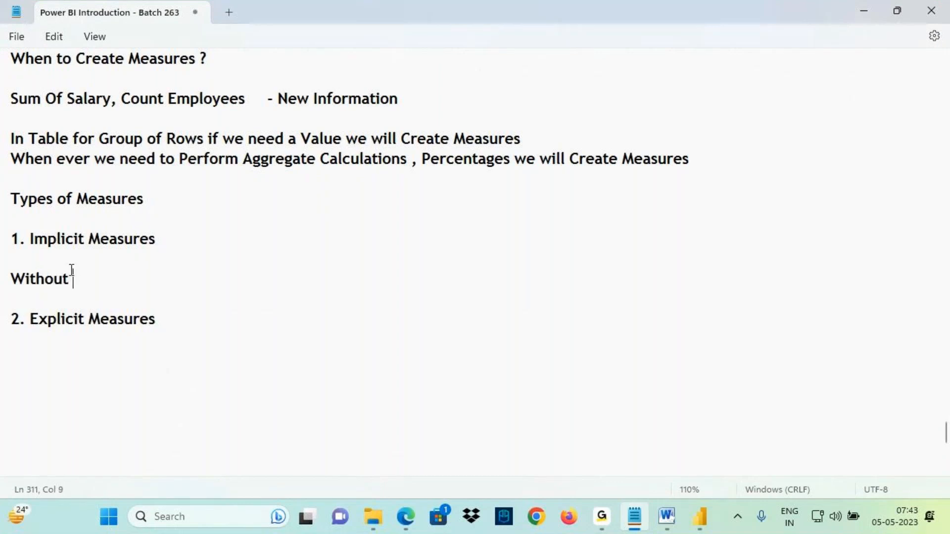
pyautogui.write('Writing Formula if we Show a Measure Value we call')
pyautogui.write('I')
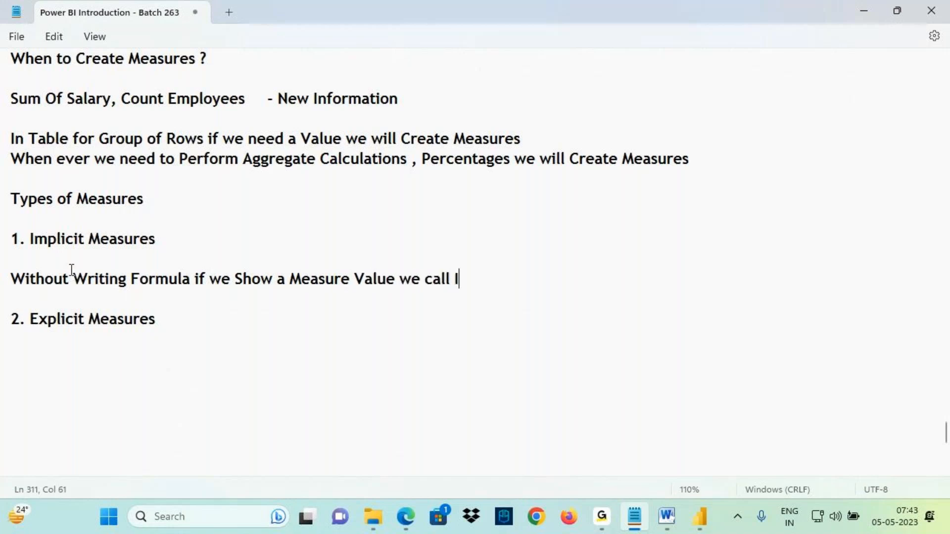
pyautogui.moveTo(35, 240); pyautogui.dragTo(177, 239)
pyautogui.hotkey('ctrl', 'c')
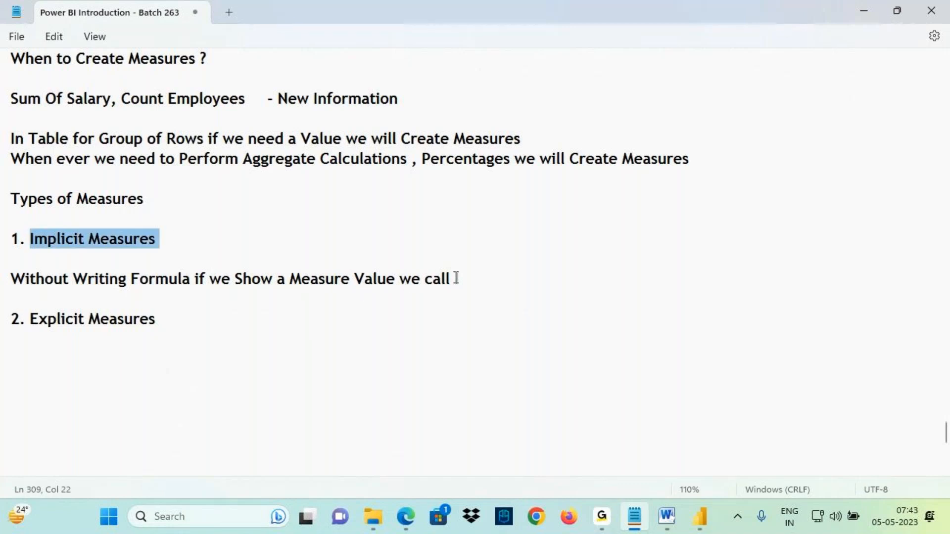
pyautogui.moveTo(455, 279); pyautogui.dragTo(468, 279)
pyautogui.hotkey('ctrl', 'v')
pyautogui.hotkey('ctrl', '2')
pyautogui.moveTo(100, 129); pyautogui.dragTo(212, 147)
pyautogui.moveTo(180, 113); pyautogui.dragTo(182, 131)
pyautogui.moveTo(171, 122)
pyautogui.mouseDown()
pyautogui.moveTo(202, 137)
pyautogui.moveTo(183, 171)
pyautogui.mouseUp()
pyautogui.moveTo(132, 288); pyautogui.dragTo(196, 286)
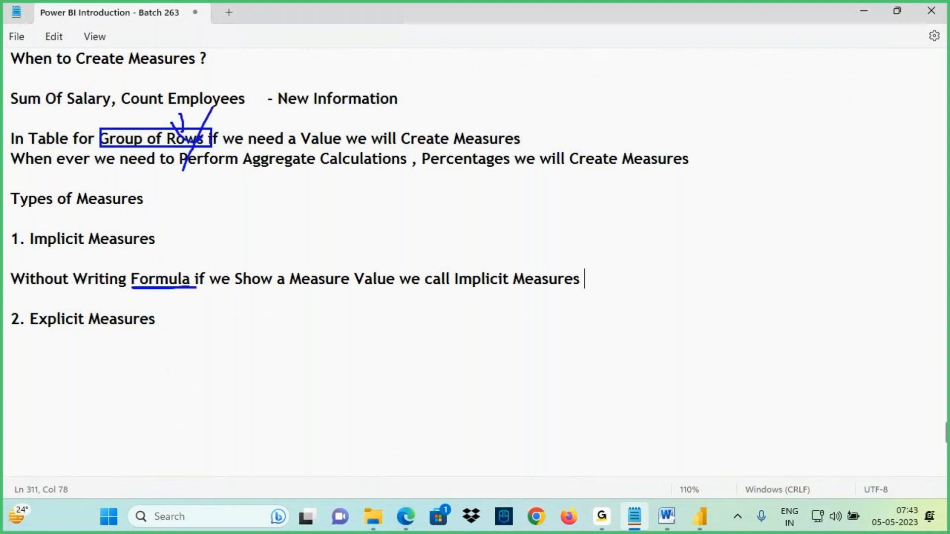
pyautogui.moveTo(178, 240); pyautogui.dragTo(176, 270)
pyautogui.moveTo(158, 255); pyautogui.dragTo(198, 250)
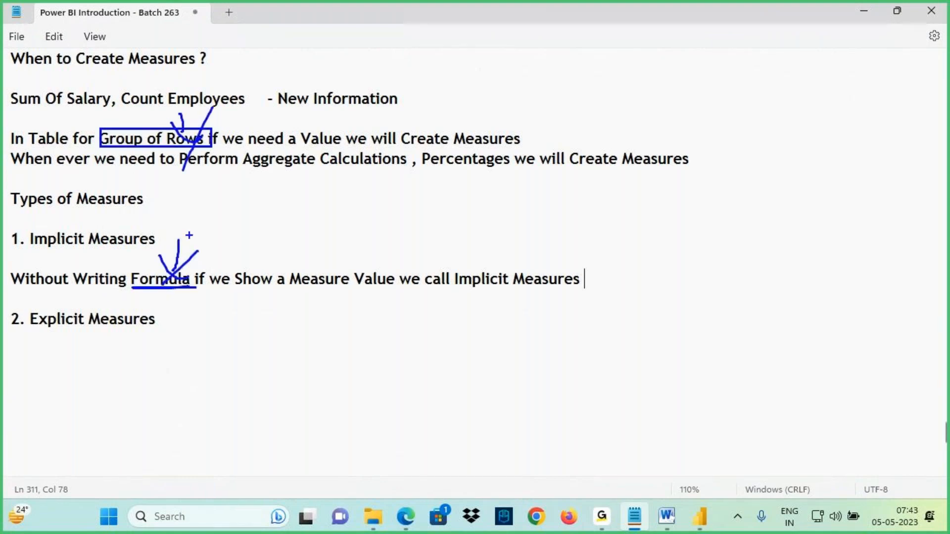
pyautogui.moveTo(164, 144); pyautogui.dragTo(191, 207)
pyautogui.moveTo(209, 172); pyautogui.dragTo(191, 210)
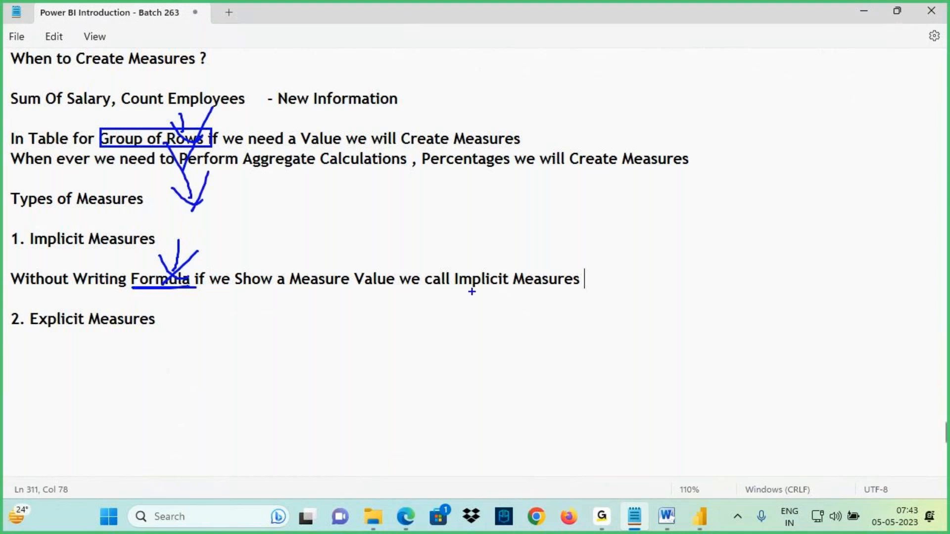
pyautogui.moveTo(464, 289); pyautogui.dragTo(587, 285)
pyautogui.moveTo(511, 293); pyautogui.dragTo(587, 291)
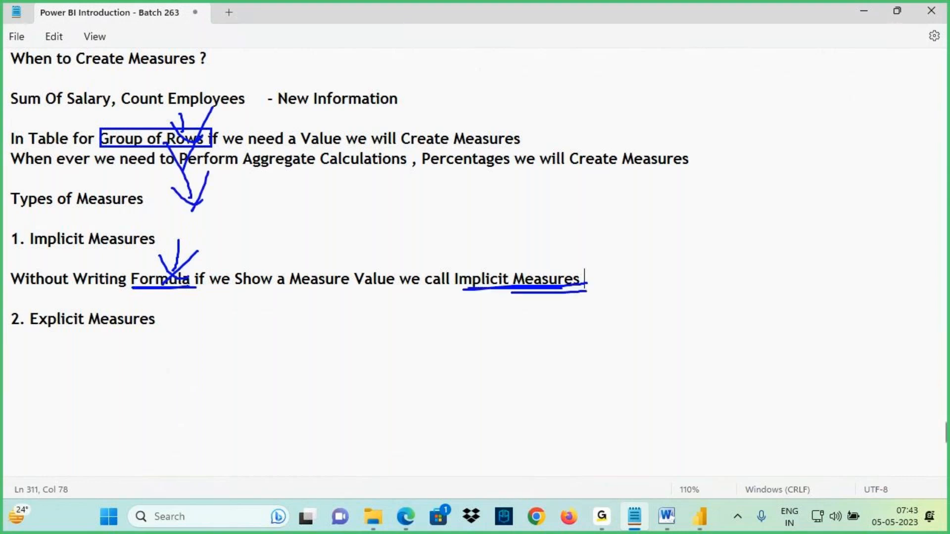
pyautogui.press('Escape')
# - Switch to Power BI, add a new report page, and place a card visual showing Count Of Employees
pyautogui.click(700, 516)
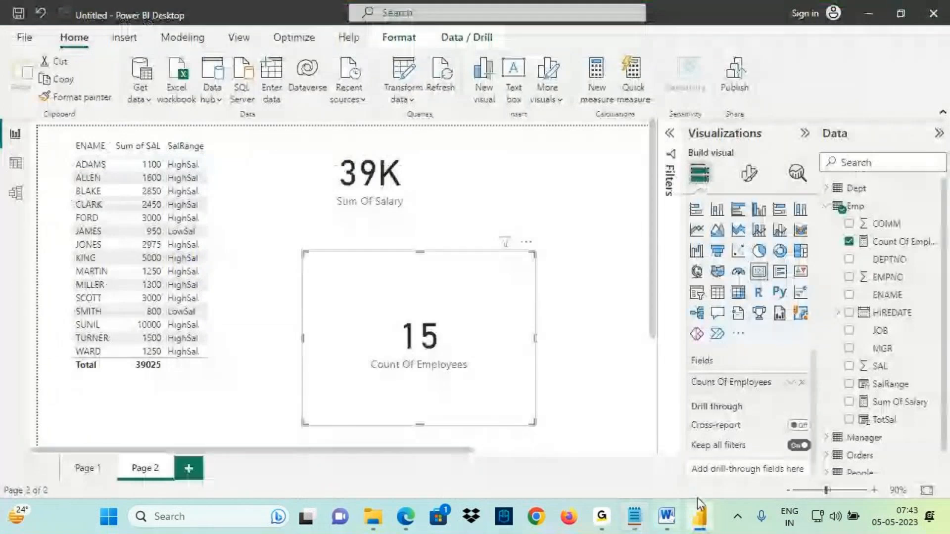
pyautogui.click(191, 476)
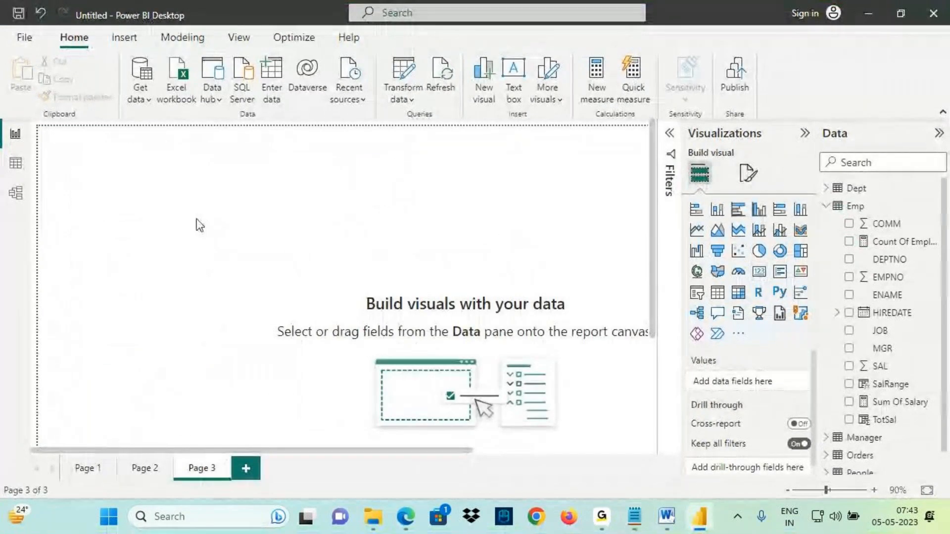
pyautogui.moveTo(104, 160); pyautogui.dragTo(227, 208)
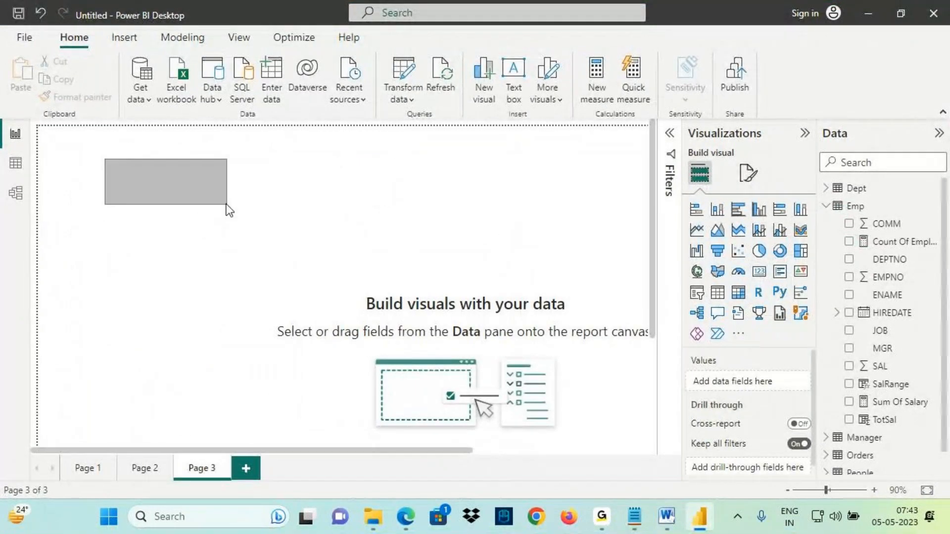
pyautogui.click(759, 271)
pyautogui.moveTo(897, 241); pyautogui.dragTo(141, 237)
pyautogui.moveTo(229, 312); pyautogui.dragTo(168, 218)
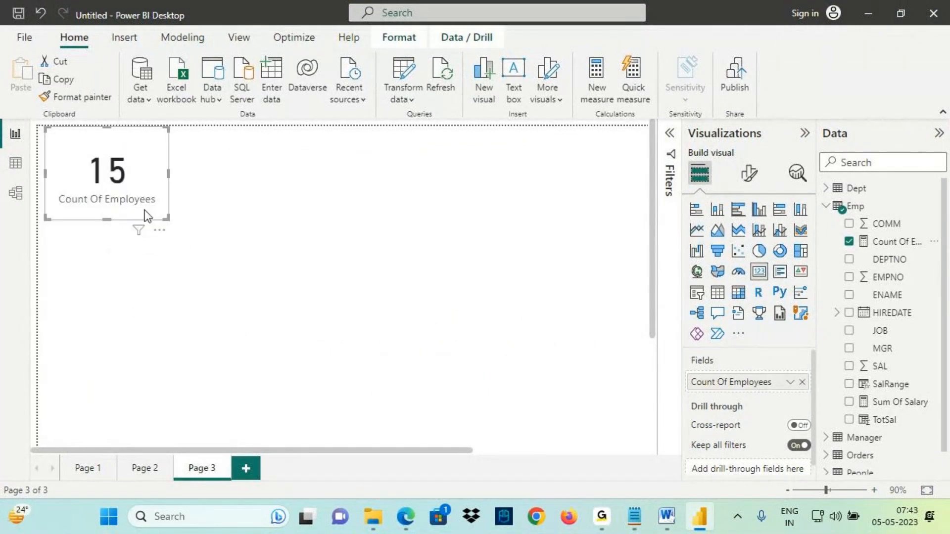
pyautogui.moveTo(68, 214); pyautogui.dragTo(159, 211)
pyautogui.moveTo(102, 95); pyautogui.dragTo(120, 151)
pyautogui.moveTo(105, 131); pyautogui.dragTo(119, 150)
pyautogui.moveTo(135, 129); pyautogui.dragTo(114, 168)
pyautogui.moveTo(844, 252)
pyautogui.mouseDown()
pyautogui.moveTo(939, 239)
pyautogui.moveTo(846, 242)
pyautogui.mouseUp()
pyautogui.moveTo(911, 231)
pyautogui.mouseDown()
pyautogui.moveTo(854, 259)
pyautogui.moveTo(909, 265)
pyautogui.mouseUp()
pyautogui.press('Escape')
pyautogui.click(354, 156)
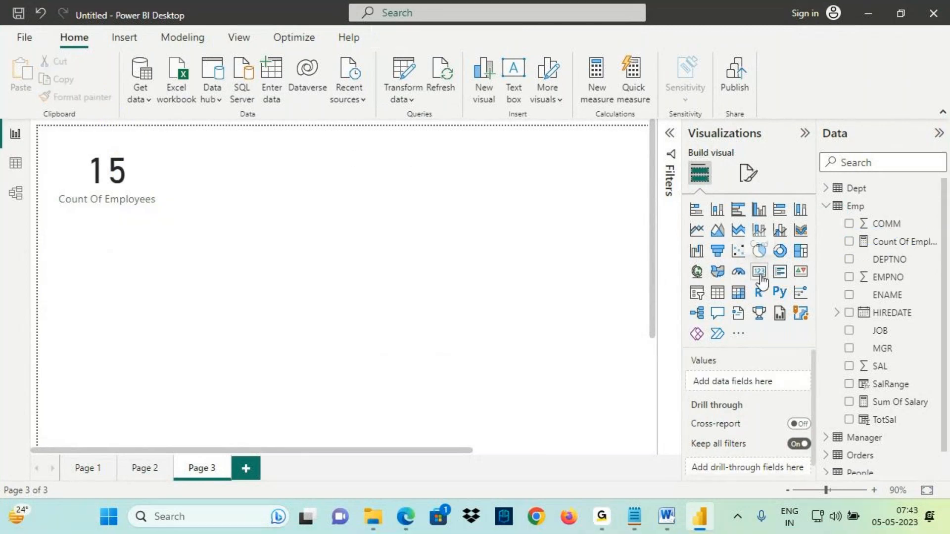
# - Add a second card visual on the page using the EMPNO field
pyautogui.click(758, 271)
pyautogui.moveTo(130, 325); pyautogui.dragTo(347, 207)
pyautogui.moveTo(385, 250); pyautogui.dragTo(436, 269)
pyautogui.moveTo(842, 276); pyautogui.dragTo(747, 384)
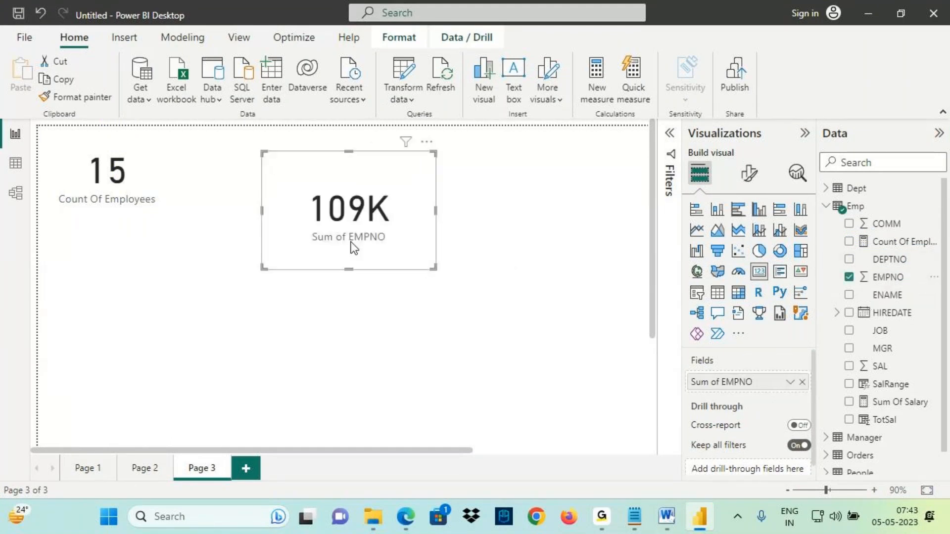
# - Change the EMPNO card's aggregation from the default to Count
pyautogui.click(791, 382)
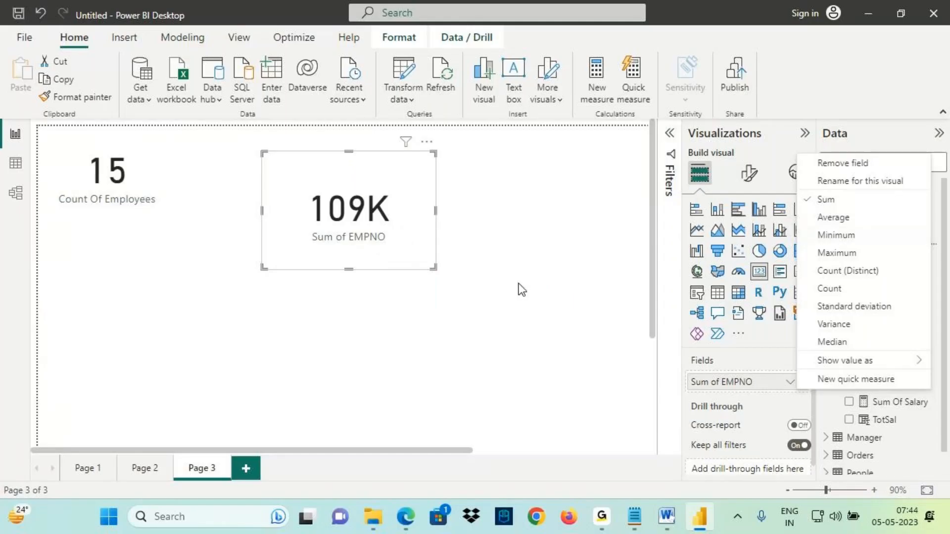
pyautogui.moveTo(388, 223); pyautogui.dragTo(319, 224)
pyautogui.moveTo(357, 134)
pyautogui.mouseDown()
pyautogui.moveTo(367, 181)
pyautogui.moveTo(387, 182)
pyautogui.mouseUp()
pyautogui.moveTo(394, 154); pyautogui.dragTo(349, 232)
pyautogui.press('Escape')
pyautogui.moveTo(800, 207)
pyautogui.mouseDown()
pyautogui.moveTo(854, 207)
pyautogui.moveTo(799, 220)
pyautogui.mouseUp()
pyautogui.moveTo(805, 184); pyautogui.dragTo(831, 205)
pyautogui.moveTo(809, 298)
pyautogui.mouseDown()
pyautogui.moveTo(852, 297)
pyautogui.moveTo(812, 301)
pyautogui.mouseUp()
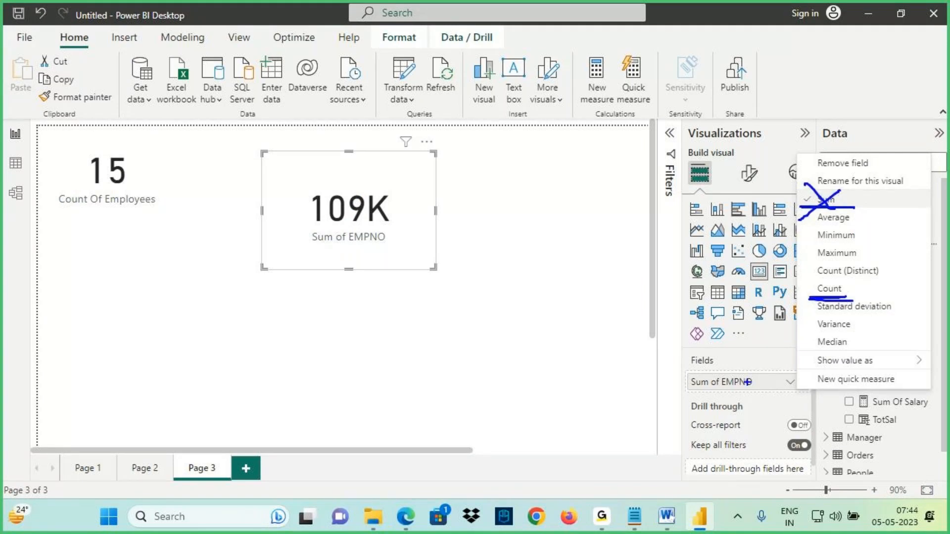
pyautogui.press('Escape')
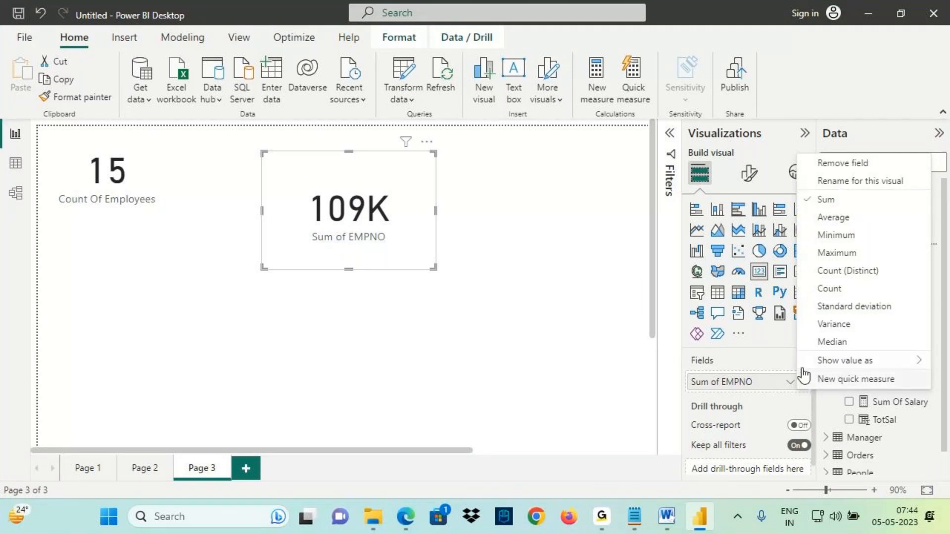
pyautogui.click(834, 292)
pyautogui.hotkey('ctrl', '2')
pyautogui.moveTo(330, 227); pyautogui.dragTo(380, 223)
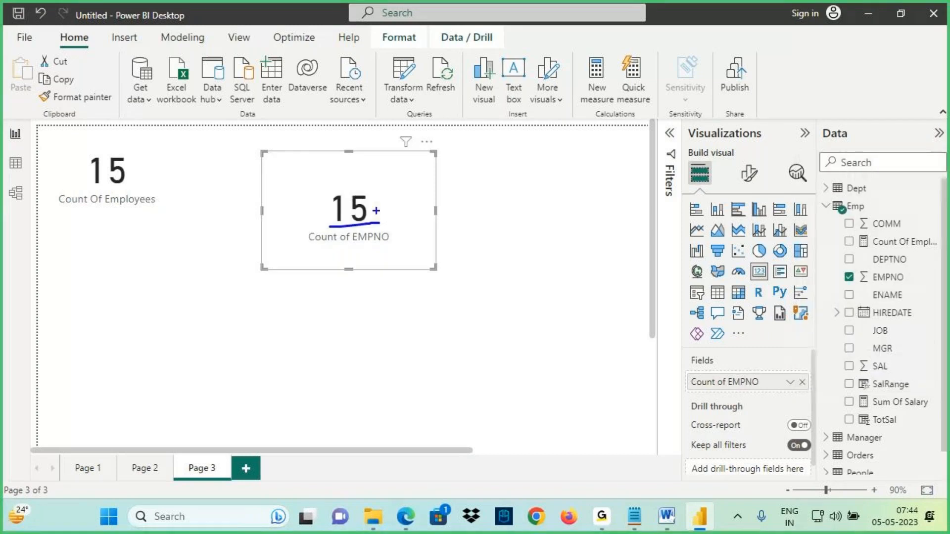
pyautogui.moveTo(352, 136)
pyautogui.mouseDown()
pyautogui.moveTo(355, 179)
pyautogui.moveTo(364, 181)
pyautogui.mouseUp()
pyautogui.moveTo(367, 162)
pyautogui.mouseDown()
pyautogui.moveTo(350, 187)
pyautogui.moveTo(394, 163)
pyautogui.moveTo(416, 175)
pyautogui.moveTo(391, 161)
pyautogui.mouseUp()
pyautogui.moveTo(378, 117)
pyautogui.mouseDown()
pyautogui.moveTo(381, 171)
pyautogui.moveTo(389, 167)
pyautogui.mouseUp()
pyautogui.moveTo(409, 144); pyautogui.dragTo(380, 174)
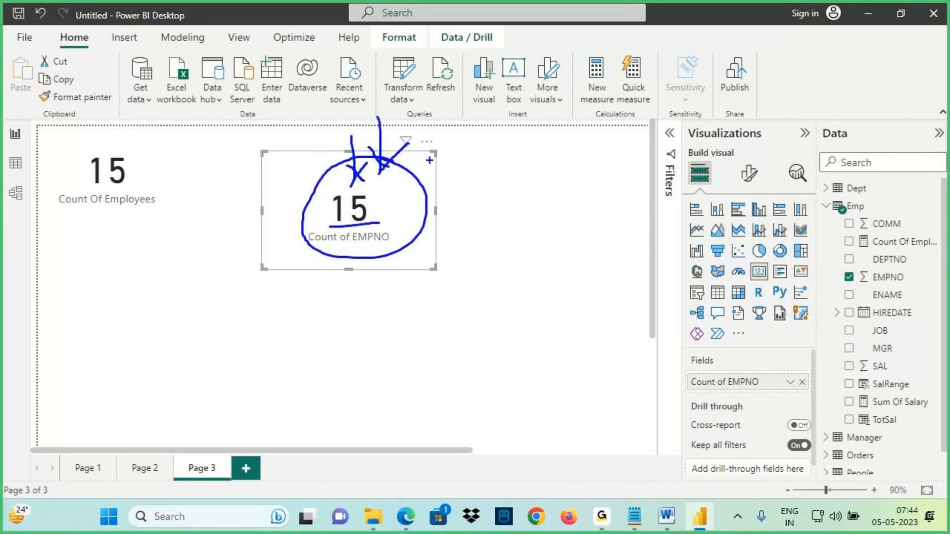
pyautogui.moveTo(881, 277)
pyautogui.mouseDown()
pyautogui.moveTo(364, 200)
pyautogui.moveTo(339, 216)
pyautogui.mouseUp()
pyautogui.moveTo(324, 201); pyautogui.dragTo(440, 280)
pyautogui.moveTo(687, 387); pyautogui.dragTo(729, 388)
pyautogui.moveTo(318, 228); pyautogui.dragTo(372, 227)
pyautogui.moveTo(360, 97)
pyautogui.mouseDown()
pyautogui.moveTo(364, 177)
pyautogui.moveTo(406, 190)
pyautogui.moveTo(499, 151)
pyautogui.mouseUp()
pyautogui.moveTo(454, 145)
pyautogui.mouseDown()
pyautogui.moveTo(475, 144)
pyautogui.moveTo(480, 187)
pyautogui.mouseUp()
pyautogui.moveTo(374, 229); pyautogui.dragTo(543, 149)
pyautogui.moveTo(448, 162); pyautogui.dragTo(496, 154)
pyautogui.moveTo(528, 130); pyautogui.dragTo(508, 184)
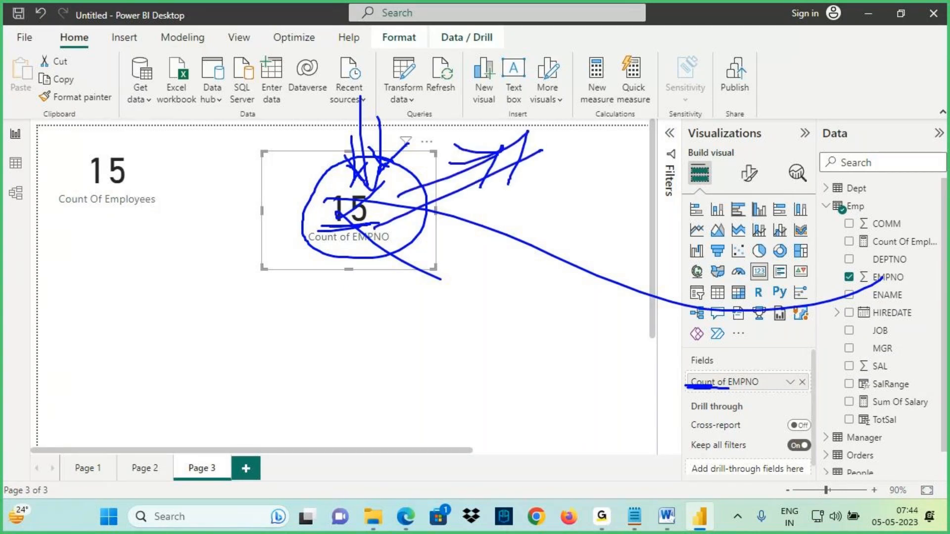
pyautogui.moveTo(557, 111)
pyautogui.mouseDown()
pyautogui.moveTo(544, 137)
pyautogui.moveTo(600, 105)
pyautogui.moveTo(604, 118)
pyautogui.moveTo(615, 98)
pyautogui.mouseUp()
pyautogui.moveTo(490, 179); pyautogui.dragTo(614, 135)
pyautogui.press('Escape')
# - Add a third card visual below showing the Sum Of Salary measure
pyautogui.click(101, 353)
pyautogui.click(760, 273)
pyautogui.moveTo(109, 377)
pyautogui.mouseDown()
pyautogui.moveTo(150, 357)
pyautogui.moveTo(137, 324)
pyautogui.mouseUp()
pyautogui.click(890, 401)
pyautogui.hotkey('ctrl', '2')
pyautogui.moveTo(65, 320)
pyautogui.mouseDown()
pyautogui.moveTo(142, 320)
pyautogui.moveTo(165, 258)
pyautogui.mouseUp()
pyautogui.moveTo(135, 222); pyautogui.dragTo(140, 281)
pyautogui.moveTo(123, 253)
pyautogui.mouseDown()
pyautogui.moveTo(154, 273)
pyautogui.moveTo(137, 304)
pyautogui.mouseUp()
pyautogui.moveTo(924, 395); pyautogui.dragTo(853, 393)
pyautogui.press('Escape')
pyautogui.click(437, 325)
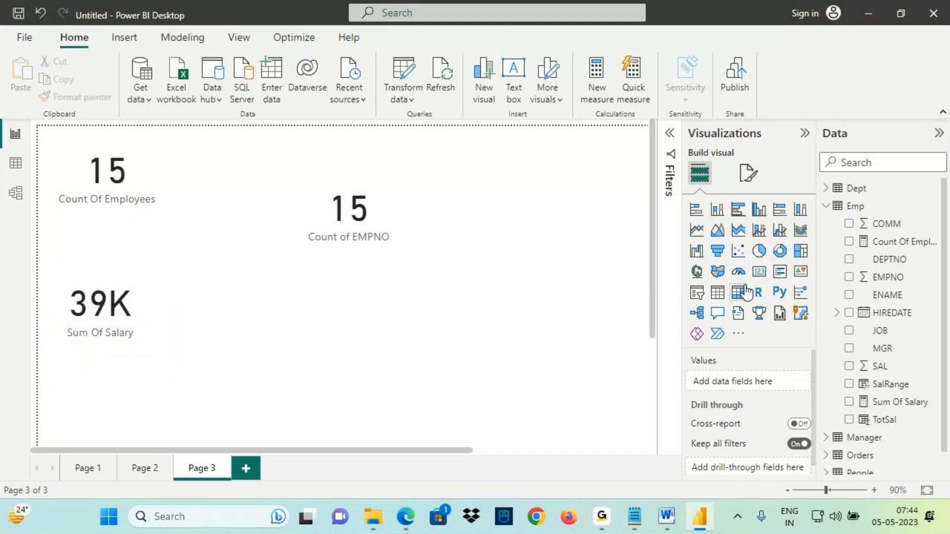
# - Add a fourth card visual using the SAL field and open its aggregation options
pyautogui.click(761, 273)
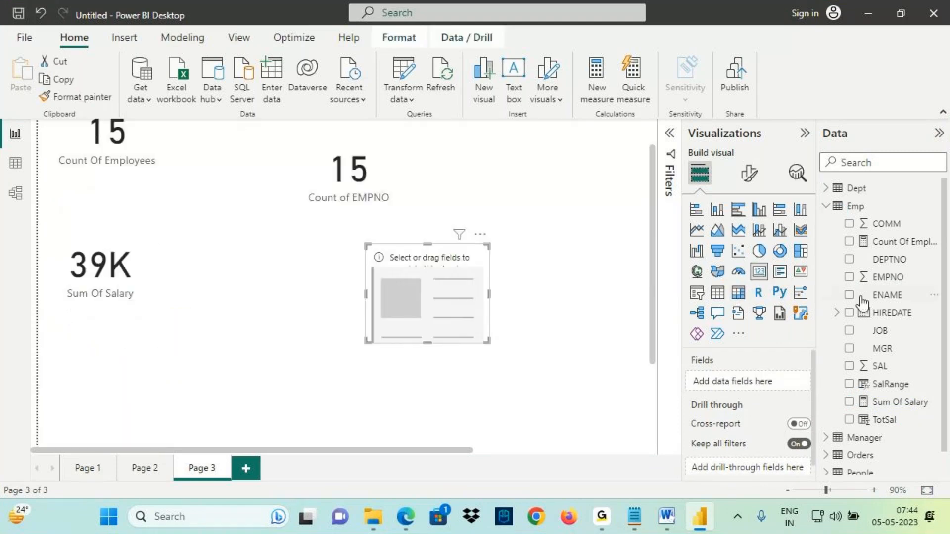
pyautogui.moveTo(880, 375); pyautogui.dragTo(458, 313)
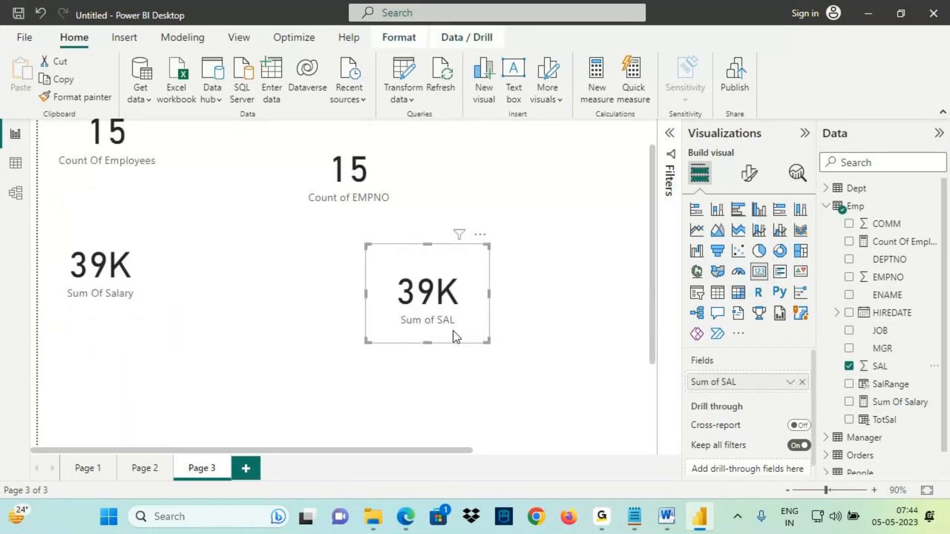
pyautogui.click(790, 382)
pyautogui.hotkey('ctrl', '2')
pyautogui.moveTo(805, 208); pyautogui.dragTo(797, 214)
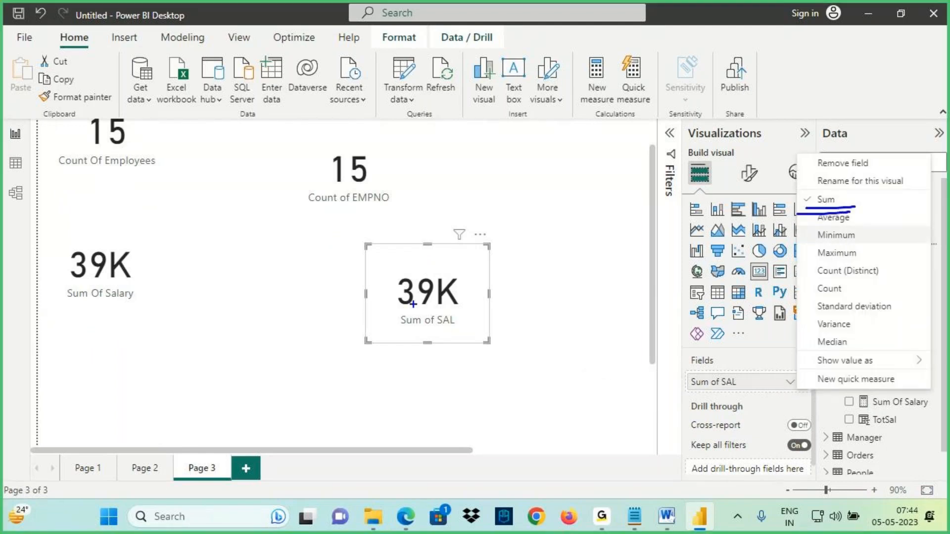
pyautogui.moveTo(402, 307); pyautogui.dragTo(451, 306)
pyautogui.moveTo(437, 212)
pyautogui.mouseDown()
pyautogui.moveTo(450, 262)
pyautogui.moveTo(441, 277)
pyautogui.mouseUp()
pyautogui.moveTo(403, 274)
pyautogui.mouseDown()
pyautogui.moveTo(451, 277)
pyautogui.moveTo(454, 306)
pyautogui.moveTo(453, 278)
pyautogui.mouseUp()
pyautogui.moveTo(436, 211); pyautogui.dragTo(441, 258)
pyautogui.moveTo(460, 242); pyautogui.dragTo(444, 263)
pyautogui.moveTo(436, 203); pyautogui.dragTo(445, 258)
pyautogui.moveTo(429, 245)
pyautogui.mouseDown()
pyautogui.moveTo(446, 258)
pyautogui.moveTo(556, 247)
pyautogui.mouseUp()
pyautogui.moveTo(500, 248); pyautogui.dragTo(541, 247)
pyautogui.moveTo(546, 233); pyautogui.dragTo(526, 275)
pyautogui.moveTo(546, 206); pyautogui.dragTo(534, 230)
pyautogui.moveTo(525, 206); pyautogui.dragTo(554, 194)
pyautogui.moveTo(550, 232); pyautogui.dragTo(589, 210)
pyautogui.moveTo(592, 218)
pyautogui.mouseDown()
pyautogui.moveTo(594, 179)
pyautogui.moveTo(597, 207)
pyautogui.mouseUp()
pyautogui.moveTo(543, 244); pyautogui.dragTo(599, 216)
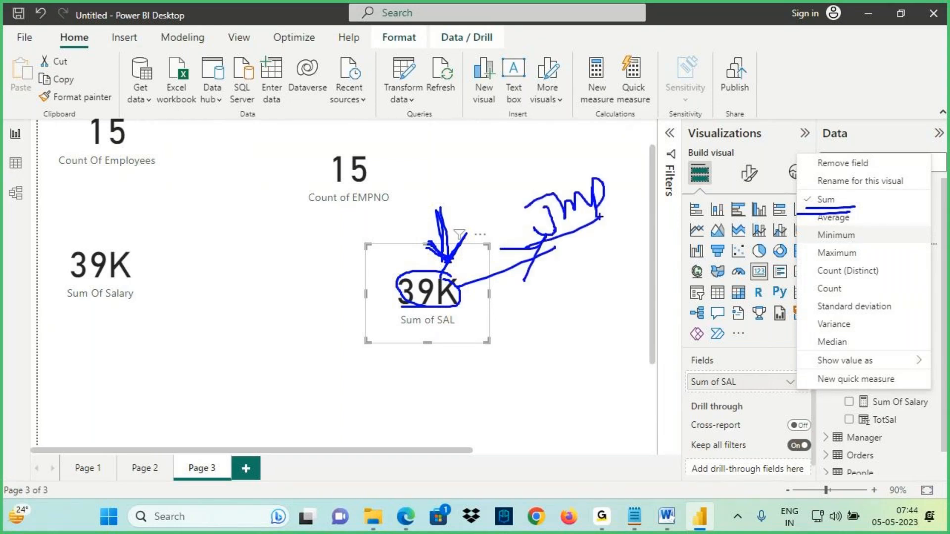
pyautogui.press('Escape')
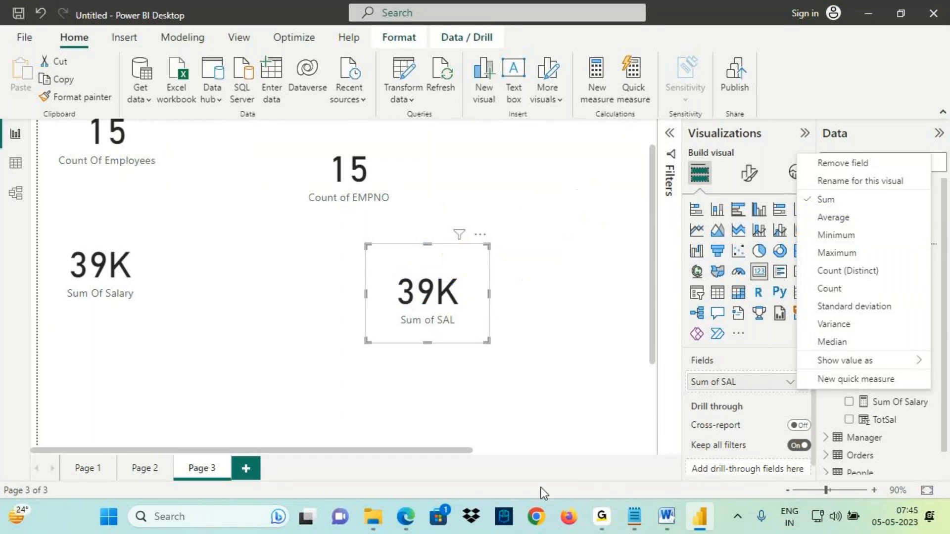
# - Switch to the notes and append "- Basic Aggregation" after "1. Implicit Measures"
pyautogui.click(634, 516)
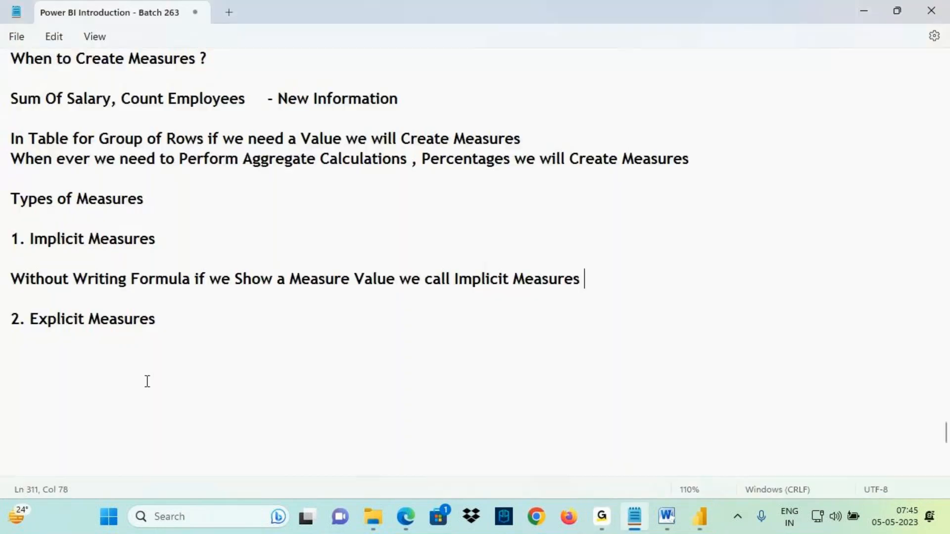
pyautogui.moveTo(45, 278); pyautogui.dragTo(579, 278)
pyautogui.click(342, 278)
pyautogui.click(173, 239)
pyautogui.write('- Bas')
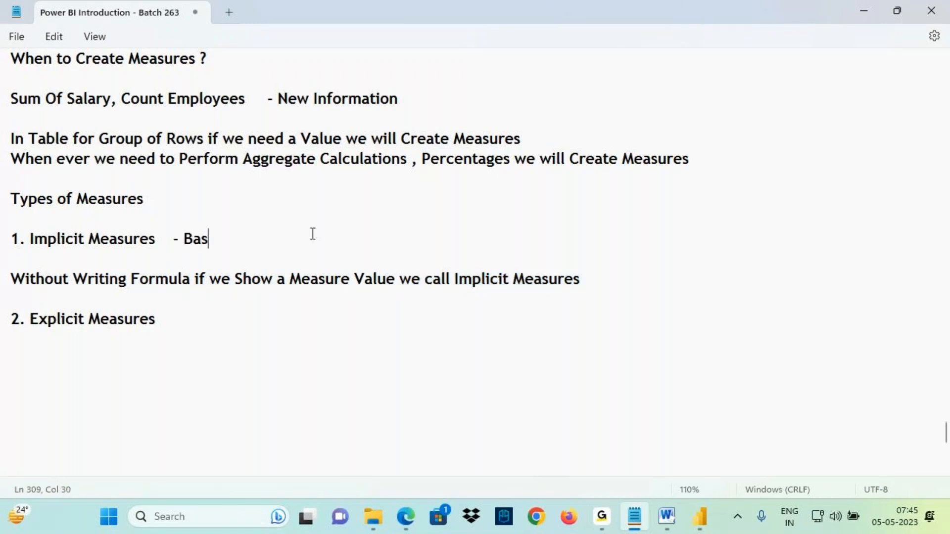
pyautogui.write('ic Aggregation')
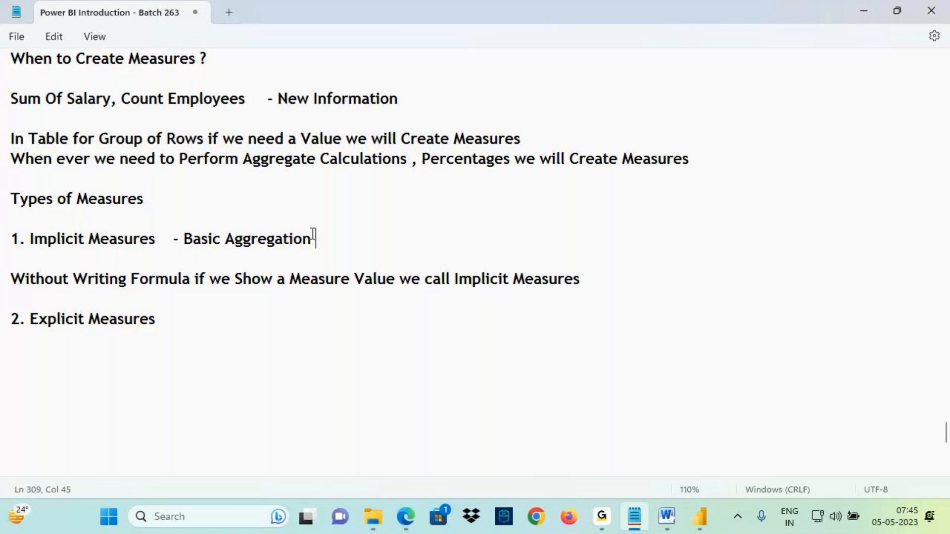
pyautogui.hotkey('ctrl', '2')
pyautogui.moveTo(726, 192); pyautogui.dragTo(694, 224)
pyautogui.moveTo(701, 203)
pyautogui.mouseDown()
pyautogui.moveTo(706, 212)
pyautogui.moveTo(741, 204)
pyautogui.mouseUp()
pyautogui.click(720, 218)
pyautogui.moveTo(745, 193)
pyautogui.mouseDown()
pyautogui.moveTo(741, 217)
pyautogui.moveTo(769, 192)
pyautogui.mouseUp()
pyautogui.moveTo(777, 184); pyautogui.dragTo(783, 197)
pyautogui.moveTo(788, 183); pyautogui.dragTo(787, 218)
pyautogui.moveTo(847, 153); pyautogui.dragTo(837, 188)
pyautogui.moveTo(840, 176); pyautogui.dragTo(878, 164)
pyautogui.moveTo(886, 149)
pyautogui.mouseDown()
pyautogui.moveTo(882, 177)
pyautogui.moveTo(904, 185)
pyautogui.moveTo(771, 263)
pyautogui.mouseUp()
pyautogui.moveTo(773, 72); pyautogui.dragTo(746, 121)
pyautogui.moveTo(737, 88); pyautogui.dragTo(750, 99)
pyautogui.click(783, 99)
pyautogui.moveTo(809, 60)
pyautogui.mouseDown()
pyautogui.moveTo(805, 103)
pyautogui.moveTo(873, 62)
pyautogui.moveTo(852, 109)
pyautogui.mouseUp()
pyautogui.moveTo(791, 128)
pyautogui.mouseDown()
pyautogui.moveTo(889, 85)
pyautogui.moveTo(700, 207)
pyautogui.moveTo(851, 47)
pyautogui.mouseUp()
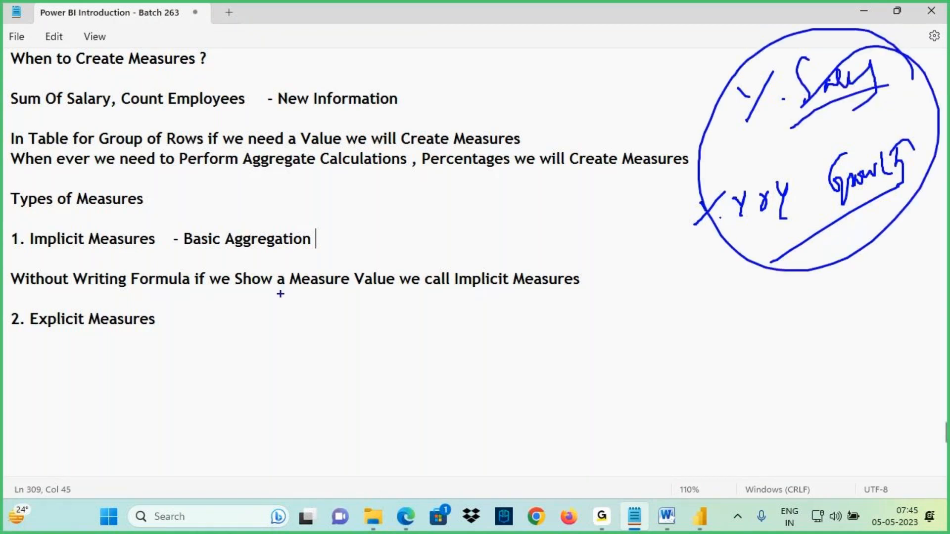
pyautogui.moveTo(138, 220); pyautogui.dragTo(35, 261)
pyautogui.moveTo(64, 201); pyautogui.dragTo(142, 263)
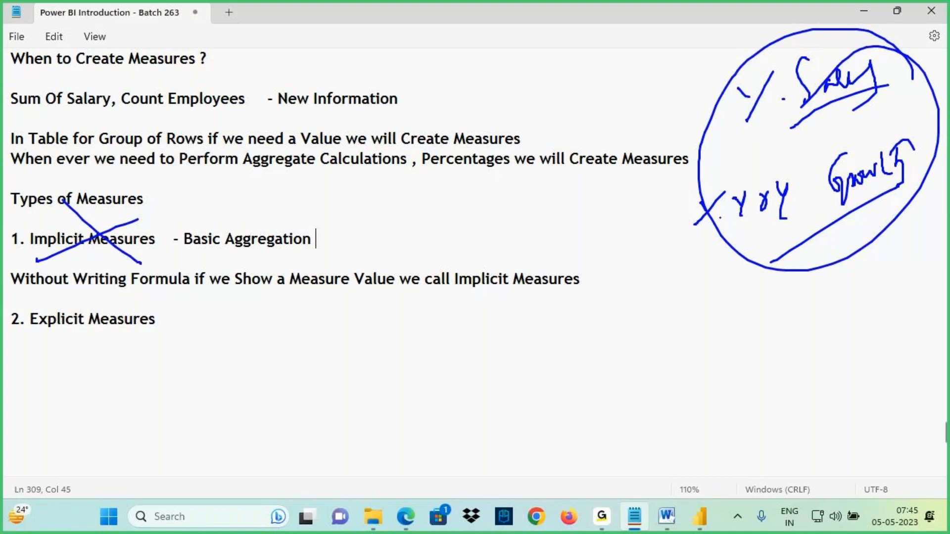
pyautogui.moveTo(62, 256); pyautogui.dragTo(153, 254)
pyautogui.moveTo(44, 334); pyautogui.dragTo(129, 335)
pyautogui.moveTo(47, 338); pyautogui.dragTo(141, 335)
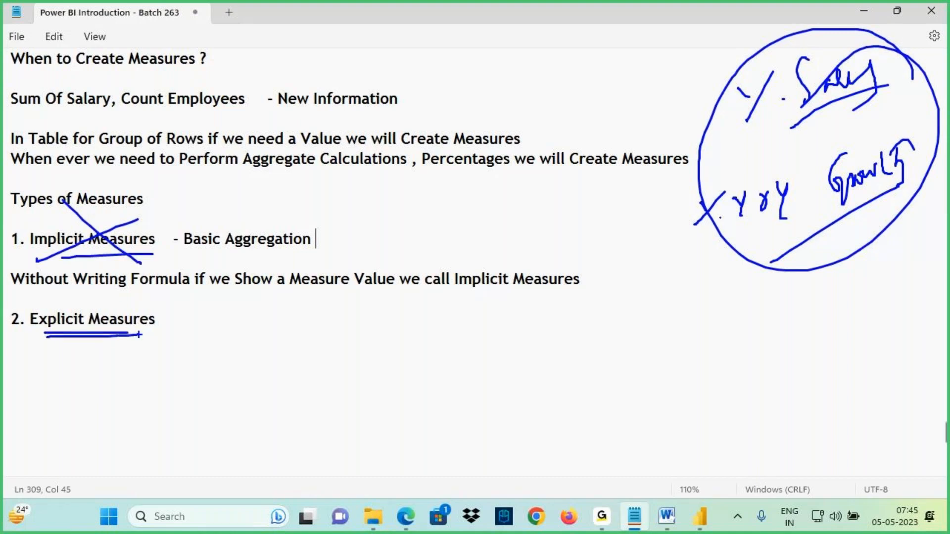
pyautogui.press('Escape')
# - Under '2. Explicit Measures', write 'By Writing Formaula if we Show a Measure Value we call as Explicit Measures'
pyautogui.click(21, 357)
pyautogui.write('By Wri')
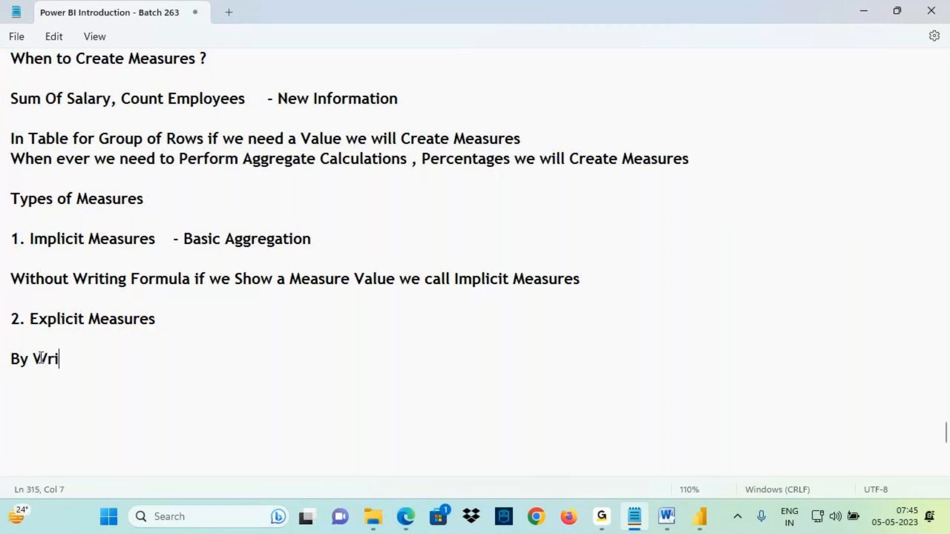
pyautogui.write('ting Formaul')
pyautogui.press('BackSpace')
pyautogui.write('a if we')
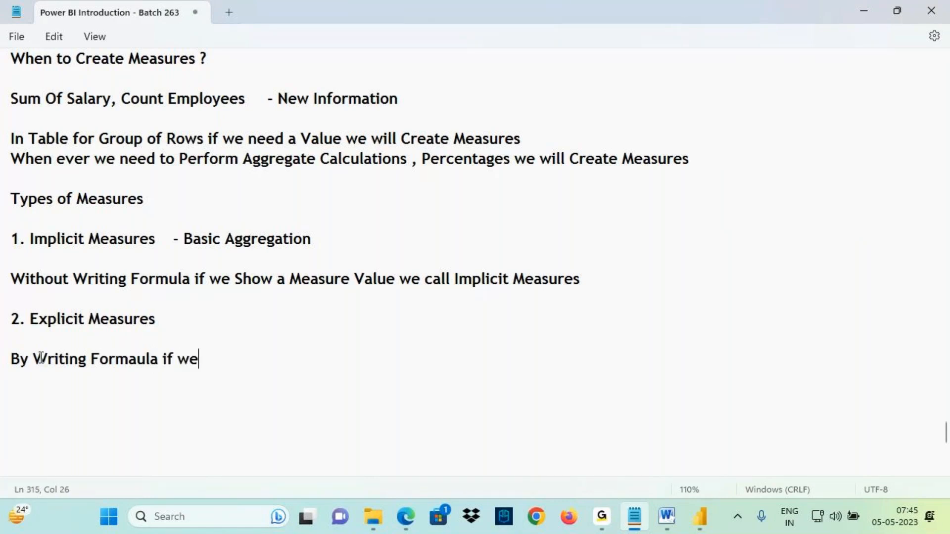
pyautogui.write(' Show a Measu')
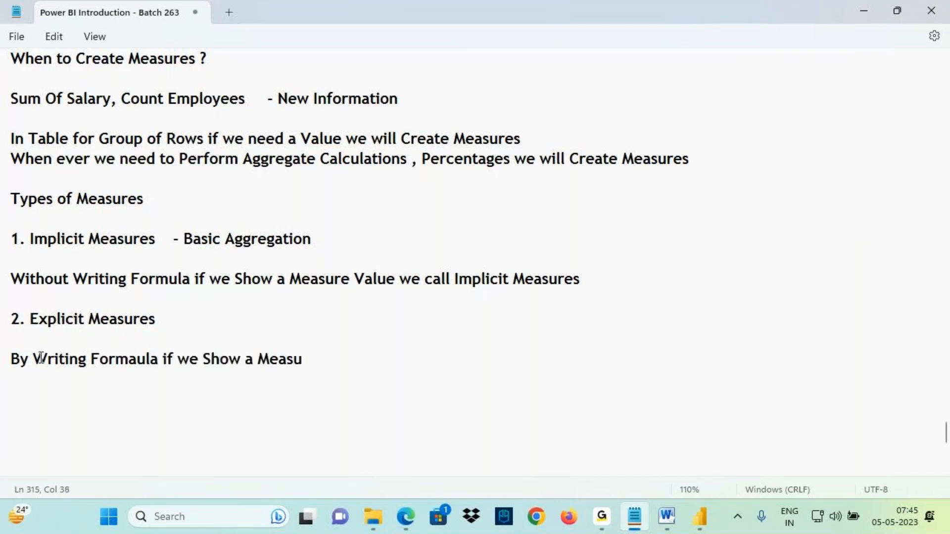
pyautogui.write('re Value we call as')
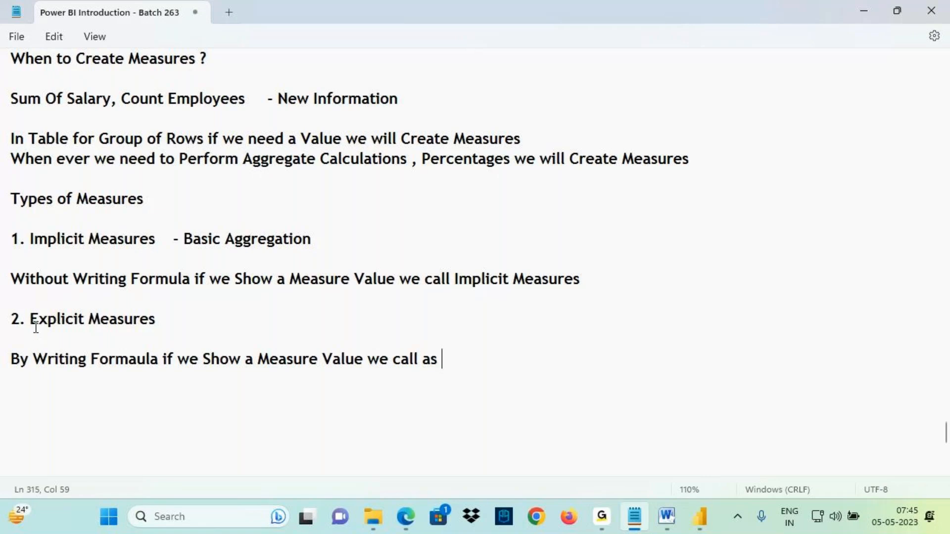
pyautogui.moveTo(30, 321); pyautogui.dragTo(180, 320)
pyautogui.hotkey('ctrl', 'c')
pyautogui.click(459, 360)
pyautogui.hotkey('ctrl', 'v')
# - Append '- Complex Aggregations' after the '2. Explicit Measures' heading
pyautogui.click(172, 322)
pyautogui.write('- Compa')
pyautogui.press('BackSpace')
pyautogui.write('lex Aggregations')
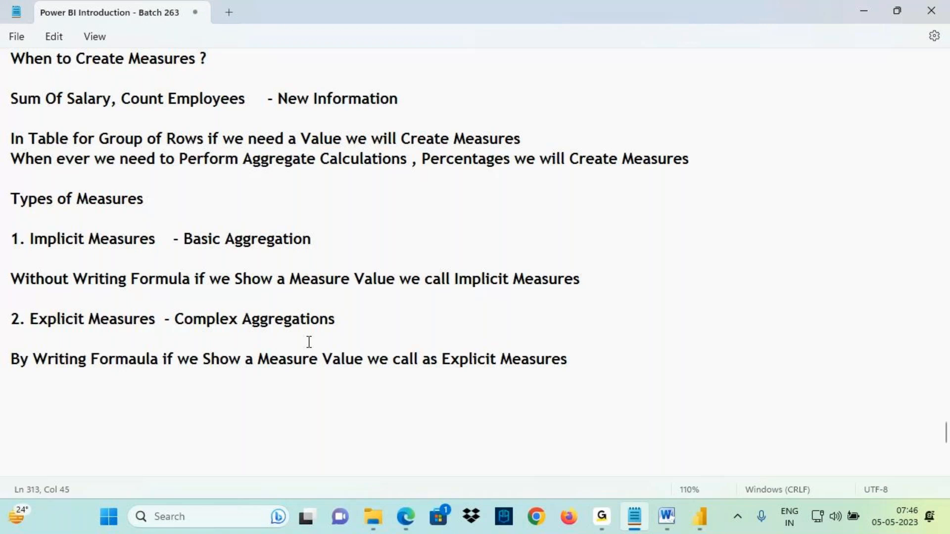
# - Switch to Power BI and open the Orders table in data view, selecting its Sales column
pyautogui.click(699, 517)
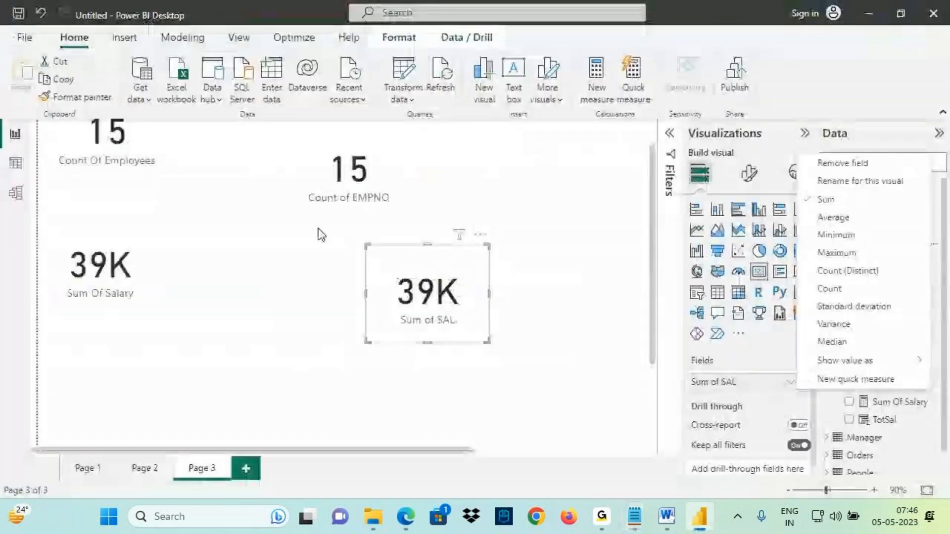
pyautogui.click(19, 170)
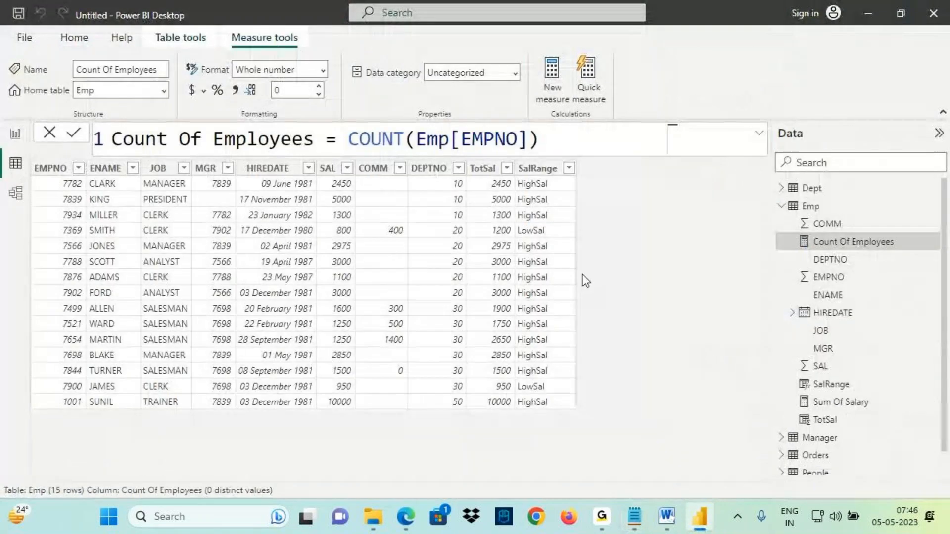
pyautogui.click(815, 455)
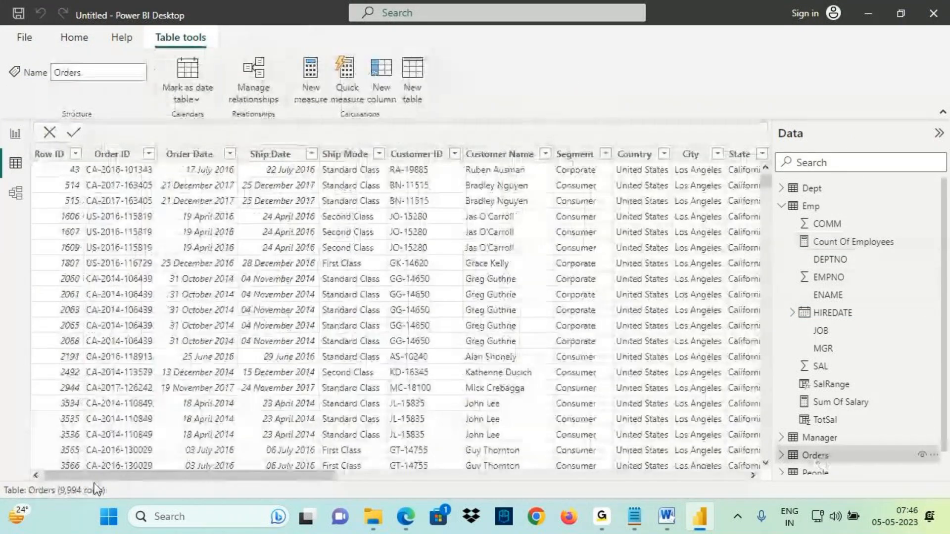
pyautogui.hotkey('ctrl', '2')
pyautogui.moveTo(56, 501)
pyautogui.mouseDown()
pyautogui.moveTo(105, 500)
pyautogui.moveTo(73, 448)
pyautogui.moveTo(102, 458)
pyautogui.mouseUp()
pyautogui.moveTo(117, 392); pyautogui.dragTo(137, 424)
pyautogui.moveTo(166, 373)
pyautogui.mouseDown()
pyautogui.moveTo(179, 398)
pyautogui.moveTo(194, 395)
pyautogui.mouseUp()
pyautogui.moveTo(198, 367); pyautogui.dragTo(217, 460)
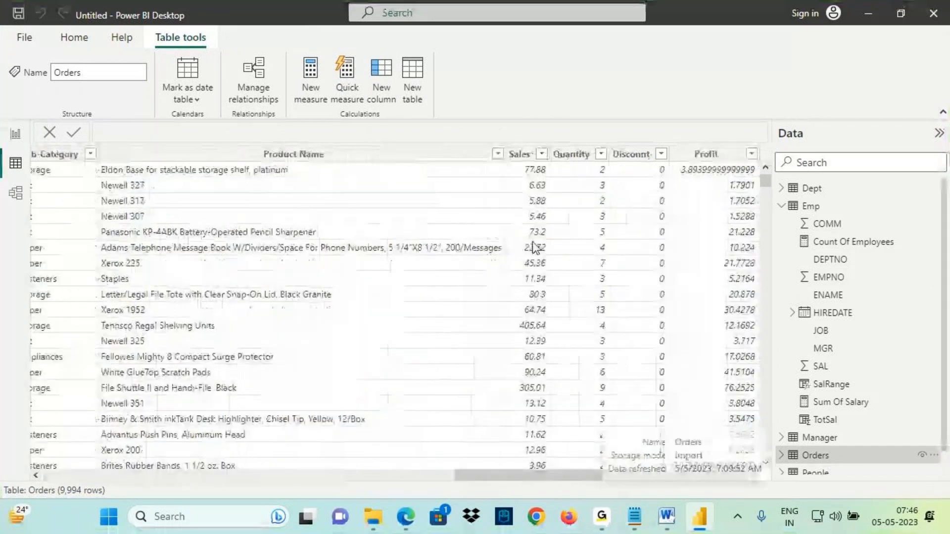
pyautogui.click(520, 155)
pyautogui.hotkey('ctrl', '2')
pyautogui.moveTo(517, 178)
pyautogui.mouseDown()
pyautogui.moveTo(551, 178)
pyautogui.moveTo(558, 189)
pyautogui.mouseUp()
pyautogui.moveTo(22, 124)
pyautogui.mouseDown()
pyautogui.moveTo(11, 123)
pyautogui.moveTo(70, 103)
pyautogui.moveTo(54, 119)
pyautogui.mouseUp()
pyautogui.moveTo(84, 83)
pyautogui.mouseDown()
pyautogui.moveTo(98, 105)
pyautogui.moveTo(106, 75)
pyautogui.mouseUp()
pyautogui.moveTo(114, 59); pyautogui.dragTo(195, 69)
pyautogui.moveTo(181, 51); pyautogui.dragTo(185, 89)
pyautogui.moveTo(245, 44)
pyautogui.mouseDown()
pyautogui.moveTo(271, 59)
pyautogui.moveTo(314, 63)
pyautogui.moveTo(337, 34)
pyautogui.moveTo(359, 94)
pyautogui.mouseUp()
pyautogui.moveTo(338, 48); pyautogui.dragTo(368, 44)
pyautogui.moveTo(406, 26)
pyautogui.mouseDown()
pyautogui.moveTo(400, 45)
pyautogui.moveTo(426, 50)
pyautogui.moveTo(446, 40)
pyautogui.moveTo(436, 69)
pyautogui.mouseUp()
pyautogui.moveTo(230, 102)
pyautogui.mouseDown()
pyautogui.moveTo(526, 40)
pyautogui.moveTo(475, 92)
pyautogui.mouseUp()
pyautogui.moveTo(547, 48)
pyautogui.mouseDown()
pyautogui.moveTo(550, 64)
pyautogui.moveTo(569, 41)
pyautogui.moveTo(634, 40)
pyautogui.moveTo(674, 52)
pyautogui.moveTo(690, 42)
pyautogui.moveTo(694, 61)
pyautogui.moveTo(704, 45)
pyautogui.mouseUp()
pyautogui.moveTo(573, 86); pyautogui.dragTo(737, 58)
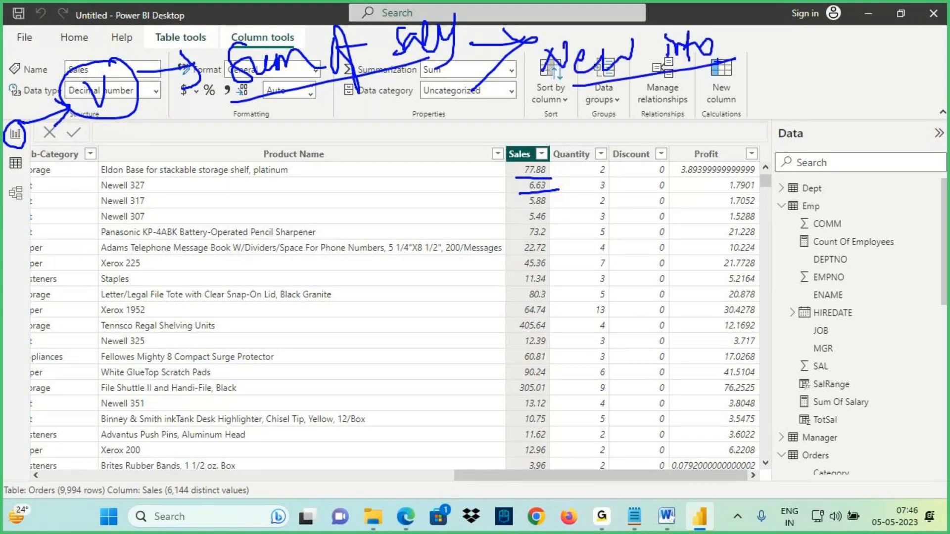
pyautogui.moveTo(332, 9); pyautogui.dragTo(249, 93)
pyautogui.moveTo(309, 83); pyautogui.dragTo(270, 92)
pyautogui.moveTo(276, 11)
pyautogui.mouseDown()
pyautogui.moveTo(293, 36)
pyautogui.moveTo(312, 34)
pyautogui.mouseUp()
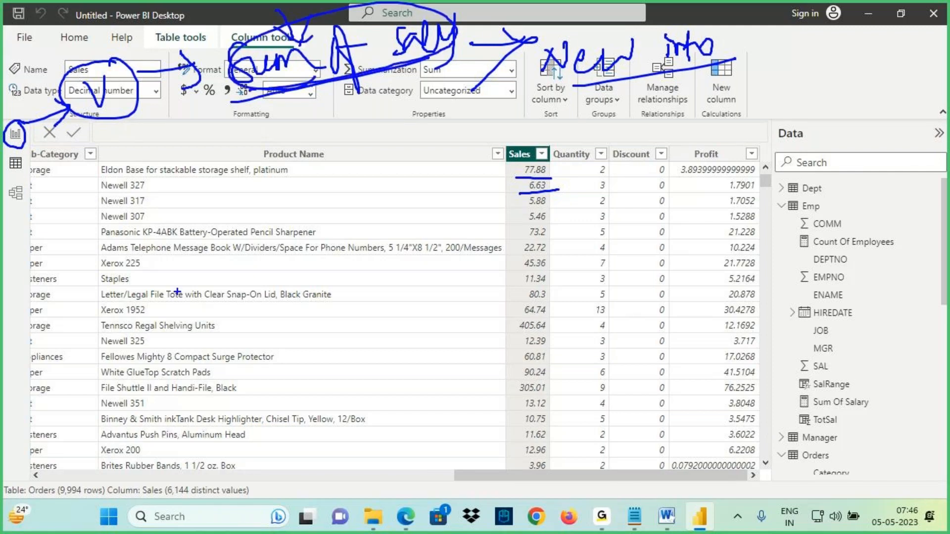
pyautogui.moveTo(58, 493); pyautogui.dragTo(51, 481)
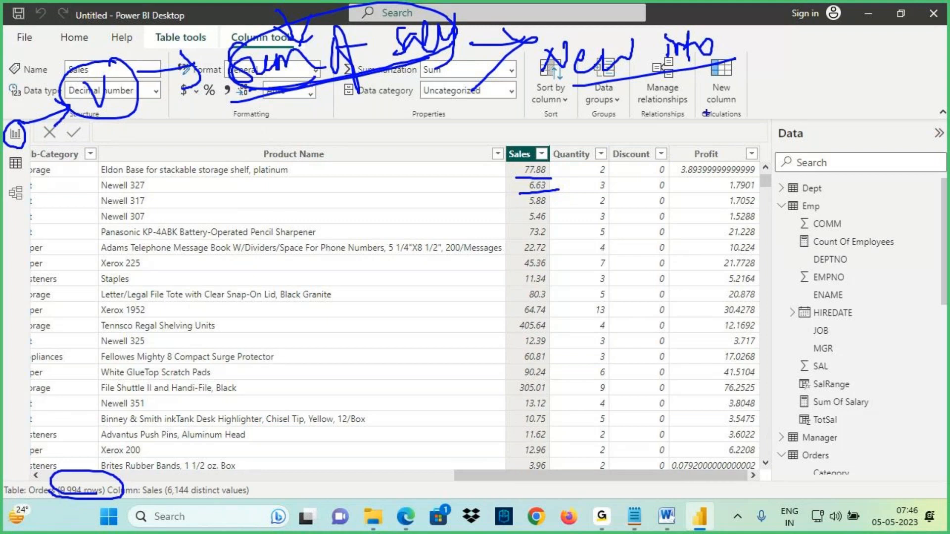
pyautogui.moveTo(742, 62)
pyautogui.mouseDown()
pyautogui.moveTo(767, 72)
pyautogui.moveTo(756, 83)
pyautogui.mouseUp()
pyautogui.moveTo(793, 49)
pyautogui.mouseDown()
pyautogui.moveTo(795, 74)
pyautogui.moveTo(828, 75)
pyautogui.mouseUp()
pyautogui.moveTo(792, 89); pyautogui.dragTo(830, 79)
pyautogui.moveTo(837, 49); pyautogui.dragTo(825, 46)
pyautogui.moveTo(841, 54)
pyautogui.mouseDown()
pyautogui.moveTo(878, 54)
pyautogui.moveTo(865, 74)
pyautogui.mouseUp()
pyautogui.moveTo(891, 38); pyautogui.dragTo(900, 67)
pyautogui.moveTo(883, 43)
pyautogui.mouseDown()
pyautogui.moveTo(903, 42)
pyautogui.moveTo(864, 127)
pyautogui.mouseUp()
pyautogui.moveTo(924, 86); pyautogui.dragTo(910, 119)
pyautogui.moveTo(900, 102); pyautogui.dragTo(915, 101)
pyautogui.moveTo(551, 78); pyautogui.dragTo(627, 69)
pyautogui.moveTo(372, 77); pyautogui.dragTo(428, 59)
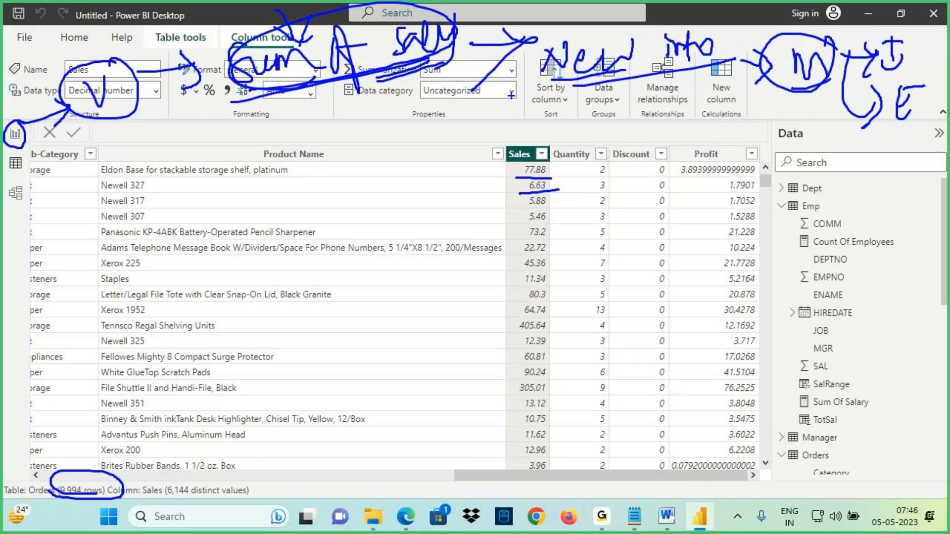
# - Add a new report page with a card visual showing the Orders Sales field, and open its aggregation options
pyautogui.moveTo(509, 141)
pyautogui.mouseDown()
pyautogui.moveTo(489, 70)
pyautogui.moveTo(434, 65)
pyautogui.mouseUp()
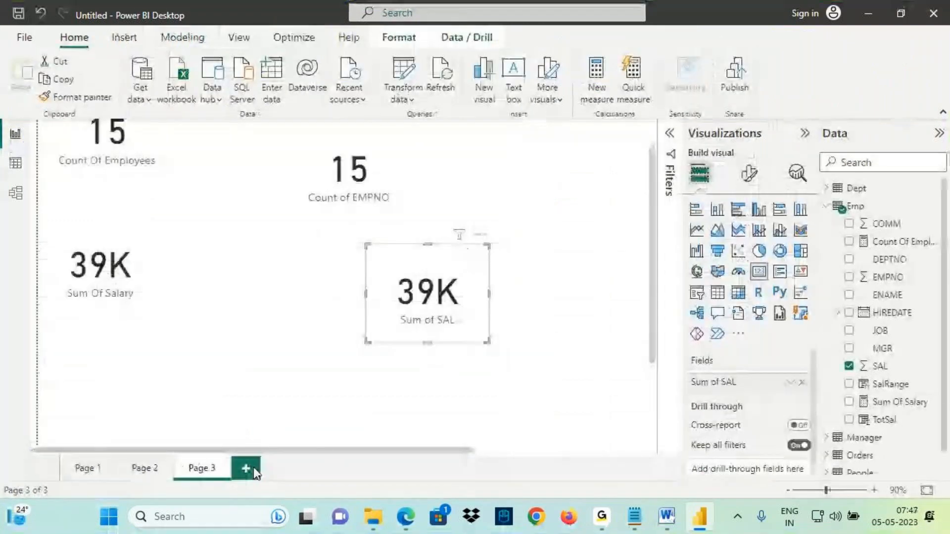
pyautogui.click(253, 467)
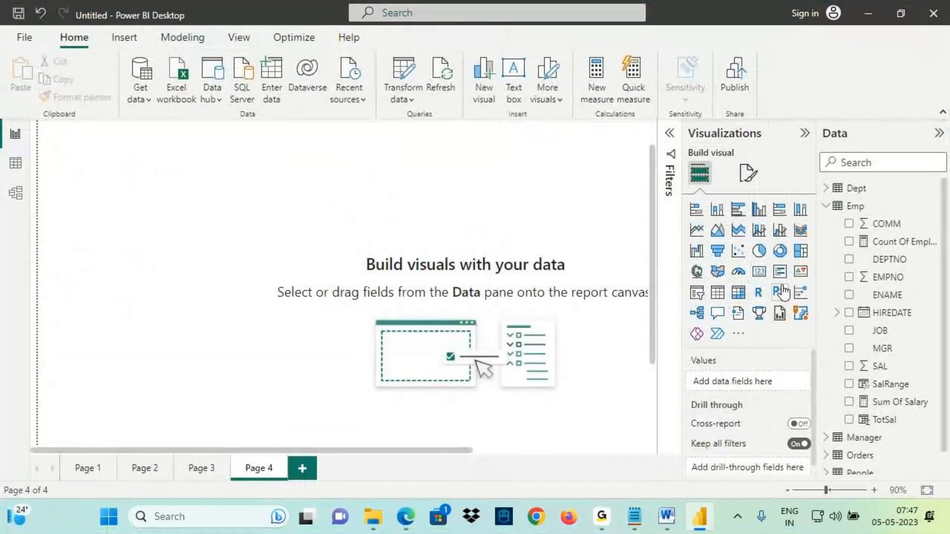
pyautogui.click(763, 275)
pyautogui.scroll(-1, 875, 426)
pyautogui.click(873, 429)
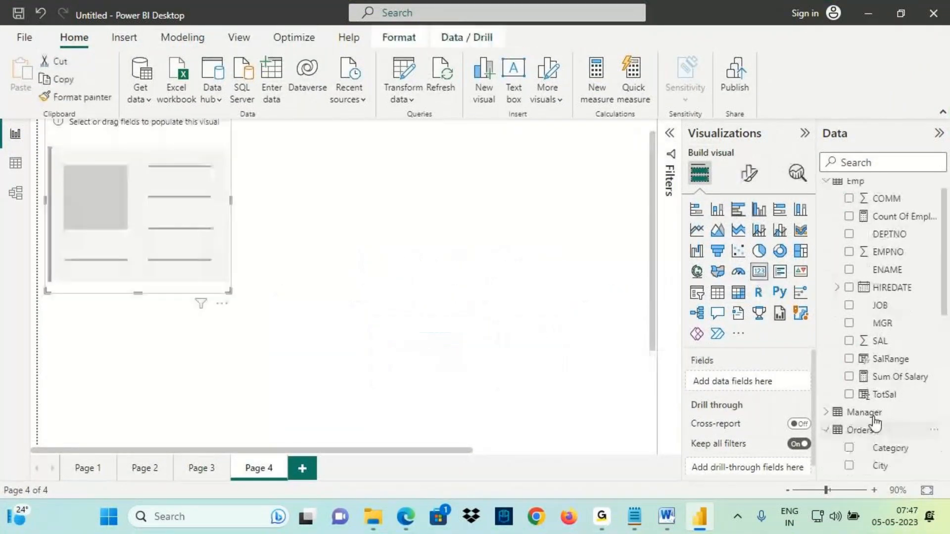
pyautogui.scroll(-6, 889, 398)
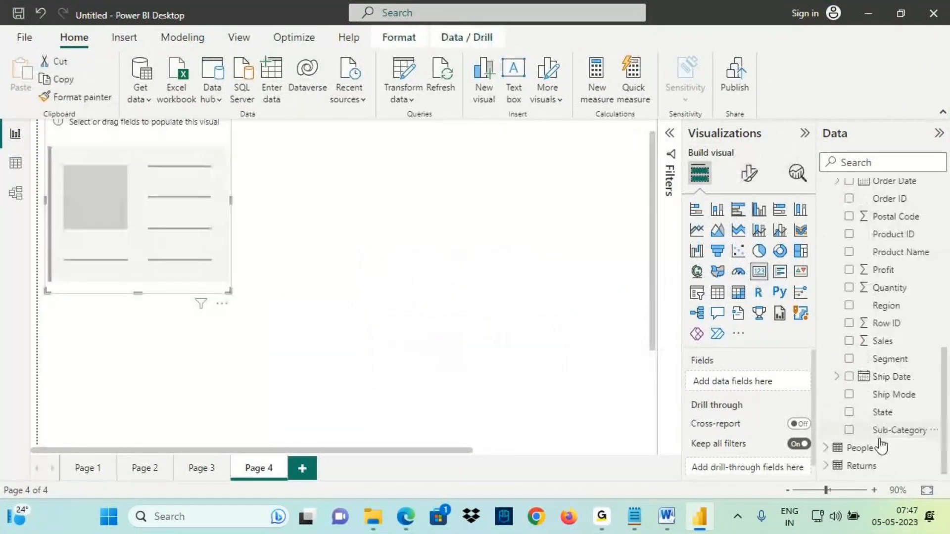
pyautogui.moveTo(883, 341); pyautogui.dragTo(168, 195)
pyautogui.click(790, 382)
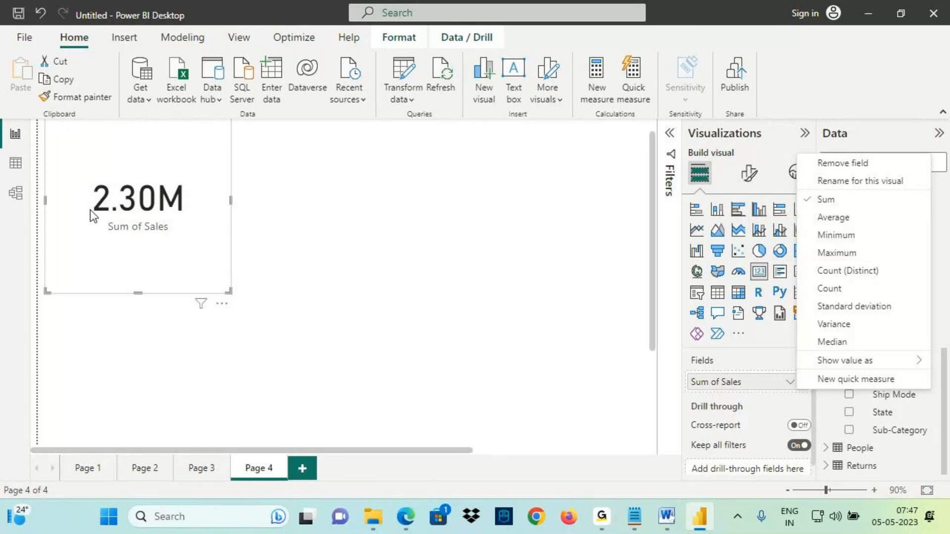
pyautogui.hotkey('ctrl', '2')
pyautogui.moveTo(90, 212); pyautogui.dragTo(186, 225)
pyautogui.moveTo(186, 191)
pyautogui.mouseDown()
pyautogui.moveTo(126, 175)
pyautogui.moveTo(81, 196)
pyautogui.moveTo(249, 168)
pyautogui.moveTo(215, 206)
pyautogui.mouseUp()
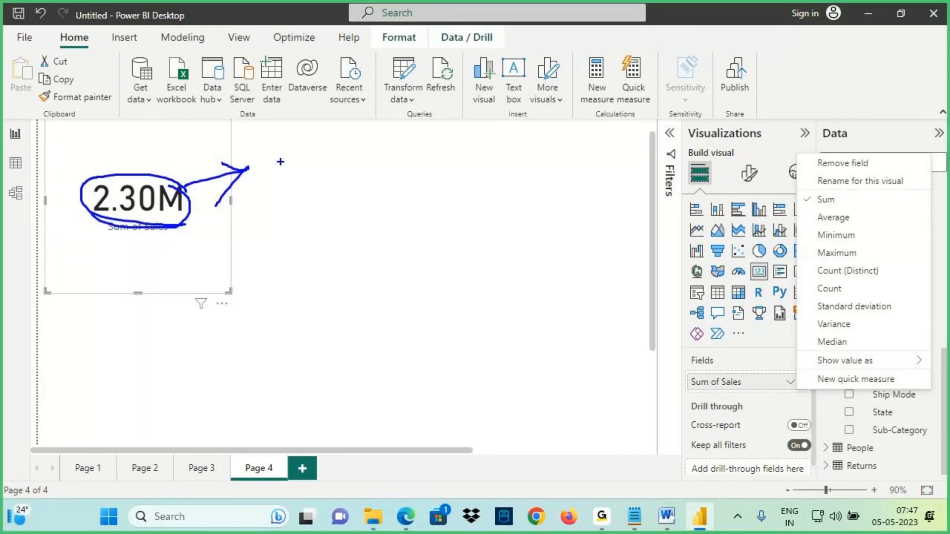
pyautogui.moveTo(282, 153)
pyautogui.mouseDown()
pyautogui.moveTo(281, 175)
pyautogui.moveTo(290, 176)
pyautogui.mouseUp()
pyautogui.moveTo(273, 156)
pyautogui.mouseDown()
pyautogui.moveTo(313, 154)
pyautogui.moveTo(328, 142)
pyautogui.moveTo(341, 153)
pyautogui.moveTo(376, 128)
pyautogui.moveTo(385, 138)
pyautogui.mouseUp()
pyautogui.moveTo(382, 133); pyautogui.dragTo(405, 127)
pyautogui.moveTo(287, 207); pyautogui.dragTo(401, 163)
pyautogui.moveTo(225, 246); pyautogui.dragTo(481, 293)
pyautogui.moveTo(453, 265)
pyautogui.mouseDown()
pyautogui.moveTo(484, 292)
pyautogui.moveTo(448, 383)
pyautogui.mouseUp()
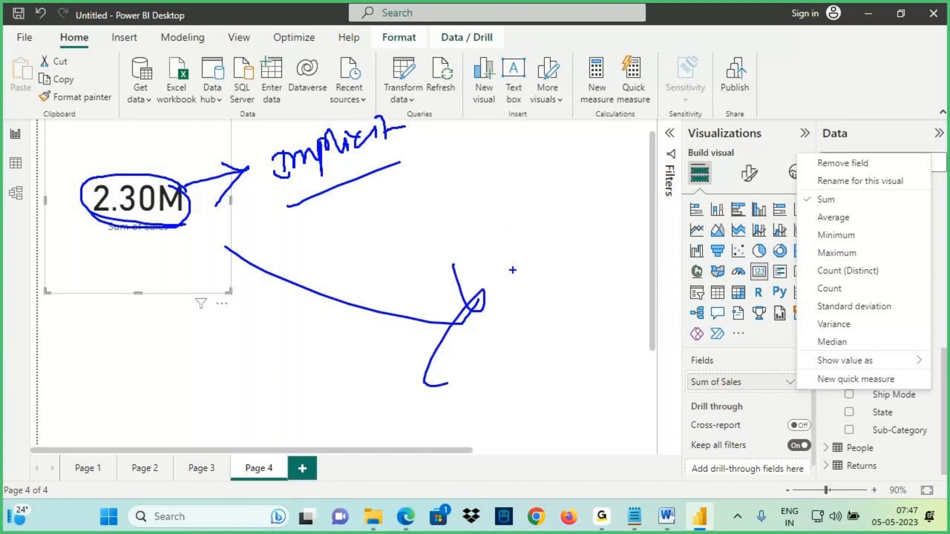
# - Switch to the notes and review the sections on measure types and DAX new information
pyautogui.hotkey('alt', 'Tab')
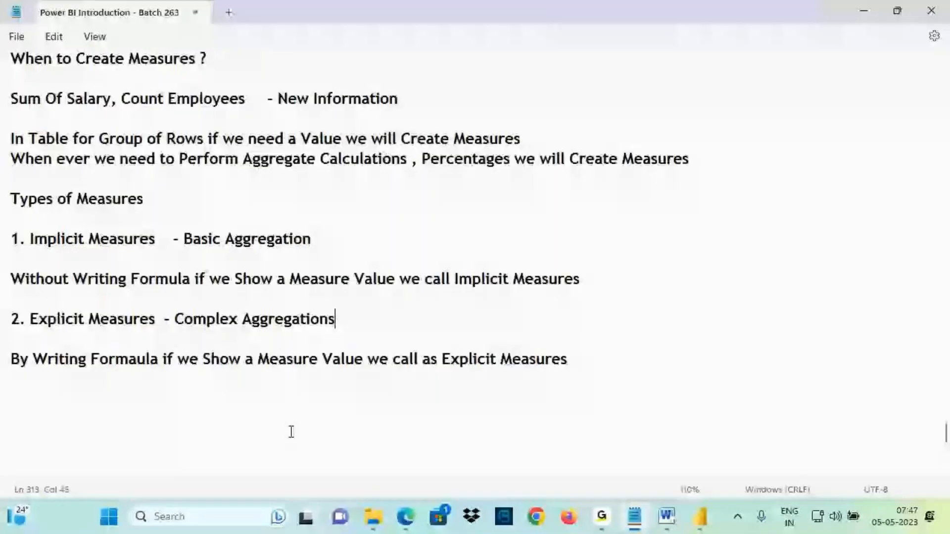
pyautogui.moveTo(60, 319); pyautogui.dragTo(137, 322)
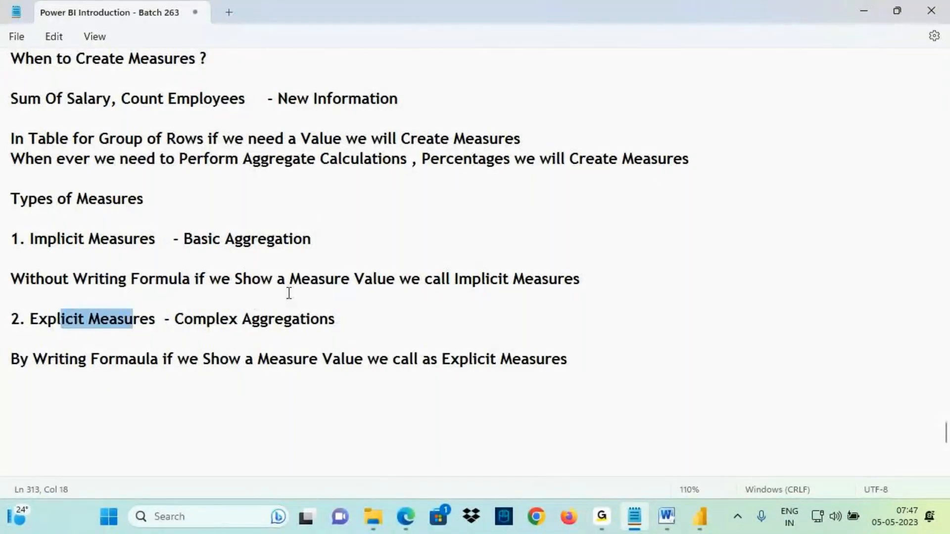
pyautogui.scroll(1, 193, 297)
pyautogui.click(28, 120)
pyautogui.moveTo(29, 121); pyautogui.dragTo(581, 413)
pyautogui.scroll(2, 244, 250)
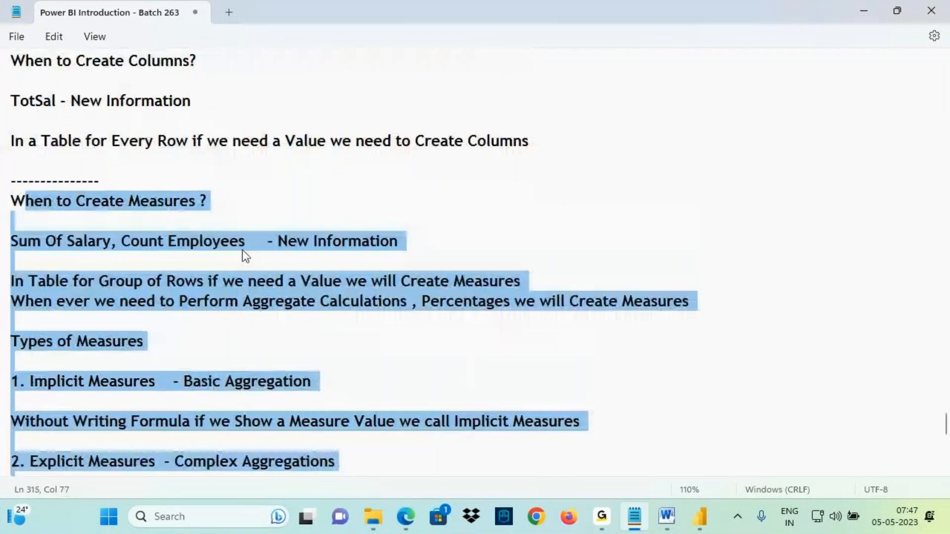
pyautogui.click(287, 197)
pyautogui.scroll(2, 269, 163)
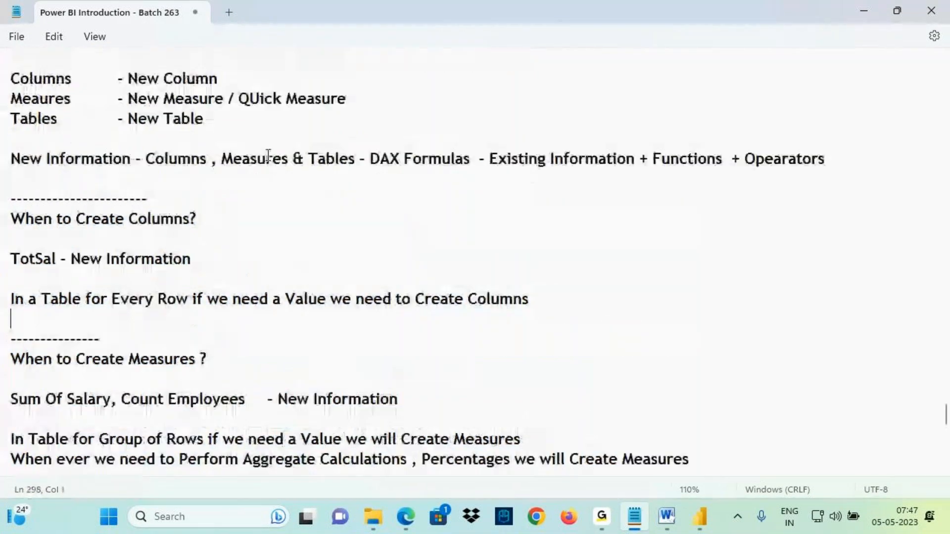
pyautogui.moveTo(309, 159); pyautogui.dragTo(349, 160)
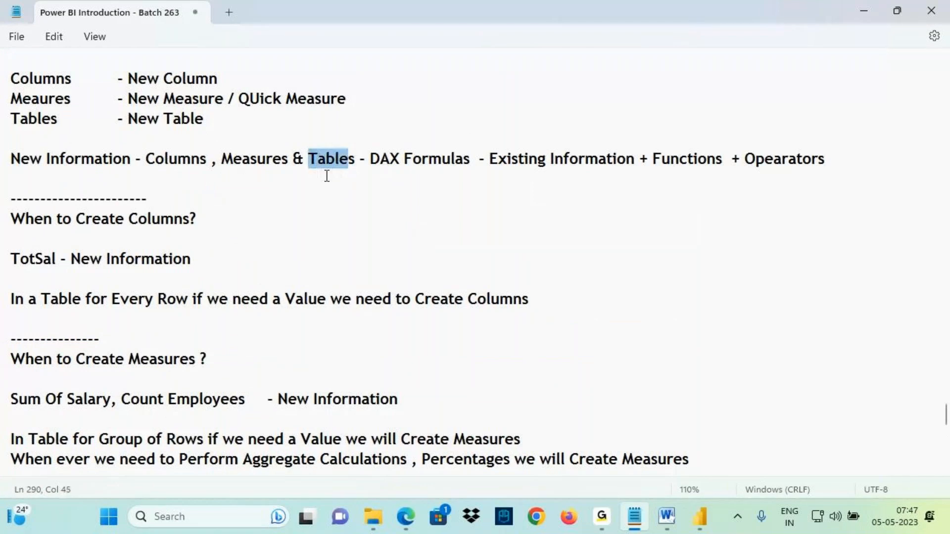
pyautogui.scroll(-3, 67, 220)
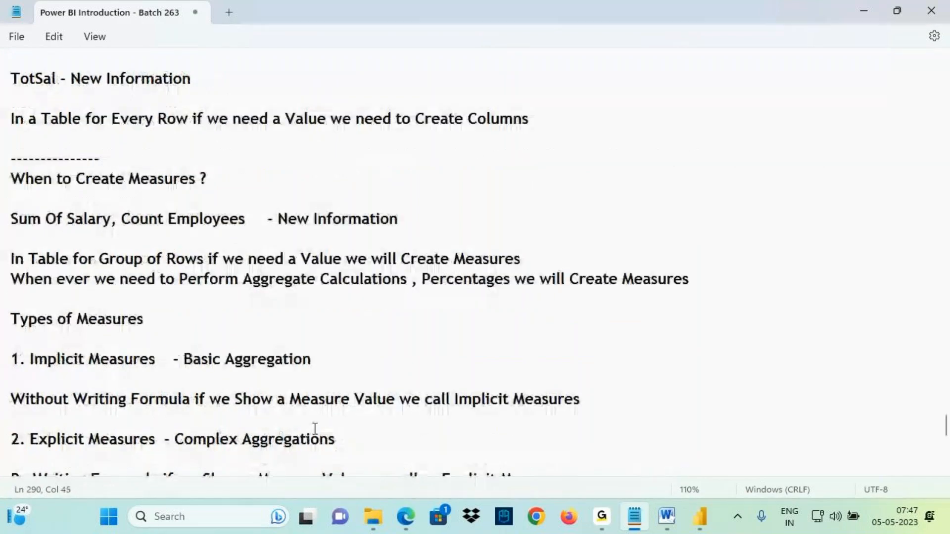
# - Place the cursor after 'Complex Aggregations' and save the notes file
pyautogui.click(335, 436)
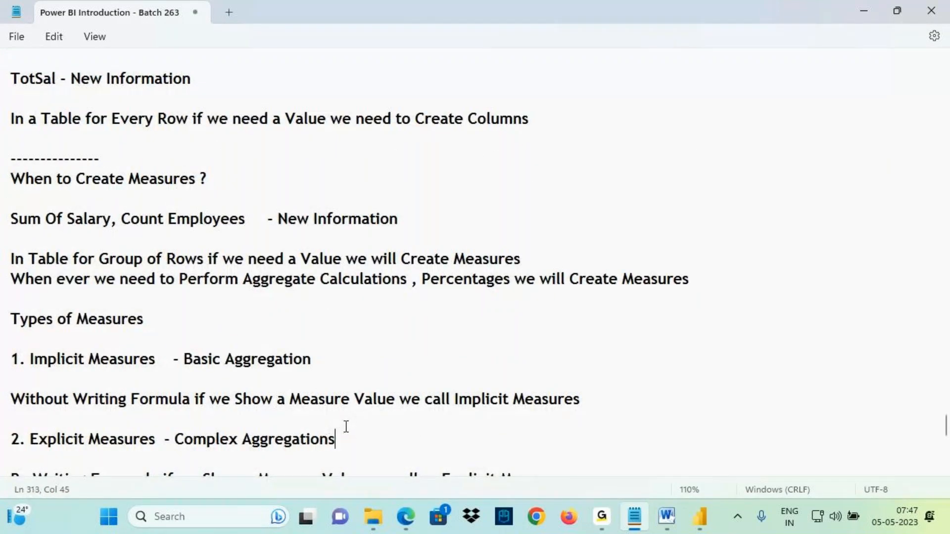
pyautogui.hotkey('ctrl', 's')
pyautogui.scroll(1, 420, 386)
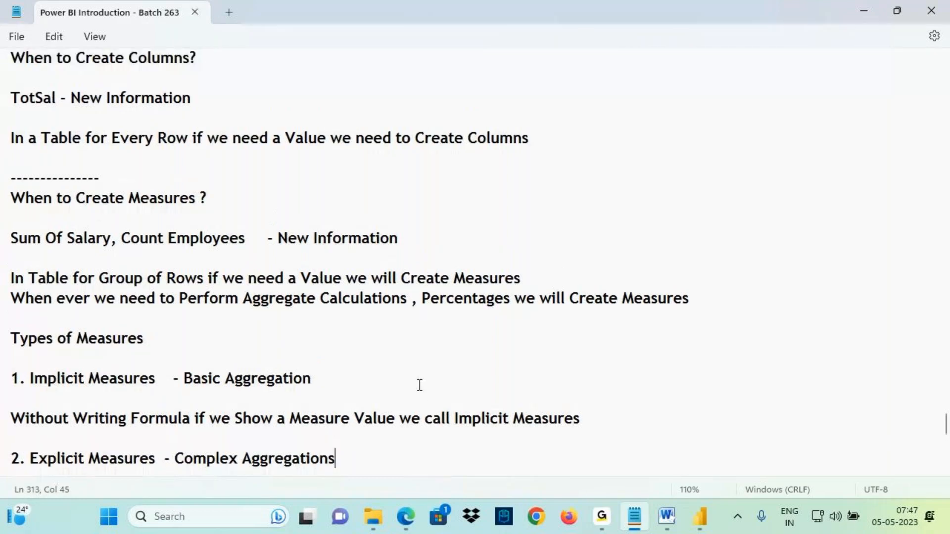
pyautogui.scroll(2, 420, 385)
# - Return to Power BI and examine the employee salary table on Page 1
pyautogui.click(704, 520)
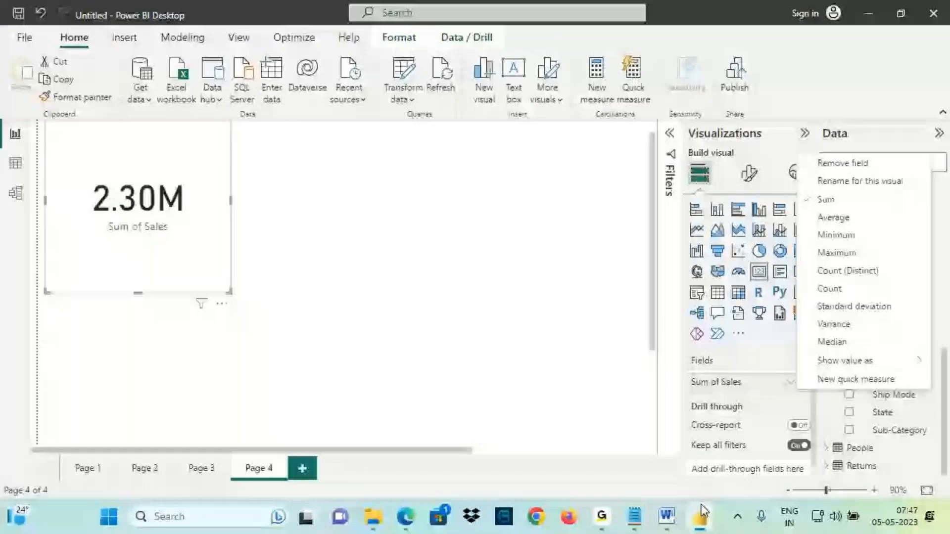
pyautogui.click(88, 468)
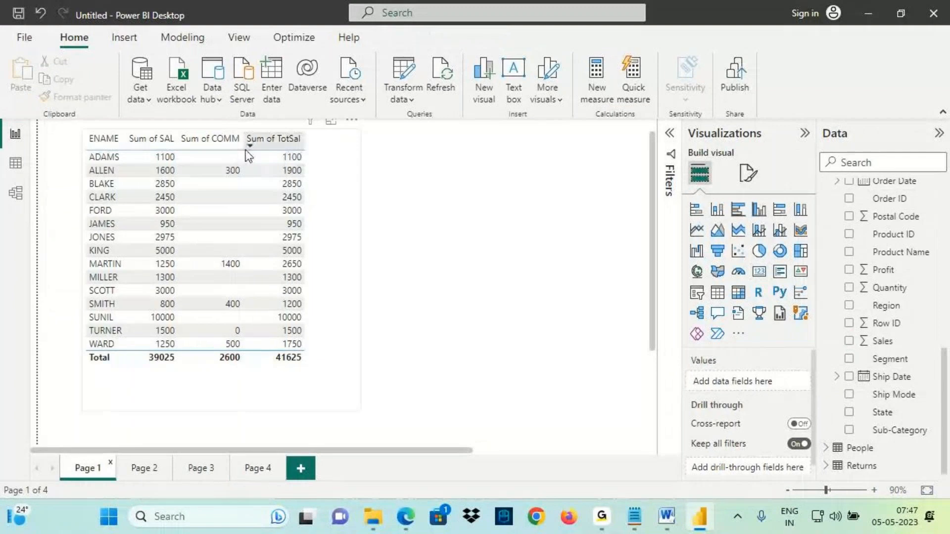
pyautogui.moveTo(248, 146)
pyautogui.mouseDown()
pyautogui.moveTo(317, 149)
pyautogui.moveTo(240, 145)
pyautogui.mouseUp()
pyautogui.moveTo(271, 97); pyautogui.dragTo(271, 133)
pyautogui.moveTo(297, 105); pyautogui.dragTo(251, 135)
pyautogui.moveTo(245, 113); pyautogui.dragTo(268, 130)
pyautogui.moveTo(326, 126)
pyautogui.mouseDown()
pyautogui.moveTo(348, 96)
pyautogui.moveTo(359, 106)
pyautogui.moveTo(392, 91)
pyautogui.mouseUp()
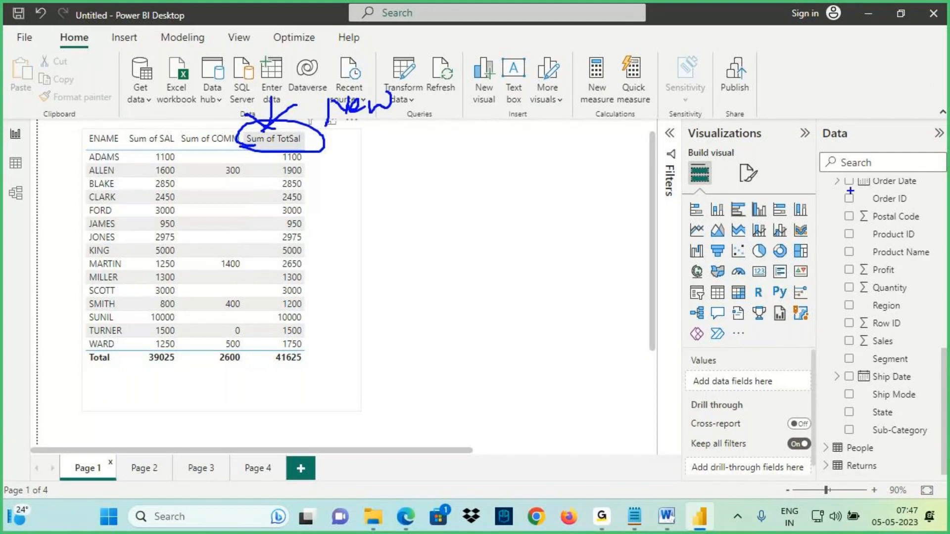
pyautogui.moveTo(629, 187); pyautogui.dragTo(749, 184)
pyautogui.moveTo(750, 184); pyautogui.dragTo(713, 211)
pyautogui.moveTo(776, 183)
pyautogui.mouseDown()
pyautogui.moveTo(815, 179)
pyautogui.moveTo(834, 193)
pyautogui.mouseUp()
pyautogui.moveTo(776, 215); pyautogui.dragTo(842, 214)
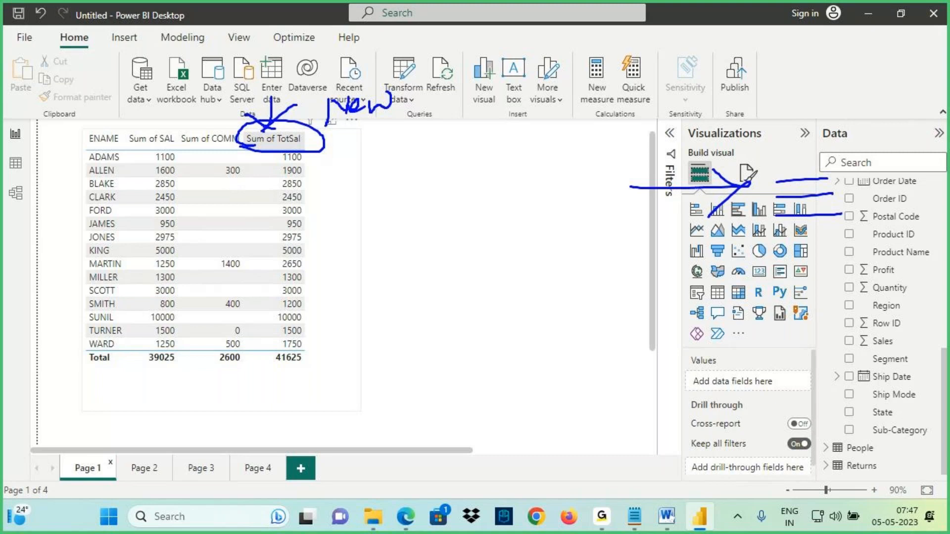
pyautogui.moveTo(786, 236); pyautogui.dragTo(847, 231)
pyautogui.moveTo(779, 265); pyautogui.dragTo(856, 264)
pyautogui.moveTo(766, 299); pyautogui.dragTo(861, 295)
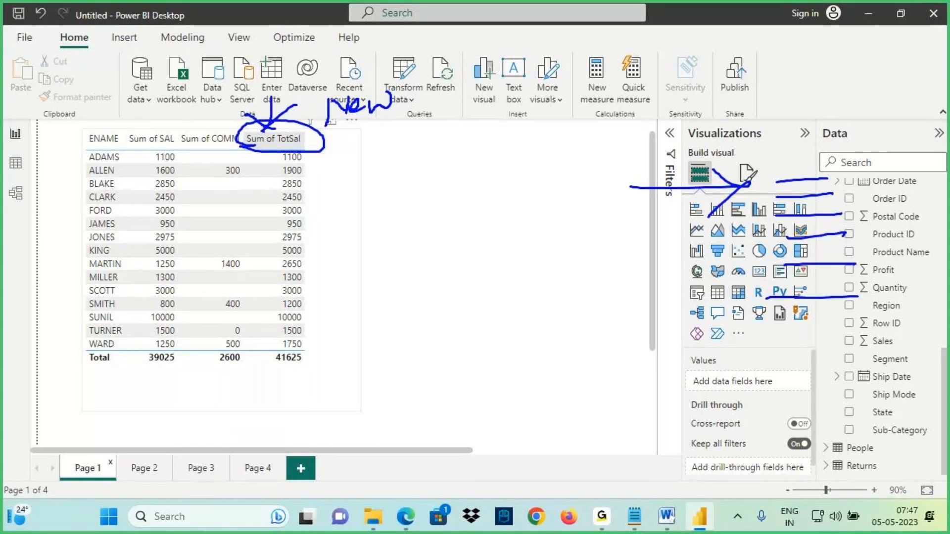
pyautogui.moveTo(789, 170); pyautogui.dragTo(795, 120)
pyautogui.moveTo(769, 149); pyautogui.dragTo(830, 145)
pyautogui.moveTo(813, 66)
pyautogui.mouseDown()
pyautogui.moveTo(817, 93)
pyautogui.moveTo(827, 94)
pyautogui.moveTo(836, 65)
pyautogui.moveTo(881, 78)
pyautogui.mouseUp()
pyautogui.moveTo(803, 108); pyautogui.dragTo(918, 89)
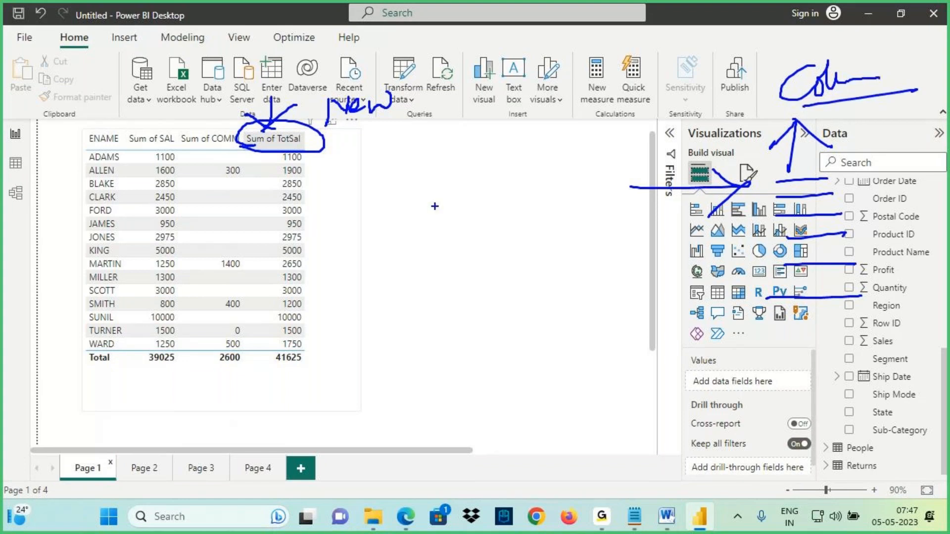
pyautogui.press('Escape')
pyautogui.hotkey('ctrl', '2')
pyautogui.moveTo(444, 164)
pyautogui.mouseDown()
pyautogui.moveTo(438, 188)
pyautogui.moveTo(466, 156)
pyautogui.moveTo(468, 176)
pyautogui.moveTo(515, 147)
pyautogui.moveTo(531, 167)
pyautogui.moveTo(574, 144)
pyautogui.mouseUp()
pyautogui.moveTo(569, 125)
pyautogui.mouseDown()
pyautogui.moveTo(589, 184)
pyautogui.moveTo(574, 143)
pyautogui.mouseUp()
pyautogui.moveTo(521, 179); pyautogui.dragTo(525, 213)
pyautogui.moveTo(517, 200)
pyautogui.mouseDown()
pyautogui.moveTo(544, 194)
pyautogui.moveTo(591, 319)
pyautogui.moveTo(739, 294)
pyautogui.mouseUp()
pyautogui.moveTo(739, 294); pyautogui.dragTo(695, 346)
pyautogui.moveTo(781, 291); pyautogui.dragTo(785, 356)
pyautogui.moveTo(770, 411)
pyautogui.mouseDown()
pyautogui.moveTo(697, 483)
pyautogui.moveTo(652, 465)
pyautogui.moveTo(688, 510)
pyautogui.mouseUp()
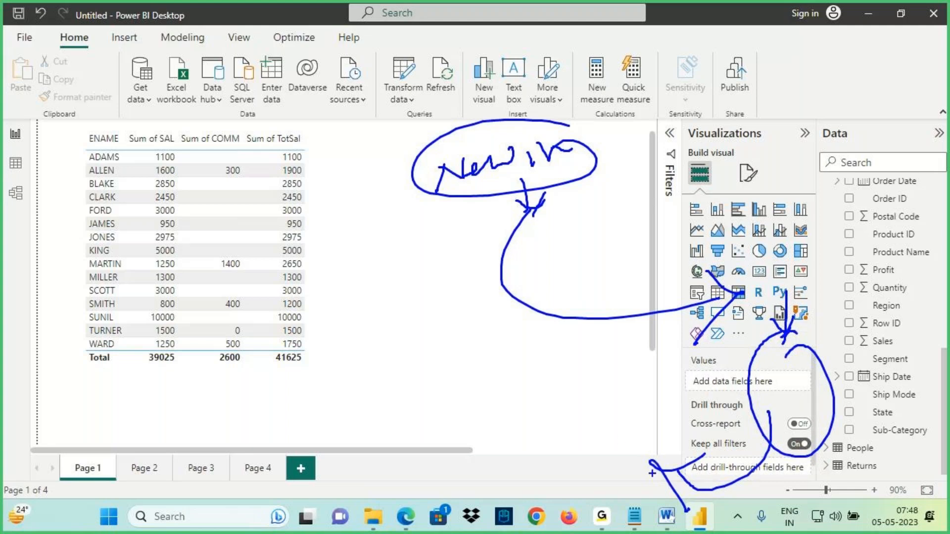
pyautogui.moveTo(561, 439)
pyautogui.mouseDown()
pyautogui.moveTo(583, 405)
pyautogui.moveTo(596, 426)
pyautogui.moveTo(673, 402)
pyautogui.moveTo(762, 396)
pyautogui.mouseUp()
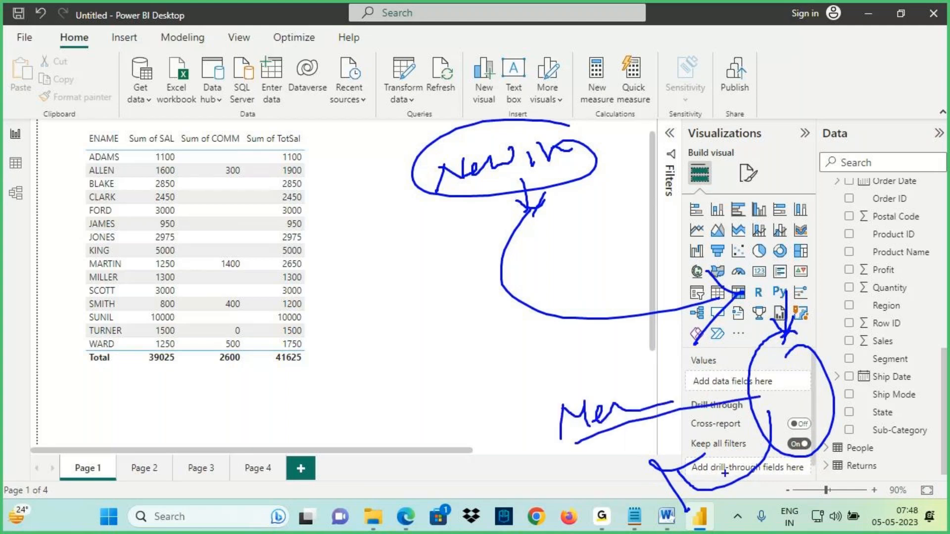
# - Switch to the notes and review the earlier sections back up to the Class 4 heading on enhancing the data model
pyautogui.press('Escape')
pyautogui.click(633, 525)
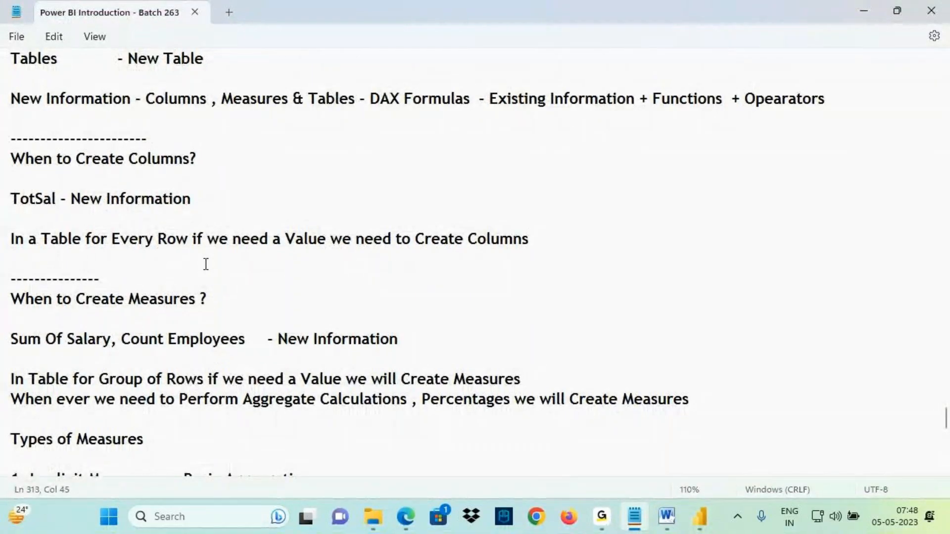
pyautogui.scroll(5, 206, 264)
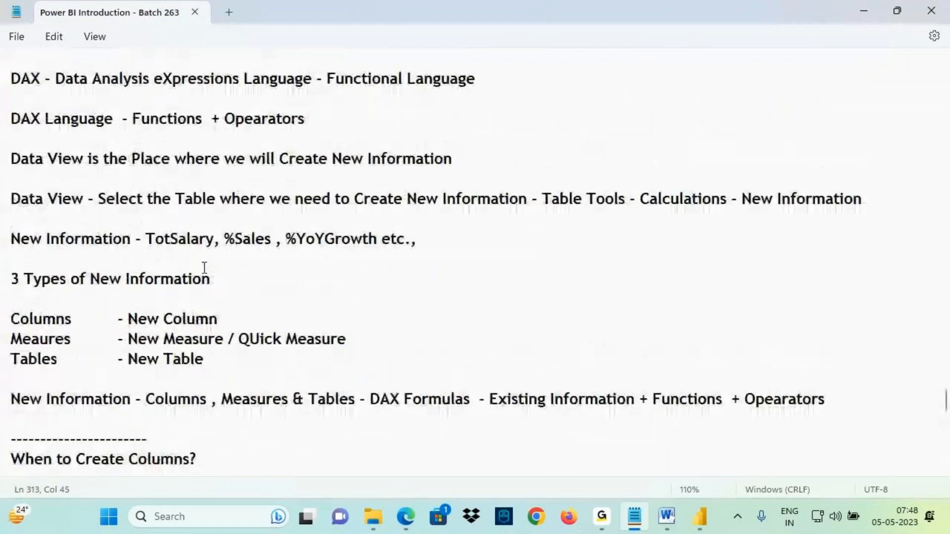
pyautogui.scroll(2, 215, 271)
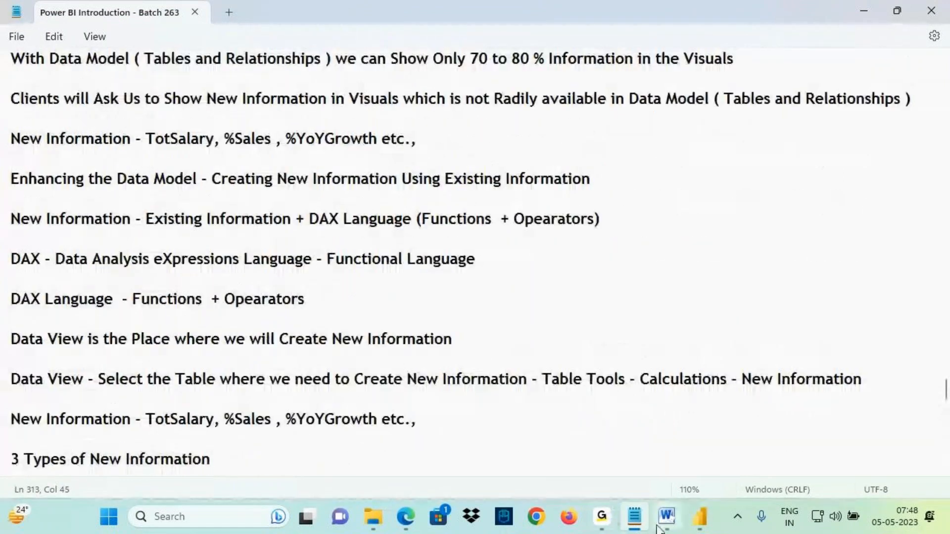
pyautogui.scroll(3, 101, 188)
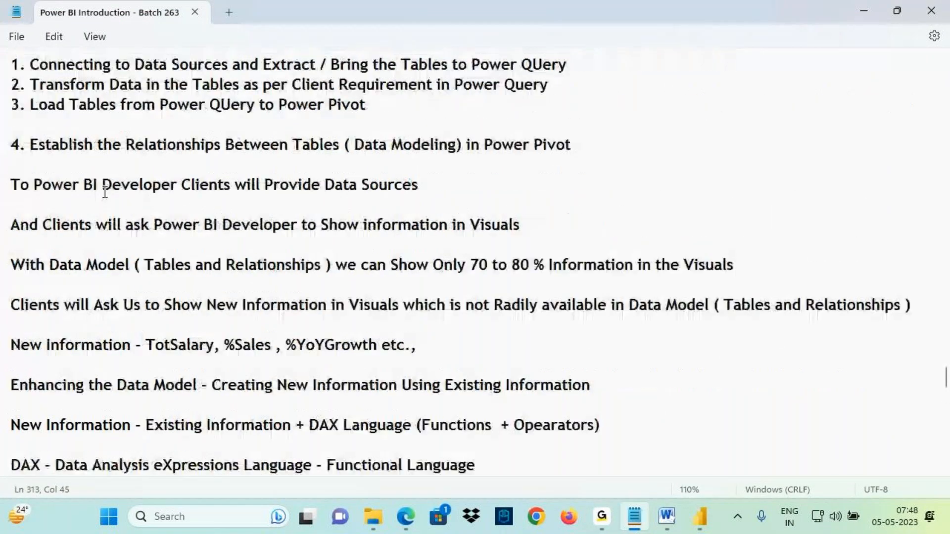
pyautogui.scroll(2, 103, 192)
pyautogui.scroll(5, 104, 192)
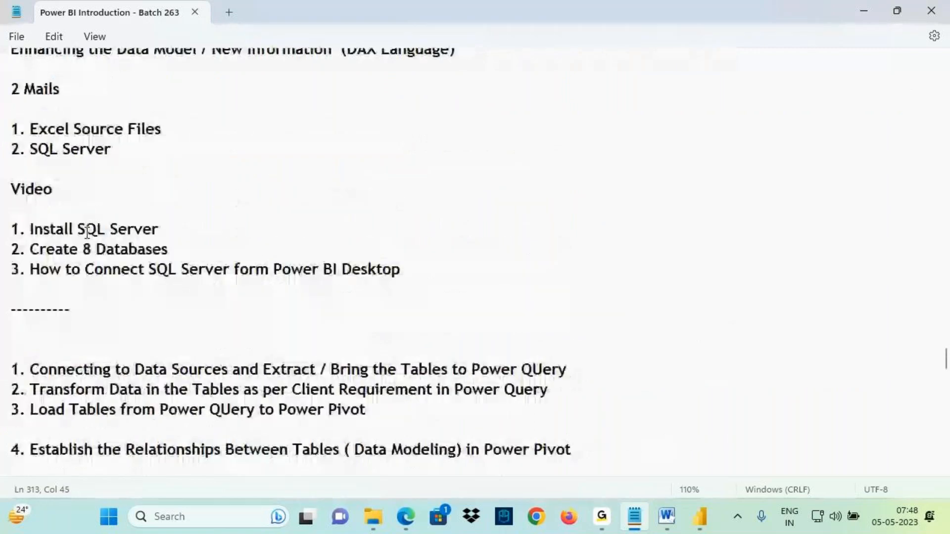
pyautogui.moveTo(37, 219); pyautogui.dragTo(198, 219)
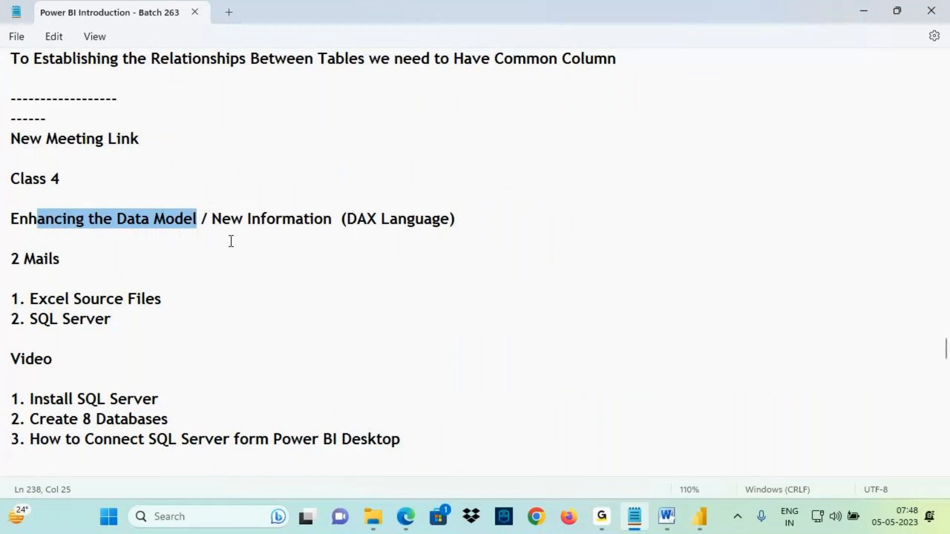
pyautogui.hotkey('ctrl', '2')
pyautogui.moveTo(352, 233)
pyautogui.mouseDown()
pyautogui.moveTo(445, 234)
pyautogui.moveTo(355, 230)
pyautogui.moveTo(429, 231)
pyautogui.mouseUp()
pyautogui.moveTo(377, 170)
pyautogui.mouseDown()
pyautogui.moveTo(381, 201)
pyautogui.moveTo(414, 187)
pyautogui.moveTo(383, 242)
pyautogui.mouseUp()
pyautogui.press('Escape')
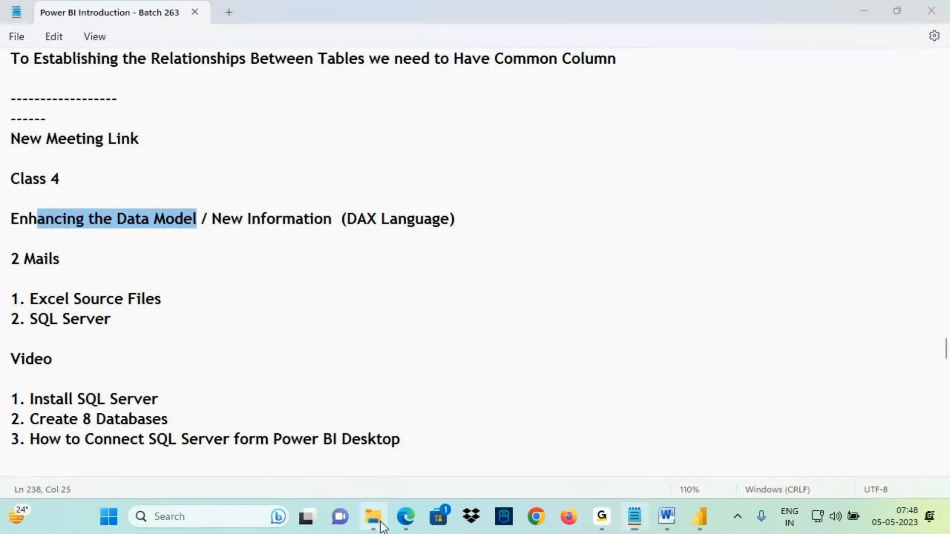
# - Open the '1. Introduction to DAX' document from the DAX folder and maximize its window
pyautogui.click(379, 519)
pyautogui.hotkey('ctrl', '2')
pyautogui.moveTo(390, 93); pyautogui.dragTo(430, 94)
pyautogui.moveTo(267, 117); pyautogui.dragTo(287, 217)
pyautogui.moveTo(334, 168); pyautogui.dragTo(276, 254)
pyautogui.moveTo(543, 151)
pyautogui.mouseDown()
pyautogui.moveTo(530, 140)
pyautogui.moveTo(207, 319)
pyautogui.moveTo(304, 476)
pyautogui.moveTo(531, 345)
pyautogui.mouseUp()
pyautogui.press('Escape')
pyautogui.scroll(2, 261, 194)
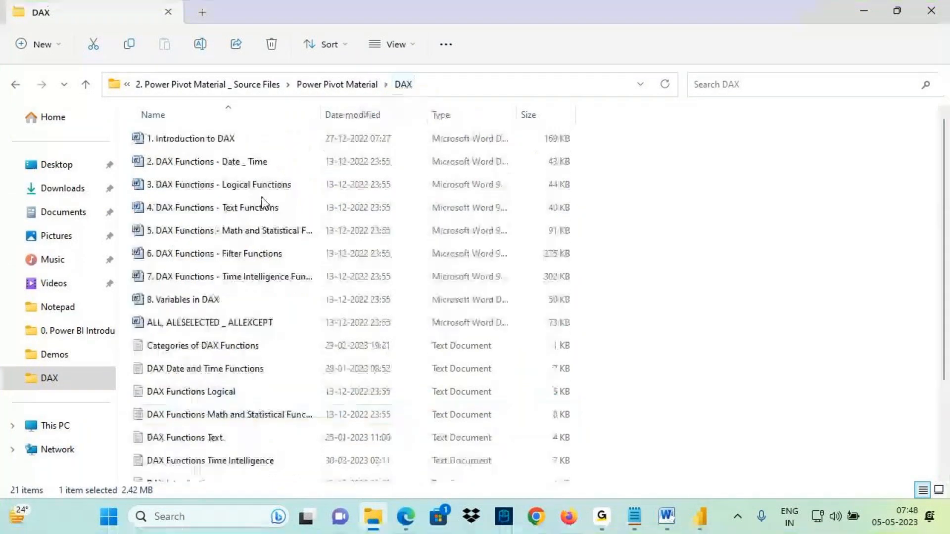
pyautogui.doubleClick(238, 139)
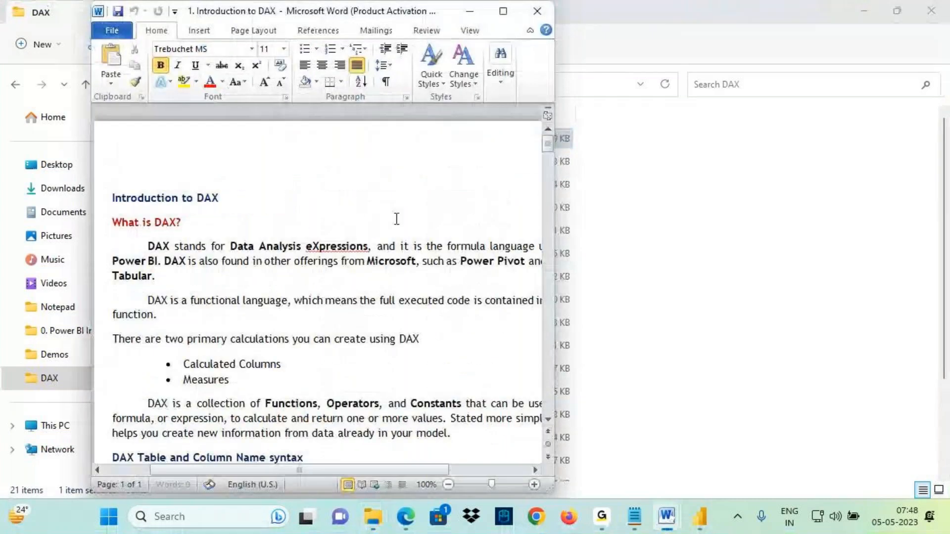
pyautogui.click(503, 11)
# - Scroll the DAX document to the implicit versus explicit measures section and the columns versus measures table, then close it
pyautogui.scroll(-15, 321, 309)
pyautogui.scroll(-15, 325, 307)
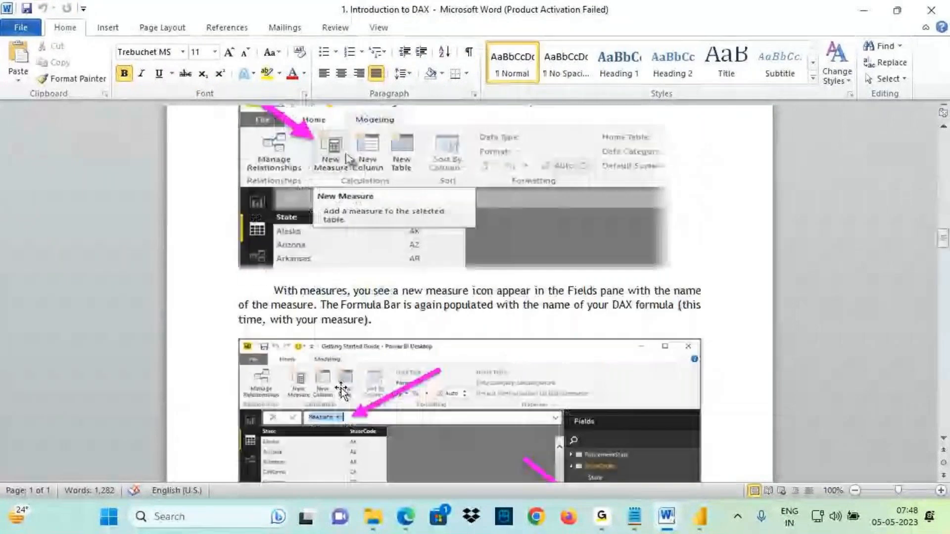
pyautogui.scroll(-6, 341, 356)
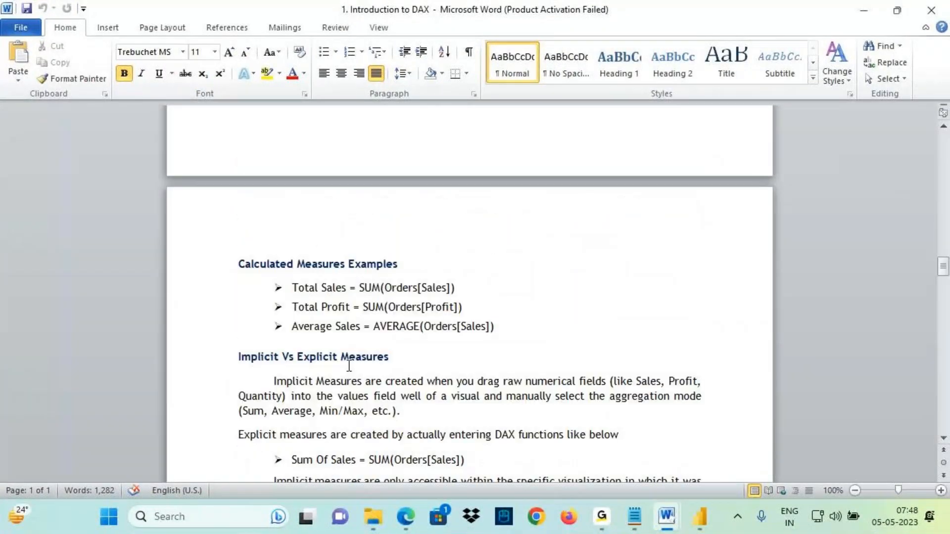
pyautogui.scroll(-12, 348, 365)
pyautogui.moveTo(383, 190); pyautogui.dragTo(450, 191)
pyautogui.moveTo(583, 194)
pyautogui.mouseDown()
pyautogui.moveTo(639, 195)
pyautogui.moveTo(594, 169)
pyautogui.moveTo(597, 177)
pyautogui.mouseUp()
pyautogui.moveTo(629, 135)
pyautogui.mouseDown()
pyautogui.moveTo(633, 174)
pyautogui.moveTo(701, 147)
pyautogui.moveTo(676, 173)
pyautogui.mouseUp()
pyautogui.moveTo(707, 148); pyautogui.dragTo(734, 151)
pyautogui.moveTo(719, 138); pyautogui.dragTo(719, 171)
pyautogui.moveTo(658, 159); pyautogui.dragTo(757, 156)
pyautogui.moveTo(590, 182); pyautogui.dragTo(766, 176)
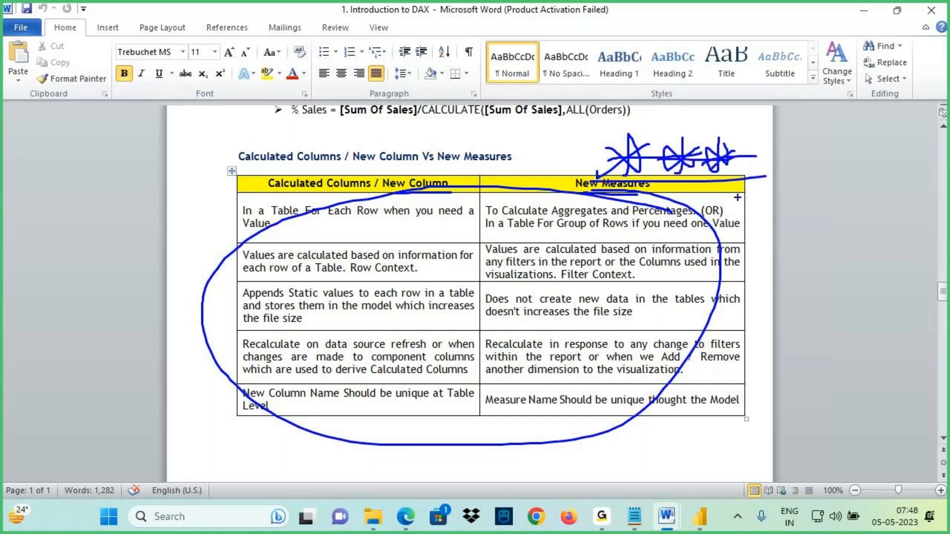
pyautogui.press('Escape')
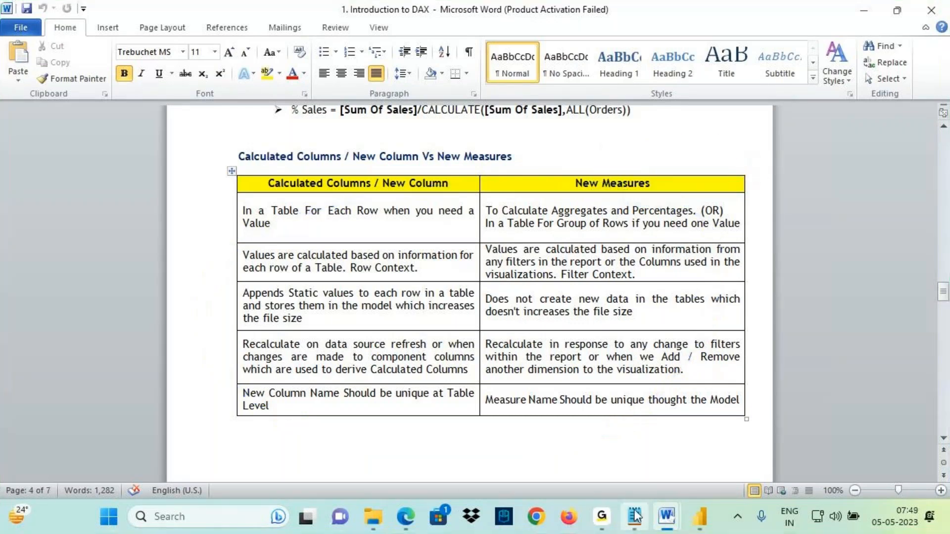
pyautogui.click(929, 19)
# - Open the Power BI Architecture document and examine the Power Pivot stage of the diagram
pyautogui.moveTo(69, 219); pyautogui.dragTo(387, 386)
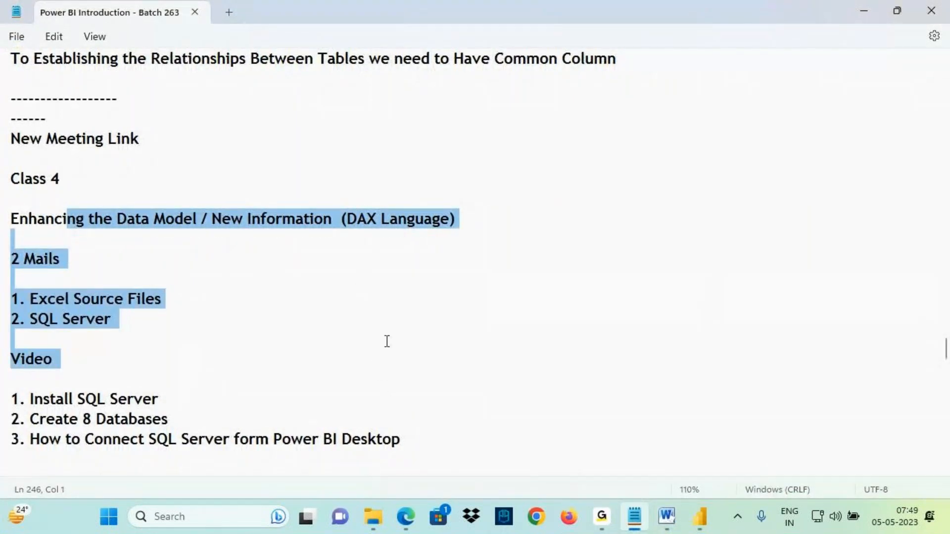
pyautogui.click(667, 517)
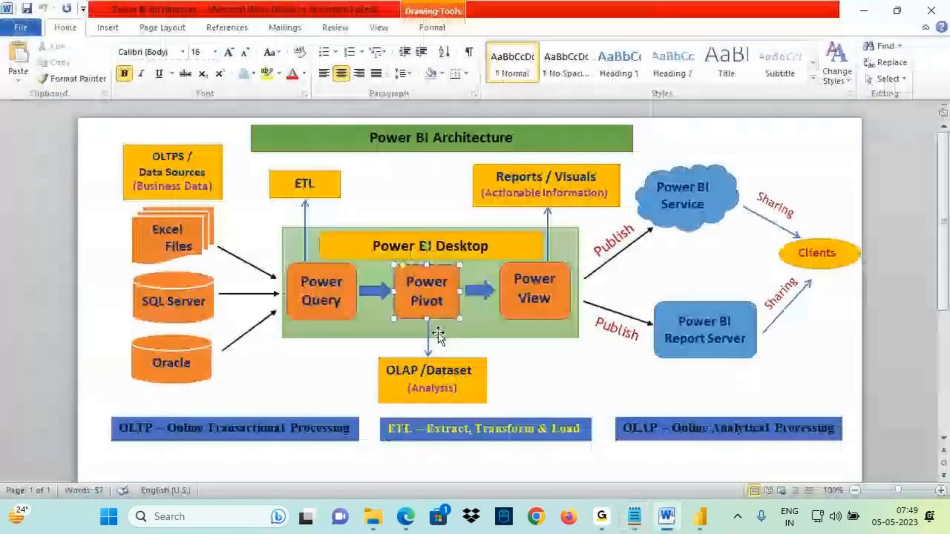
pyautogui.moveTo(430, 275); pyautogui.dragTo(450, 271)
pyautogui.moveTo(435, 321); pyautogui.dragTo(456, 340)
pyautogui.moveTo(452, 331)
pyautogui.mouseDown()
pyautogui.moveTo(468, 342)
pyautogui.moveTo(447, 351)
pyautogui.mouseUp()
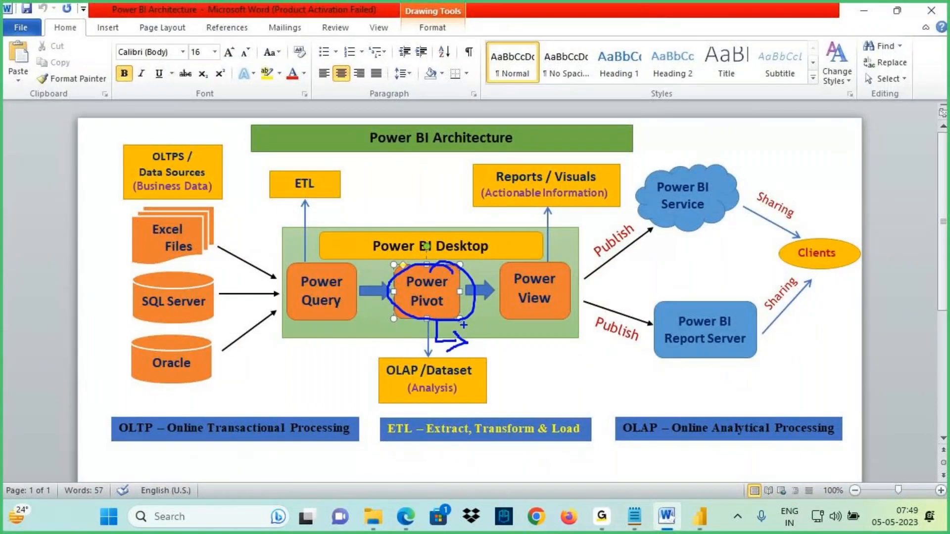
pyautogui.moveTo(414, 313); pyautogui.dragTo(462, 314)
pyautogui.moveTo(520, 334); pyautogui.dragTo(519, 350)
pyautogui.moveTo(514, 334)
pyautogui.mouseDown()
pyautogui.moveTo(532, 347)
pyautogui.moveTo(505, 349)
pyautogui.mouseUp()
pyautogui.moveTo(543, 330); pyautogui.dragTo(561, 345)
pyautogui.moveTo(479, 366)
pyautogui.mouseDown()
pyautogui.moveTo(476, 381)
pyautogui.moveTo(496, 386)
pyautogui.moveTo(513, 368)
pyautogui.moveTo(530, 384)
pyautogui.mouseUp()
pyautogui.click(503, 376)
pyautogui.moveTo(514, 376); pyautogui.dragTo(548, 375)
pyautogui.moveTo(553, 372); pyautogui.dragTo(553, 384)
pyautogui.moveTo(553, 372)
pyautogui.mouseDown()
pyautogui.moveTo(554, 384)
pyautogui.moveTo(584, 368)
pyautogui.moveTo(624, 381)
pyautogui.mouseUp()
pyautogui.moveTo(653, 347)
pyautogui.mouseDown()
pyautogui.moveTo(645, 372)
pyautogui.moveTo(664, 372)
pyautogui.mouseUp()
pyautogui.moveTo(643, 367); pyautogui.dragTo(653, 364)
pyautogui.moveTo(668, 353); pyautogui.dragTo(690, 370)
pyautogui.moveTo(712, 336); pyautogui.dragTo(693, 378)
pyautogui.moveTo(641, 384); pyautogui.dragTo(730, 360)
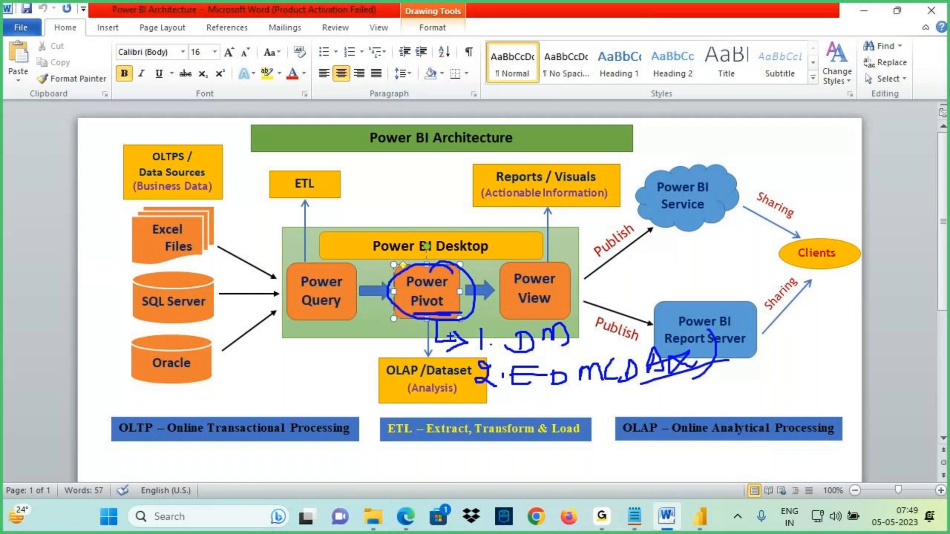
pyautogui.moveTo(356, 275)
pyautogui.mouseDown()
pyautogui.moveTo(286, 277)
pyautogui.moveTo(318, 263)
pyautogui.moveTo(291, 274)
pyautogui.mouseUp()
pyautogui.press('Escape')
# - At the end of the notes, add a dashed divider and the question 'What we will perform in Power Query?'
pyautogui.click(635, 520)
pyautogui.scroll(-15, 101, 347)
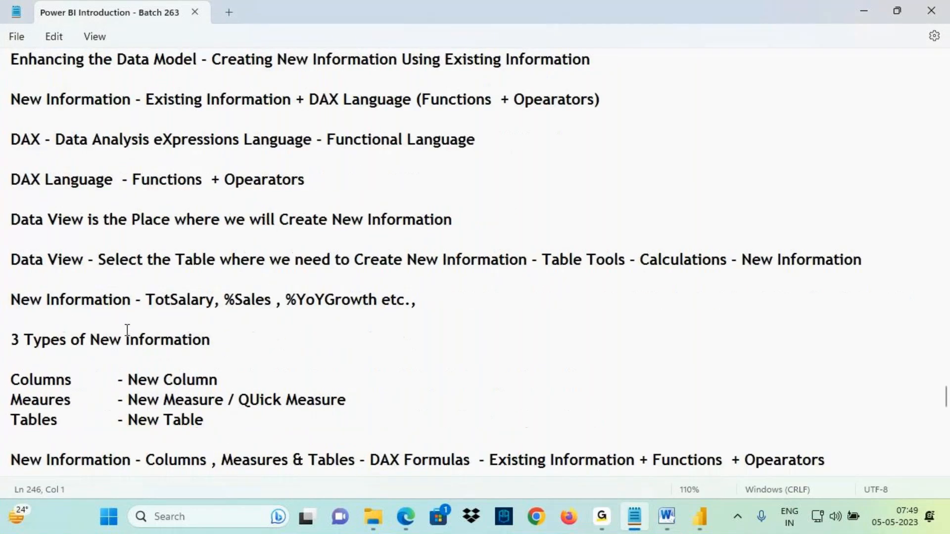
pyautogui.scroll(-6, 129, 351)
pyautogui.click(32, 280)
pyautogui.write('------------')
pyautogui.press('Return')
pyautogui.write('Wh')
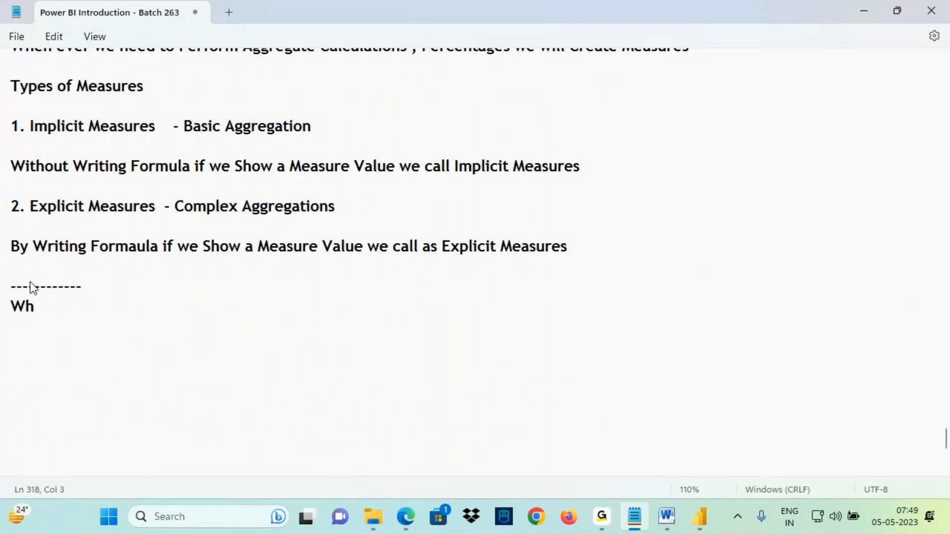
pyautogui.write('at we will perform in ')
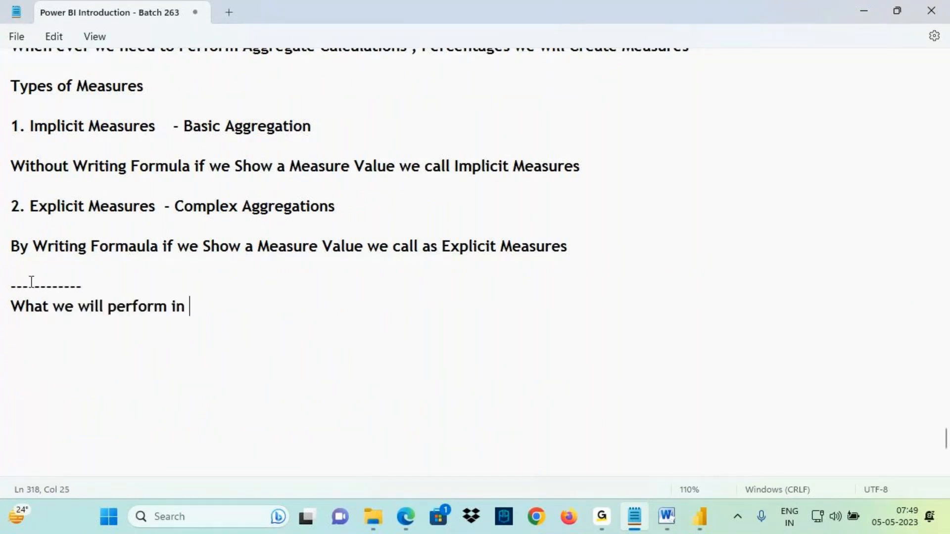
pyautogui.write('Power Querty')
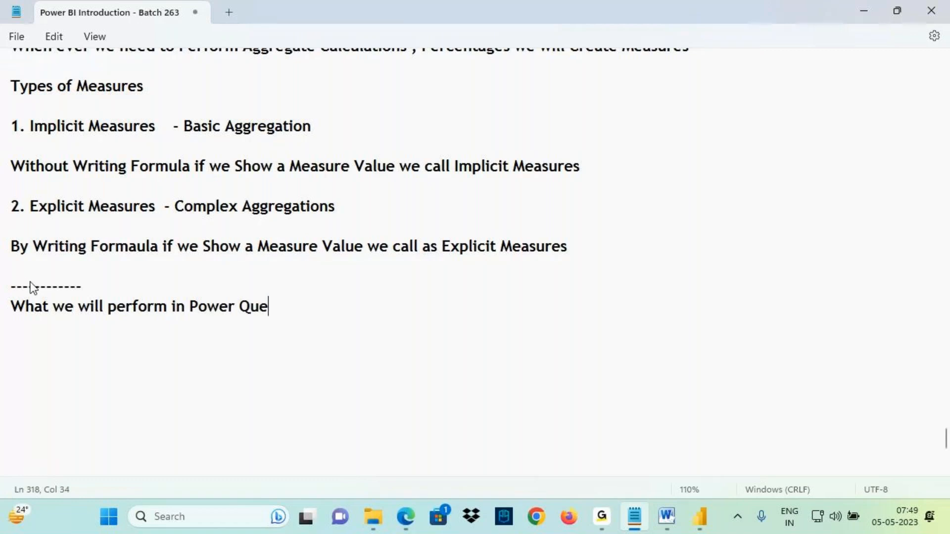
pyautogui.press('Return')
pyautogui.press('BackSpace')
pyautogui.press('BackSpace')
pyautogui.press('BackSpace')
pyautogui.write('y?')
pyautogui.press('Return')
pyautogui.press('Return')
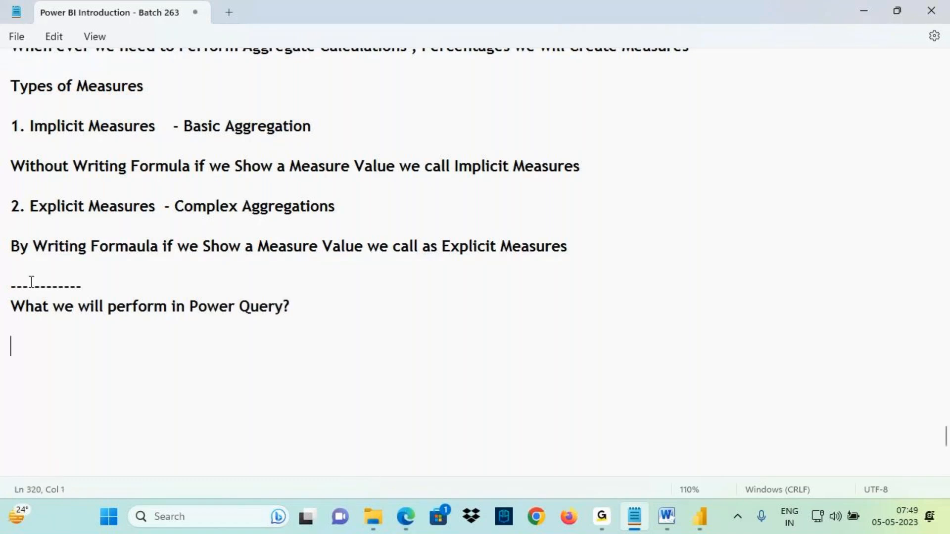
# - Answer with 'We will Perform ETL Activities' and add the question 'What we will Perform in Power Pivot ?'
pyautogui.write('We will Per')
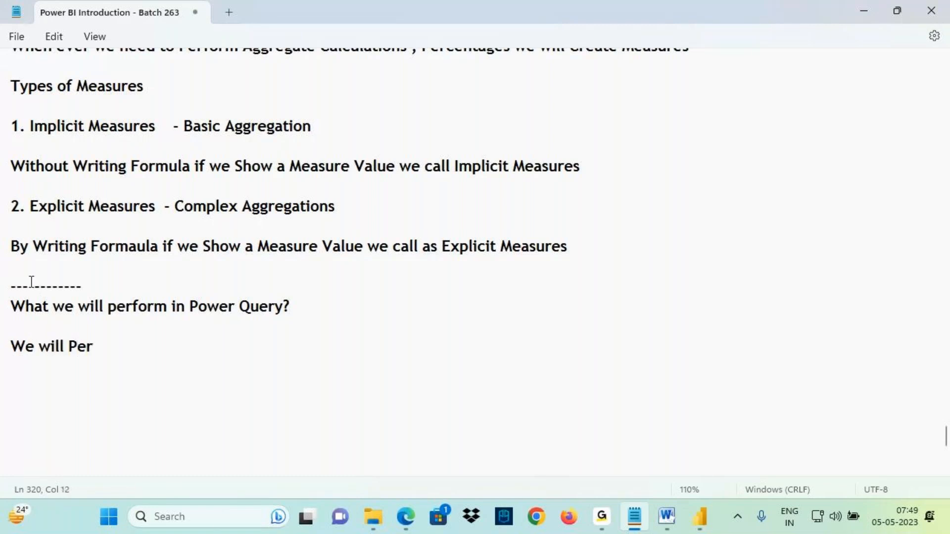
pyautogui.write('form ETL Activities')
pyautogui.press('Return')
pyautogui.press('Return')
pyautogui.write('What we will Perform in')
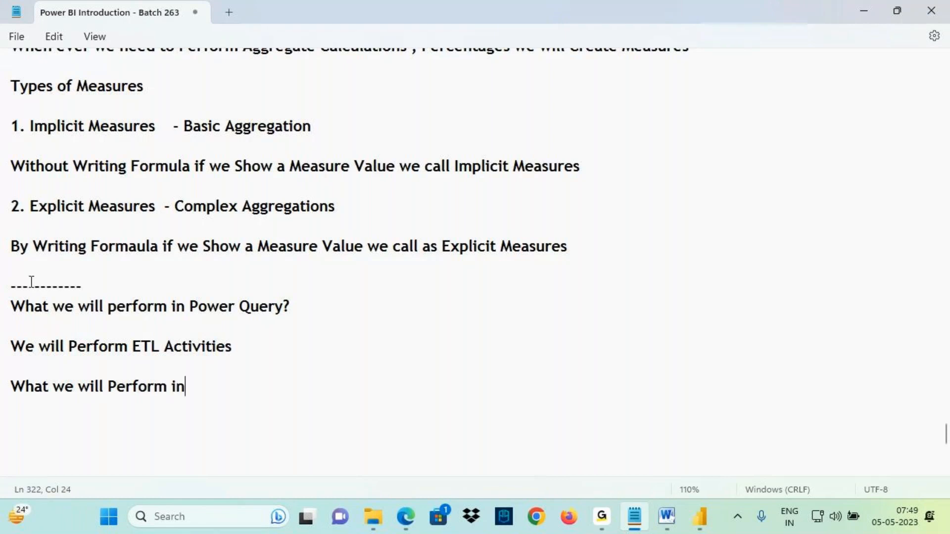
pyautogui.write(' Power Pi')
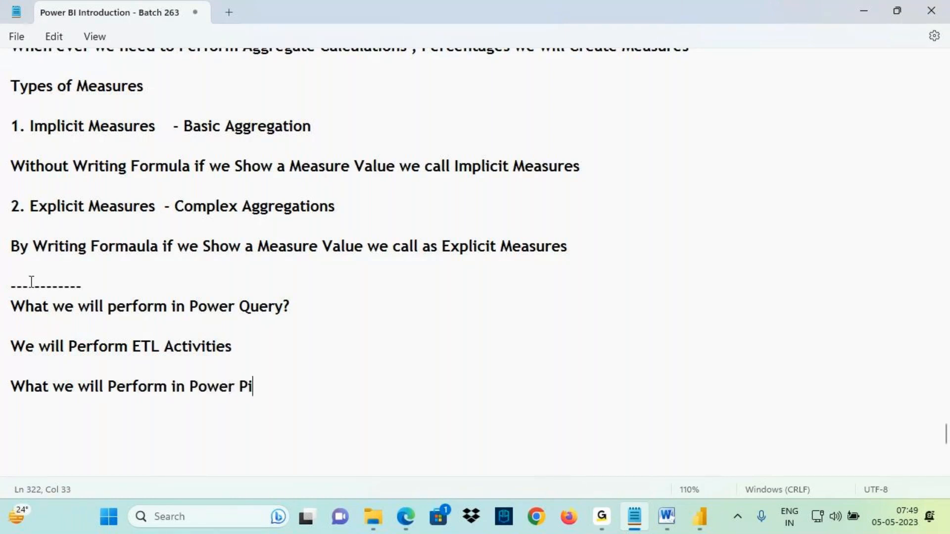
pyautogui.write('vot')
pyautogui.write('?')
pyautogui.press('Return')
# - Copy the Class 3 list '1. Data Modeling' and '2. Enhancing the Data Model (DAX Language)' beneath the Power Pivot question, adding a blank line above it
pyautogui.scroll(-3, 93, 276)
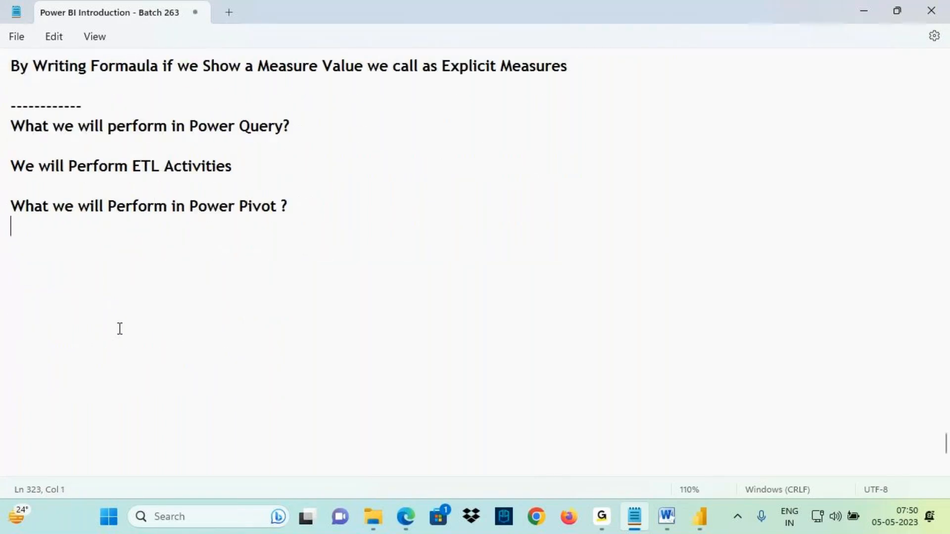
pyautogui.scroll(5, 136, 325)
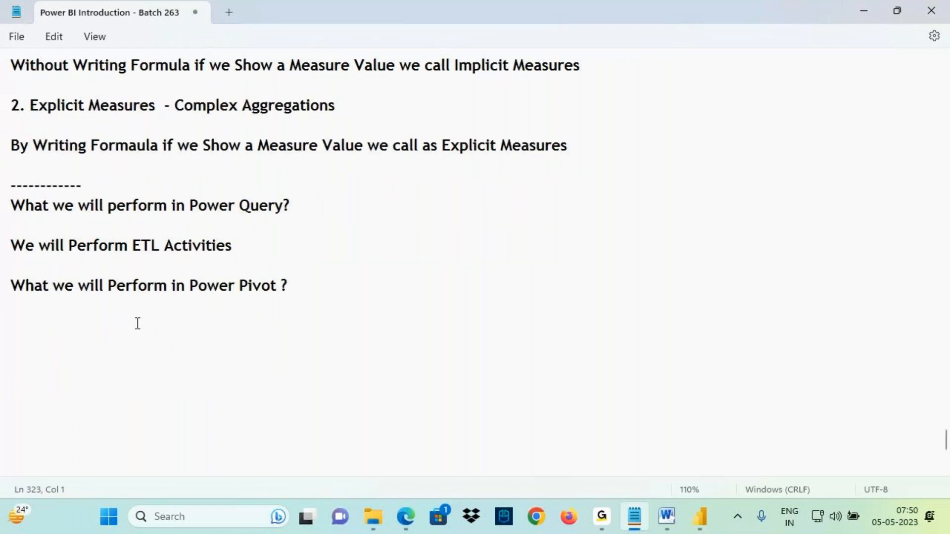
pyautogui.scroll(9, 133, 232)
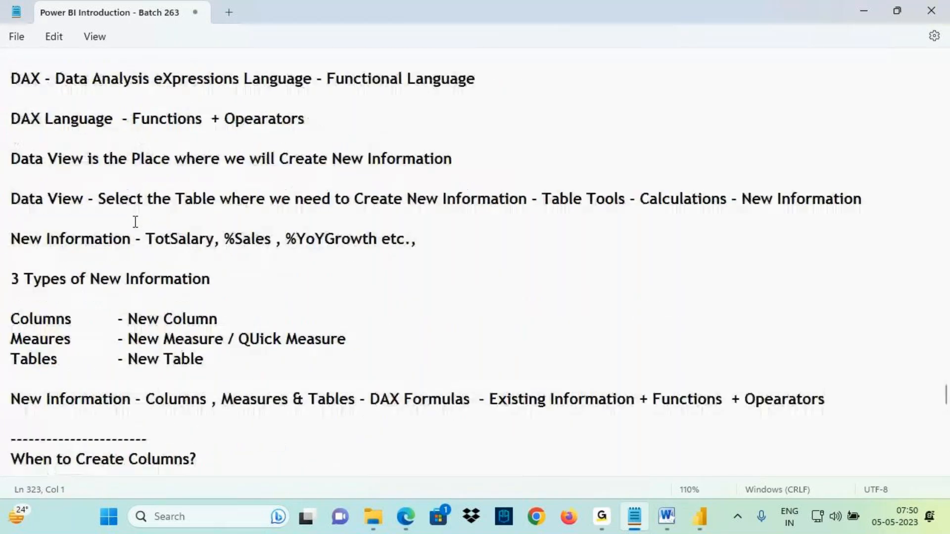
pyautogui.scroll(8, 135, 221)
pyautogui.scroll(20, 142, 215)
pyautogui.scroll(6, 143, 215)
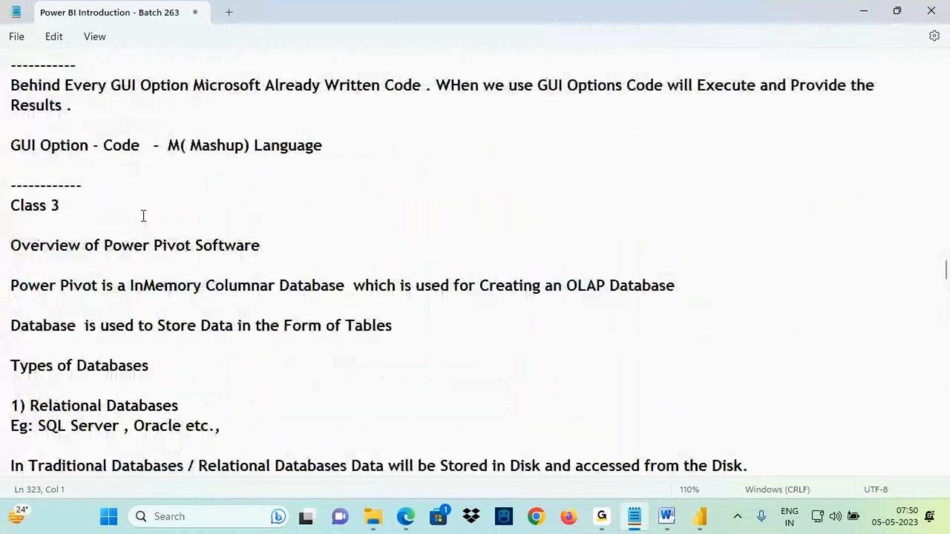
pyautogui.scroll(-9, 142, 217)
pyautogui.scroll(-5, 142, 222)
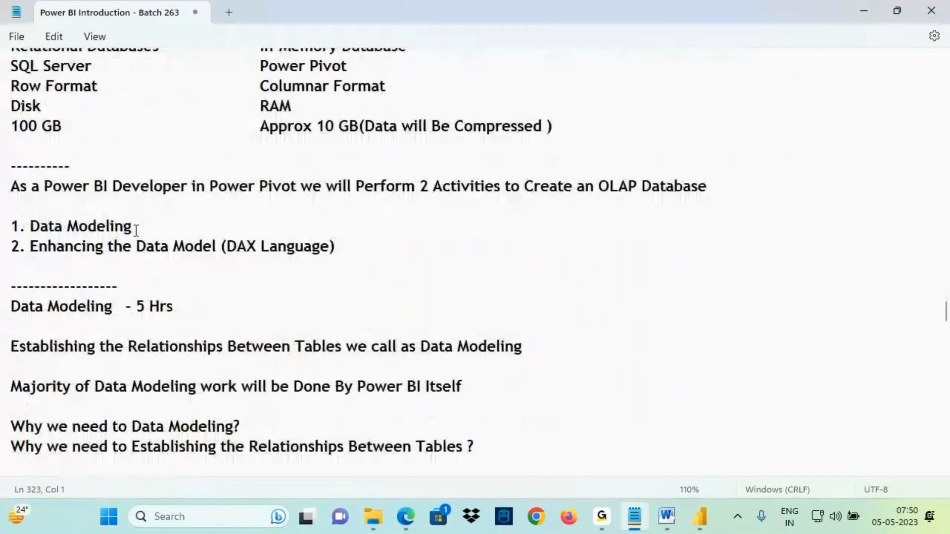
pyautogui.click(36, 226)
pyautogui.click(140, 261)
pyautogui.moveTo(58, 247); pyautogui.dragTo(335, 248)
pyautogui.moveTo(26, 236); pyautogui.dragTo(11, 226)
pyautogui.hotkey('ctrl', 'c')
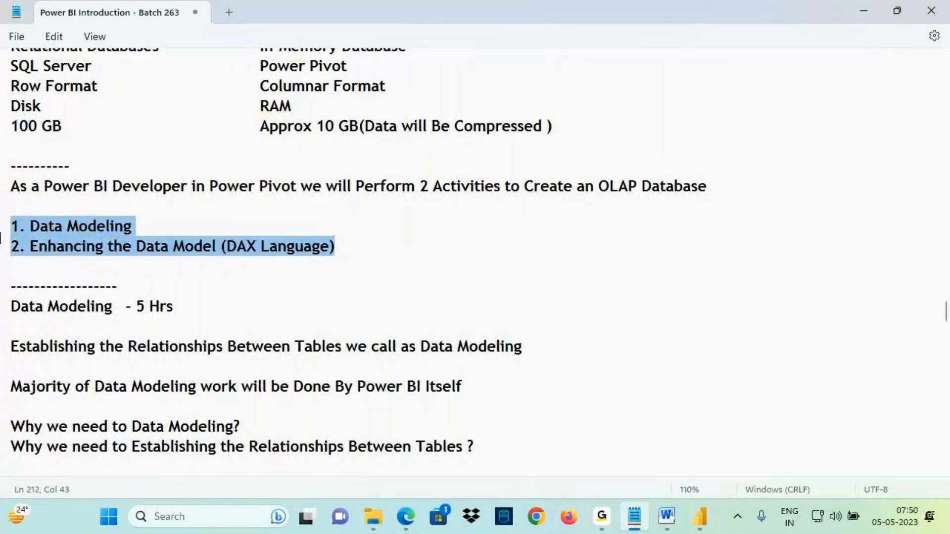
pyautogui.scroll(-2, 263, 237)
pyautogui.scroll(-10, 262, 252)
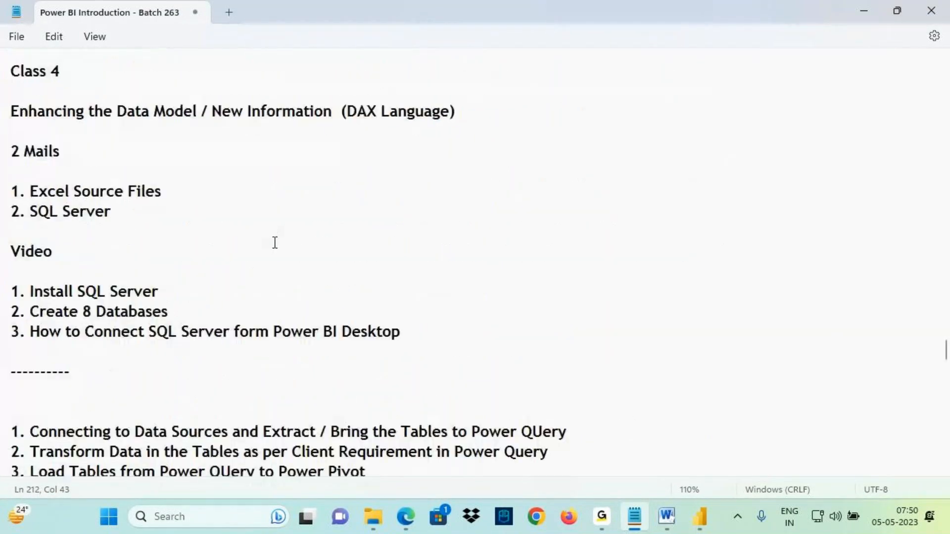
pyautogui.scroll(-10, 275, 242)
pyautogui.scroll(1, 195, 276)
pyautogui.scroll(-5, 195, 276)
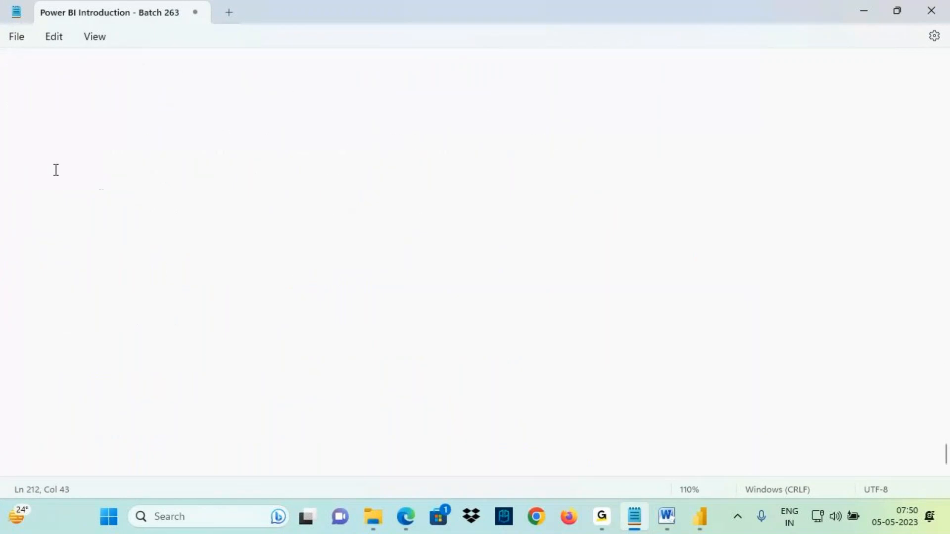
pyautogui.scroll(3, 55, 170)
pyautogui.click(47, 163)
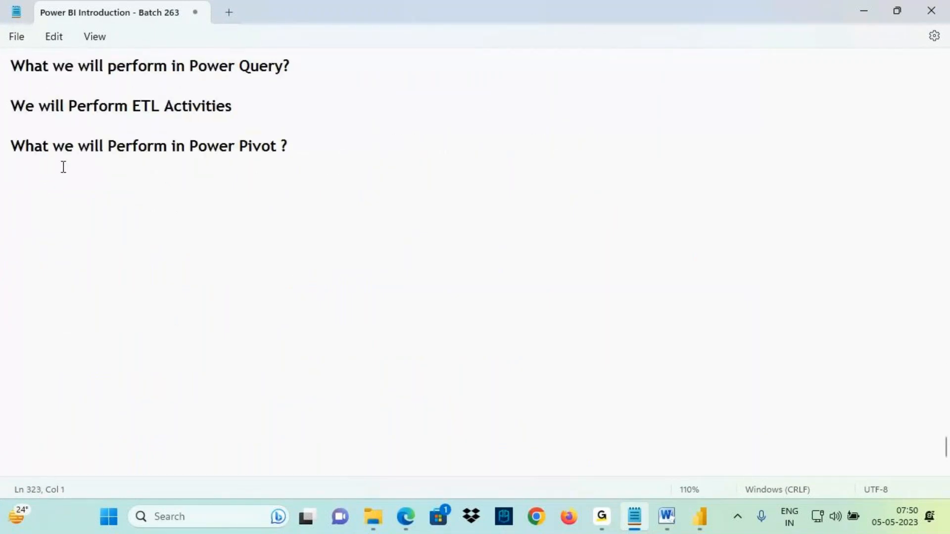
pyautogui.hotkey('ctrl', 'v')
pyautogui.click(170, 126)
pyautogui.press('Return')
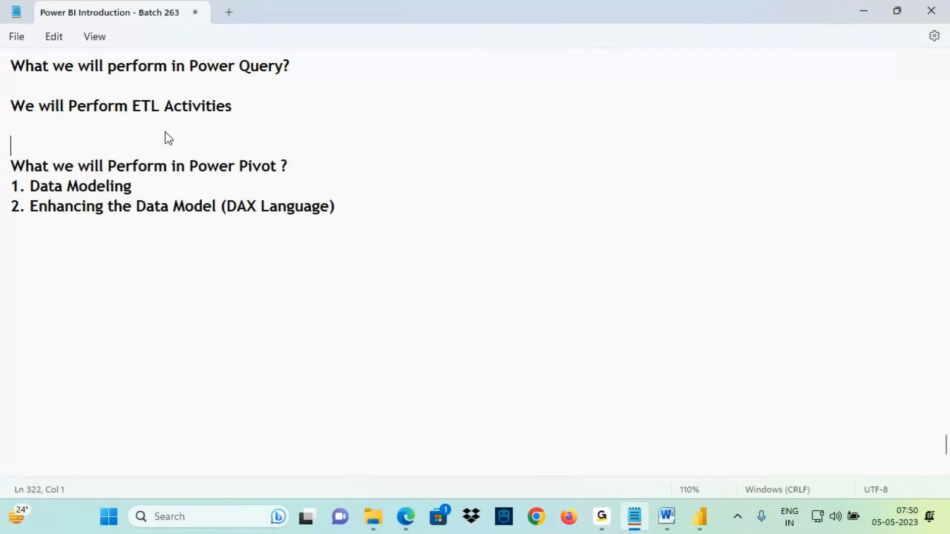
# - Add a dashed divider line directly above the question 'What we will Perform in Power Pivot ?'
pyautogui.write('----------------')
pyautogui.moveTo(59, 199); pyautogui.dragTo(130, 193)
pyautogui.moveTo(77, 212); pyautogui.dragTo(159, 212)
pyautogui.moveTo(156, 180)
pyautogui.mouseDown()
pyautogui.moveTo(168, 184)
pyautogui.moveTo(183, 241)
pyautogui.mouseUp()
pyautogui.moveTo(92, 223); pyautogui.dragTo(246, 223)
pyautogui.moveTo(338, 200)
pyautogui.mouseDown()
pyautogui.moveTo(401, 193)
pyautogui.moveTo(369, 216)
pyautogui.mouseUp()
pyautogui.moveTo(417, 169)
pyautogui.mouseDown()
pyautogui.moveTo(418, 197)
pyautogui.moveTo(463, 193)
pyautogui.moveTo(497, 169)
pyautogui.moveTo(533, 194)
pyautogui.mouseUp()
pyautogui.moveTo(452, 167); pyautogui.dragTo(510, 152)
pyautogui.moveTo(531, 180); pyautogui.dragTo(553, 170)
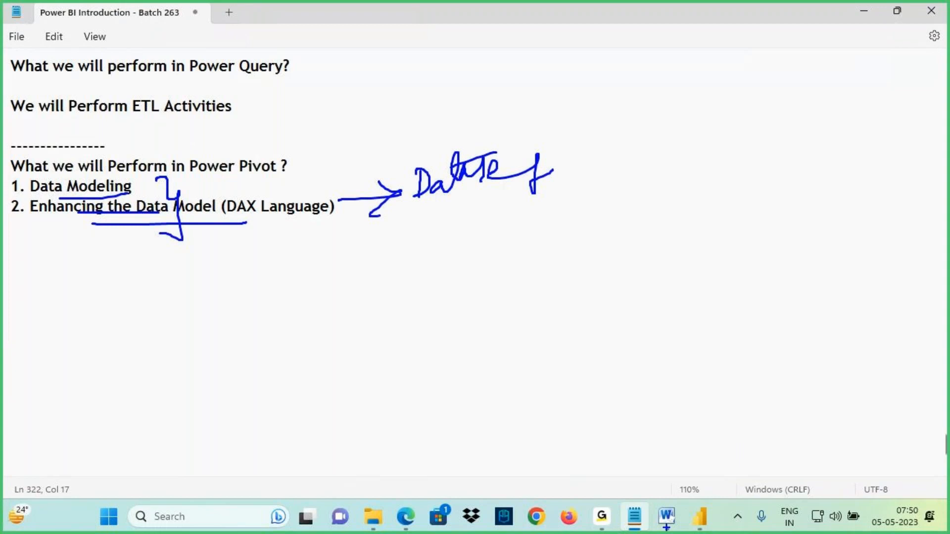
pyautogui.press('Escape')
# - Switch to the Power BI Architecture document and examine the Power Pivot box and its OLAP / Dataset output
pyautogui.click(666, 517)
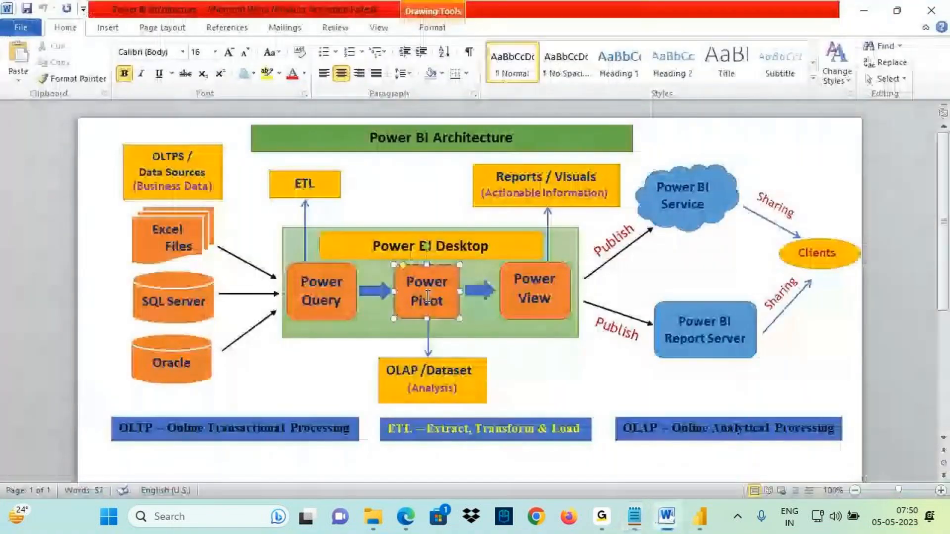
pyautogui.hotkey('ctrl', '2')
pyautogui.moveTo(454, 275)
pyautogui.mouseDown()
pyautogui.moveTo(399, 294)
pyautogui.moveTo(452, 315)
pyautogui.moveTo(416, 289)
pyautogui.moveTo(426, 355)
pyautogui.moveTo(445, 356)
pyautogui.moveTo(450, 377)
pyautogui.moveTo(477, 378)
pyautogui.moveTo(429, 381)
pyautogui.mouseUp()
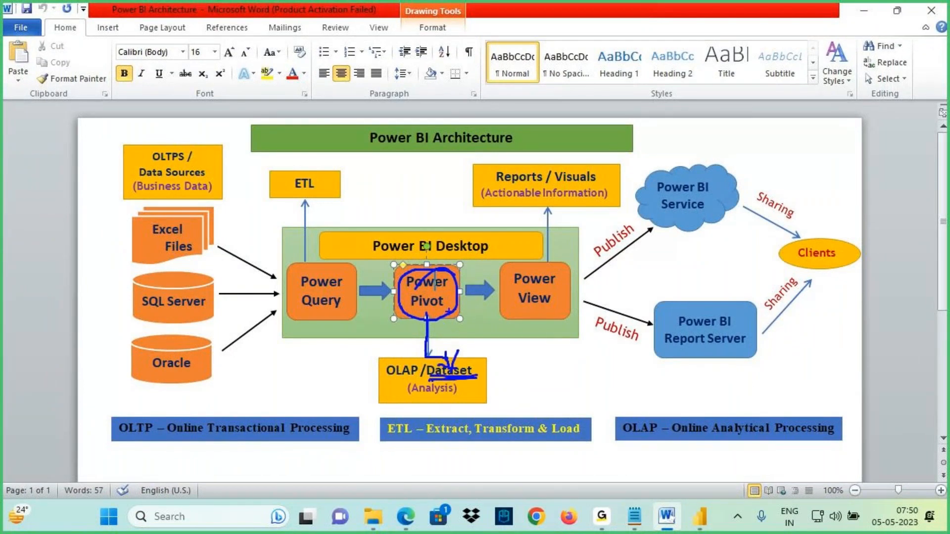
pyautogui.moveTo(373, 287); pyautogui.dragTo(422, 287)
pyautogui.moveTo(412, 282); pyautogui.dragTo(409, 301)
pyautogui.moveTo(477, 298); pyautogui.dragTo(497, 318)
pyautogui.moveTo(407, 321); pyautogui.dragTo(432, 340)
pyautogui.moveTo(504, 344); pyautogui.dragTo(544, 366)
pyautogui.moveTo(419, 329)
pyautogui.mouseDown()
pyautogui.moveTo(476, 305)
pyautogui.moveTo(519, 348)
pyautogui.mouseUp()
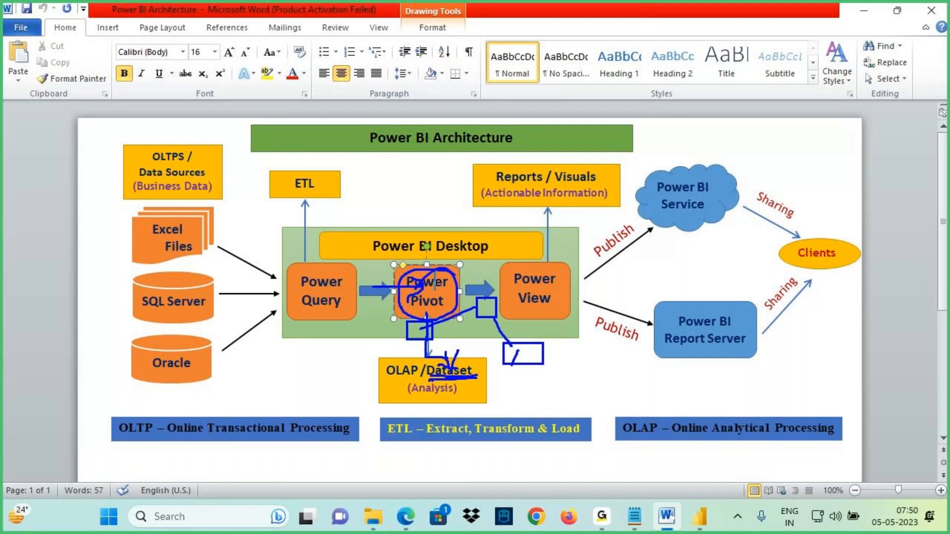
pyautogui.moveTo(528, 289)
pyautogui.mouseDown()
pyautogui.moveTo(509, 368)
pyautogui.moveTo(549, 314)
pyautogui.moveTo(503, 308)
pyautogui.mouseUp()
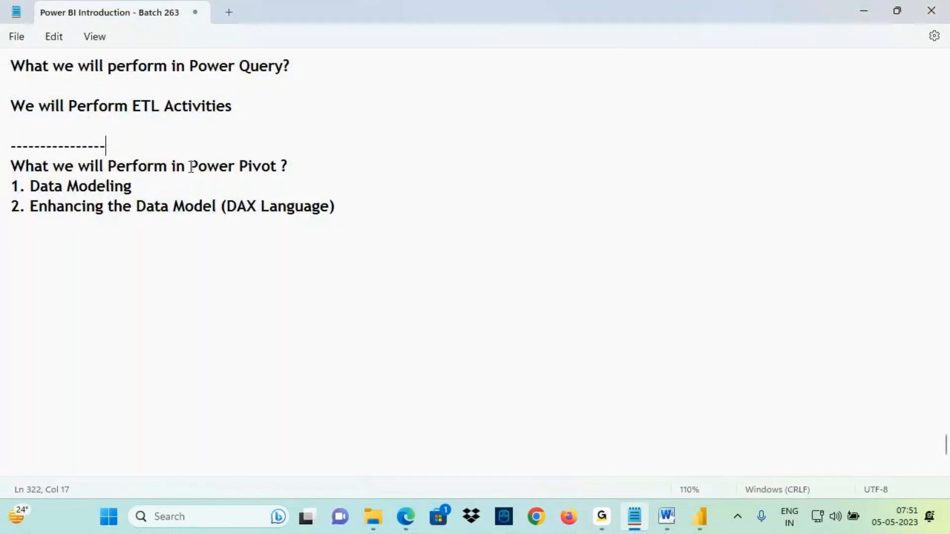
# - Below the Power Pivot list, after a blank line, add the line 'Prepare Dataset (OLAP)'
pyautogui.moveTo(190, 167); pyautogui.dragTo(272, 169)
pyautogui.moveTo(11, 186); pyautogui.dragTo(339, 212)
pyautogui.click(340, 212)
pyautogui.press('Return')
pyautogui.press('Return')
pyautogui.write('Prepare D')
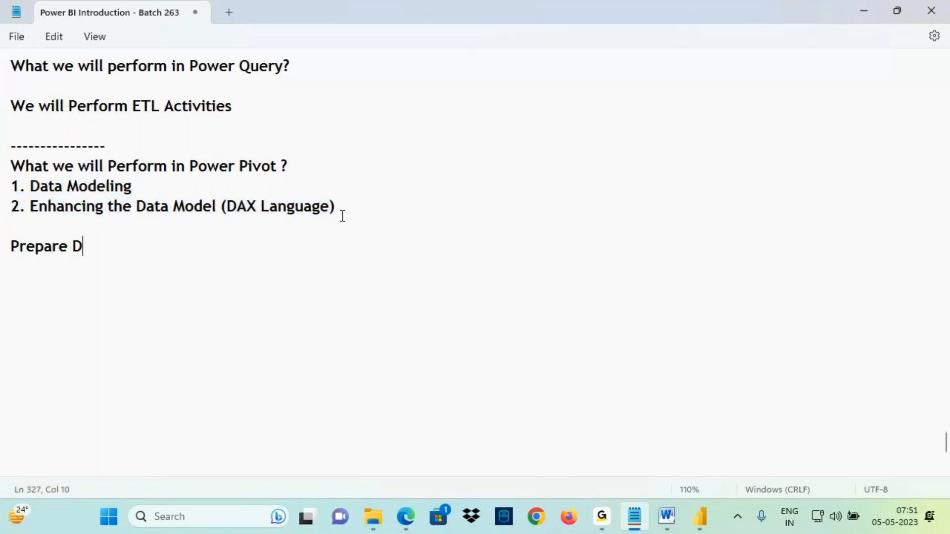
pyautogui.write('ataset')
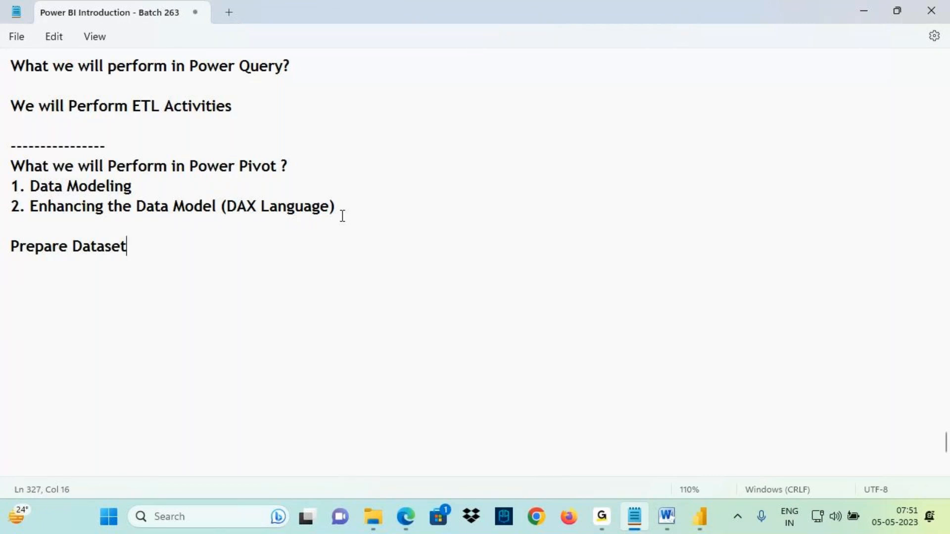
pyautogui.moveTo(190, 167); pyautogui.dragTo(250, 183)
pyautogui.moveTo(73, 247); pyautogui.dragTo(127, 255)
pyautogui.click(160, 244)
pyautogui.write('(OLAP)')
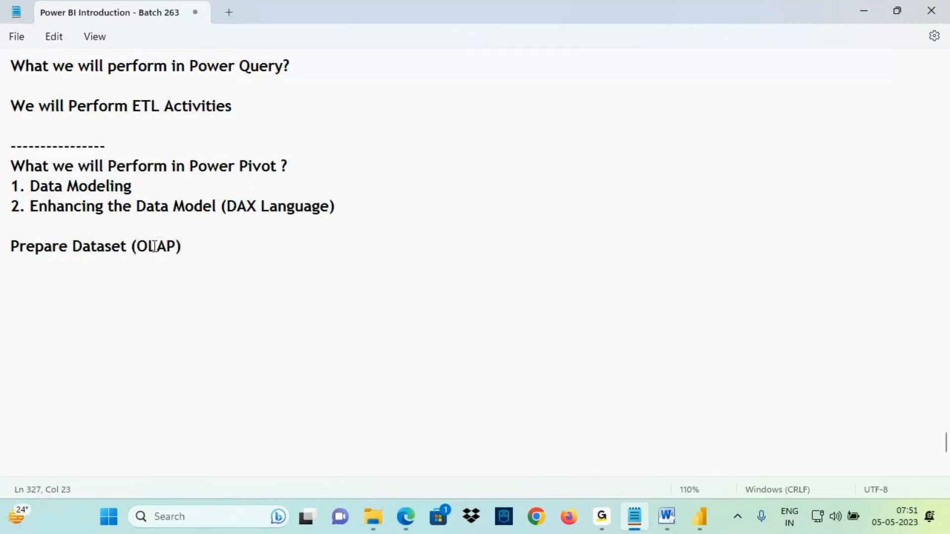
# - Add the question 'What a Dataset Contains?' on a new line below, followed by a blank line
pyautogui.moveTo(148, 246); pyautogui.dragTo(188, 248)
pyautogui.moveTo(113, 257); pyautogui.dragTo(174, 258)
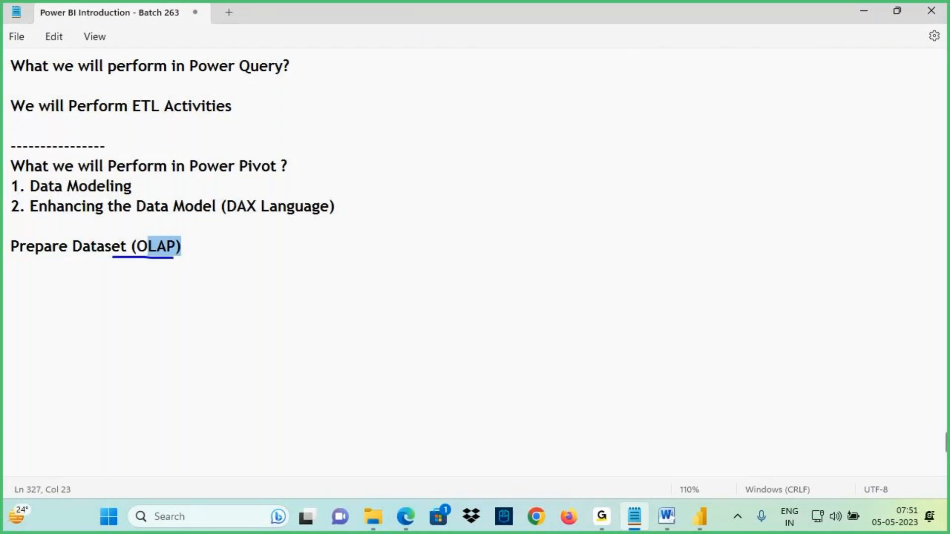
pyautogui.moveTo(93, 257)
pyautogui.mouseDown()
pyautogui.moveTo(309, 239)
pyautogui.moveTo(361, 219)
pyautogui.moveTo(341, 256)
pyautogui.mouseUp()
pyautogui.moveTo(346, 223); pyautogui.dragTo(353, 233)
pyautogui.click(376, 237)
pyautogui.moveTo(389, 210)
pyautogui.mouseDown()
pyautogui.moveTo(392, 218)
pyautogui.moveTo(458, 156)
pyautogui.mouseUp()
pyautogui.moveTo(438, 161); pyautogui.dragTo(451, 181)
pyautogui.moveTo(475, 130)
pyautogui.mouseDown()
pyautogui.moveTo(490, 115)
pyautogui.moveTo(521, 171)
pyautogui.moveTo(516, 117)
pyautogui.mouseUp()
pyautogui.press('Escape')
pyautogui.click(37, 283)
pyautogui.write('What a D')
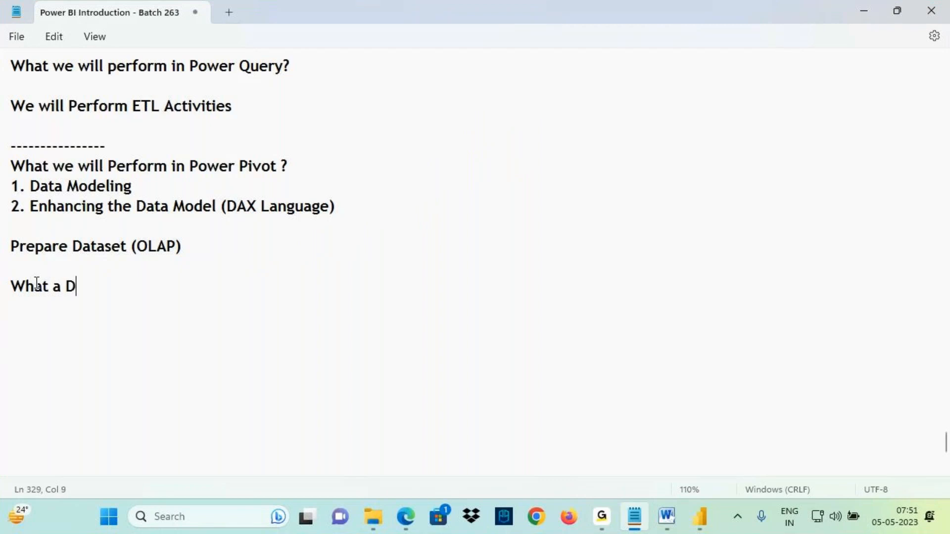
pyautogui.write('ataset ')
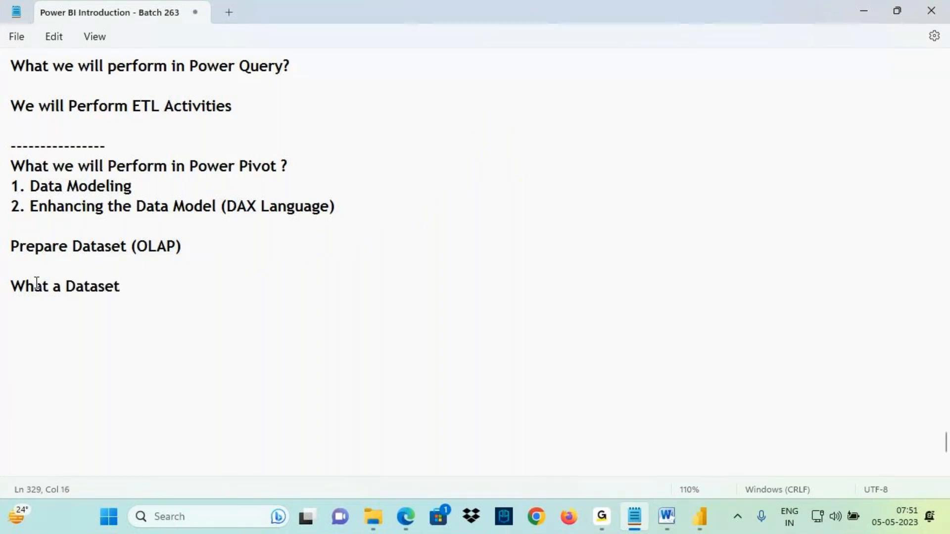
pyautogui.write('Contains?')
pyautogui.press('Return')
pyautogui.press('Return')
# - Answer with the line 'Dataset - Tables , Relationships & New Information (DAX)'
pyautogui.scroll(-4, 94, 231)
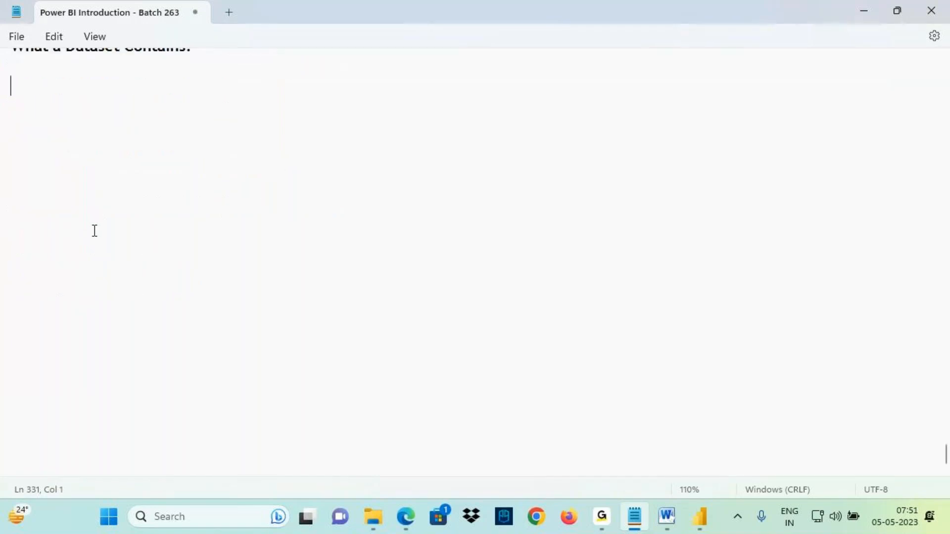
pyautogui.write('Data set - Tables , Relati')
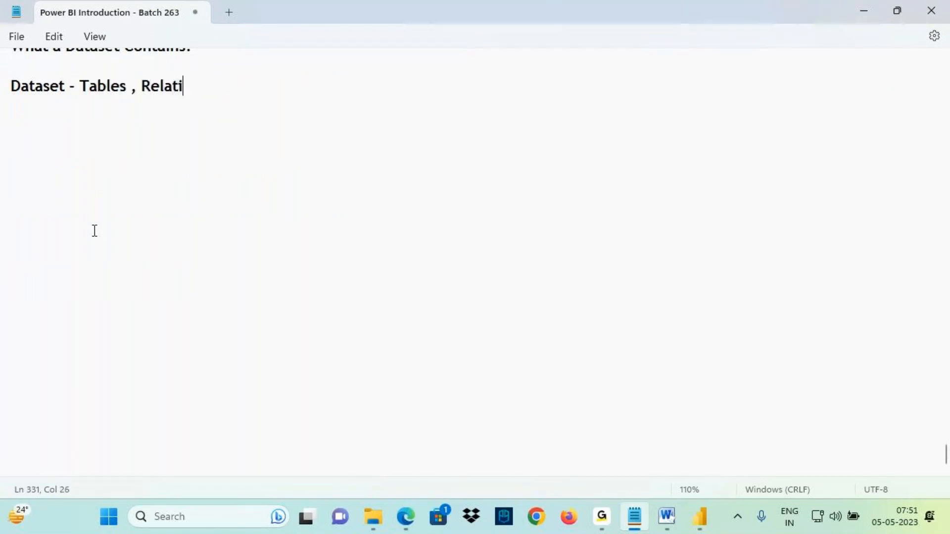
pyautogui.write('onships ')
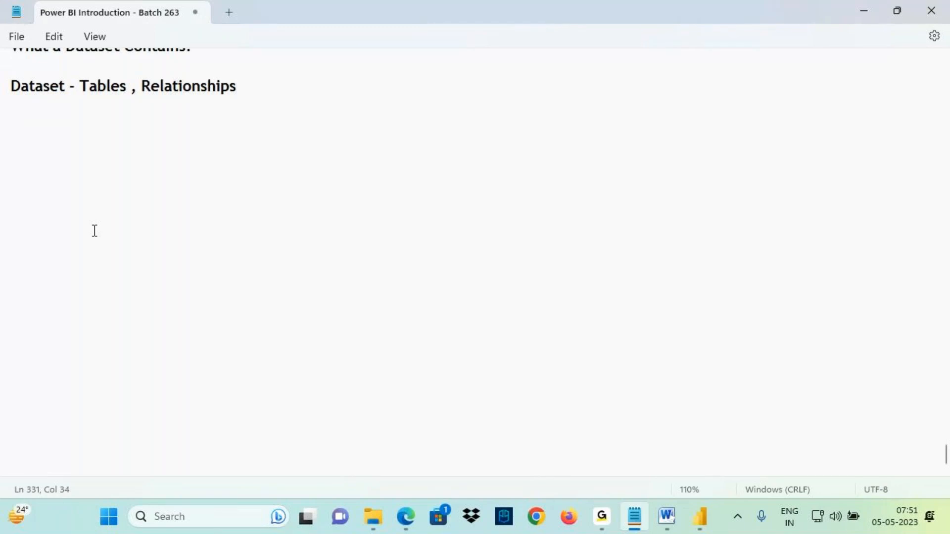
pyautogui.write('& New I')
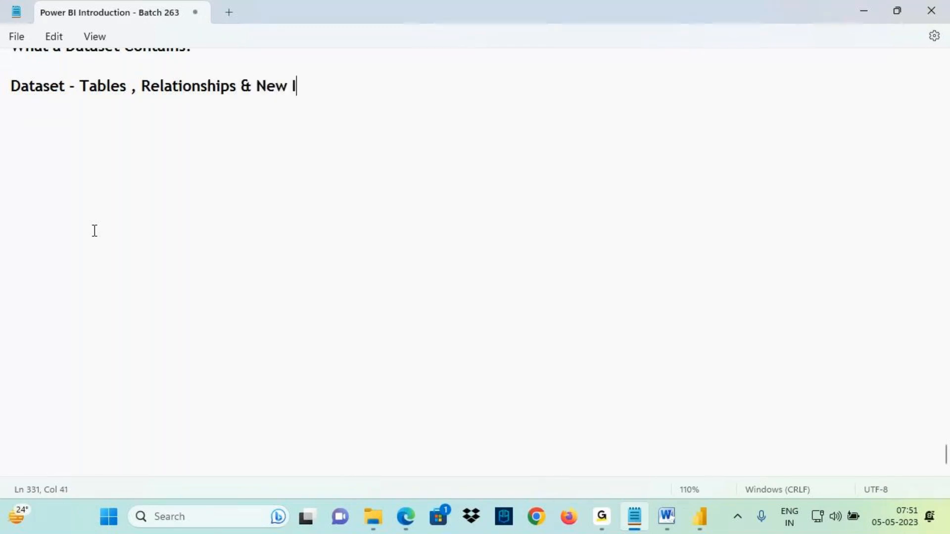
pyautogui.write('nformation ')
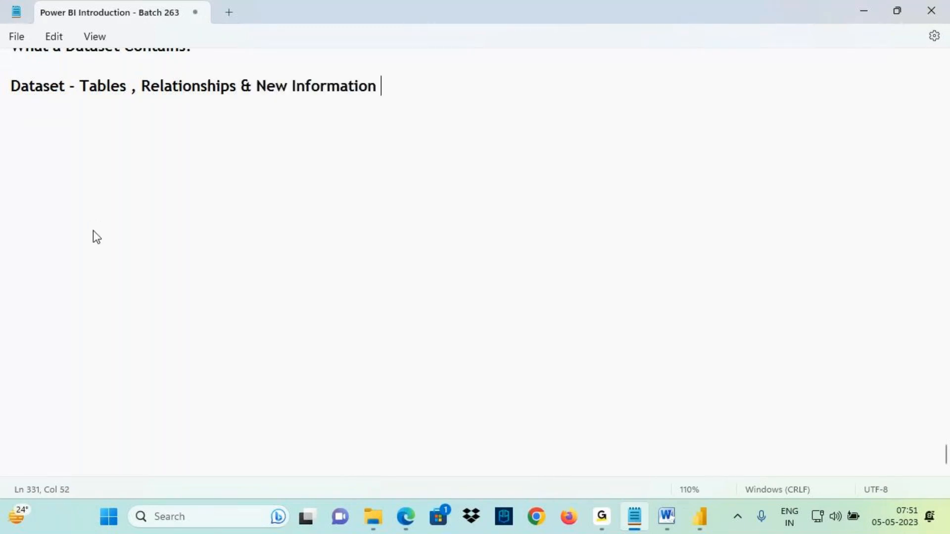
pyautogui.write('(DA')
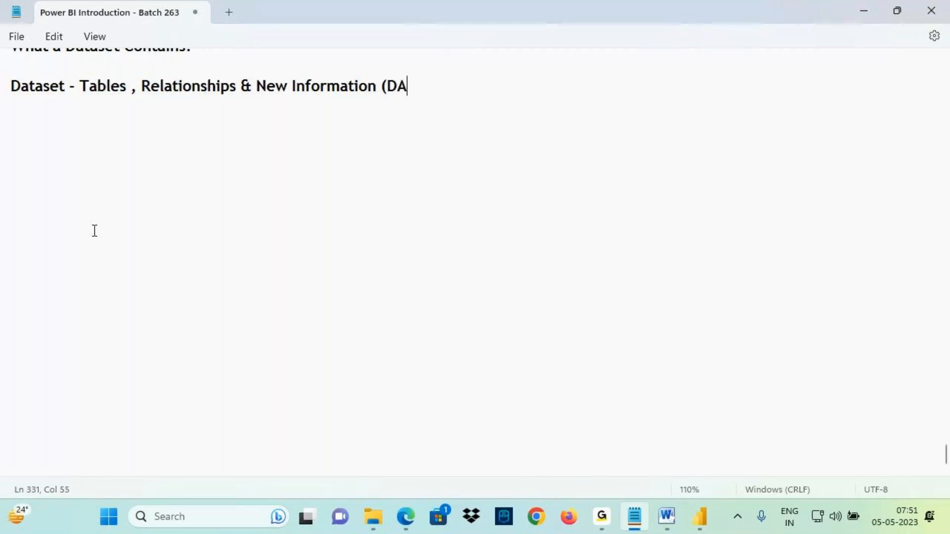
pyautogui.write('X)')
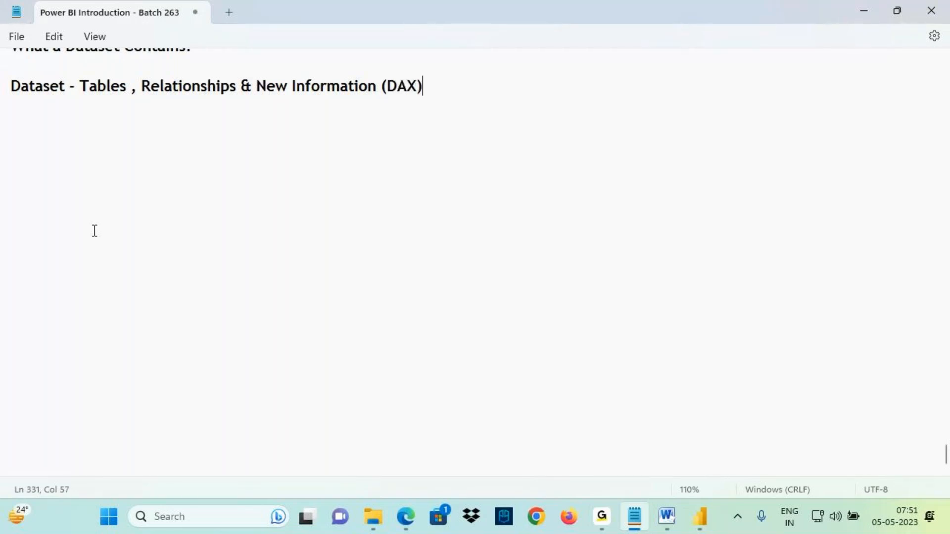
pyautogui.hotkey('ctrl', '2')
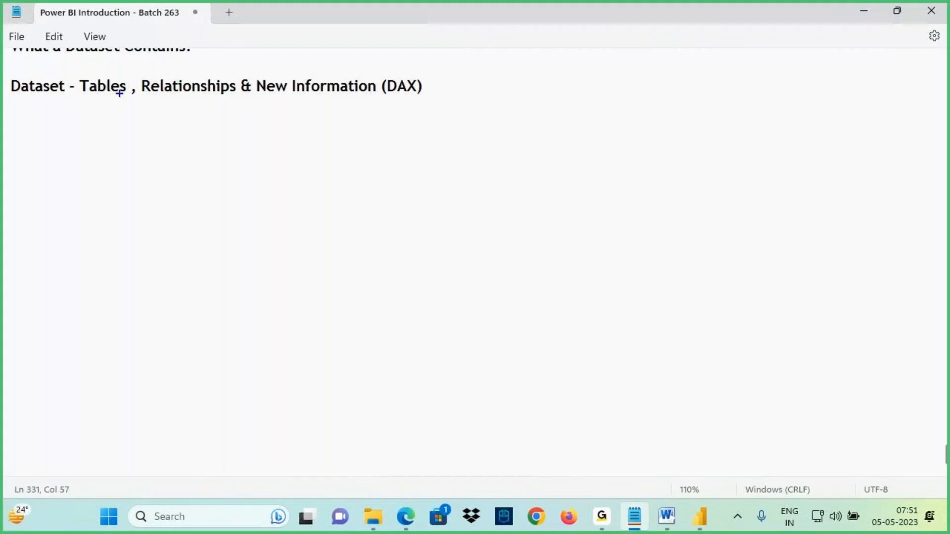
pyautogui.moveTo(81, 77)
pyautogui.mouseDown()
pyautogui.moveTo(244, 99)
pyautogui.moveTo(213, 170)
pyautogui.mouseUp()
pyautogui.moveTo(198, 142)
pyautogui.mouseDown()
pyautogui.moveTo(228, 145)
pyautogui.moveTo(238, 171)
pyautogui.moveTo(246, 152)
pyautogui.mouseUp()
pyautogui.moveTo(262, 148)
pyautogui.mouseDown()
pyautogui.moveTo(262, 168)
pyautogui.moveTo(270, 149)
pyautogui.mouseUp()
pyautogui.moveTo(321, 144)
pyautogui.mouseDown()
pyautogui.moveTo(292, 173)
pyautogui.moveTo(321, 161)
pyautogui.mouseUp()
pyautogui.click(298, 150)
pyautogui.moveTo(246, 198)
pyautogui.mouseDown()
pyautogui.moveTo(331, 174)
pyautogui.moveTo(324, 178)
pyautogui.mouseUp()
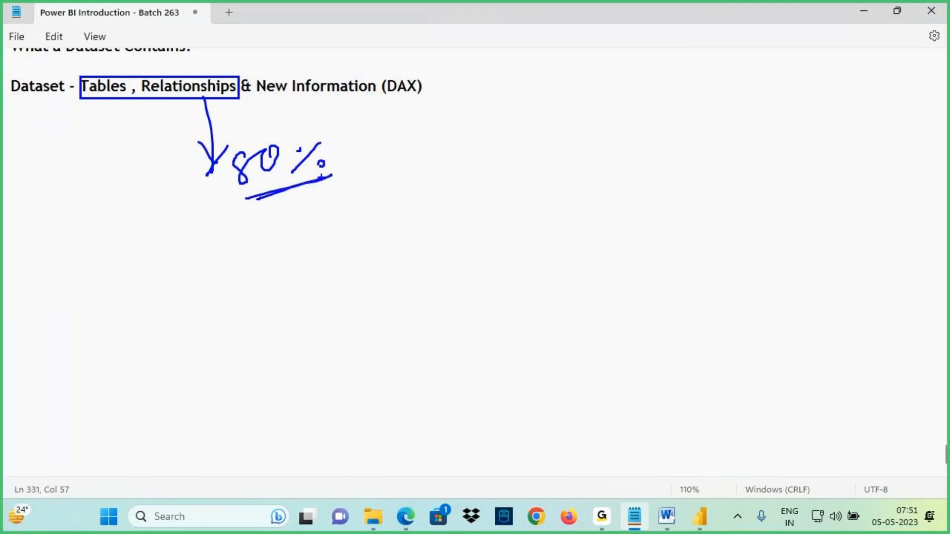
pyautogui.moveTo(77, 72)
pyautogui.mouseDown()
pyautogui.moveTo(154, 98)
pyautogui.moveTo(429, 101)
pyautogui.mouseUp()
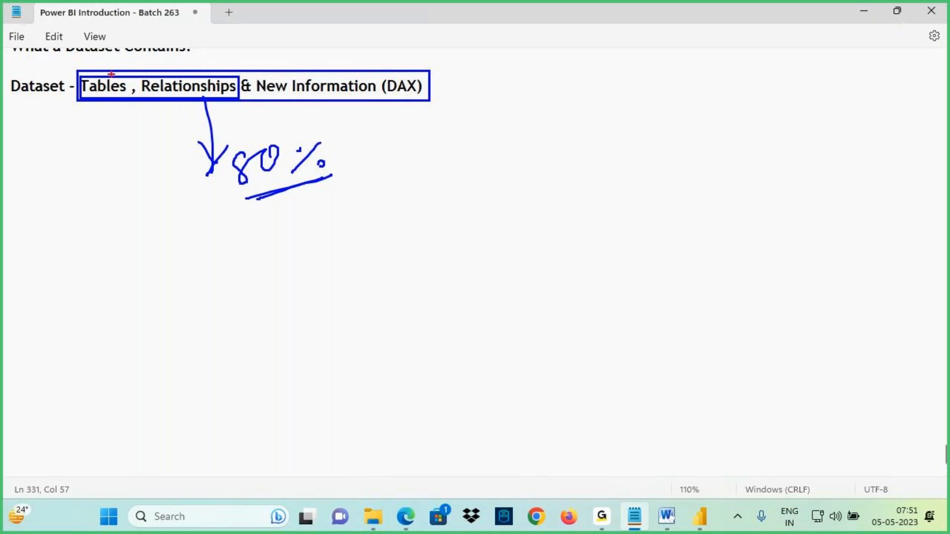
pyautogui.moveTo(79, 71)
pyautogui.mouseDown()
pyautogui.moveTo(413, 102)
pyautogui.moveTo(78, 72)
pyautogui.mouseUp()
pyautogui.moveTo(421, 95)
pyautogui.mouseDown()
pyautogui.moveTo(478, 59)
pyautogui.moveTo(475, 69)
pyautogui.mouseUp()
pyautogui.moveTo(498, 45)
pyautogui.mouseDown()
pyautogui.moveTo(497, 69)
pyautogui.moveTo(509, 50)
pyautogui.moveTo(534, 47)
pyautogui.moveTo(554, 67)
pyautogui.mouseUp()
pyautogui.moveTo(550, 50); pyautogui.dragTo(552, 52)
pyautogui.moveTo(519, 79); pyautogui.dragTo(568, 67)
pyautogui.press('Escape')
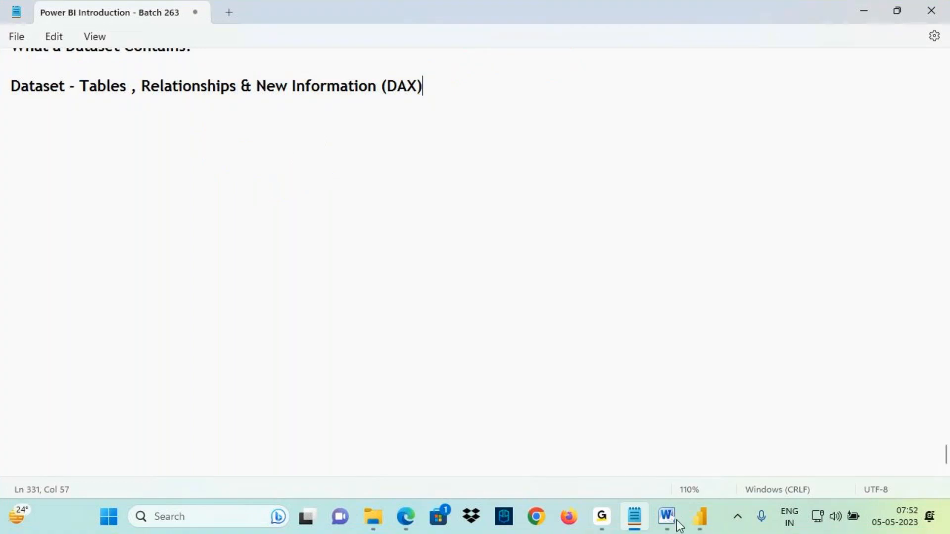
# - Switch to the architecture document and examine the Power Query, Power Pivot and OLAP / Dataset stages of the diagram
pyautogui.click(667, 516)
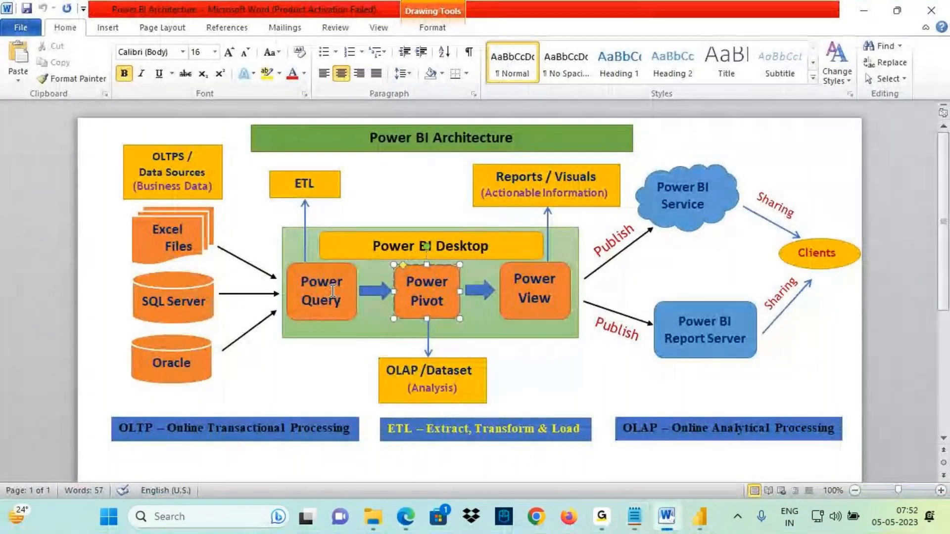
pyautogui.hotkey('ctrl', '2')
pyautogui.moveTo(352, 269); pyautogui.dragTo(312, 262)
pyautogui.moveTo(211, 296); pyautogui.dragTo(289, 292)
pyautogui.moveTo(273, 280); pyautogui.dragTo(261, 311)
pyautogui.moveTo(240, 278); pyautogui.dragTo(256, 281)
pyautogui.moveTo(238, 275); pyautogui.dragTo(280, 267)
pyautogui.moveTo(320, 309); pyautogui.dragTo(319, 341)
pyautogui.moveTo(308, 352)
pyautogui.mouseDown()
pyautogui.moveTo(309, 376)
pyautogui.moveTo(346, 350)
pyautogui.mouseUp()
pyautogui.moveTo(316, 330); pyautogui.dragTo(326, 329)
pyautogui.moveTo(526, 113)
pyautogui.mouseDown()
pyautogui.moveTo(526, 167)
pyautogui.moveTo(591, 182)
pyautogui.mouseUp()
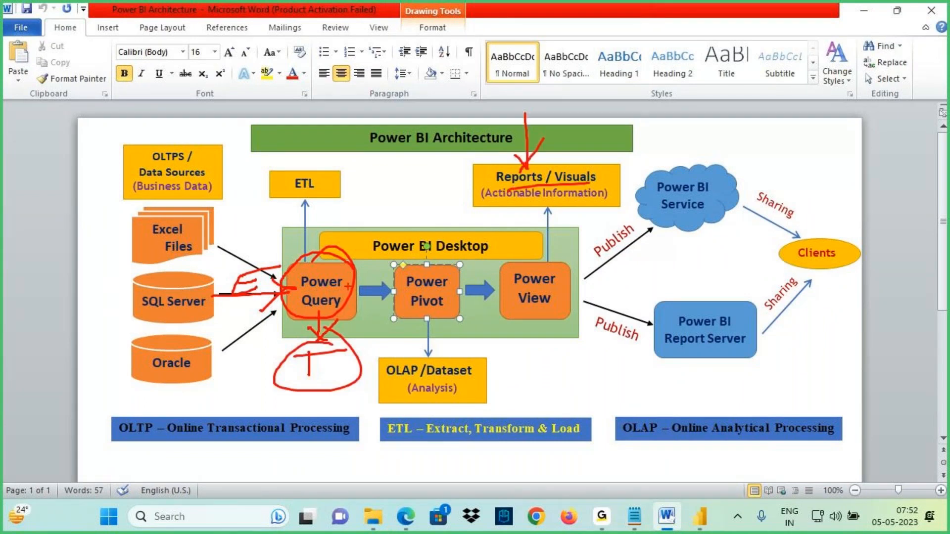
pyautogui.moveTo(340, 291); pyautogui.dragTo(396, 288)
pyautogui.moveTo(361, 243); pyautogui.dragTo(474, 315)
pyautogui.moveTo(423, 279); pyautogui.dragTo(449, 294)
pyautogui.moveTo(387, 319)
pyautogui.mouseDown()
pyautogui.moveTo(421, 339)
pyautogui.moveTo(485, 341)
pyautogui.moveTo(453, 327)
pyautogui.mouseUp()
pyautogui.moveTo(421, 292); pyautogui.dragTo(403, 311)
pyautogui.moveTo(466, 317); pyautogui.dragTo(444, 295)
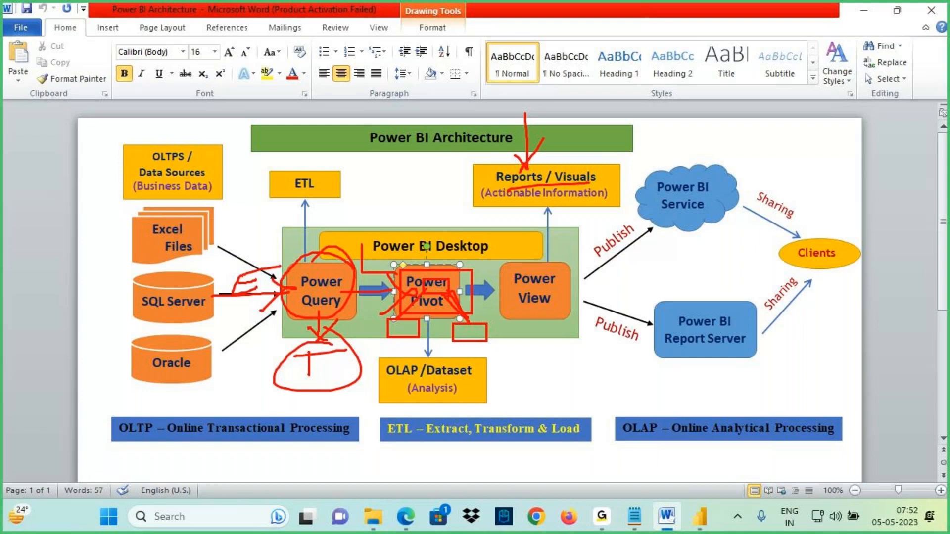
pyautogui.moveTo(460, 328); pyautogui.dragTo(503, 323)
pyautogui.moveTo(452, 353); pyautogui.dragTo(484, 346)
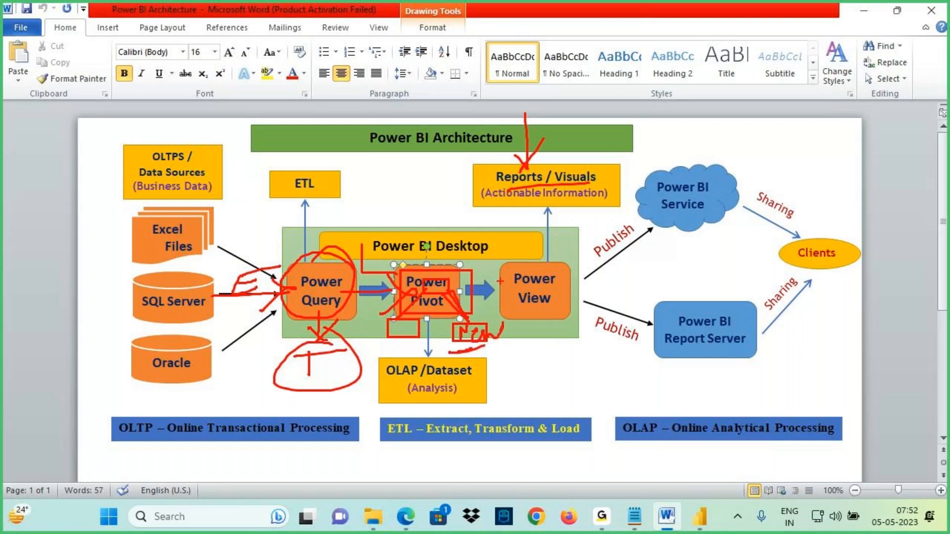
pyautogui.moveTo(421, 376)
pyautogui.mouseDown()
pyautogui.moveTo(460, 380)
pyautogui.moveTo(421, 366)
pyautogui.moveTo(445, 358)
pyautogui.mouseUp()
pyautogui.moveTo(473, 373)
pyautogui.mouseDown()
pyautogui.moveTo(494, 376)
pyautogui.moveTo(487, 385)
pyautogui.mouseUp()
pyautogui.moveTo(499, 369); pyautogui.dragTo(501, 380)
pyautogui.moveTo(508, 368); pyautogui.dragTo(509, 369)
pyautogui.moveTo(520, 361); pyautogui.dragTo(529, 367)
pyautogui.moveTo(533, 357); pyautogui.dragTo(548, 351)
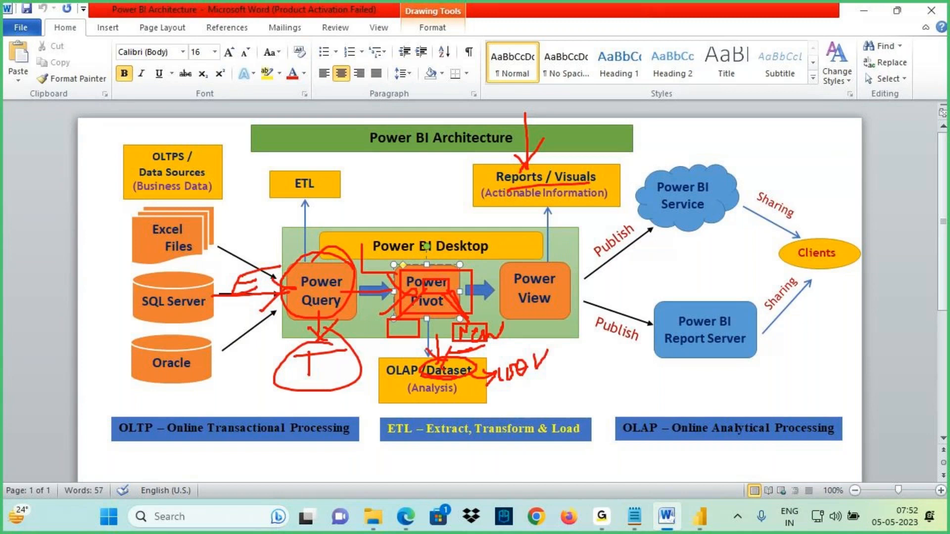
pyautogui.moveTo(495, 187); pyautogui.dragTo(603, 182)
pyautogui.moveTo(562, 267)
pyautogui.mouseDown()
pyautogui.moveTo(531, 263)
pyautogui.moveTo(510, 314)
pyautogui.moveTo(563, 297)
pyautogui.moveTo(510, 292)
pyautogui.moveTo(569, 290)
pyautogui.moveTo(549, 303)
pyautogui.mouseUp()
# - Back in the notes, add a dashed divider and the heading 'Overview of Power View'
pyautogui.hotkey('alt', 'Tab')
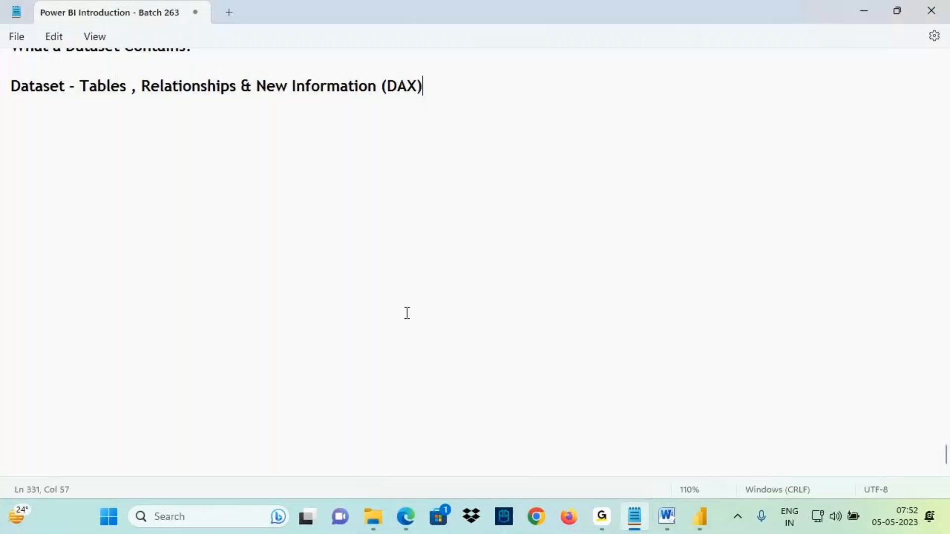
pyautogui.click(67, 130)
pyautogui.write('------------------------')
pyautogui.press('Return')
pyautogui.write('O')
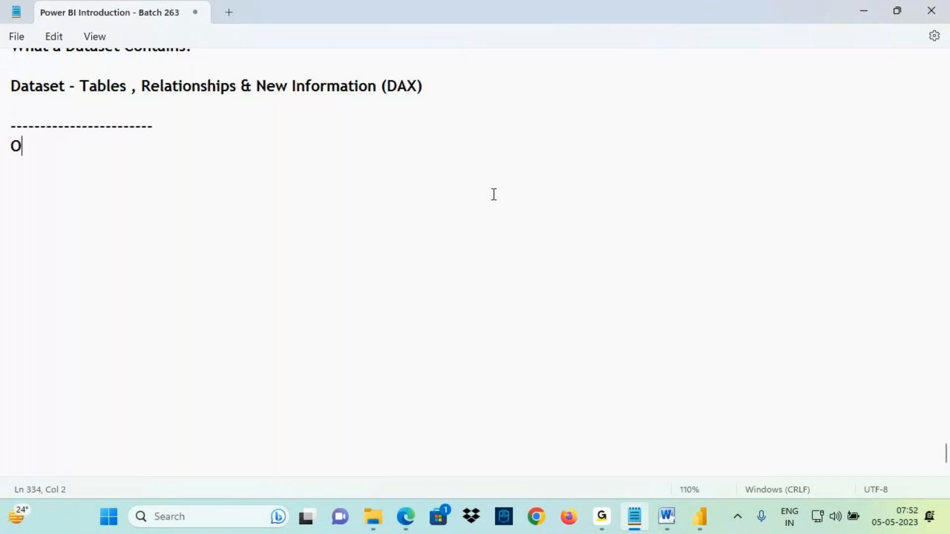
pyautogui.write('verview ')
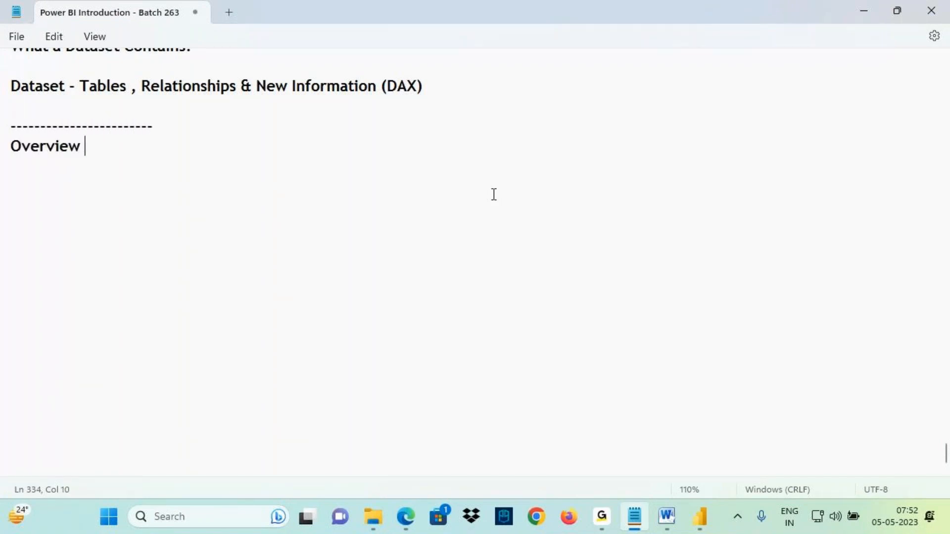
pyautogui.write('of Power View ')
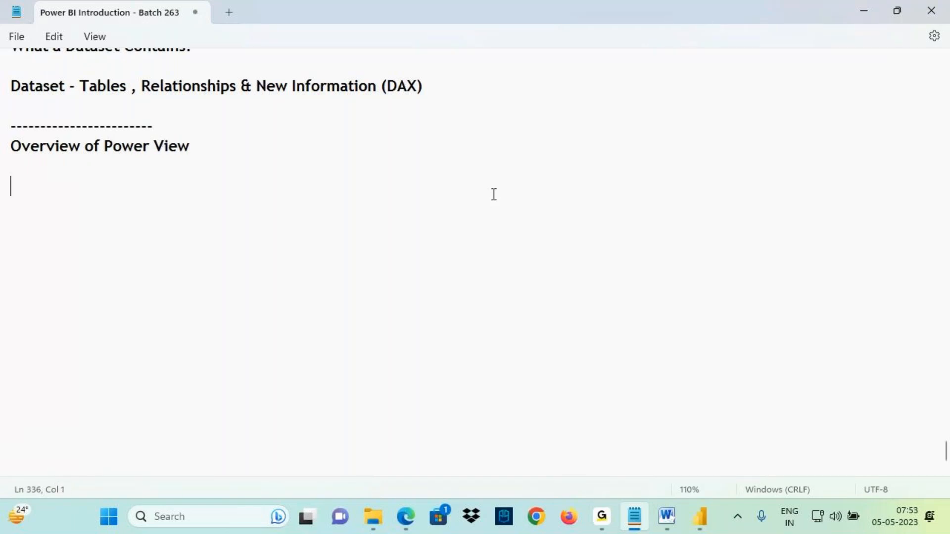
pyautogui.write('Power View ')
pyautogui.write('uls')
# - Below the heading, write 'Power View is used to Create Reports / Visuals'
pyautogui.press('BackSpace')
pyautogui.press('BackSpace')
pyautogui.press('BackSpace')
pyautogui.write('s')
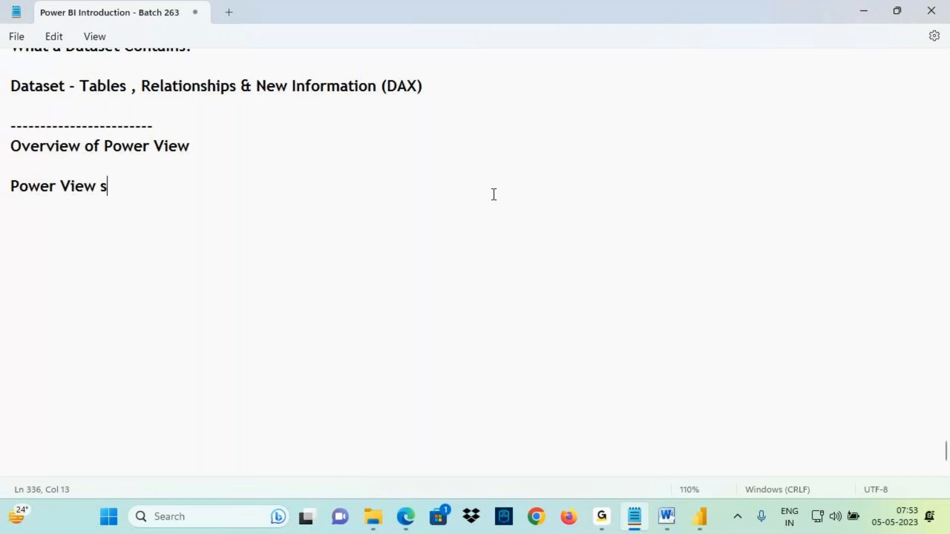
pyautogui.press('BackSpace')
pyautogui.write('is used to Create Reports / Visuals')
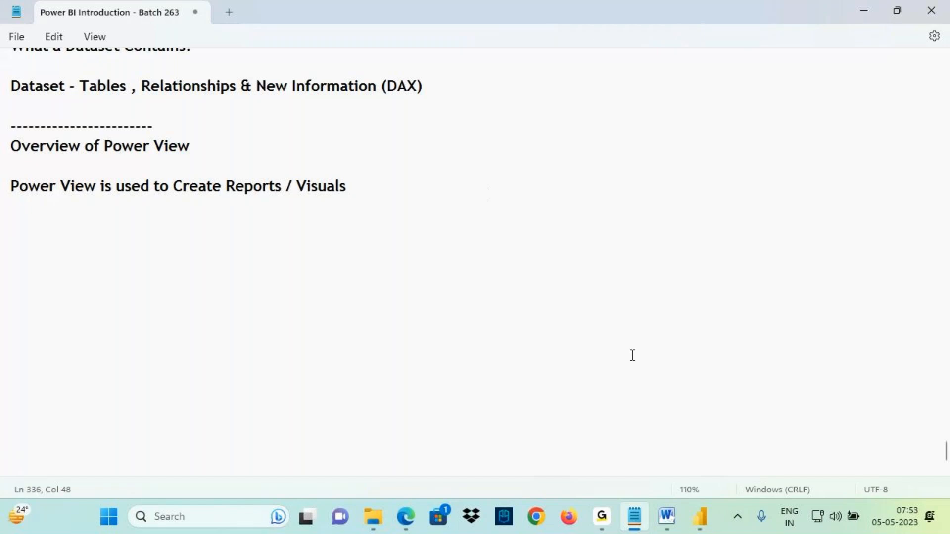
# - Switch to the architecture document and examine the Power View stage and its Reports / Visuals output
pyautogui.click(656, 515)
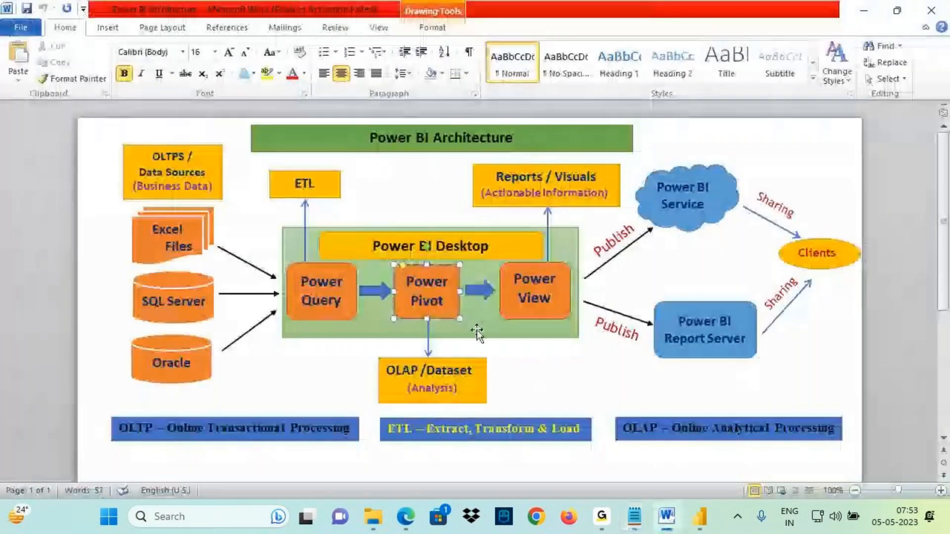
pyautogui.hotkey('ctrl', '2')
pyautogui.moveTo(389, 378); pyautogui.dragTo(421, 377)
pyautogui.moveTo(441, 383); pyautogui.dragTo(478, 378)
pyautogui.moveTo(427, 266)
pyautogui.mouseDown()
pyautogui.moveTo(447, 316)
pyautogui.moveTo(440, 275)
pyautogui.mouseUp()
pyautogui.moveTo(414, 221)
pyautogui.mouseDown()
pyautogui.moveTo(424, 268)
pyautogui.moveTo(511, 322)
pyautogui.mouseUp()
pyautogui.moveTo(541, 192); pyautogui.dragTo(596, 176)
pyautogui.moveTo(553, 265)
pyautogui.mouseDown()
pyautogui.moveTo(494, 282)
pyautogui.moveTo(569, 270)
pyautogui.mouseUp()
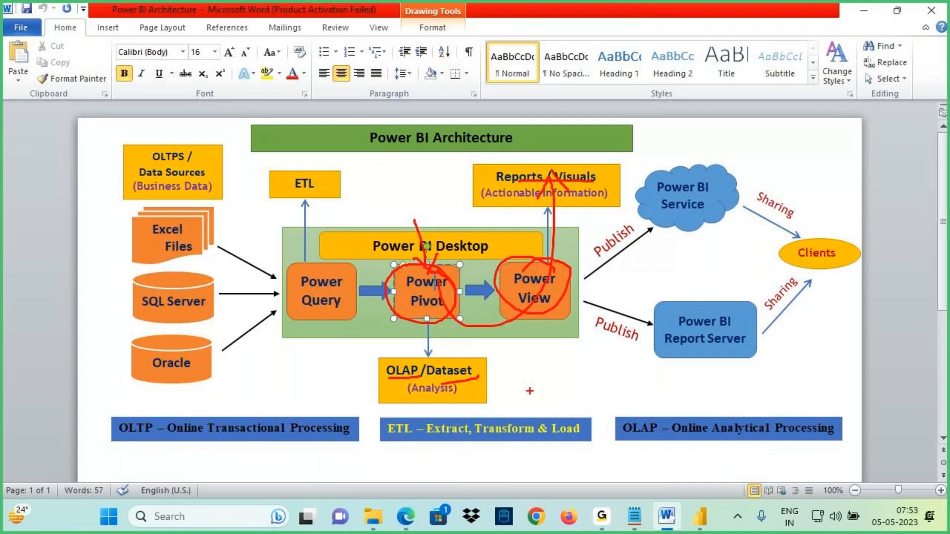
# - Open app.powerbi.com in a new browser tab and sign in with the account password, declining to stay signed in
pyautogui.click(405, 516)
pyautogui.click(228, 11)
pyautogui.write('app.powerbi.com')
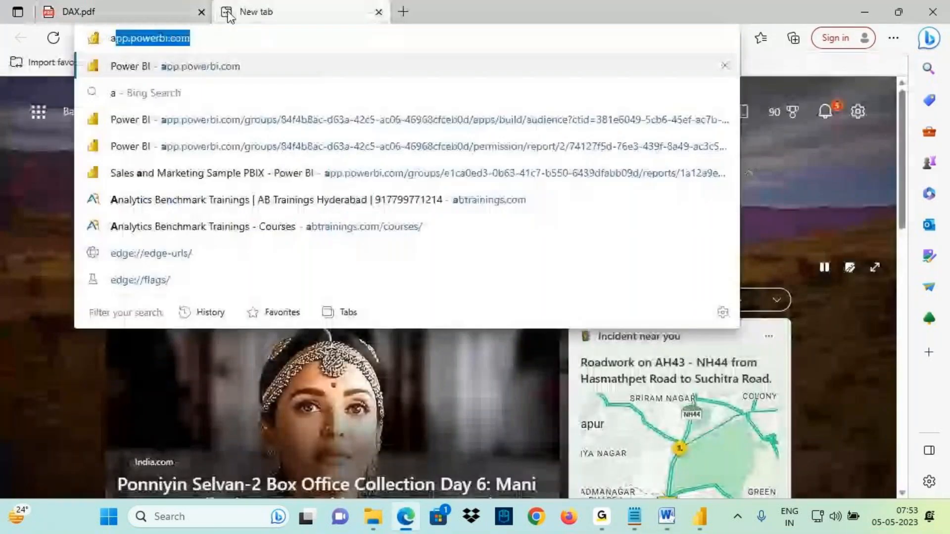
pyautogui.press('Return')
pyautogui.click(408, 204)
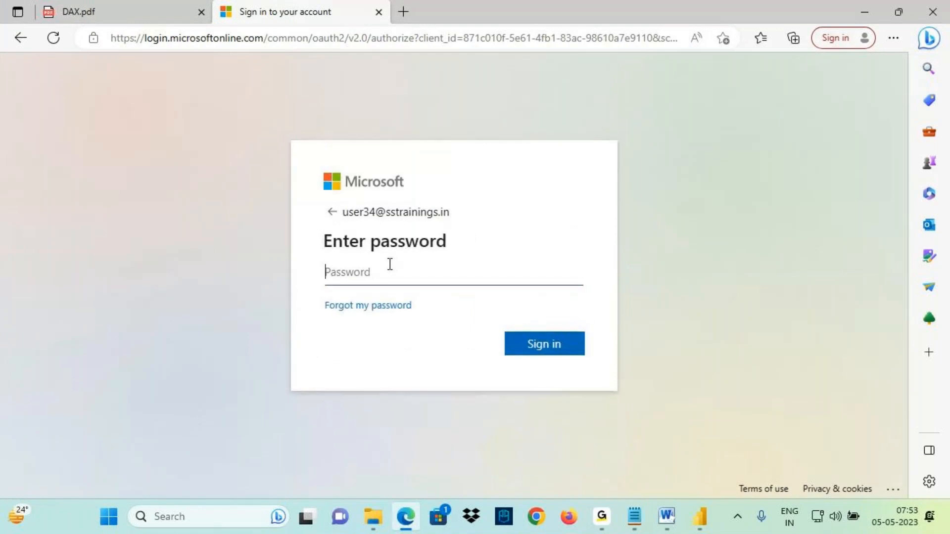
pyautogui.write('***')
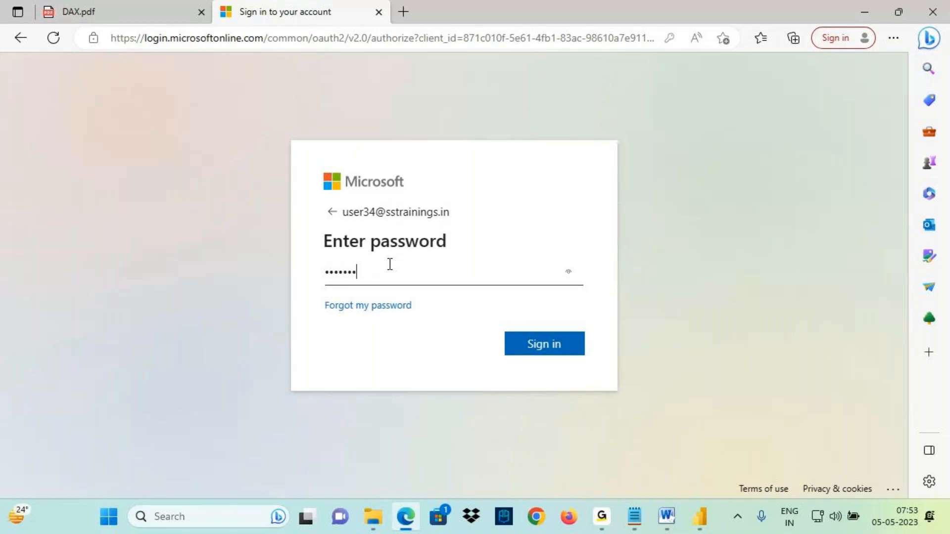
pyautogui.press('Return')
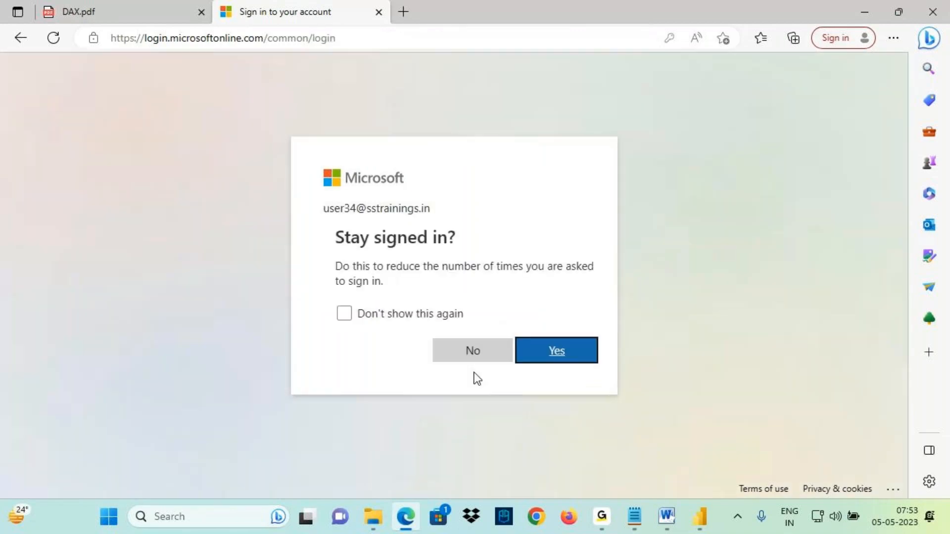
pyautogui.click(462, 351)
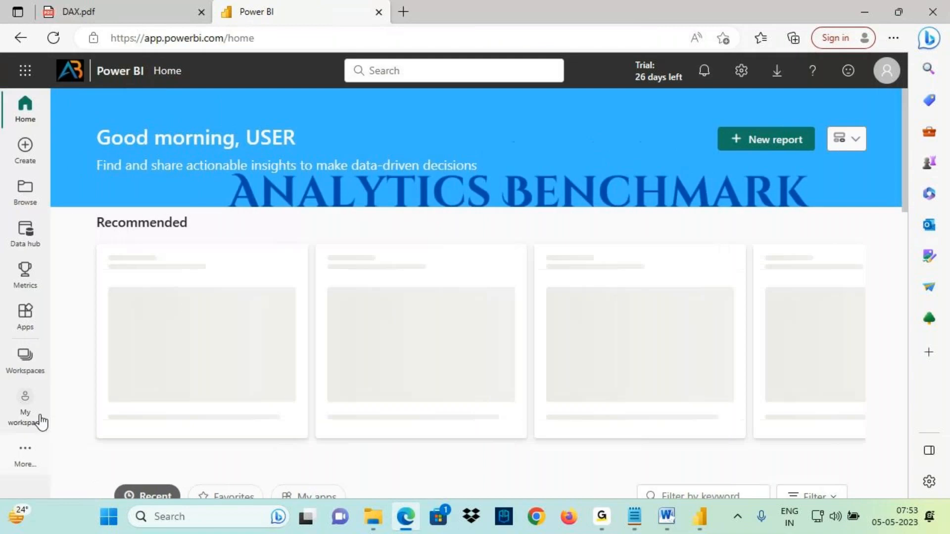
# - Search the workspaces for 'sampl' and open the Sample Reports workspace
pyautogui.click(24, 364)
pyautogui.write('samp[')
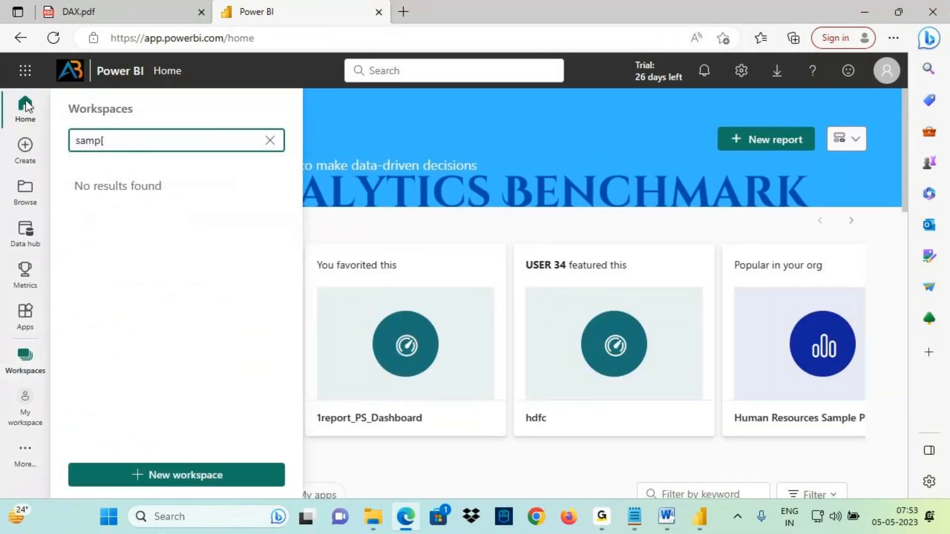
pyautogui.press('BackSpace')
pyautogui.write('l')
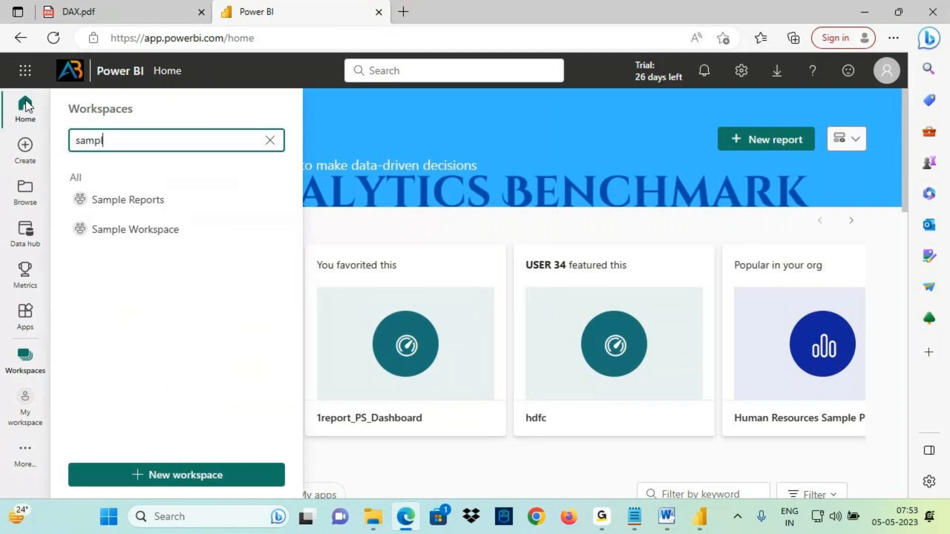
pyautogui.click(138, 198)
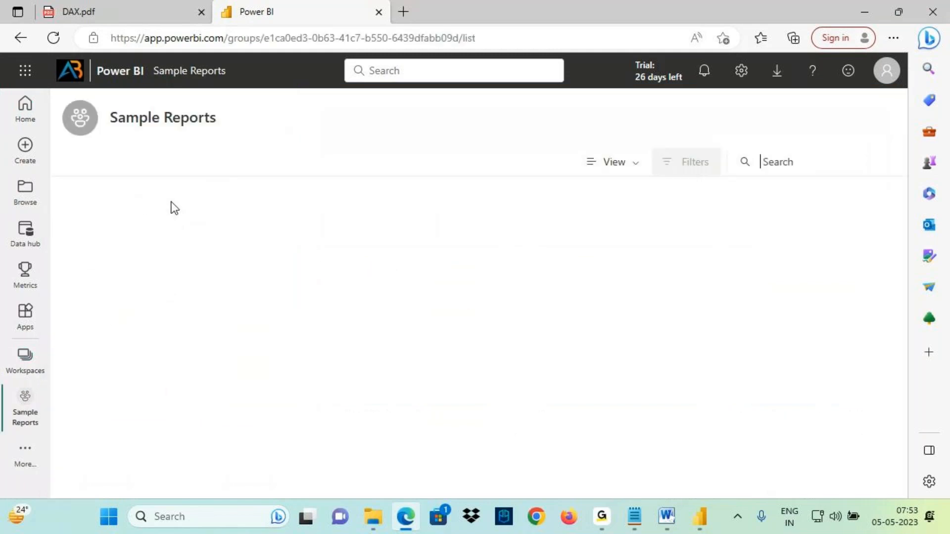
# - Open the Customer Profitability Sample PBIX and Supplier-Quality-Analysis-Sample-PBIX reports from the workspace list
pyautogui.scroll(-1, 277, 287)
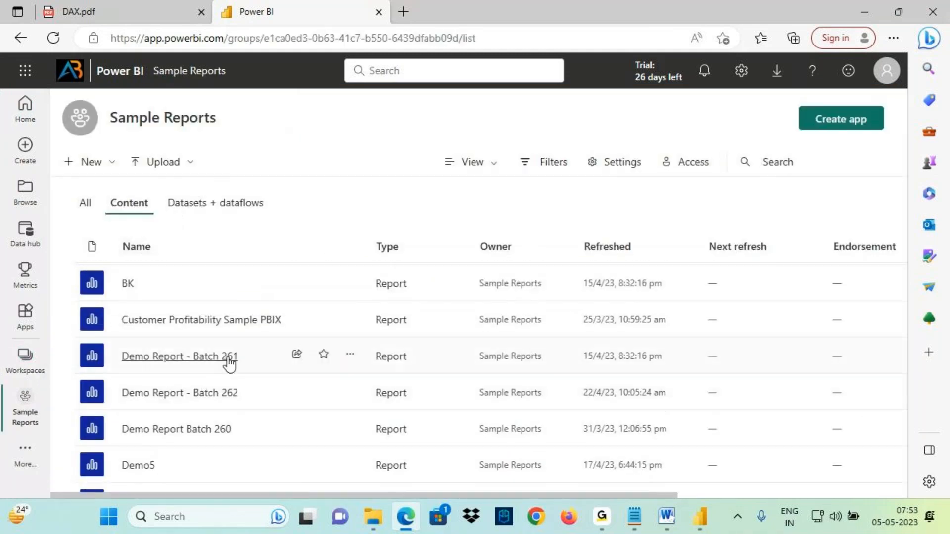
pyautogui.keyDown('ctrl'); pyautogui.click(212, 322); pyautogui.keyUp('ctrl')
pyautogui.scroll(-8, 206, 420)
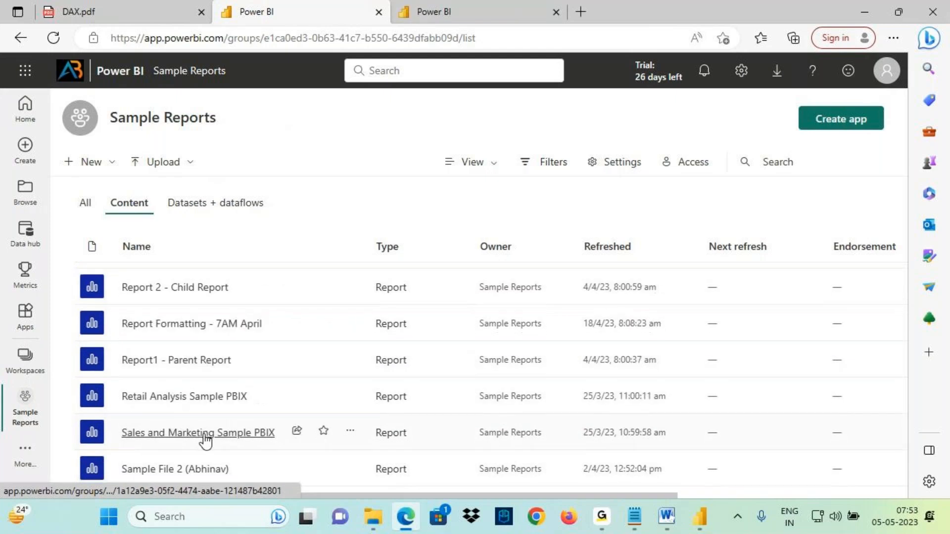
pyautogui.scroll(-2, 190, 416)
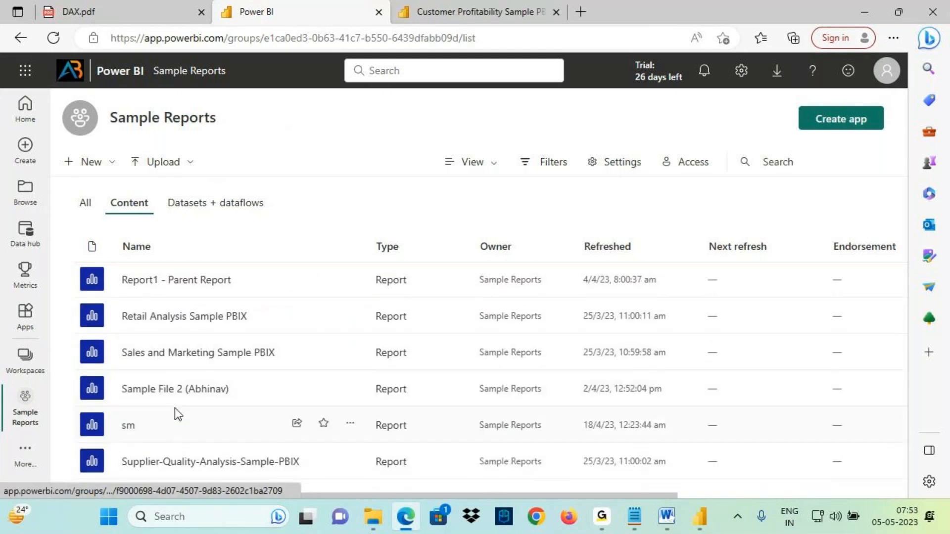
pyautogui.keyDown('ctrl'); pyautogui.click(177, 456); pyautogui.keyUp('ctrl')
# - Switch to the notes and review the dataset contents line about tables, relationships and DAX
pyautogui.hotkey('alt', 'Tab')
pyautogui.scroll(1, 99, 183)
pyautogui.scroll(1, 100, 183)
pyautogui.moveTo(79, 205); pyautogui.dragTo(128, 204)
pyautogui.moveTo(21, 208); pyautogui.dragTo(119, 207)
pyautogui.click(110, 217)
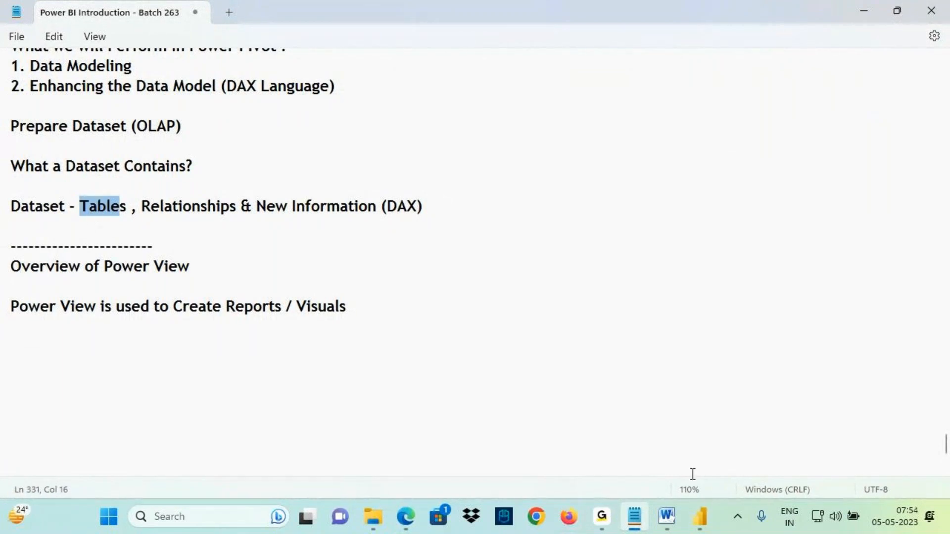
# - View the Supplier Quality Analysis report in full screen, moving to the Top Bottom Analysis page before exiting
pyautogui.click(407, 518)
pyautogui.click(658, 11)
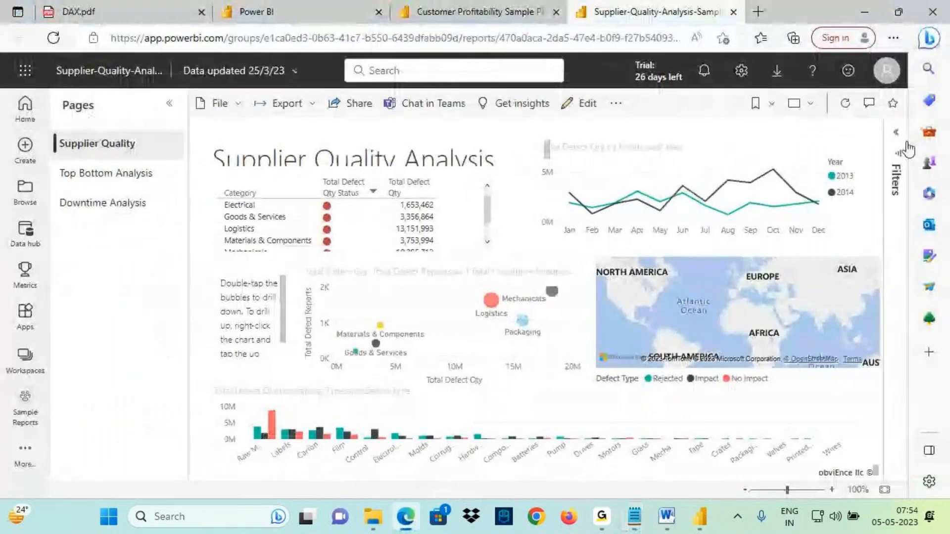
pyautogui.click(799, 105)
pyautogui.click(769, 136)
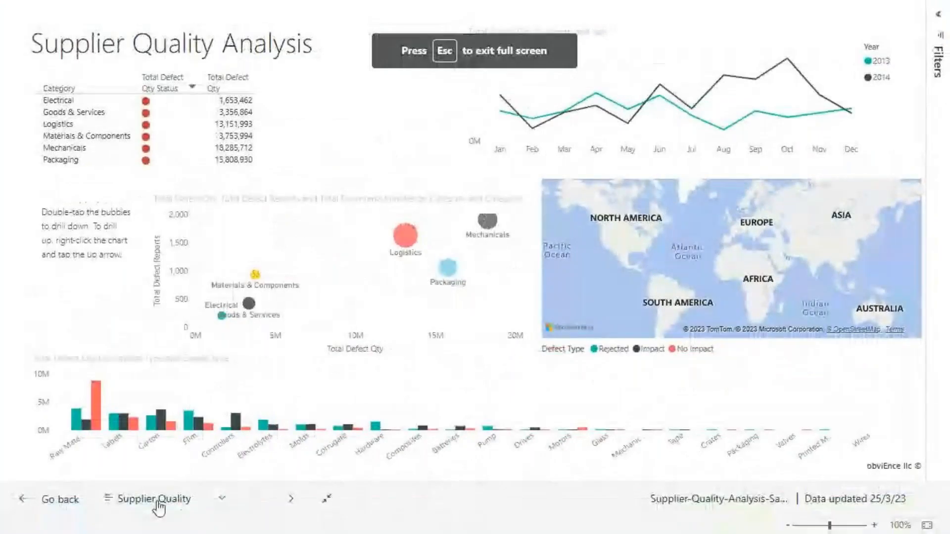
pyautogui.click(291, 498)
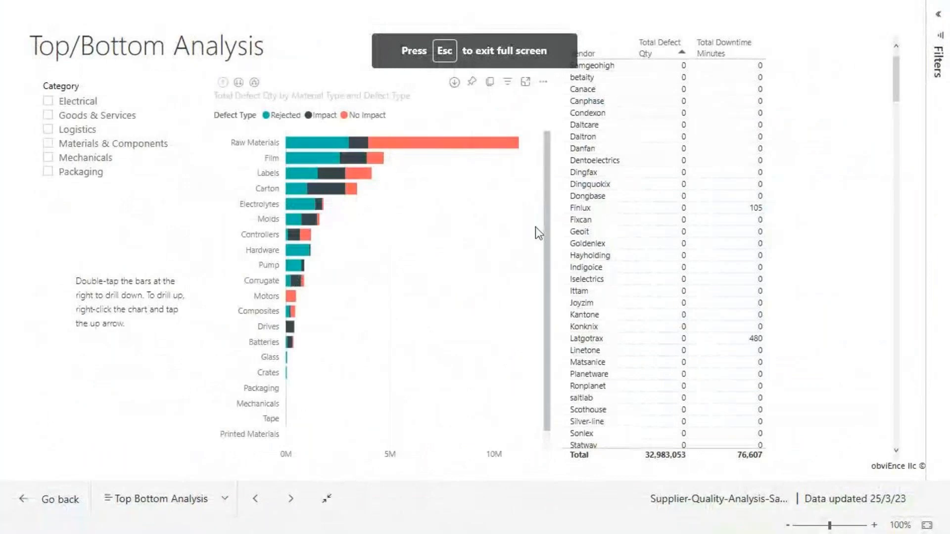
pyautogui.press('Escape')
# - View the Customer Profitability report's Team Scorecard page in full screen, then exit full screen
pyautogui.click(297, 11)
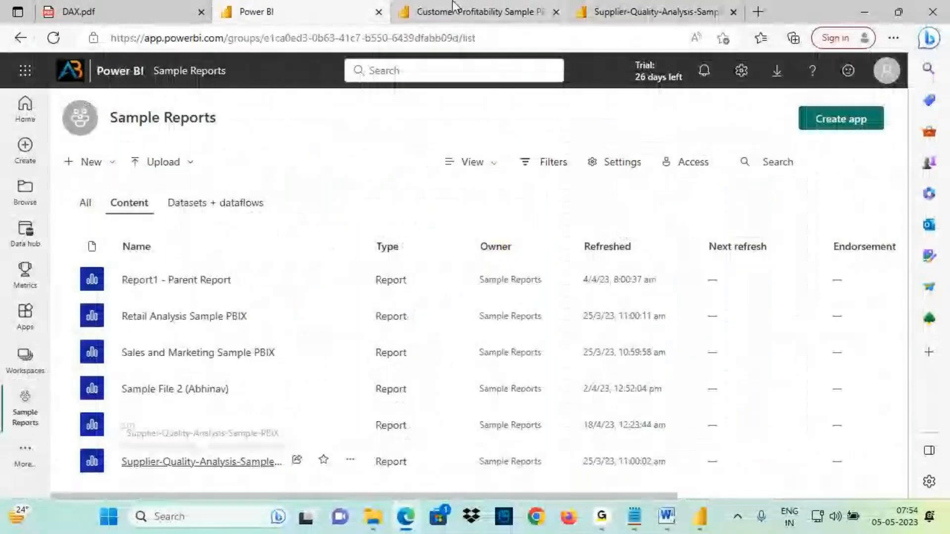
pyautogui.click(452, 1)
pyautogui.click(114, 144)
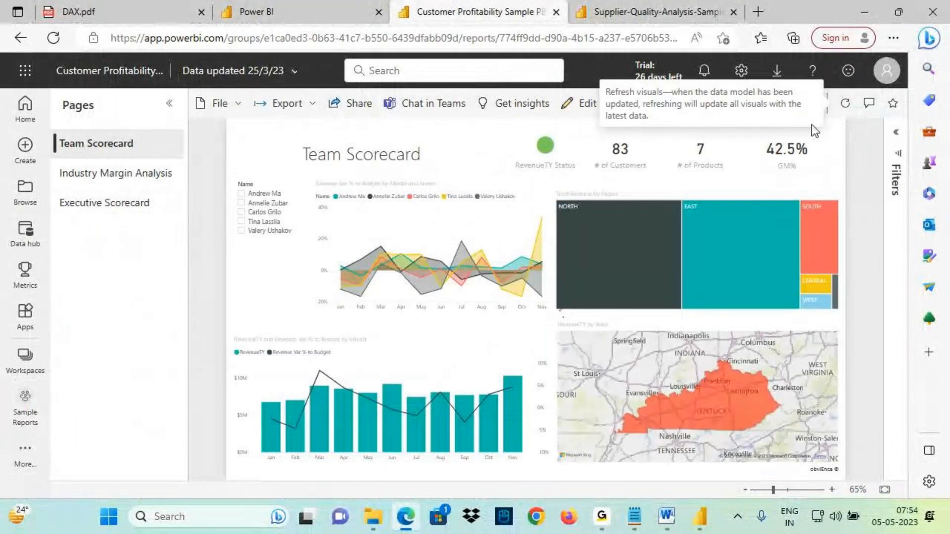
pyautogui.click(803, 101)
pyautogui.click(768, 142)
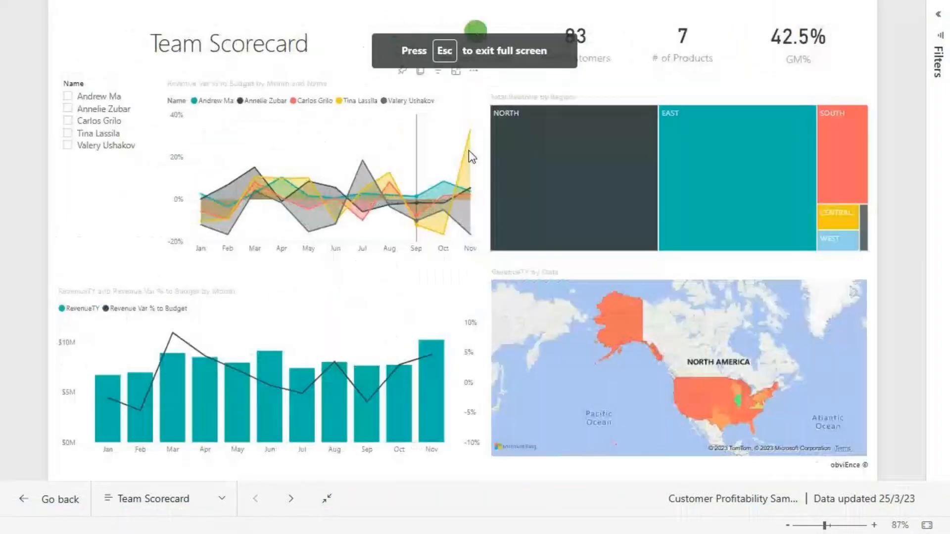
pyautogui.press('Escape')
# - Open the Report Formatting - 7AM April report and show its E-Commerce Sales Report page in full screen
pyautogui.click(275, 9)
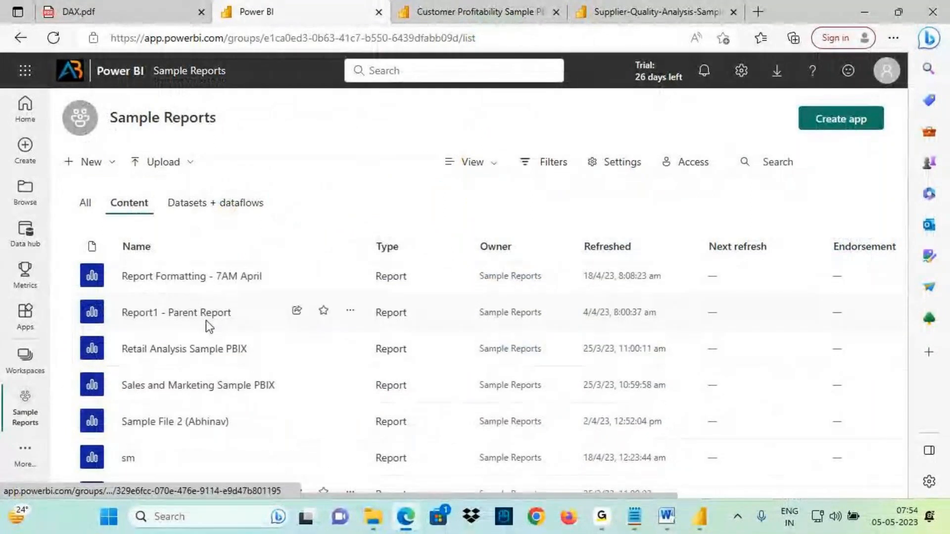
pyautogui.scroll(1, 206, 321)
pyautogui.keyDown('ctrl'); pyautogui.click(217, 346); pyautogui.keyUp('ctrl')
pyautogui.click(703, 13)
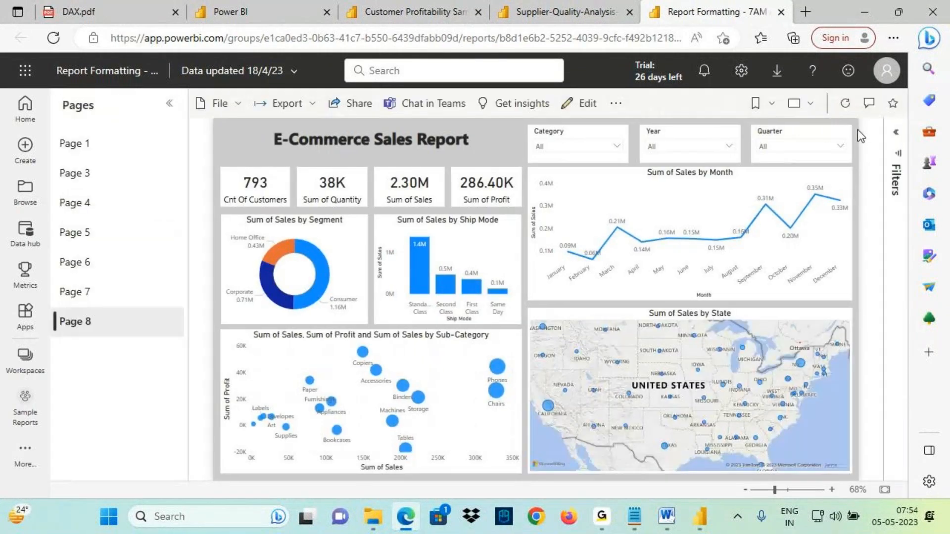
pyautogui.click(797, 103)
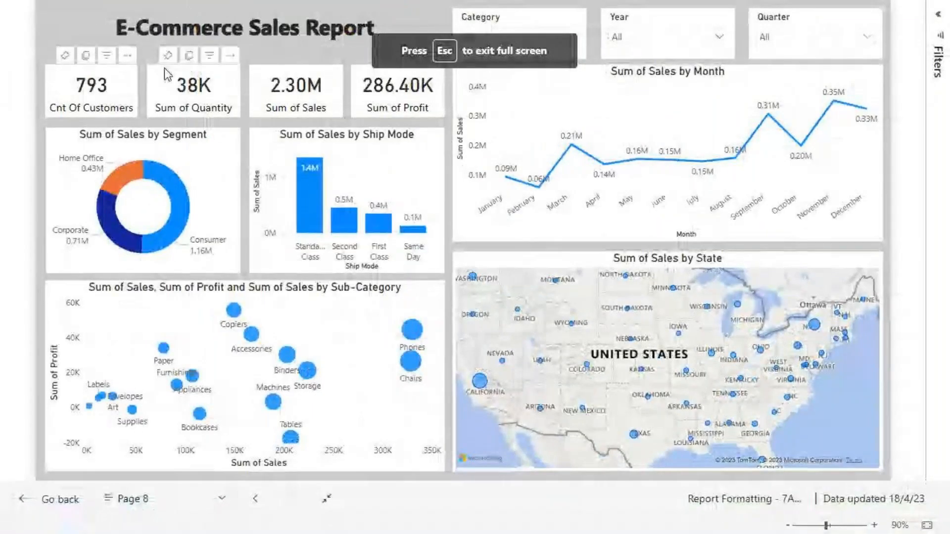
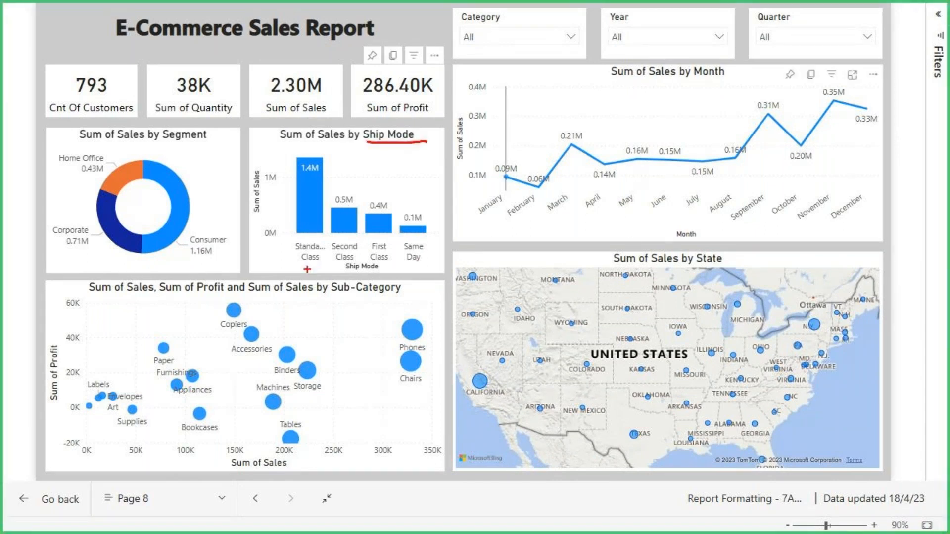
# - Exit the full-screen view of the E-Commerce Sales Report page
pyautogui.moveTo(306, 269); pyautogui.dragTo(342, 266)
pyautogui.moveTo(168, 147); pyautogui.dragTo(219, 144)
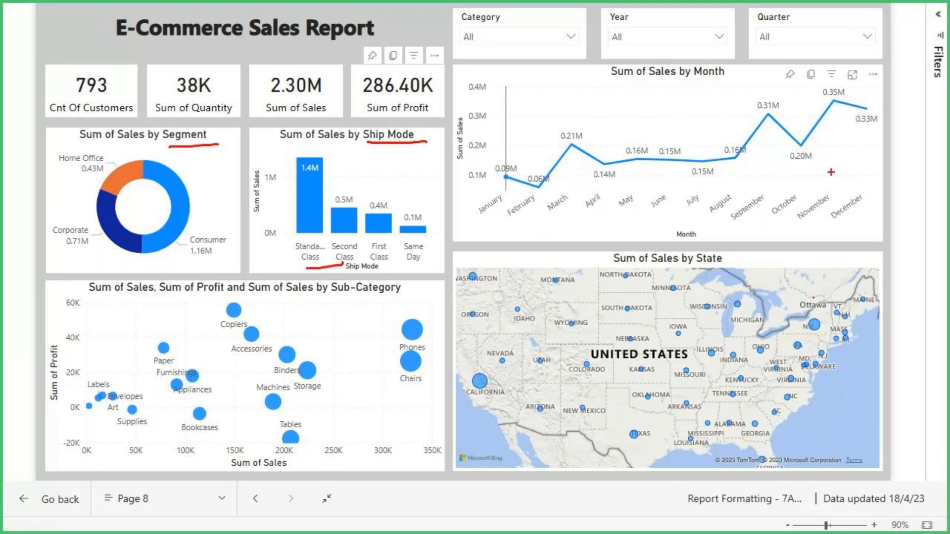
pyautogui.moveTo(697, 83); pyautogui.dragTo(729, 83)
pyautogui.moveTo(729, 48)
pyautogui.mouseDown()
pyautogui.moveTo(728, 82)
pyautogui.moveTo(754, 91)
pyautogui.mouseUp()
pyautogui.moveTo(751, 70); pyautogui.dragTo(731, 115)
pyautogui.moveTo(830, 127)
pyautogui.mouseDown()
pyautogui.moveTo(887, 97)
pyautogui.moveTo(664, 66)
pyautogui.mouseUp()
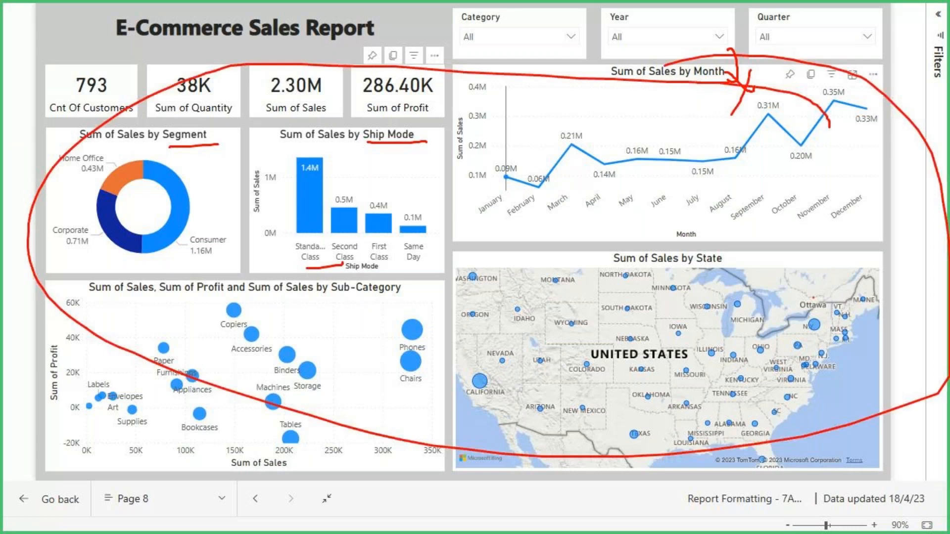
pyautogui.moveTo(514, 187)
pyautogui.mouseDown()
pyautogui.moveTo(675, 99)
pyautogui.moveTo(651, 184)
pyautogui.mouseUp()
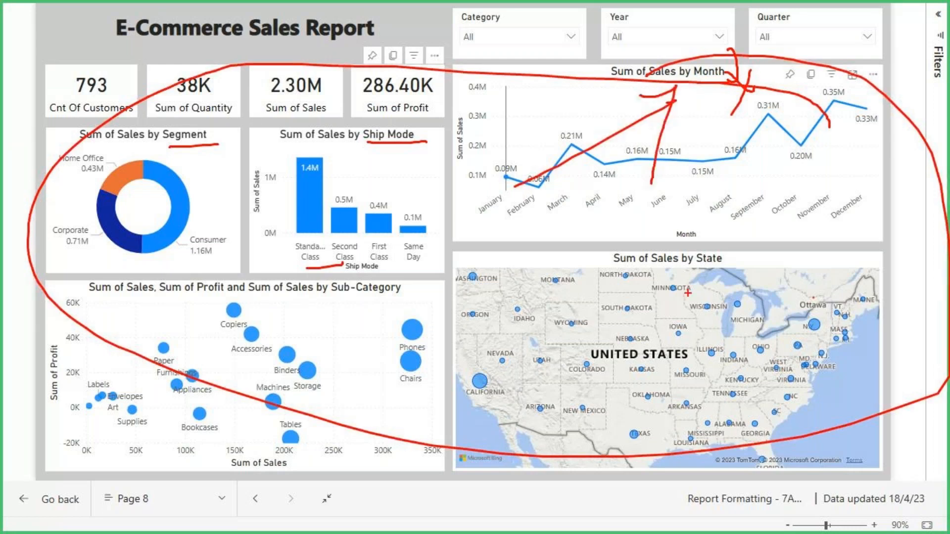
pyautogui.press('Escape')
pyautogui.press('Escape')
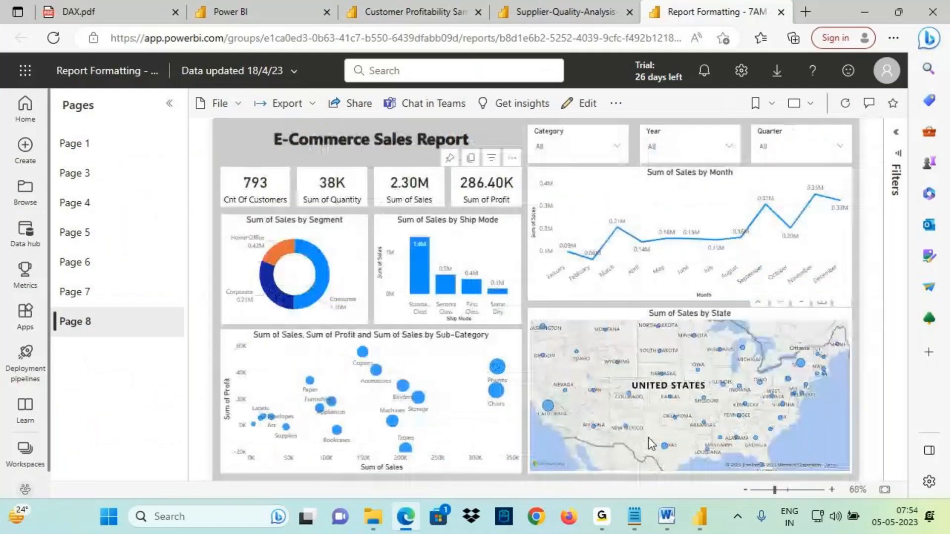
# - Switch to the Power BI Architecture diagram and examine the Power Pivot block in Power BI Desktop
pyautogui.hotkey('alt', 'Tab')
pyautogui.hotkey('ctrl', '2')
pyautogui.moveTo(458, 268); pyautogui.dragTo(415, 289)
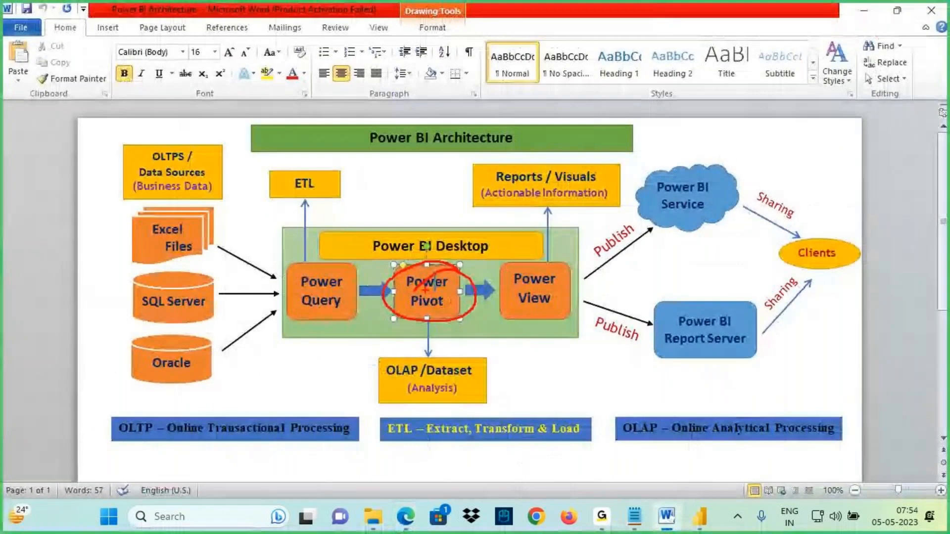
pyautogui.moveTo(426, 377); pyautogui.dragTo(471, 376)
pyautogui.moveTo(444, 344); pyautogui.dragTo(551, 199)
pyautogui.moveTo(551, 274); pyautogui.dragTo(539, 272)
pyautogui.press('Escape')
# - Return to the report in the browser and show the E-Commerce Sales Report page in full screen again
pyautogui.click(638, 524)
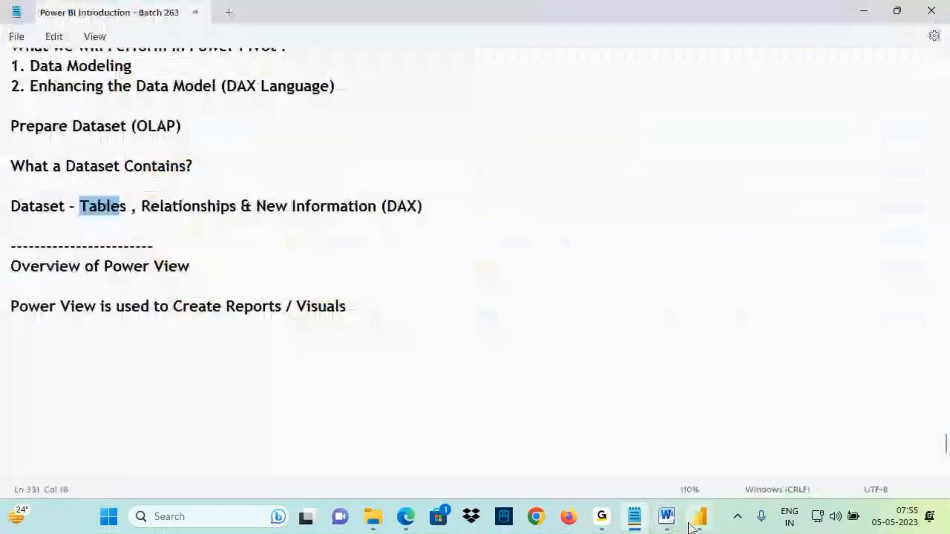
pyautogui.click(700, 523)
pyautogui.click(406, 516)
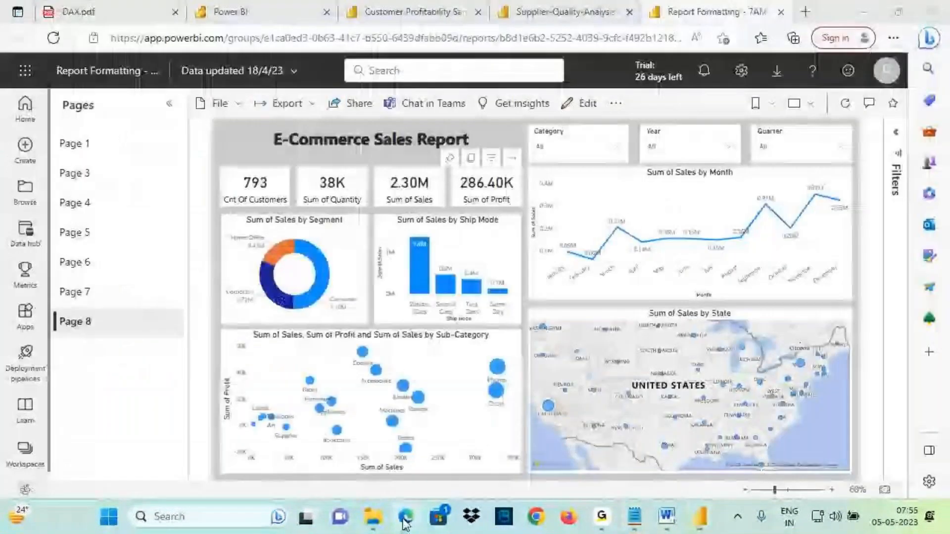
pyautogui.click(805, 105)
pyautogui.click(748, 153)
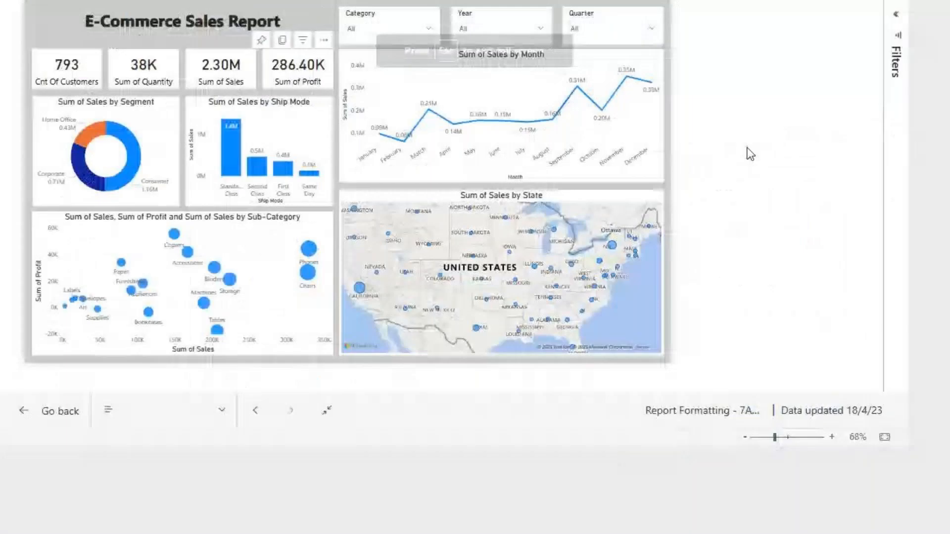
# - Review the report's visuals and leave full-screen mode
pyautogui.hotkey('ctrl', '2')
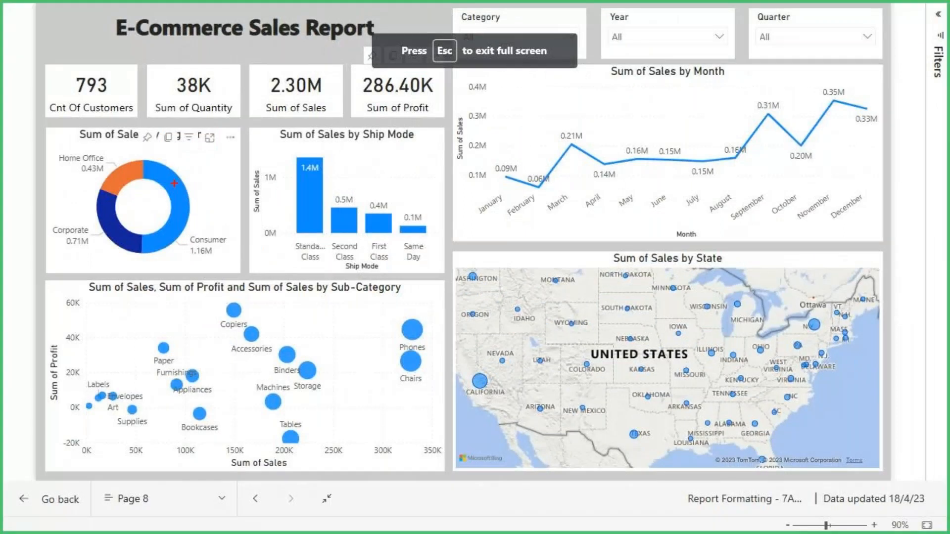
pyautogui.moveTo(181, 171); pyautogui.dragTo(251, 157)
pyautogui.moveTo(332, 165)
pyautogui.mouseDown()
pyautogui.moveTo(346, 190)
pyautogui.moveTo(431, 123)
pyautogui.mouseUp()
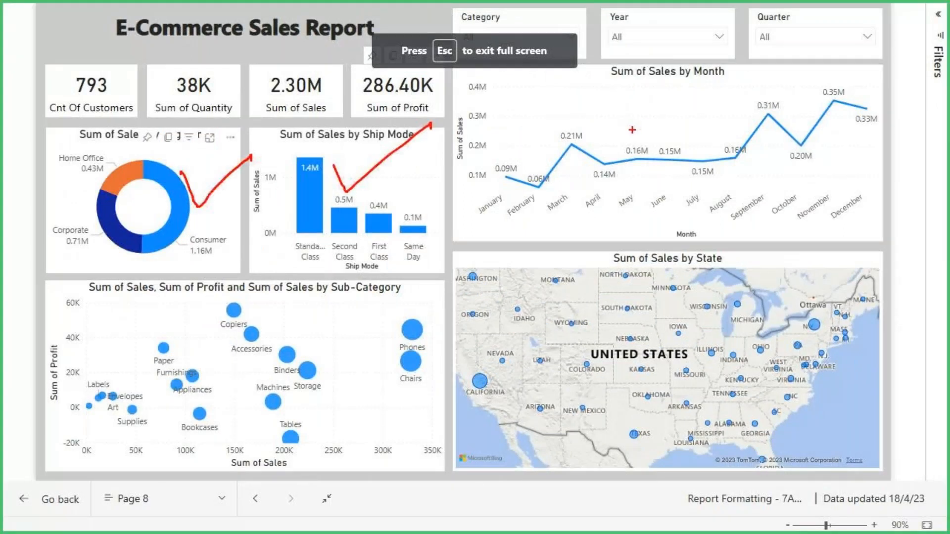
pyautogui.moveTo(629, 114)
pyautogui.mouseDown()
pyautogui.moveTo(636, 143)
pyautogui.moveTo(745, 76)
pyautogui.mouseUp()
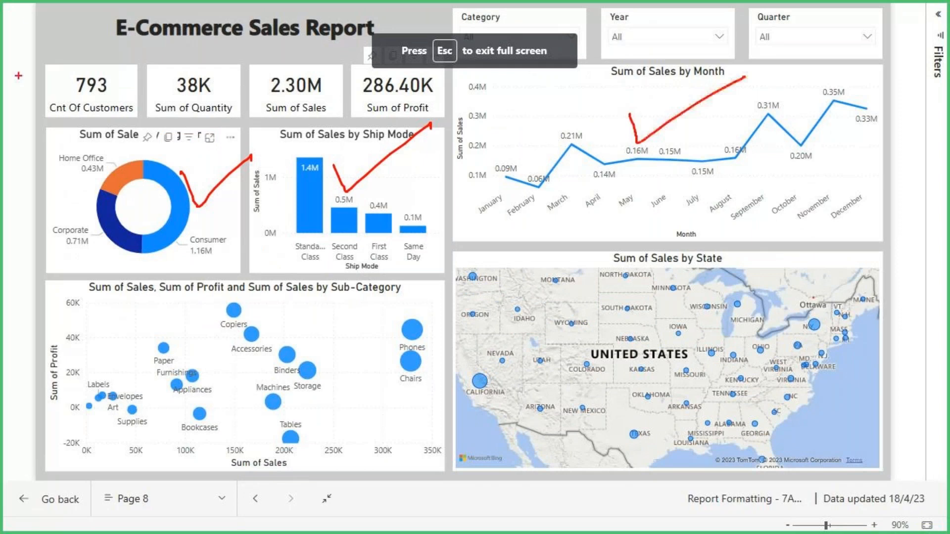
pyautogui.moveTo(35, 4)
pyautogui.mouseDown()
pyautogui.moveTo(452, 393)
pyautogui.moveTo(903, 472)
pyautogui.mouseUp()
pyautogui.moveTo(473, 142); pyautogui.dragTo(460, 237)
pyautogui.moveTo(480, 150)
pyautogui.mouseDown()
pyautogui.moveTo(488, 198)
pyautogui.moveTo(563, 148)
pyautogui.moveTo(575, 183)
pyautogui.moveTo(603, 147)
pyautogui.mouseUp()
pyautogui.moveTo(467, 247); pyautogui.dragTo(591, 198)
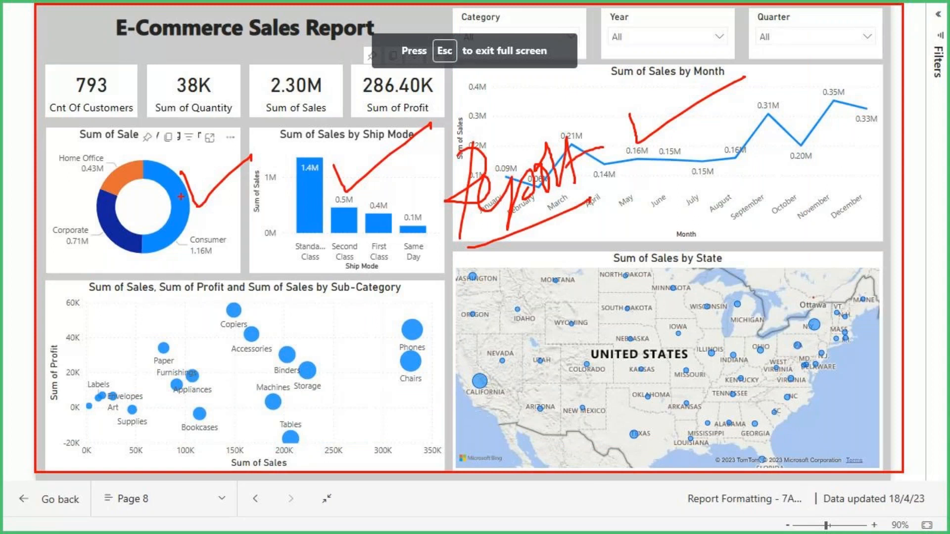
pyautogui.moveTo(153, 163); pyautogui.dragTo(299, 157)
pyautogui.moveTo(458, 242); pyautogui.dragTo(545, 208)
pyautogui.press('Escape')
pyautogui.press('Escape')
# - Extend the Power View sentence in the notes with 'by taking Dataset as Soruce'
pyautogui.click(635, 517)
pyautogui.moveTo(195, 267); pyautogui.dragTo(122, 267)
pyautogui.moveTo(143, 307); pyautogui.dragTo(346, 307)
pyautogui.click(366, 307)
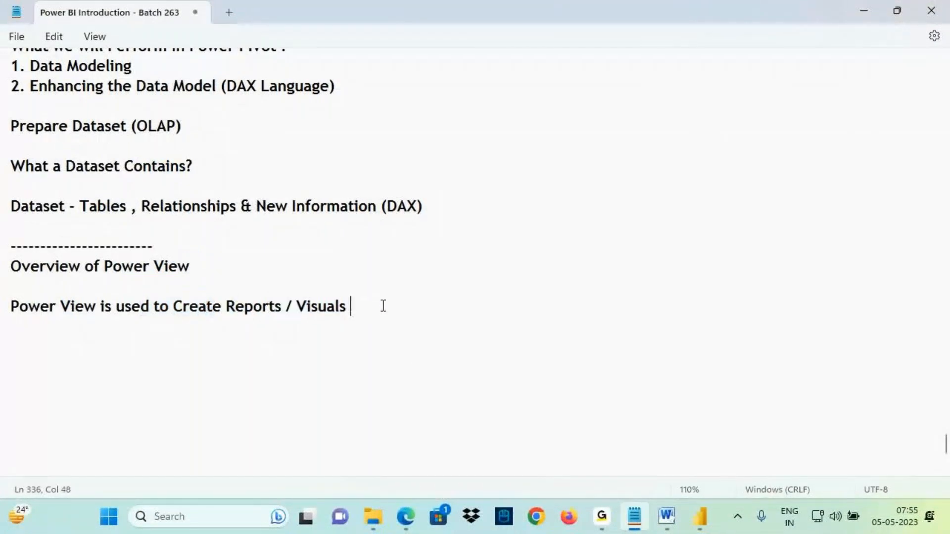
pyautogui.write('by taking Dataset as Soruce')
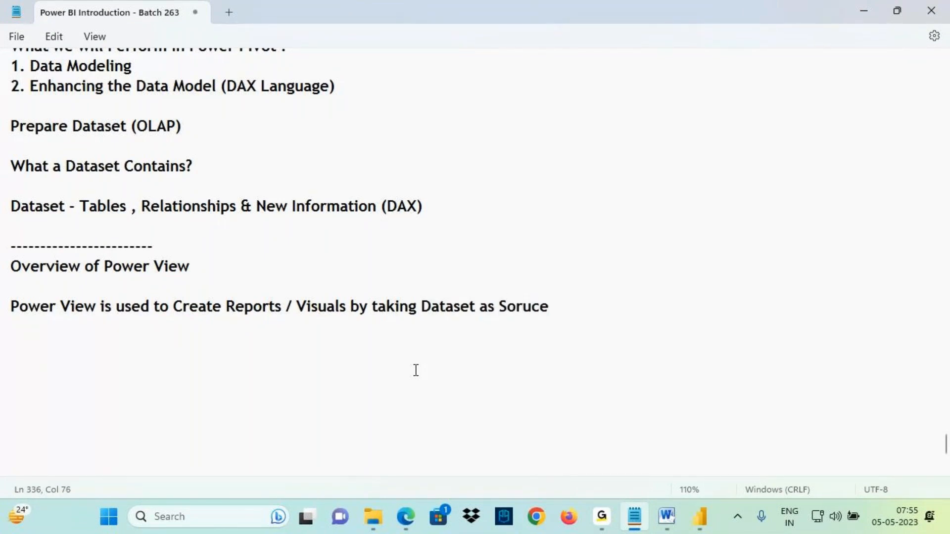
pyautogui.moveTo(245, 319); pyautogui.dragTo(340, 318)
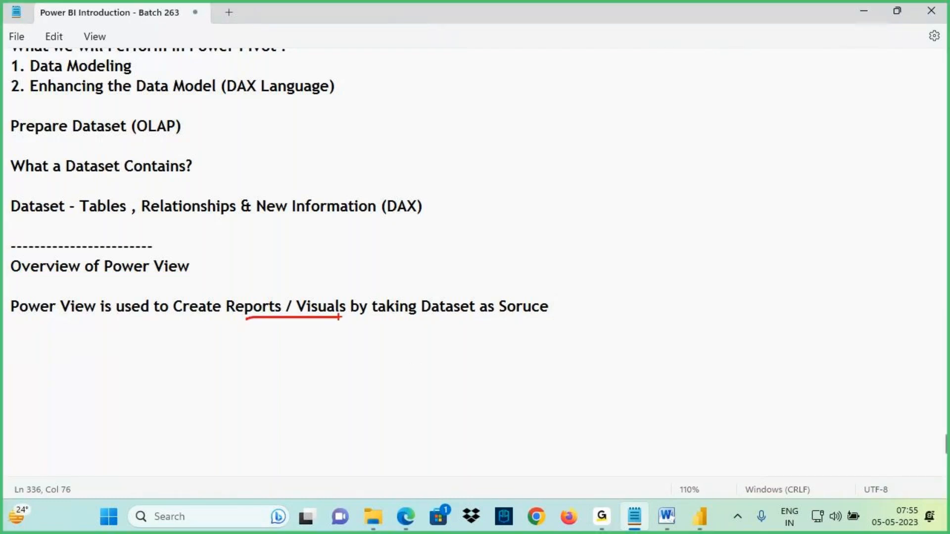
pyautogui.moveTo(465, 301)
pyautogui.mouseDown()
pyautogui.moveTo(418, 316)
pyautogui.moveTo(440, 269)
pyautogui.moveTo(439, 296)
pyautogui.mouseUp()
pyautogui.press('Escape')
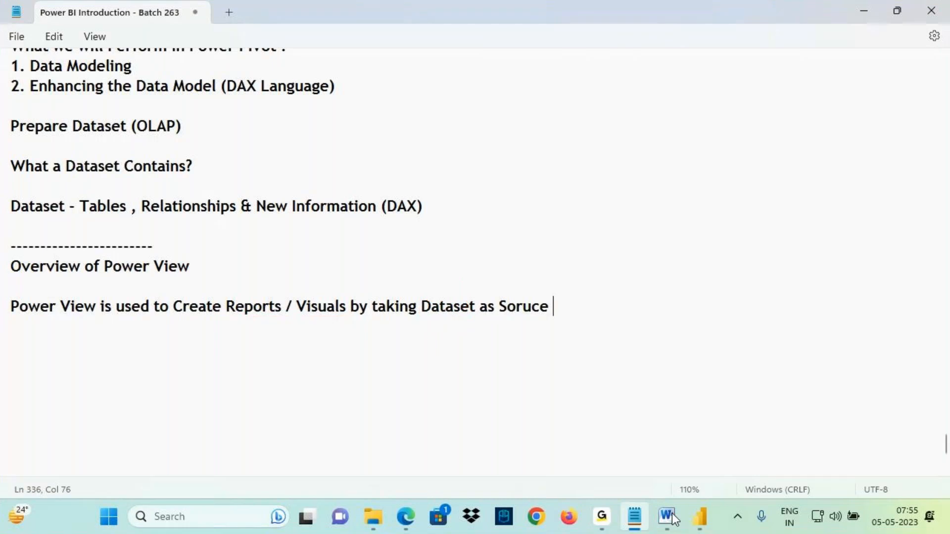
# - Switch to the architecture diagram and trace the flow from Power Pivot through the dataset to Power View and Reports
pyautogui.click(667, 516)
pyautogui.hotkey('ctrl', '2')
pyautogui.moveTo(422, 278)
pyautogui.mouseDown()
pyautogui.moveTo(436, 281)
pyautogui.moveTo(425, 285)
pyautogui.mouseUp()
pyautogui.moveTo(436, 308)
pyautogui.mouseDown()
pyautogui.moveTo(436, 358)
pyautogui.moveTo(440, 349)
pyautogui.moveTo(435, 356)
pyautogui.moveTo(493, 370)
pyautogui.moveTo(454, 352)
pyautogui.moveTo(515, 356)
pyautogui.moveTo(552, 272)
pyautogui.moveTo(546, 191)
pyautogui.moveTo(536, 220)
pyautogui.moveTo(569, 213)
pyautogui.mouseUp()
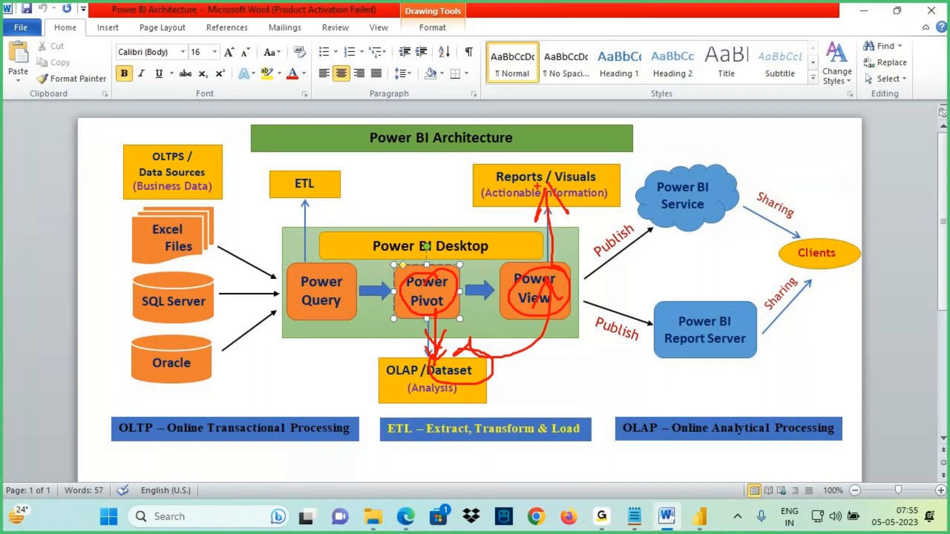
pyautogui.press('Escape')
# - Switch to Power BI Desktop and examine the Report, Data and Model view icons and the Transform data command
pyautogui.click(699, 517)
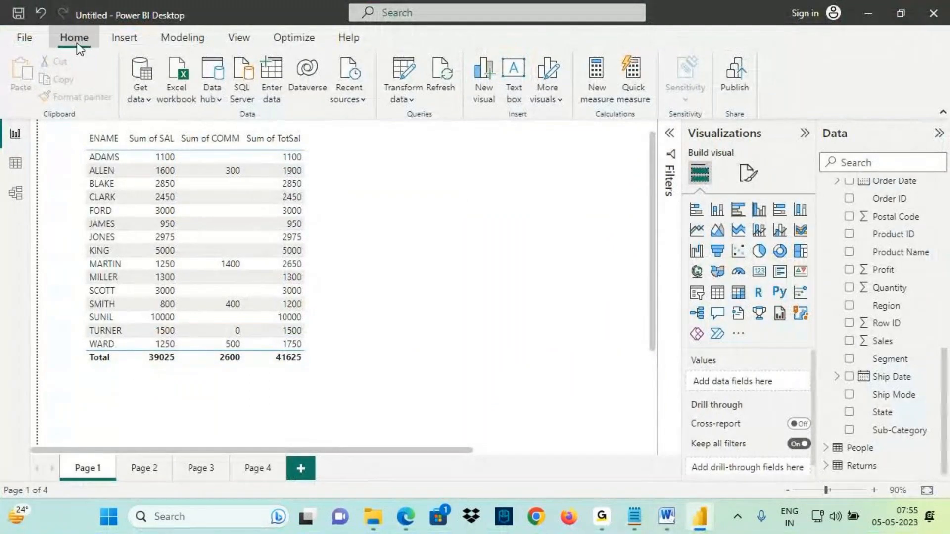
pyautogui.hotkey('ctrl', '2')
pyautogui.moveTo(412, 61); pyautogui.dragTo(419, 68)
pyautogui.moveTo(424, 35); pyautogui.dragTo(410, 80)
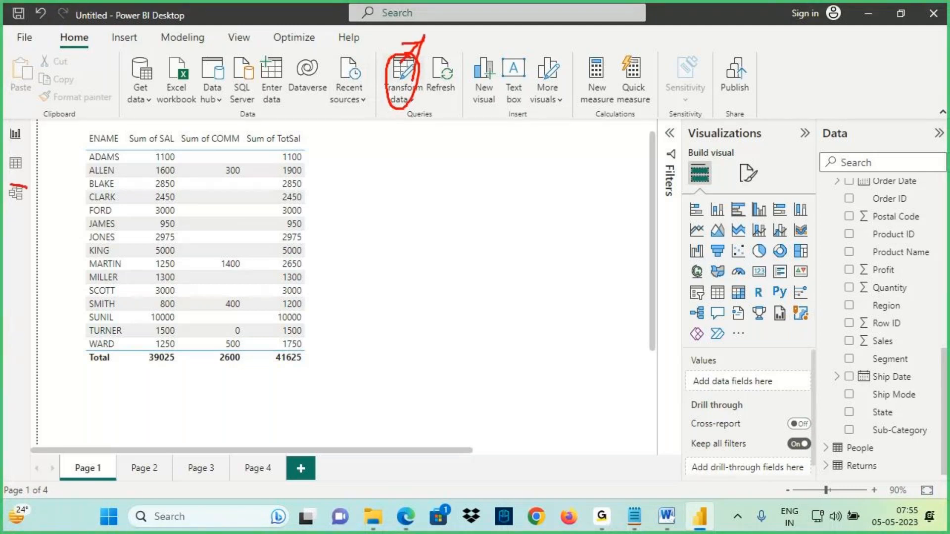
pyautogui.moveTo(27, 188); pyautogui.dragTo(21, 188)
pyautogui.moveTo(16, 246); pyautogui.dragTo(21, 204)
pyautogui.moveTo(6, 224); pyautogui.dragTo(38, 224)
pyautogui.moveTo(1, 168)
pyautogui.mouseDown()
pyautogui.moveTo(32, 171)
pyautogui.moveTo(6, 158)
pyautogui.mouseUp()
pyautogui.moveTo(33, 159); pyautogui.dragTo(82, 158)
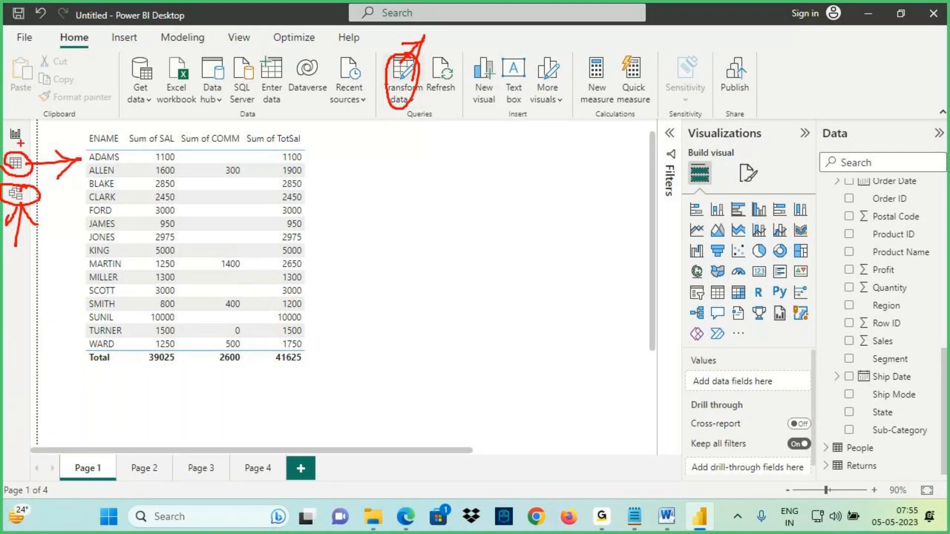
pyautogui.moveTo(30, 127); pyautogui.dragTo(36, 143)
pyautogui.moveTo(23, 87); pyautogui.dragTo(21, 121)
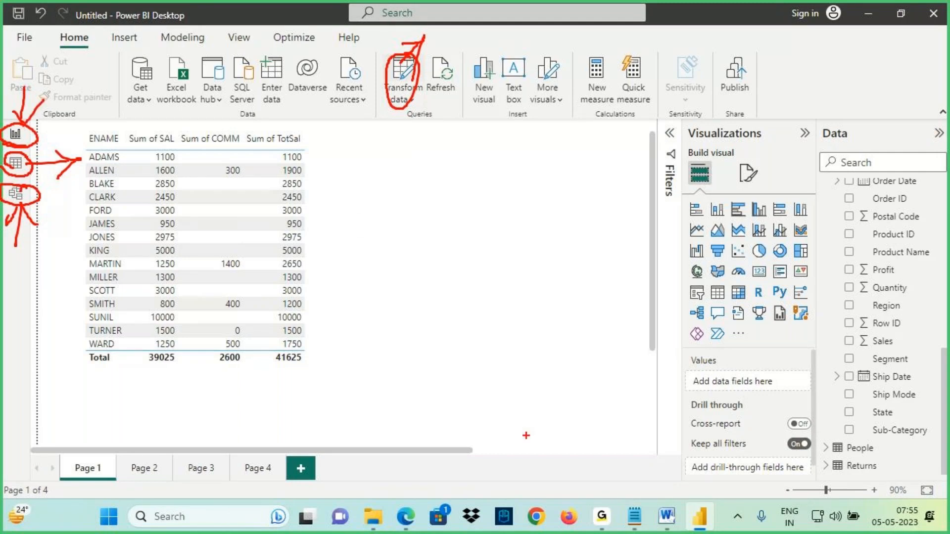
pyautogui.press('Escape')
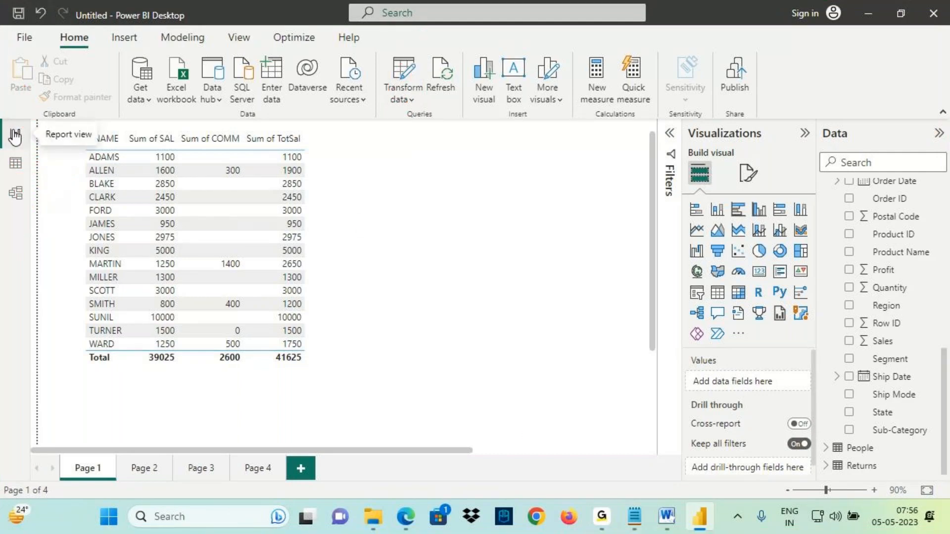
# - Add a new blank report page, Page 5, and examine its empty report canvas
pyautogui.click(299, 469)
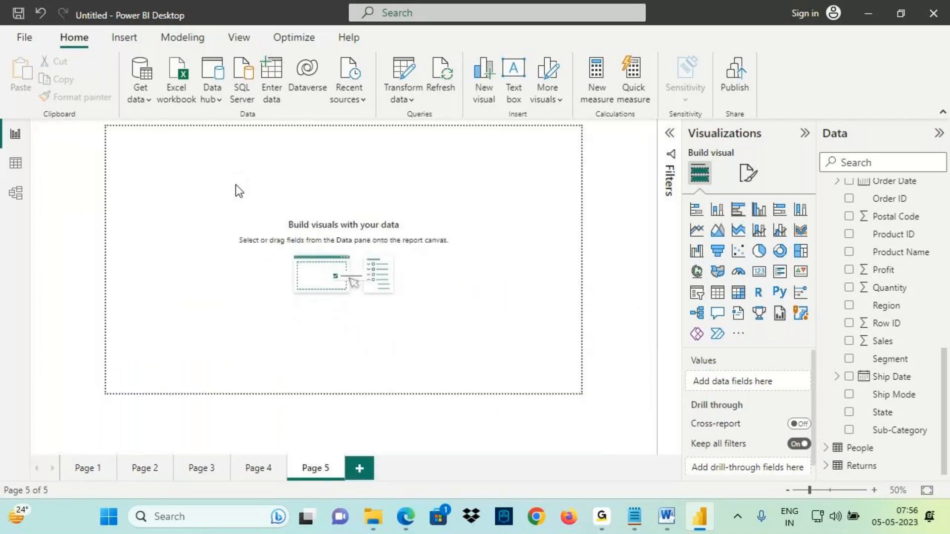
pyautogui.scroll(1, 235, 185)
pyautogui.hotkey('ctrl', '2')
pyautogui.moveTo(410, 256); pyautogui.dragTo(471, 277)
pyautogui.moveTo(450, 251)
pyautogui.mouseDown()
pyautogui.moveTo(470, 207)
pyautogui.moveTo(344, 197)
pyautogui.moveTo(318, 237)
pyautogui.mouseUp()
pyautogui.moveTo(319, 217); pyautogui.dragTo(359, 226)
pyautogui.moveTo(274, 236); pyautogui.dragTo(349, 253)
pyautogui.moveTo(303, 199)
pyautogui.mouseDown()
pyautogui.moveTo(303, 240)
pyautogui.moveTo(276, 234)
pyautogui.moveTo(319, 215)
pyautogui.mouseUp()
pyautogui.moveTo(304, 145)
pyautogui.mouseDown()
pyautogui.moveTo(298, 177)
pyautogui.moveTo(334, 162)
pyautogui.mouseUp()
pyautogui.moveTo(337, 147)
pyautogui.mouseDown()
pyautogui.moveTo(339, 170)
pyautogui.moveTo(352, 148)
pyautogui.mouseUp()
pyautogui.moveTo(342, 143)
pyautogui.mouseDown()
pyautogui.moveTo(359, 134)
pyautogui.moveTo(364, 148)
pyautogui.moveTo(385, 125)
pyautogui.mouseUp()
pyautogui.moveTo(296, 191); pyautogui.dragTo(398, 146)
pyautogui.moveTo(317, 174); pyautogui.dragTo(421, 146)
pyautogui.moveTo(2, 142); pyautogui.dragTo(62, 157)
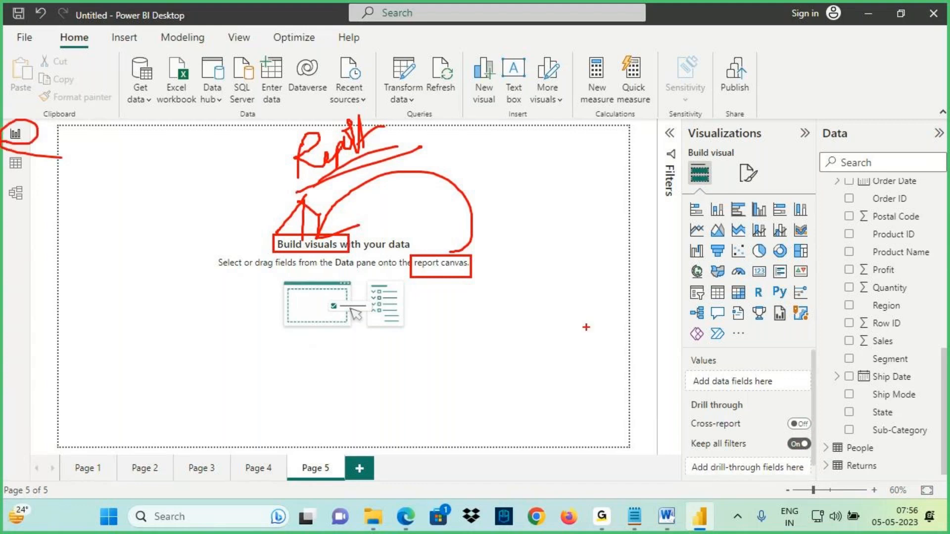
# - Add the line 'We Create Visuals in Report View' to the notes
pyautogui.click(635, 517)
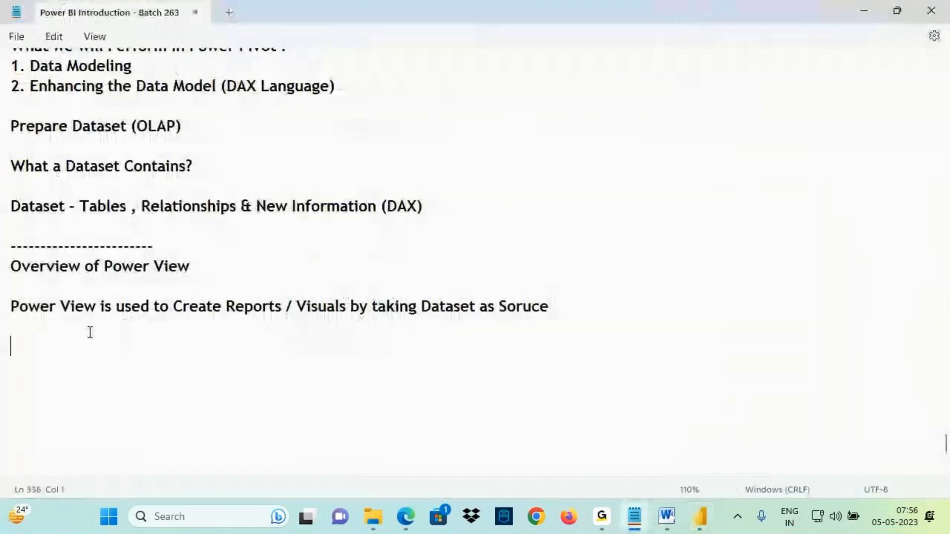
pyautogui.write('We C')
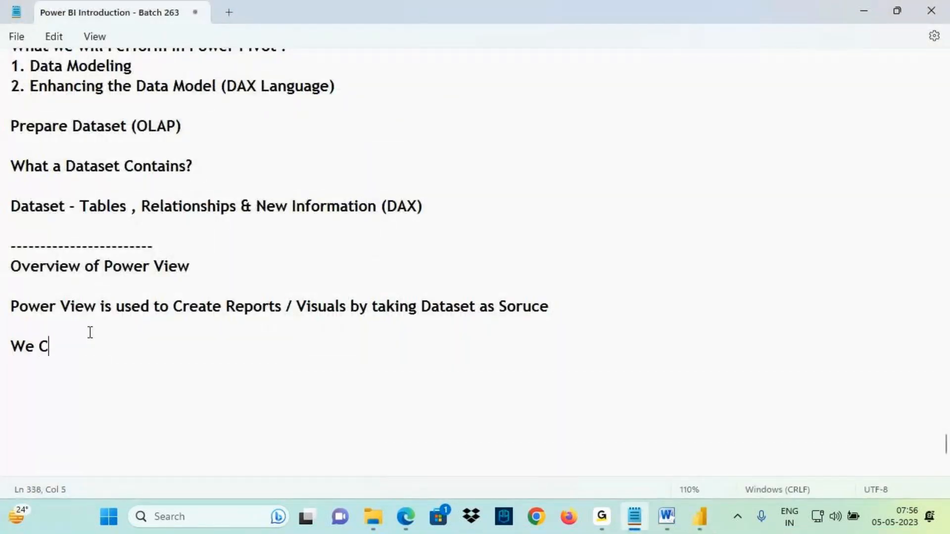
pyautogui.write('reate Report')
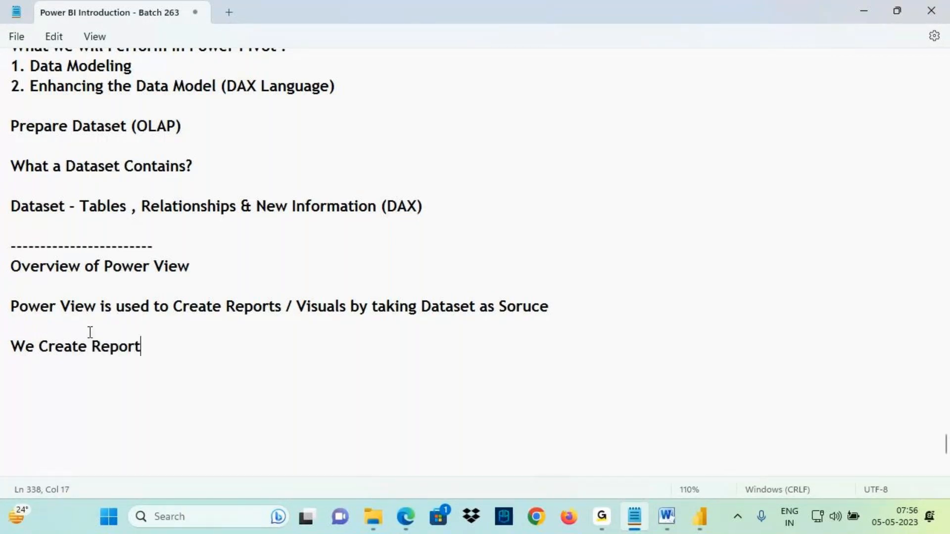
pyautogui.press('BackSpace')
pyautogui.press('BackSpace')
pyautogui.press('BackSpace')
pyautogui.press('BackSpace')
pyautogui.press('BackSpace')
pyautogui.press('BackSpace')
pyautogui.write('Visuals in Report Vie')
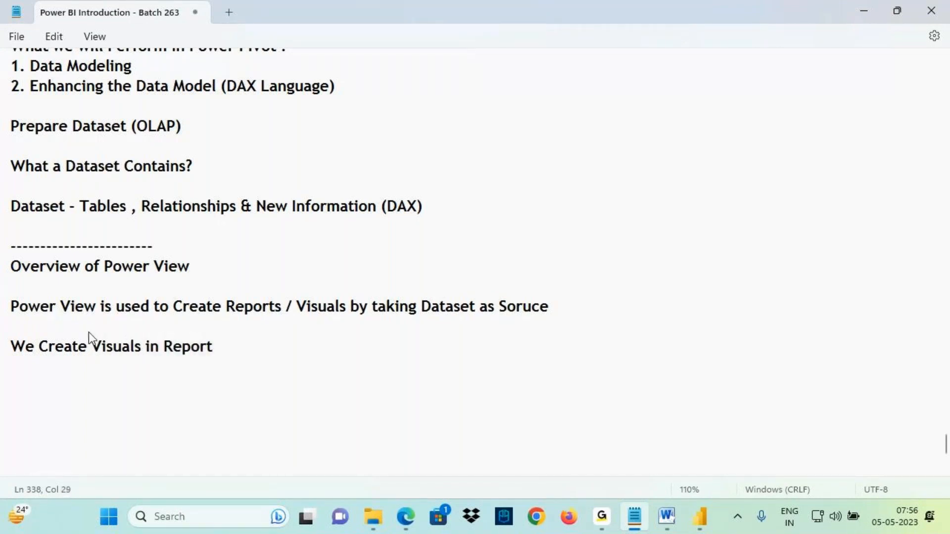
pyautogui.write('w')
# - Switch to Power BI Desktop and point out the empty report canvas on Page 5
pyautogui.click(699, 518)
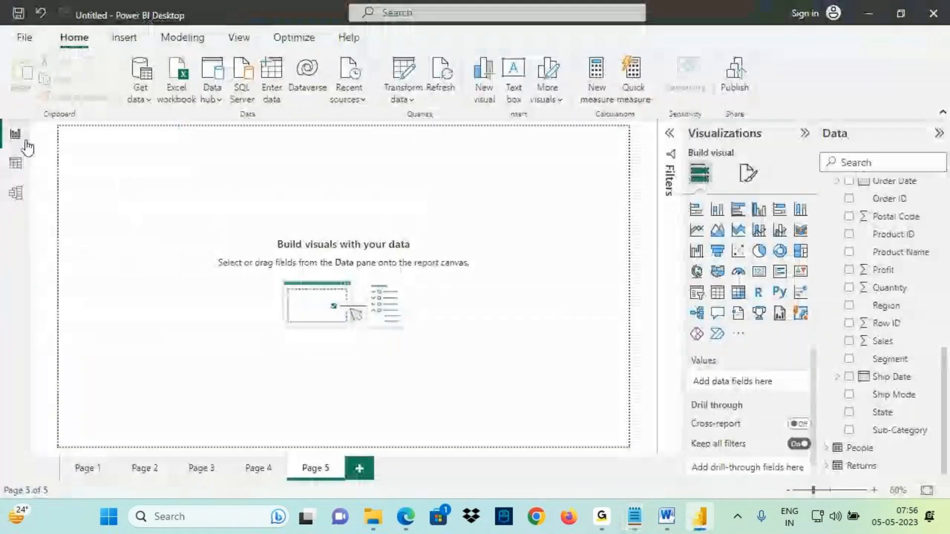
pyautogui.hotkey('ctrl', '2')
pyautogui.moveTo(65, 132)
pyautogui.mouseDown()
pyautogui.moveTo(593, 397)
pyautogui.moveTo(610, 446)
pyautogui.moveTo(625, 449)
pyautogui.mouseUp()
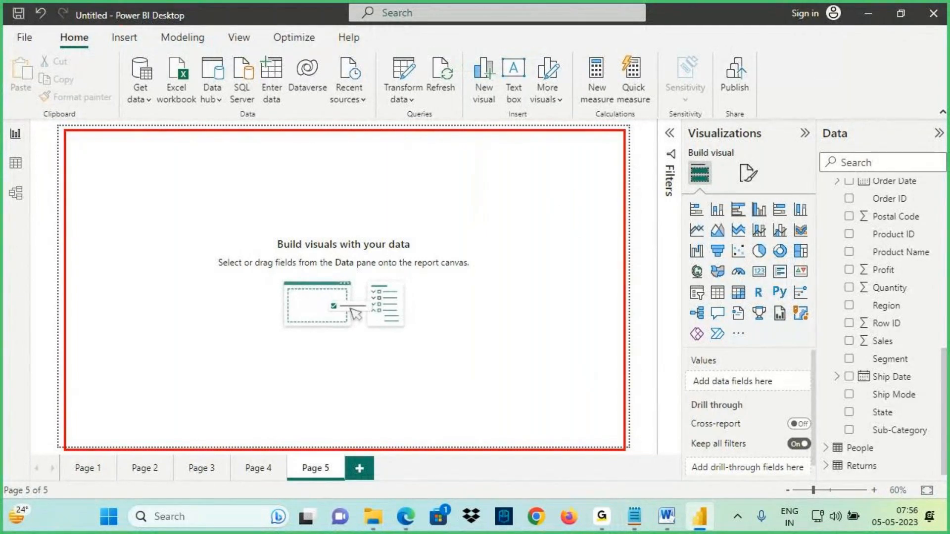
pyautogui.moveTo(163, 26); pyautogui.dragTo(204, 31)
pyautogui.press('Escape')
# - Start a new notes line reading 'Power Query' followed by tabs and a dash
pyautogui.click(642, 524)
pyautogui.click(669, 521)
pyautogui.moveTo(301, 281); pyautogui.dragTo(346, 302)
pyautogui.click(635, 518)
pyautogui.press('Return')
pyautogui.press('Return')
pyautogui.write('Power Query')
pyautogui.press('Tab')
pyautogui.press('Tab')
pyautogui.press('Tab')
pyautogui.write('-')
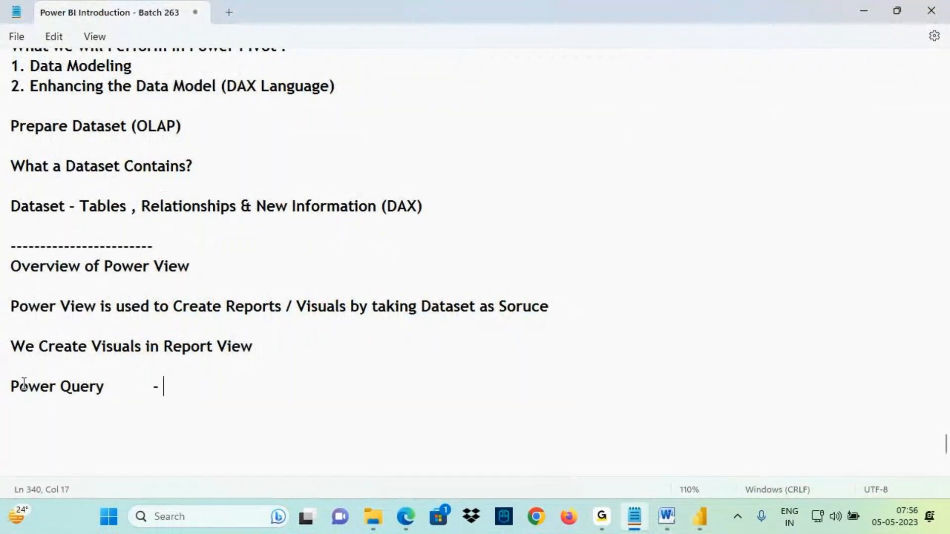
# - Switch to Power BI Desktop and locate the Transform data command, then return to the notes
pyautogui.click(699, 517)
pyautogui.moveTo(376, 56); pyautogui.dragTo(423, 112)
pyautogui.moveTo(401, 58); pyautogui.dragTo(402, 67)
pyautogui.moveTo(394, 56); pyautogui.dragTo(409, 55)
pyautogui.moveTo(384, 84); pyautogui.dragTo(457, 56)
pyautogui.press('Escape')
pyautogui.click(634, 517)
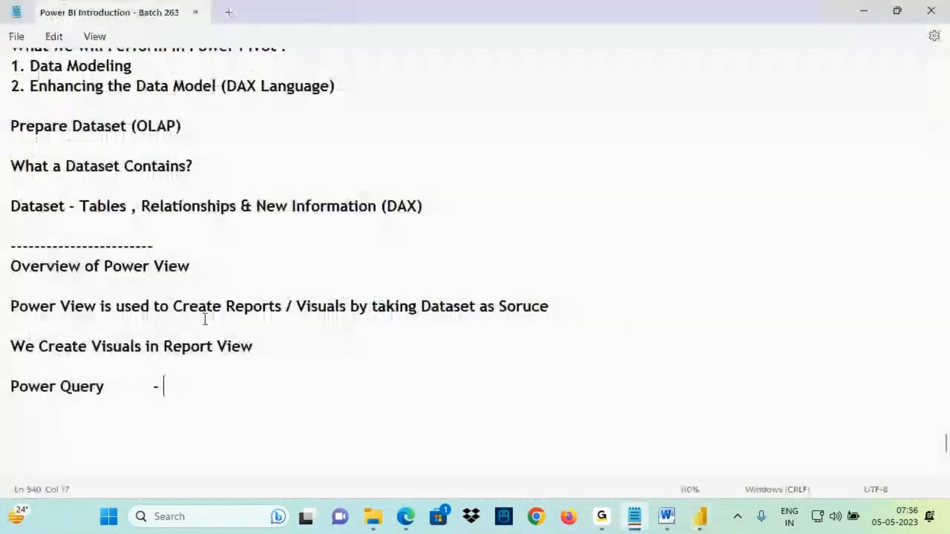
# - Complete the Power Query notes line with '- Transform Data' and, after a tab, '- ETL Activities', then start a new line
pyautogui.write('Transfor')
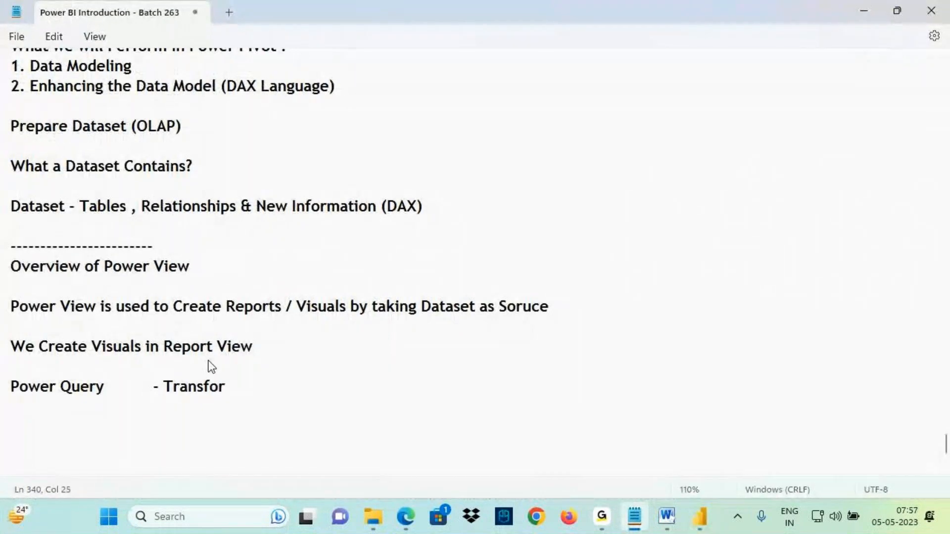
pyautogui.write('m Data')
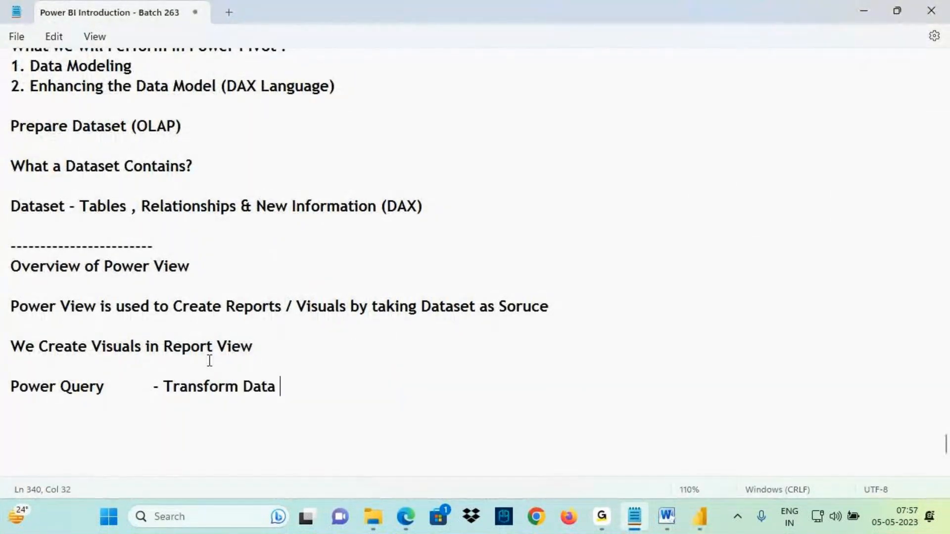
pyautogui.press('Tab')
pyautogui.write('- ETL:')
pyautogui.press('BackSpace')
pyautogui.press('BackSpace')
pyautogui.write('Activitire')
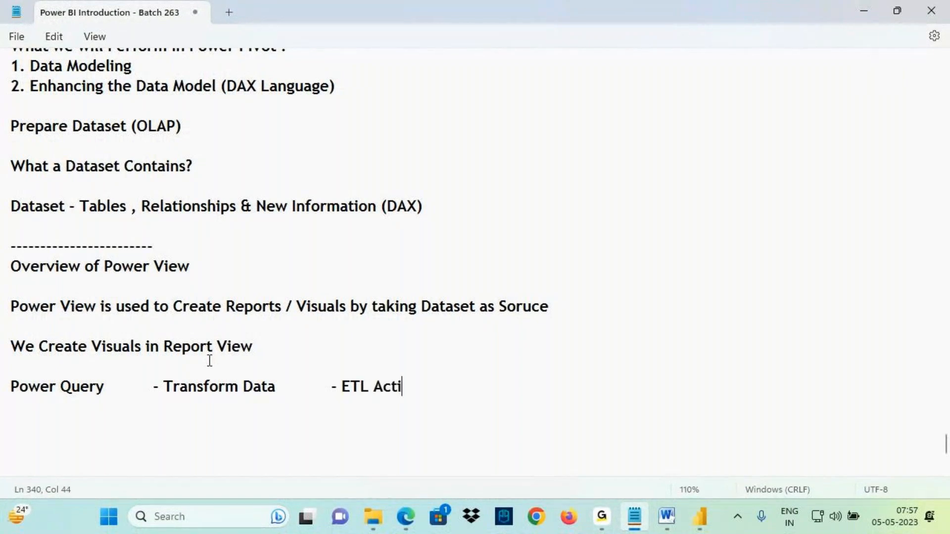
pyautogui.press('BackSpace')
pyautogui.press('BackSpace')
pyautogui.write('es')
pyautogui.press('Return')
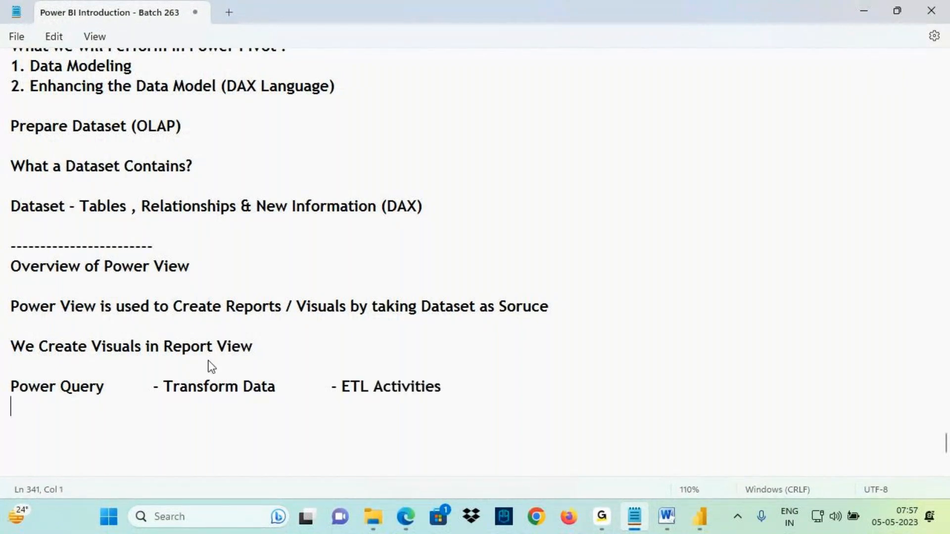
# - Begin the next notes line with 'Power Pivot' followed by a tab and a dash
pyautogui.write('Power Pivot')
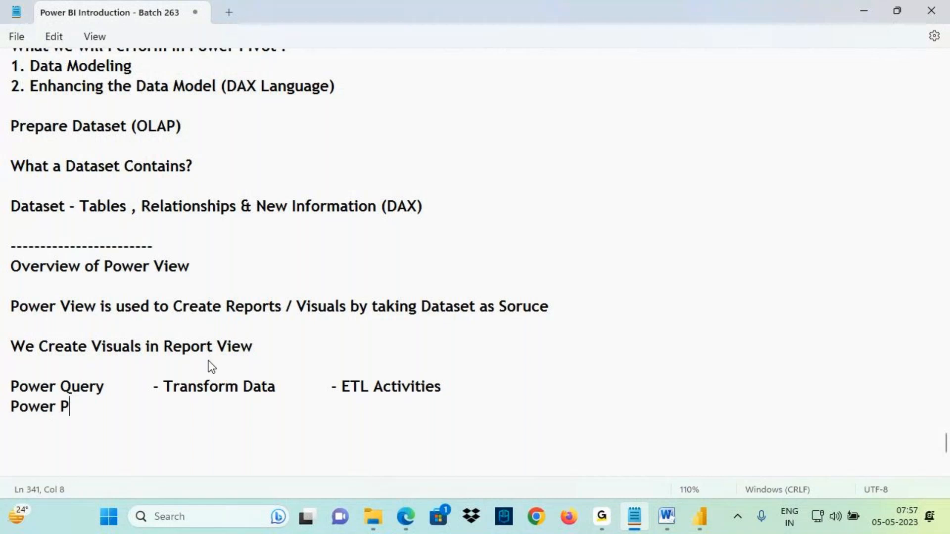
pyautogui.press('Tab')
pyautogui.write('-')
# - Switch to Power BI Desktop and point out the Data view and Model view icons
pyautogui.click(699, 516)
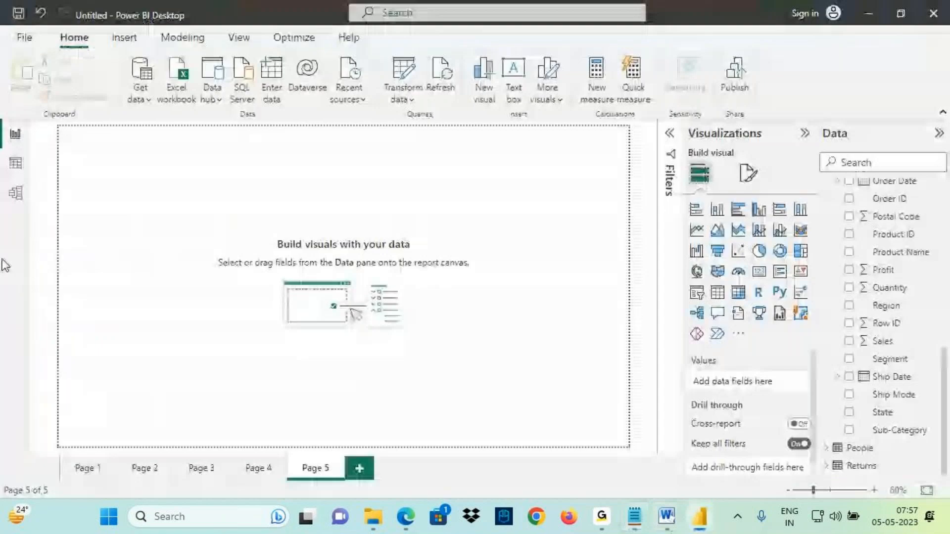
pyautogui.hotkey('ctrl', '2')
pyautogui.moveTo(25, 183)
pyautogui.mouseDown()
pyautogui.moveTo(22, 165)
pyautogui.moveTo(97, 174)
pyautogui.moveTo(78, 200)
pyautogui.mouseUp()
pyautogui.moveTo(120, 166); pyautogui.dragTo(120, 191)
pyautogui.moveTo(115, 169)
pyautogui.mouseDown()
pyautogui.moveTo(157, 196)
pyautogui.moveTo(157, 187)
pyautogui.mouseUp()
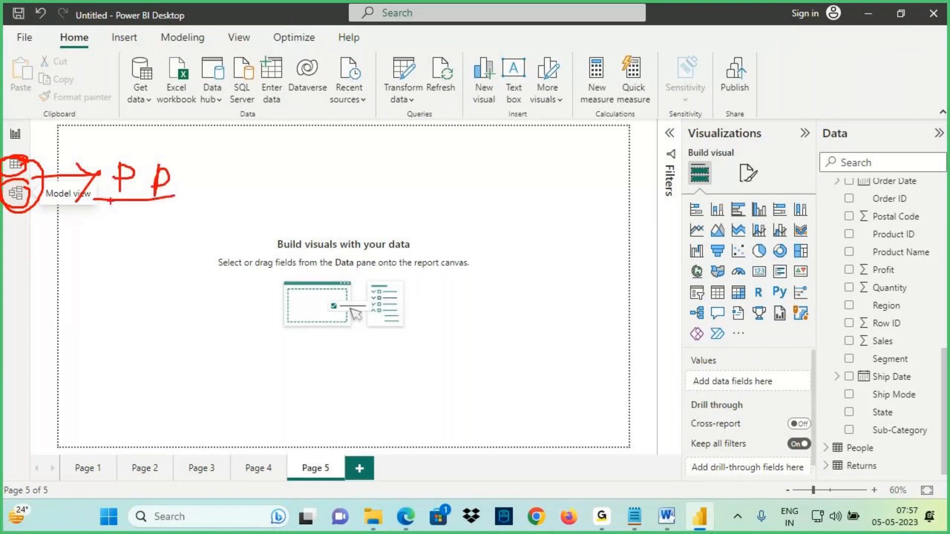
# - Return to the notes, add 'Model View + Data View' to the Power Pivot line, and push '- ETL Activities' one tab further
pyautogui.hotkey('alt', 'Tab')
pyautogui.write('Model')
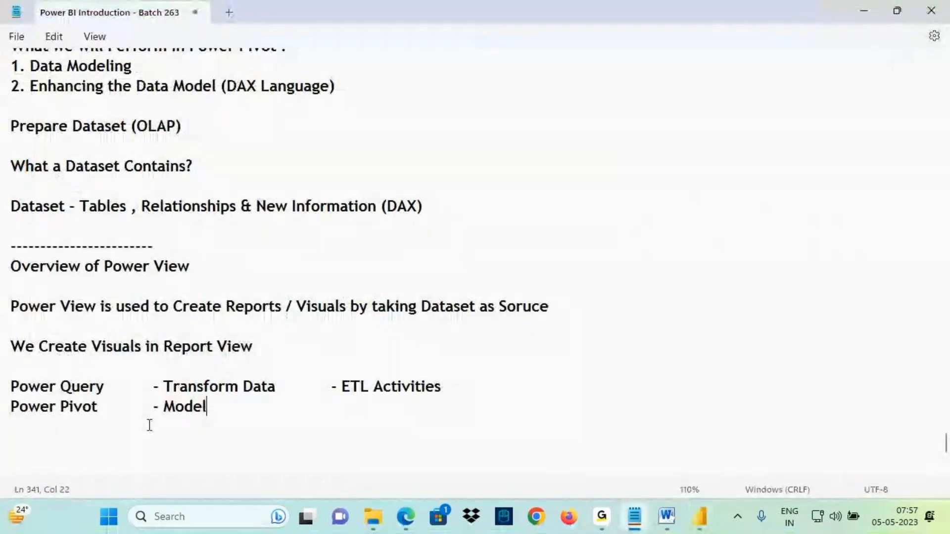
pyautogui.write(' View + Data View')
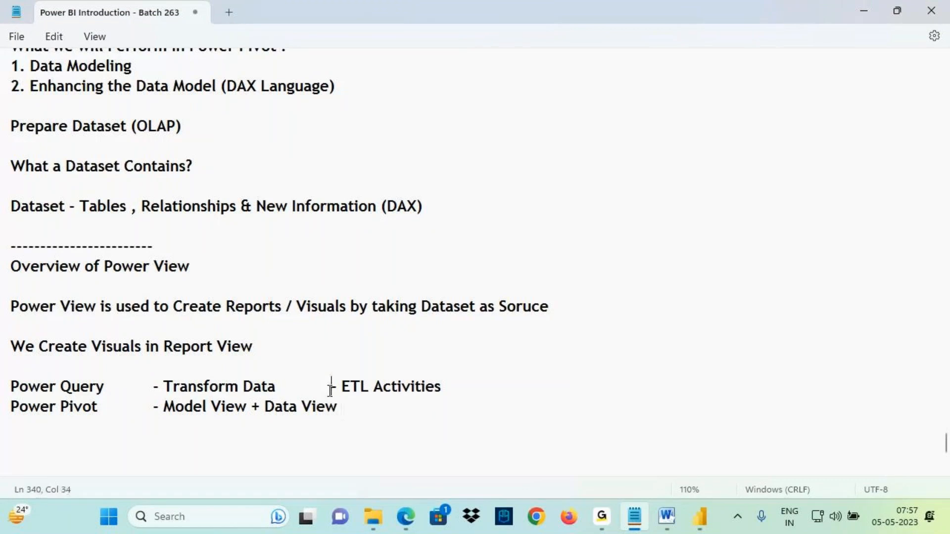
pyautogui.click(330, 386)
pyautogui.press('Tab')
# - Switch to the Power BI Architecture diagram in Word and point out the Dataset output of Power Pivot
pyautogui.moveTo(661, 529)
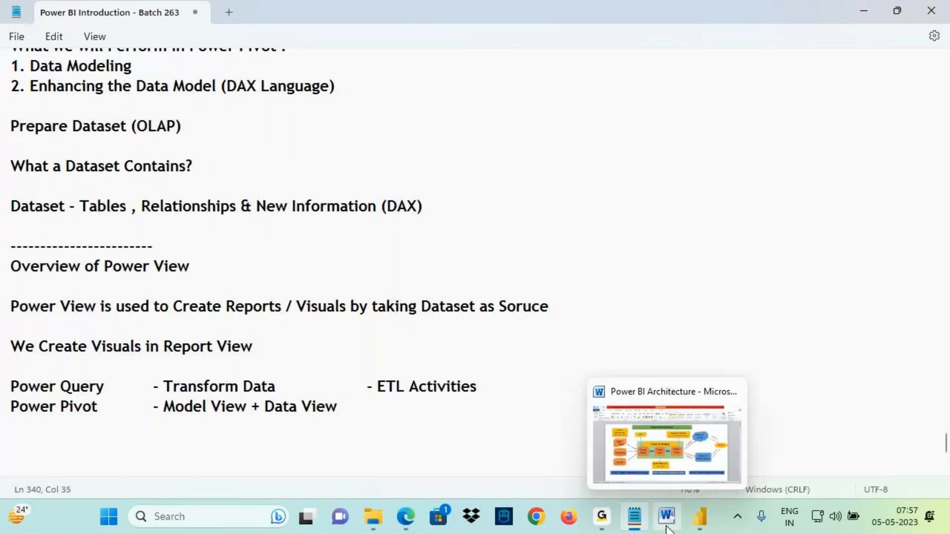
pyautogui.click(664, 443)
pyautogui.hotkey('ctrl', '2')
pyautogui.moveTo(472, 371)
pyautogui.mouseDown()
pyautogui.moveTo(426, 378)
pyautogui.moveTo(476, 378)
pyautogui.mouseUp()
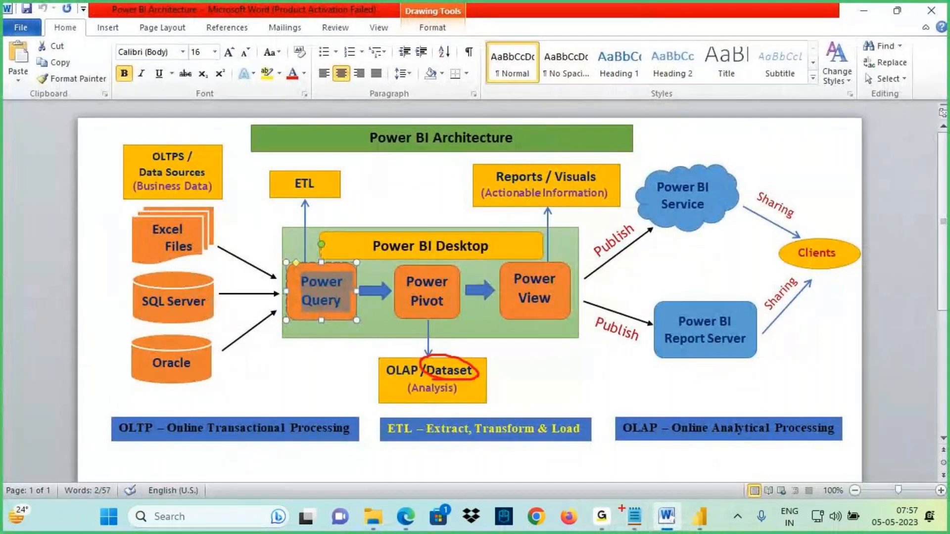
# - Return to the notes and append a tab and '- Dataset' to the Power Pivot line, then start a new line
pyautogui.click(635, 517)
pyautogui.moveTo(161, 398)
pyautogui.mouseDown()
pyautogui.moveTo(336, 417)
pyautogui.moveTo(246, 406)
pyautogui.moveTo(195, 456)
pyautogui.moveTo(210, 431)
pyautogui.moveTo(178, 485)
pyautogui.mouseUp()
pyautogui.moveTo(173, 463)
pyautogui.mouseDown()
pyautogui.moveTo(186, 456)
pyautogui.moveTo(230, 474)
pyautogui.mouseUp()
pyautogui.moveTo(291, 415); pyautogui.dragTo(295, 446)
pyautogui.moveTo(284, 431)
pyautogui.mouseDown()
pyautogui.moveTo(296, 448)
pyautogui.moveTo(282, 467)
pyautogui.moveTo(325, 469)
pyautogui.mouseUp()
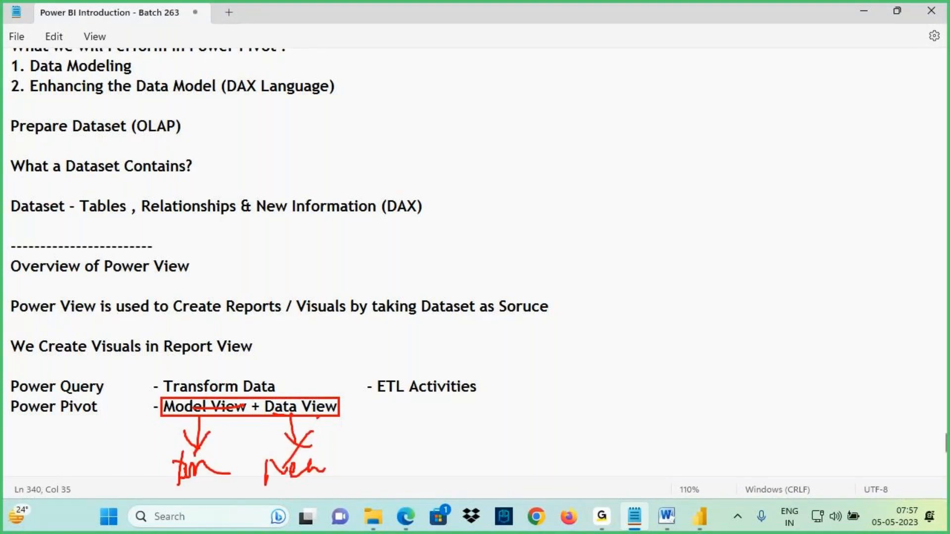
pyautogui.moveTo(188, 412); pyautogui.dragTo(342, 390)
pyautogui.press('Escape')
pyautogui.click(347, 410)
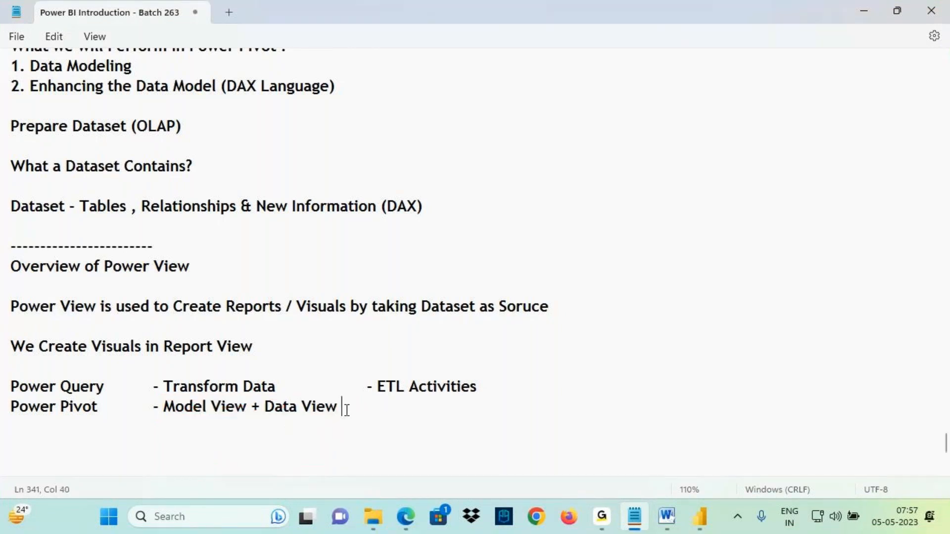
pyautogui.write('- Dataset')
pyautogui.press('Return')
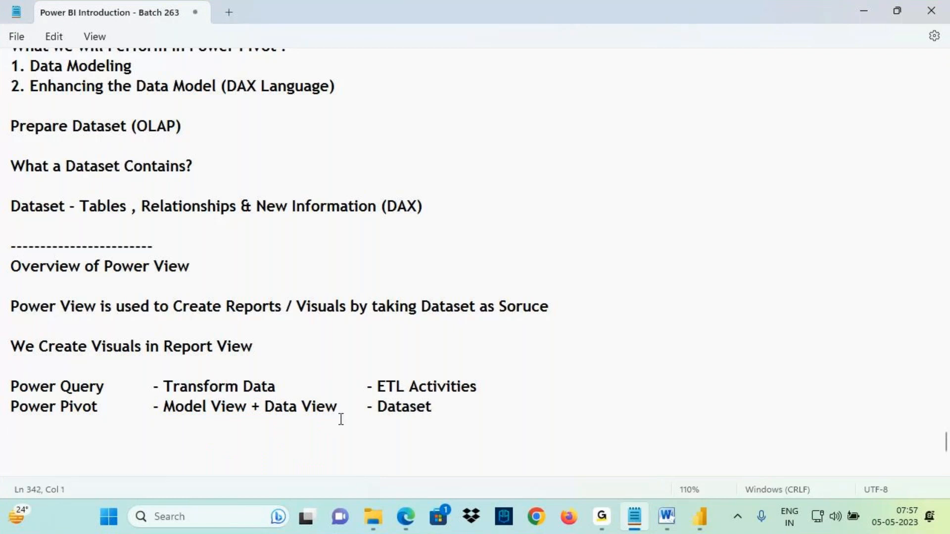
# - Add the line 'Power View' with tabbed entries '- Report View' and '- Create Reports'
pyautogui.write('Power View')
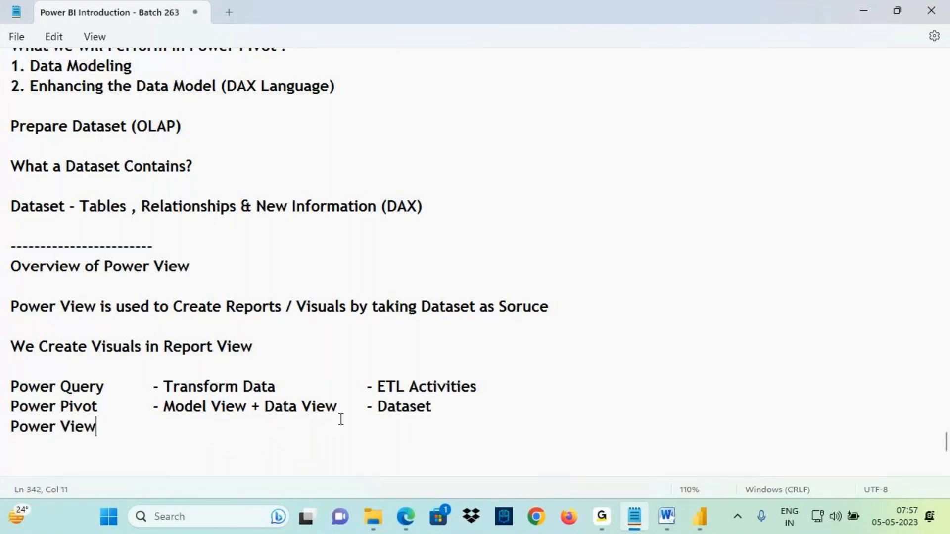
pyautogui.write('\t\t- Report View\t\t\t\t')
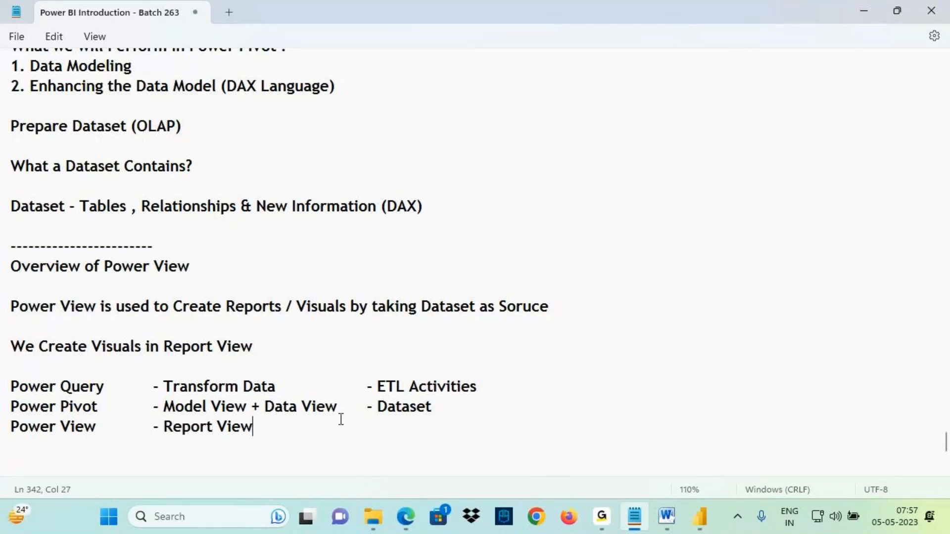
pyautogui.write('- Create Reports')
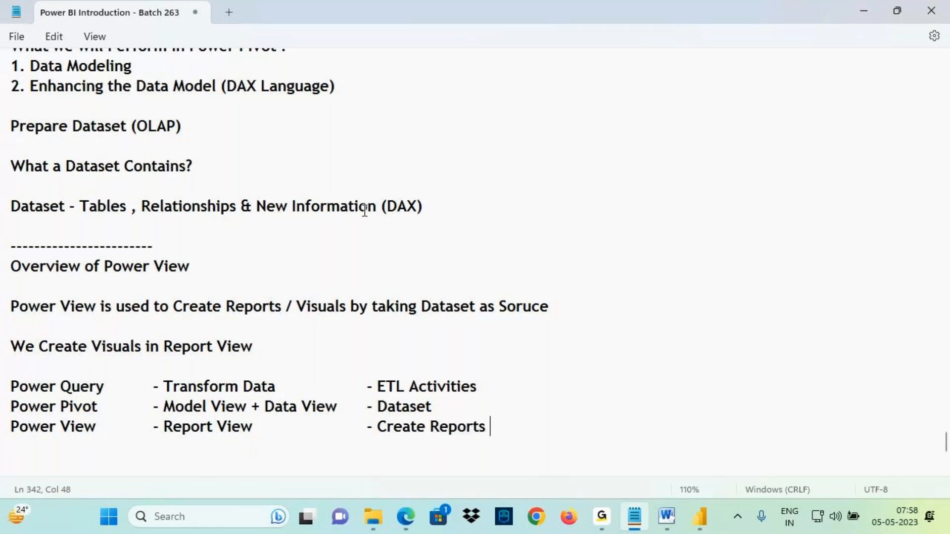
# - Switch to Power BI Desktop and point out the Report view icon and the Power BI Desktop title
pyautogui.scroll(-3, 364, 211)
pyautogui.click(699, 516)
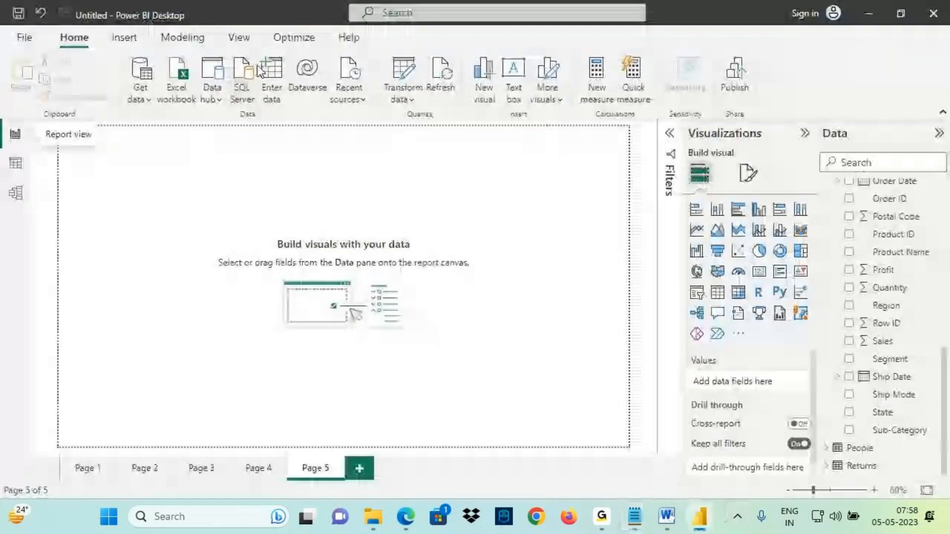
pyautogui.hotkey('ctrl', '2')
pyautogui.moveTo(118, 22)
pyautogui.mouseDown()
pyautogui.moveTo(169, 23)
pyautogui.moveTo(155, 58)
pyautogui.moveTo(133, 48)
pyautogui.mouseUp()
pyautogui.moveTo(149, 25); pyautogui.dragTo(177, 51)
pyautogui.moveTo(4, 134)
pyautogui.mouseDown()
pyautogui.moveTo(20, 123)
pyautogui.moveTo(7, 145)
pyautogui.moveTo(51, 133)
pyautogui.mouseUp()
pyautogui.moveTo(37, 121); pyautogui.dragTo(38, 161)
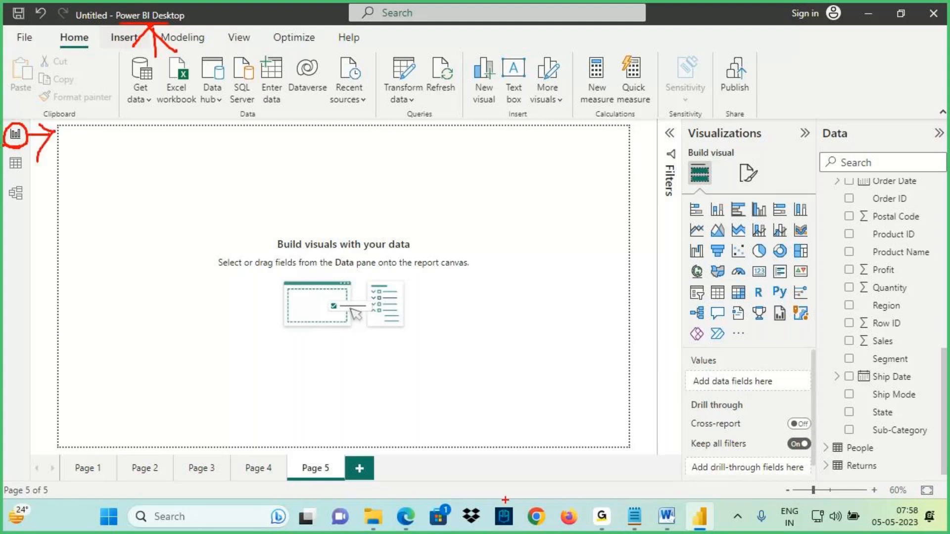
pyautogui.press('Escape')
# - Switch to the browser and show the E-Commerce Sales Report in full screen mode
pyautogui.click(406, 521)
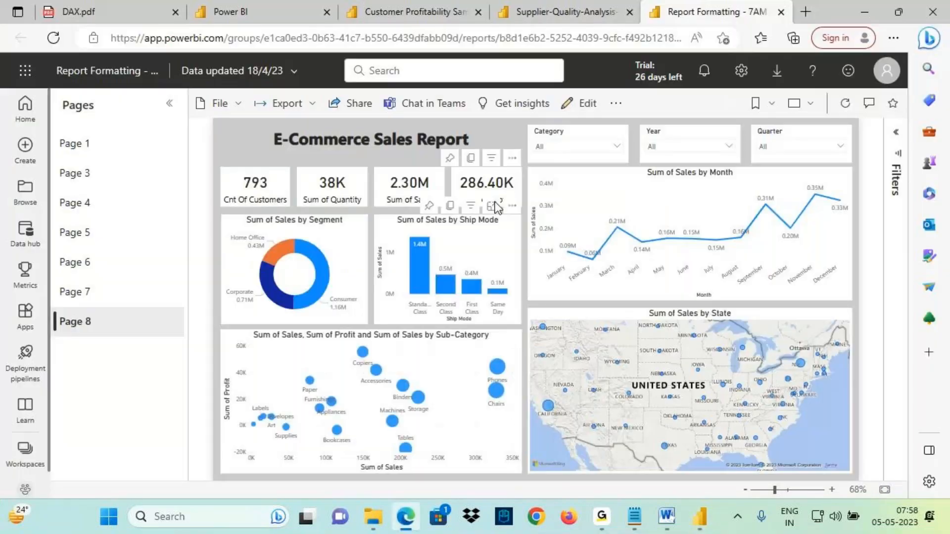
pyautogui.click(794, 103)
pyautogui.click(712, 120)
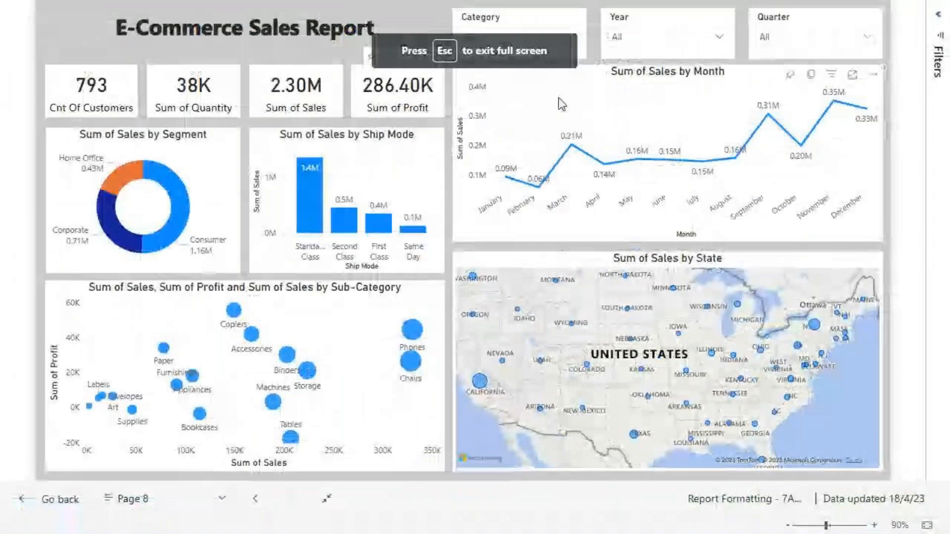